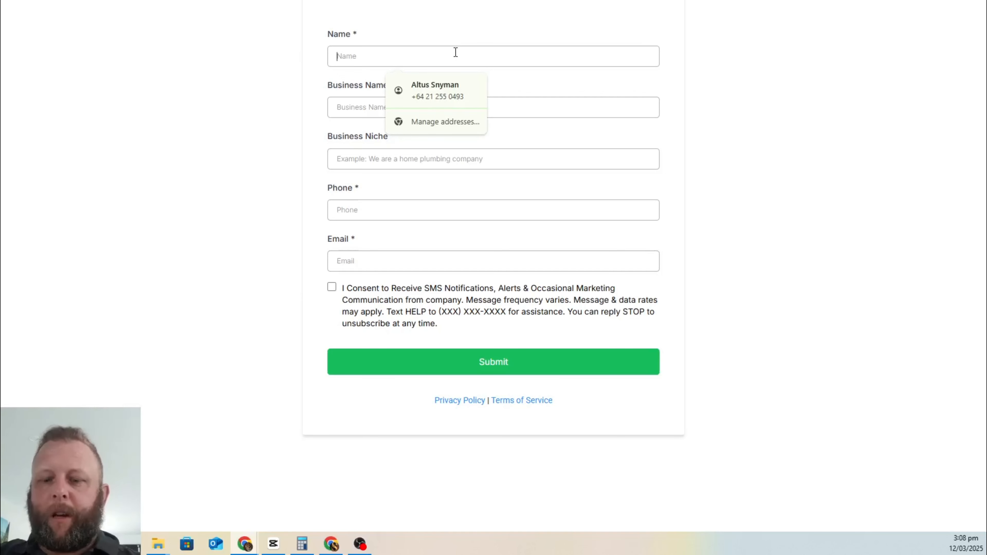
# Step: Fill in the contact's name, pick Gold Hair Salon as business name and Hairdressing as niche
pyautogui.write('Andrea')
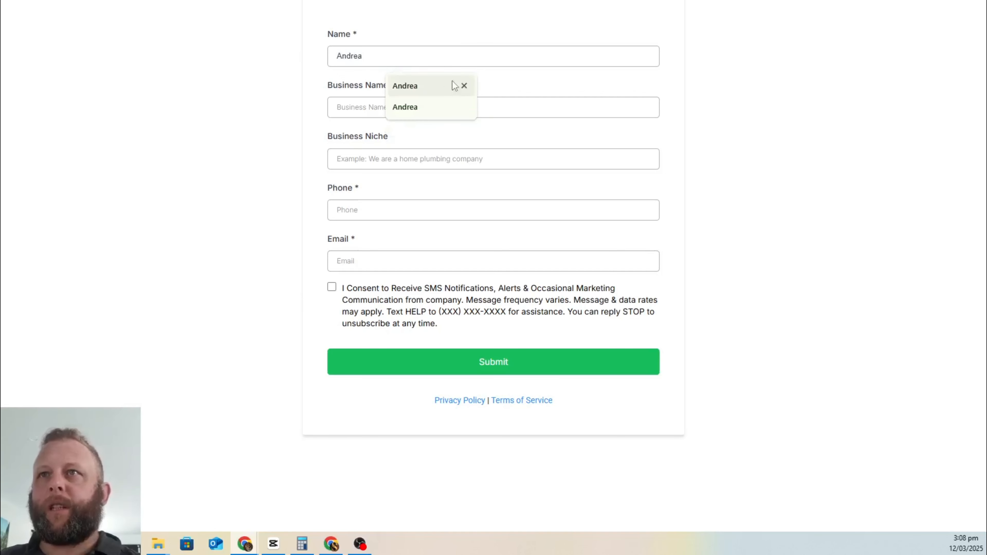
pyautogui.click(435, 85)
pyautogui.click(381, 112)
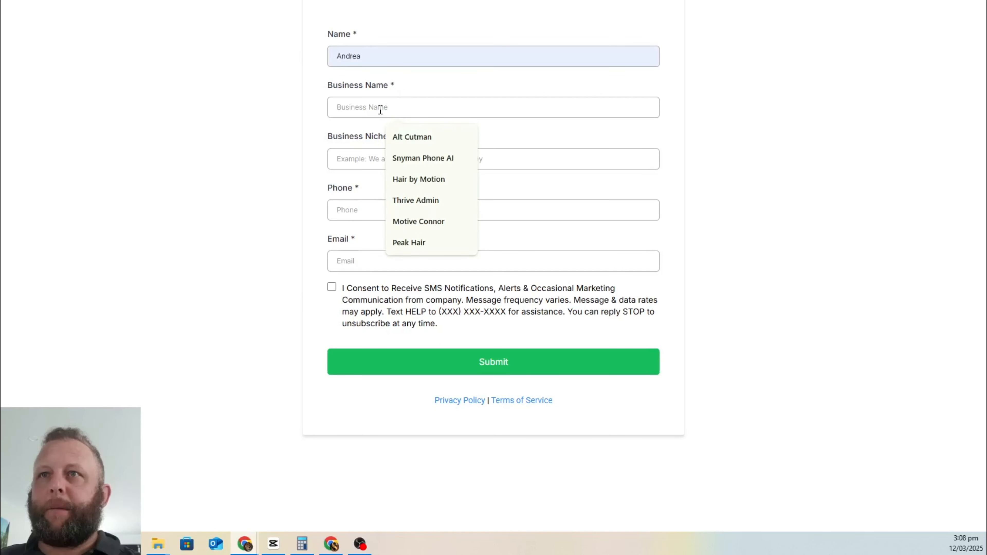
pyautogui.write('Gold Hair Salon')
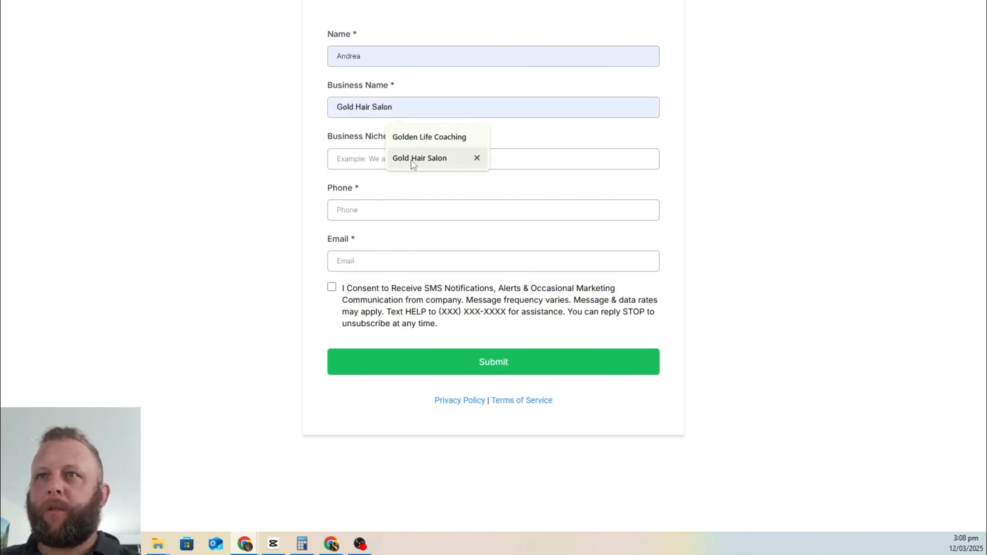
pyautogui.click(411, 158)
pyautogui.click(386, 162)
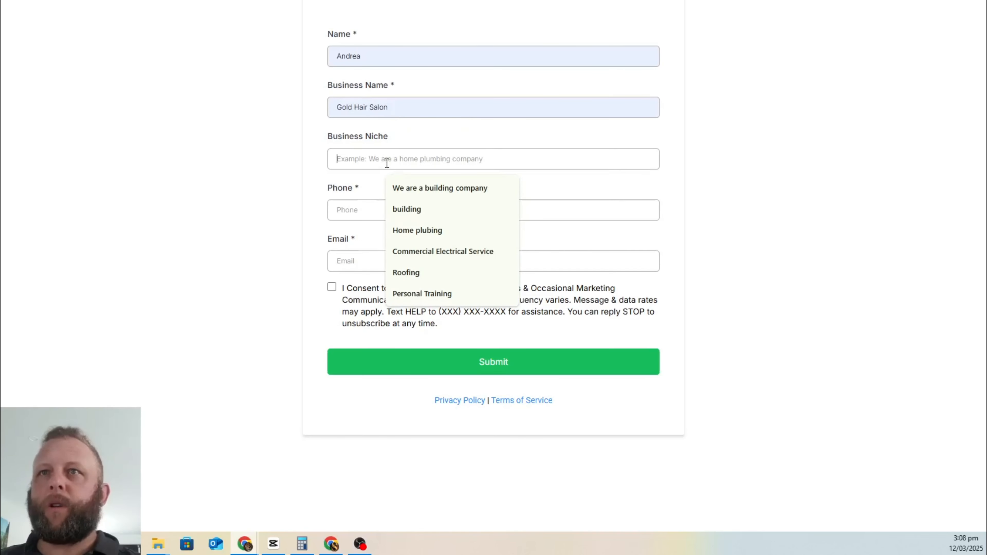
pyautogui.write('Hai')
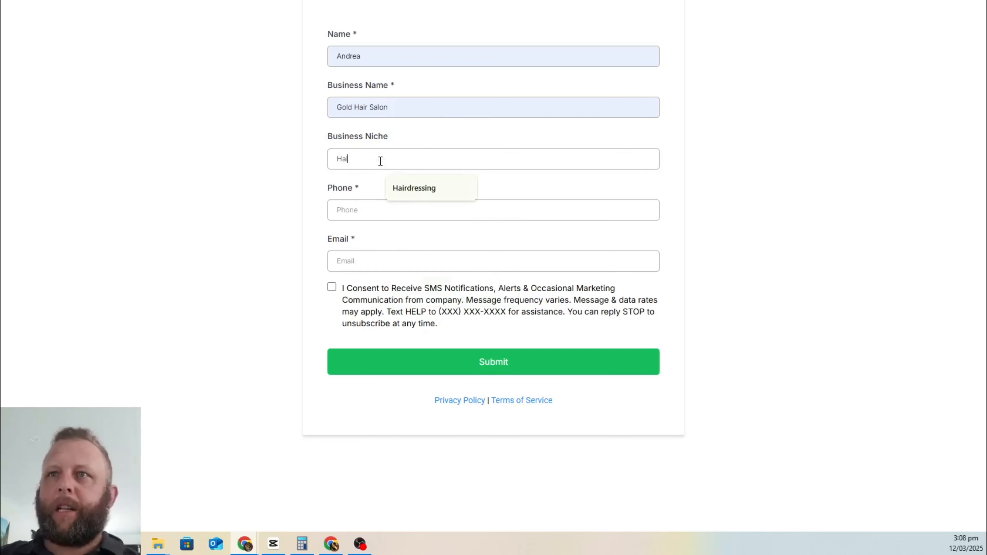
pyautogui.click(428, 187)
# Step: Enter the contact's phone number and email, tick the SMS consent box, and submit the form
pyautogui.click(379, 210)
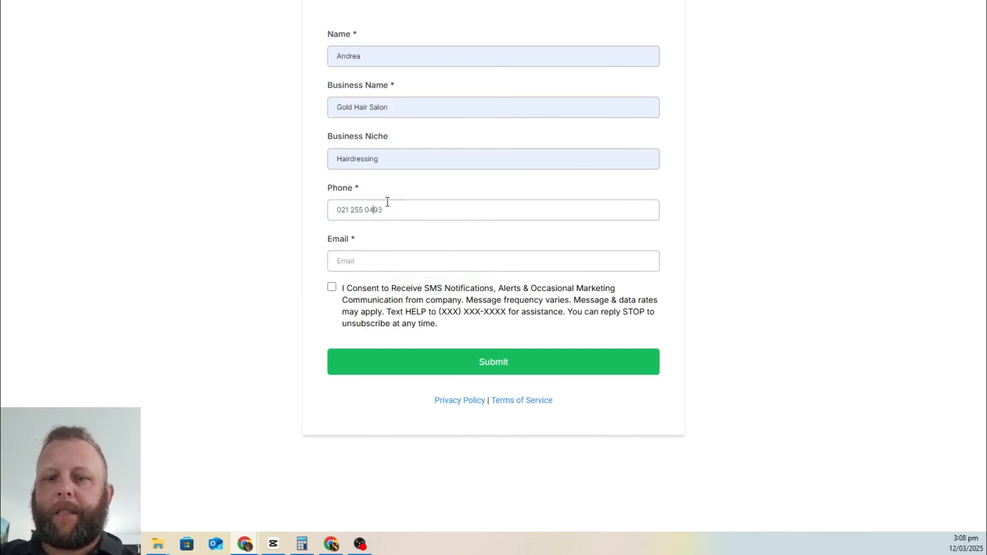
pyautogui.click(385, 258)
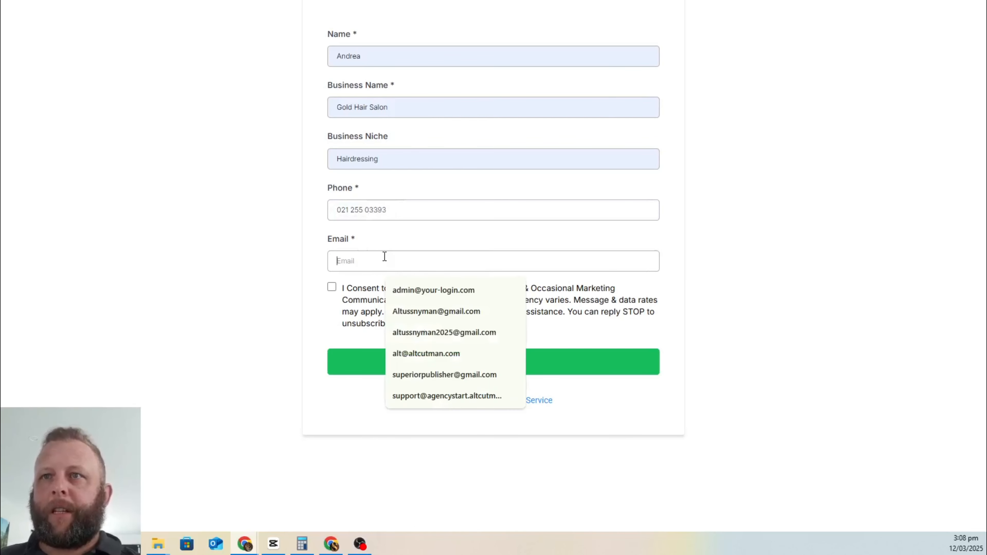
pyautogui.click(444, 375)
pyautogui.click(333, 287)
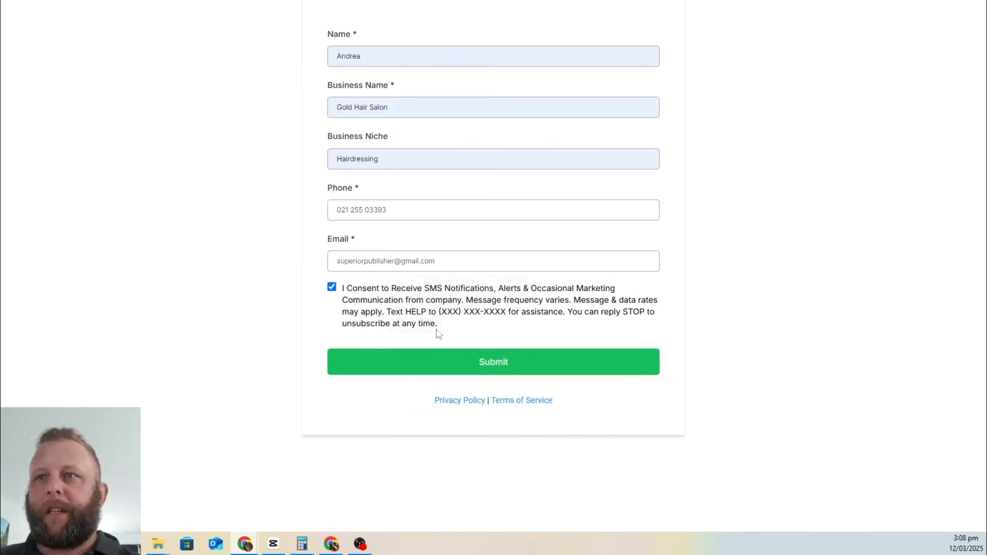
pyautogui.click(478, 363)
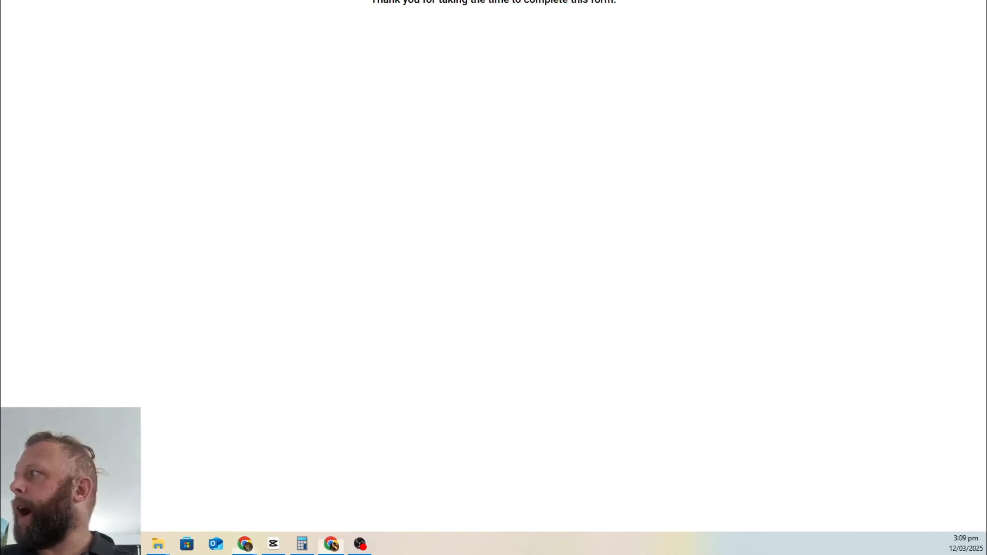
# Step: Switch to the browser window showing the GoHighLevel Contacts list
pyautogui.moveTo(986, 8); pyautogui.dragTo(493, 0)
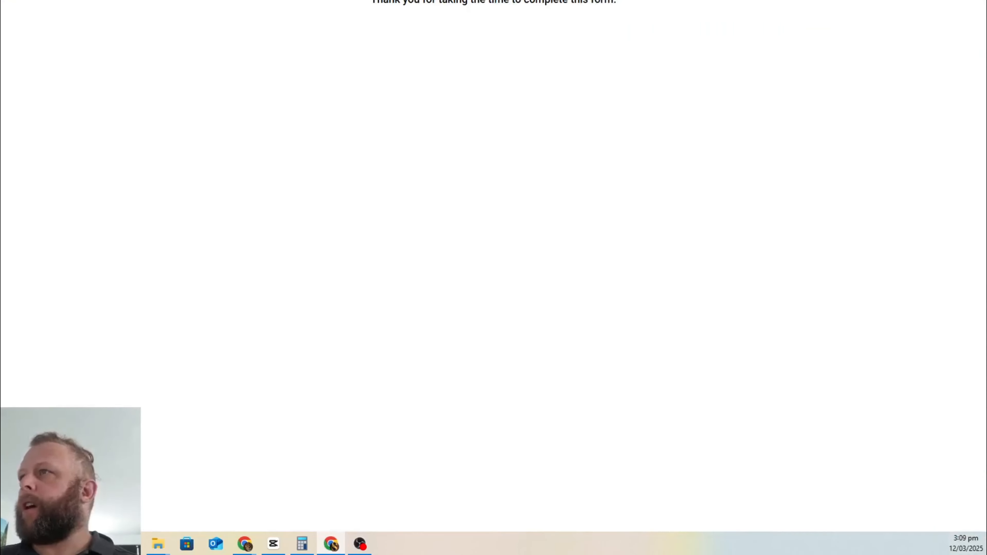
pyautogui.hotkey('alt', 'Tab')
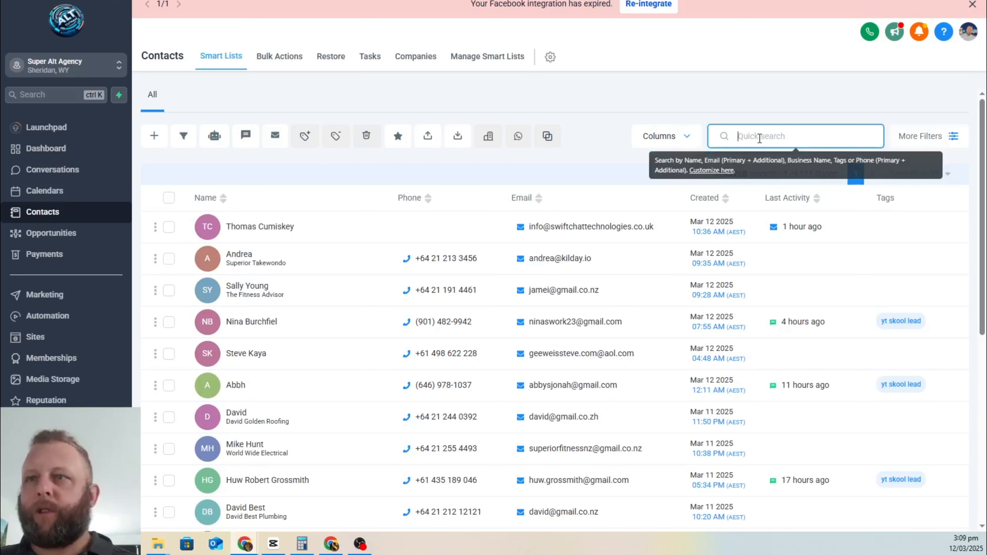
# Step: Search contacts for the submitted email, open the new contact and view its Notes
pyautogui.hotkey('ctrl', 'v')
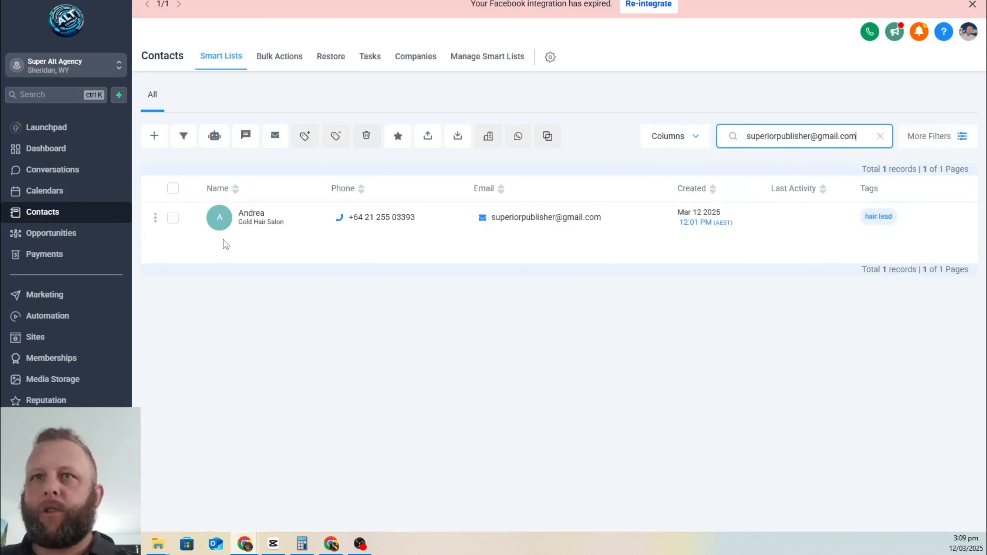
pyautogui.moveTo(247, 214); pyautogui.dragTo(245, 213)
pyautogui.click(251, 217)
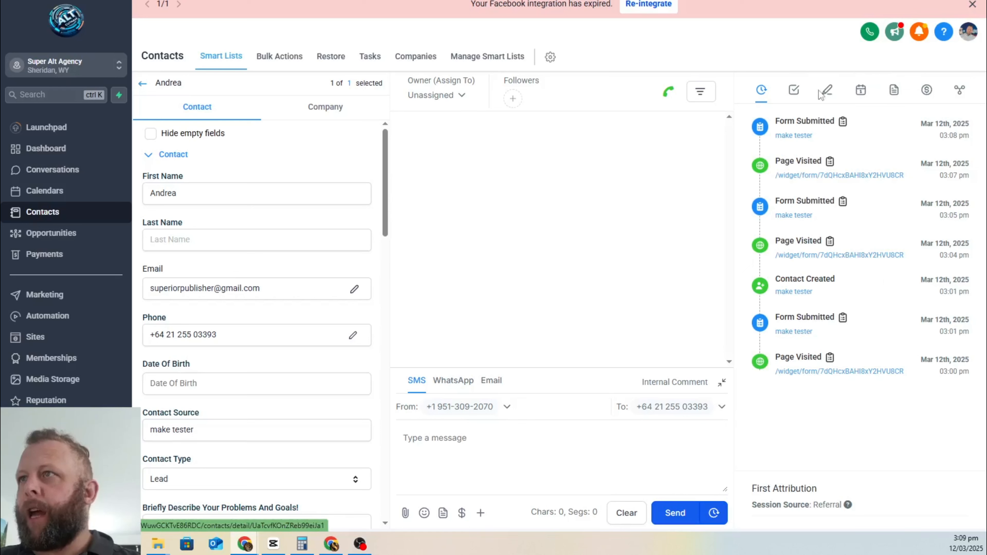
pyautogui.click(827, 98)
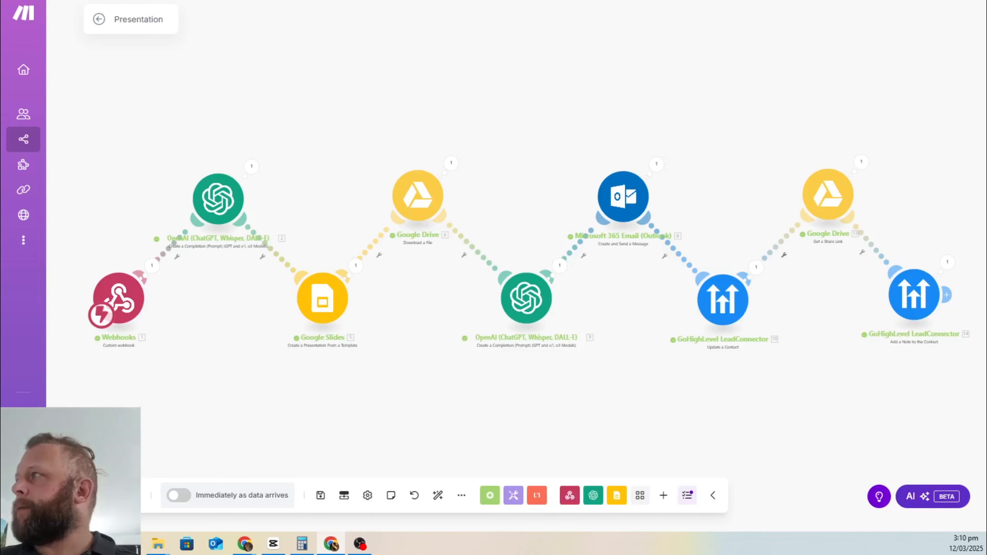
# Step: Maximize Gmail, read the Gold Hair Salon Presentation email, and preview its attached slide deck
pyautogui.moveTo(986, 51); pyautogui.dragTo(502, 26)
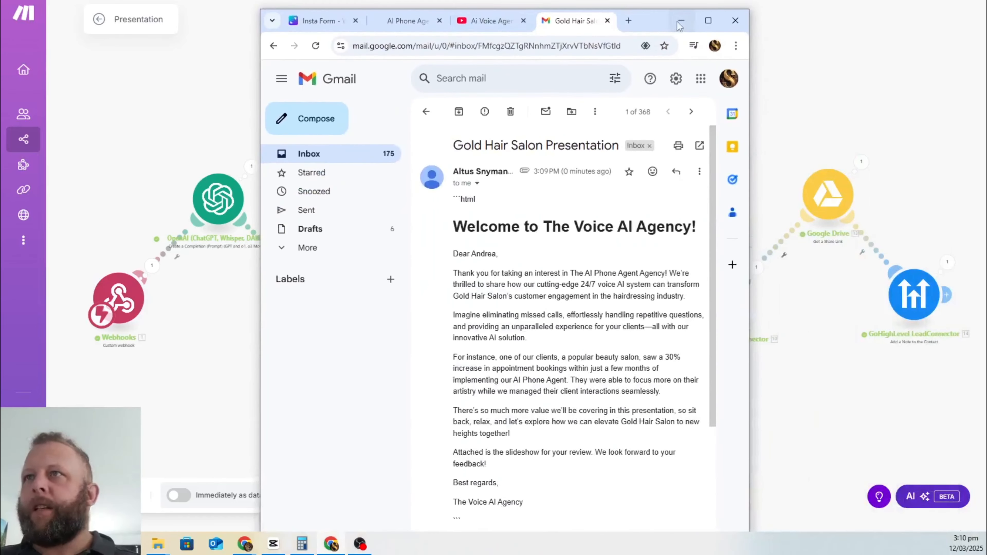
pyautogui.click(708, 21)
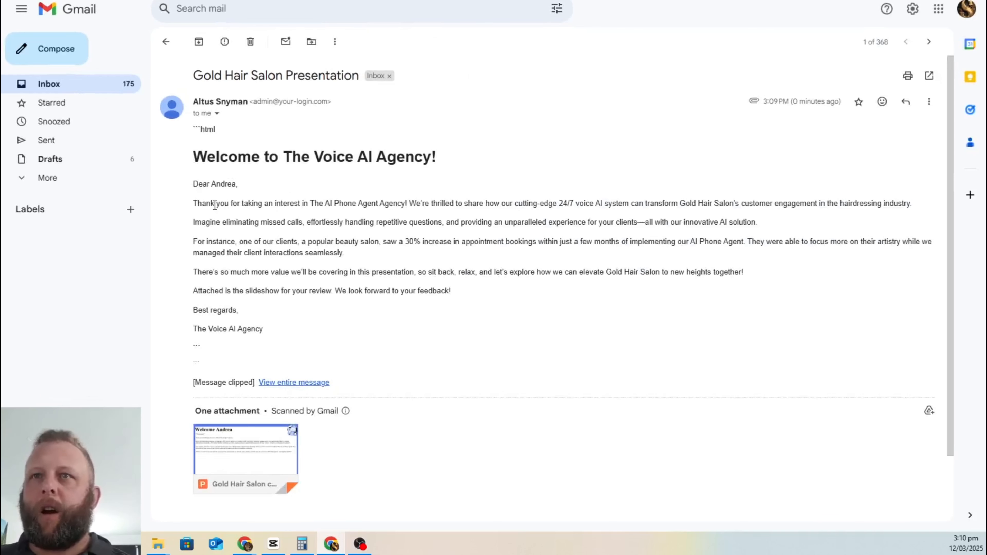
pyautogui.moveTo(236, 203); pyautogui.dragTo(189, 204)
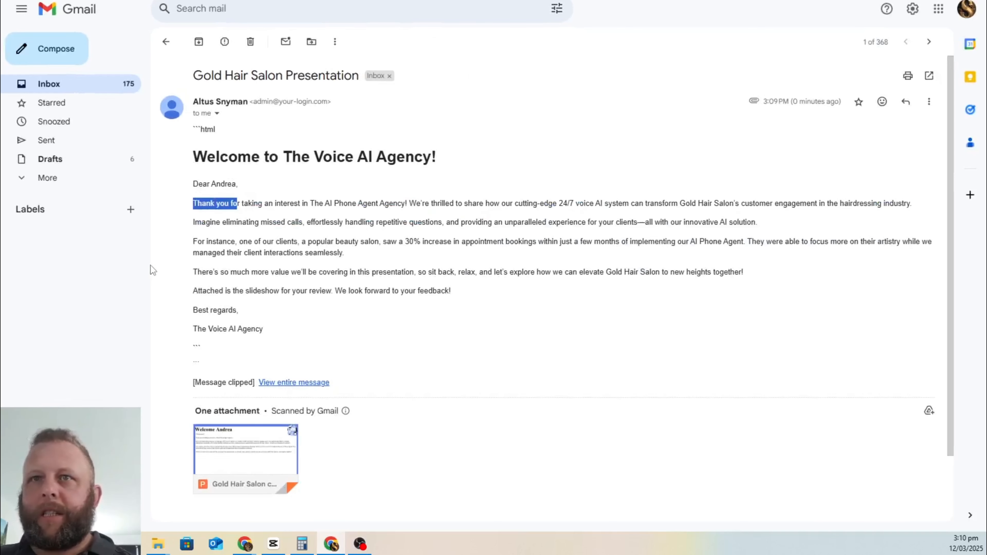
pyautogui.moveTo(206, 241); pyautogui.dragTo(160, 235)
pyautogui.click(384, 251)
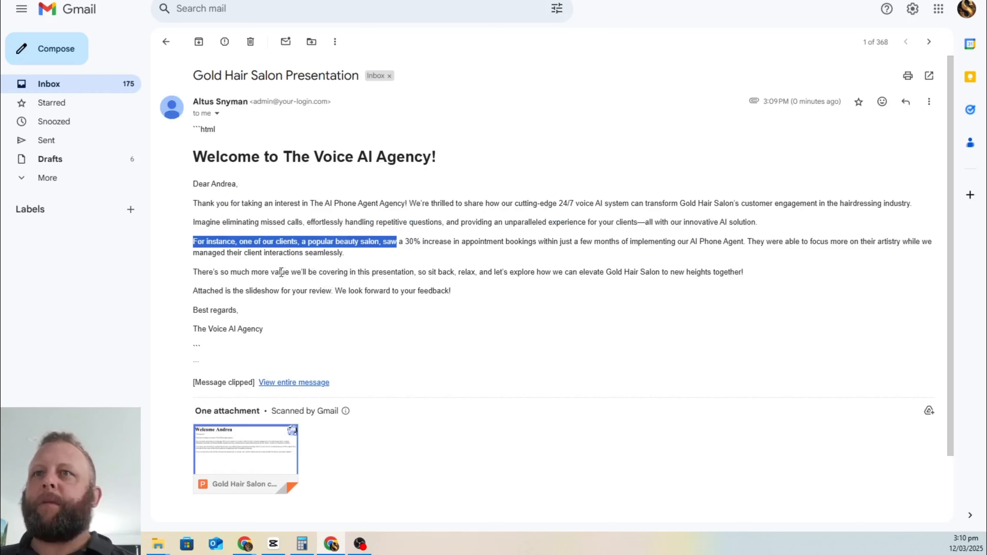
pyautogui.moveTo(282, 272); pyautogui.dragTo(437, 296)
pyautogui.moveTo(518, 242); pyautogui.dragTo(518, 222)
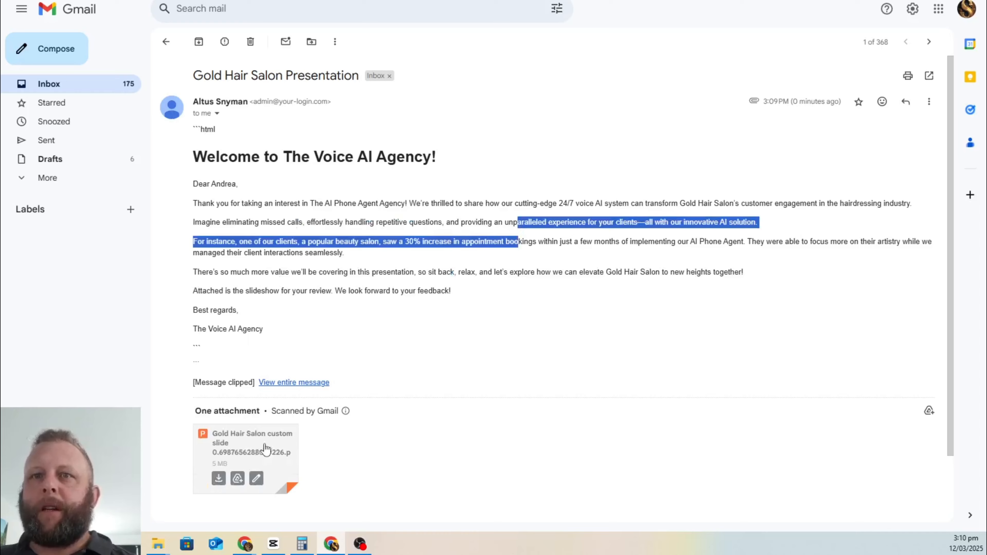
pyautogui.click(237, 453)
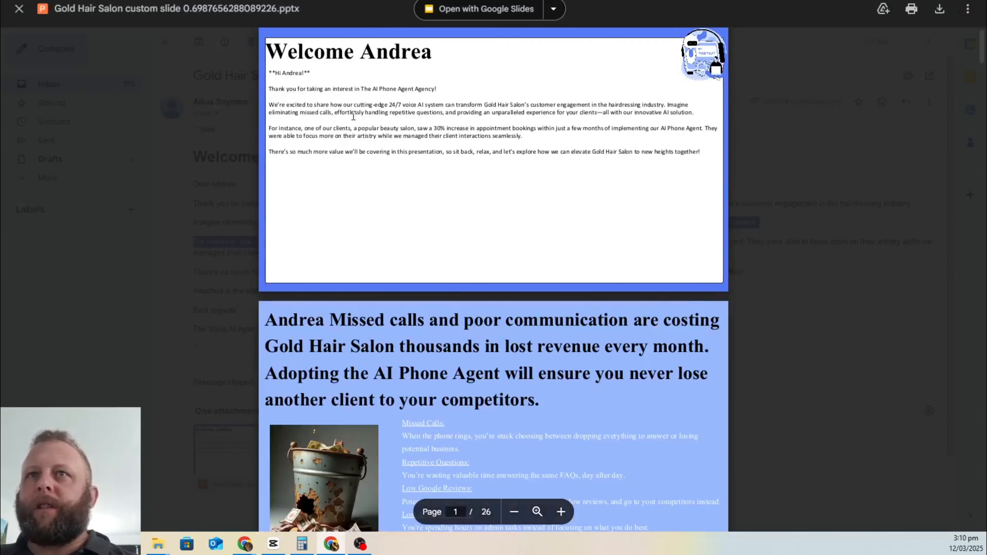
# Step: Check the slides' personalised welcome text, recipient name, Gold Hair Salon and Hairdressing headings
pyautogui.moveTo(332, 88); pyautogui.dragTo(482, 114)
pyautogui.scroll(-6, 499, 179)
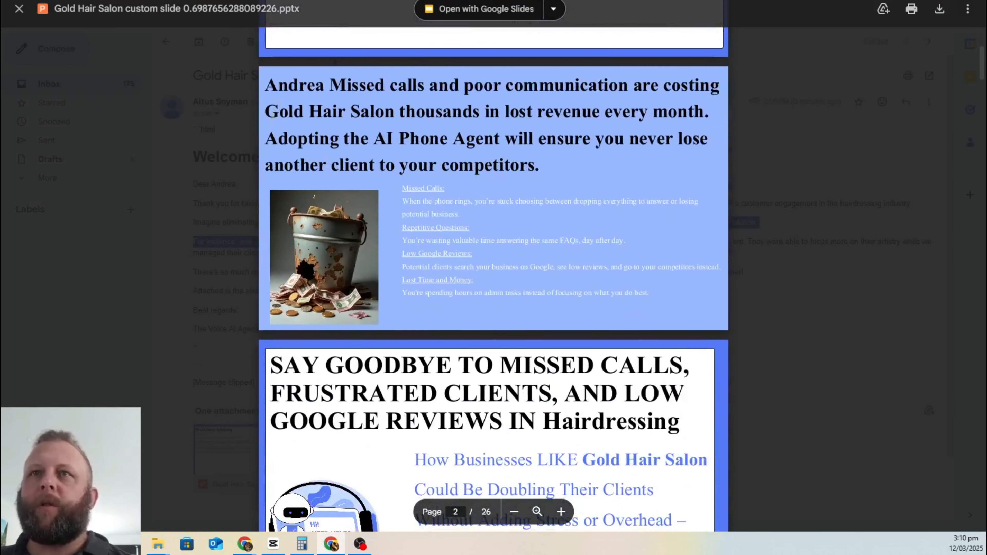
pyautogui.doubleClick(288, 84)
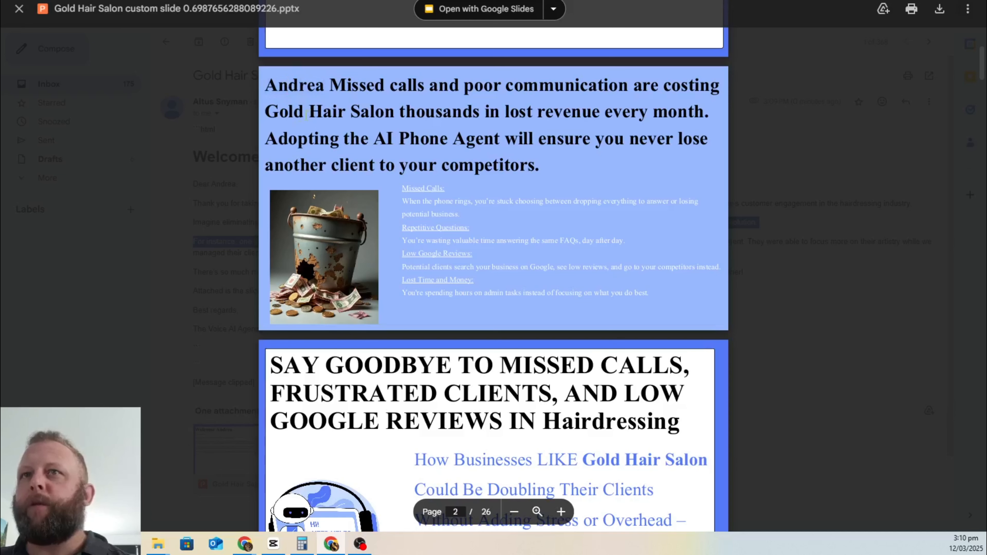
pyautogui.moveTo(268, 112); pyautogui.dragTo(386, 121)
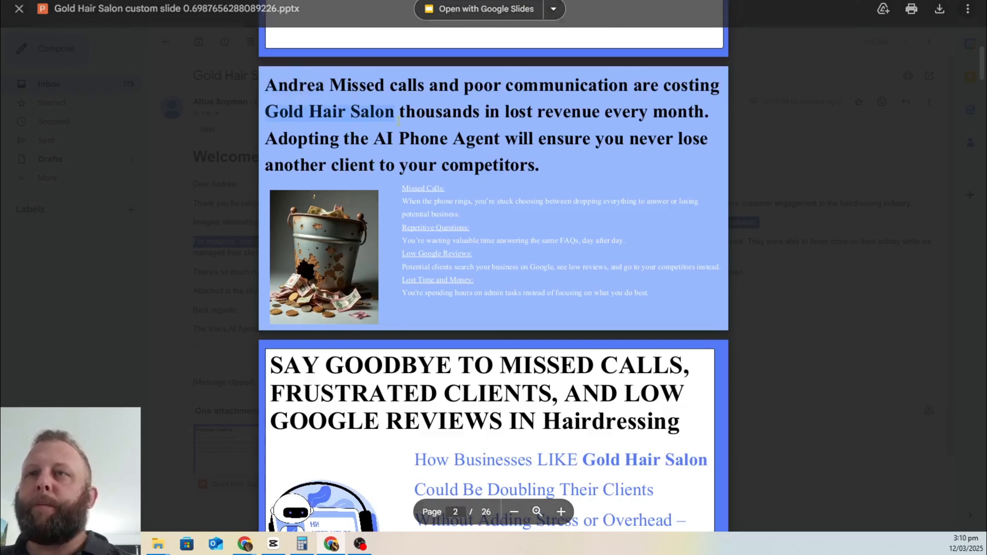
pyautogui.scroll(-6, 323, 185)
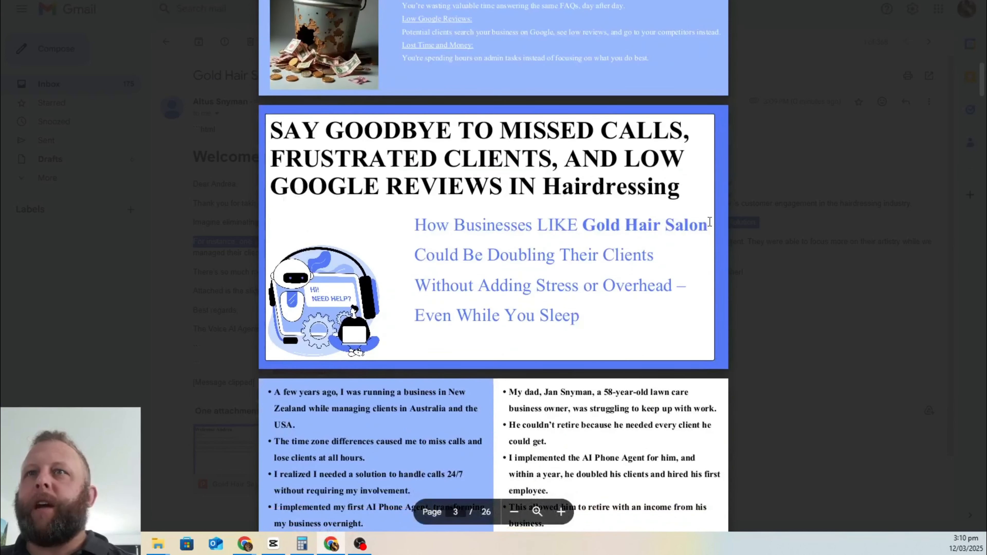
pyautogui.doubleClick(589, 188)
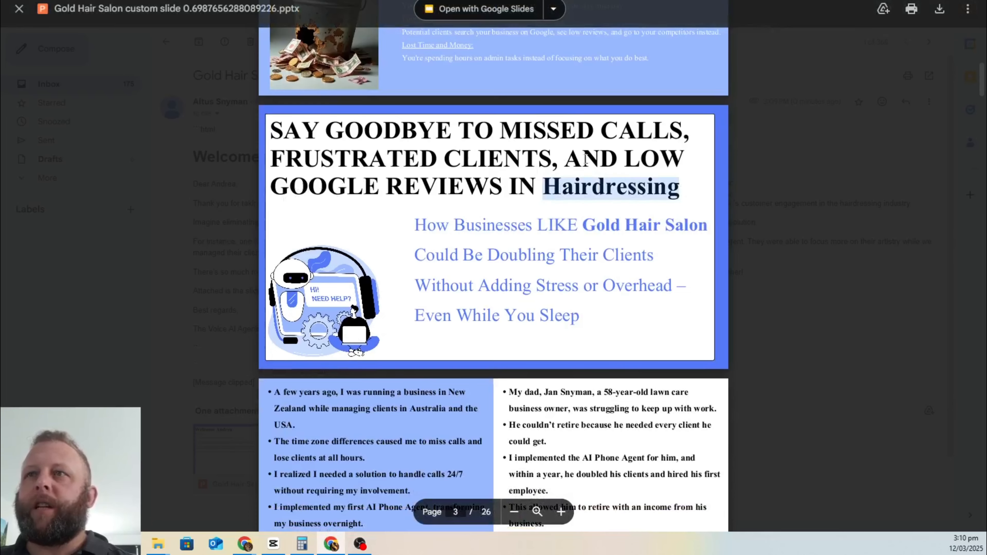
# Step: Scroll through the remaining slides and close the attachment preview
pyautogui.scroll(-20, 569, 225)
pyautogui.scroll(-20, 569, 230)
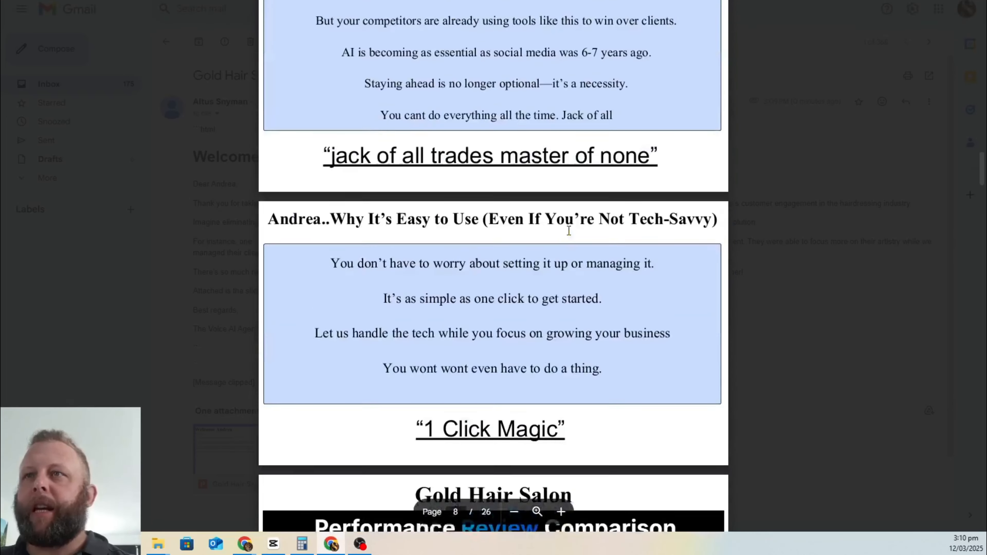
pyautogui.scroll(-12, 569, 235)
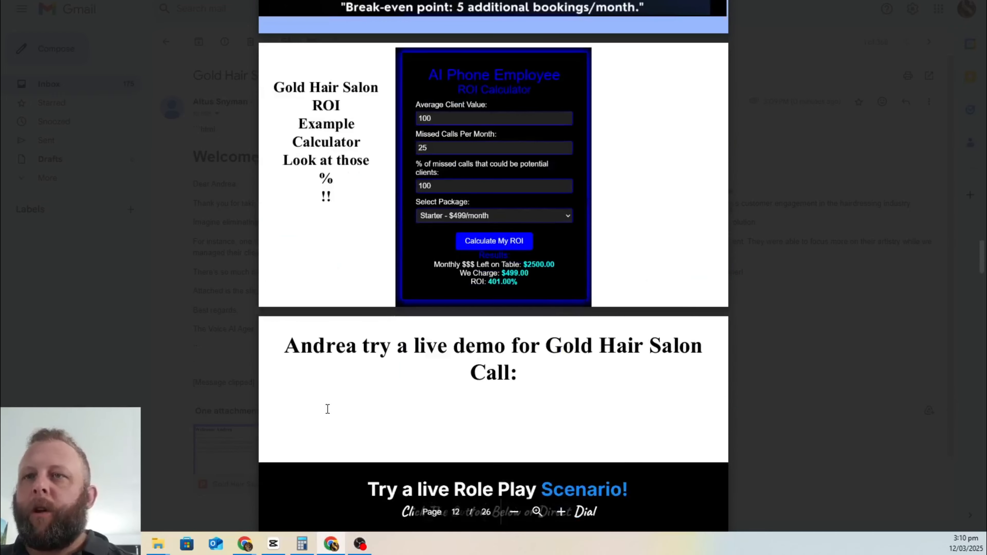
pyautogui.scroll(20, 327, 409)
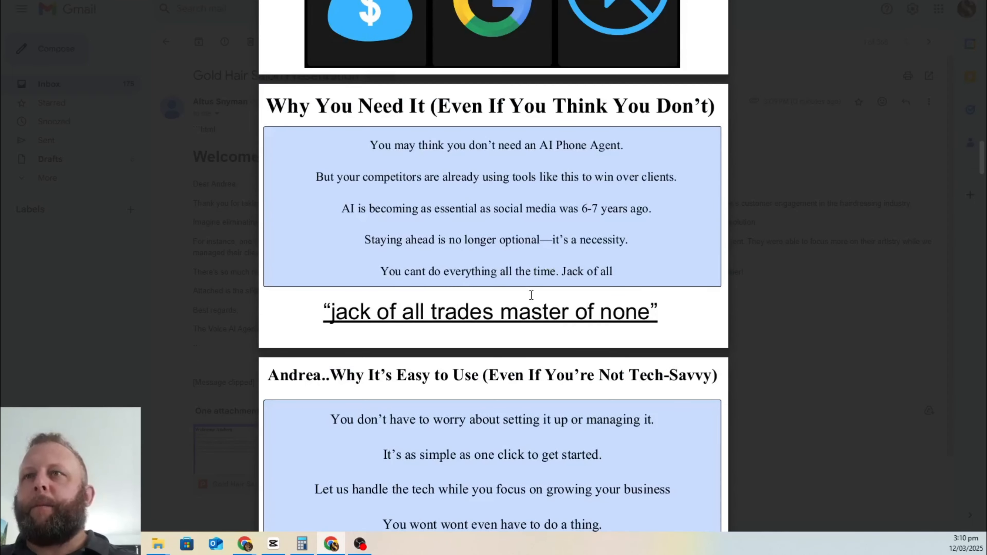
pyautogui.scroll(17, 532, 241)
pyautogui.scroll(-9, 534, 195)
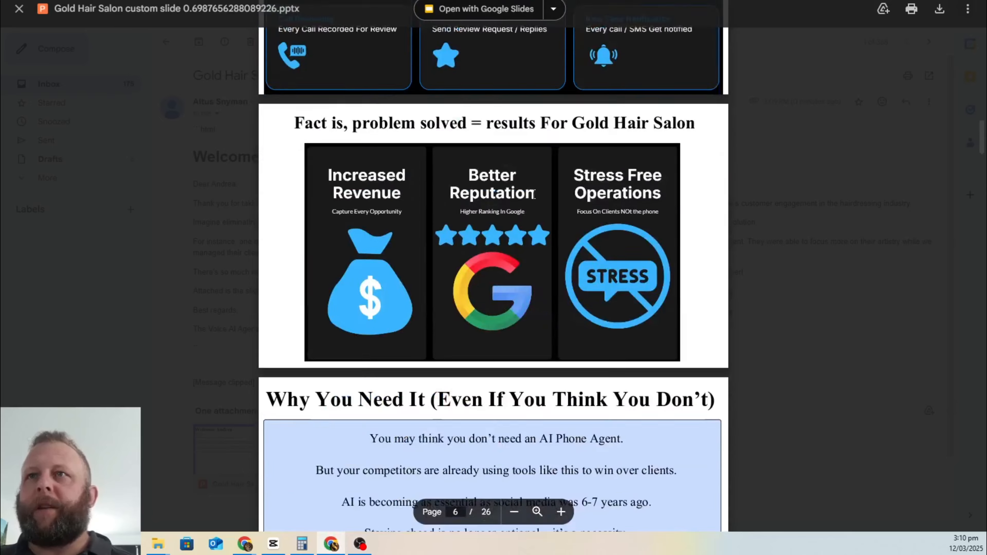
pyautogui.scroll(-20, 533, 195)
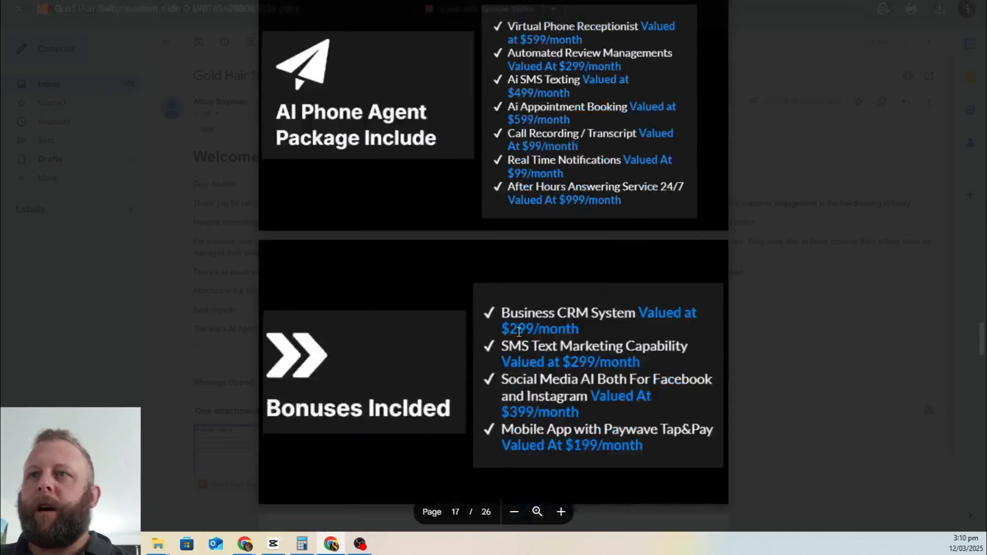
pyautogui.scroll(20, 518, 331)
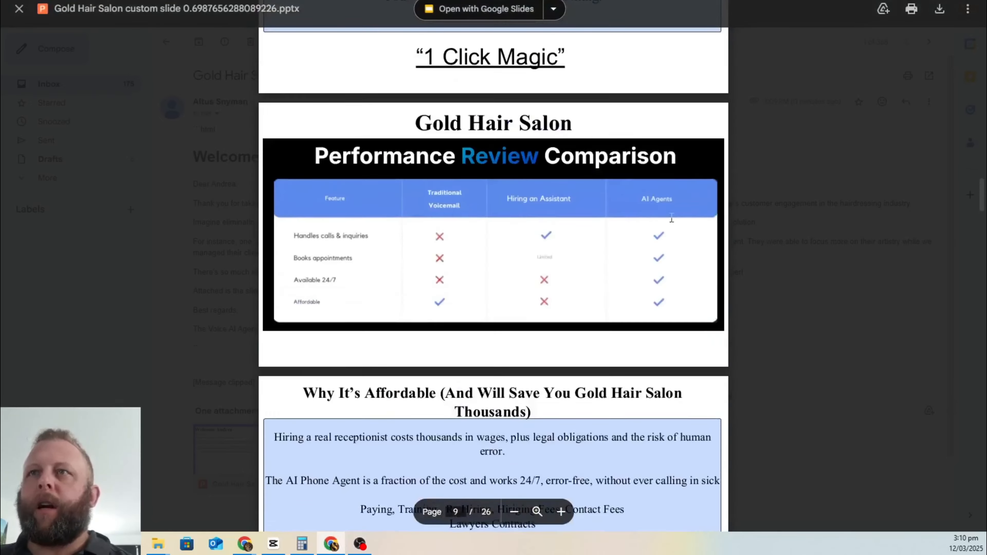
pyautogui.scroll(20, 671, 219)
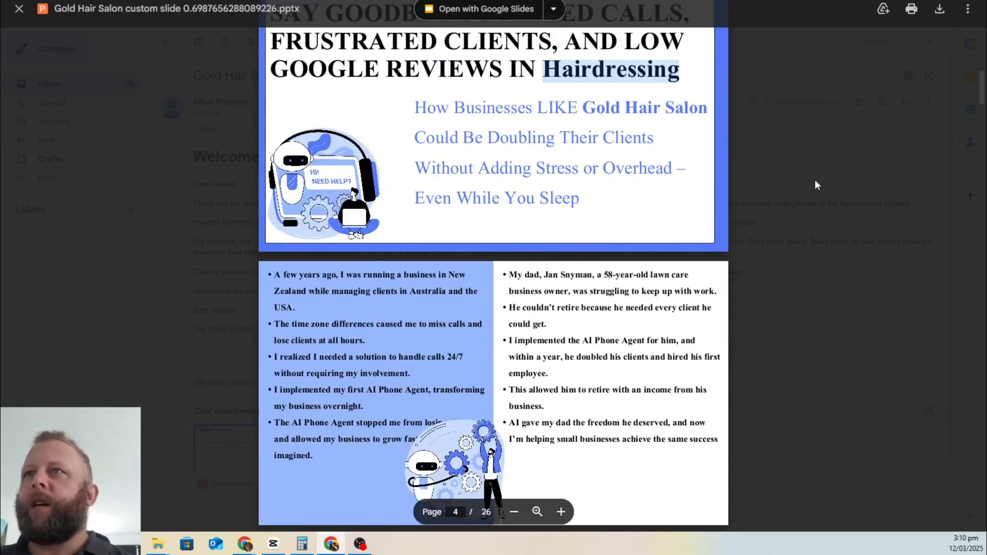
pyautogui.click(850, 158)
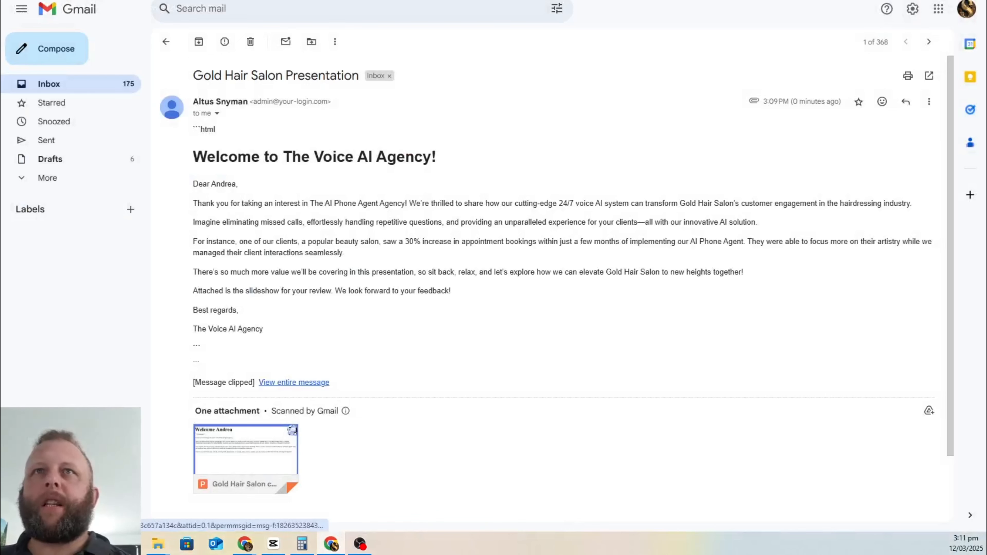
# Step: Switch to the Make scenario's browser tab
pyautogui.hotkey('ctrl', 'Tab')
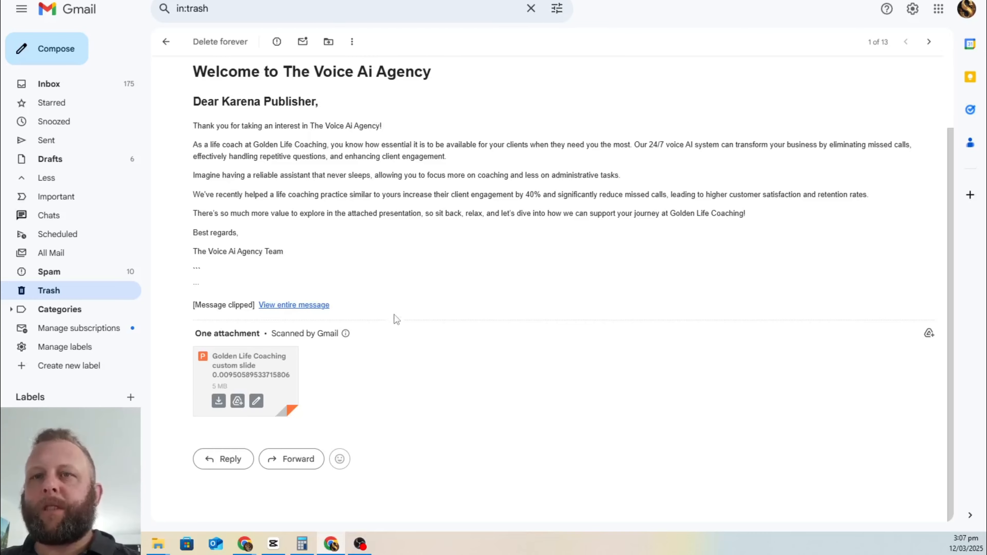
# Step: Scroll through the Golden Life Coaching slide deck preview, then bring up the sign-up form
pyautogui.click(236, 375)
pyautogui.scroll(-10, 551, 255)
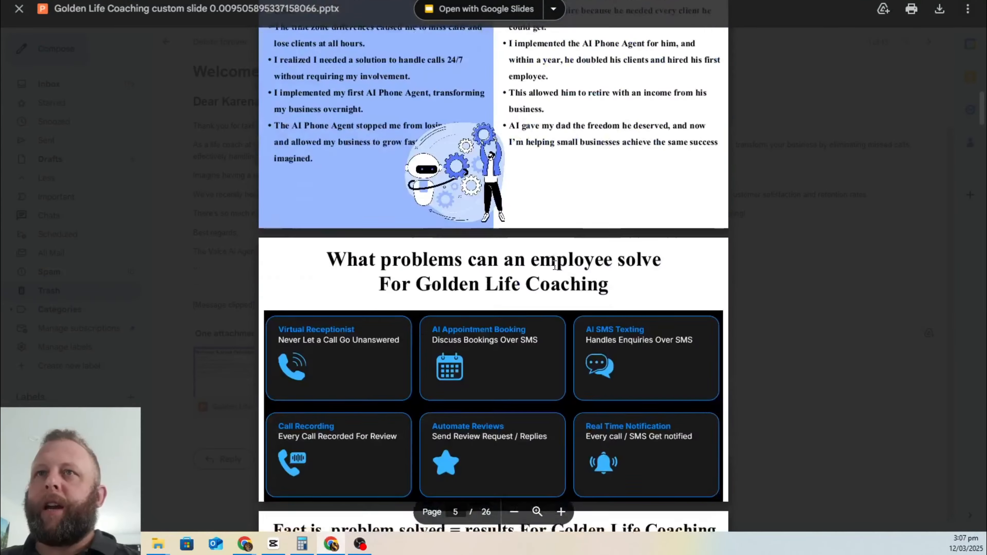
pyautogui.scroll(-10, 555, 265)
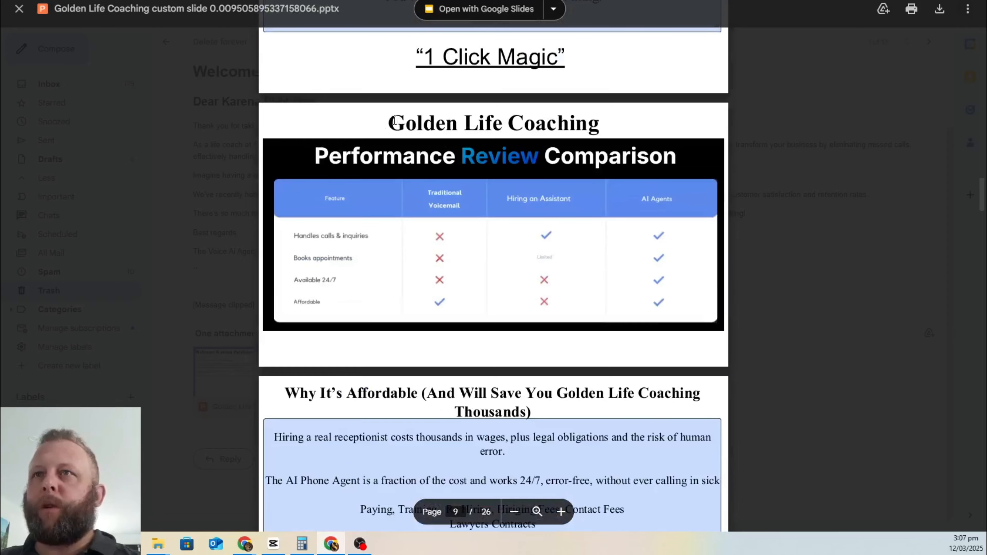
pyautogui.scroll(-10, 653, 398)
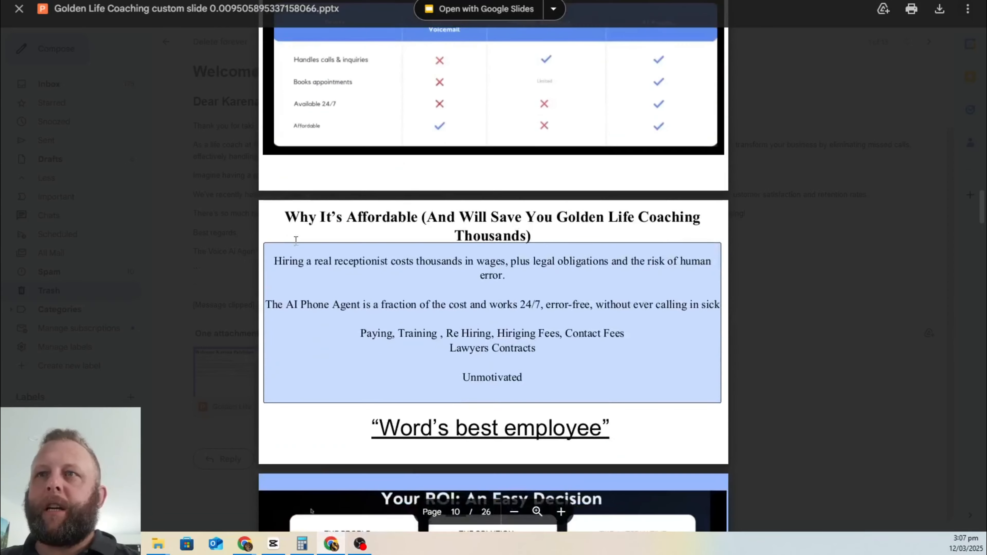
pyautogui.scroll(-5, 652, 398)
pyautogui.scroll(12, 653, 398)
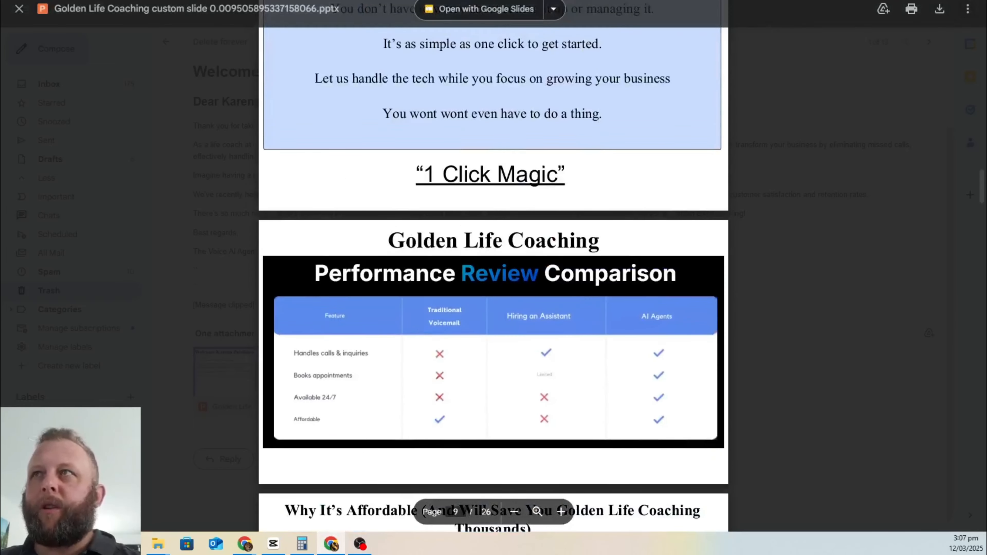
pyautogui.press('ctrl+super+Left')
pyautogui.press('ctrl+super+Left')
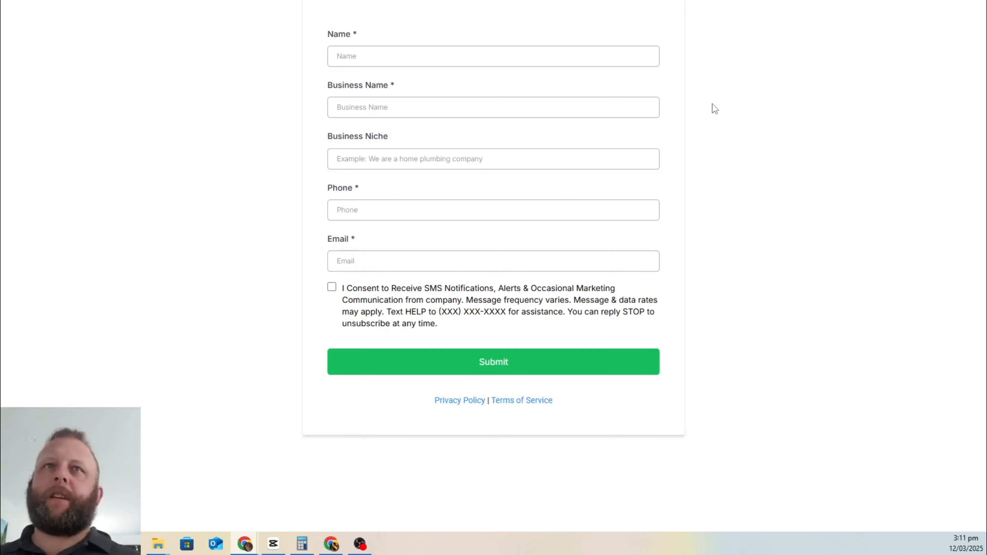
# Step: From the CRM, go to Sites > Forms and start adding a new form
pyautogui.click(144, 2)
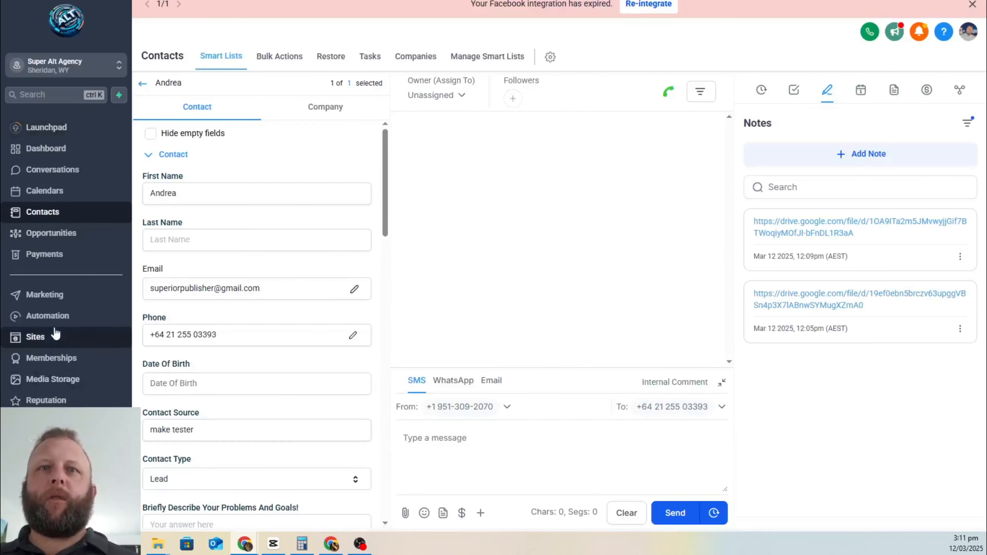
pyautogui.click(43, 342)
pyautogui.moveTo(597, 62)
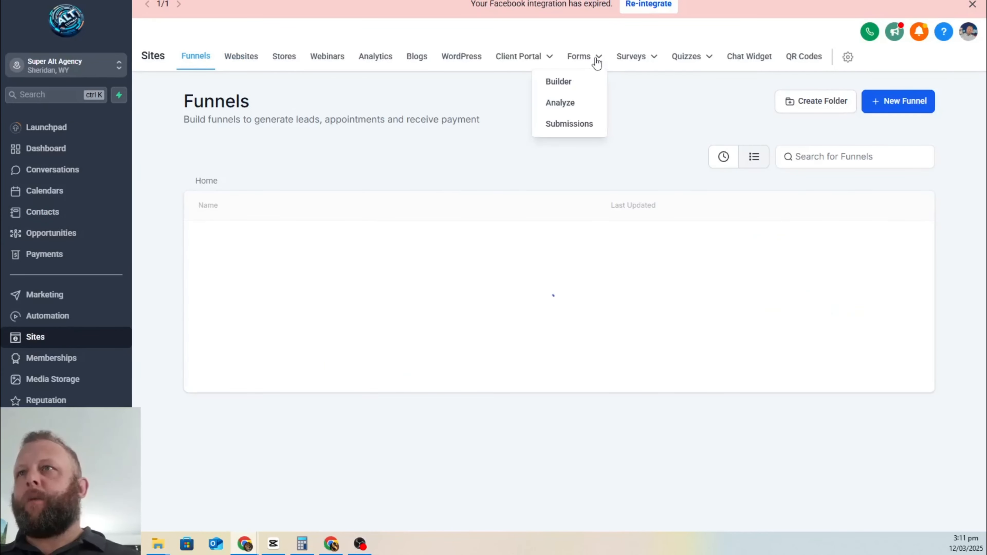
pyautogui.click(575, 82)
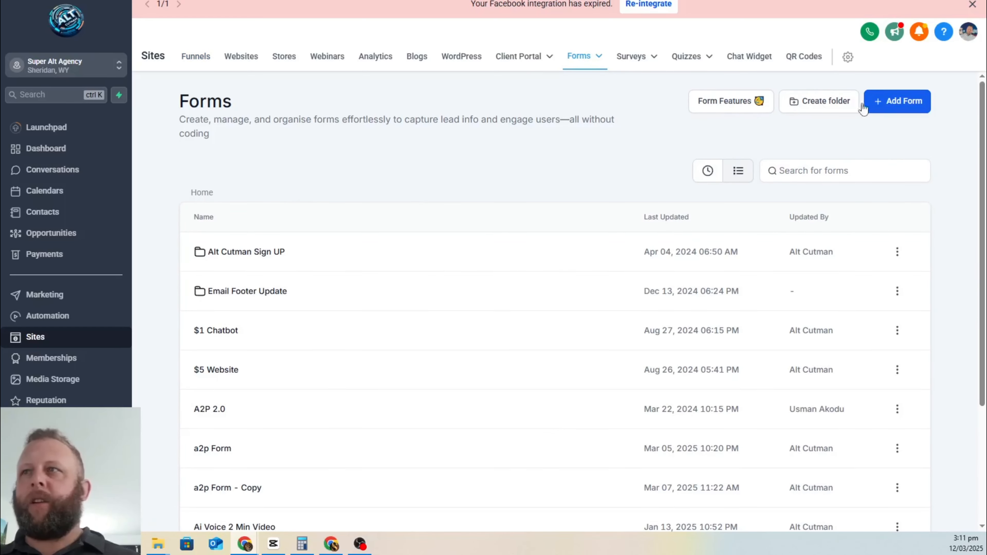
pyautogui.click(898, 110)
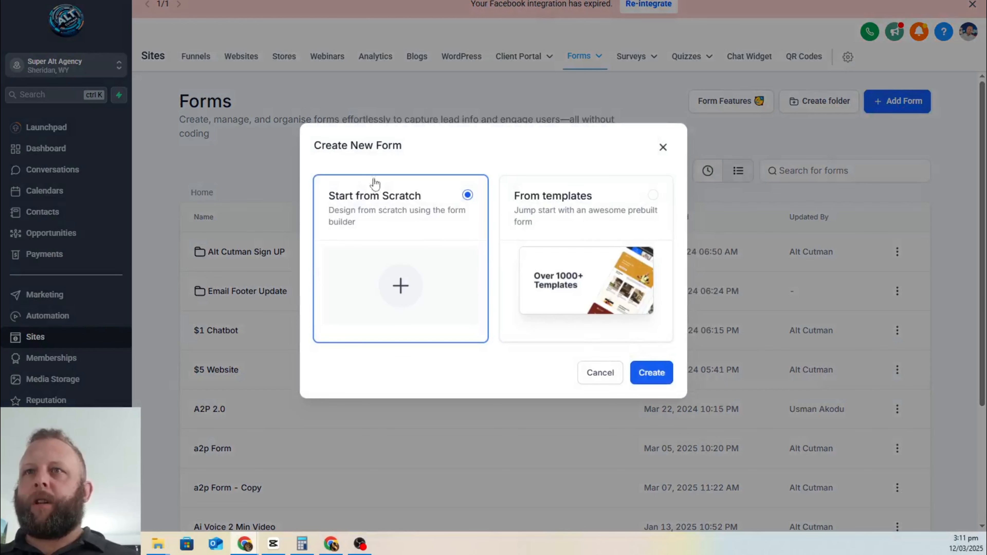
# Step: Create the blank Form 70 and make its title editable
pyautogui.click(644, 373)
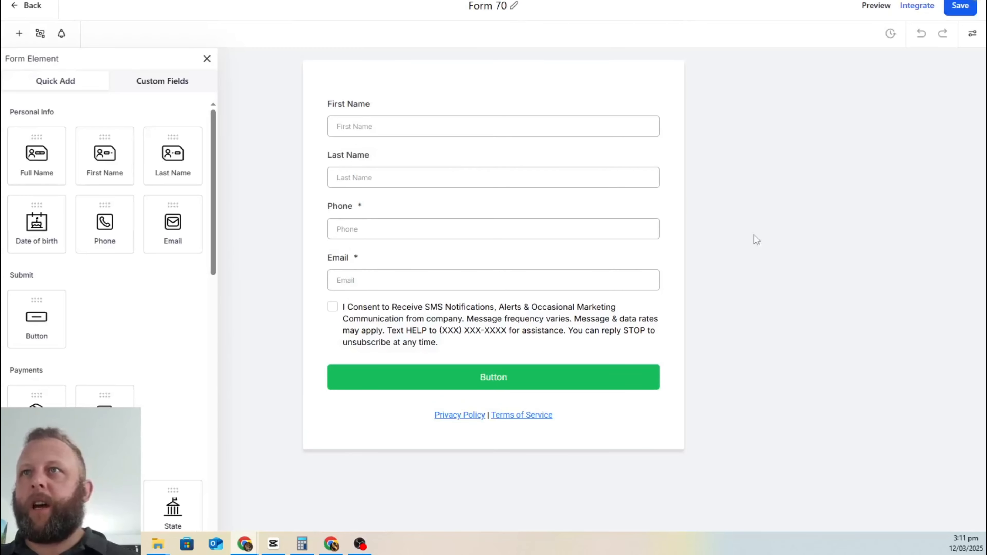
pyautogui.doubleClick(516, 7)
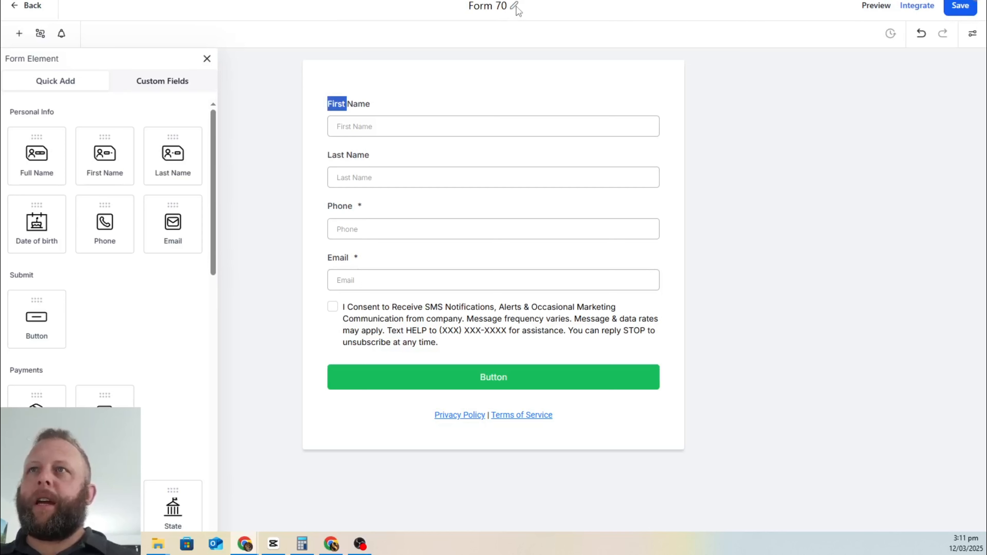
pyautogui.click(516, 7)
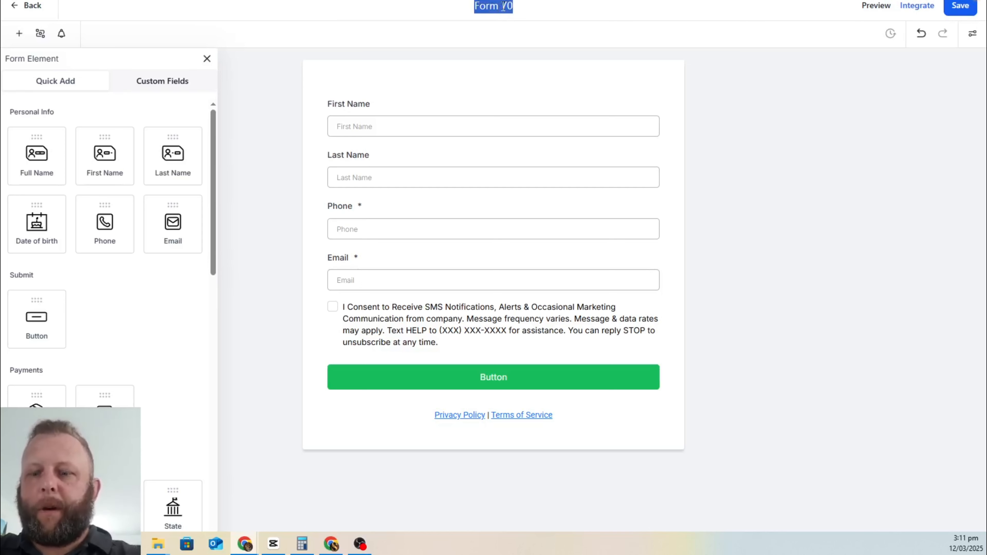
# Step: Rename the form to 'YT Demo Form'
pyautogui.write('YT Demo')
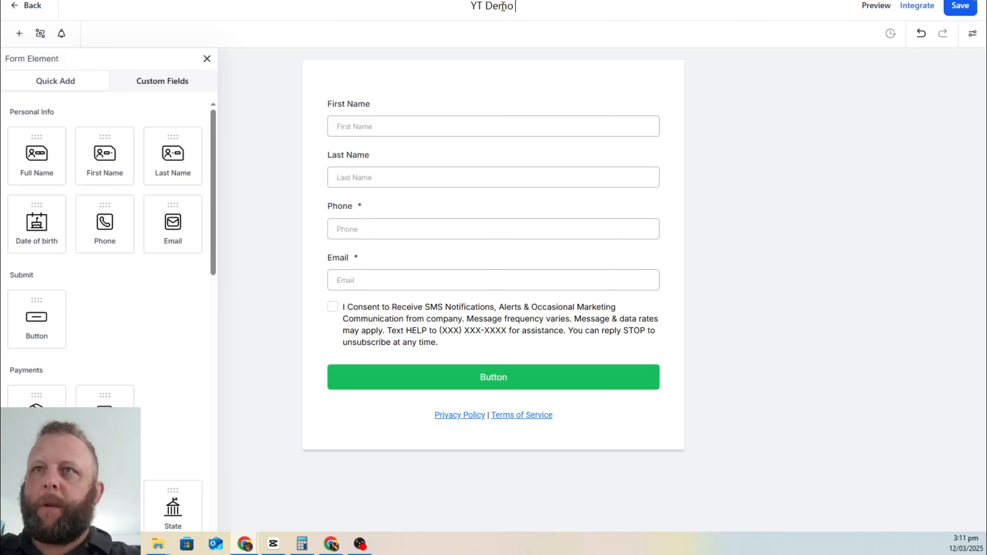
pyautogui.write(' Form')
pyautogui.press('BackSpace')
pyautogui.press('BackSpace')
pyautogui.press('BackSpace')
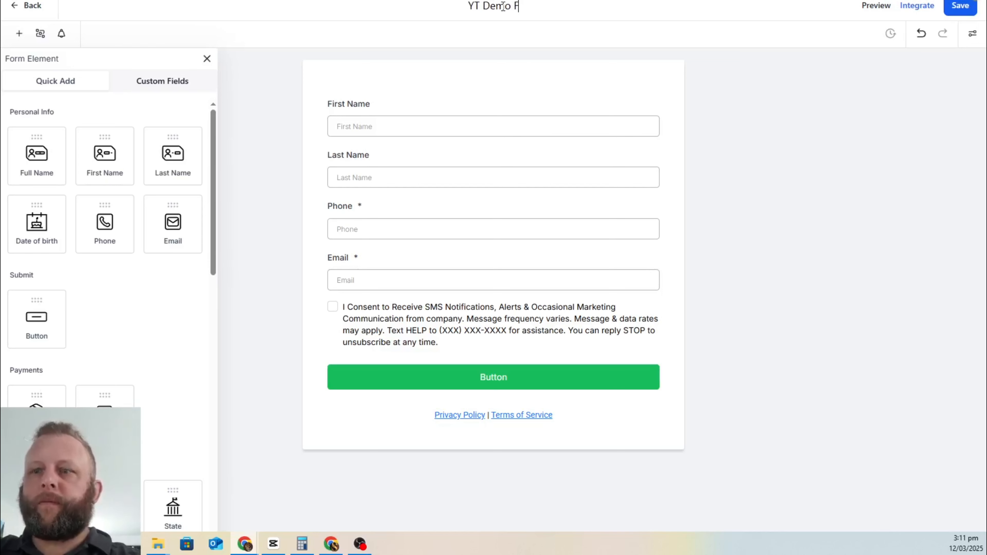
pyautogui.press('BackSpace')
pyautogui.press('BackSpace')
pyautogui.write('Form')
pyautogui.click(758, 147)
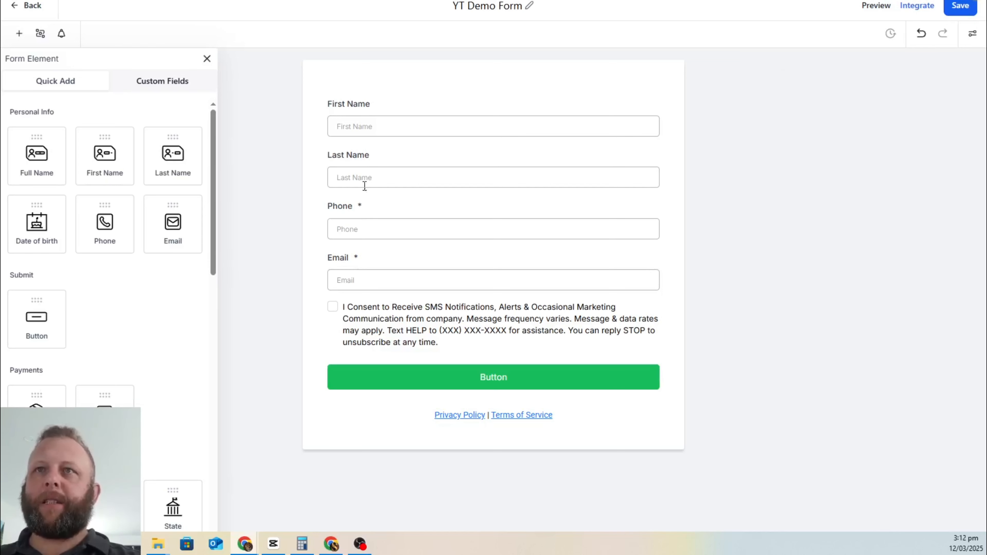
# Step: Delete the Last Name field, leaving First Name, Phone and Email
pyautogui.click(391, 115)
pyautogui.click(404, 171)
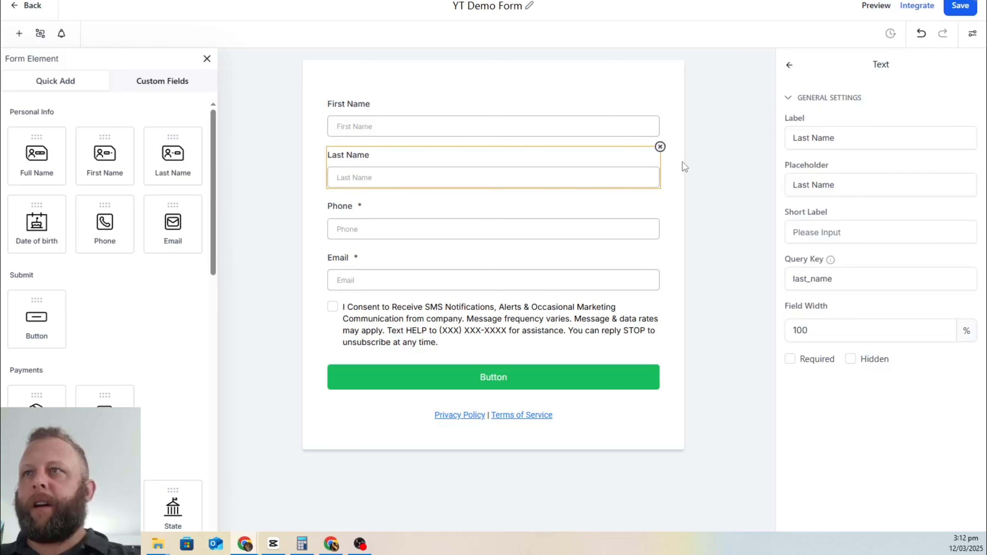
pyautogui.click(660, 146)
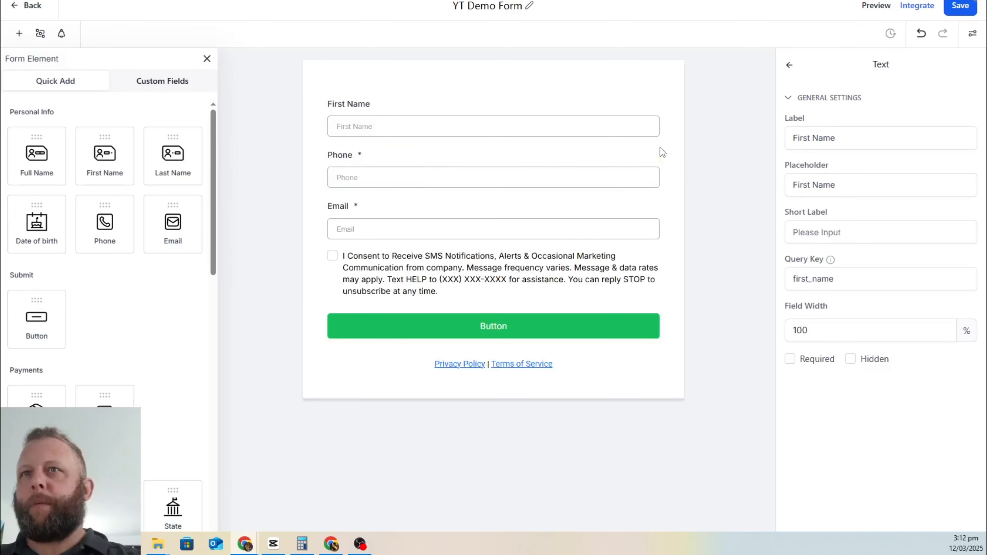
pyautogui.click(455, 165)
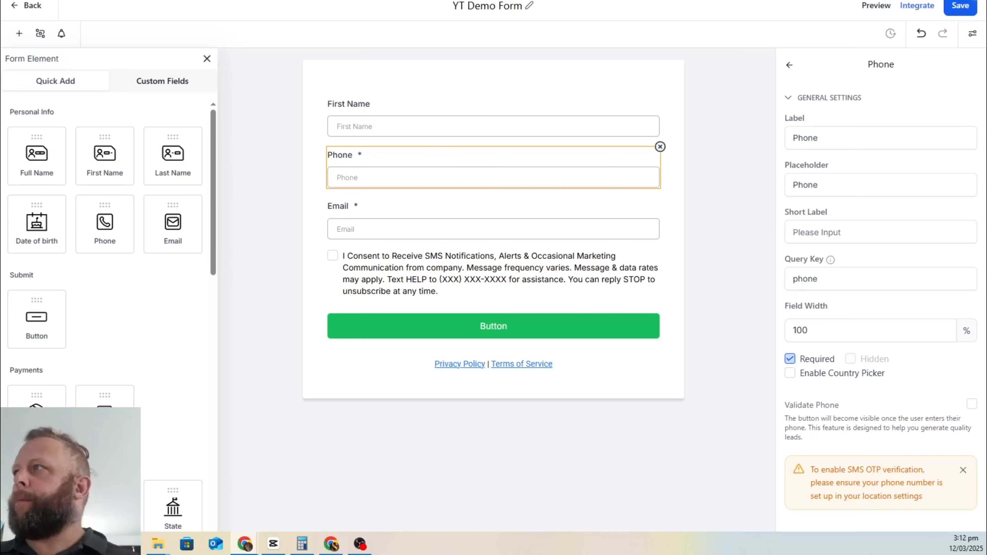
pyautogui.click(331, 543)
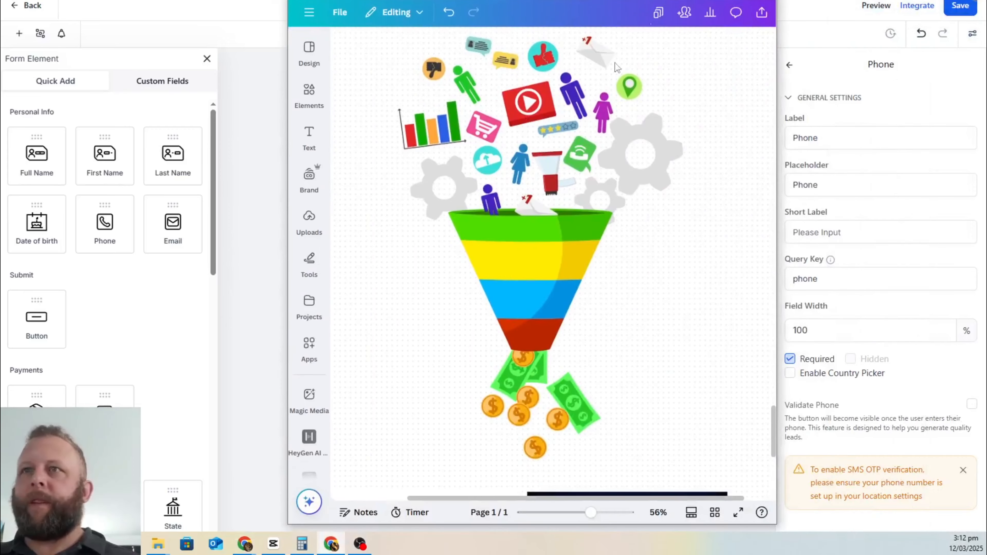
pyautogui.moveTo(606, 1); pyautogui.dragTo(985, 24)
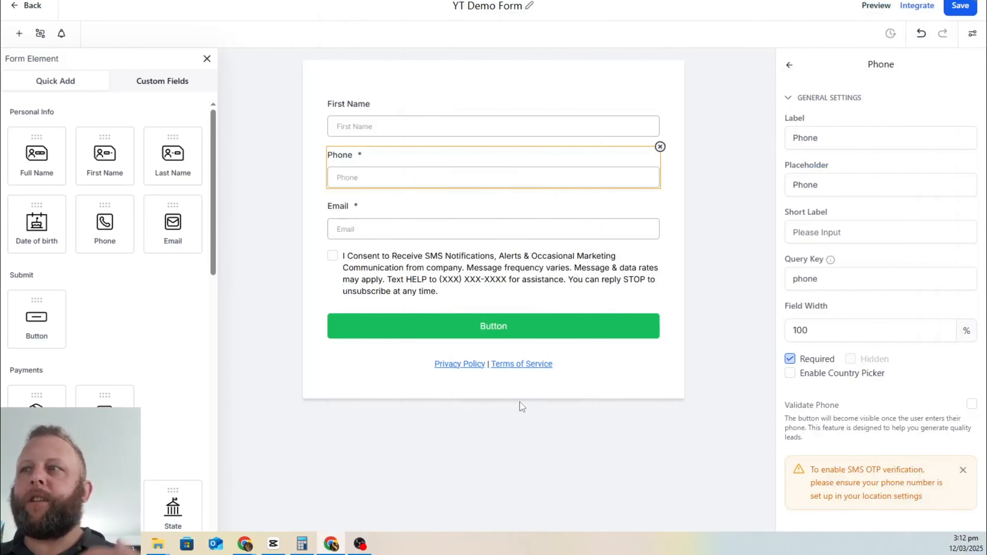
pyautogui.hotkey('alt', 'Tab')
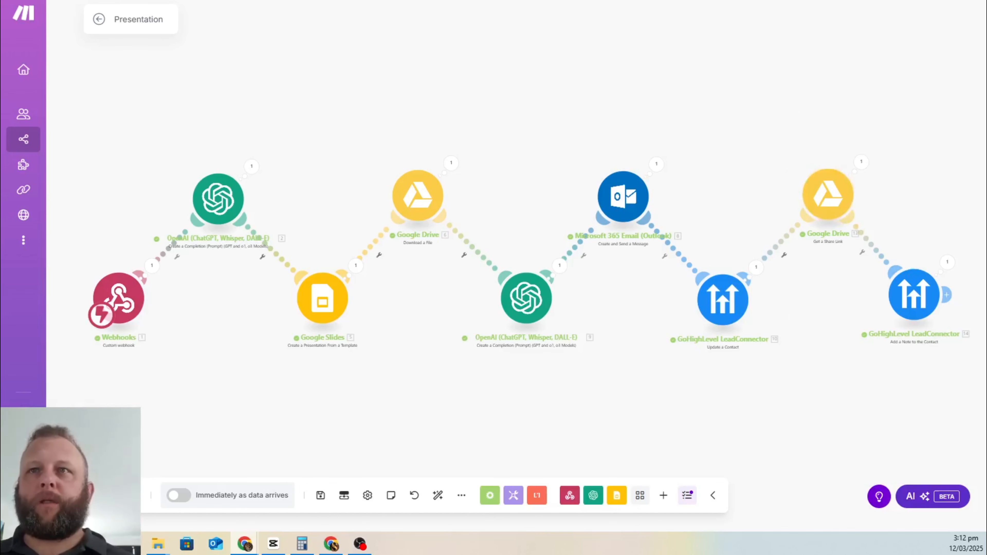
pyautogui.hotkey('alt', 'Tab')
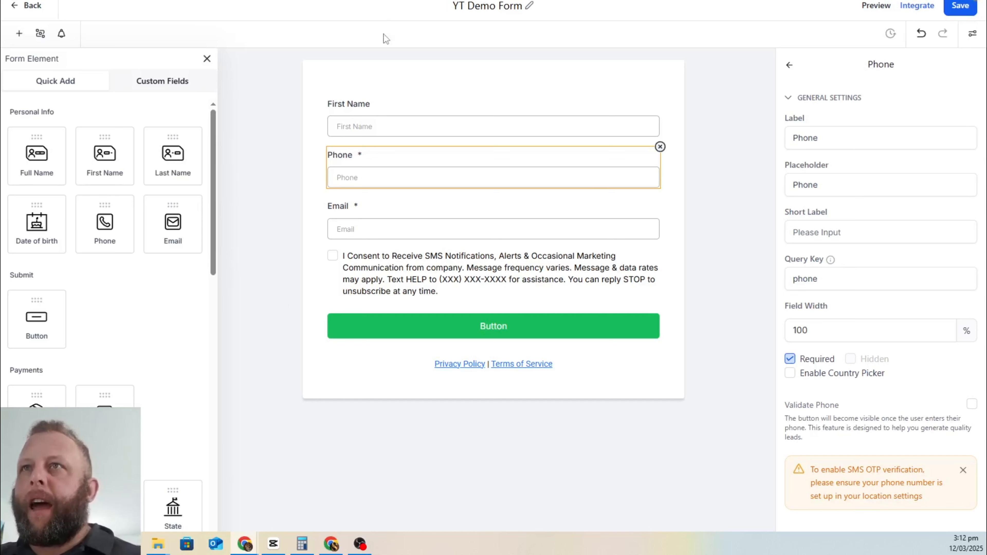
# Step: Add an Organization field below First Name and relabel it 'Business Name'
pyautogui.click(383, 122)
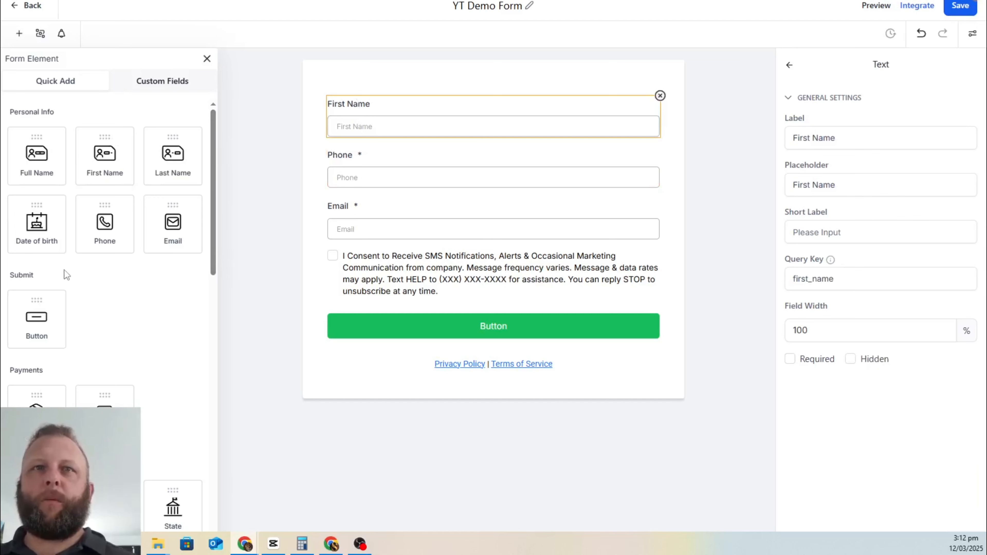
pyautogui.scroll(-7, 95, 232)
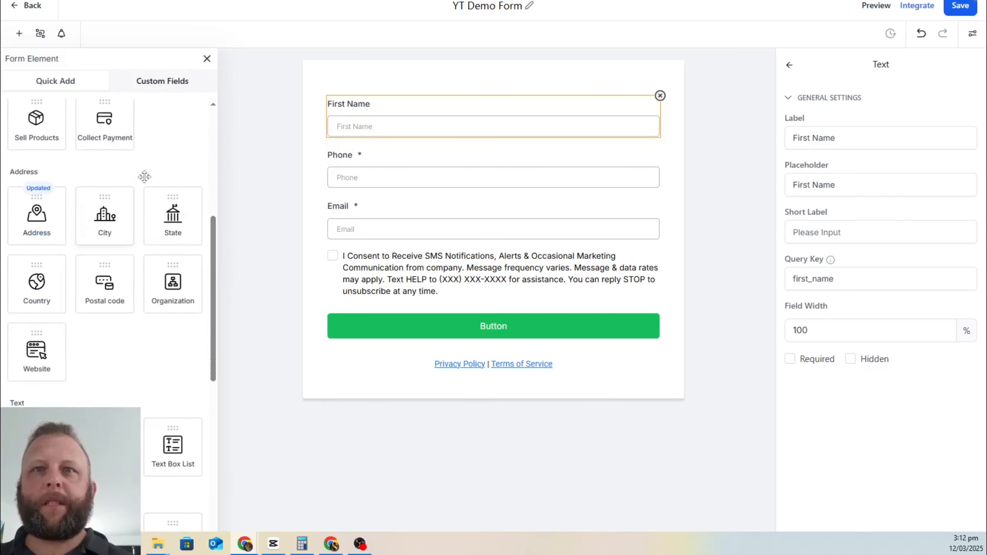
pyautogui.moveTo(167, 292); pyautogui.dragTo(367, 193)
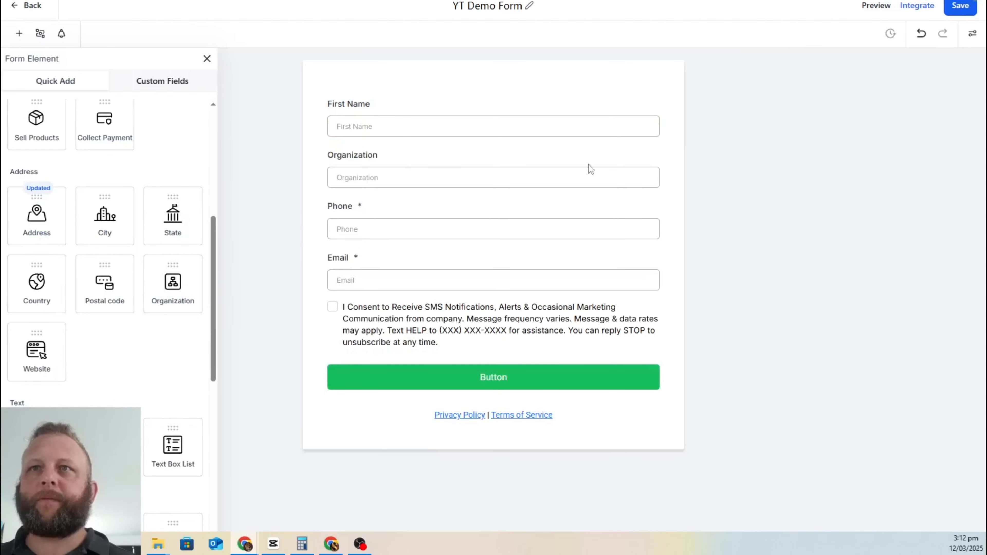
pyautogui.click(337, 169)
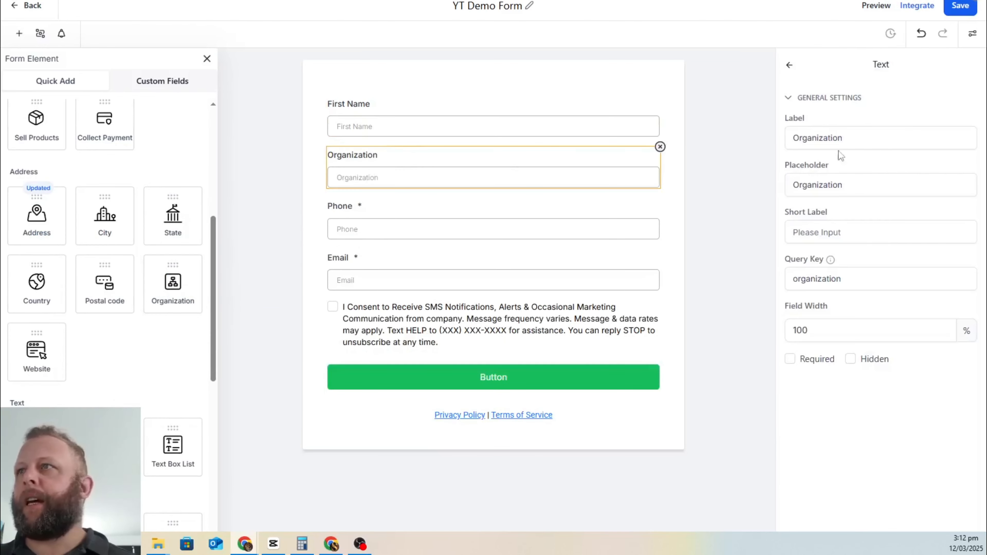
pyautogui.click(892, 133)
pyautogui.doubleClick(893, 133)
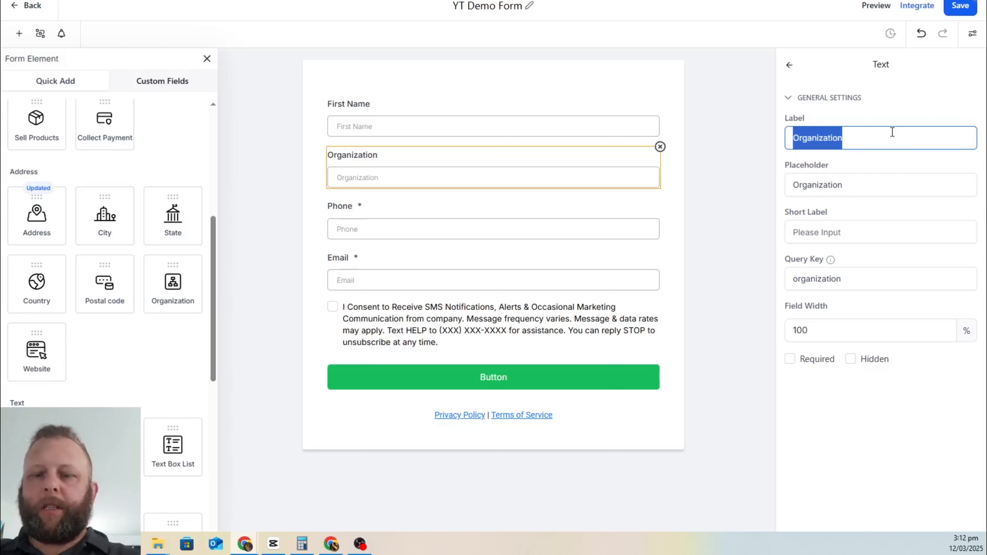
pyautogui.write('Business Name')
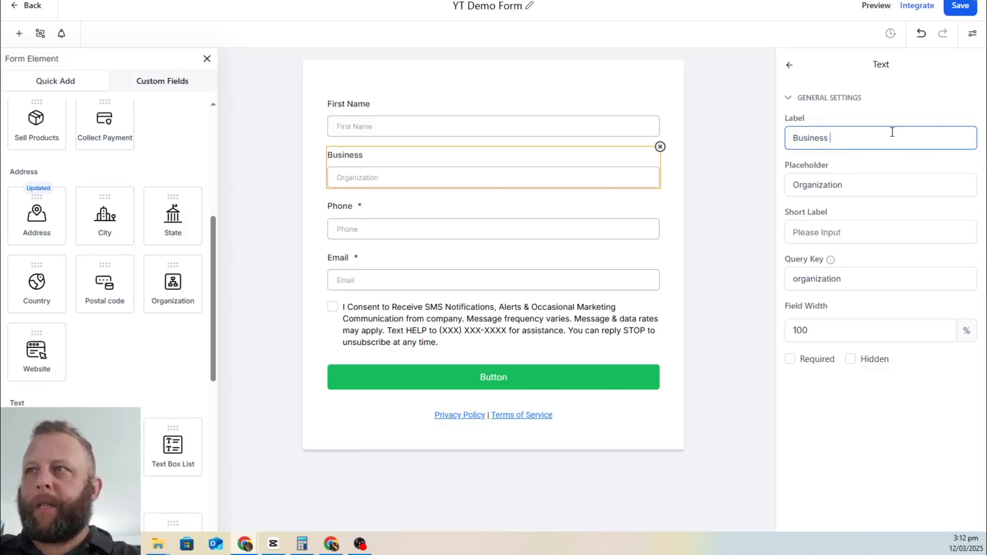
# Step: Save the YT Demo Form with the new Business Name field
pyautogui.click(761, 126)
pyautogui.click(960, 6)
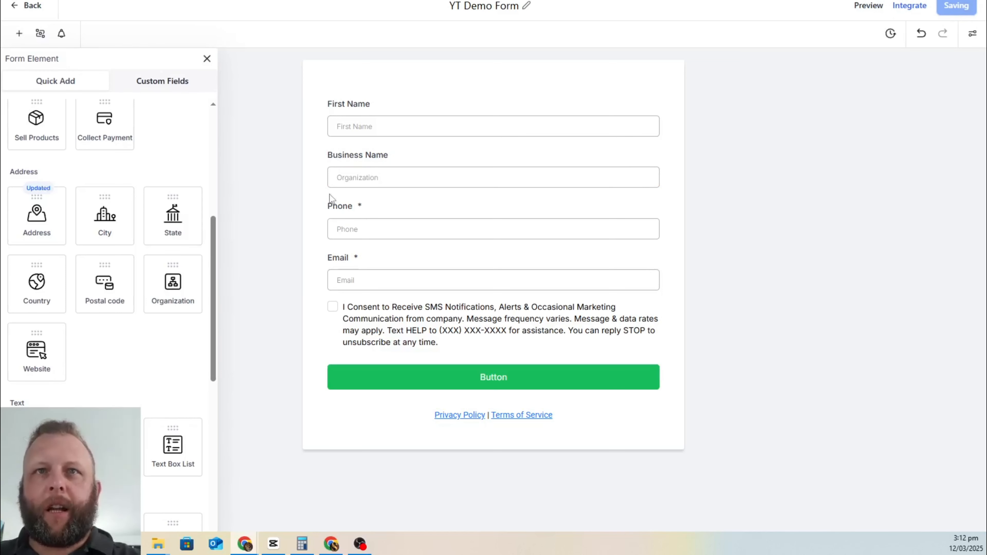
pyautogui.scroll(5, 103, 202)
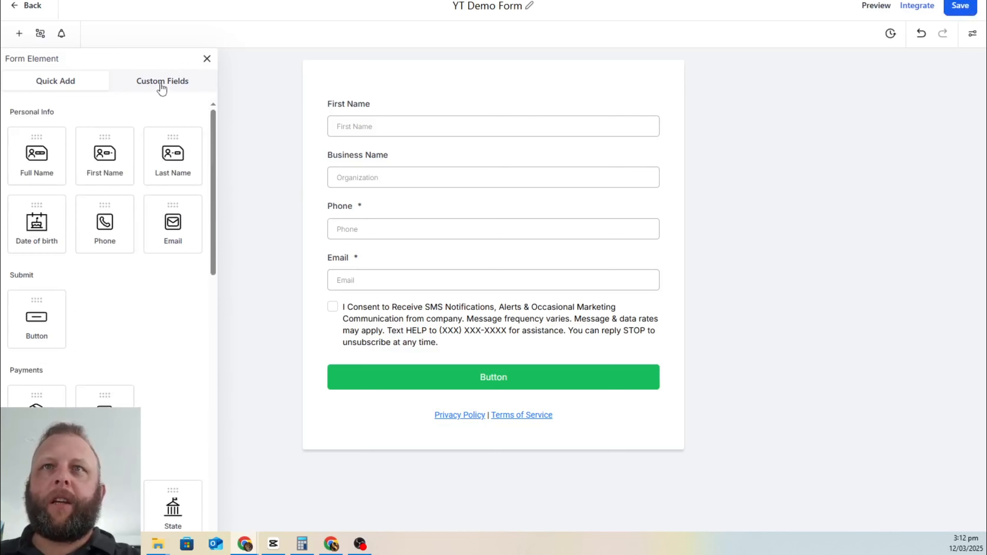
# Step: Browse the custom contact fields, starting and then cancelling a new single-line text field
pyautogui.scroll(-5, 78, 233)
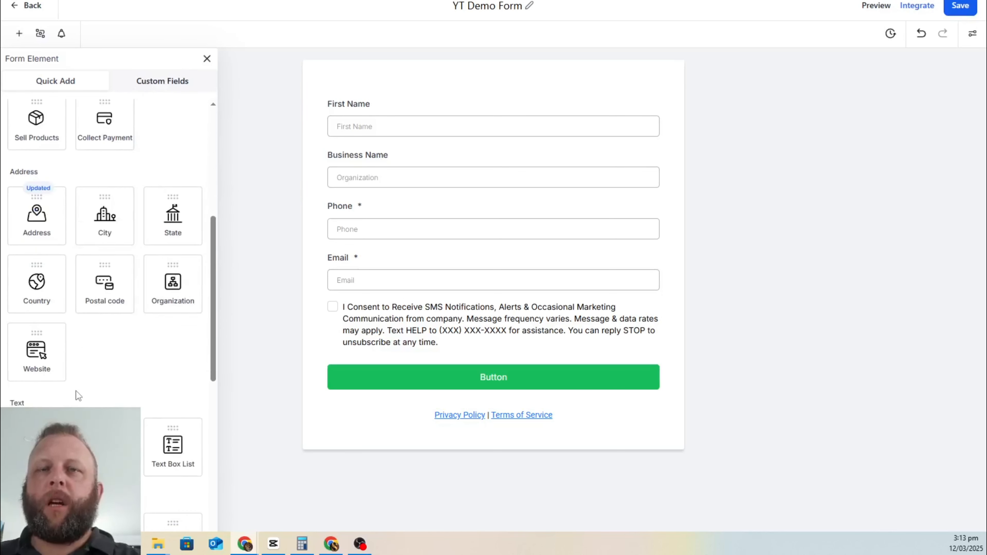
pyautogui.scroll(-10, 92, 231)
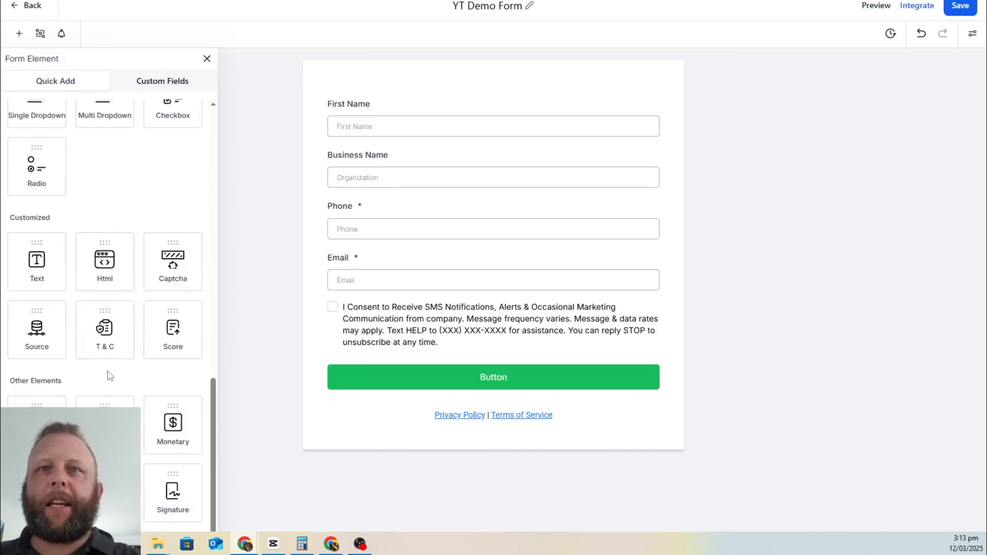
pyautogui.scroll(10, 106, 375)
pyautogui.scroll(5, 106, 166)
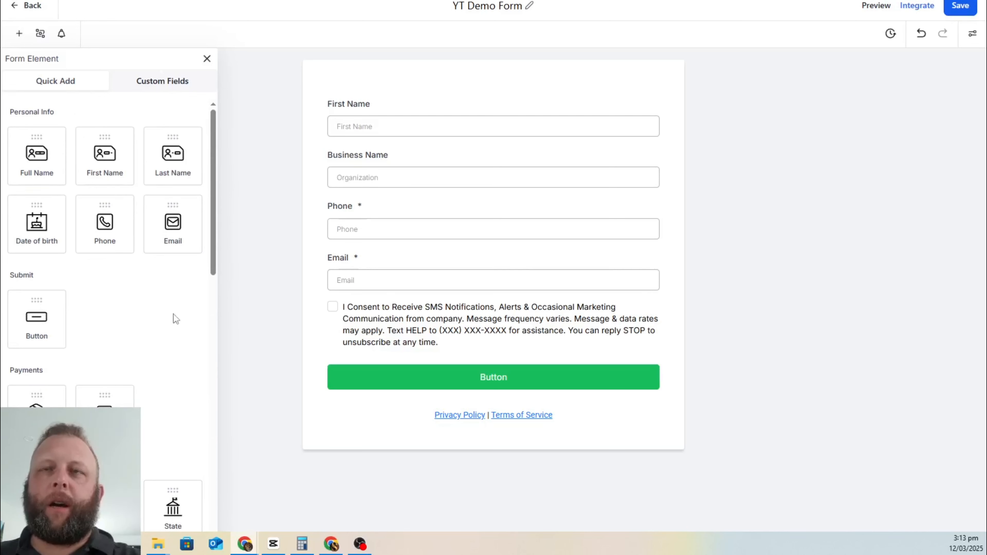
pyautogui.click(184, 86)
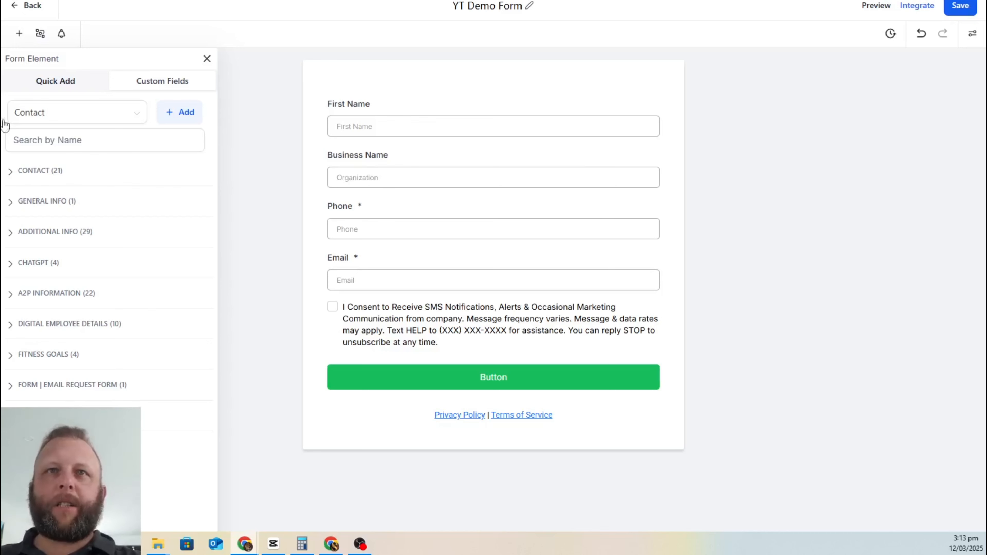
pyautogui.click(184, 112)
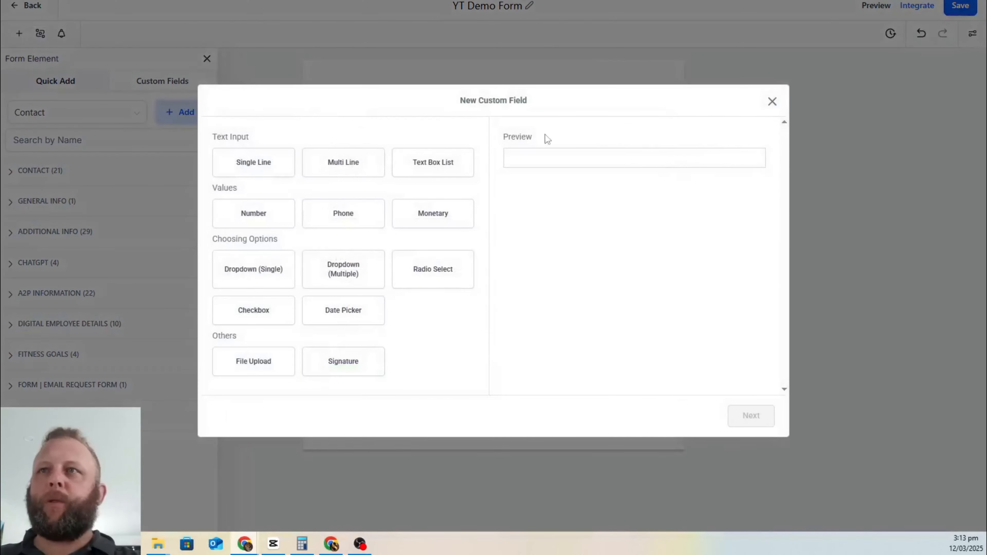
pyautogui.click(292, 162)
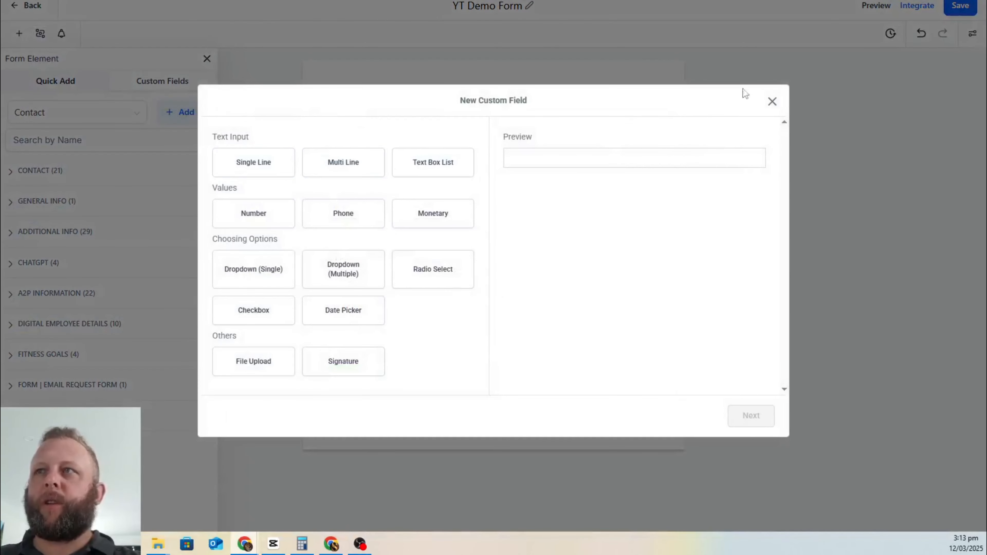
pyautogui.click(772, 102)
# Step: Search custom fields for 'nich' and place Business Niche between Business Name and Phone
pyautogui.click(93, 141)
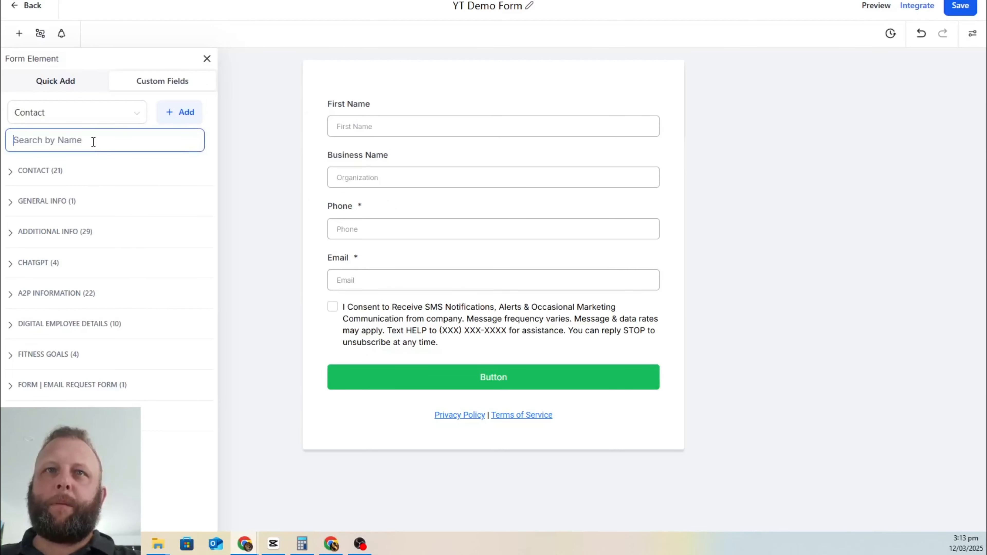
pyautogui.write('niche')
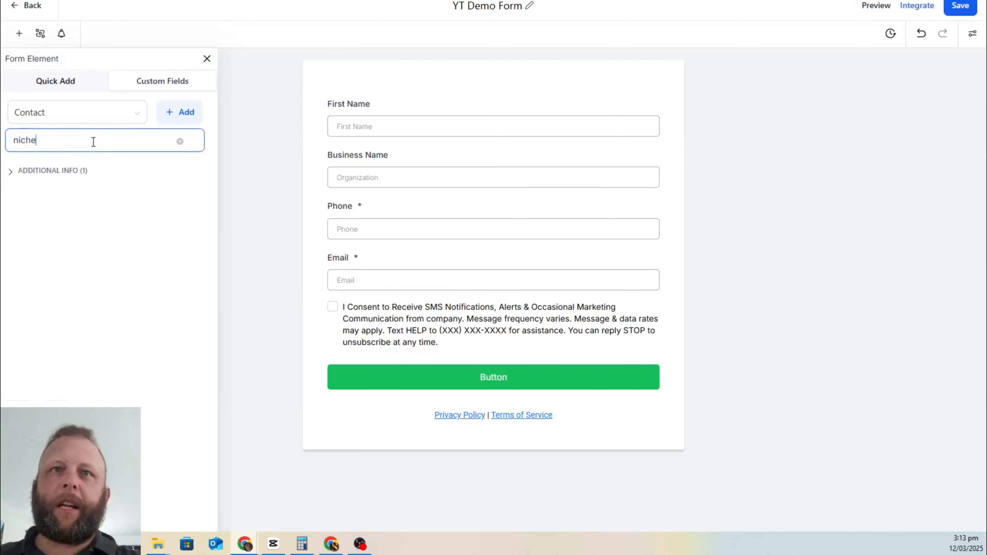
pyautogui.click(16, 171)
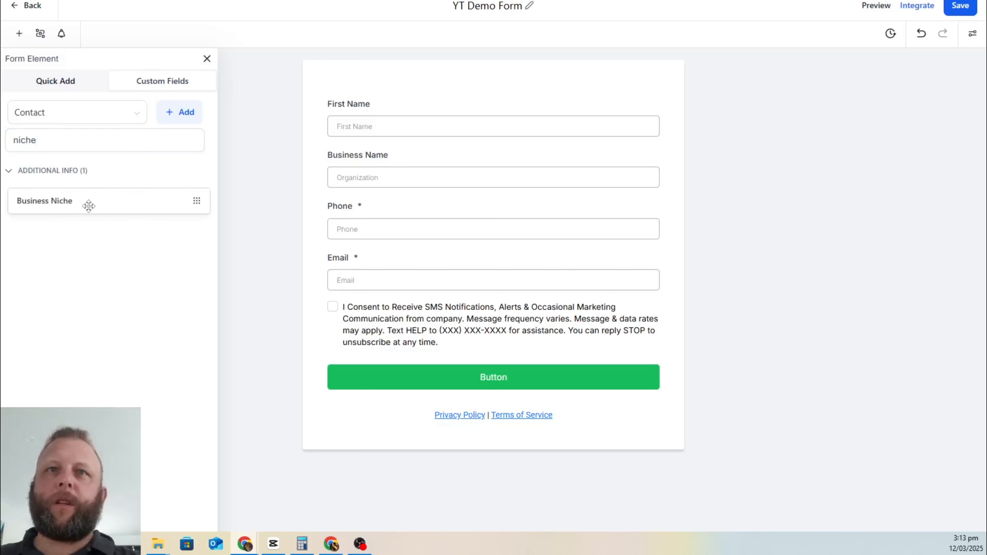
pyautogui.moveTo(86, 205); pyautogui.dragTo(441, 219)
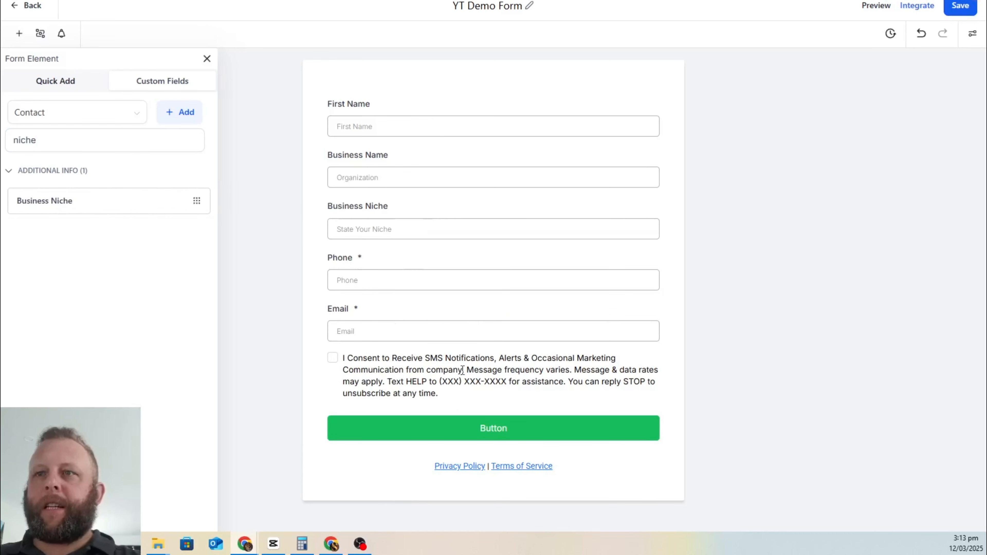
# Step: Change the form button's background colour from green to purple
pyautogui.click(491, 432)
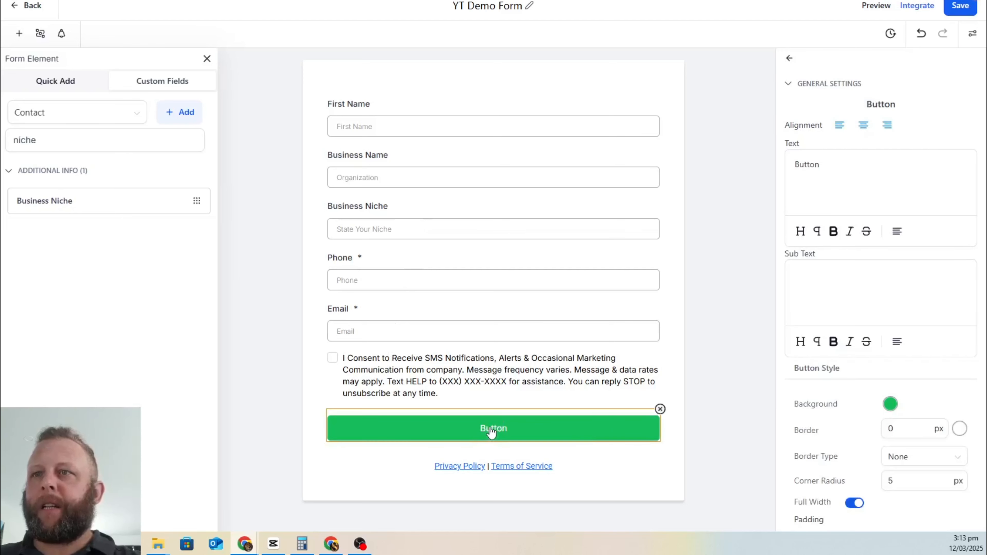
pyautogui.click(889, 405)
pyautogui.moveTo(879, 348); pyautogui.dragTo(916, 345)
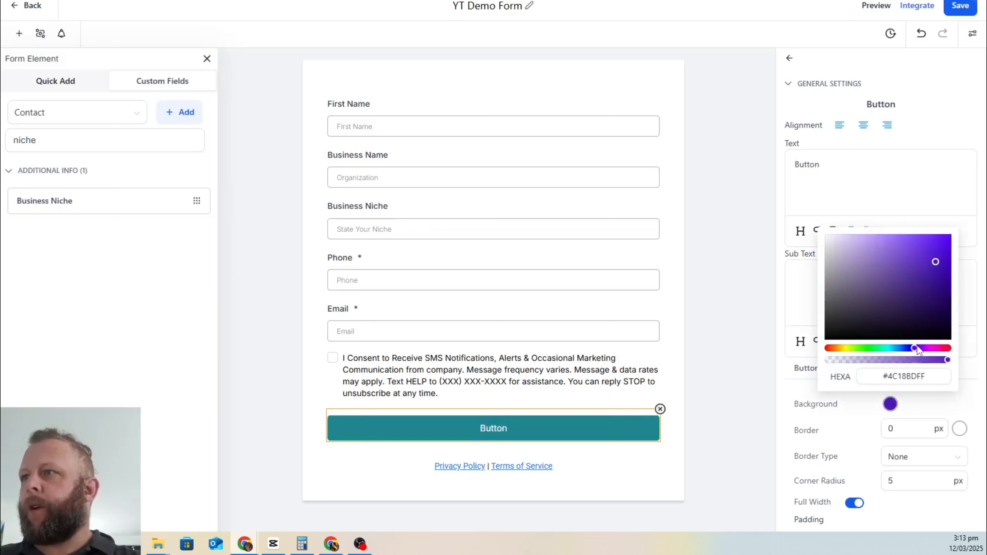
# Step: Relabel the button 'Submit' and save the form
pyautogui.click(896, 171)
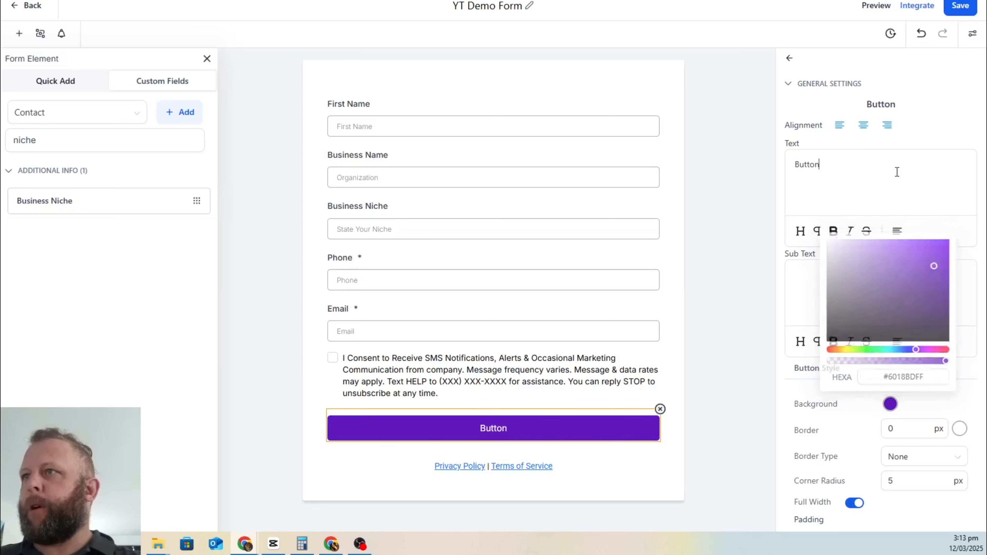
pyautogui.doubleClick(806, 164)
pyautogui.write('Submit')
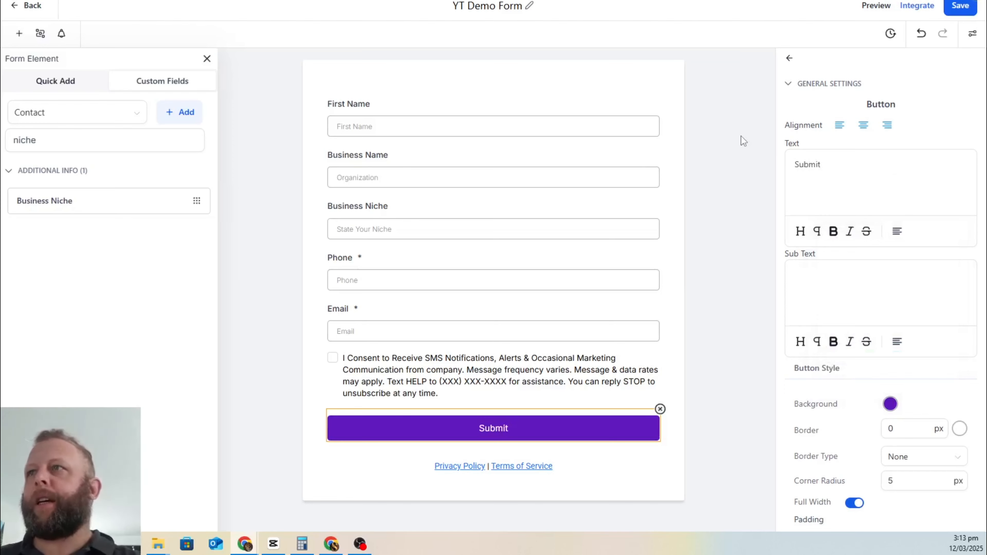
pyautogui.click(743, 141)
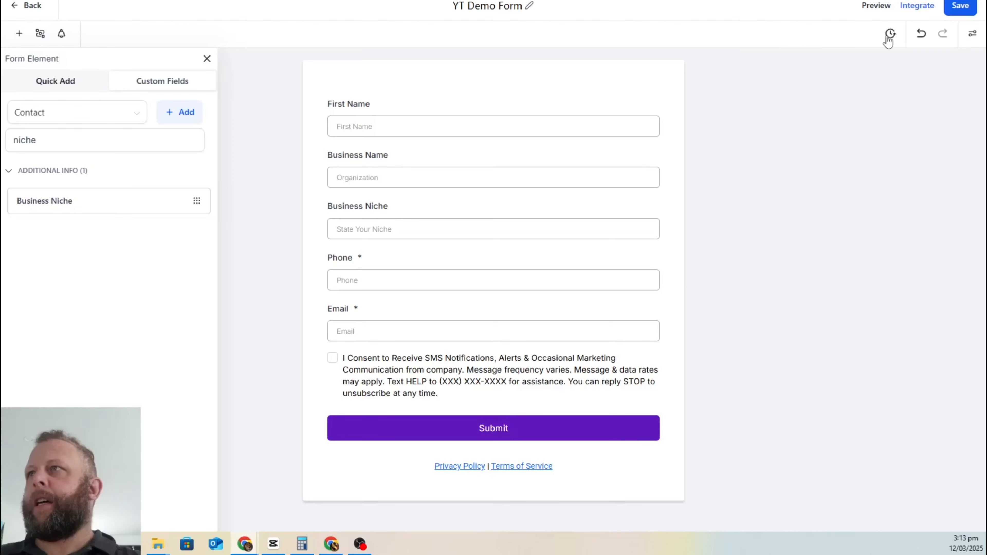
pyautogui.click(962, 6)
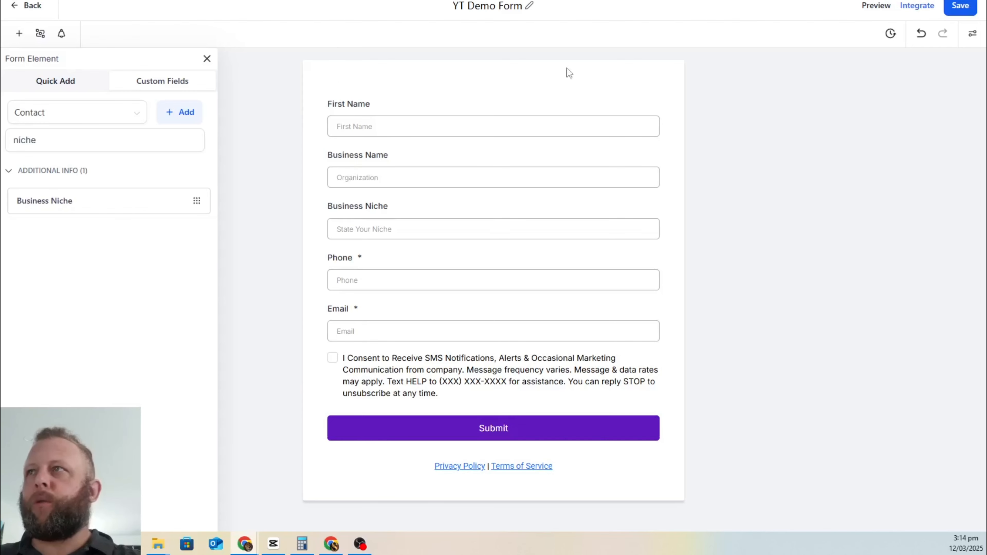
# Step: Switch to the Make tab and duplicate it as a new browser tab
pyautogui.click(885, 7)
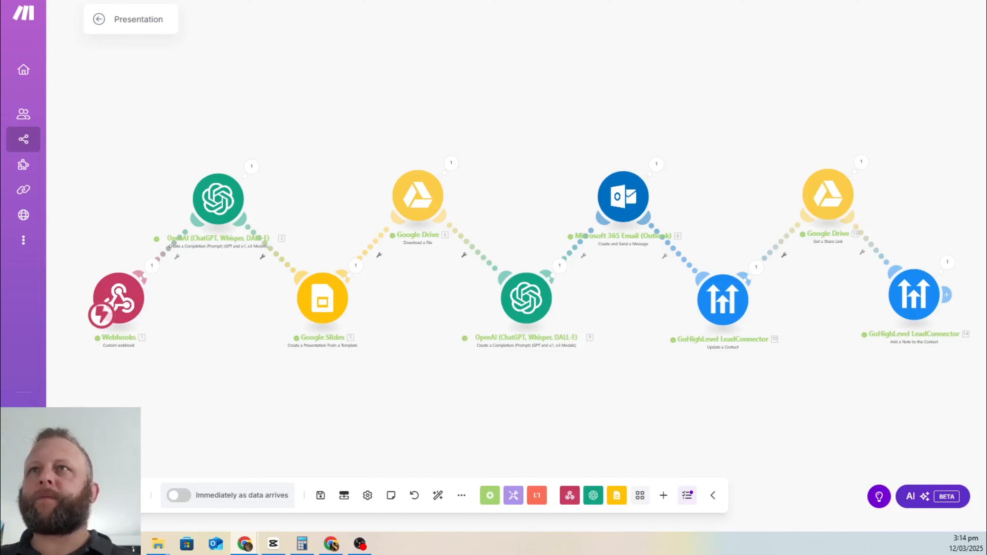
pyautogui.rightClick(520, 1)
pyautogui.click(621, 55)
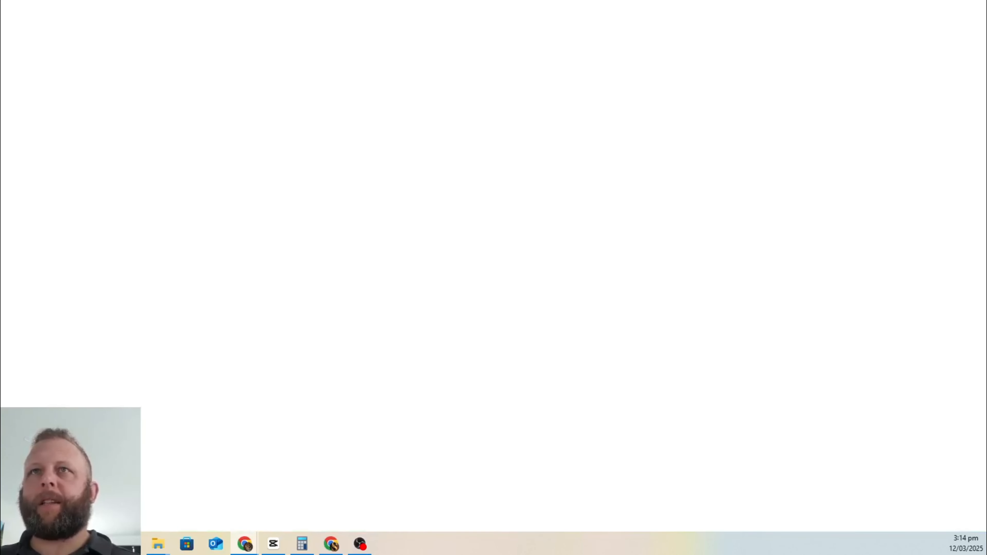
pyautogui.click(622, 1)
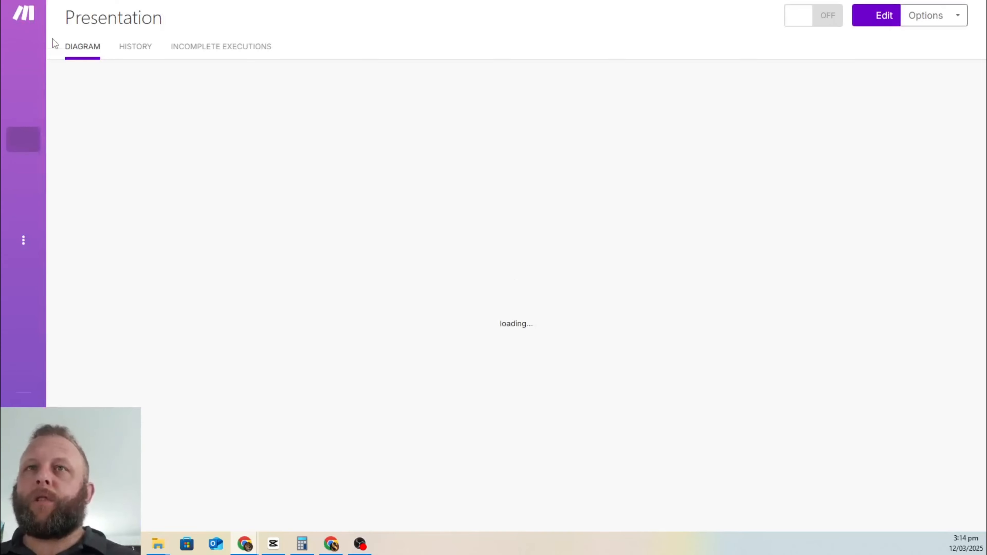
# Step: Go to the organization dashboard and show all scenarios
pyautogui.moveTo(35, 76)
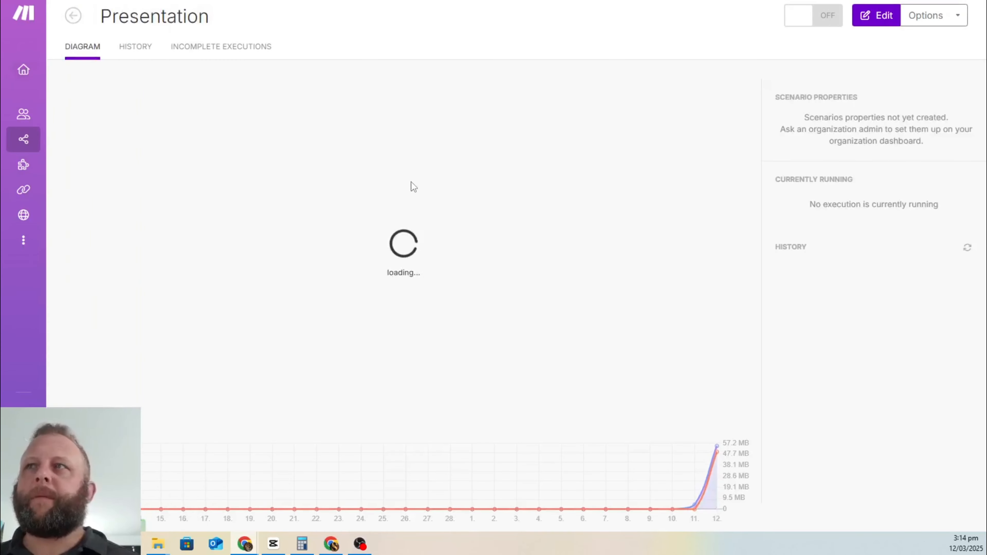
pyautogui.click(51, 77)
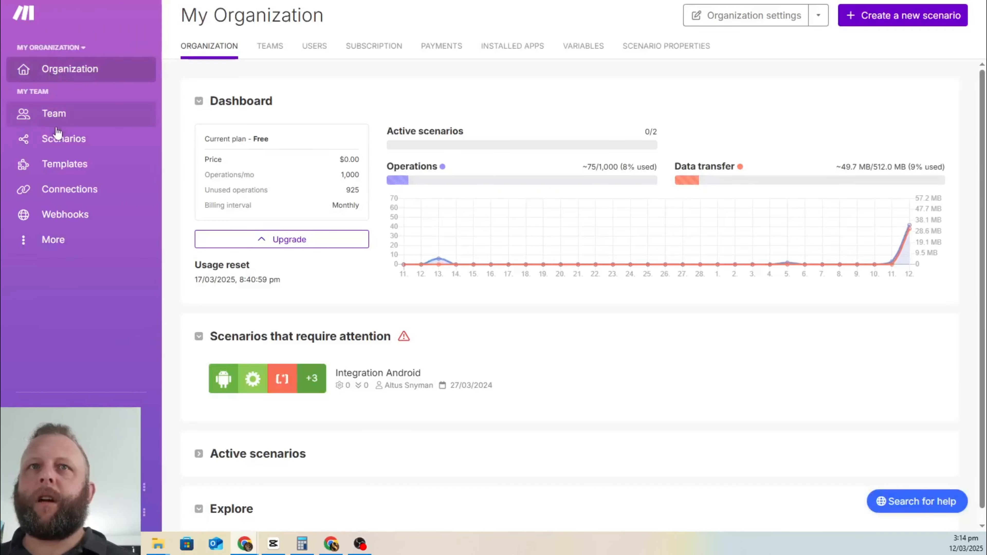
pyautogui.click(73, 141)
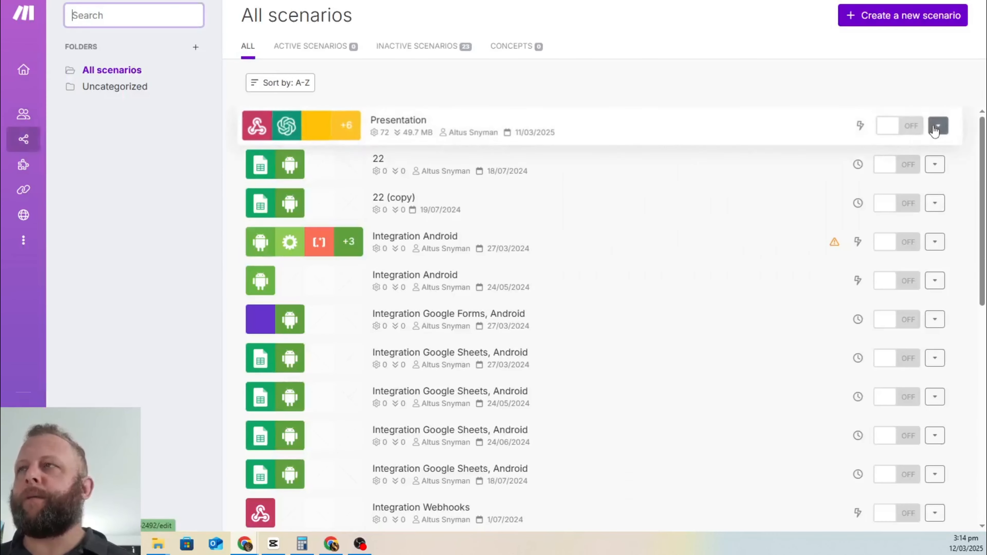
# Step: Create a new scenario from the scenarios list and name it 'Yt Slide Demo'
pyautogui.click(890, 17)
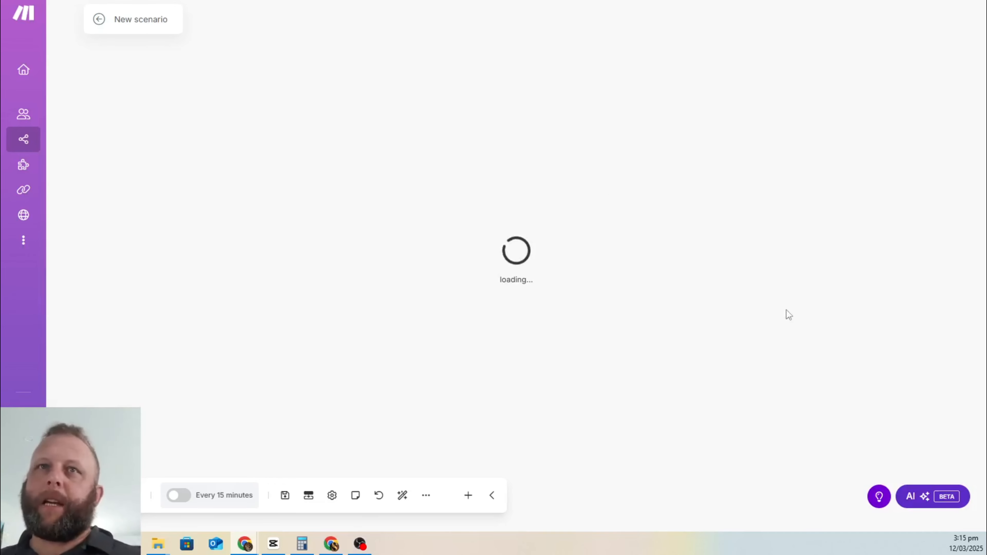
pyautogui.click(24, 116)
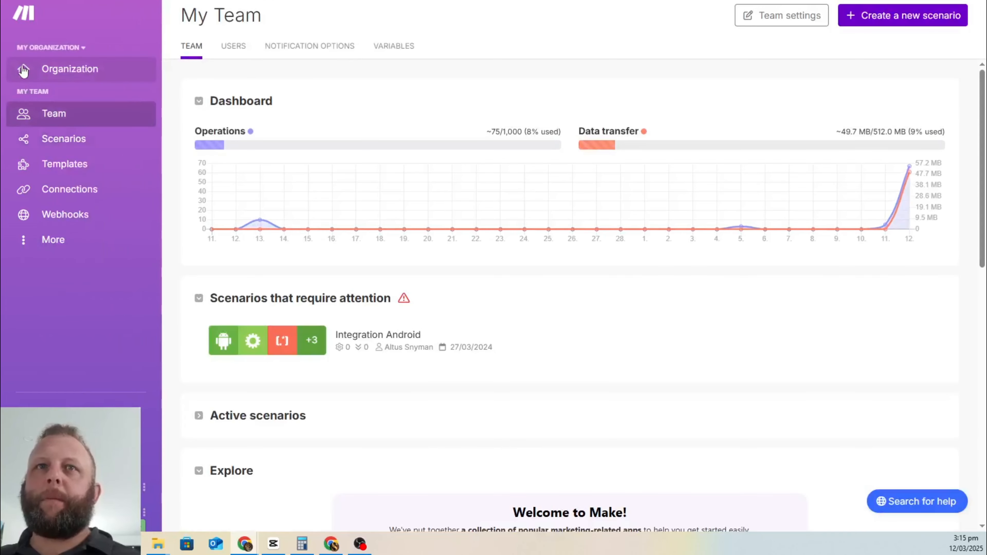
pyautogui.click(24, 70)
pyautogui.click(58, 144)
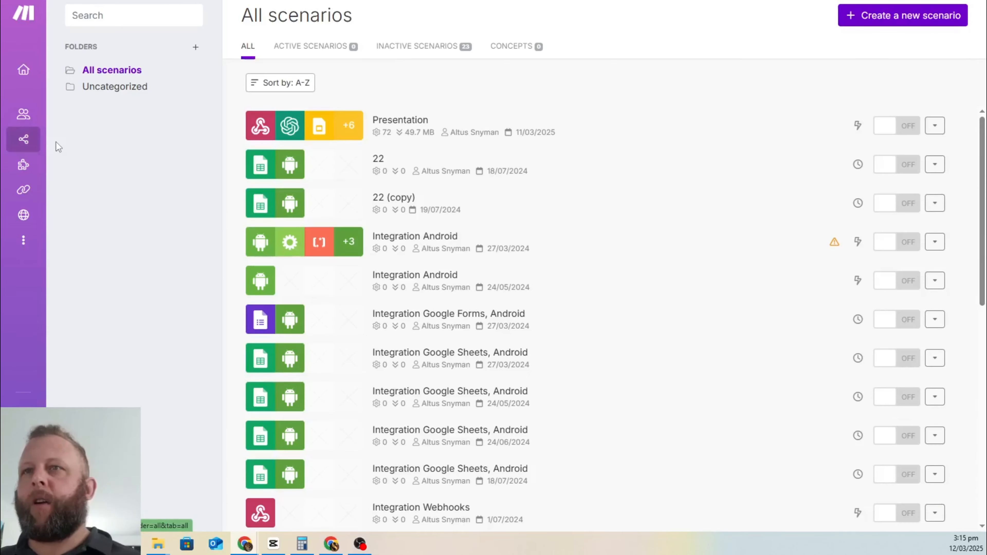
pyautogui.click(857, 13)
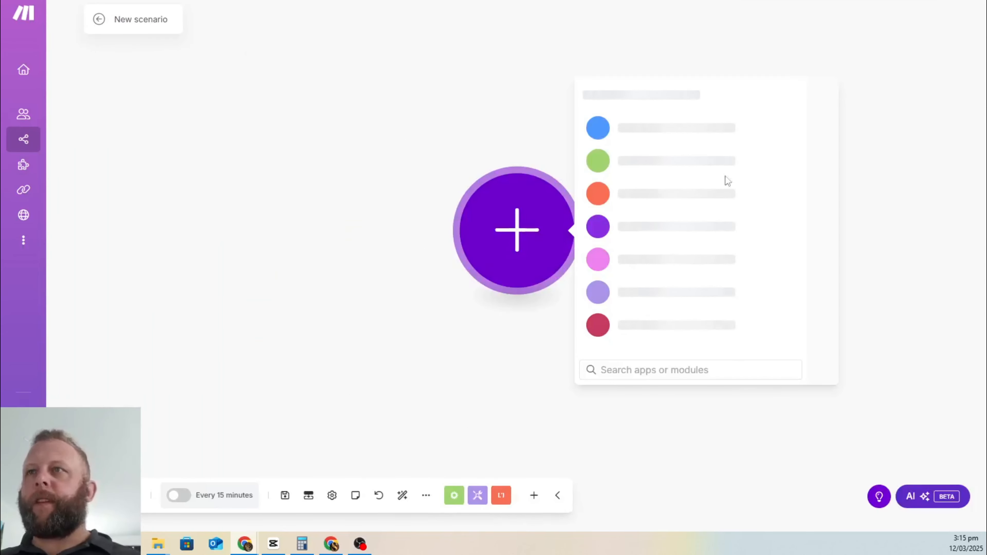
pyautogui.click(139, 20)
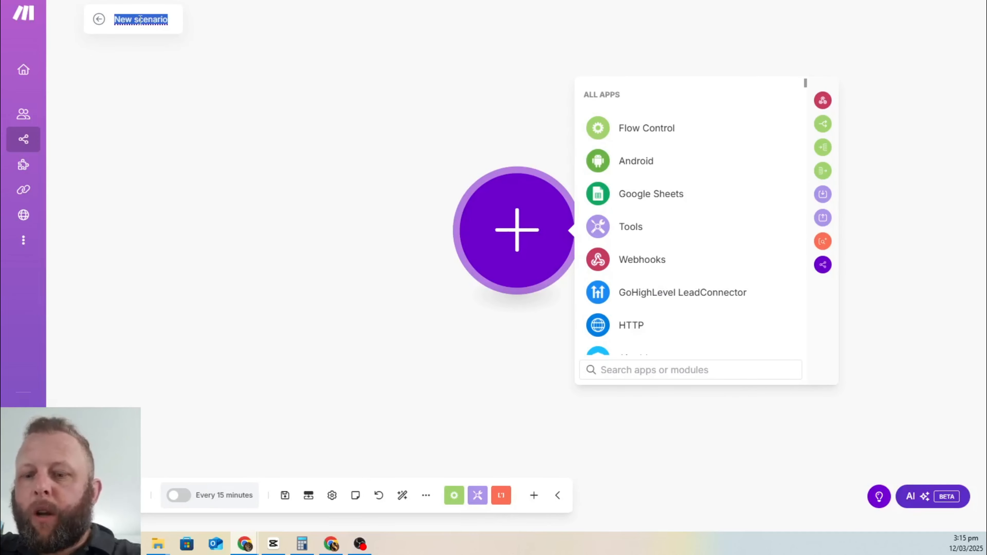
pyautogui.write('Yt')
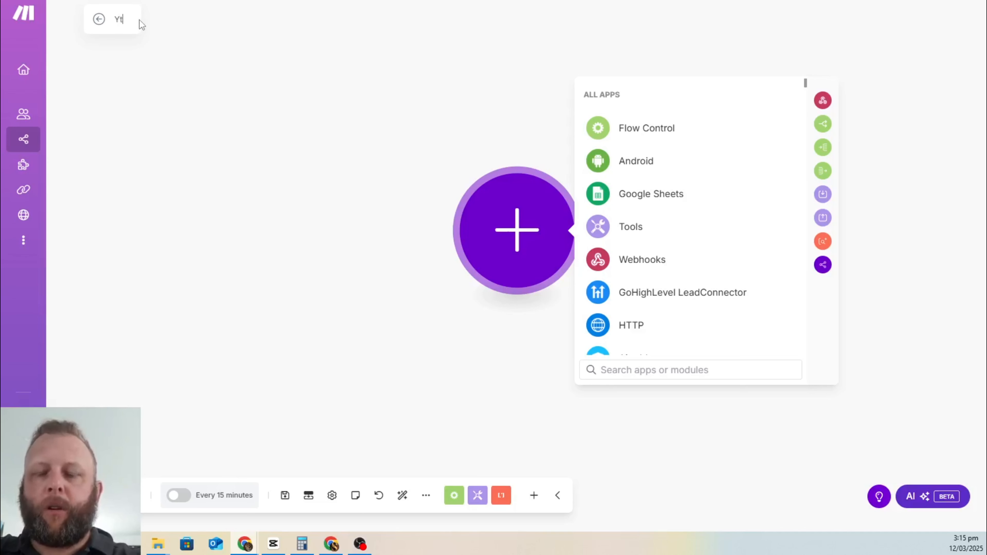
pyautogui.write(' Slide Dem')
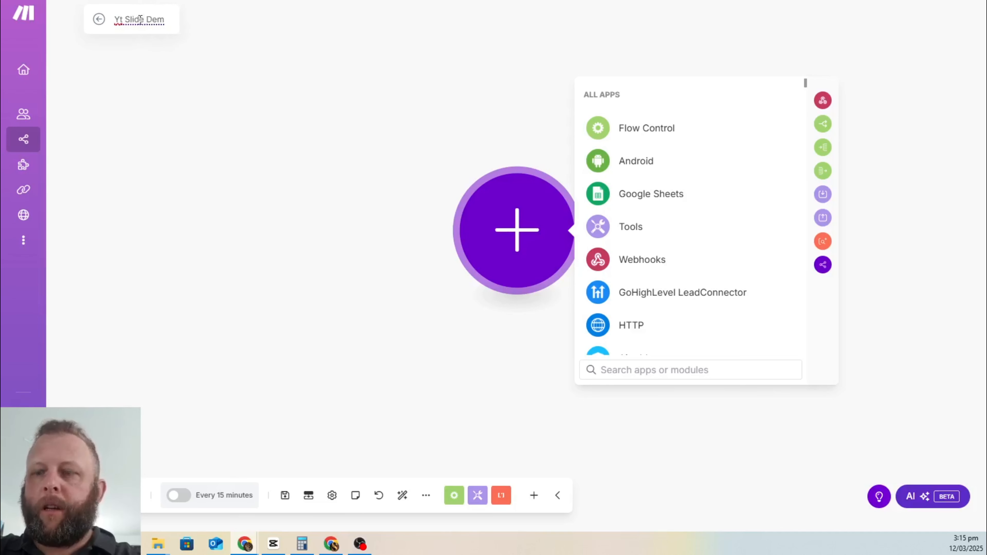
pyautogui.write('o')
pyautogui.press('Return')
pyautogui.click(358, 173)
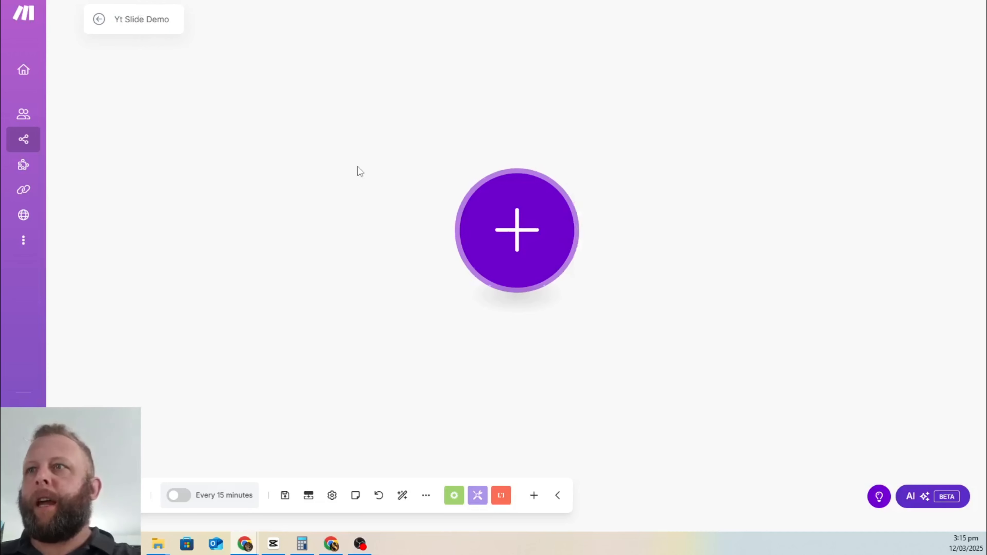
# Step: Add a Webhooks Custom webhook trigger as the first module
pyautogui.click(504, 227)
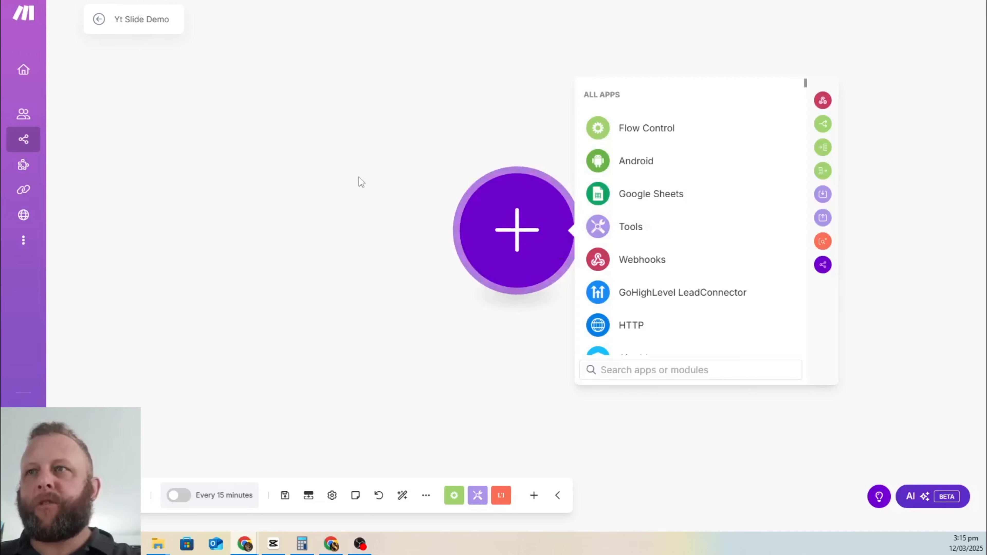
pyautogui.click(657, 261)
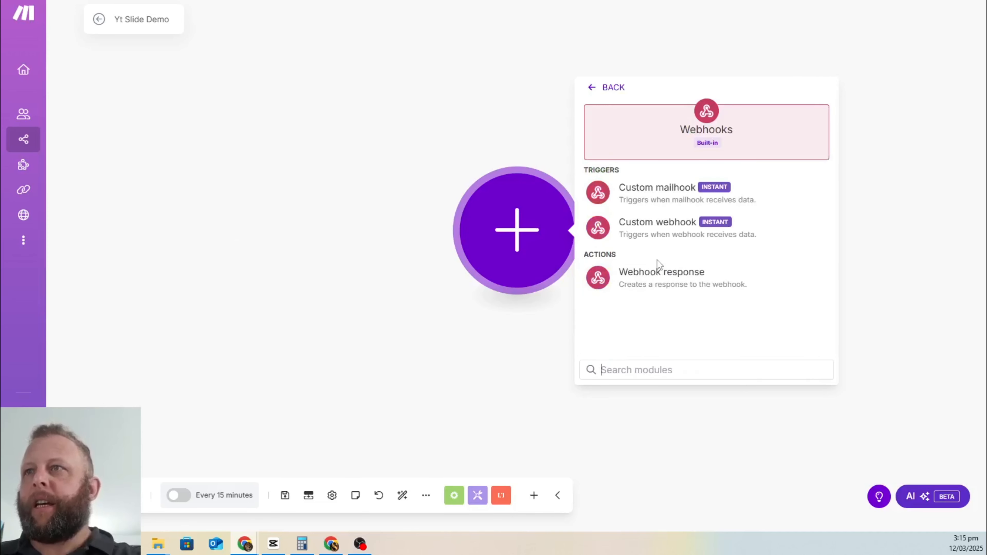
pyautogui.click(638, 229)
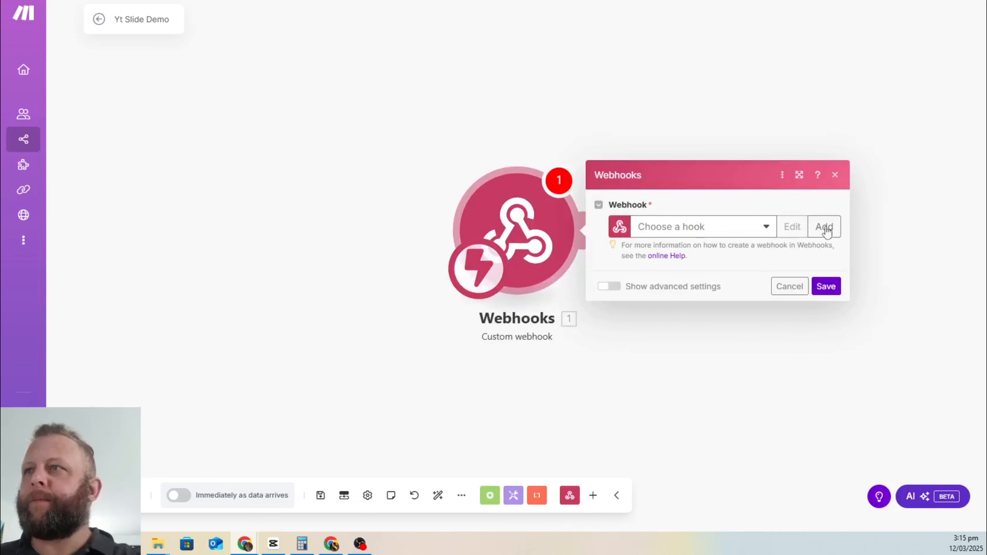
# Step: Begin adding a webhook, abandon the mistyped 'YTSlide' name, and reopen the module settings
pyautogui.click(693, 229)
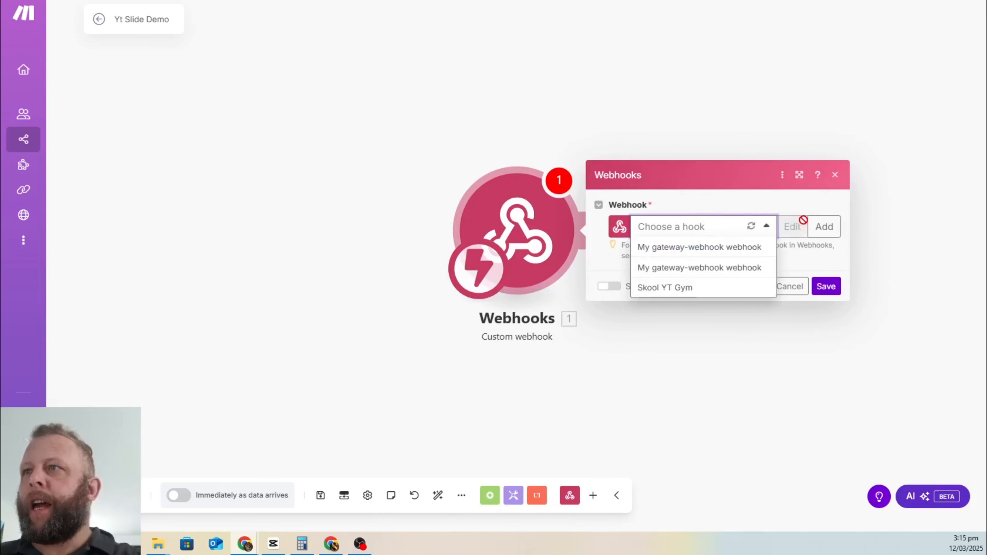
pyautogui.click(824, 226)
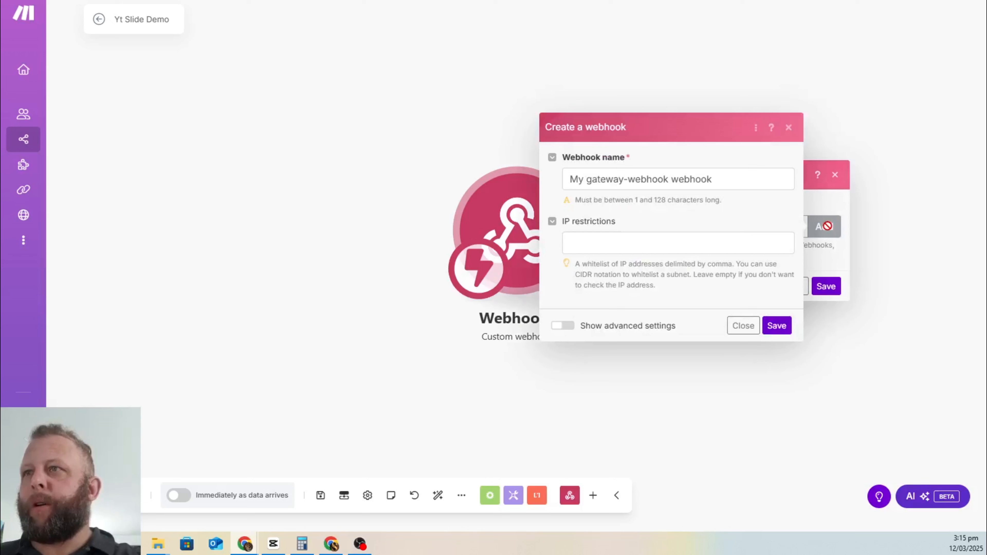
pyautogui.tripleClick(700, 180)
pyautogui.write('YT')
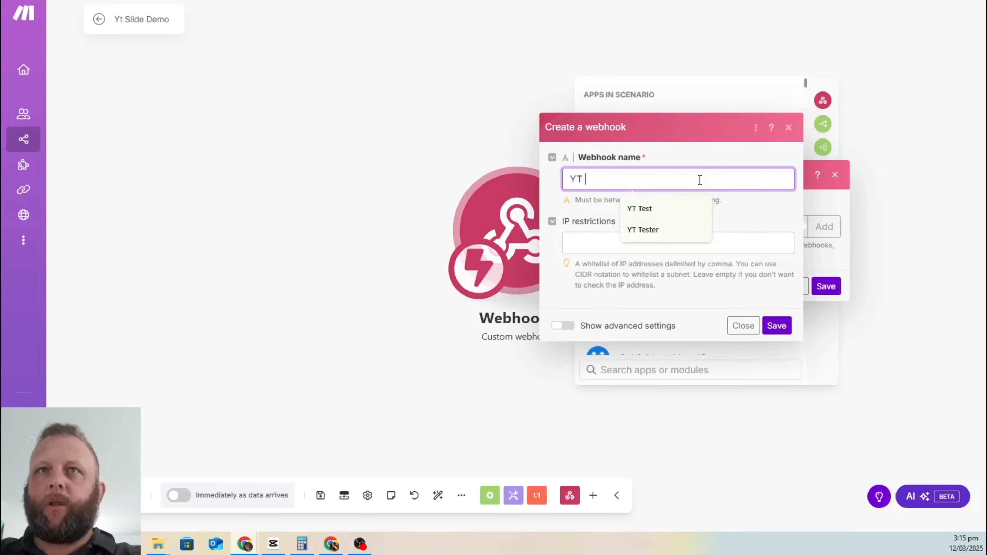
pyautogui.write('Slide')
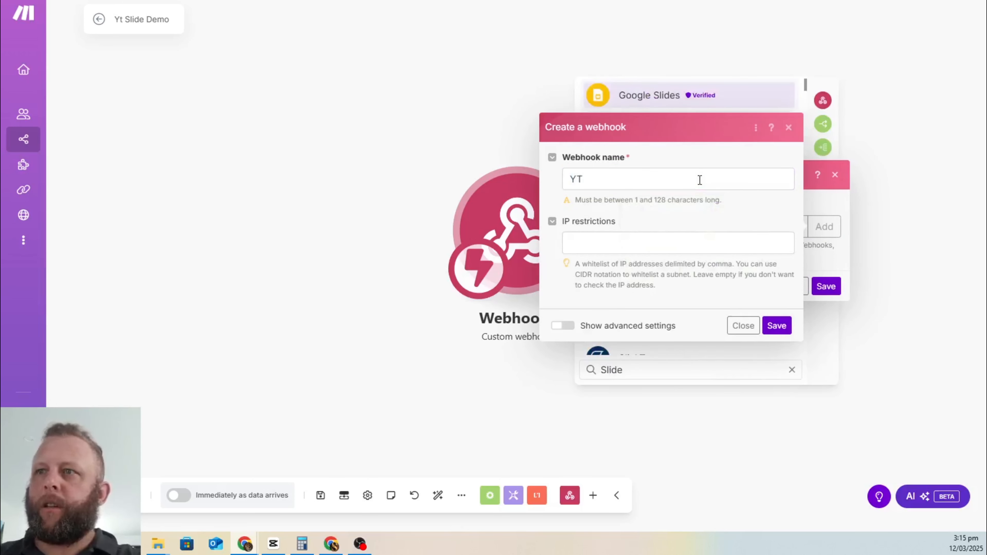
pyautogui.press('Escape')
pyautogui.click(531, 244)
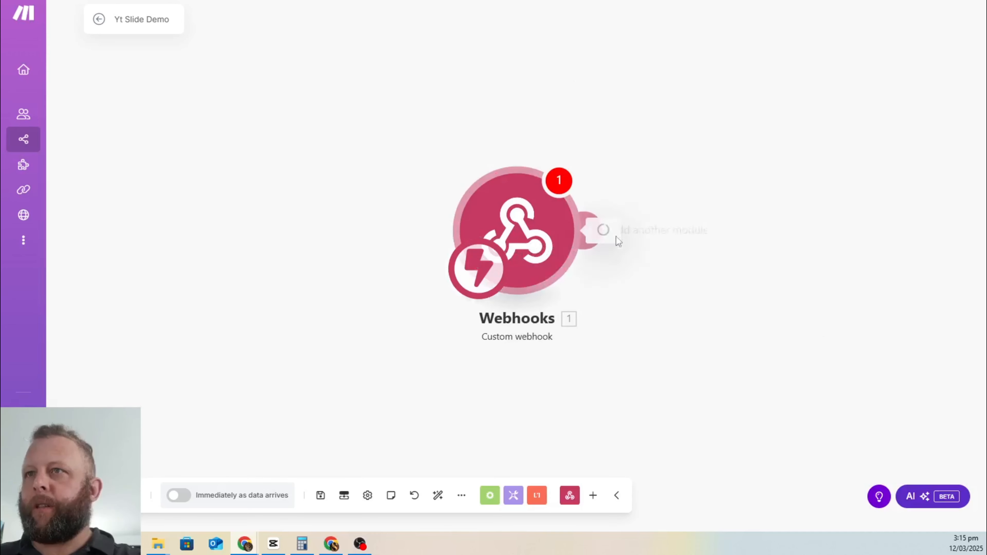
# Step: Add a new webhook named 'YT Slide Demo' and save it
pyautogui.click(823, 226)
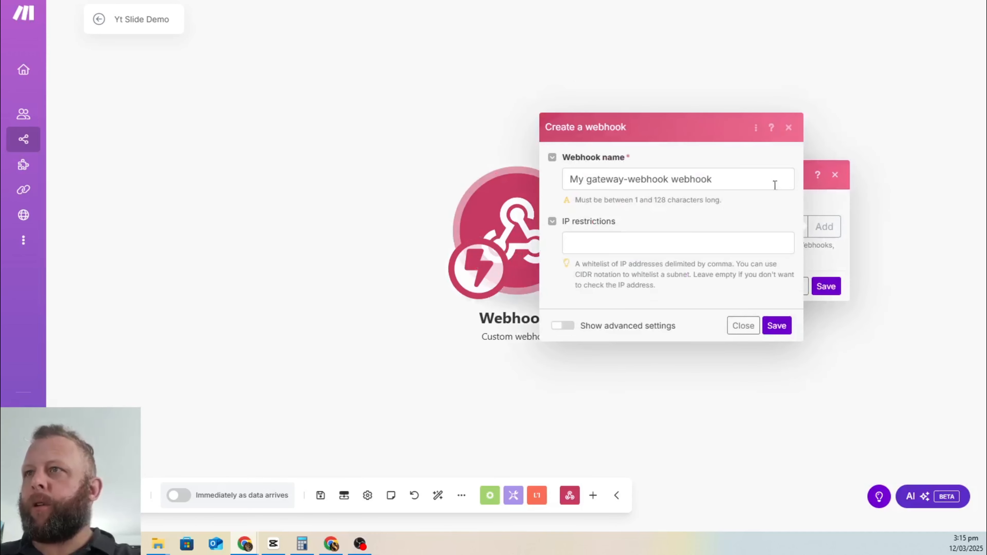
pyautogui.click(714, 183)
pyautogui.tripleClick(713, 183)
pyautogui.write('YT ')
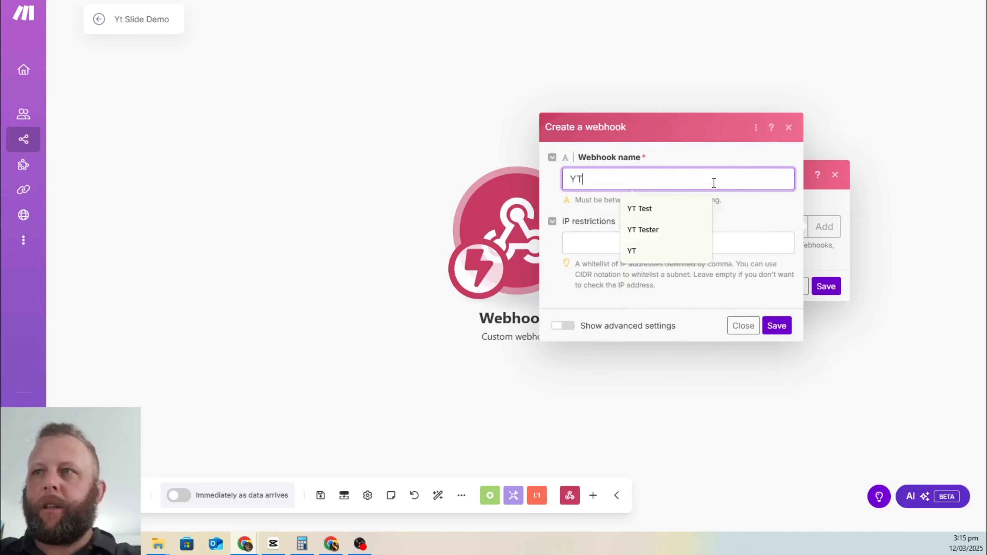
pyautogui.write('Slide Demo')
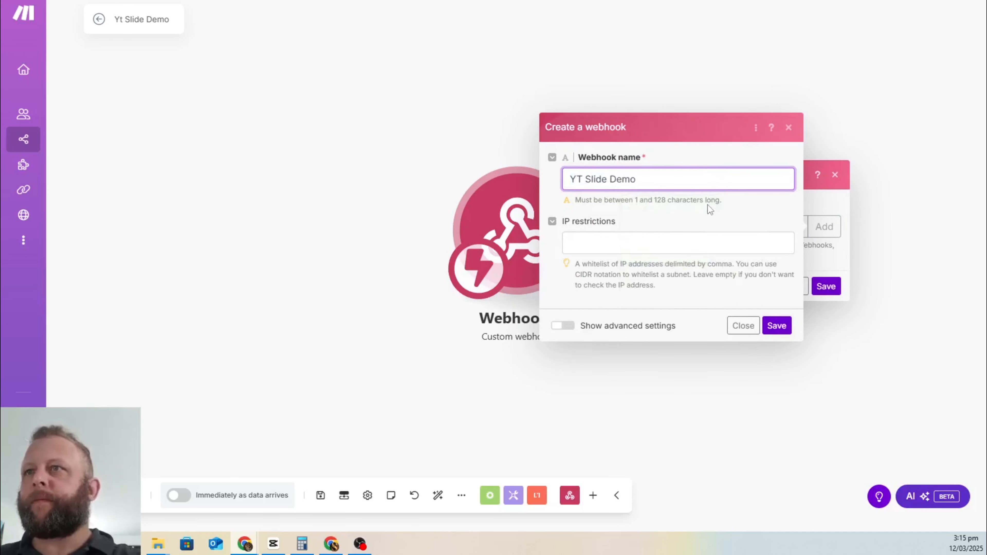
pyautogui.click(711, 238)
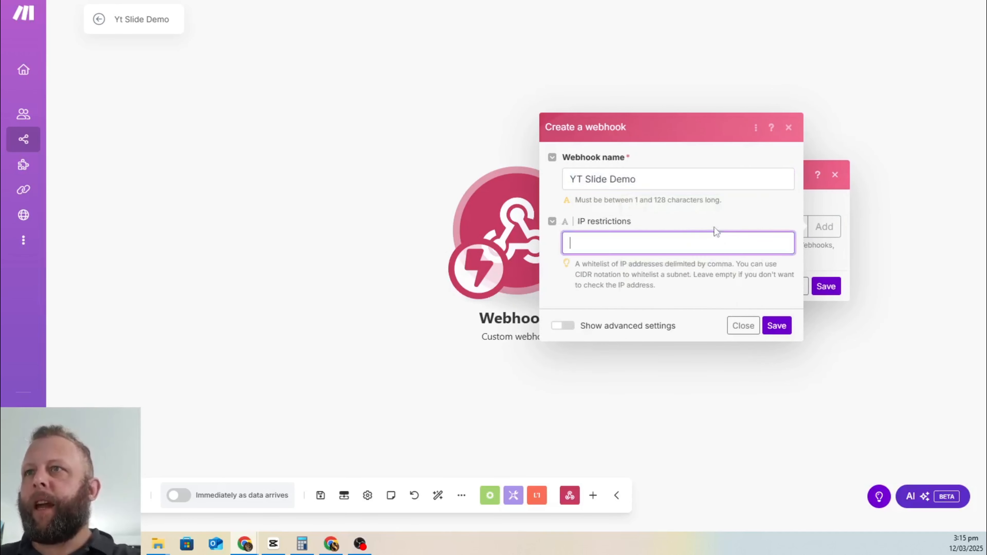
pyautogui.click(776, 325)
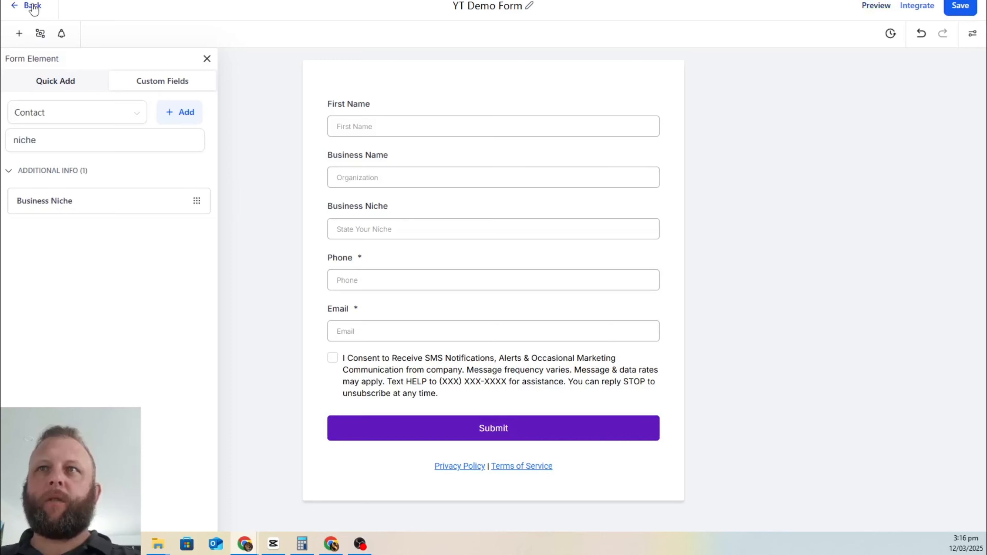
# Step: Go to Automation workflows and create a new workflow from scratch
pyautogui.click(32, 6)
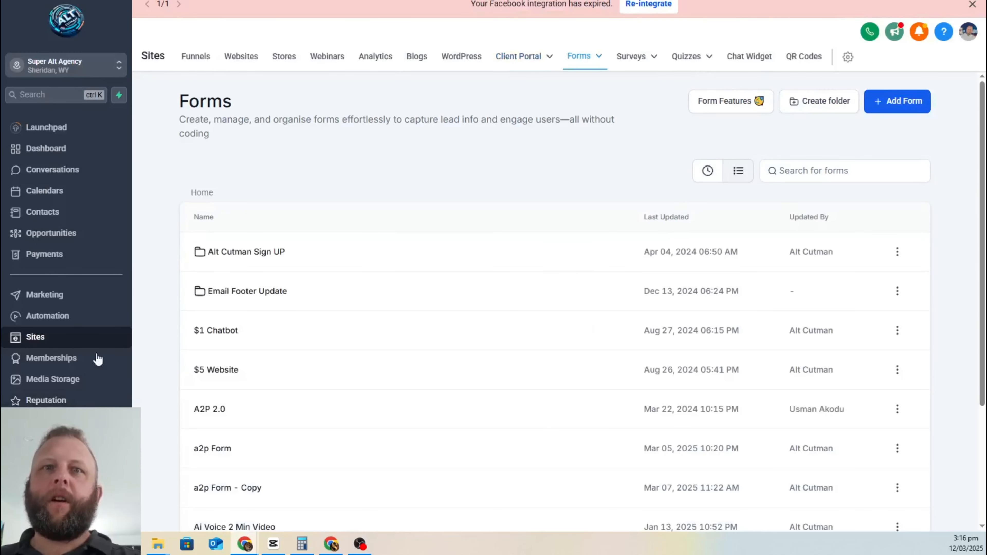
pyautogui.click(97, 318)
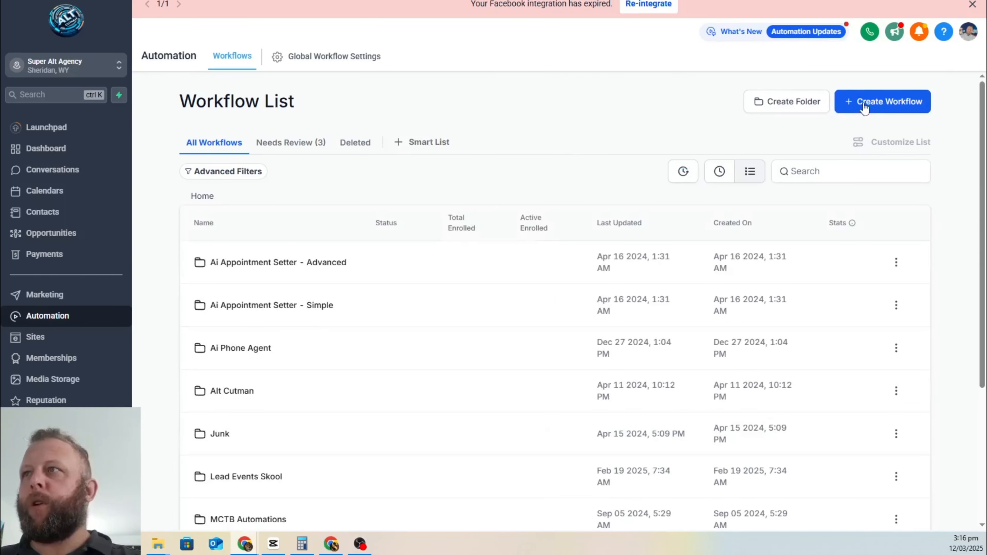
pyautogui.click(864, 108)
pyautogui.click(889, 150)
# Step: Rename the workflow to 'Yt Slide Demo'
pyautogui.click(537, 5)
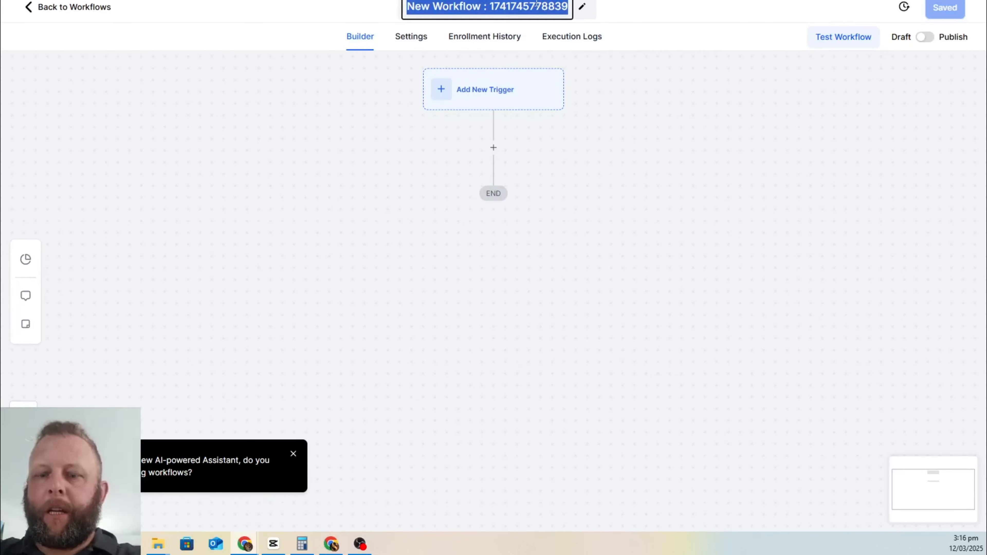
pyautogui.write('Yt Slide Dem')
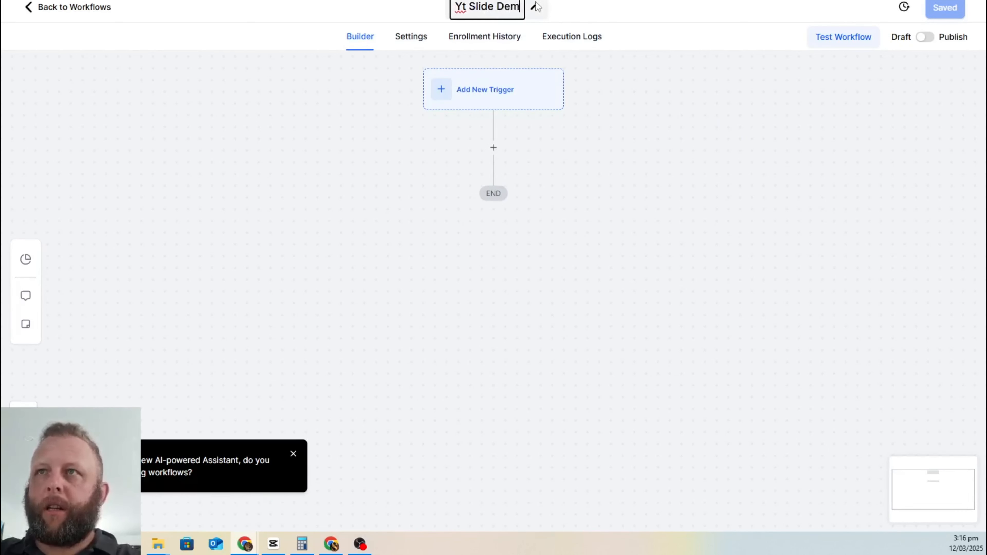
pyautogui.write('o')
pyautogui.click(634, 193)
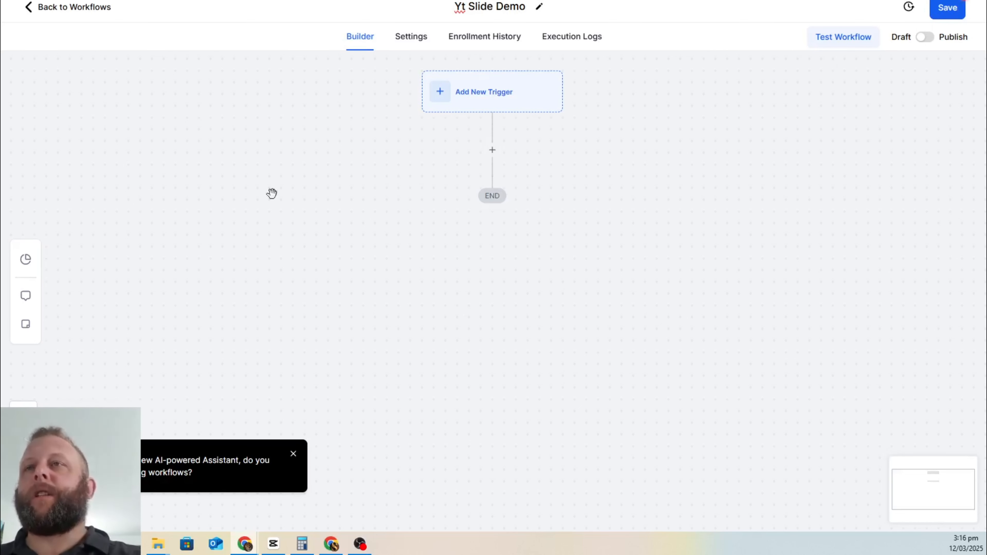
# Step: Add a Form Submitted trigger, found by searching 'form'
pyautogui.click(503, 94)
pyautogui.click(766, 133)
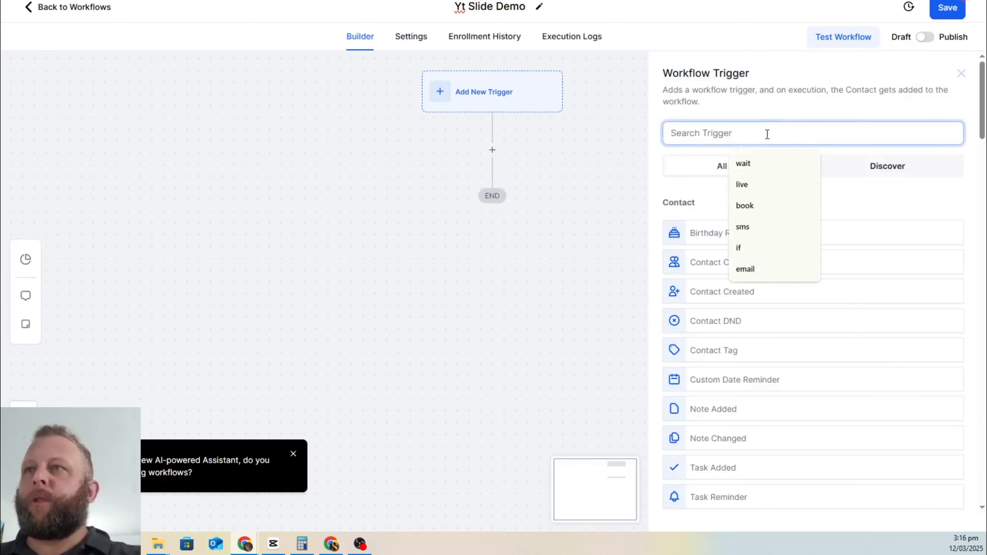
pyautogui.write('form')
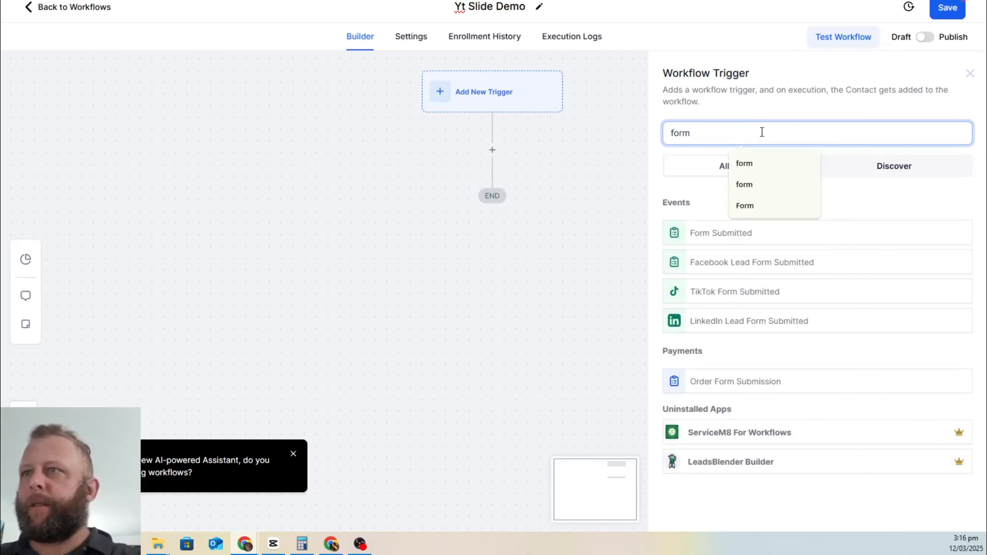
pyautogui.click(710, 235)
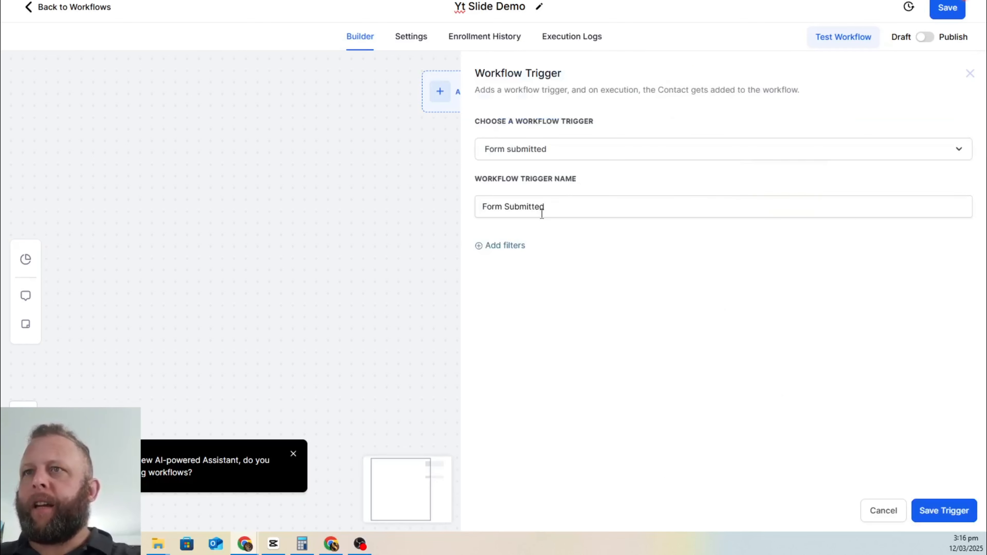
# Step: Filter the trigger to Form is YT Demo Form and save it
pyautogui.click(489, 249)
pyautogui.click(553, 263)
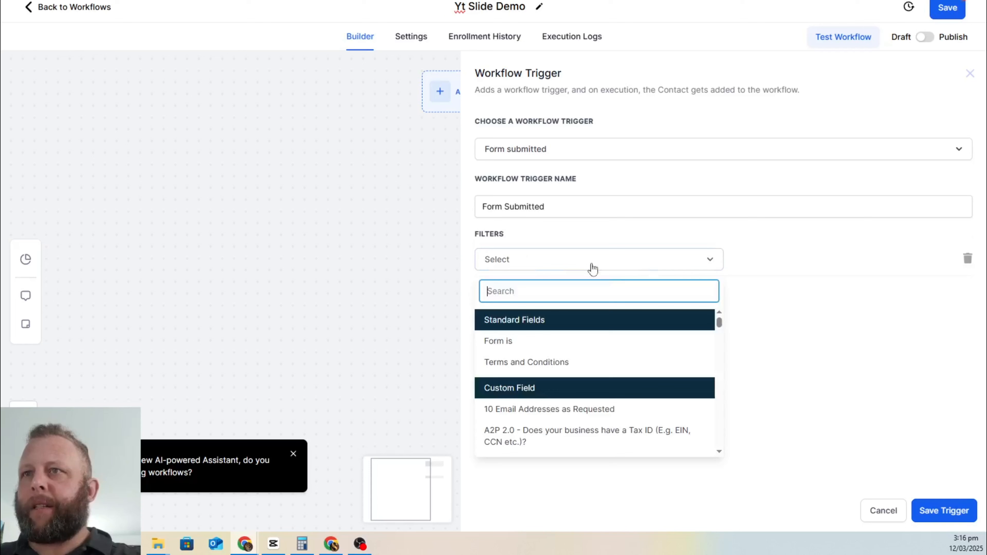
pyautogui.click(567, 341)
pyautogui.click(812, 268)
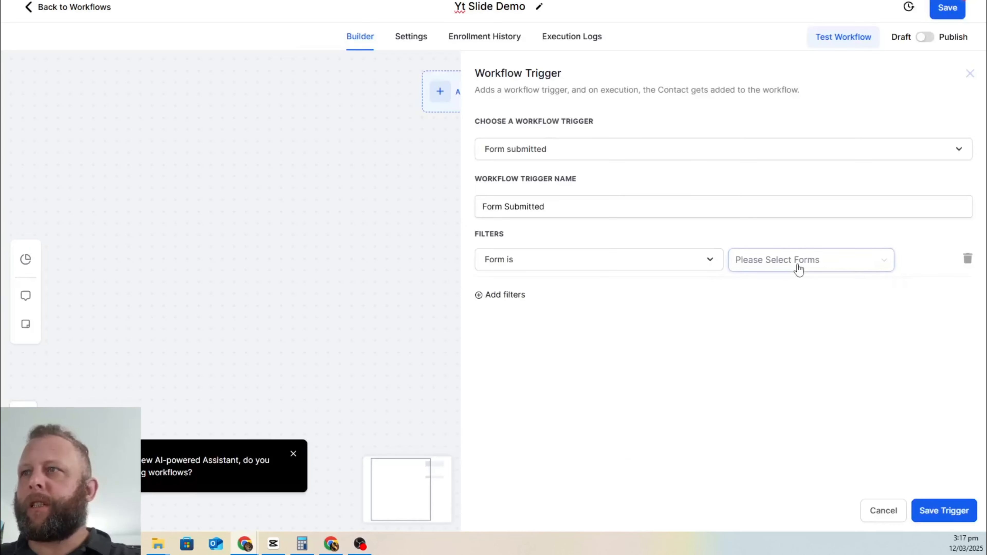
pyautogui.click(797, 268)
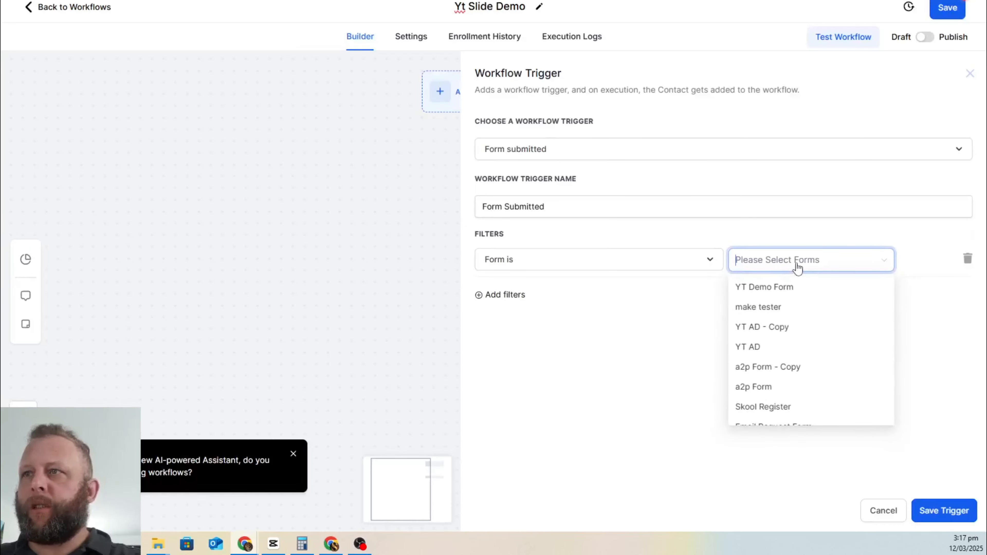
pyautogui.click(748, 295)
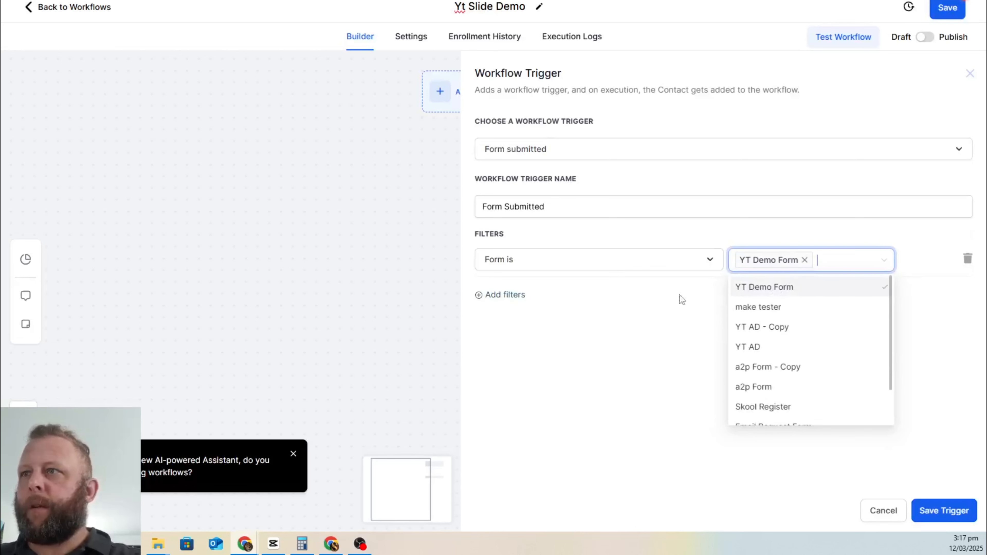
pyautogui.click(595, 343)
pyautogui.click(945, 512)
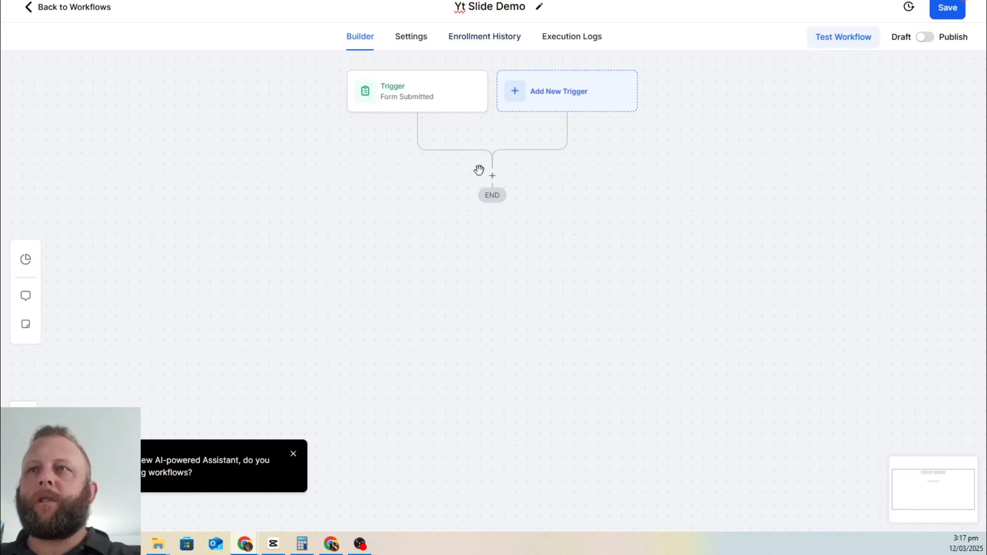
# Step: Add a Webhook action after the trigger, found by searching 'web'
pyautogui.click(491, 177)
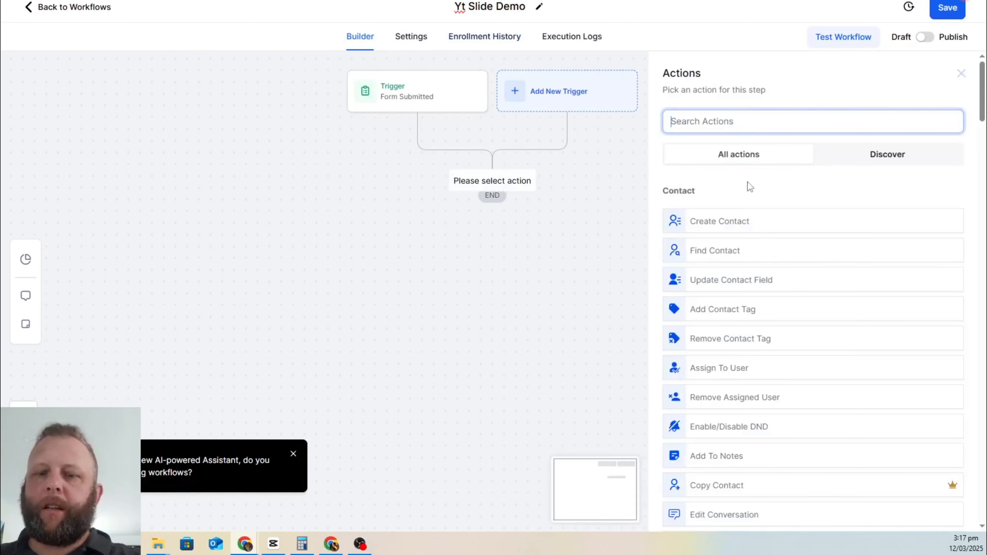
pyautogui.write('web')
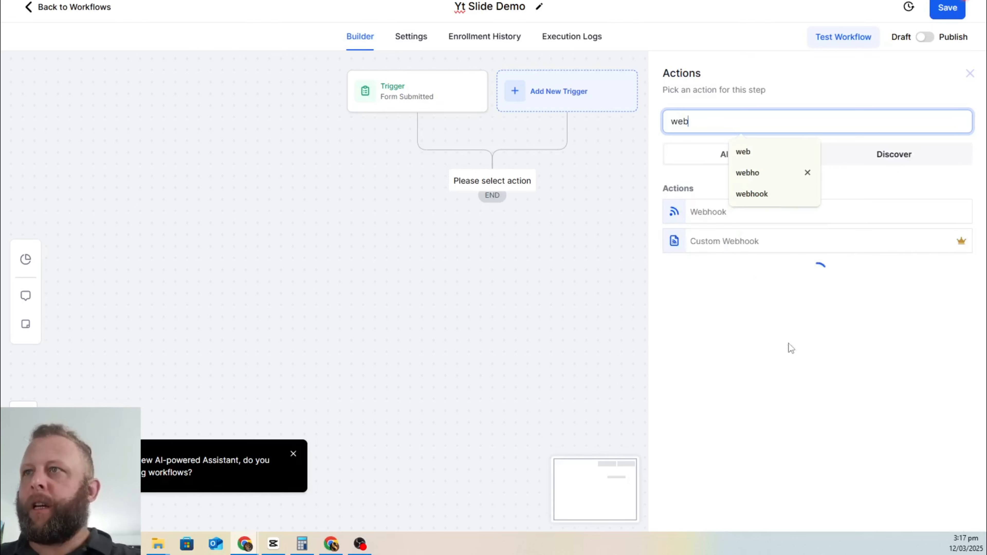
pyautogui.click(705, 217)
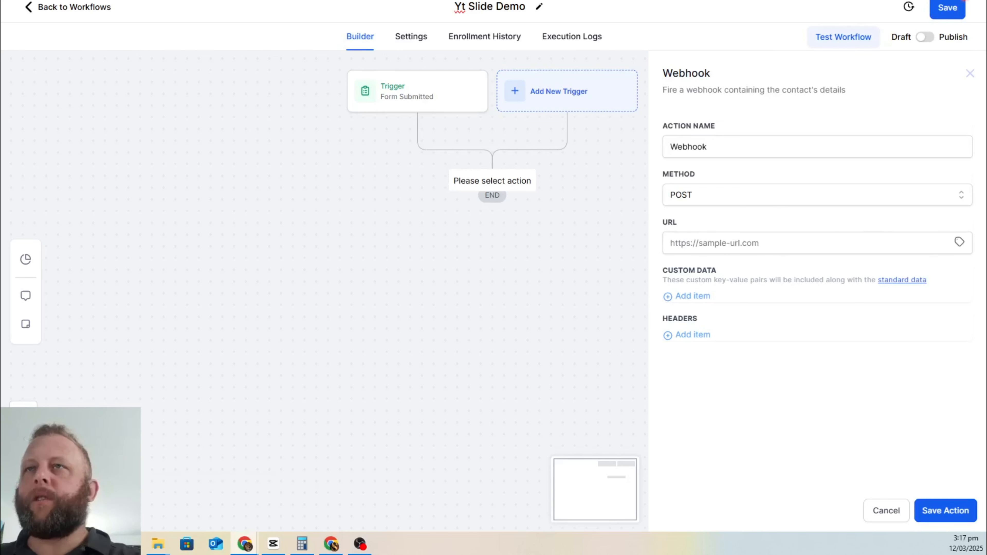
# Step: Copy the YT Slide Demo webhook address from Make and return to the GoHighLevel workflow
pyautogui.hotkey('ctrl', 'Tab')
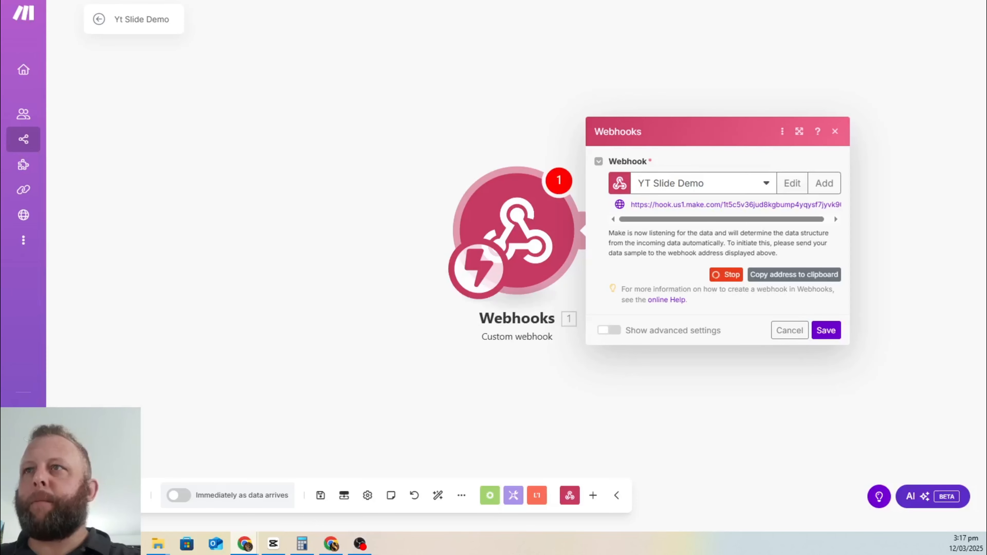
pyautogui.click(783, 278)
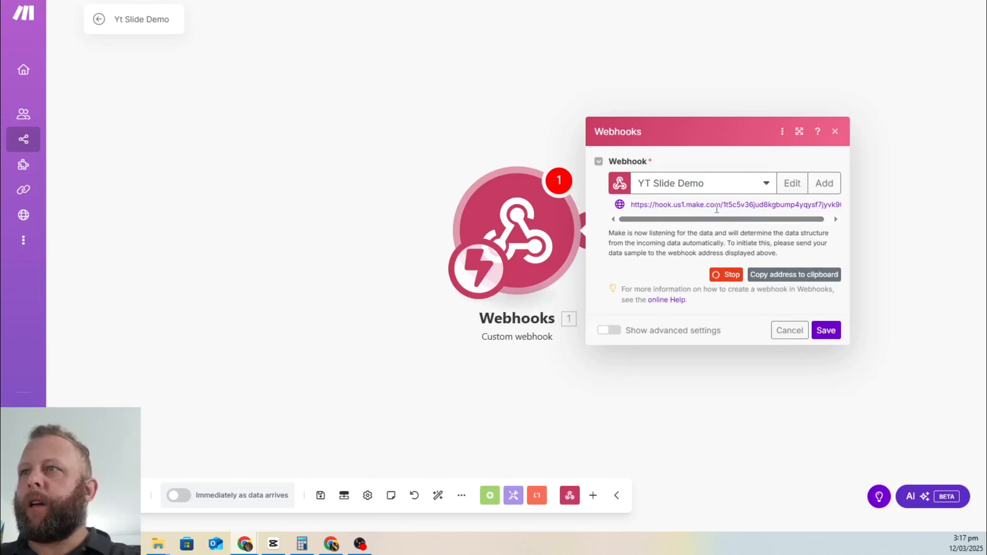
pyautogui.click(794, 275)
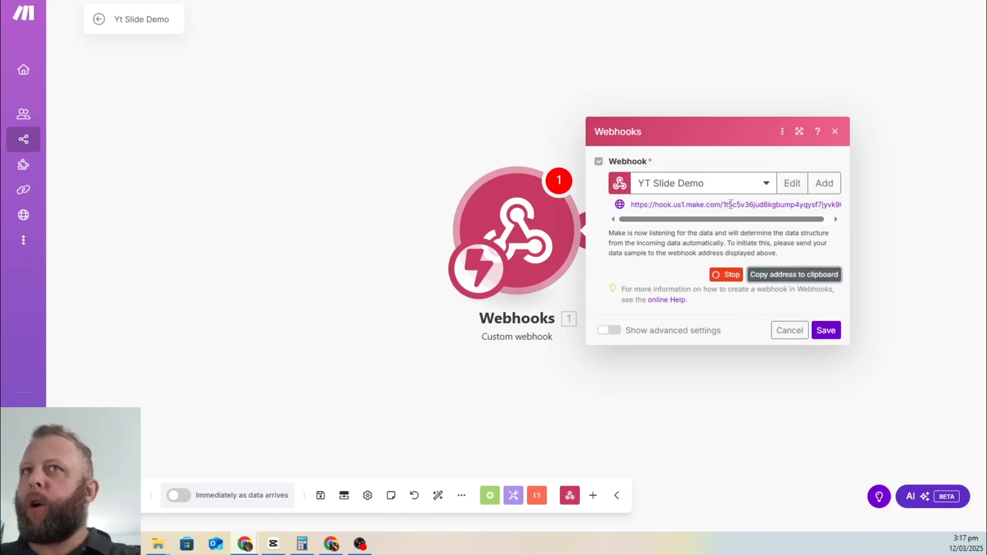
pyautogui.hotkey('ctrl', 'Tab')
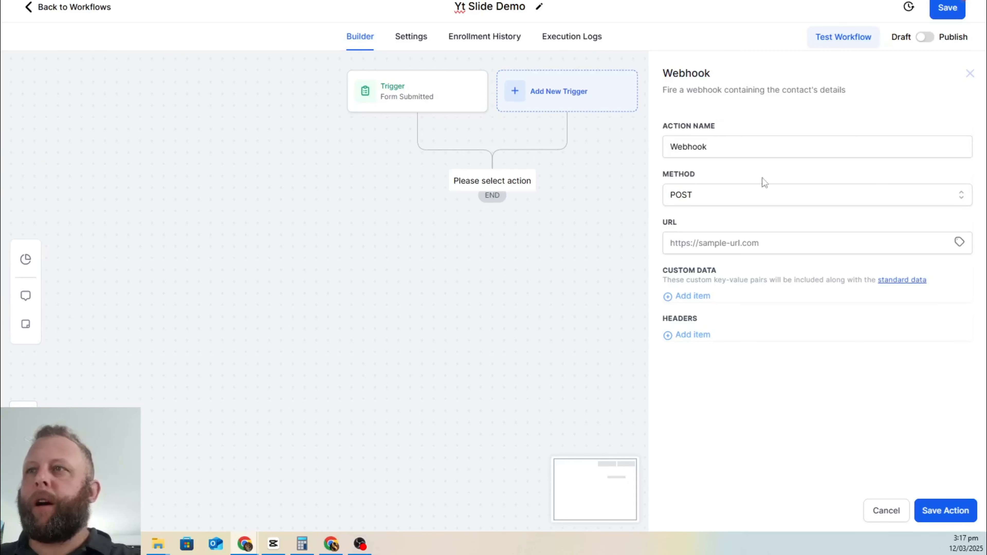
# Step: Paste the Make webhook address into the Webhook action's URL field, then go back to Make
pyautogui.click(737, 248)
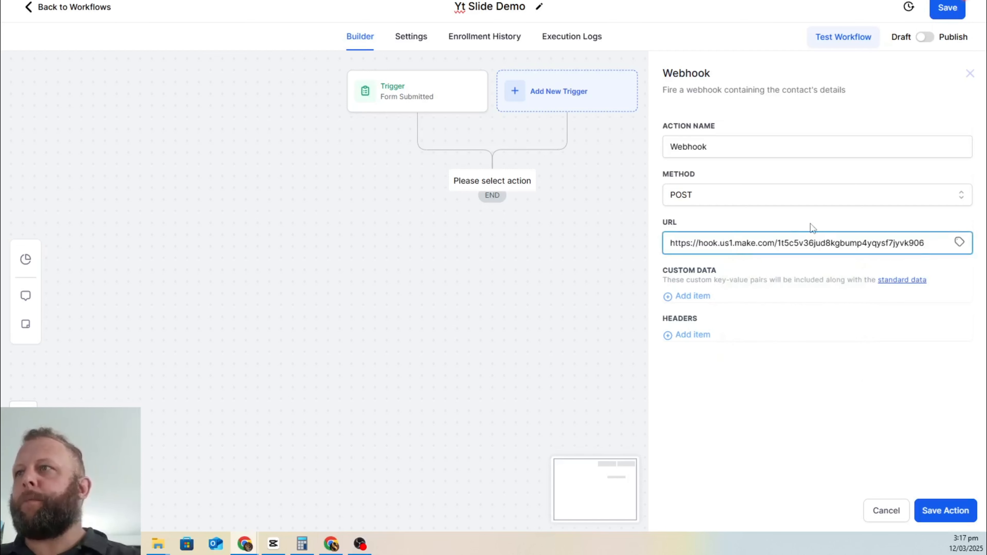
pyautogui.click(802, 216)
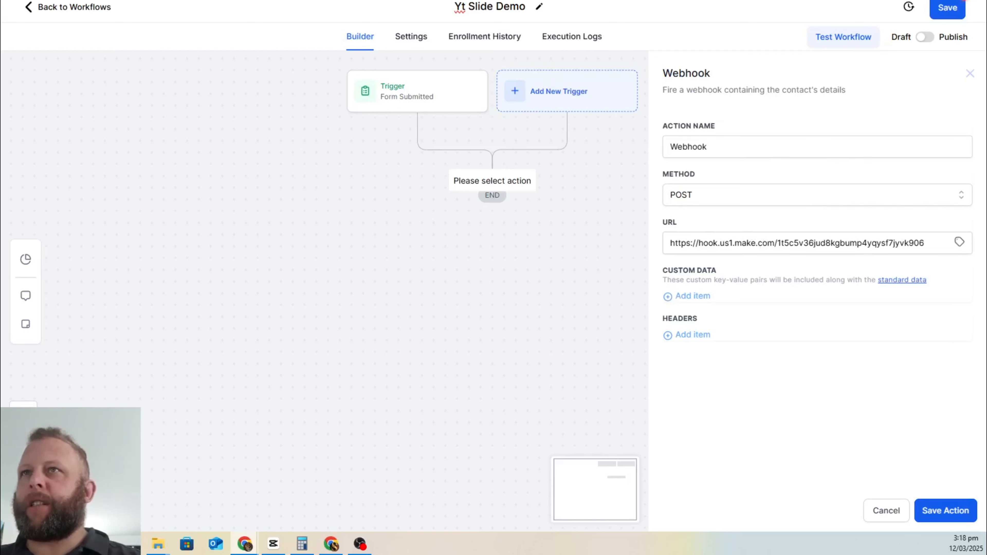
pyautogui.hotkey('ctrl', 'Tab')
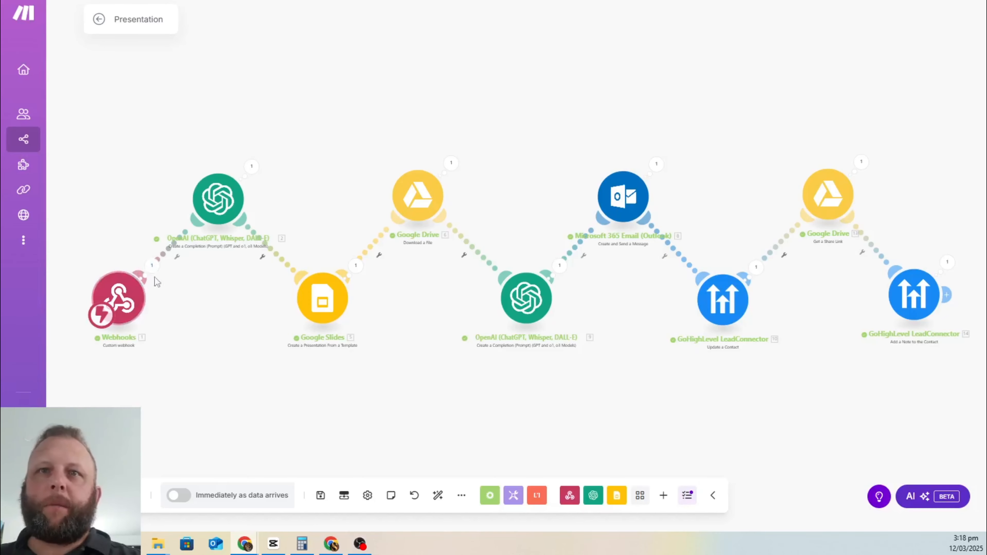
# Step: Inspect the Webhooks output bundle and expand customData: full_name, business_name, email, business_niche
pyautogui.click(154, 268)
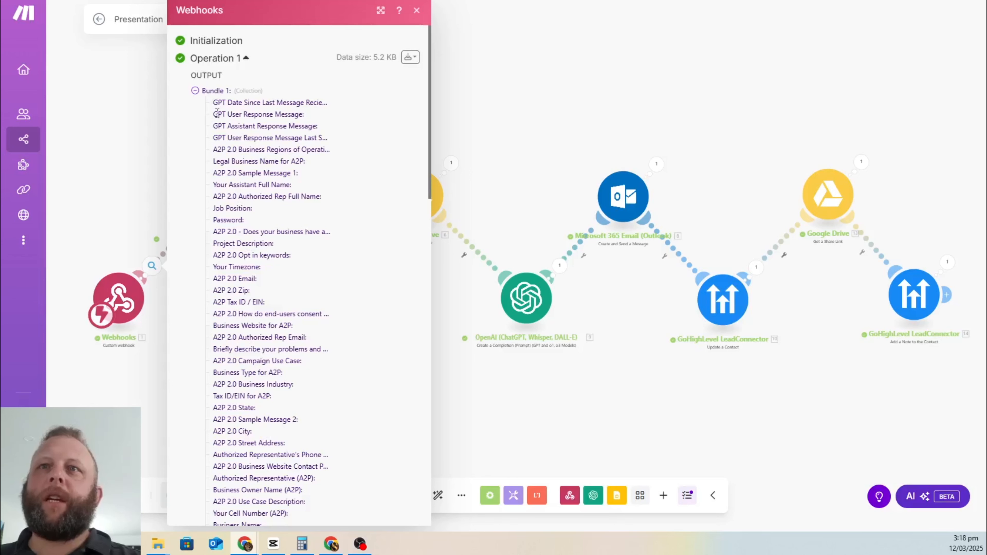
pyautogui.scroll(-3, 268, 105)
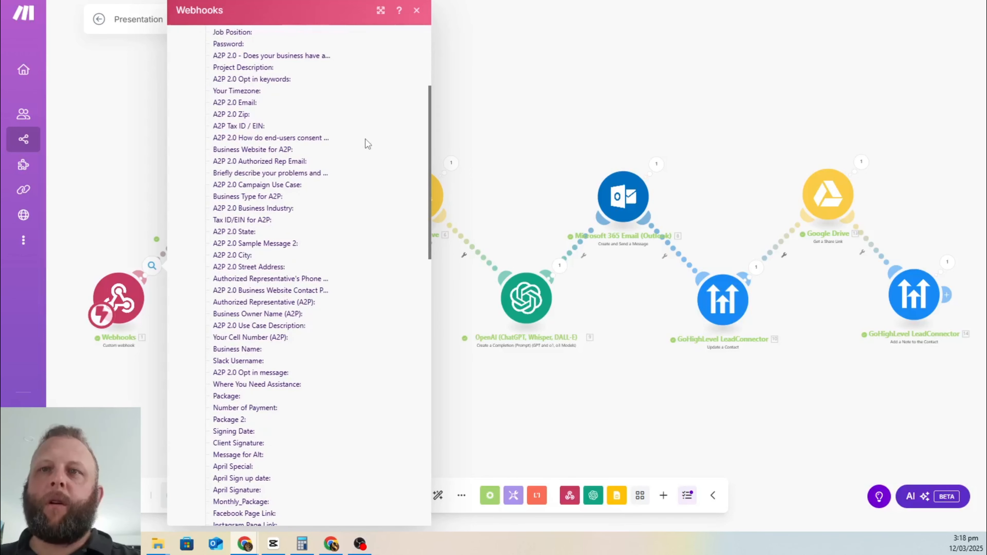
pyautogui.scroll(-3, 363, 137)
pyautogui.scroll(-12, 361, 136)
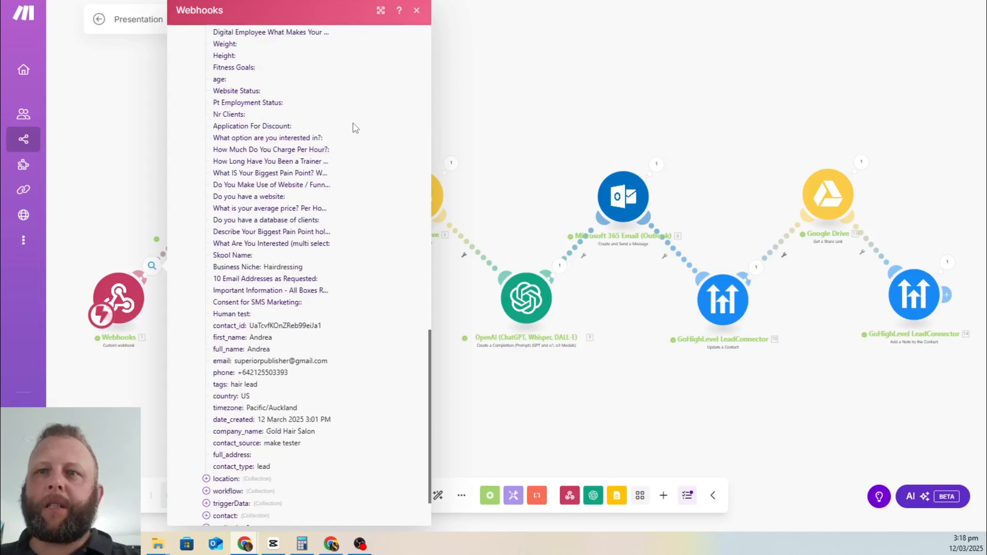
pyautogui.scroll(8, 344, 144)
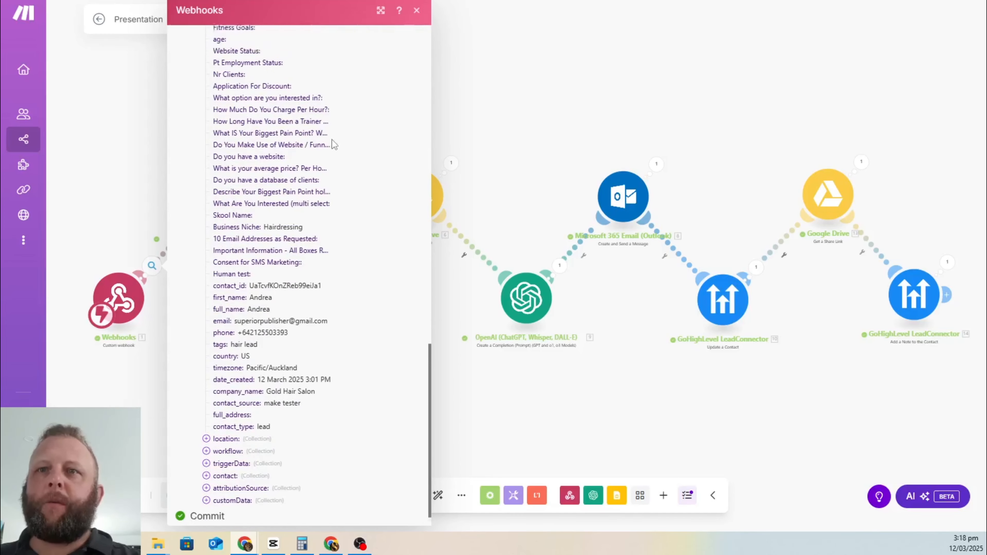
pyautogui.scroll(8, 345, 137)
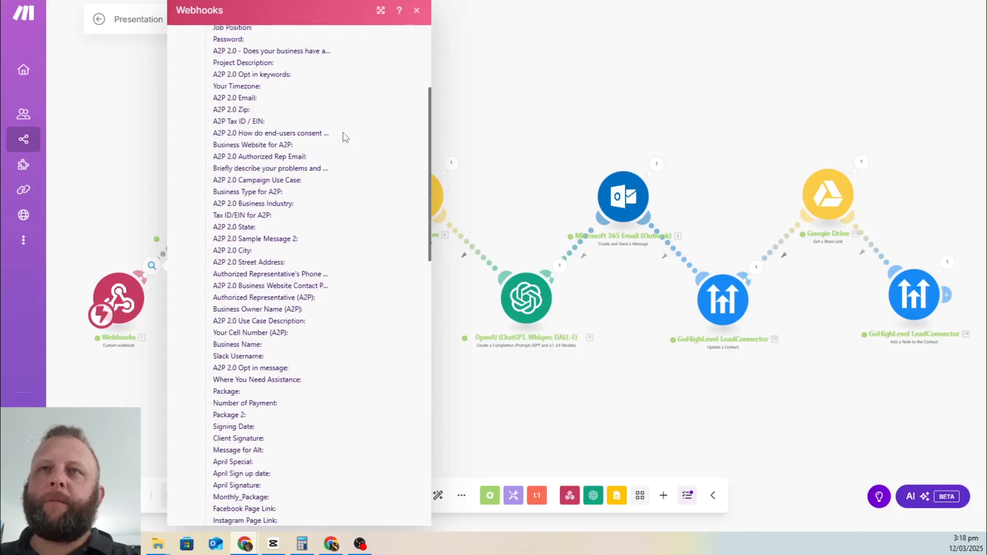
pyautogui.scroll(-12, 305, 116)
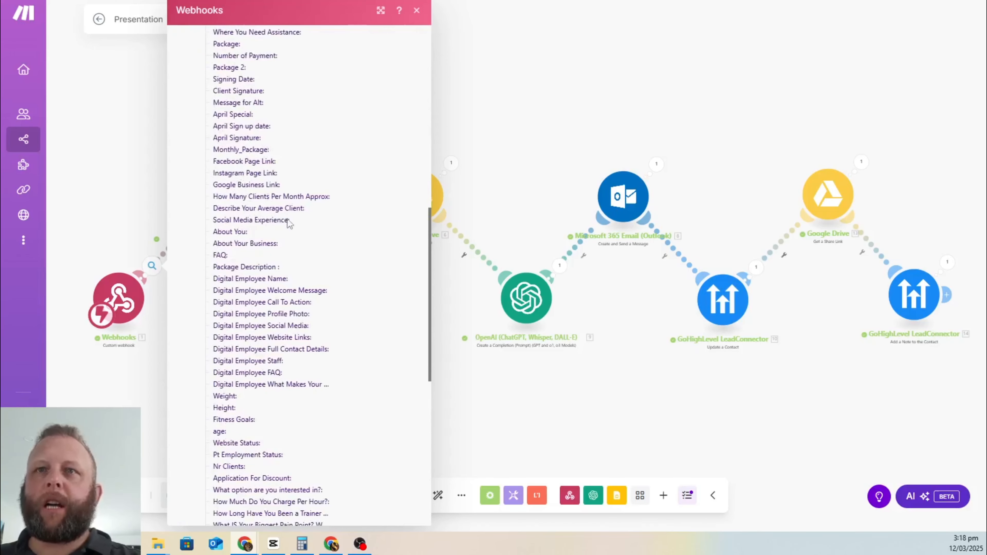
pyautogui.scroll(-10, 289, 224)
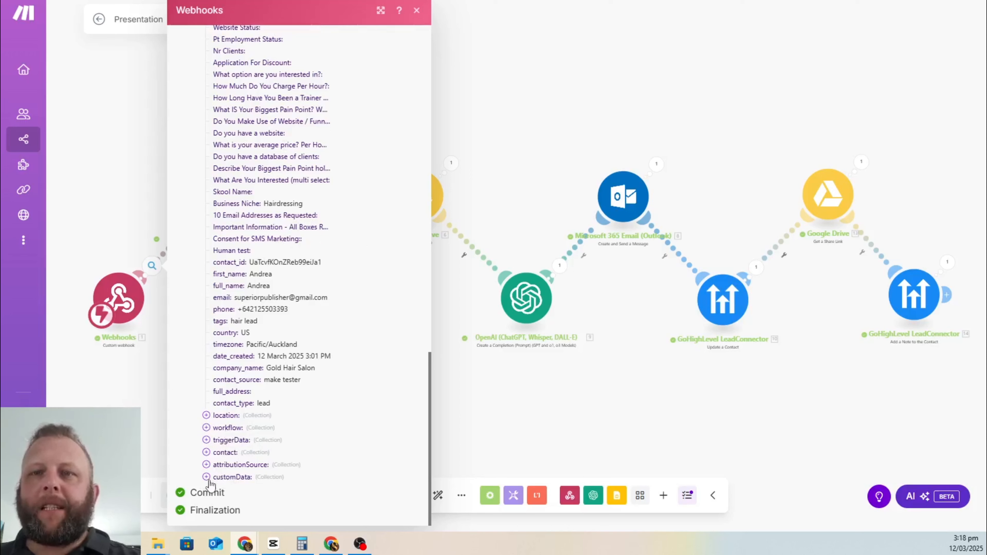
pyautogui.click(214, 479)
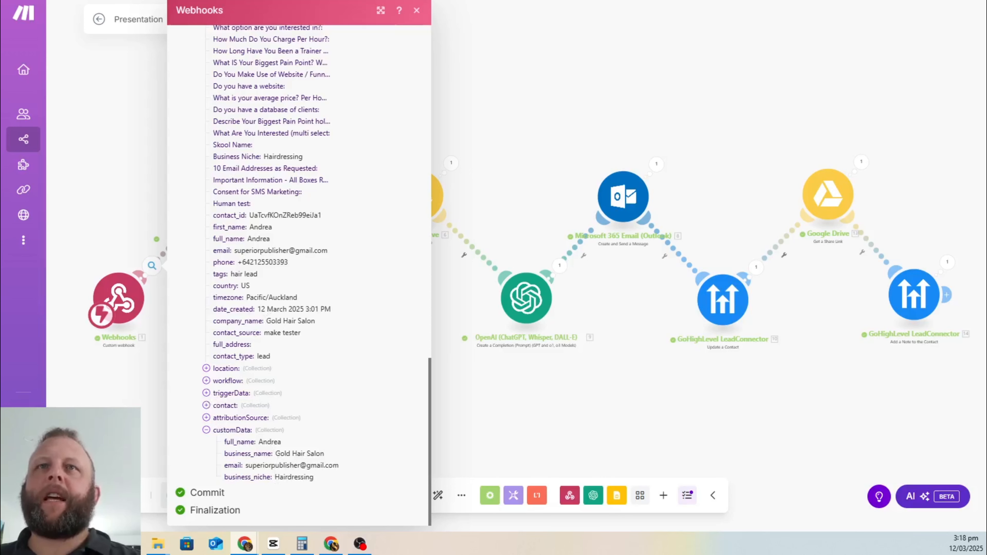
pyautogui.click(223, 0)
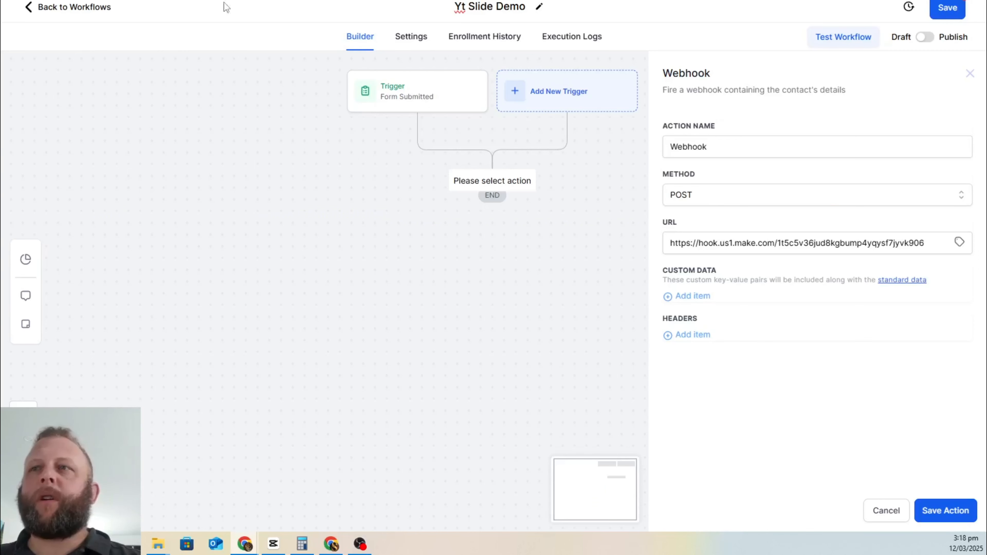
# Step: Map custom data key contact_name to {{contact.first_name}} and begin a second key, business_name
pyautogui.click(671, 299)
pyautogui.click(690, 298)
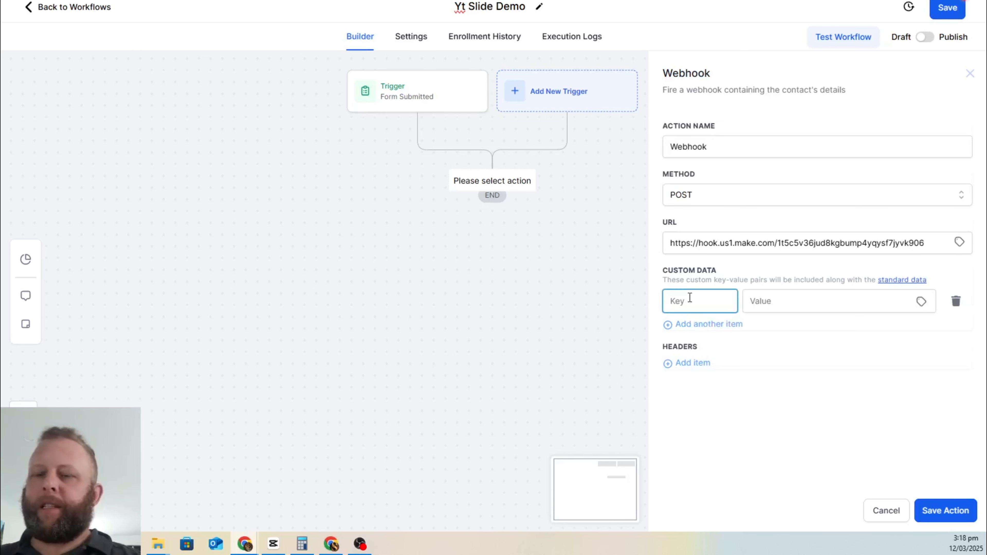
pyautogui.write('co')
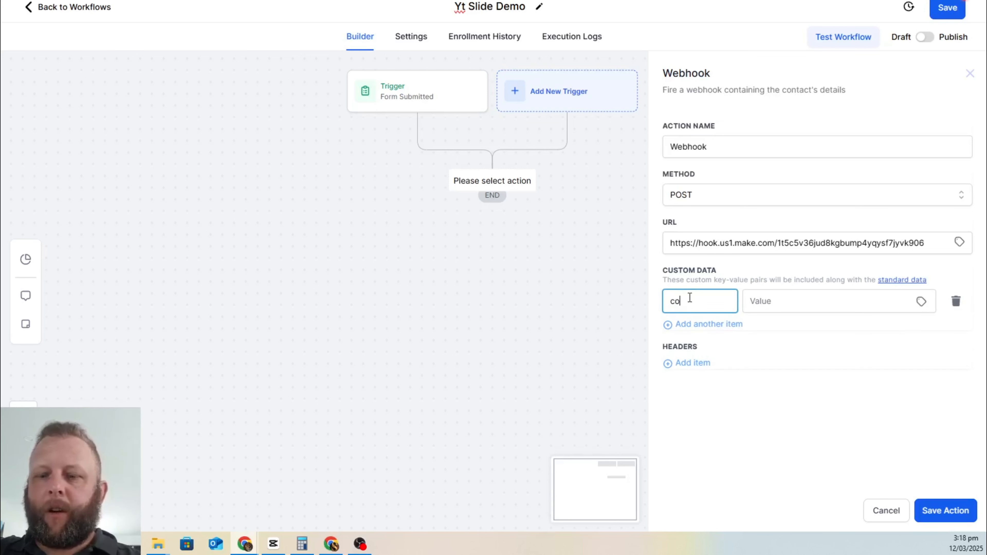
pyautogui.write('ntact_name')
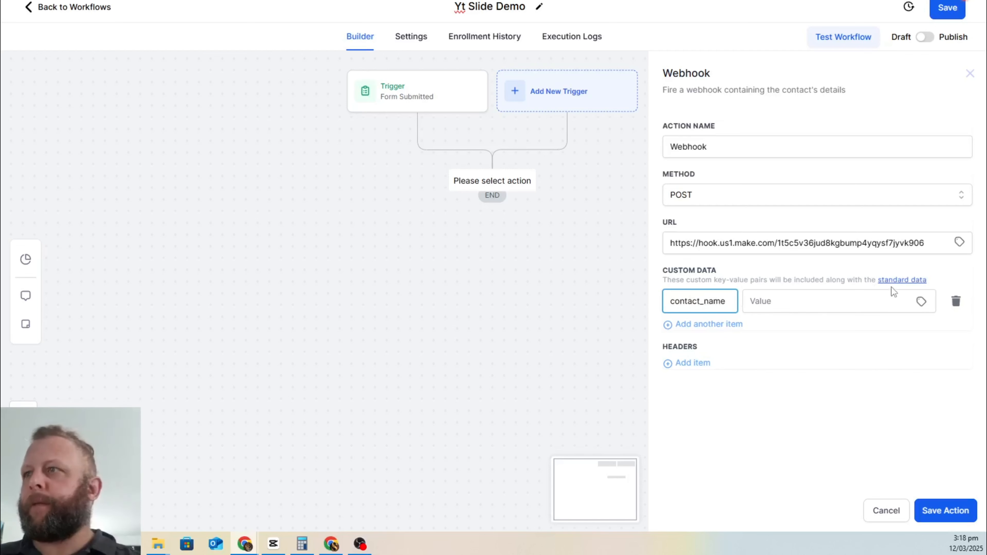
pyautogui.click(921, 303)
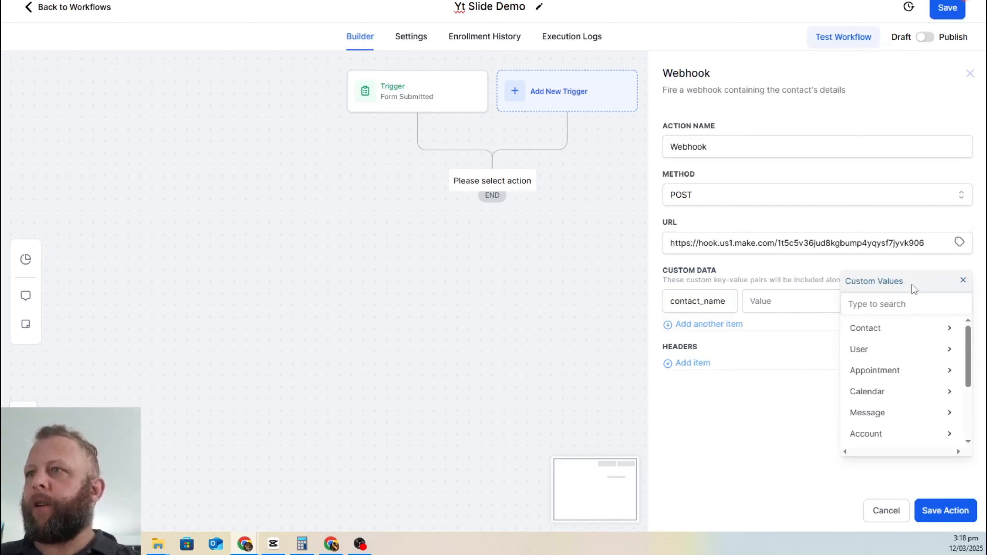
pyautogui.click(886, 331)
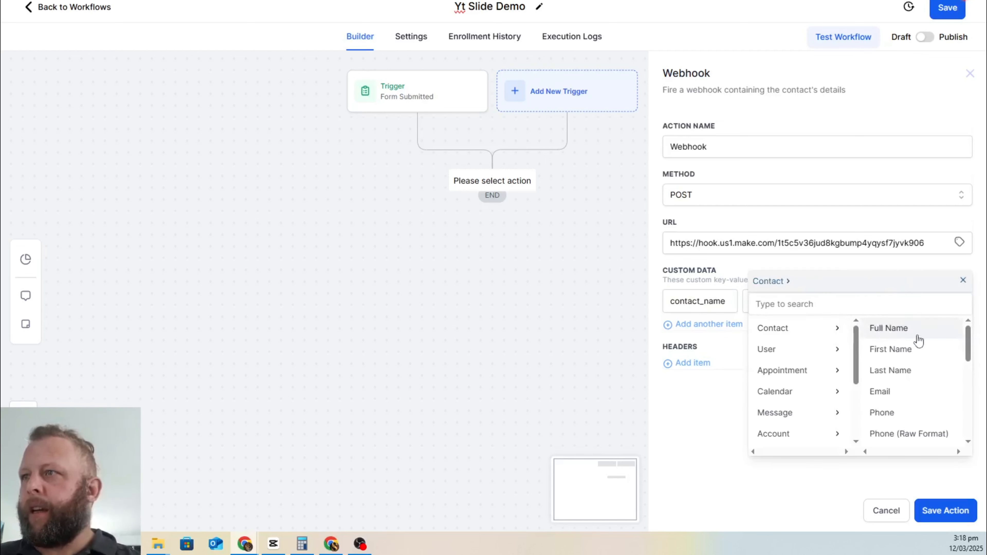
pyautogui.click(911, 351)
pyautogui.click(716, 324)
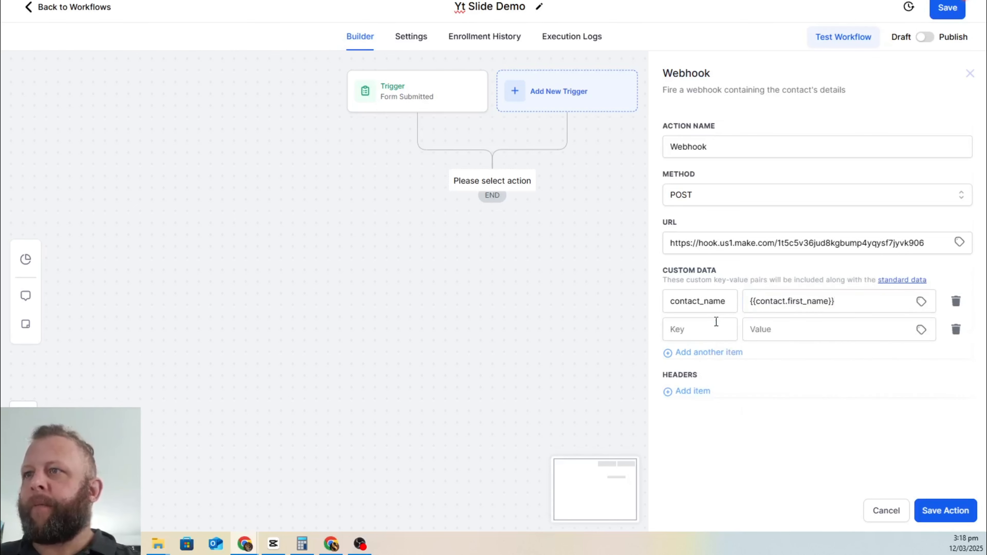
pyautogui.click(711, 330)
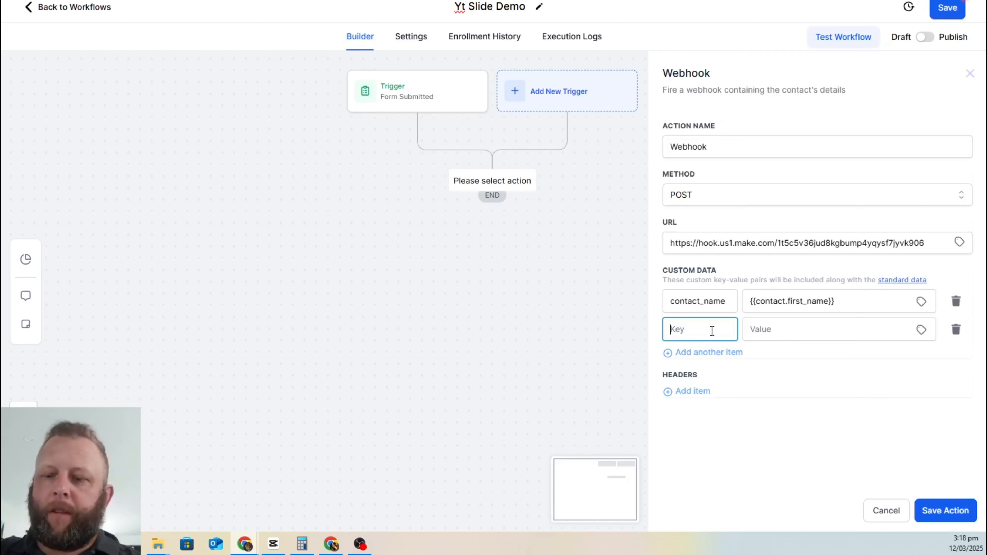
pyautogui.write('Bu')
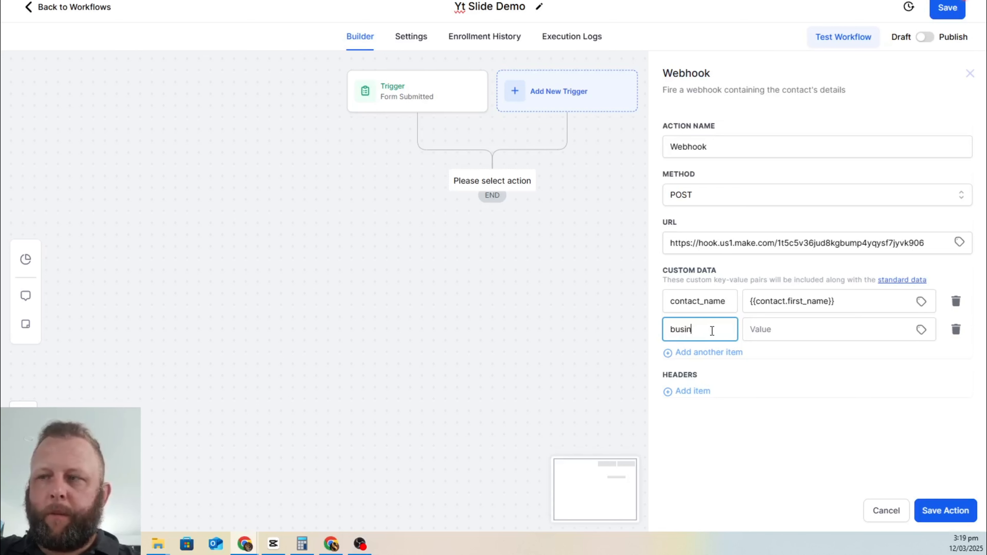
# Step: Finish the business_name key and browse the Contact fields for a matching value
pyautogui.write('siness_name')
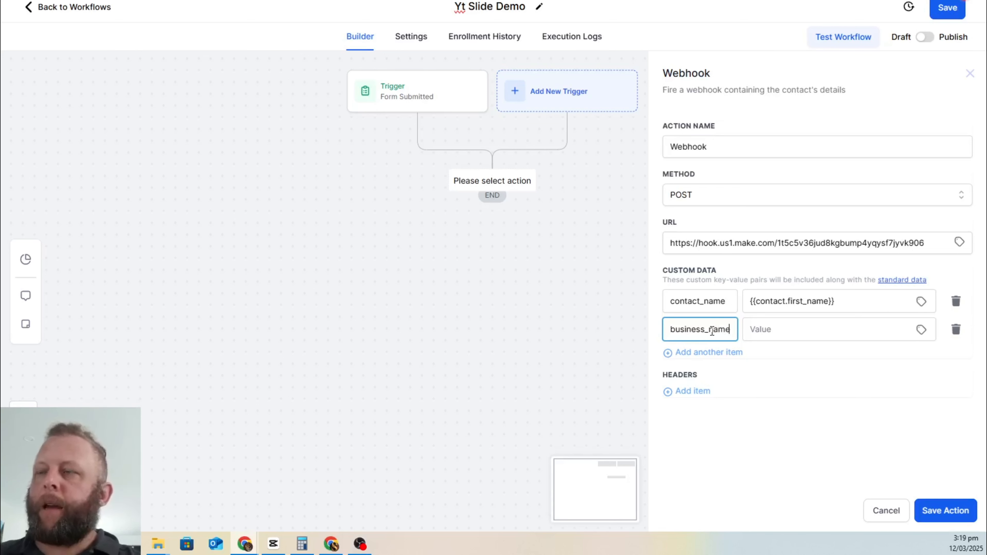
pyautogui.click(921, 329)
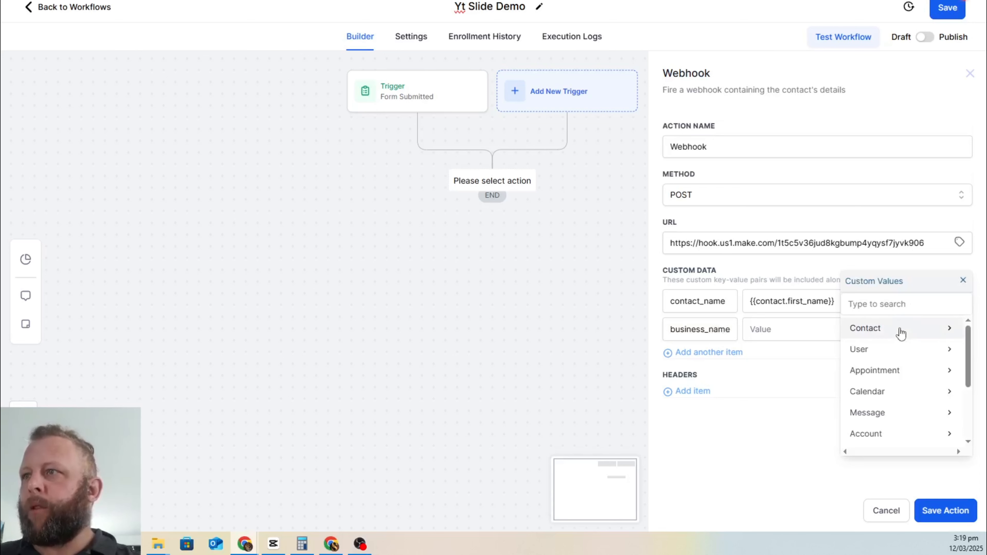
pyautogui.click(891, 328)
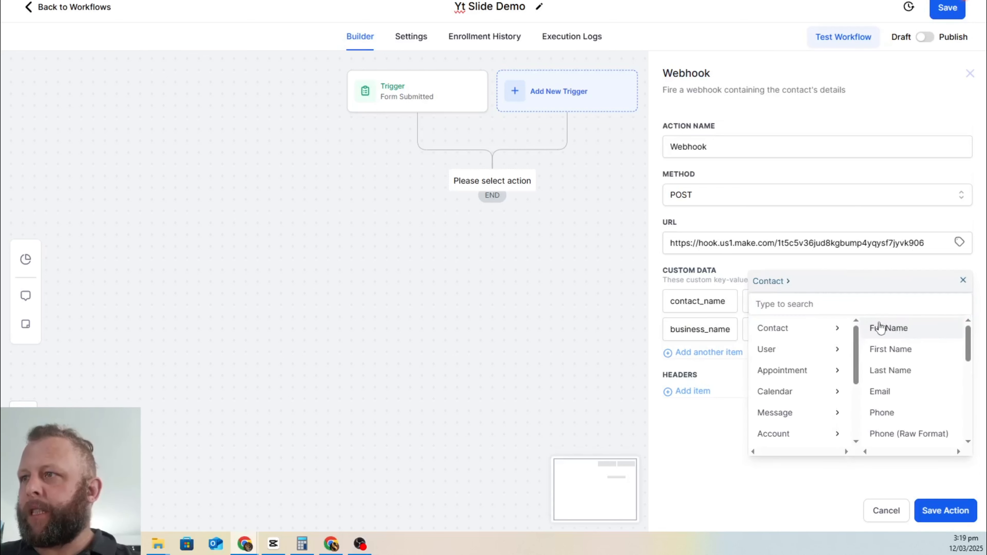
pyautogui.scroll(-3, 927, 374)
pyautogui.scroll(-5, 926, 372)
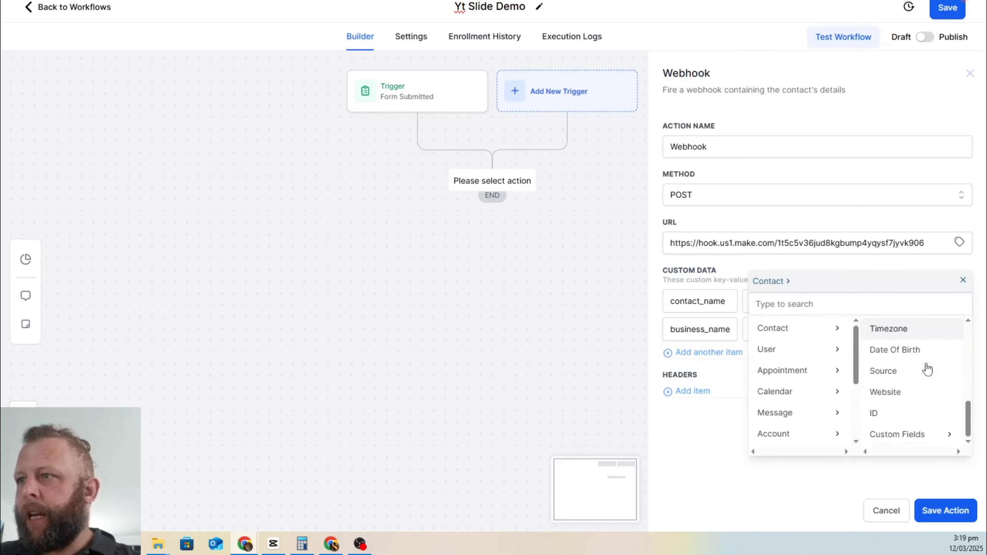
pyautogui.click(836, 305)
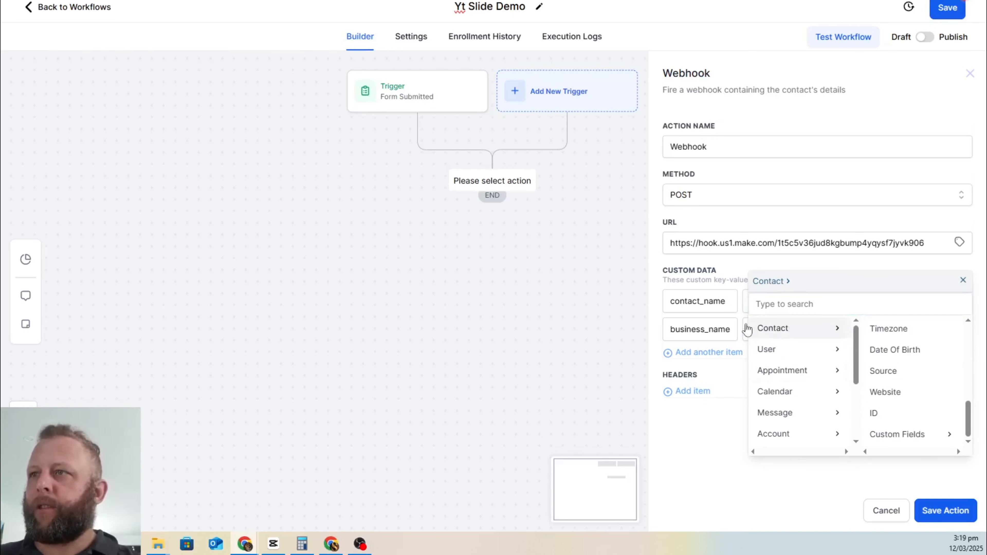
pyautogui.moveTo(685, 414); pyautogui.dragTo(682, 414)
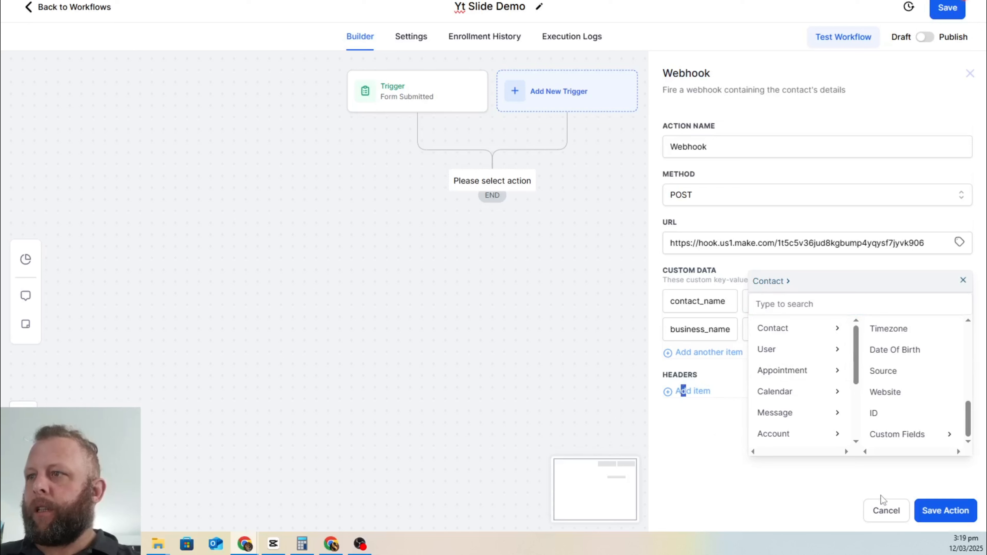
pyautogui.click(965, 282)
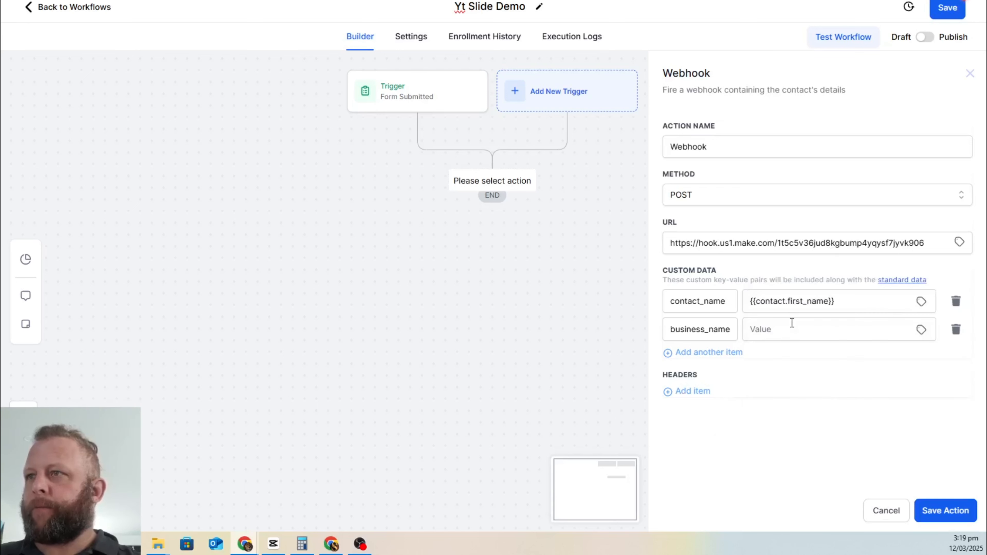
# Step: Search the value picker for 'comp' and map business_name to {{contact.company_name}}
pyautogui.click(792, 334)
pyautogui.click(920, 331)
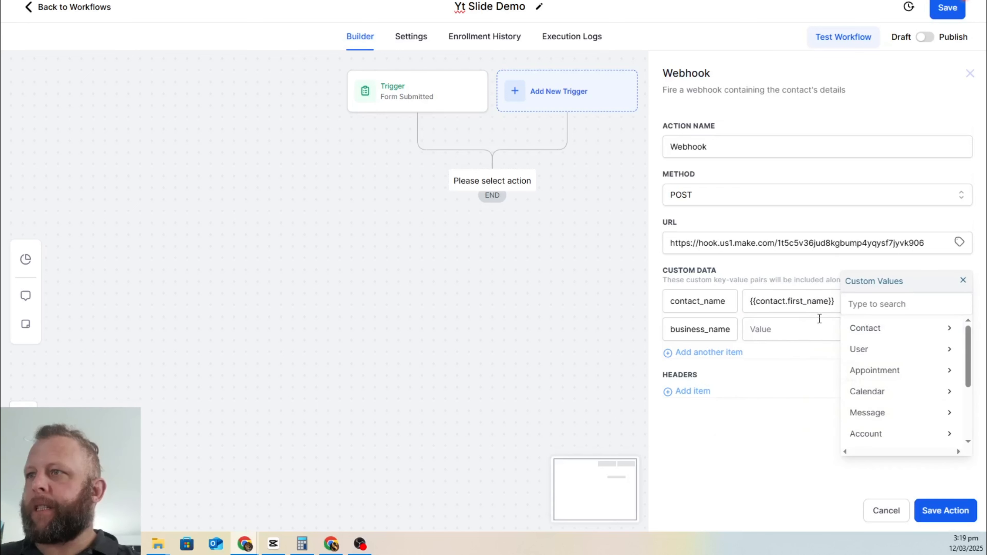
pyautogui.write('busin')
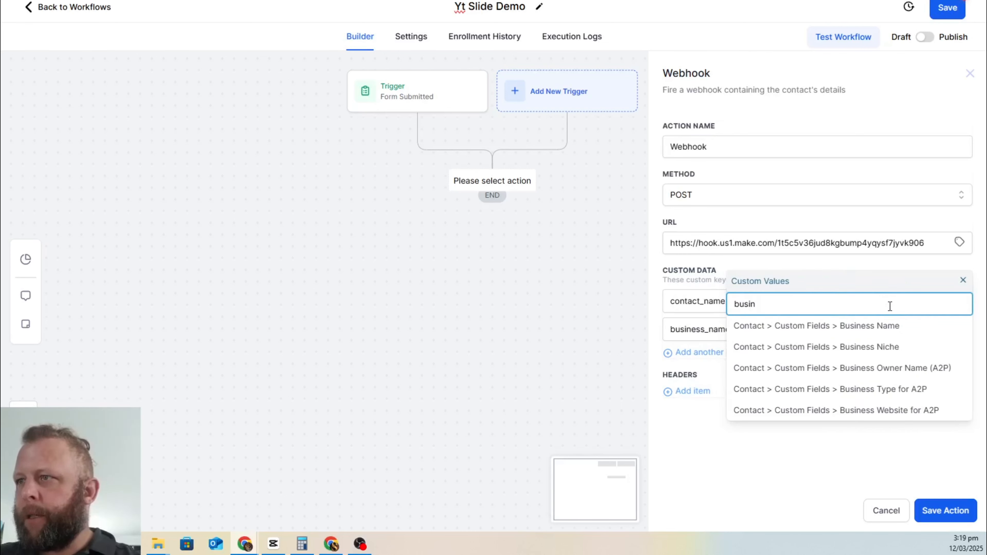
pyautogui.hotkey('ctrl', 'a')
pyautogui.press('BackSpace')
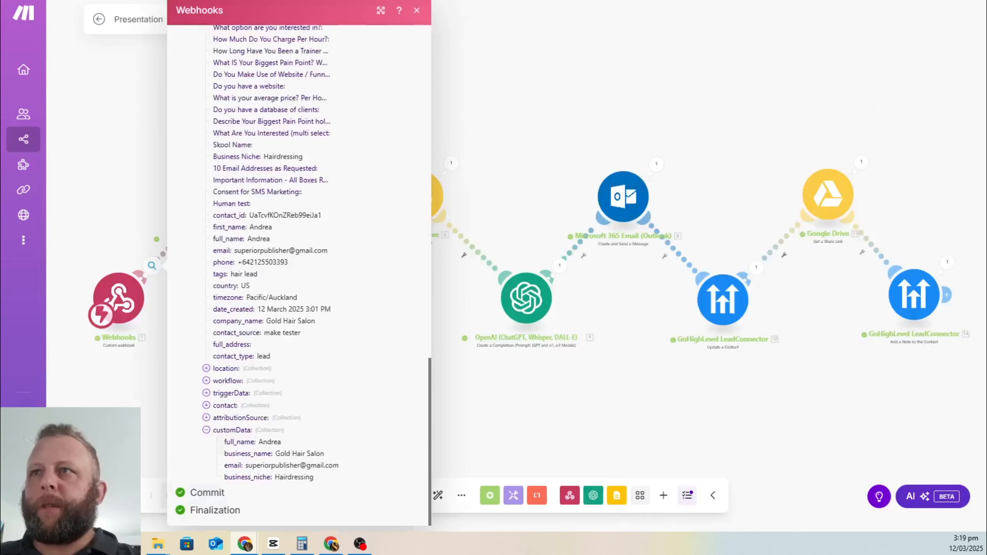
pyautogui.scroll(3, 249, 454)
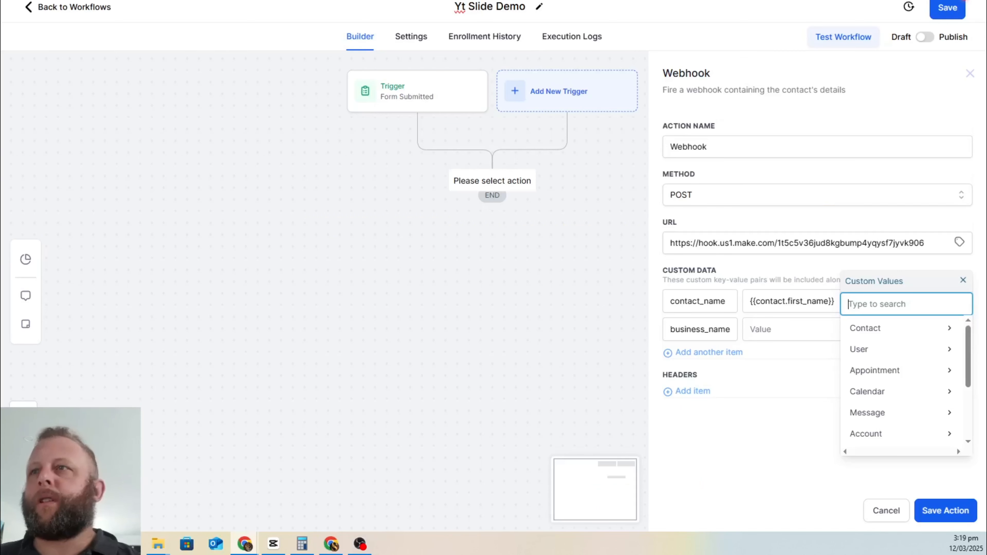
pyautogui.write('oma')
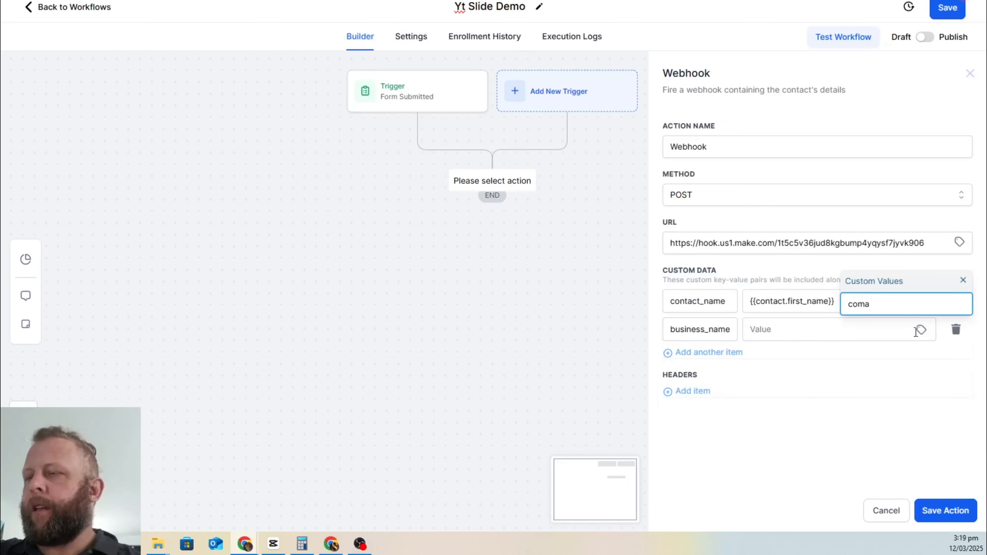
pyautogui.click(919, 330)
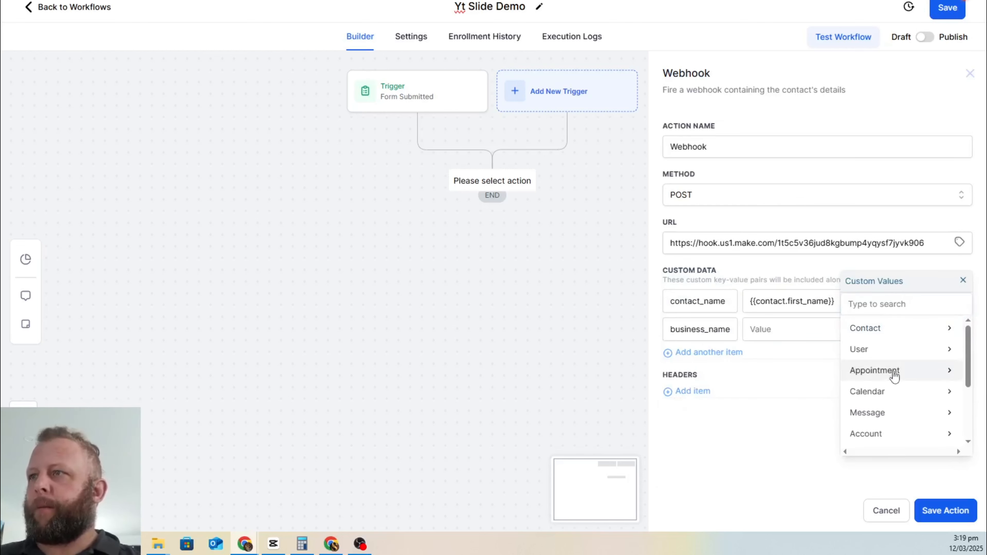
pyautogui.click(962, 280)
pyautogui.click(921, 330)
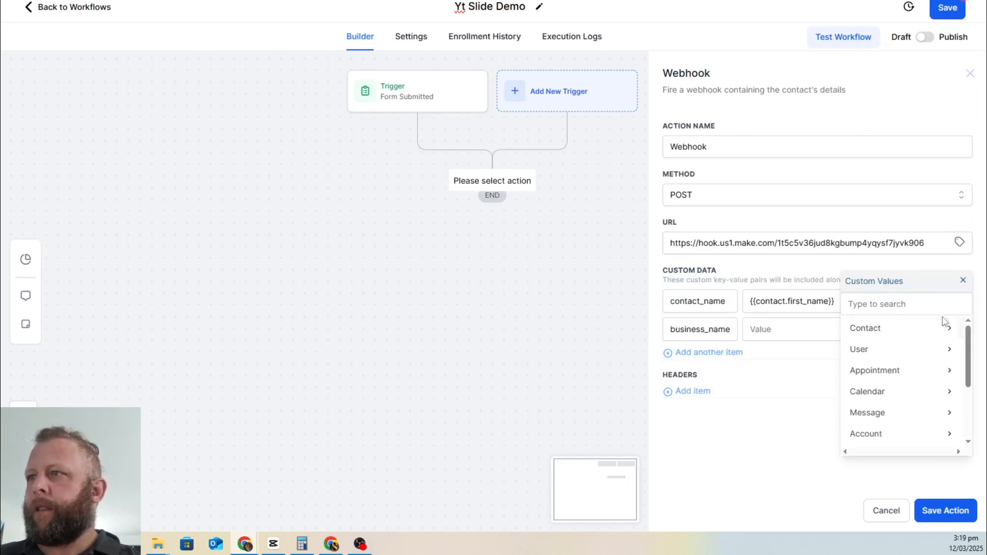
pyautogui.click(911, 303)
pyautogui.write('comp')
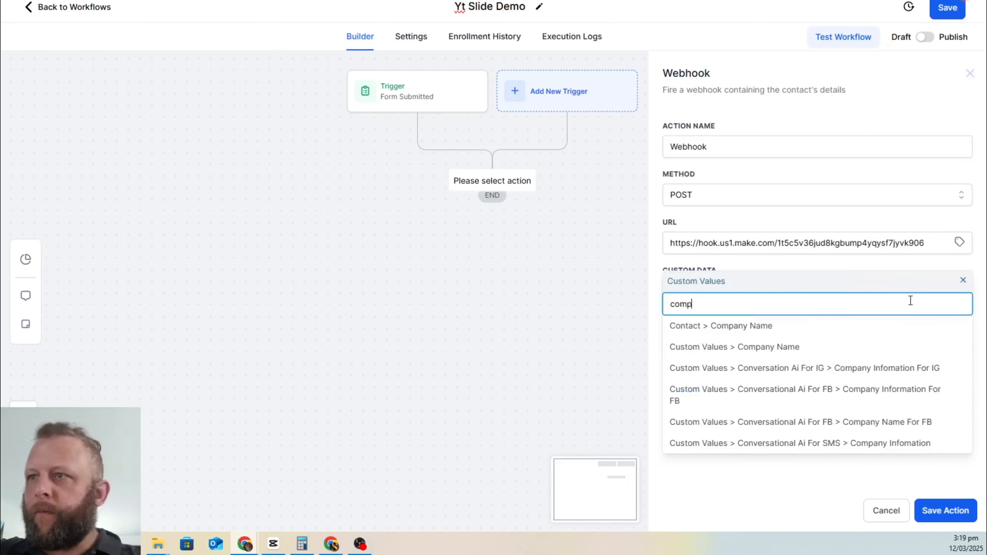
pyautogui.click(731, 326)
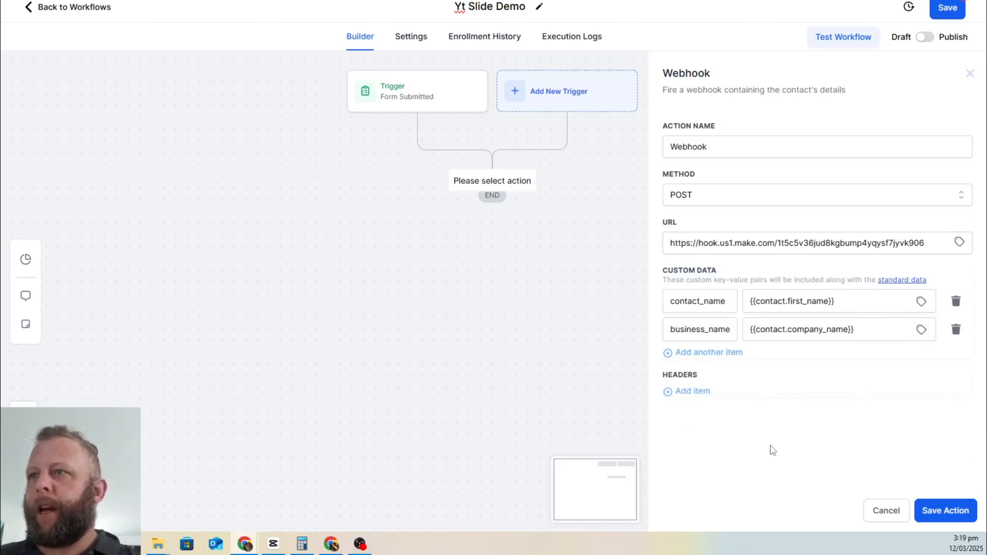
# Step: Add a third custom data item keyed biz_niche
pyautogui.click(706, 352)
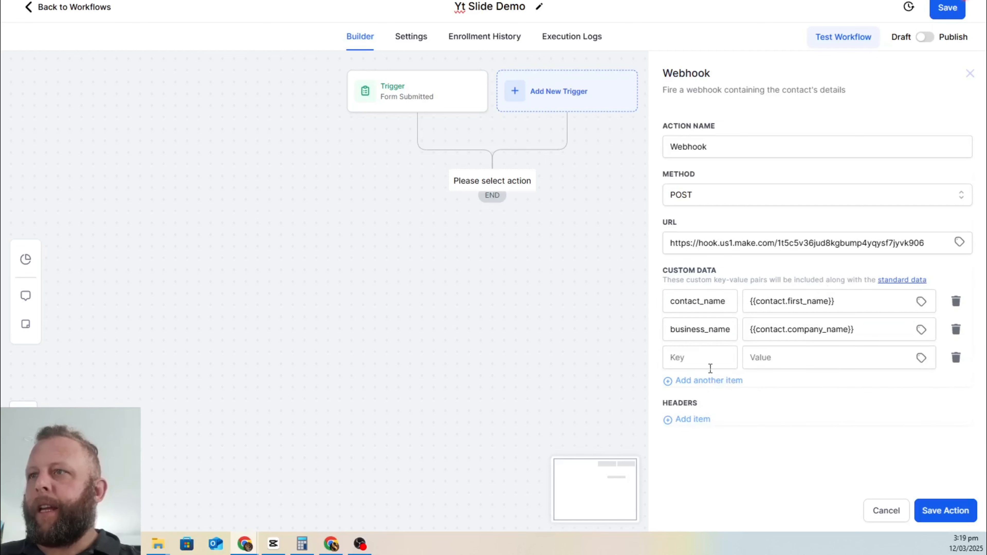
pyautogui.click(705, 362)
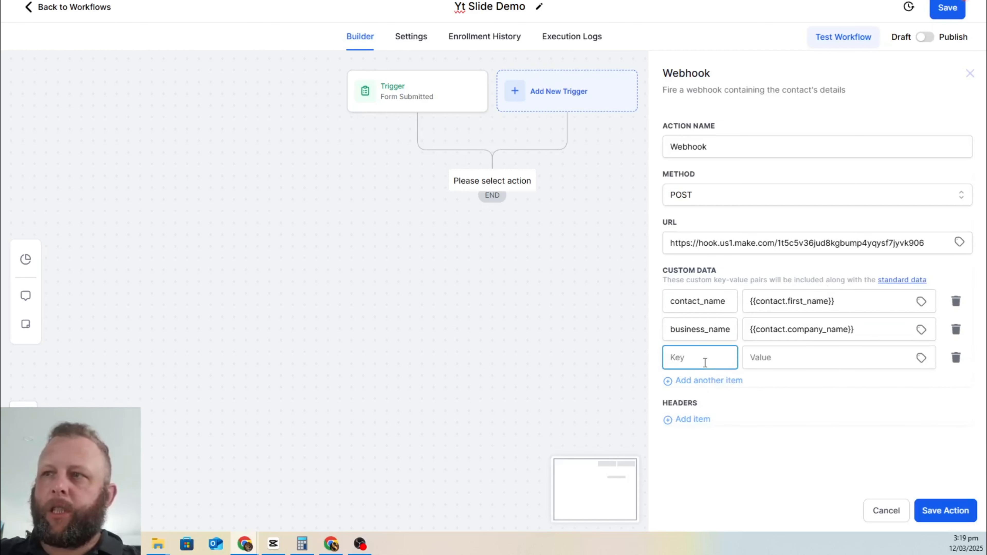
pyautogui.write('d')
pyautogui.press('BackSpace')
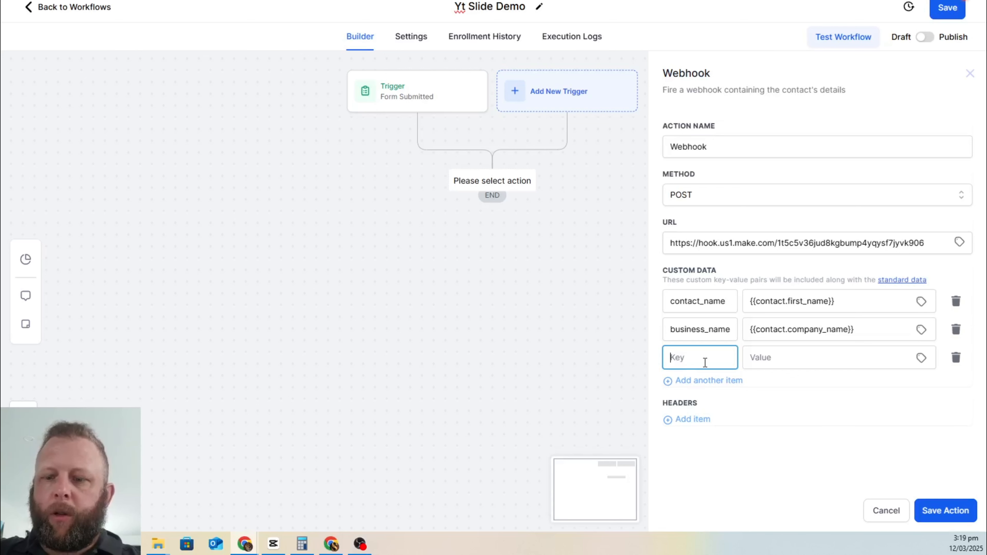
pyautogui.write('bix')
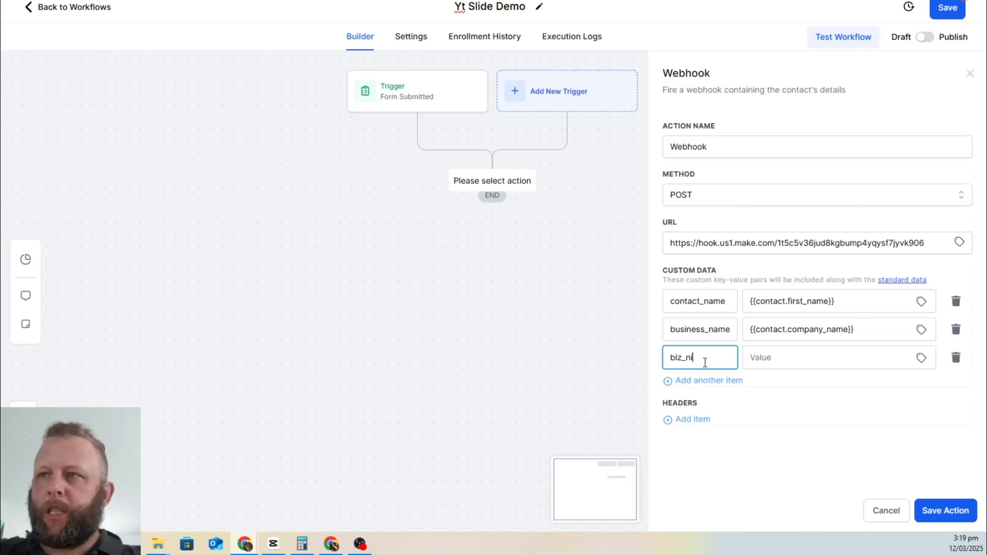
pyautogui.click(832, 358)
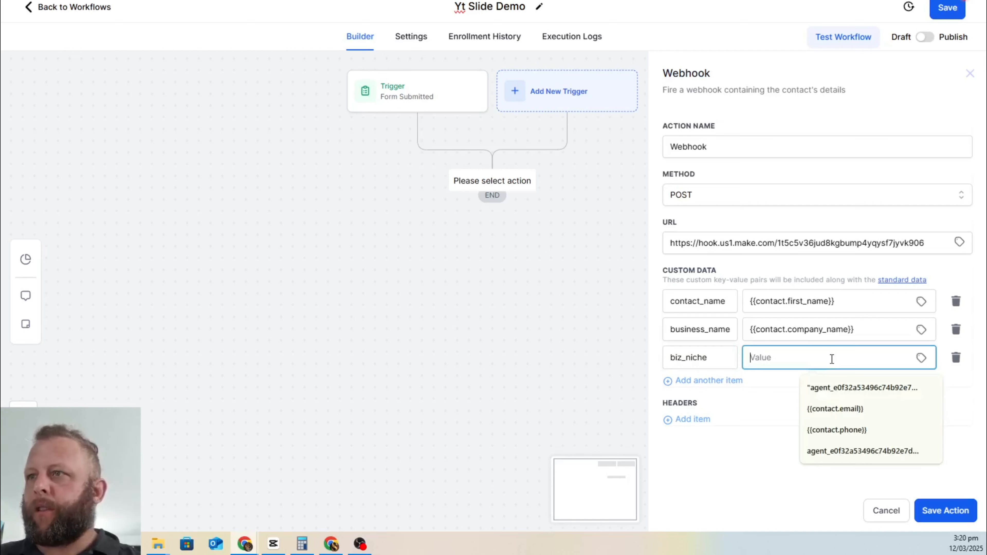
# Step: Search custom values for 'niche', find no match, and try saving with biz_niche still empty
pyautogui.click(920, 359)
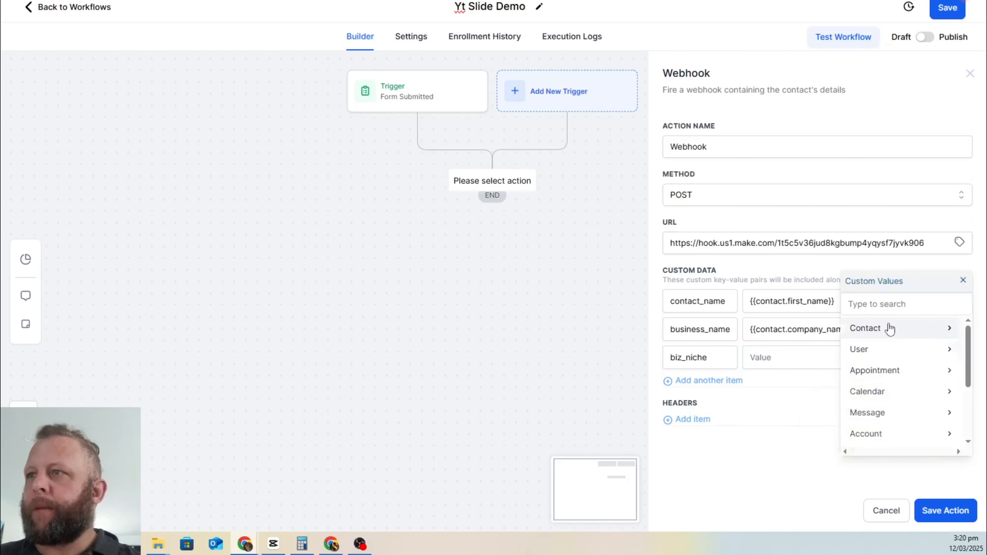
pyautogui.click(887, 303)
pyautogui.write('ni')
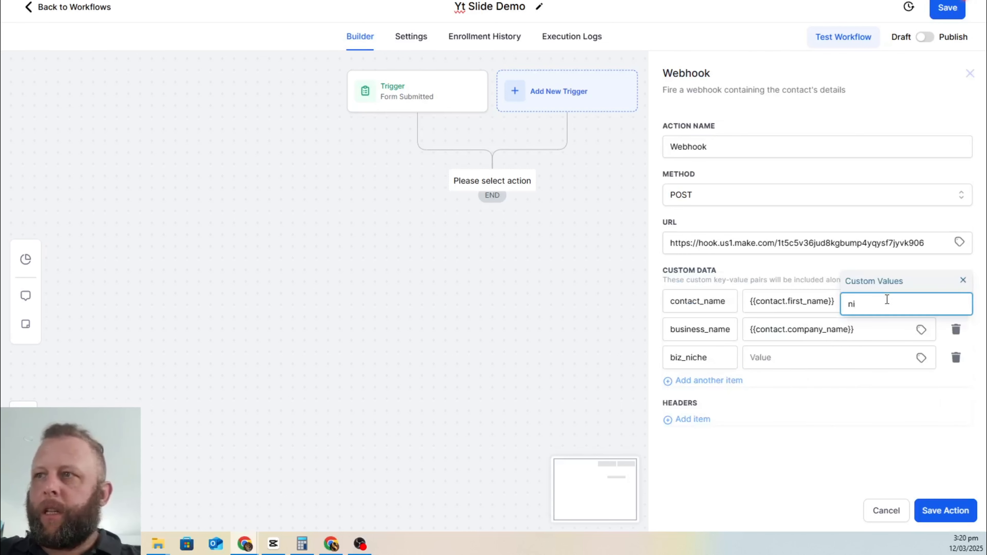
pyautogui.write('che')
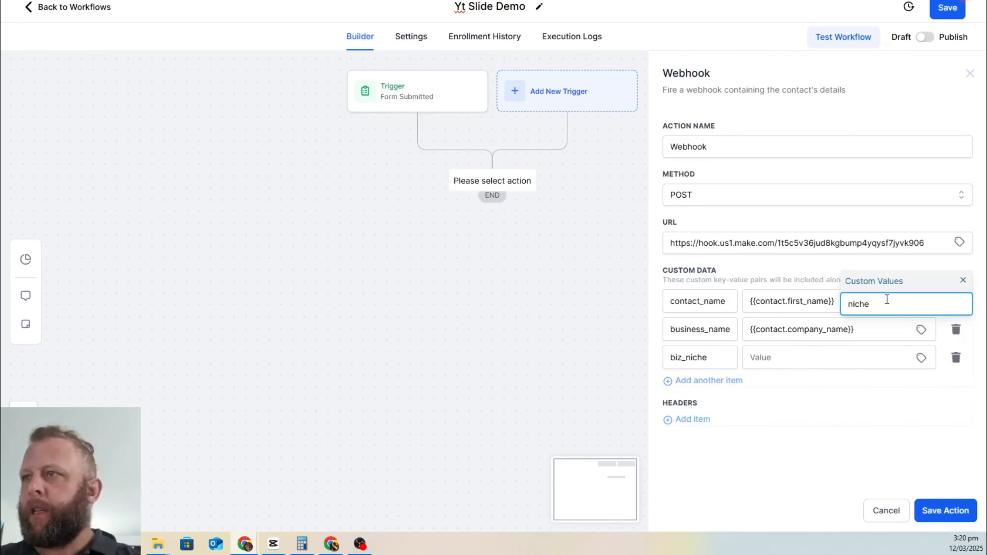
pyautogui.click(963, 280)
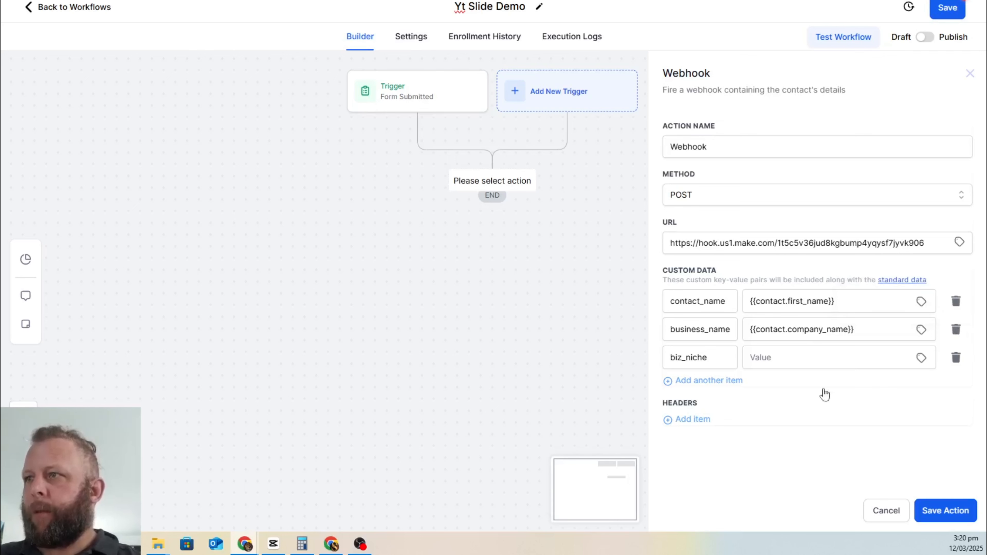
pyautogui.click(797, 357)
pyautogui.click(919, 357)
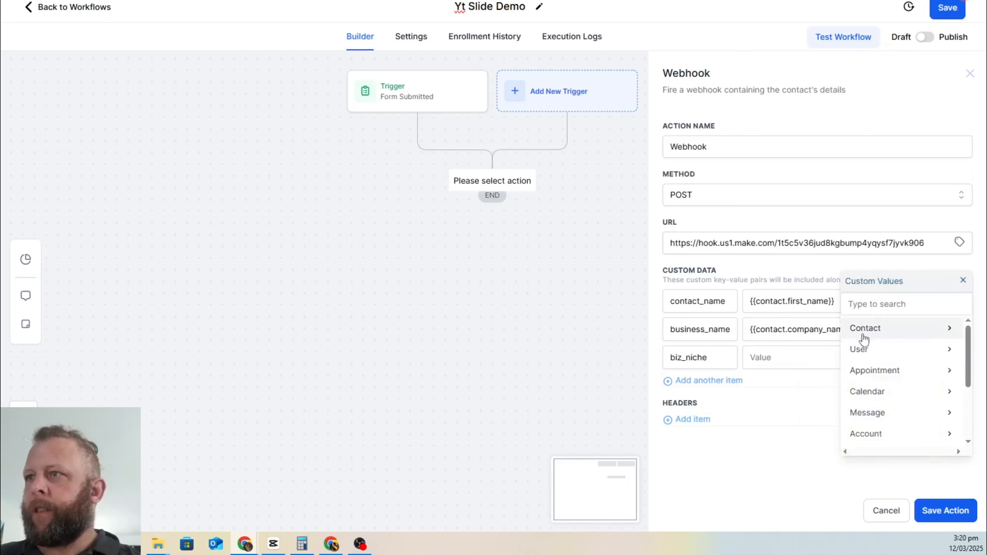
pyautogui.click(872, 307)
pyautogui.write('nic')
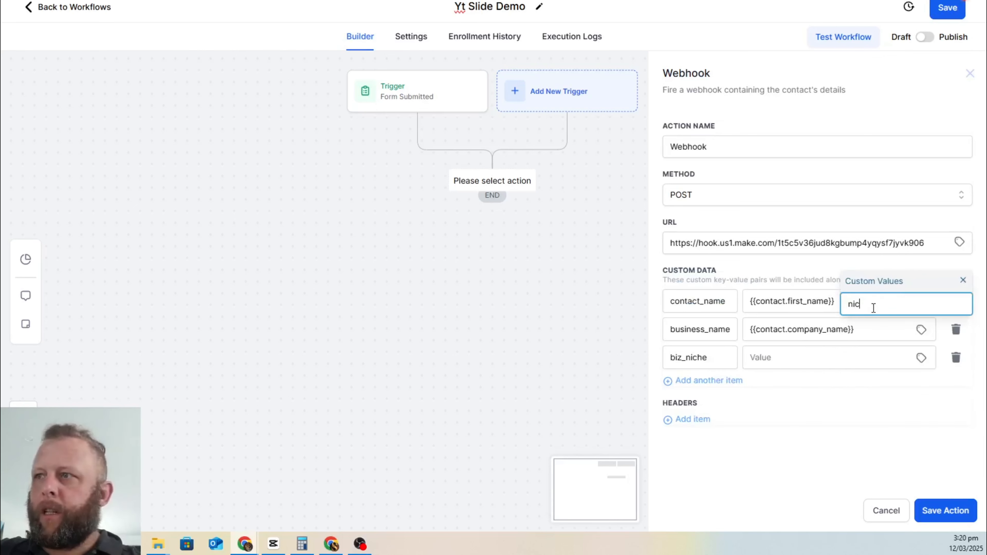
pyautogui.press('BackSpace')
pyautogui.press('BackSpace')
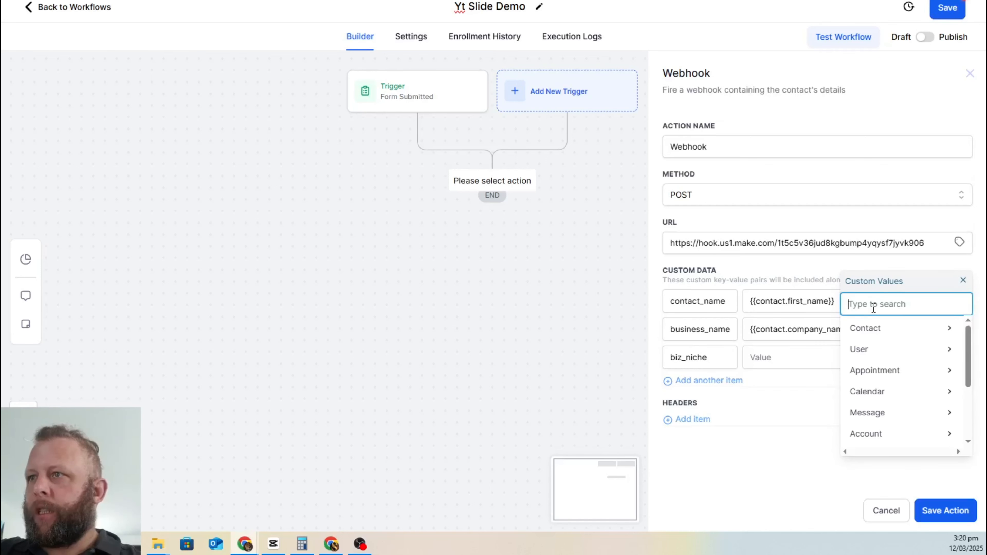
pyautogui.write('niche')
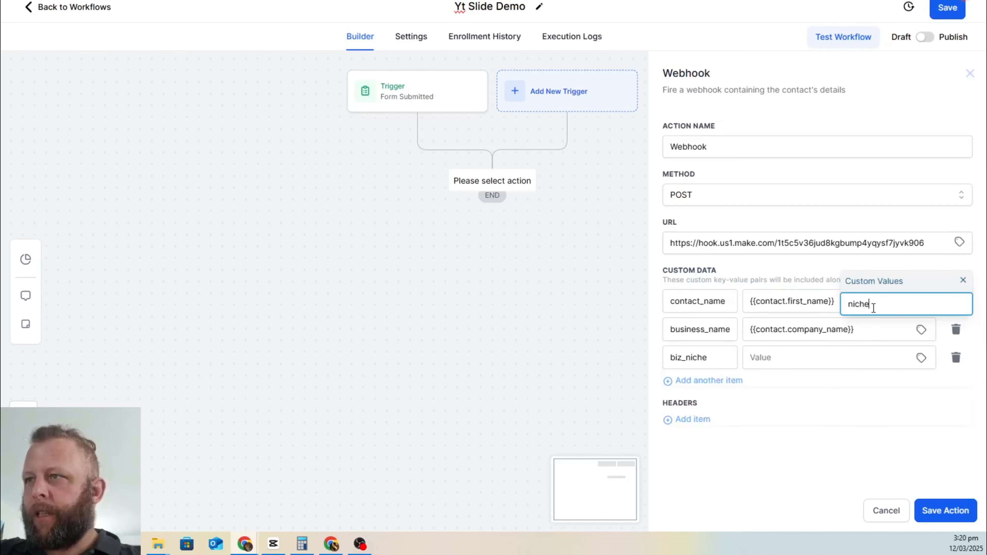
pyautogui.press('BackSpace')
pyautogui.press('BackSpace')
pyautogui.press('BackSpace')
pyautogui.press('BackSpace')
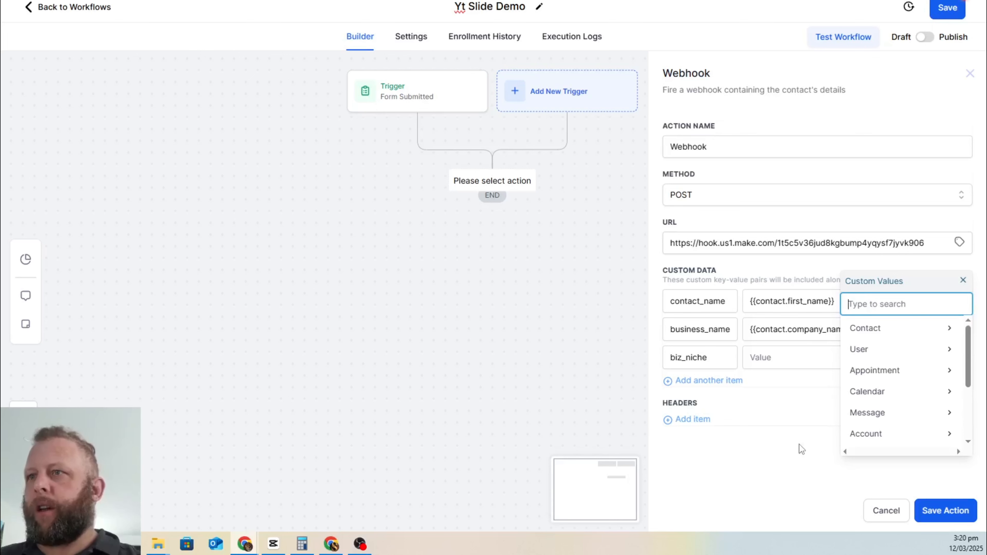
pyautogui.click(962, 280)
pyautogui.click(938, 511)
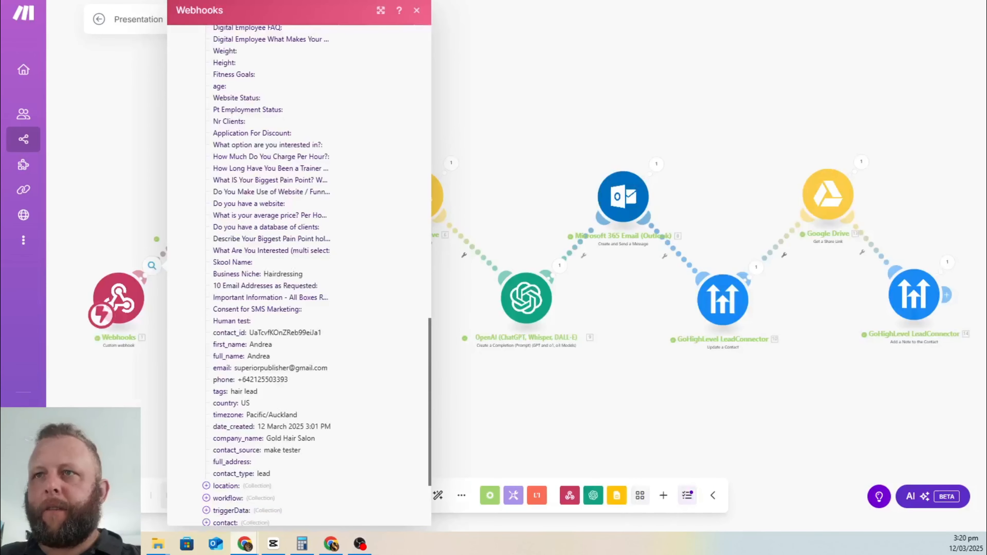
# Step: Review Make's webhook bundle and copy the word 'Niche' from the Business Niche field
pyautogui.scroll(-3, 289, 438)
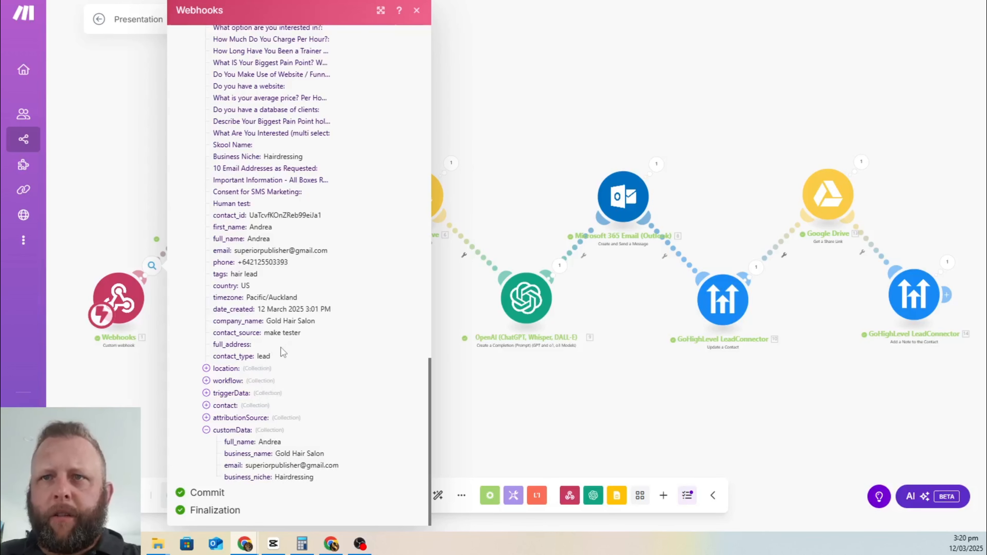
pyautogui.scroll(1, 280, 349)
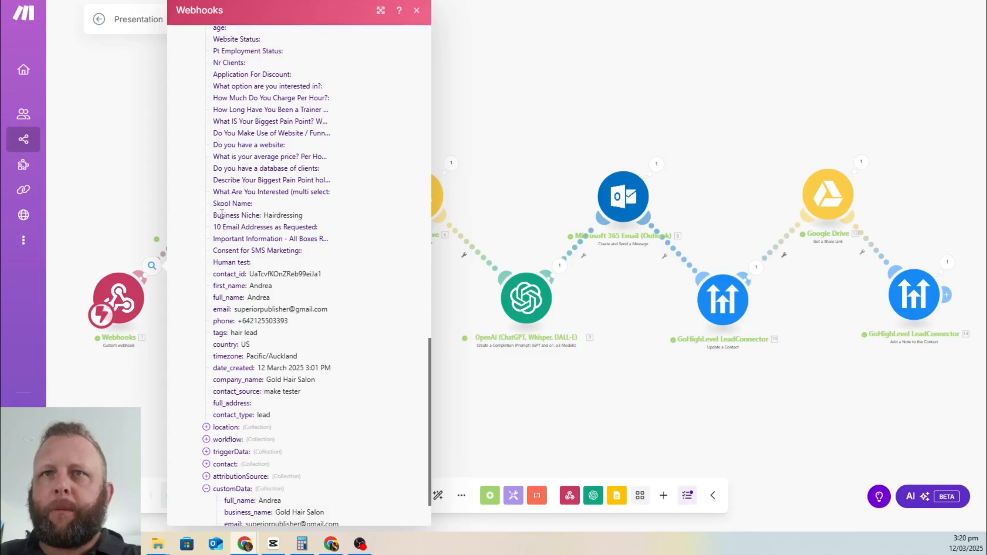
pyautogui.doubleClick(246, 215)
pyautogui.hotkey('ctrl', 'c')
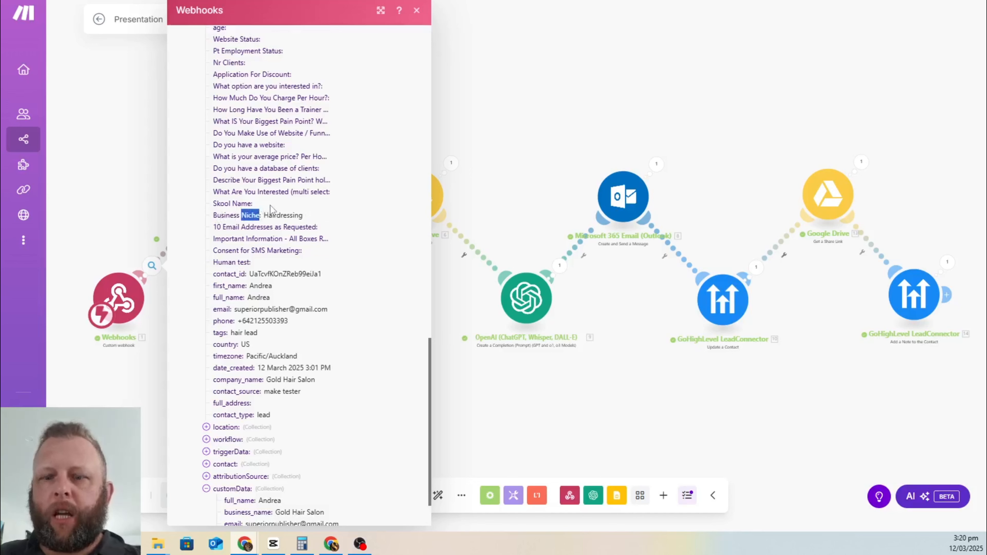
pyautogui.hotkey('alt', 'Tab')
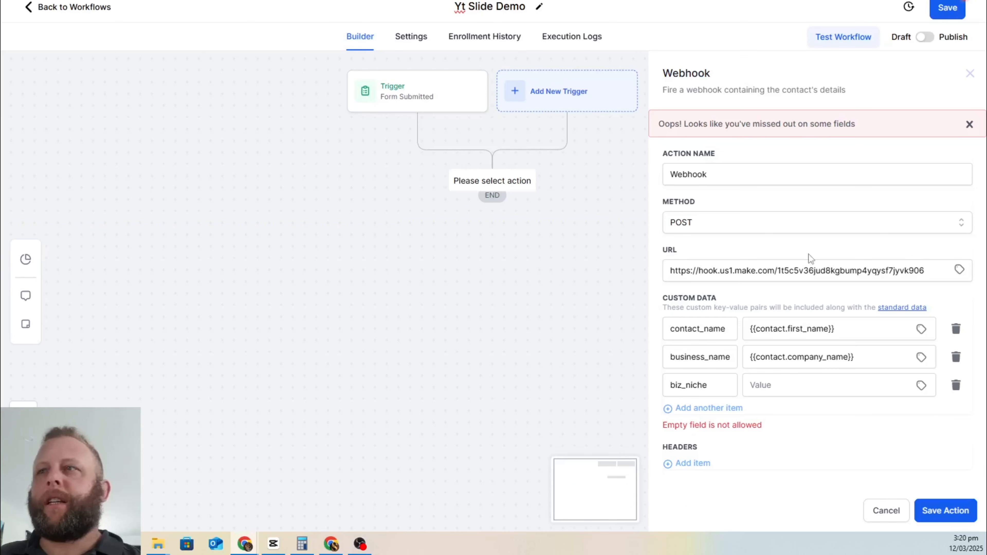
# Step: Search biz_niche's custom values for the pasted 'Niche' and remove the contact_name item
pyautogui.click(924, 384)
pyautogui.click(895, 331)
pyautogui.hotkey('ctrl', 'v')
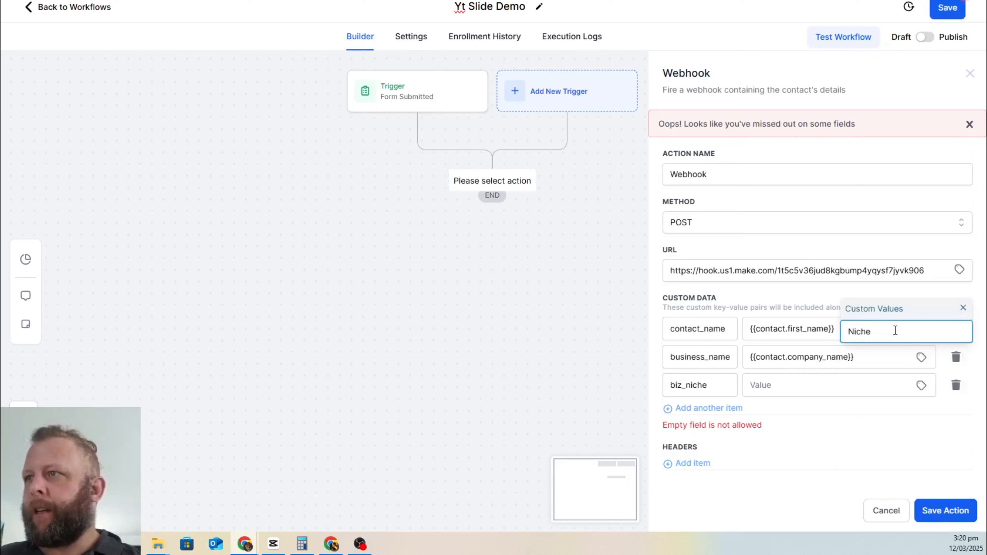
pyautogui.press('Return')
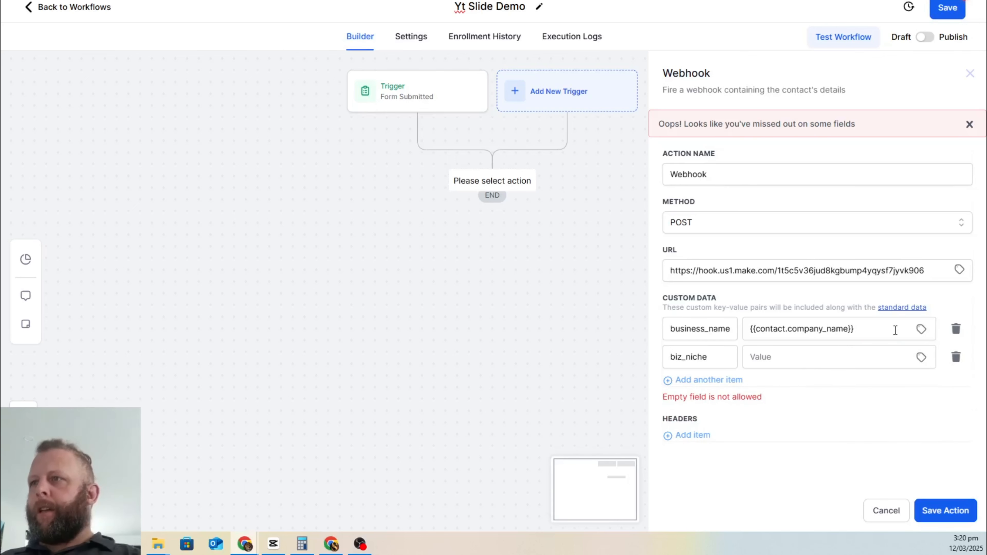
# Step: Attempt to save the webhook action, then discard the unfinished action
pyautogui.click(864, 368)
pyautogui.click(758, 510)
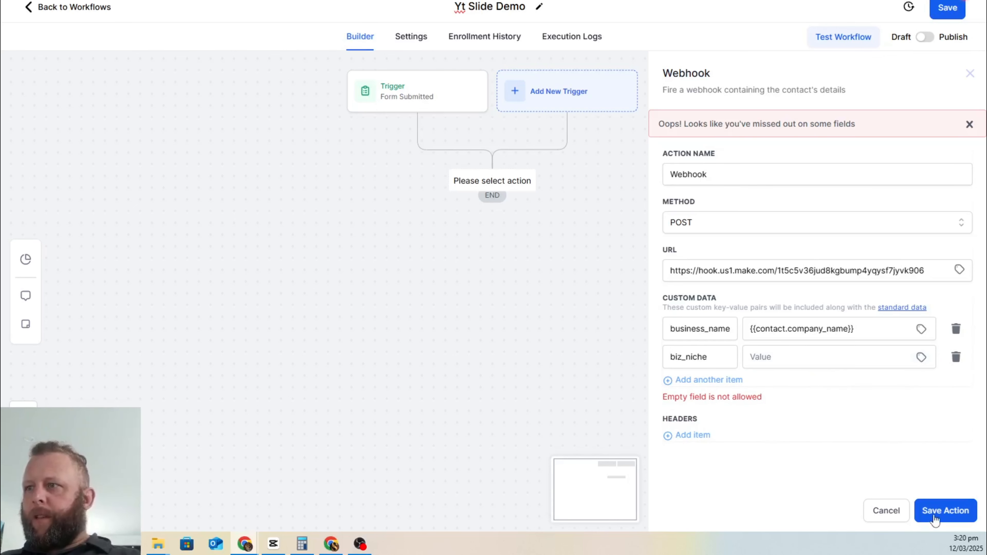
pyautogui.click(885, 512)
# Step: Add a Webhook action found by searching 'web' and paste the Make webhook URL as its POST address
pyautogui.click(492, 171)
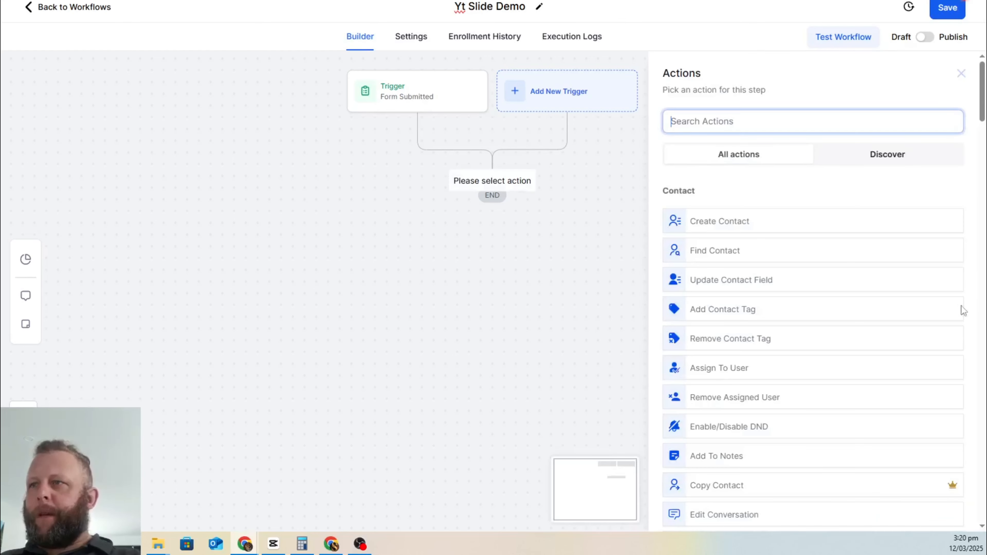
pyautogui.write('web')
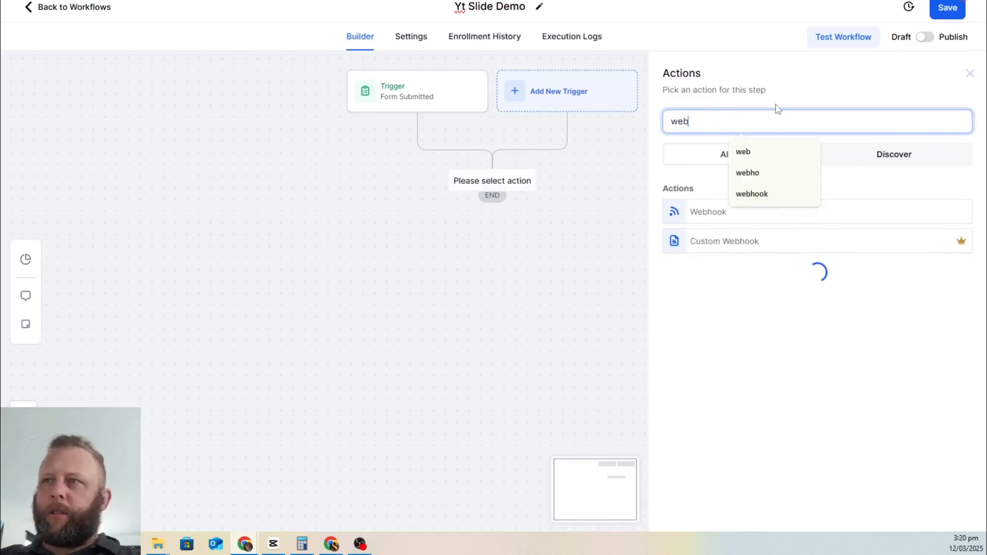
pyautogui.click(725, 213)
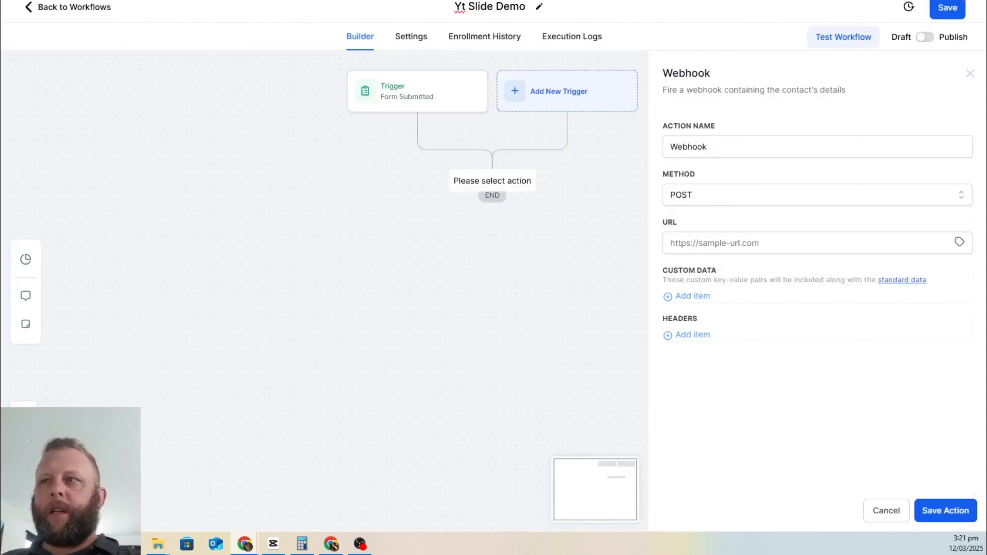
pyautogui.click(751, 243)
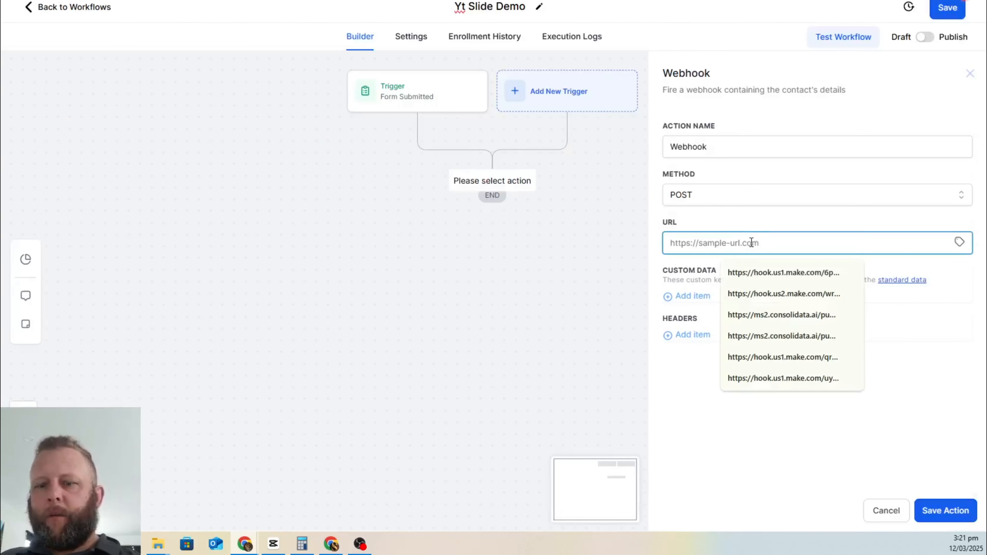
pyautogui.click(881, 385)
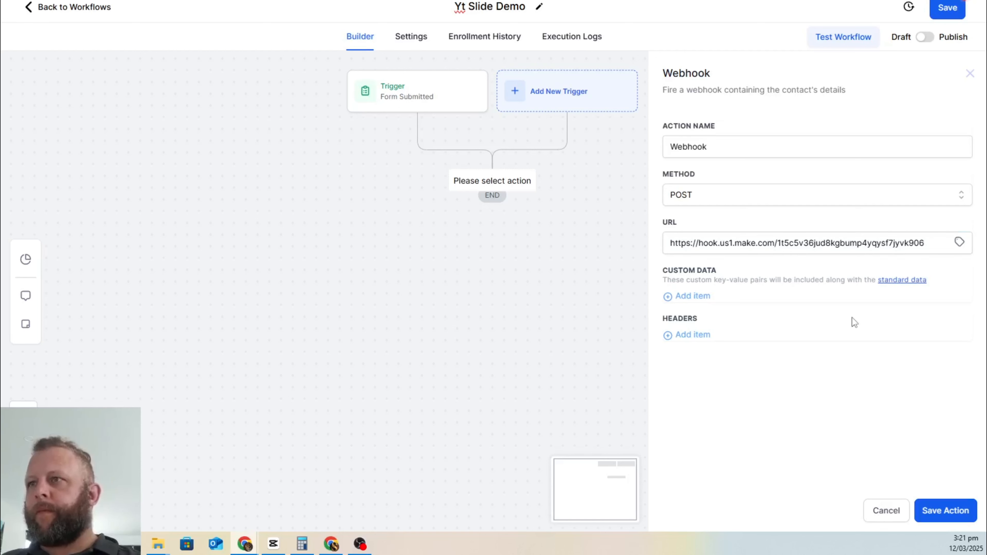
# Step: Add custom data key contact_name mapped to the contact's First Name
pyautogui.click(684, 296)
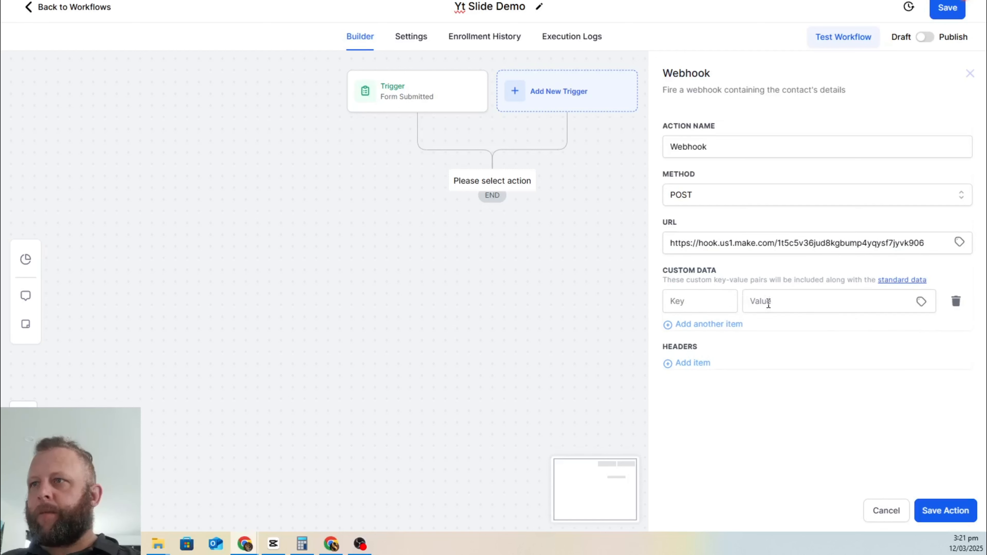
pyautogui.click(694, 302)
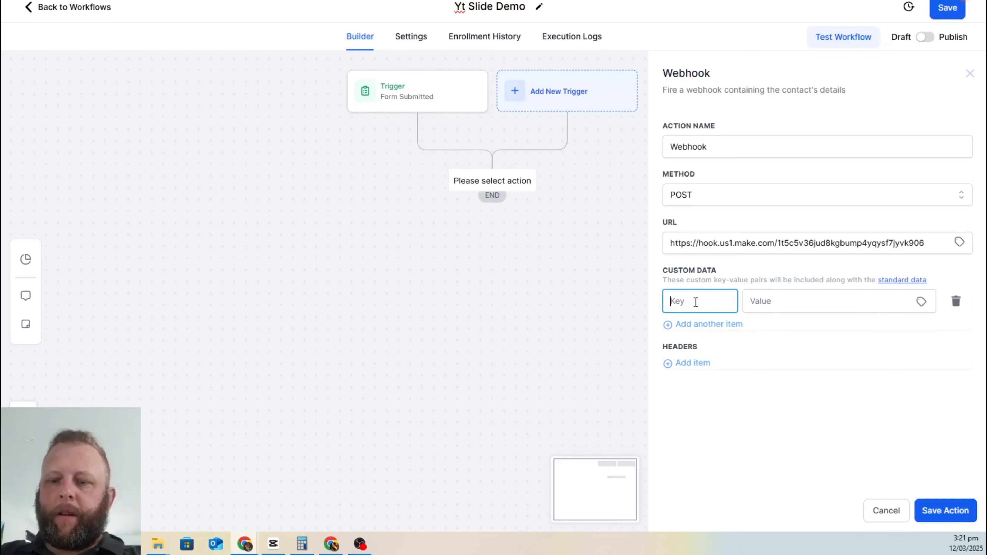
pyautogui.write('conta')
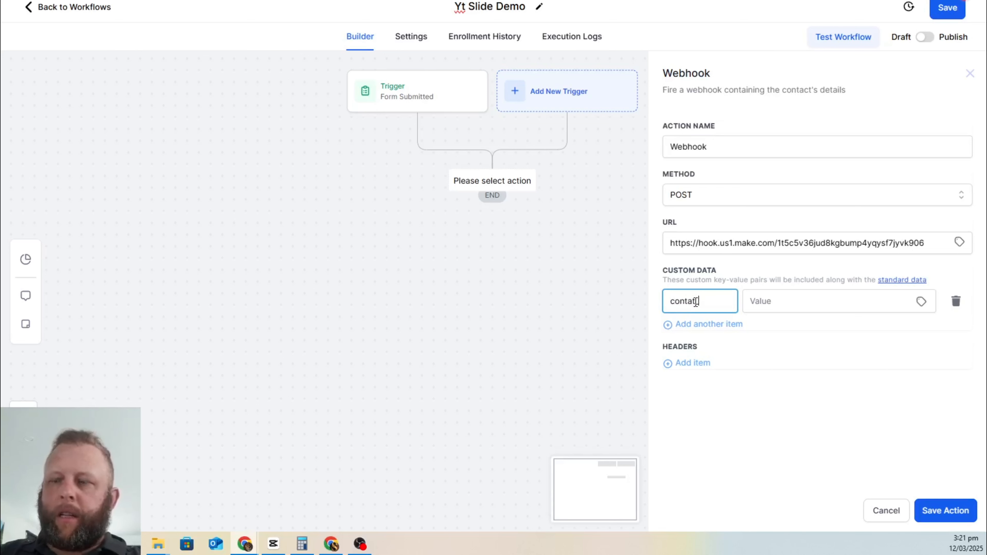
pyautogui.write('tact_')
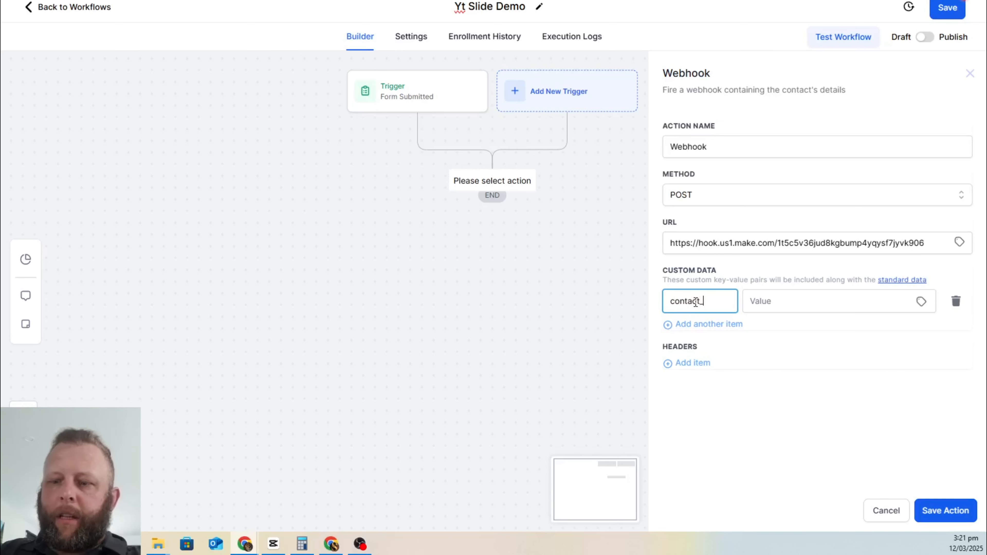
pyautogui.write('name')
pyautogui.click(921, 302)
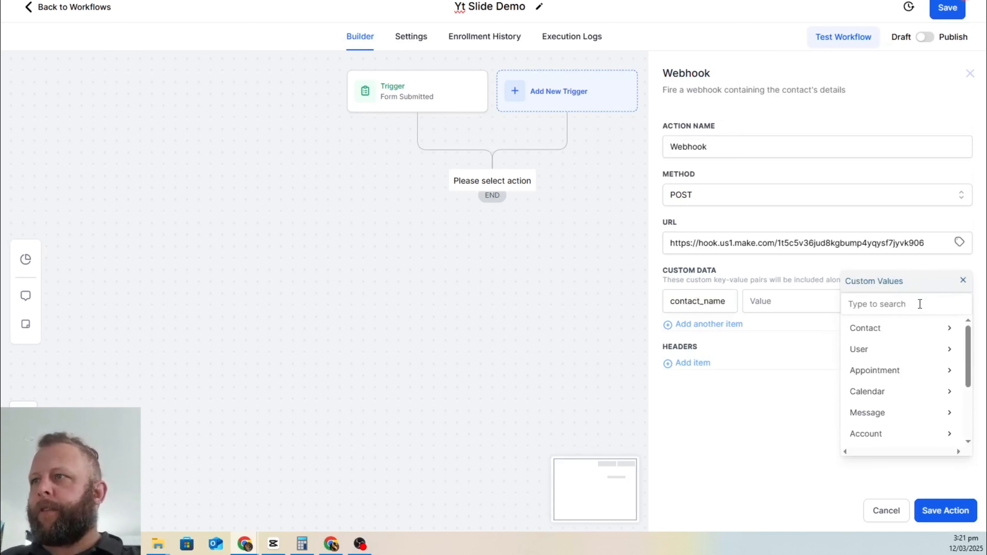
pyautogui.click(895, 330)
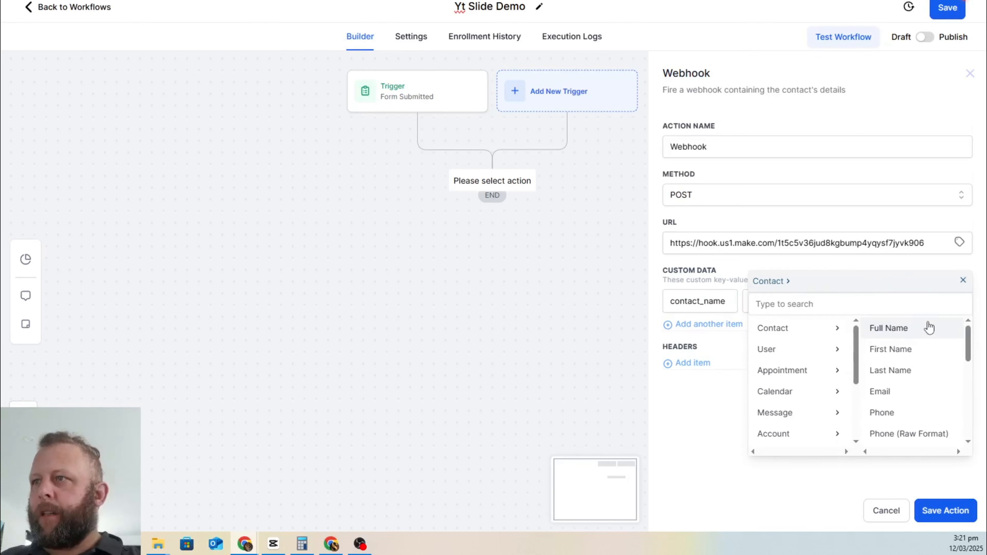
pyautogui.click(920, 348)
# Step: Add key business_name mapped to the contact's Company Name
pyautogui.click(718, 326)
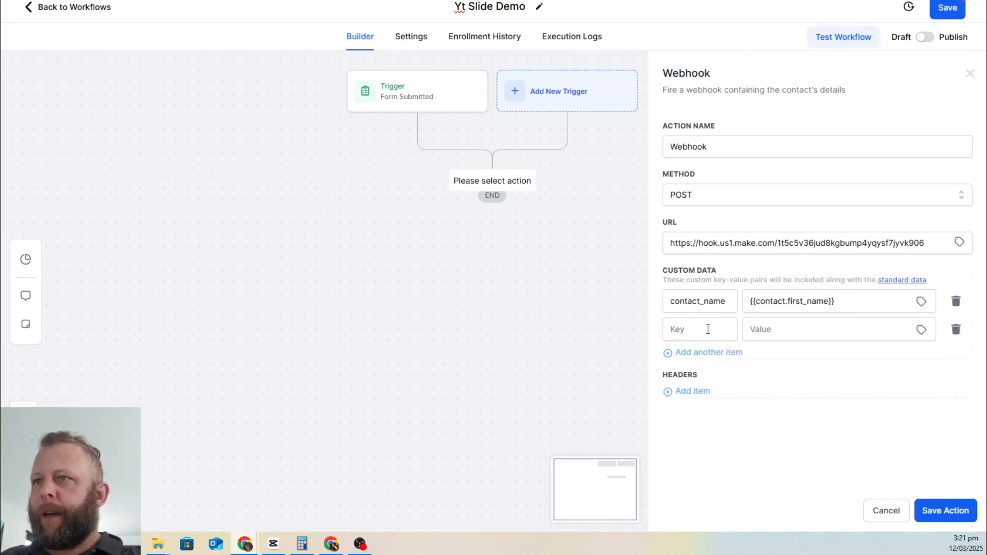
pyautogui.click(696, 335)
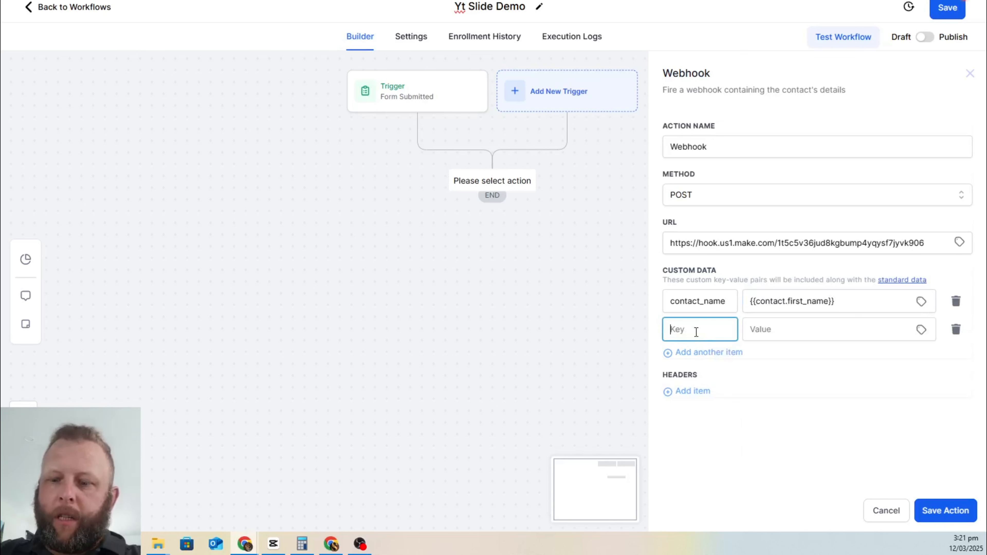
pyautogui.write('business')
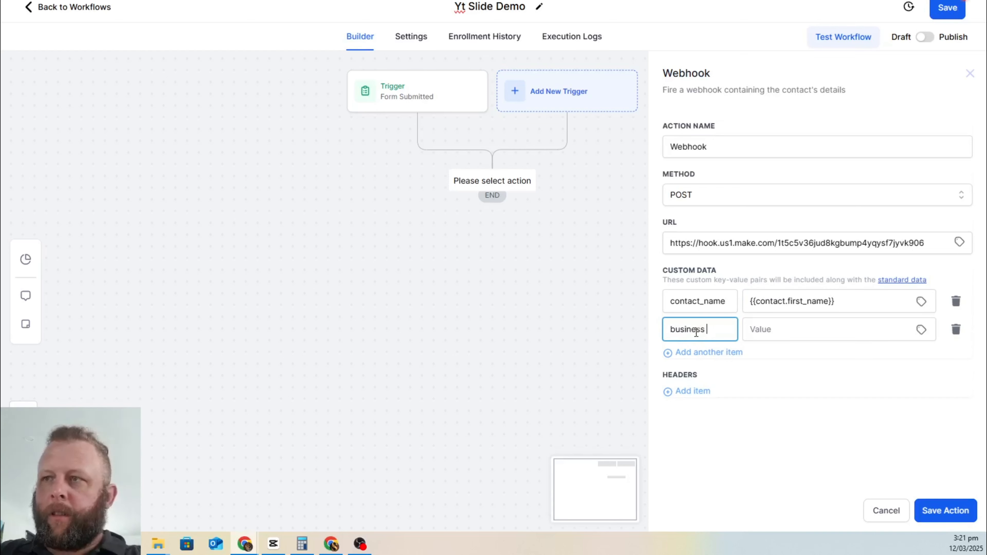
pyautogui.write('_name')
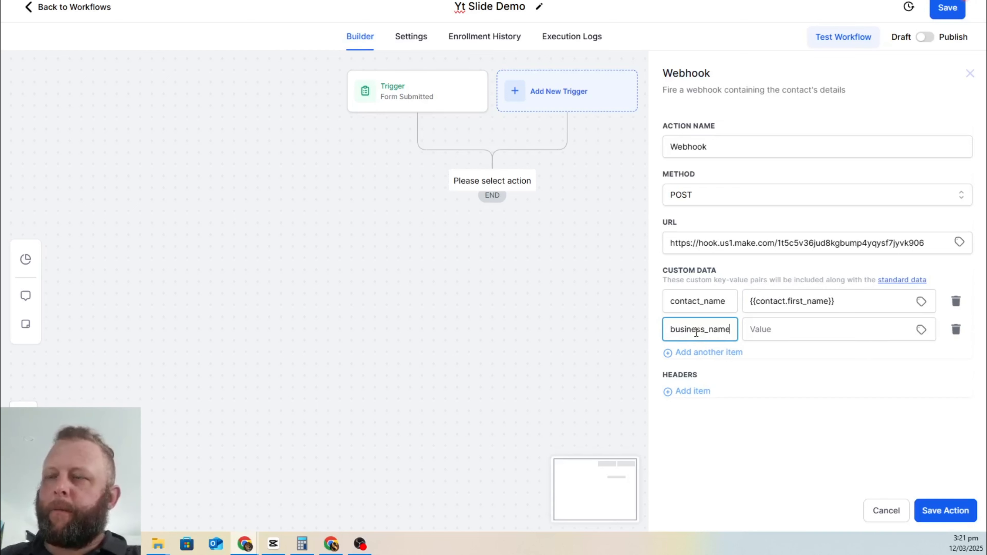
pyautogui.click(921, 329)
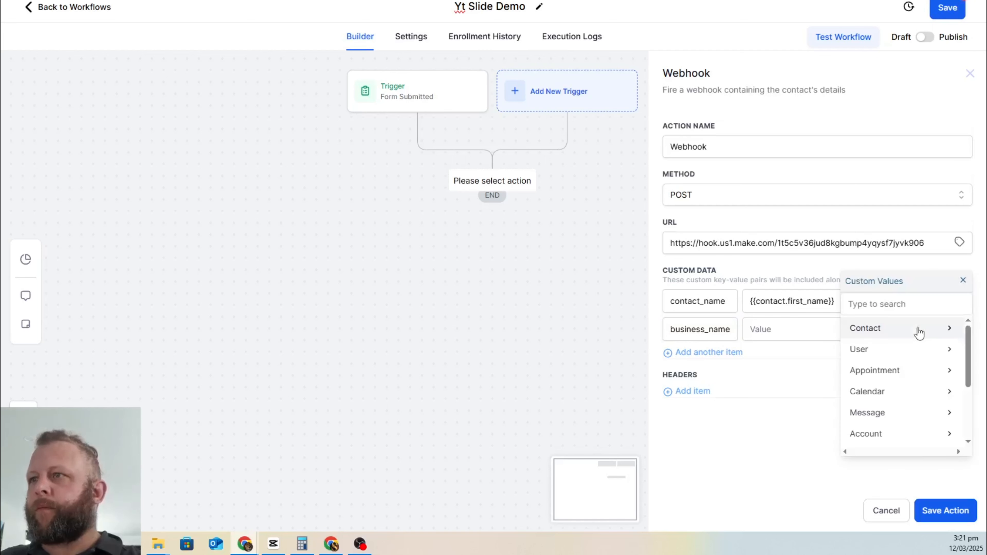
pyautogui.click(898, 306)
pyautogui.write('com')
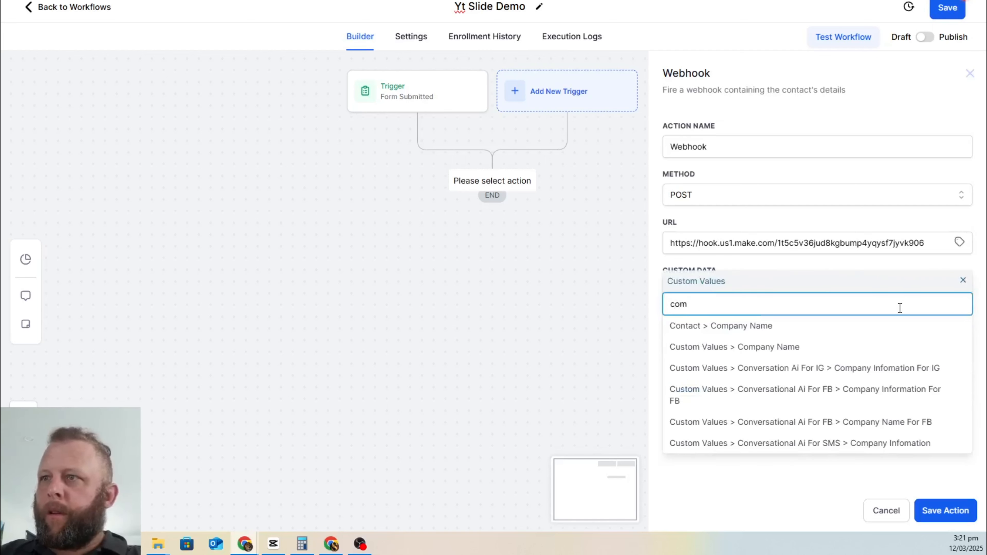
pyautogui.click(785, 328)
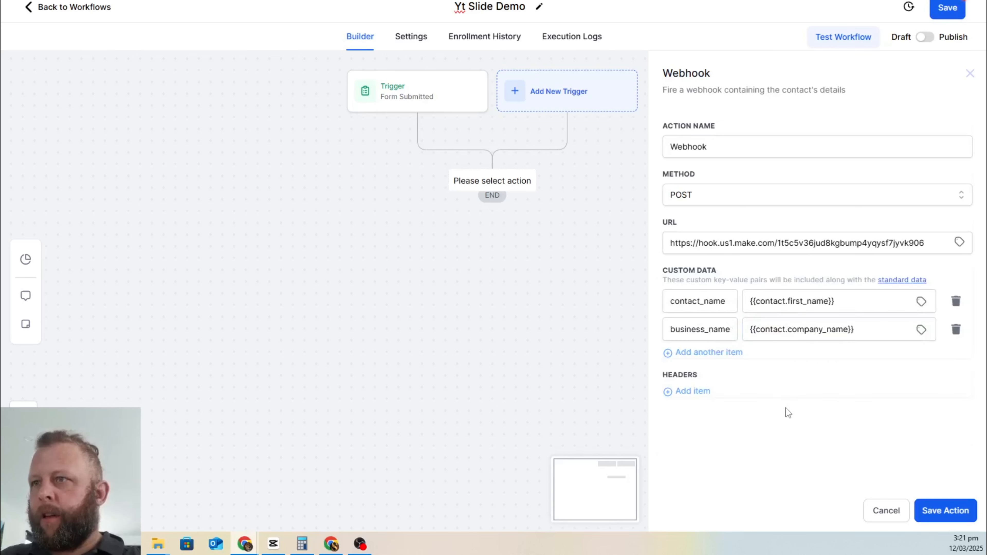
# Step: Add key niche mapped to the Business Niche field
pyautogui.click(714, 353)
pyautogui.click(708, 358)
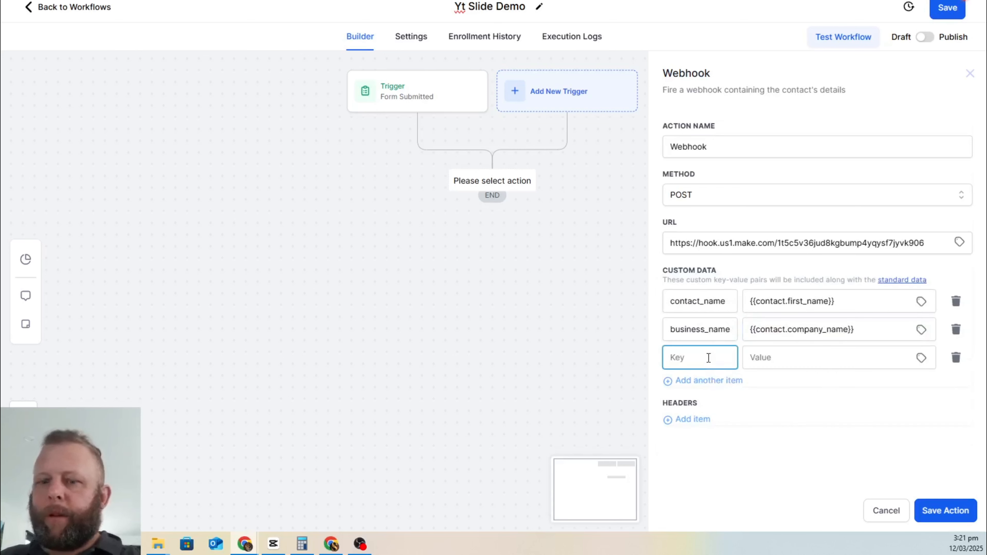
pyautogui.write('niche')
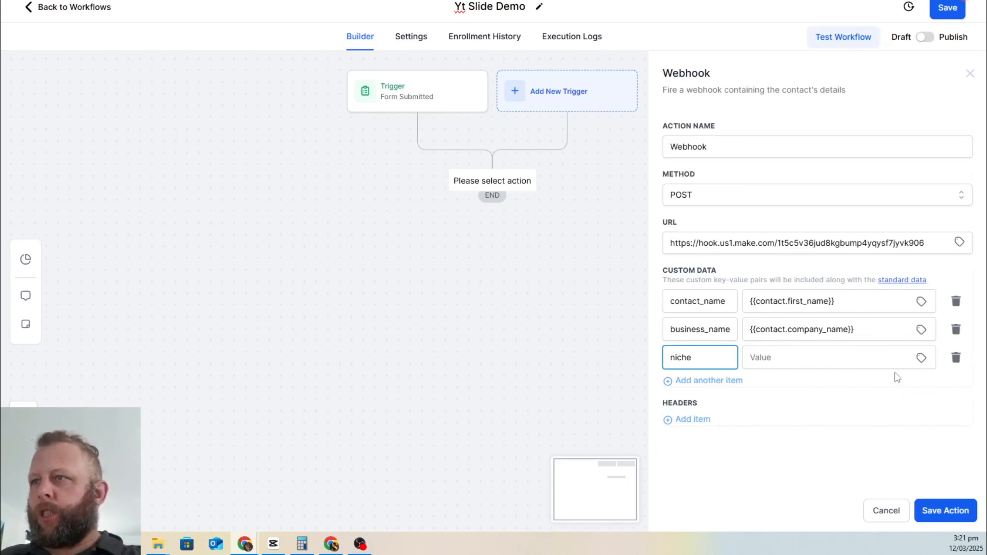
pyautogui.click(921, 358)
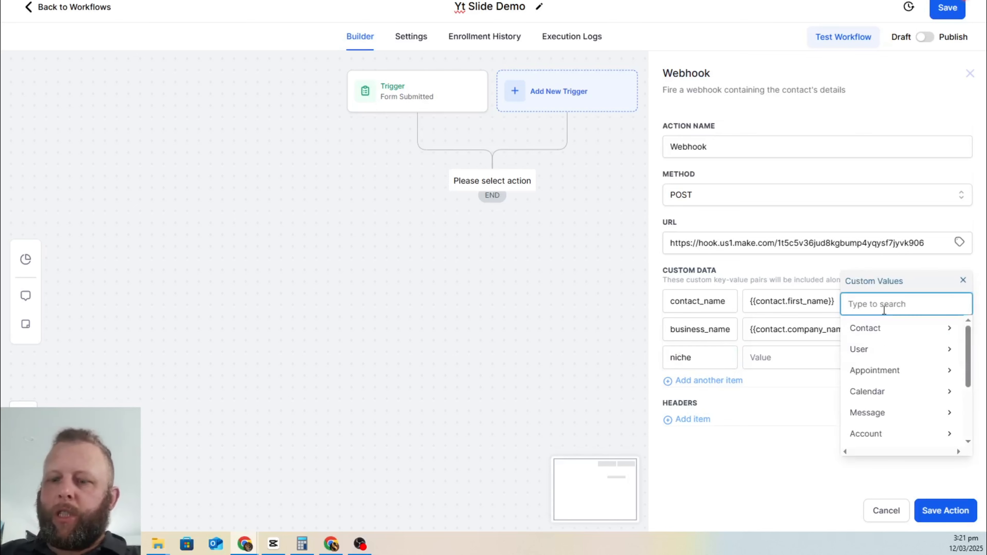
pyautogui.write('nich')
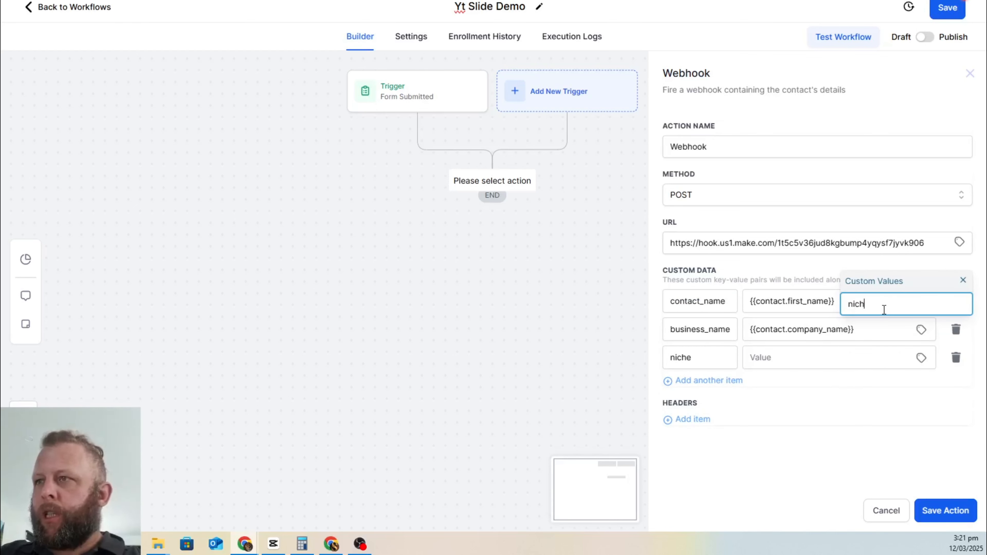
pyautogui.press('BackSpace')
pyautogui.press('BackSpace')
pyautogui.press('BackSpace')
pyautogui.press('BackSpace')
pyautogui.write('busi')
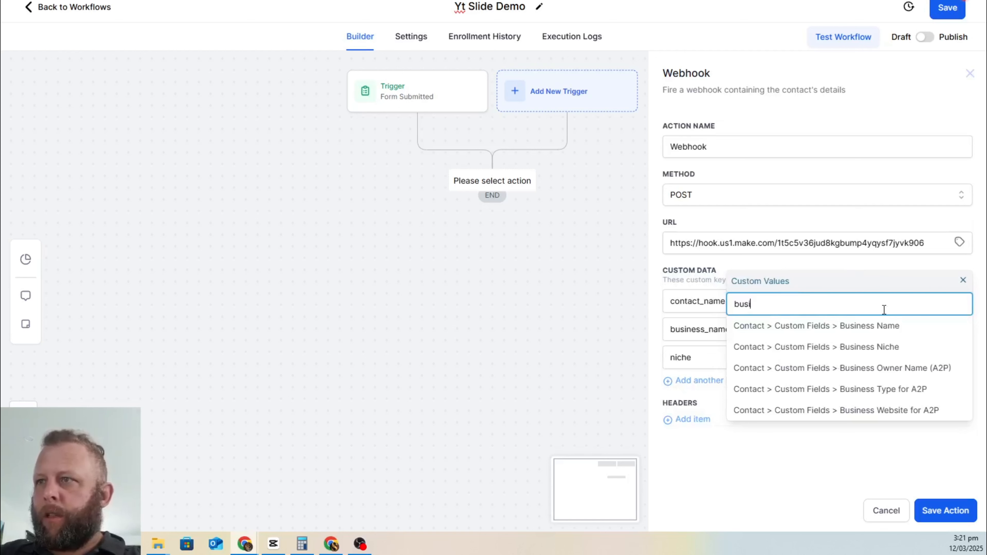
pyautogui.write('n')
pyautogui.click(905, 348)
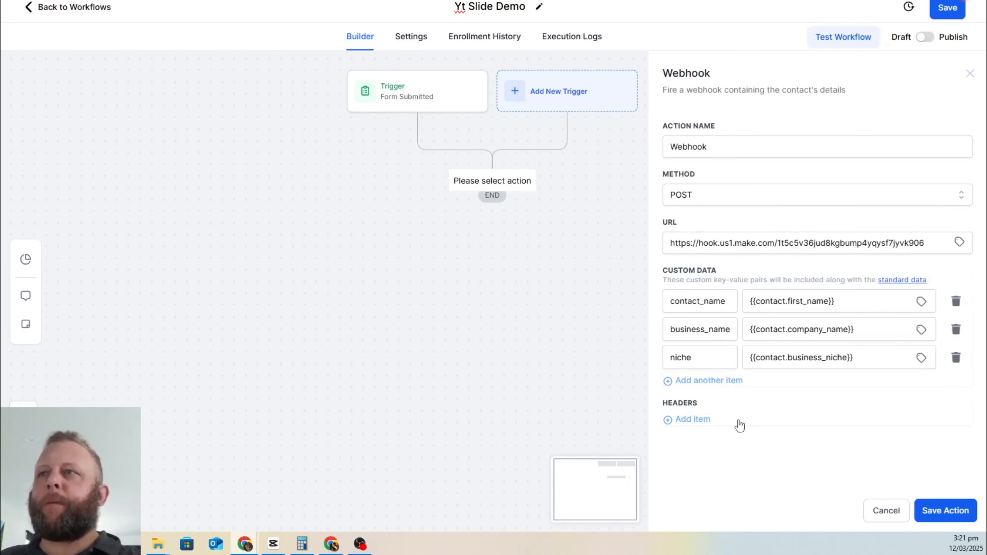
# Step: Save the webhook action, then publish and save the workflow
pyautogui.click(946, 511)
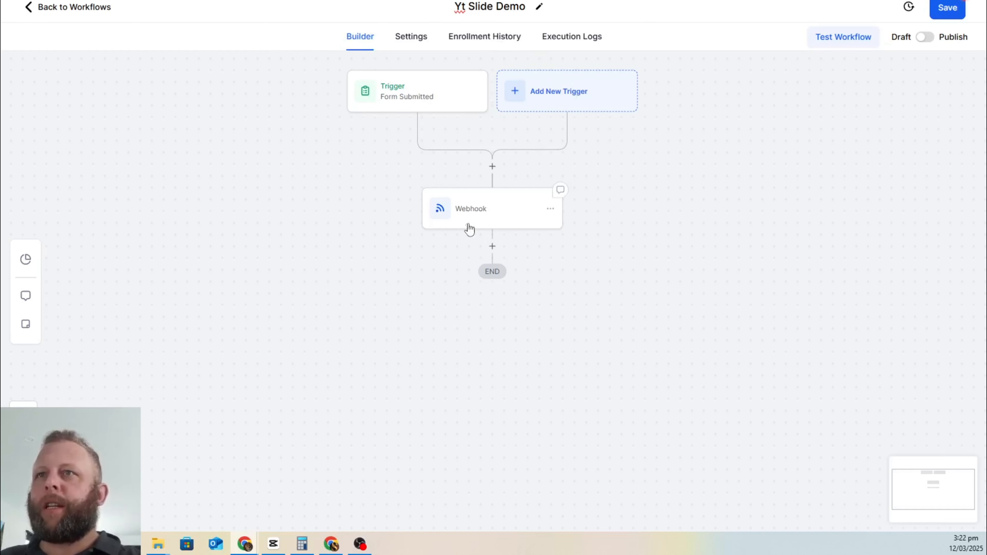
pyautogui.click(926, 38)
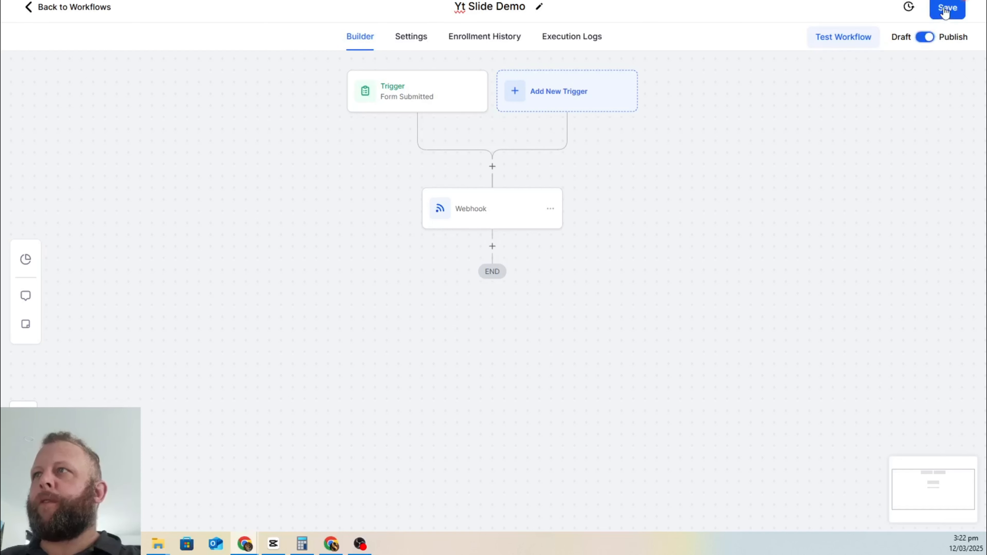
pyautogui.click(947, 8)
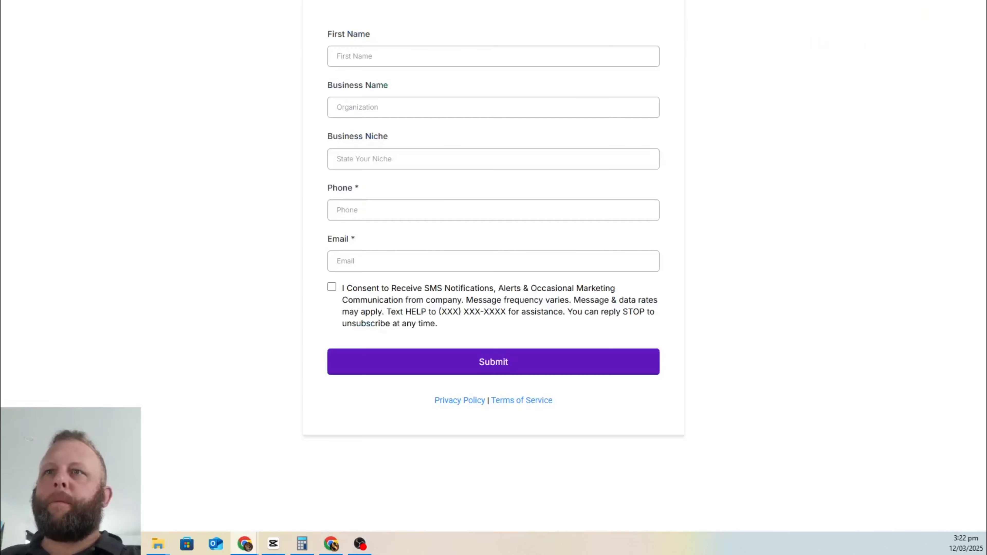
# Step: Close the webhook settings, save the Yt Slide Demo scenario and run it to await data
pyautogui.hotkey('ctrl', 'Tab')
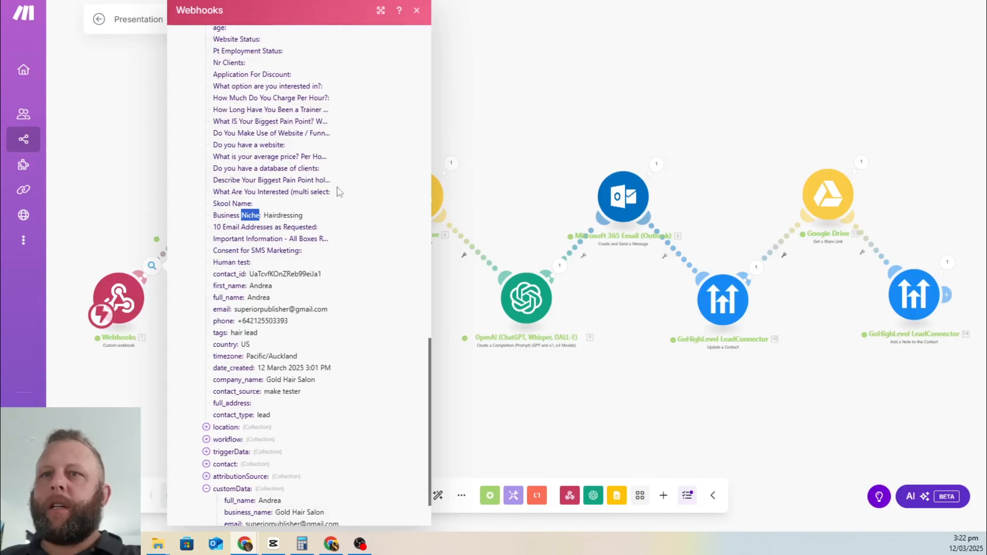
pyautogui.scroll(-2, 274, 463)
pyautogui.scroll(-1, 275, 463)
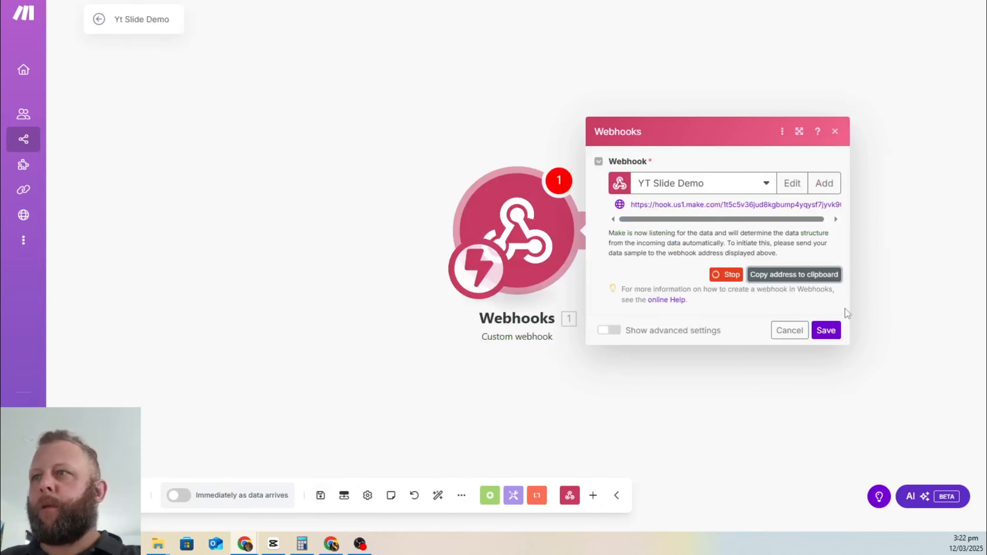
pyautogui.click(825, 331)
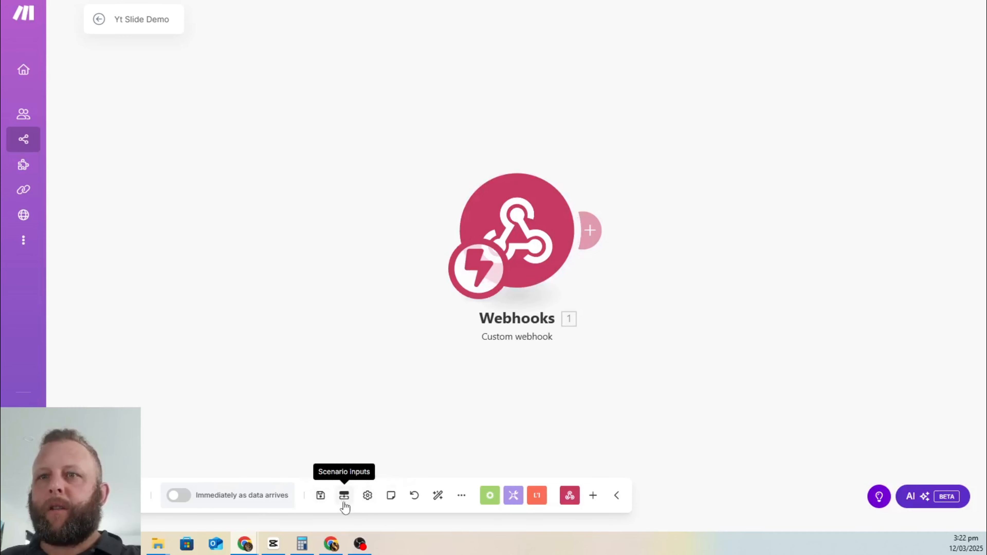
pyautogui.click(320, 497)
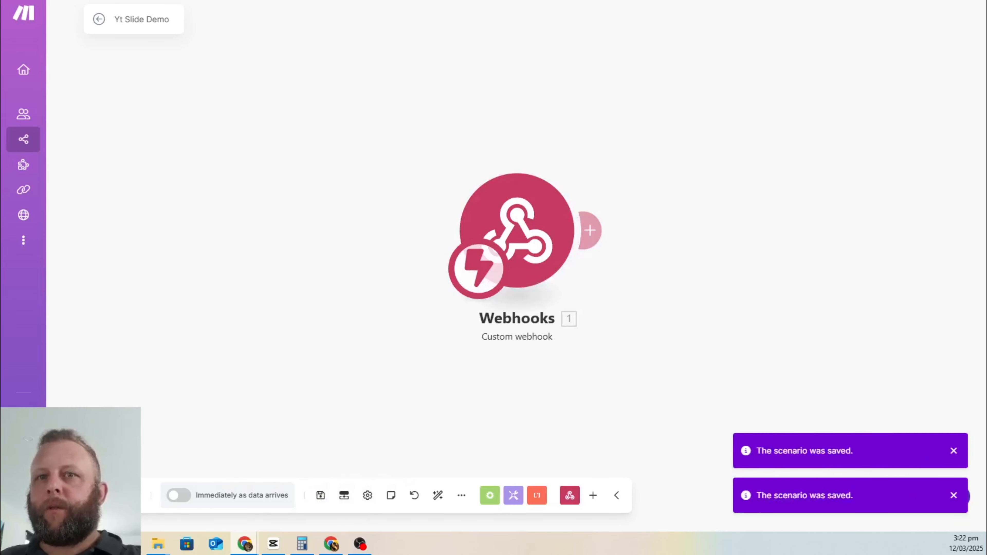
pyautogui.click(110, 495)
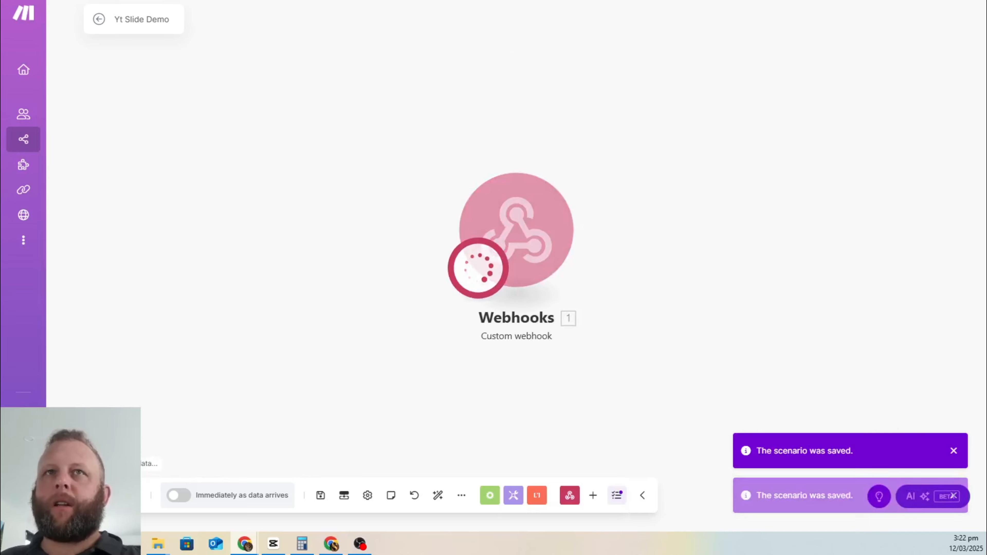
pyautogui.click(532, 0)
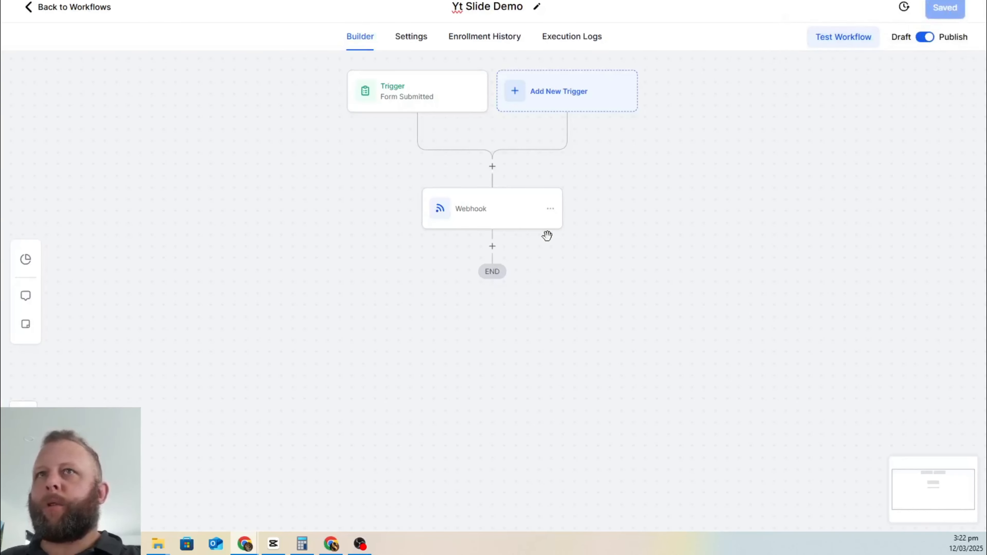
# Step: Fill the form with a first name, business Gold Plumbing, niche plumbing and a saved phone number
pyautogui.click(310, 1)
pyautogui.click(443, 51)
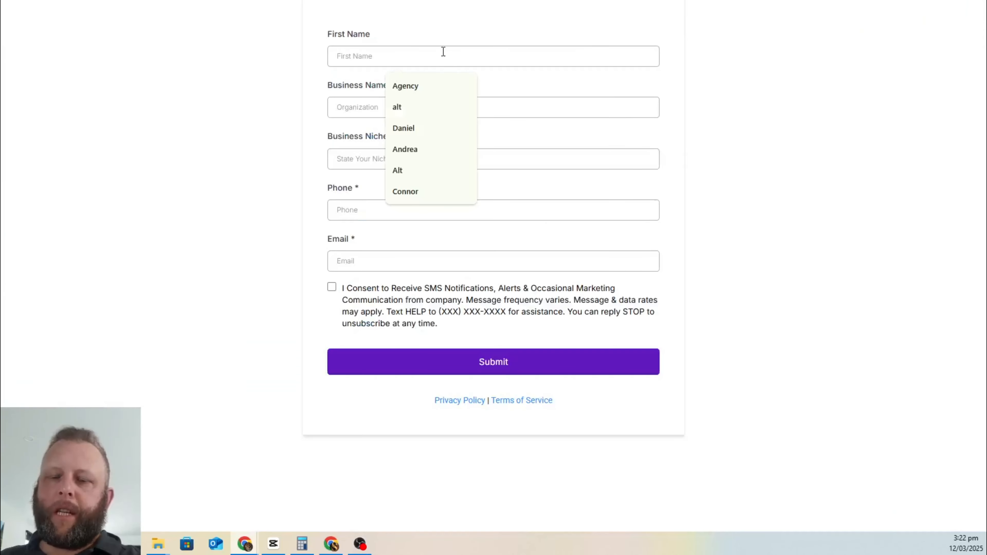
pyautogui.write('Da')
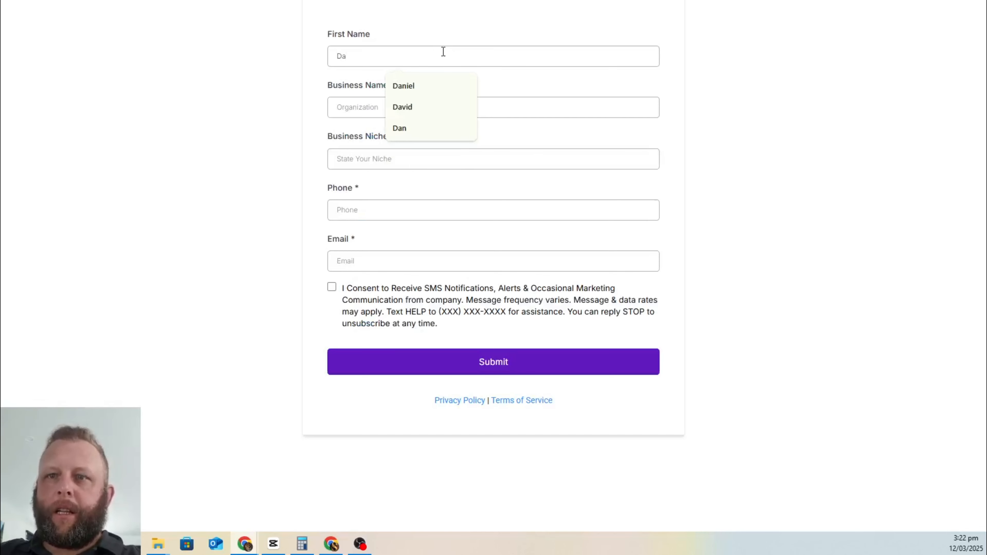
pyautogui.write('vi')
pyautogui.write('d')
pyautogui.press('Tab')
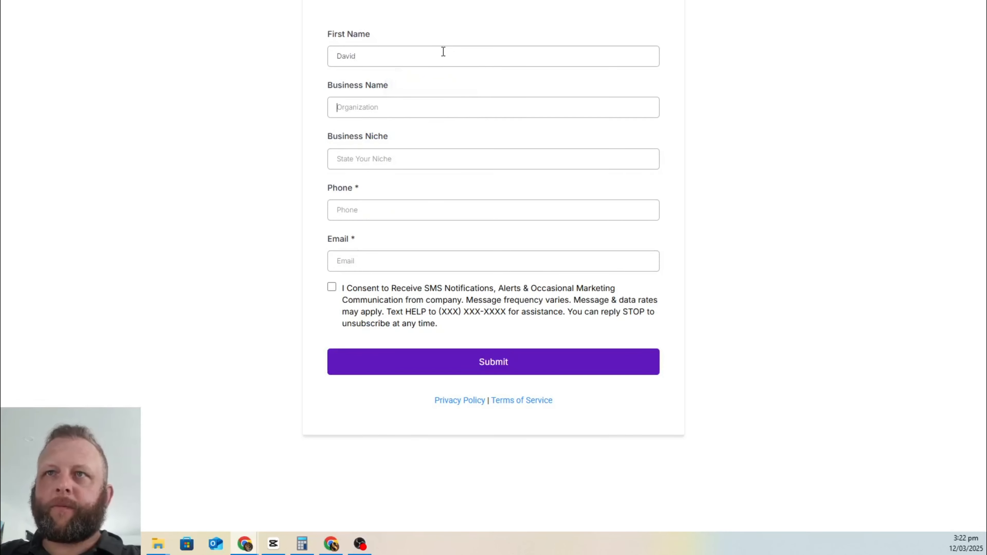
pyautogui.write('daiv')
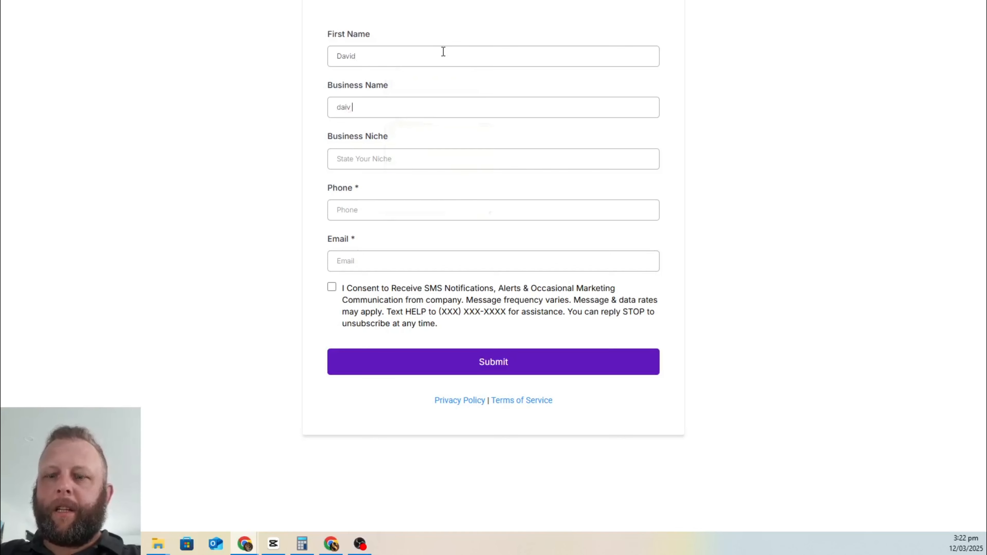
pyautogui.press('BackSpace')
pyautogui.press('BackSpace')
pyautogui.press('BackSpace')
pyautogui.press('BackSpace')
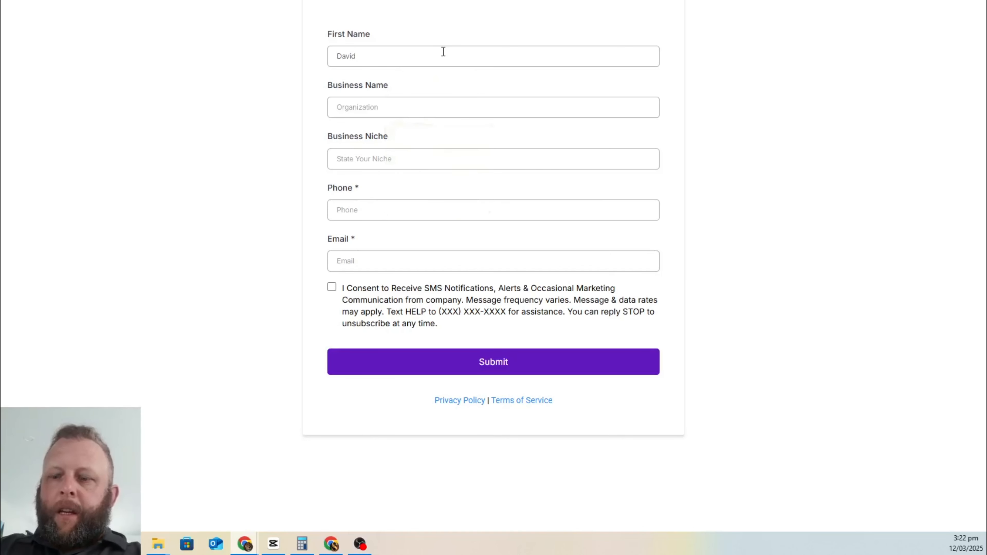
pyautogui.write('Gold Pl')
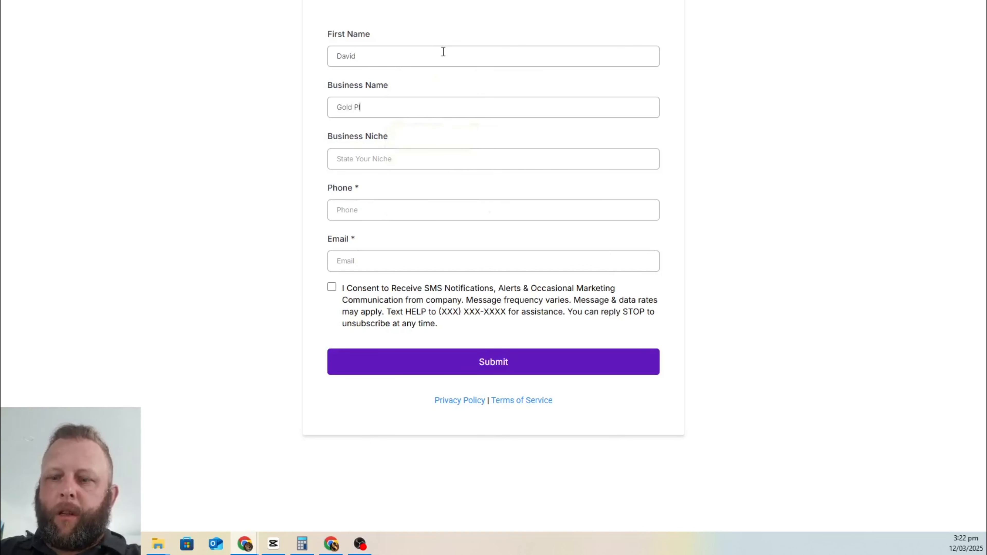
pyautogui.write('umbing')
pyautogui.write('pl')
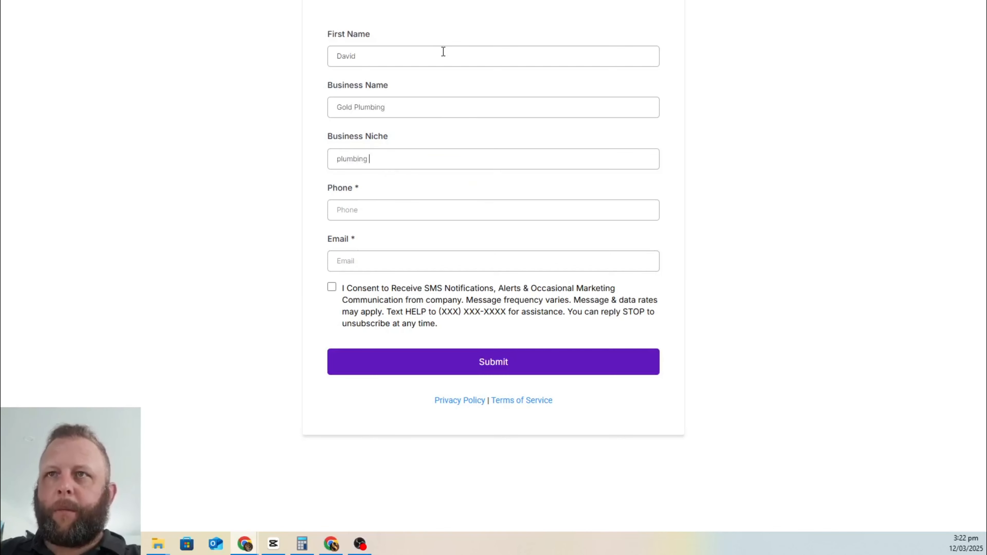
pyautogui.press('Tab')
pyautogui.write('02')
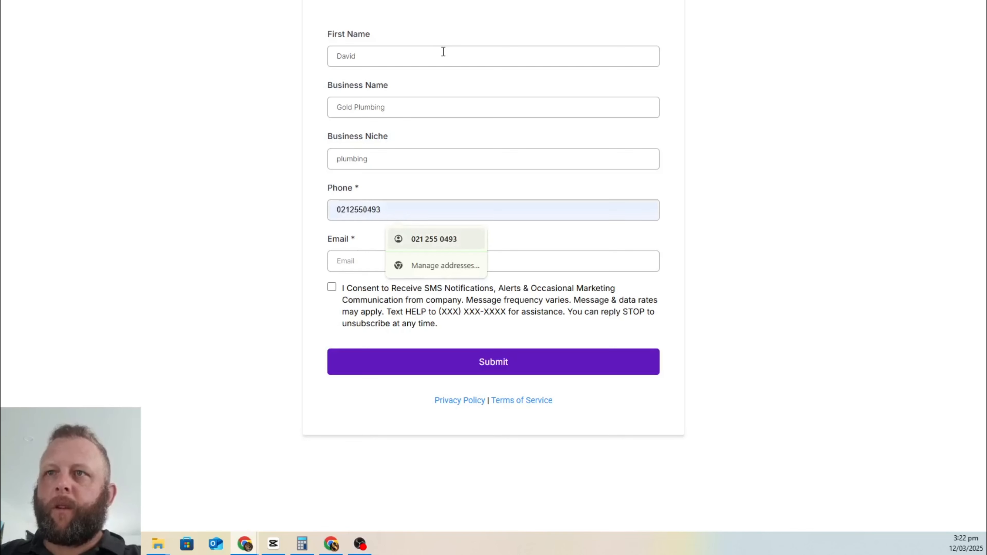
pyautogui.click(426, 239)
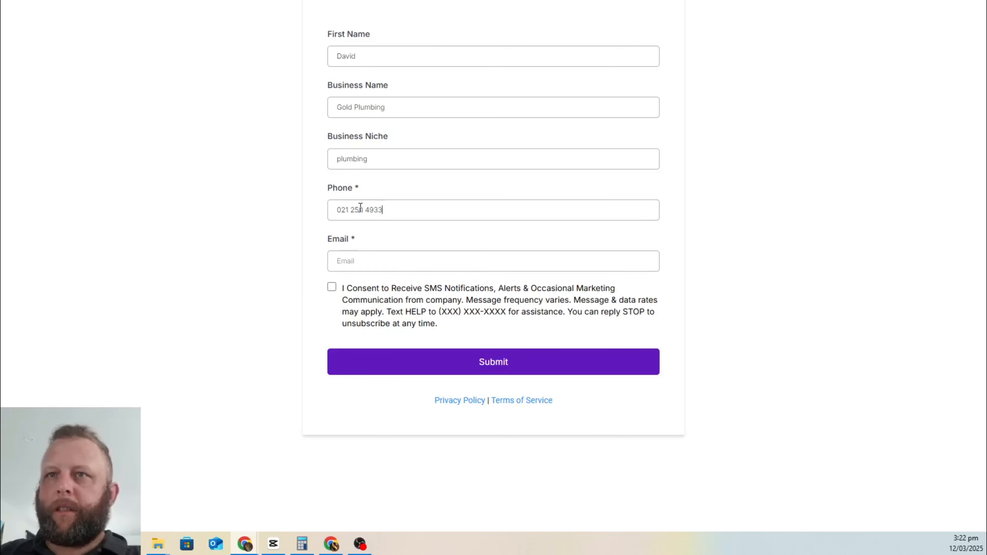
# Step: Add a saved email address, tick the SMS consent box, and submit the YT Demo Form
pyautogui.click(412, 260)
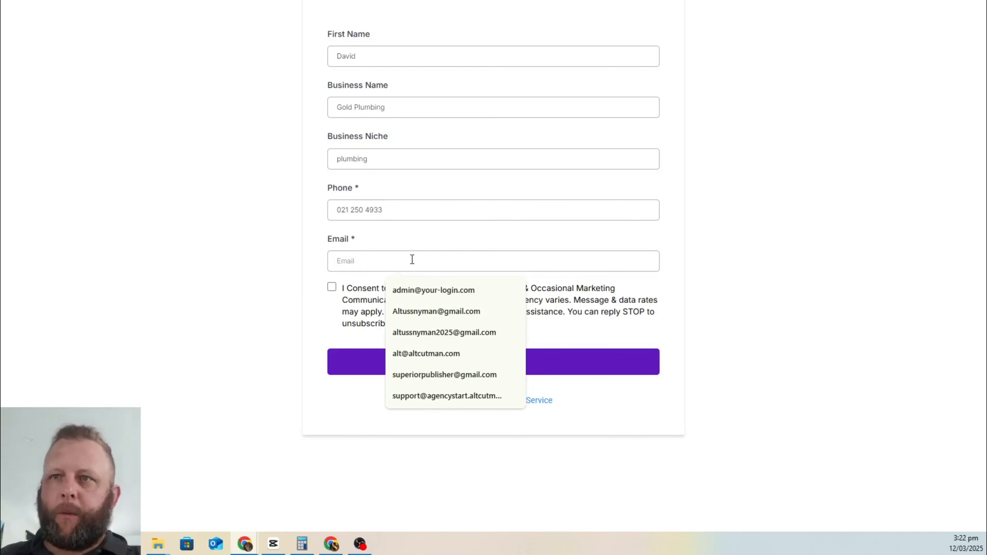
pyautogui.click(443, 373)
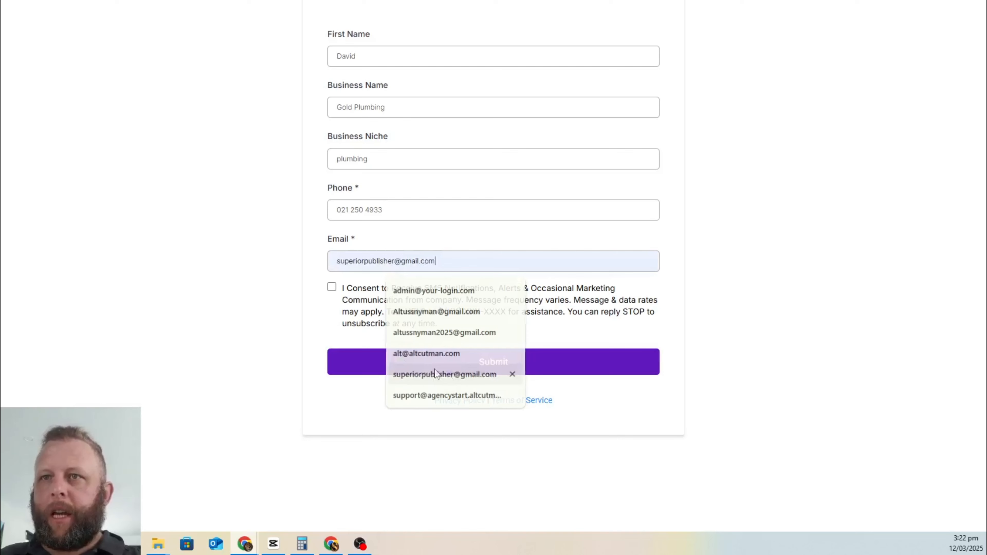
pyautogui.click(332, 288)
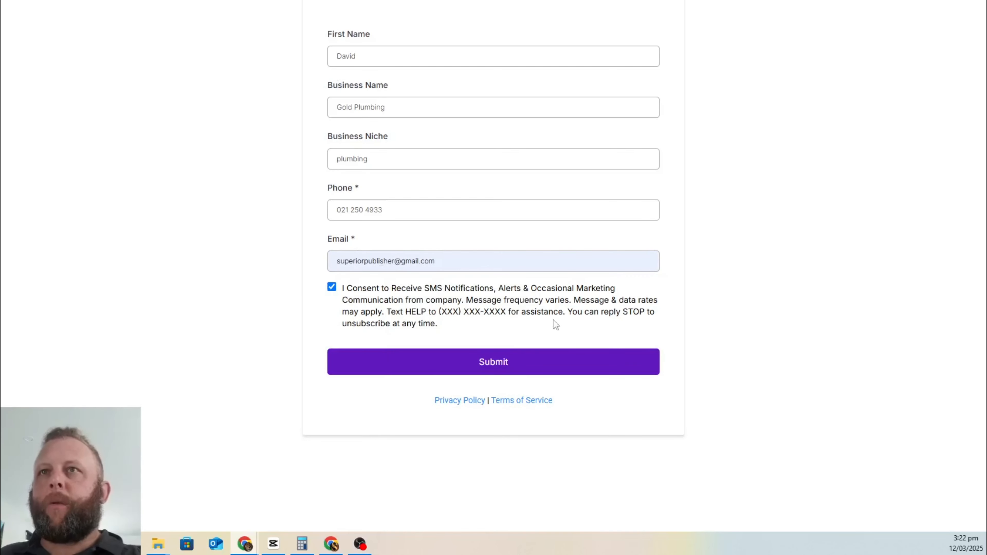
pyautogui.click(241, 1)
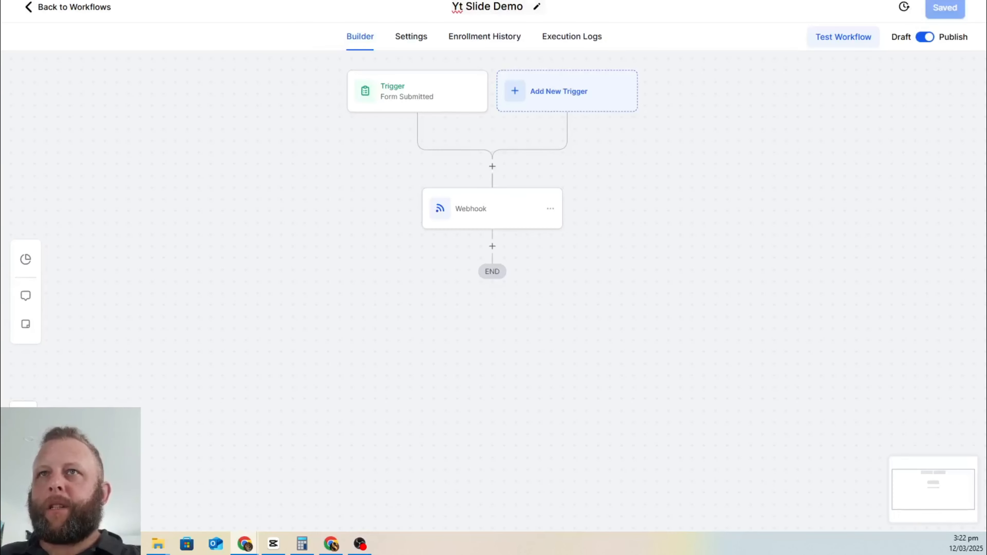
pyautogui.click(350, 1)
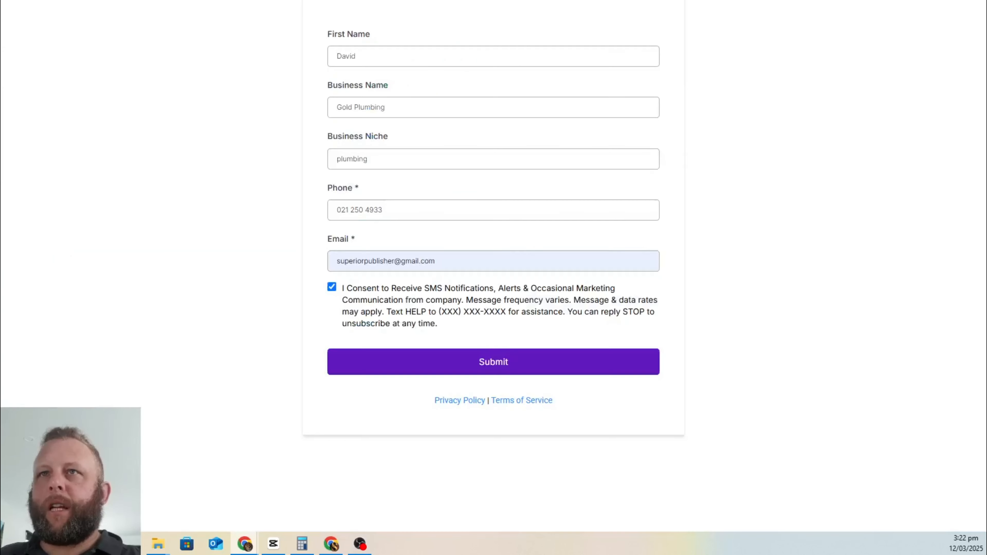
pyautogui.click(504, 362)
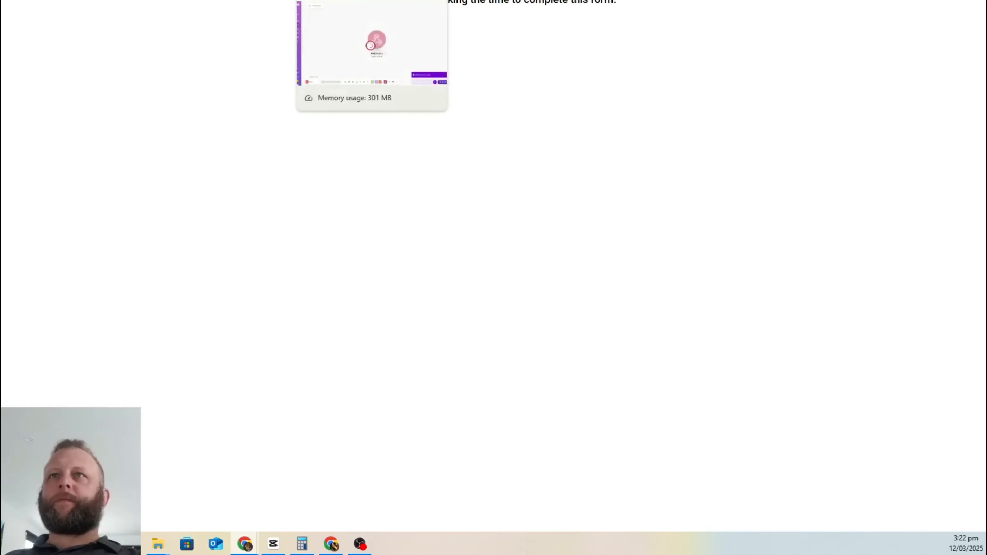
# Step: Switch to Make and check the webhook bundle's received contact id and email
pyautogui.click(357, 1)
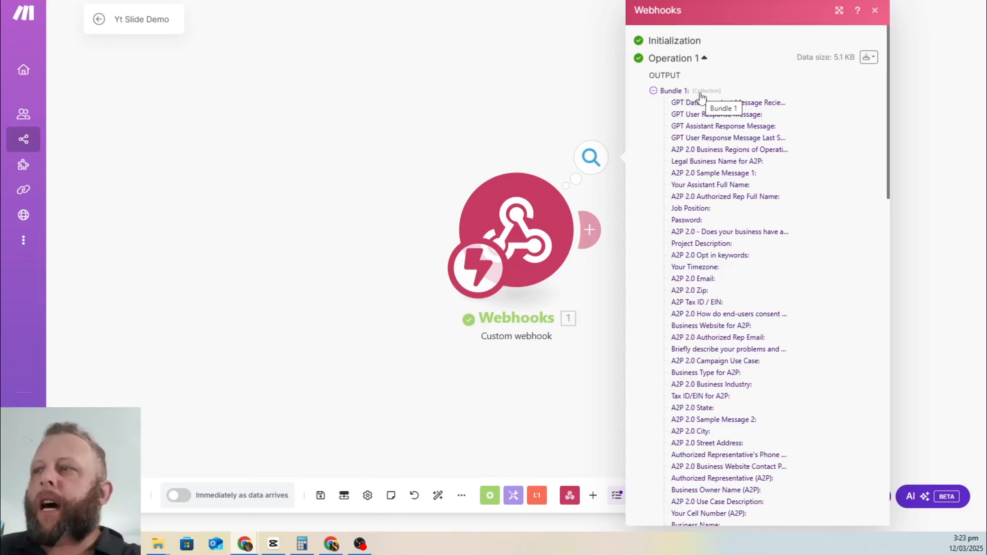
pyautogui.scroll(-10, 699, 104)
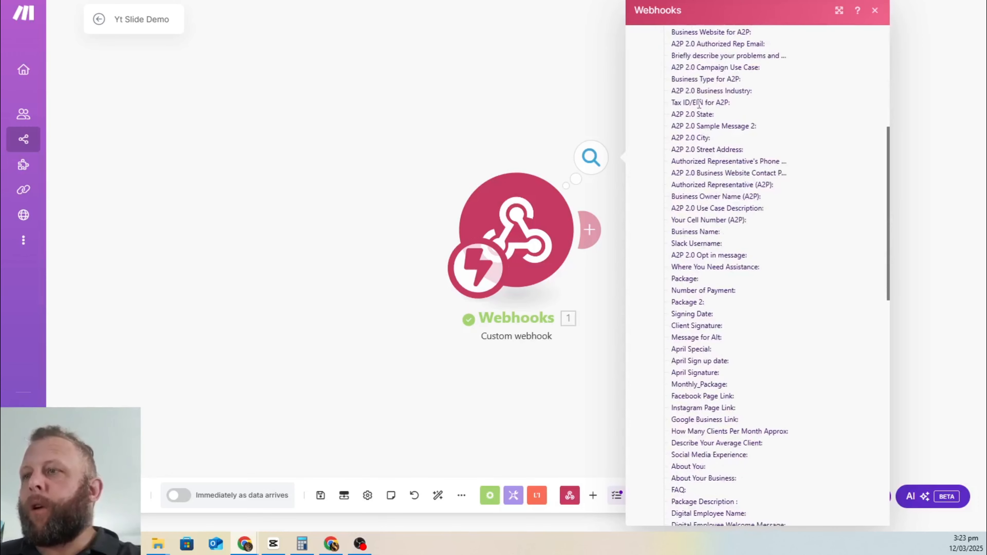
pyautogui.scroll(-10, 698, 110)
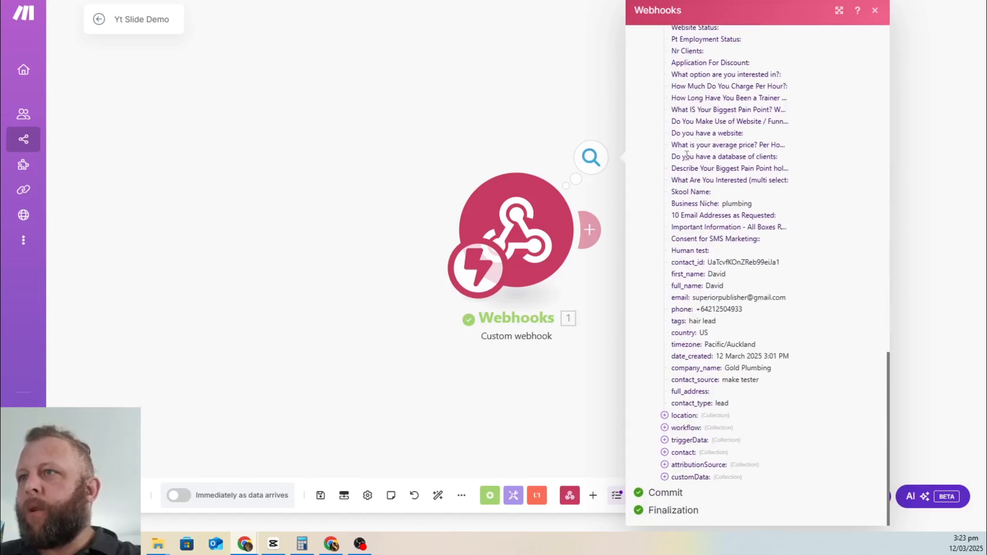
pyautogui.moveTo(671, 265); pyautogui.dragTo(807, 267)
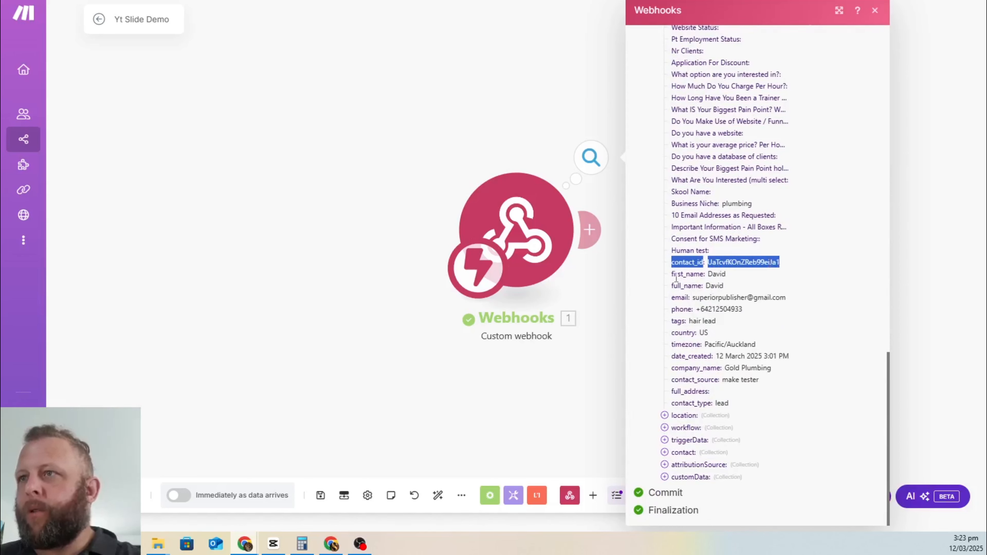
pyautogui.moveTo(676, 276); pyautogui.dragTo(719, 309)
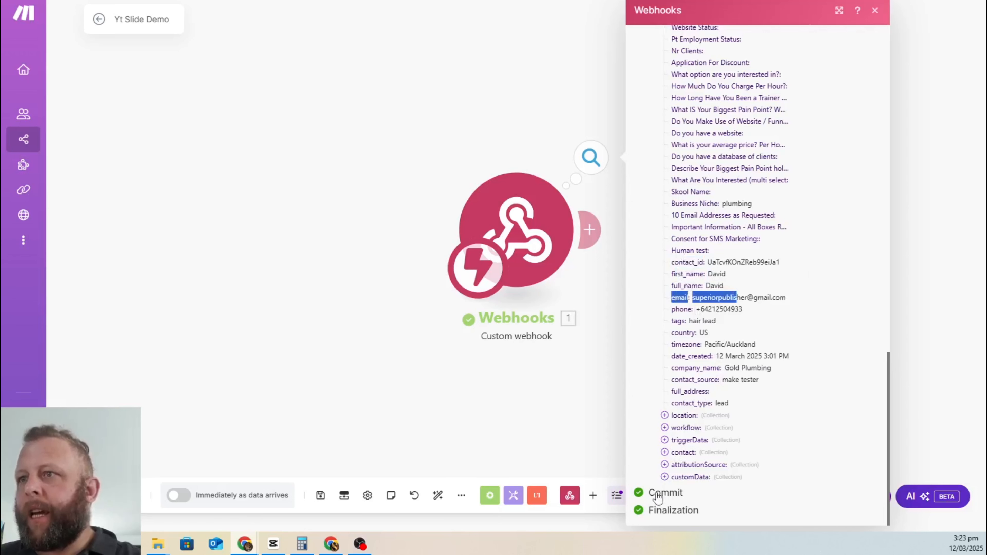
# Step: Expand customData to confirm contact name, business name and niche plumbing, then view the Presentation scenario
pyautogui.click(664, 476)
pyautogui.scroll(-1, 779, 363)
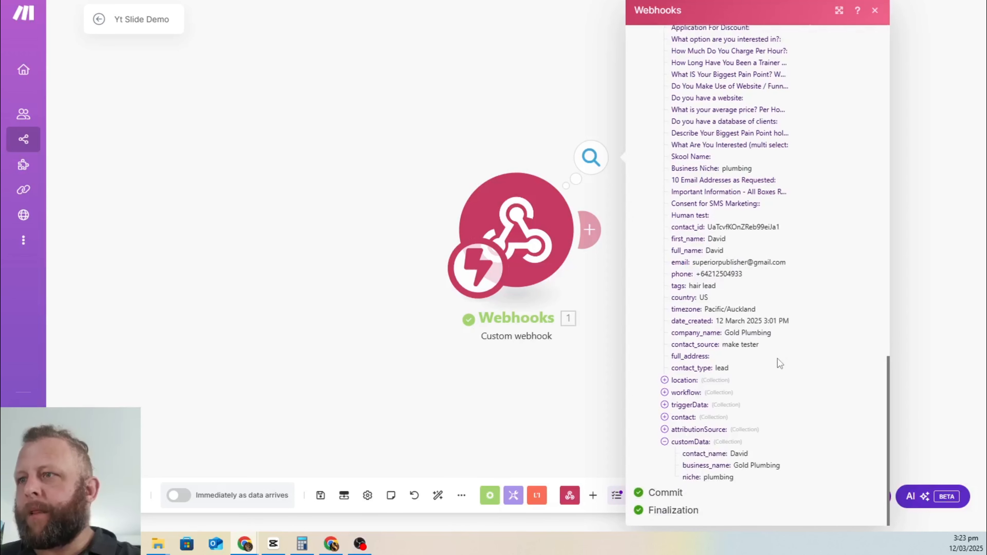
pyautogui.moveTo(682, 455); pyautogui.dragTo(772, 466)
pyautogui.moveTo(689, 477); pyautogui.dragTo(822, 463)
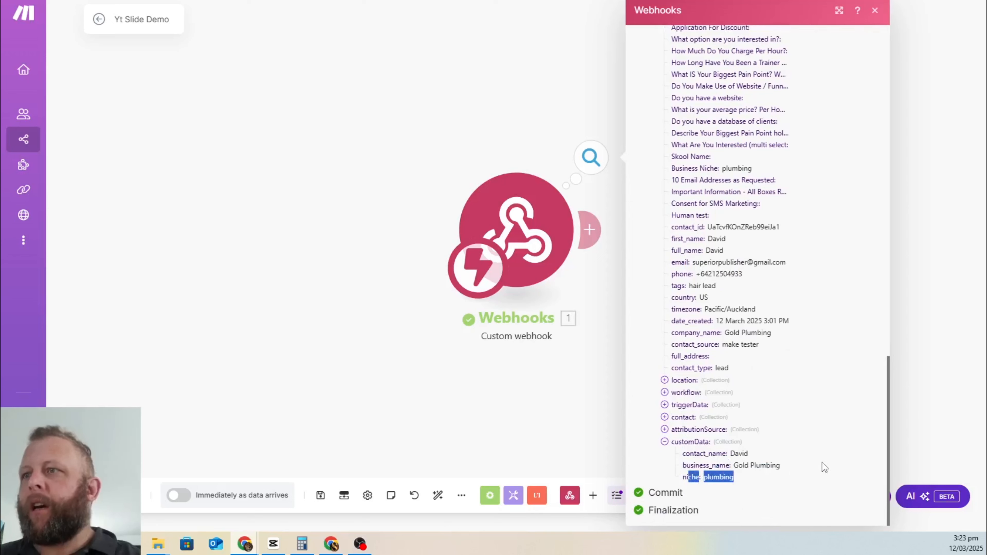
pyautogui.click(818, 393)
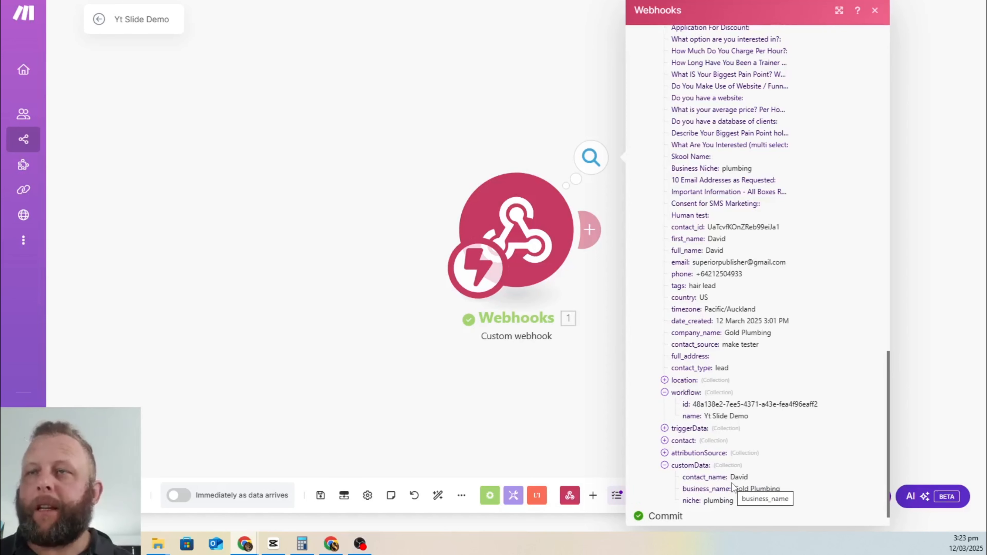
pyautogui.click(228, 196)
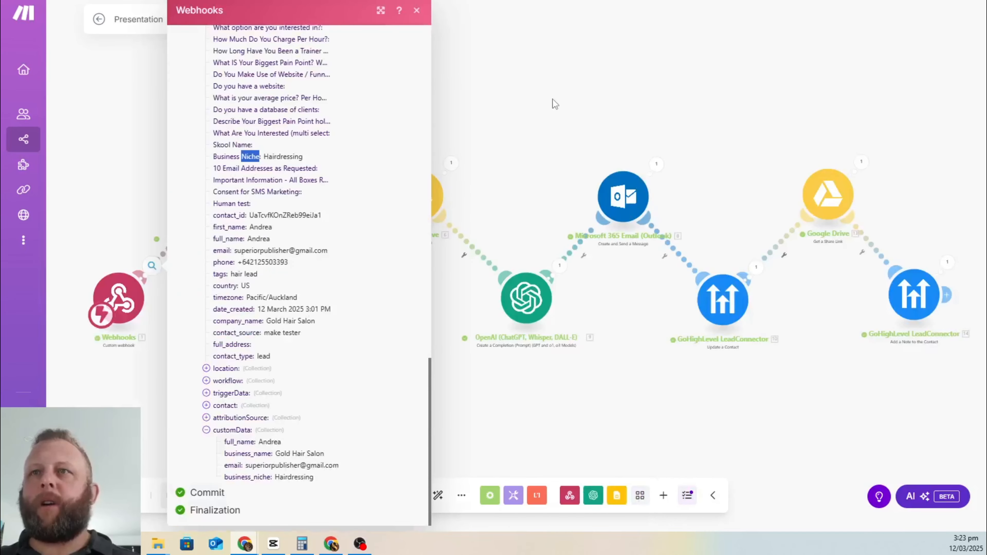
pyautogui.click(551, 99)
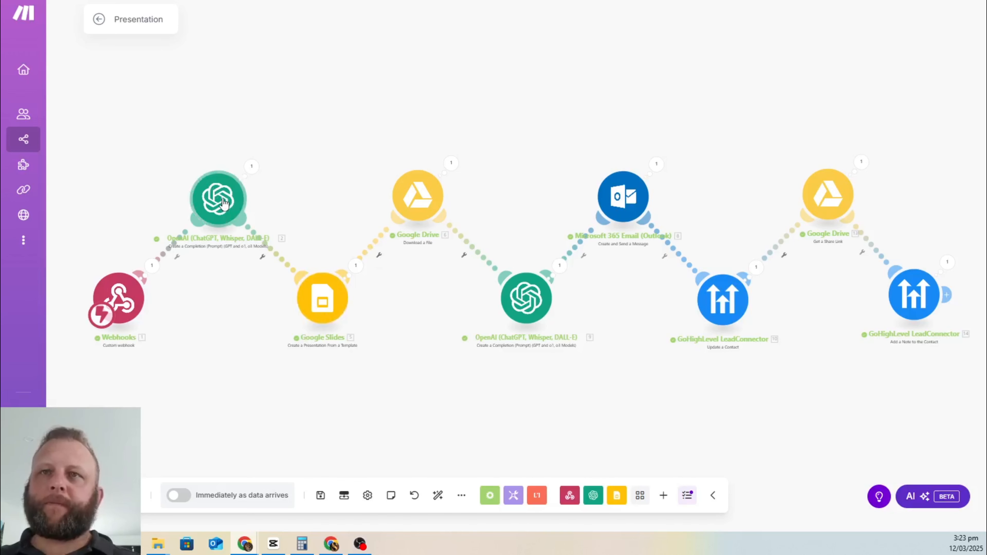
# Step: Search 'platform openai' in a new Chrome tab and open the OpenAI API Overview page
pyautogui.hotkey('ctrl', 't')
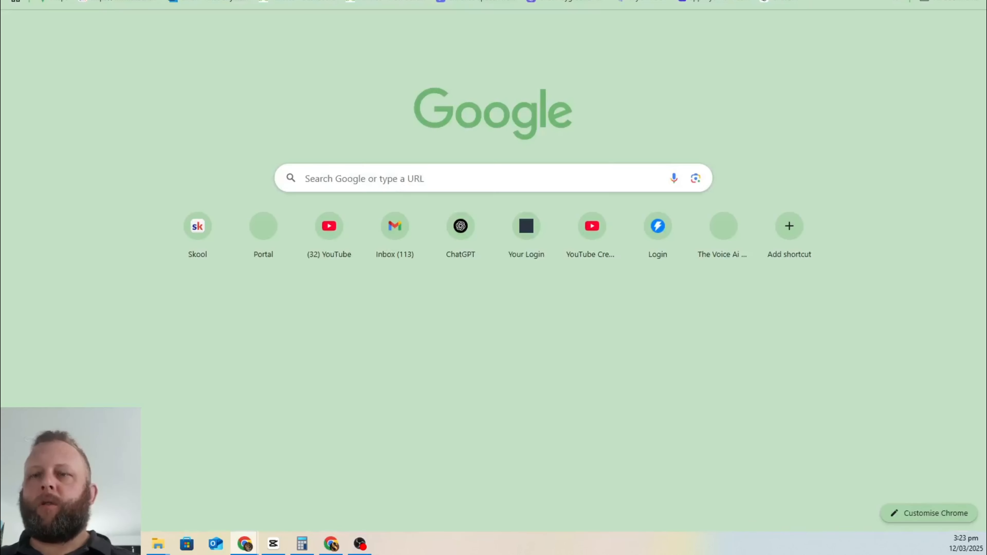
pyautogui.write('open')
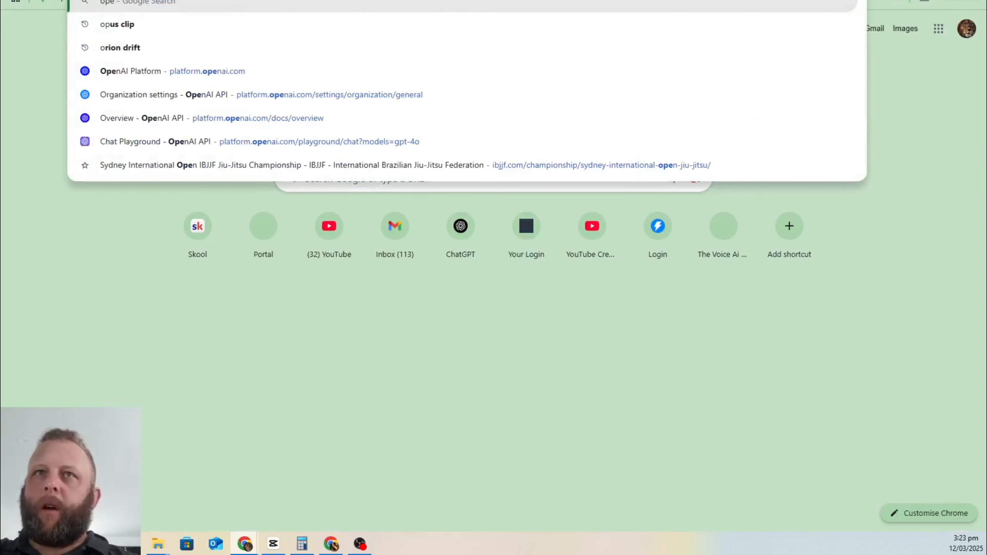
pyautogui.press('BackSpace')
pyautogui.press('BackSpace')
pyautogui.press('BackSpace')
pyautogui.press('BackSpace')
pyautogui.write('palt')
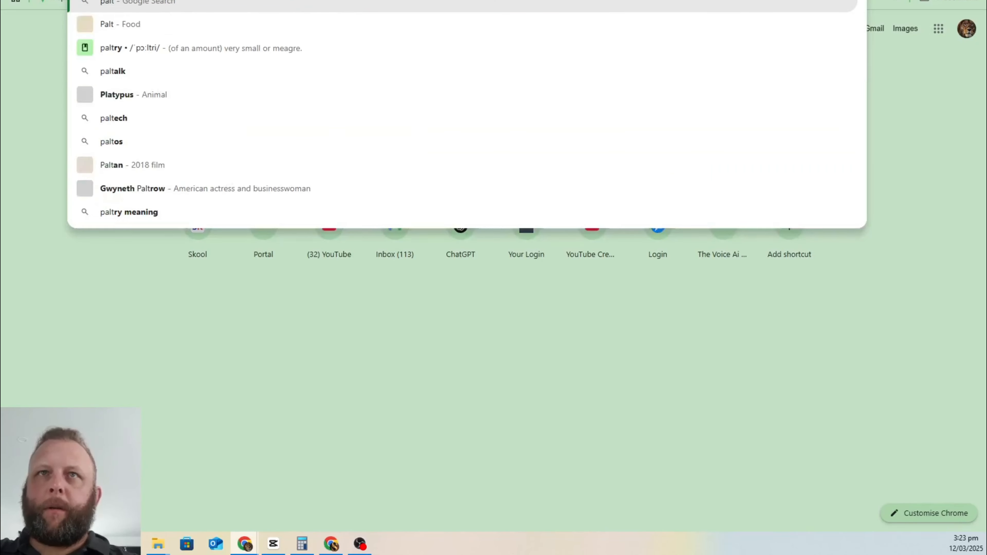
pyautogui.write('form')
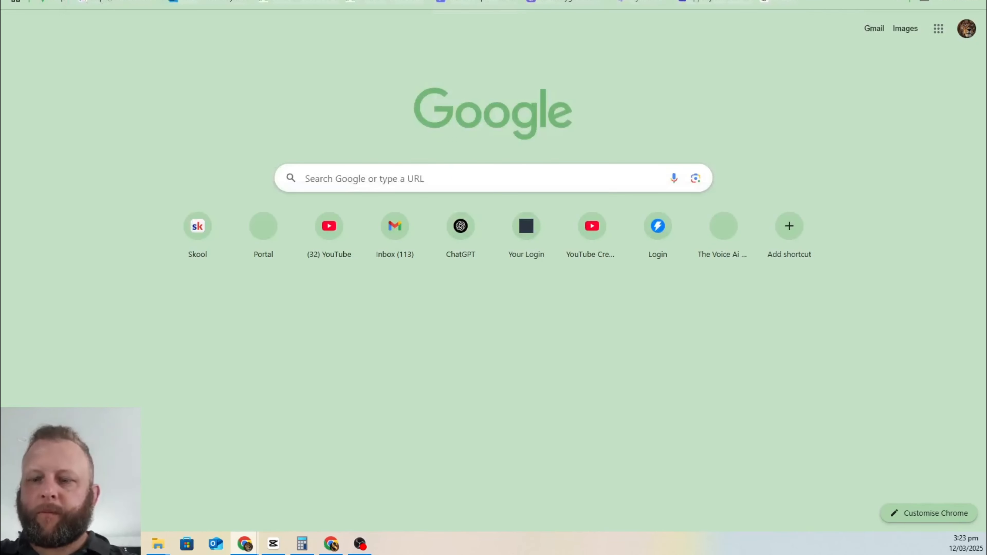
pyautogui.write(' openai')
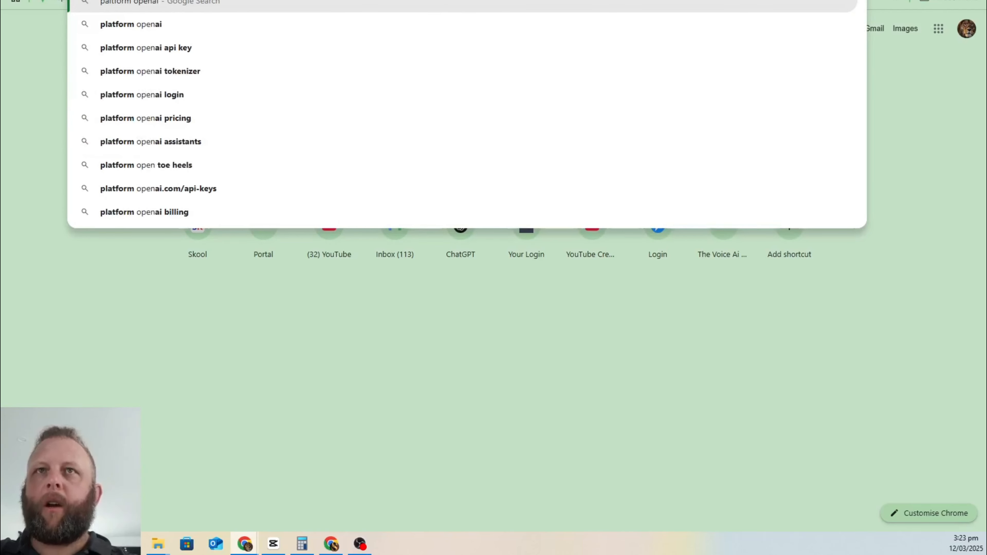
pyautogui.press('Return')
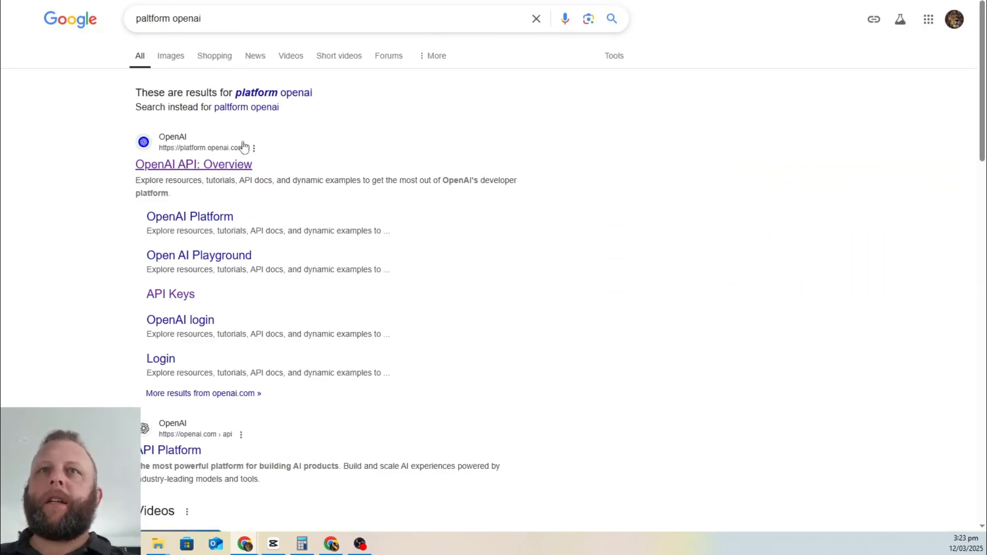
pyautogui.click(219, 168)
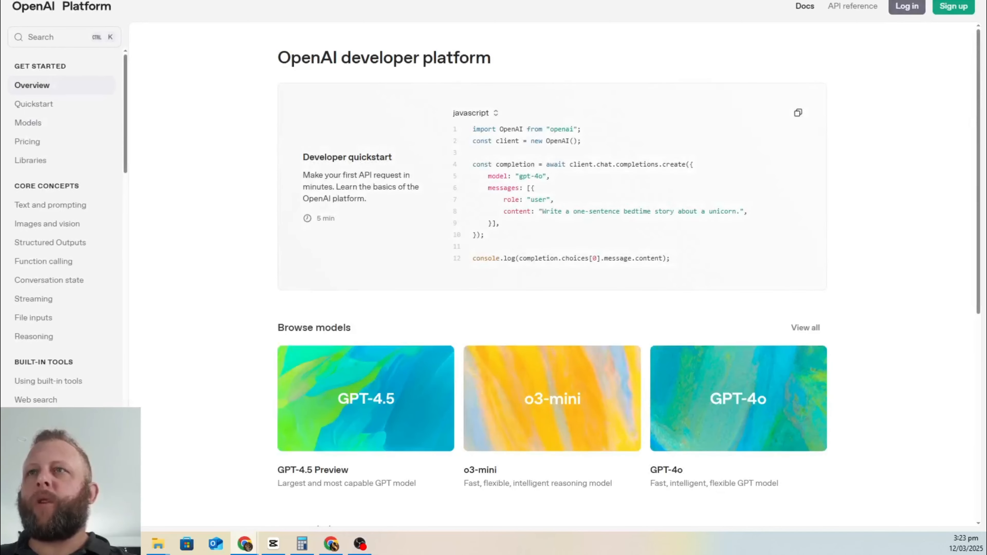
# Step: Sign in with Google and review the organization's API keys and $14.67 billing credit
pyautogui.click(906, 6)
pyautogui.click(530, 268)
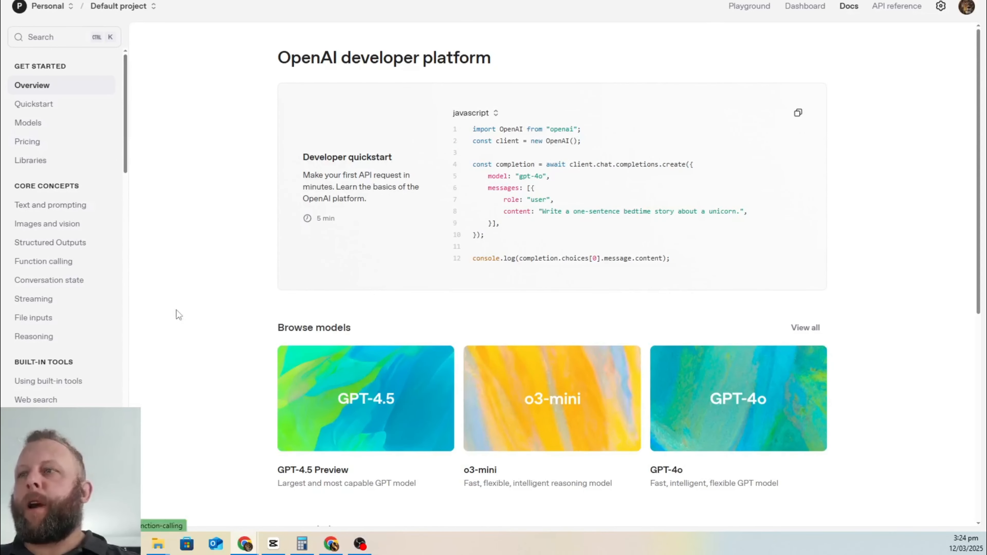
pyautogui.click(940, 6)
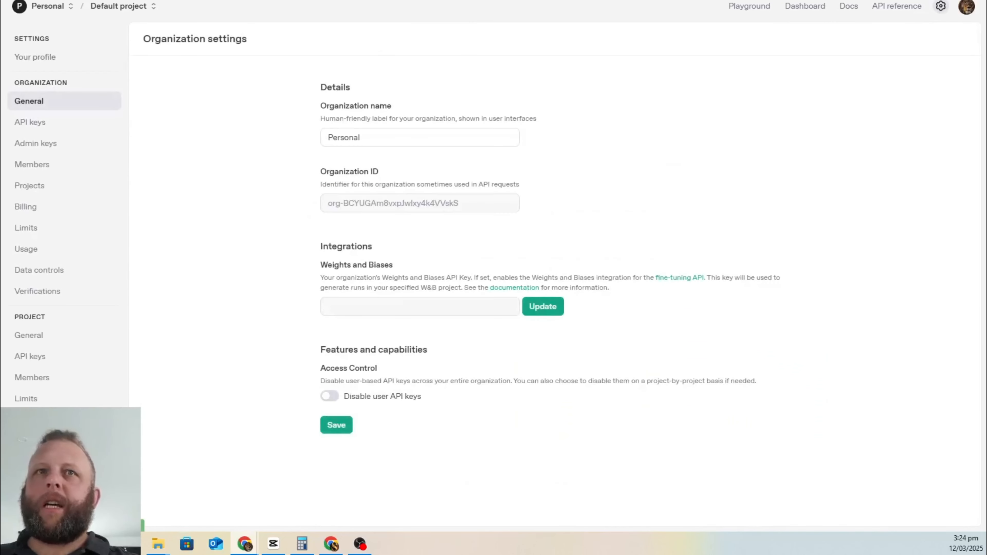
pyautogui.click(42, 124)
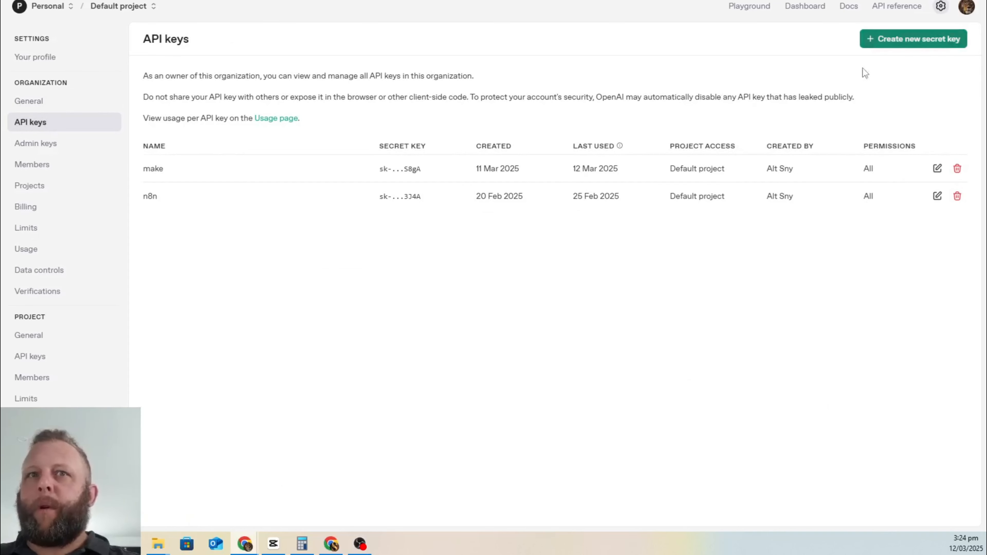
pyautogui.click(58, 214)
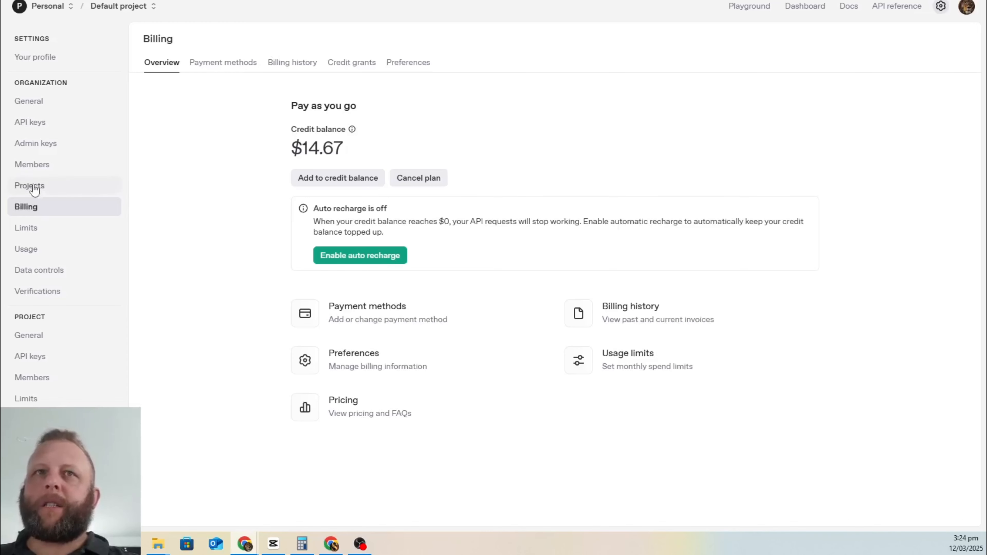
pyautogui.click(32, 122)
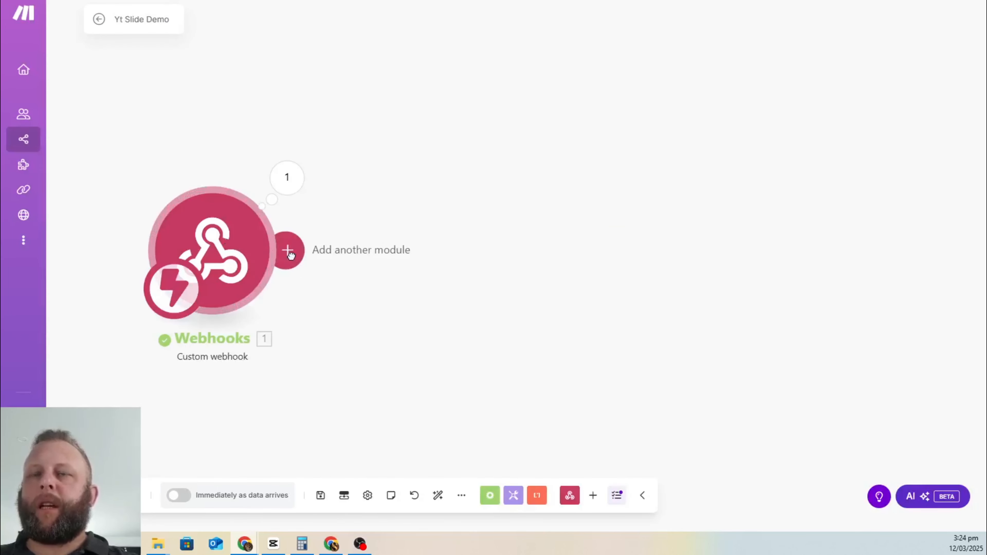
# Step: Add an OpenAI 'Create a Completion' module after the Custom webhook via the openai app search
pyautogui.click(288, 251)
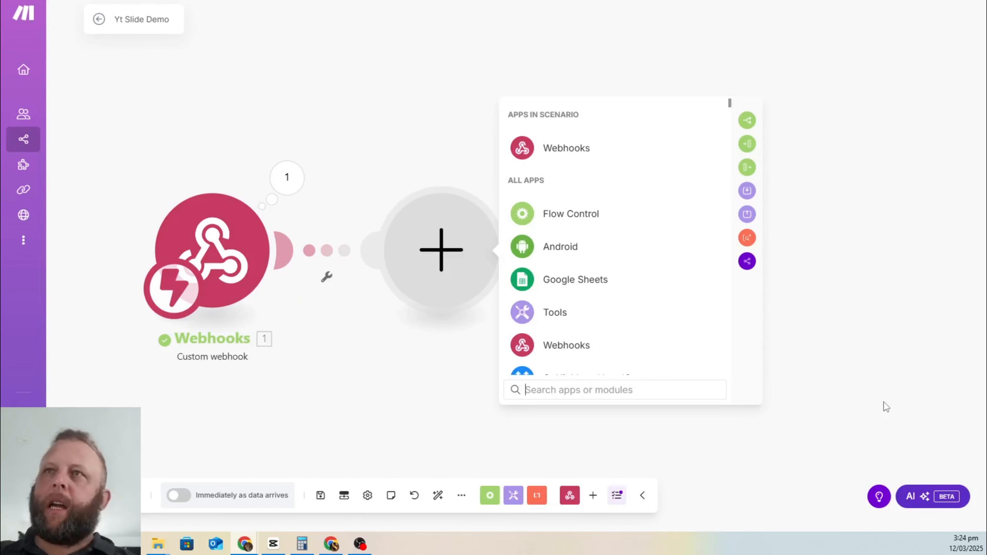
pyautogui.write('chat')
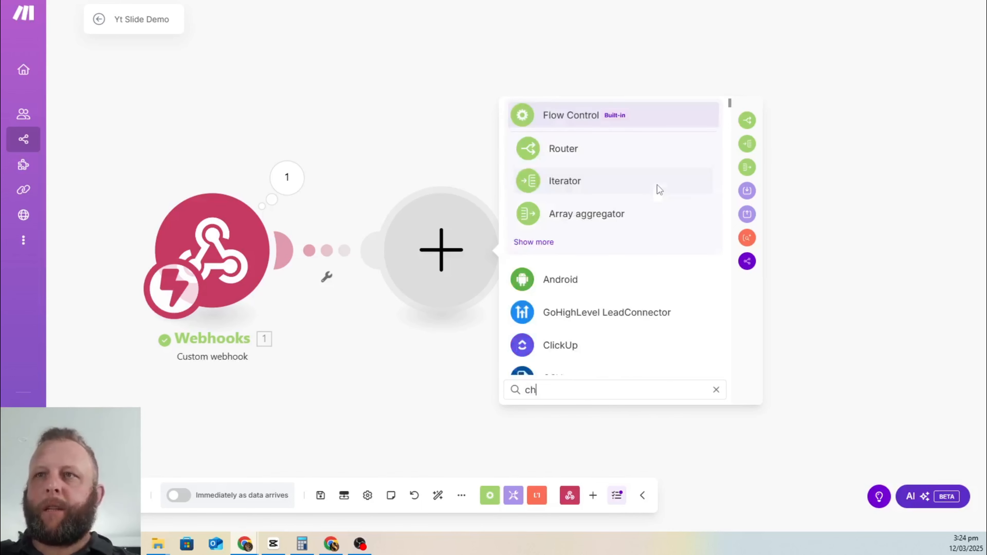
pyautogui.press('BackSpace')
pyautogui.press('BackSpace')
pyautogui.press('BackSpace')
pyautogui.press('BackSpace')
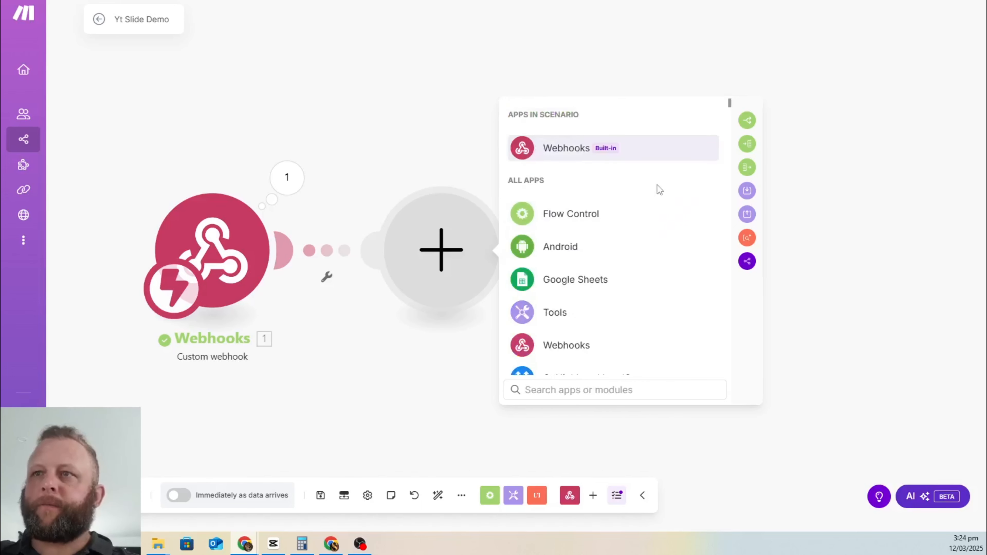
pyautogui.write('openai')
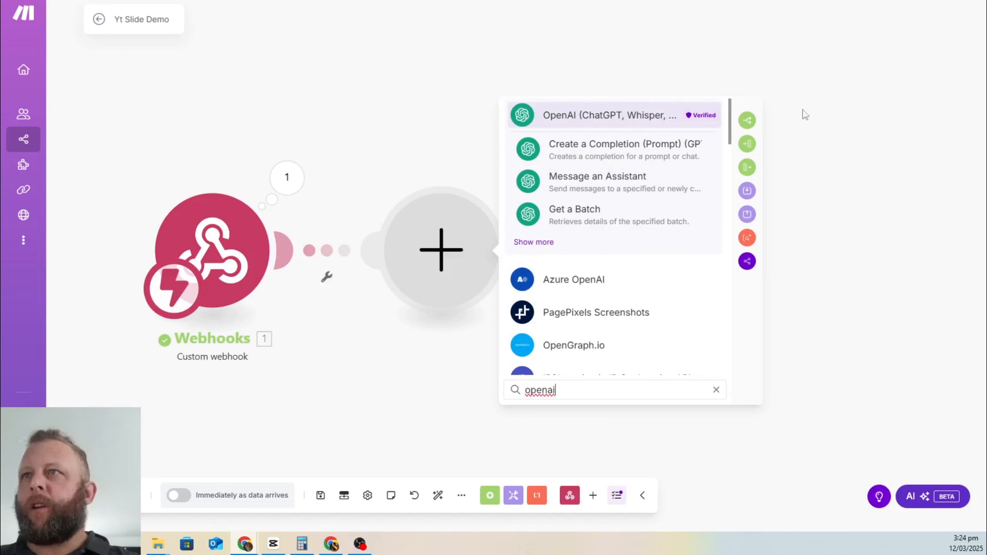
pyautogui.click(534, 242)
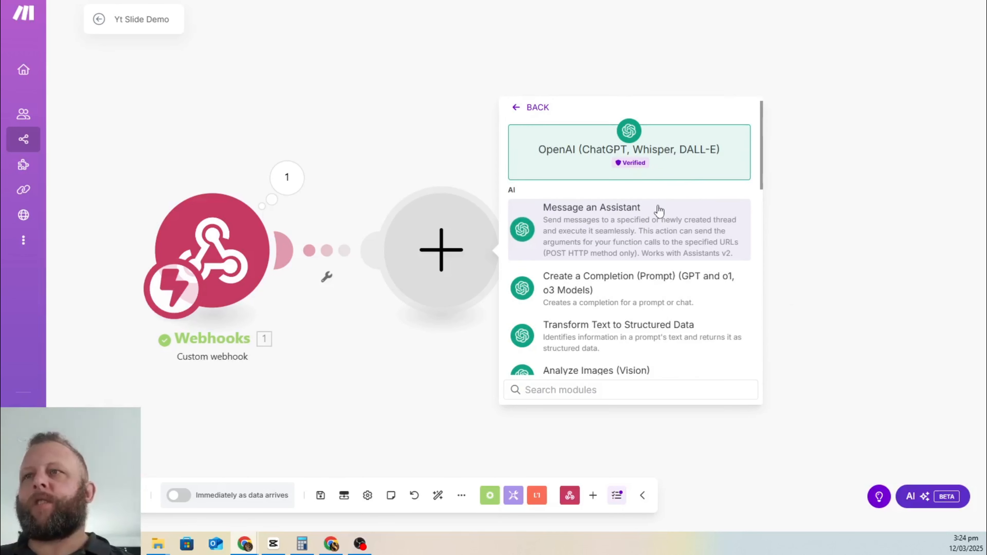
pyautogui.scroll(-3, 659, 210)
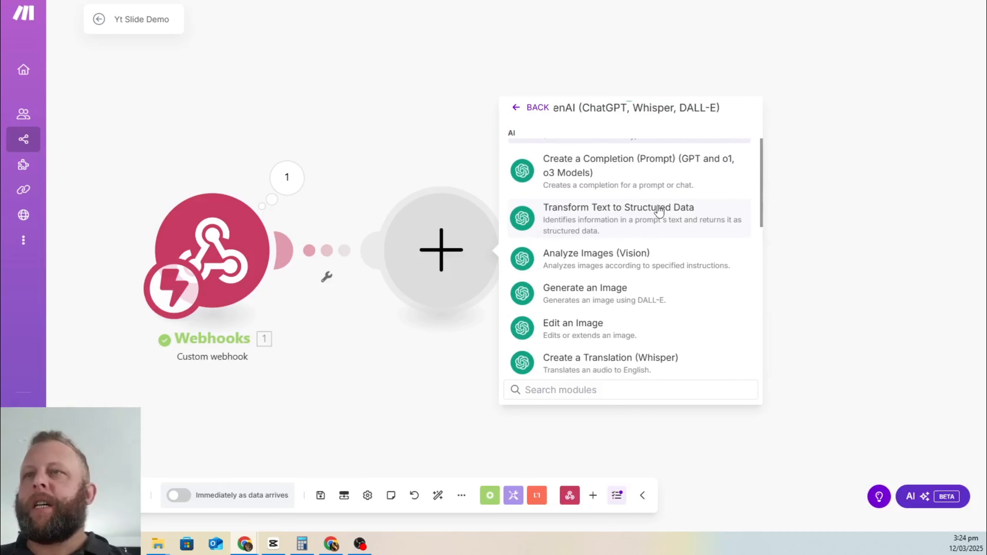
pyautogui.scroll(3, 659, 210)
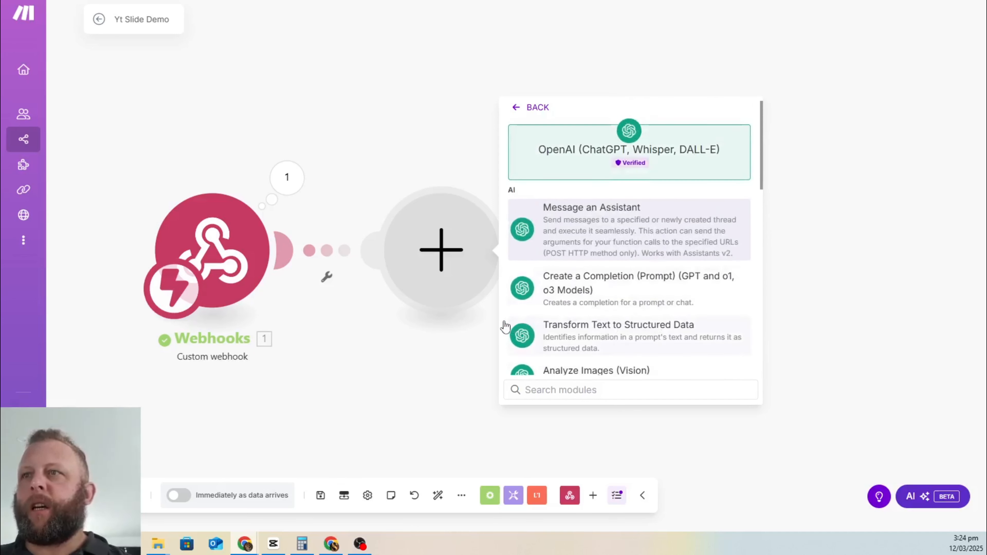
pyautogui.click(591, 291)
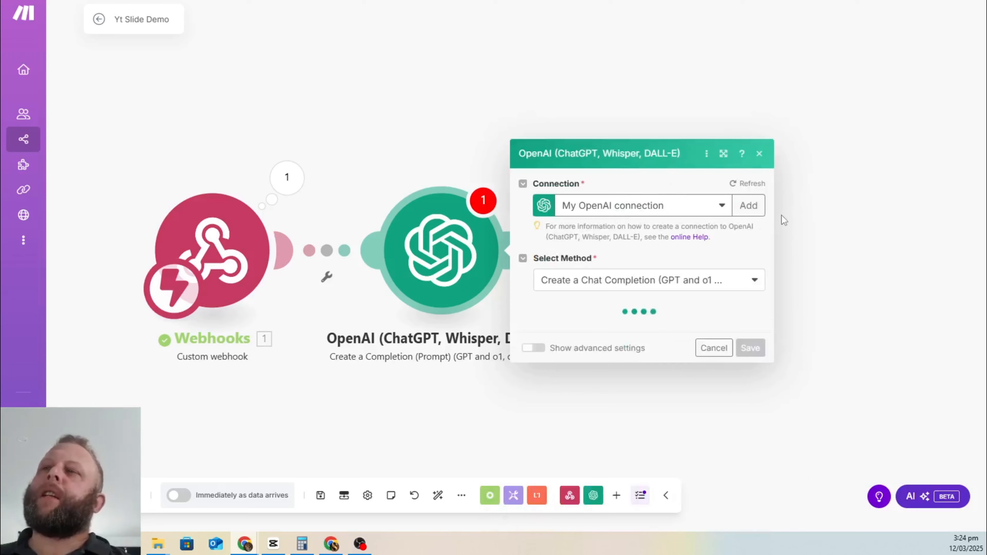
# Step: Use the existing 'working' OpenAI connection instead of creating a new one
pyautogui.click(742, 100)
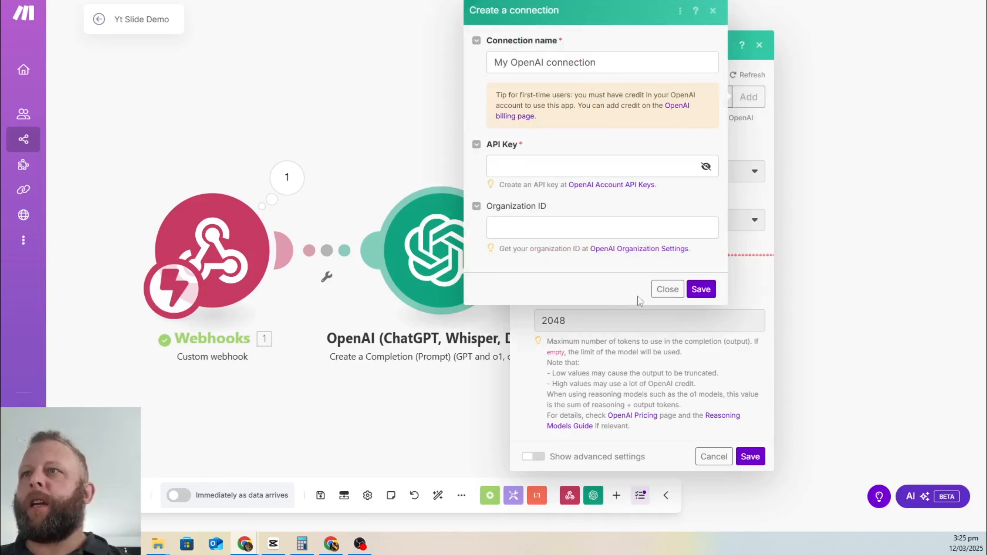
pyautogui.click(667, 290)
pyautogui.click(716, 98)
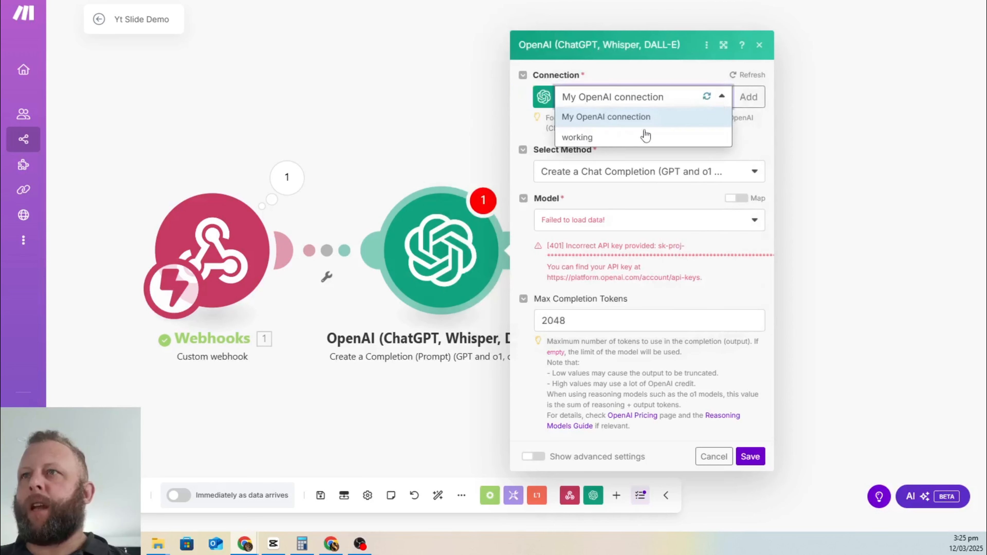
pyautogui.click(630, 140)
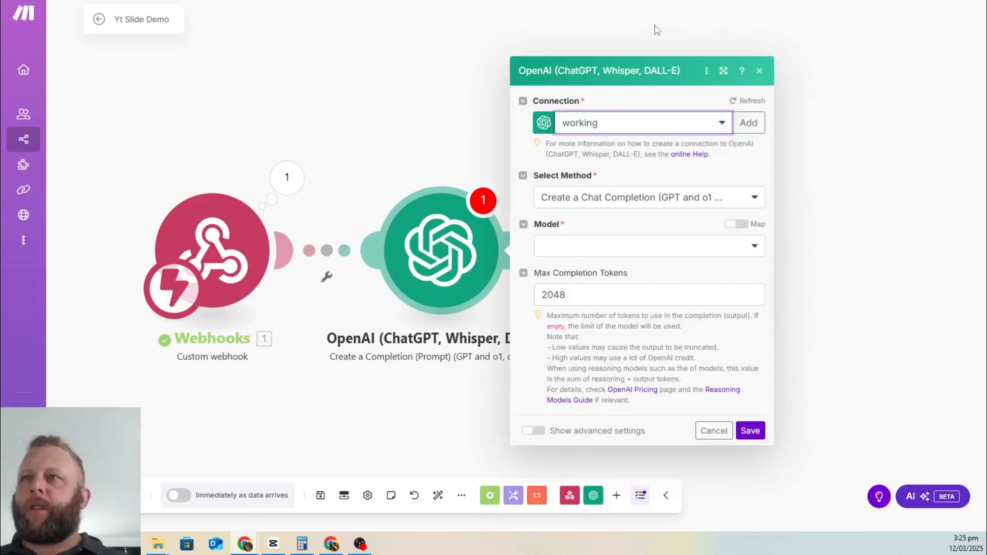
# Step: Keep Create a Chat Completion as the method and choose the gpt-4o-mini model
pyautogui.click(704, 206)
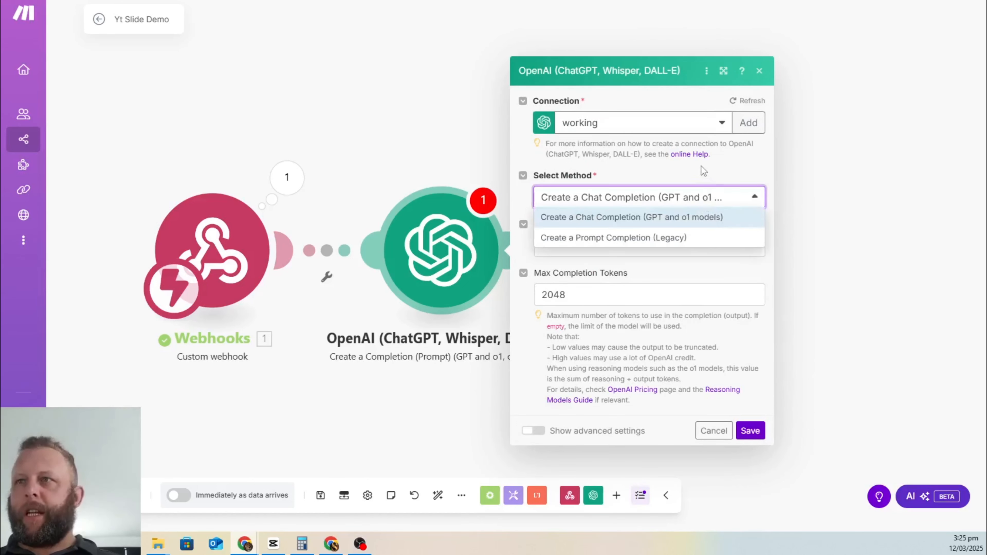
pyautogui.click(698, 202)
pyautogui.click(684, 244)
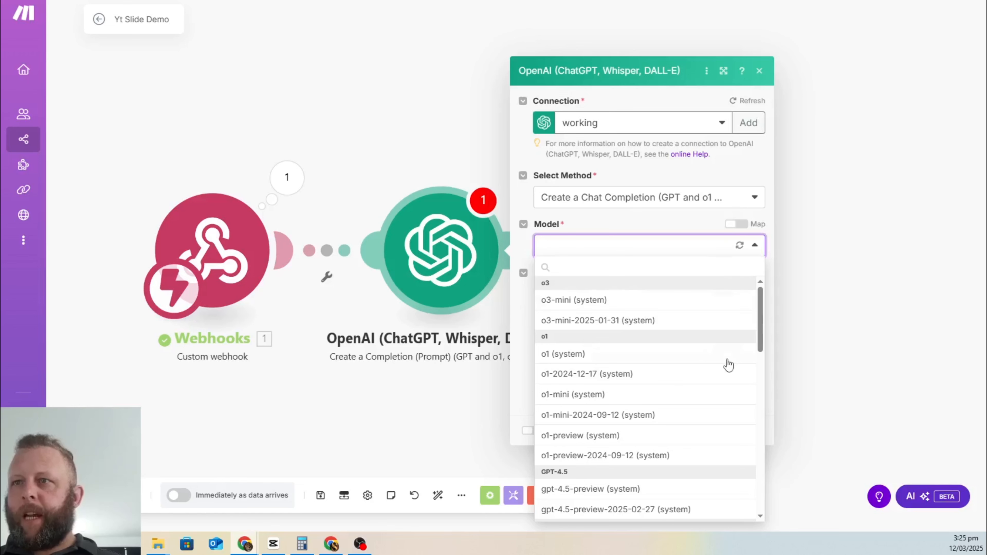
pyautogui.scroll(-3, 690, 315)
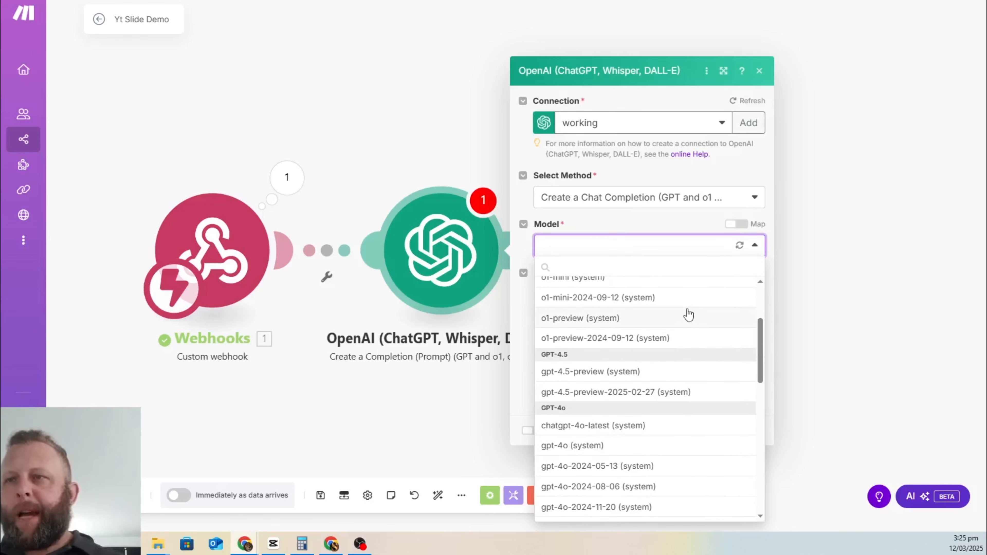
pyautogui.scroll(-6, 684, 338)
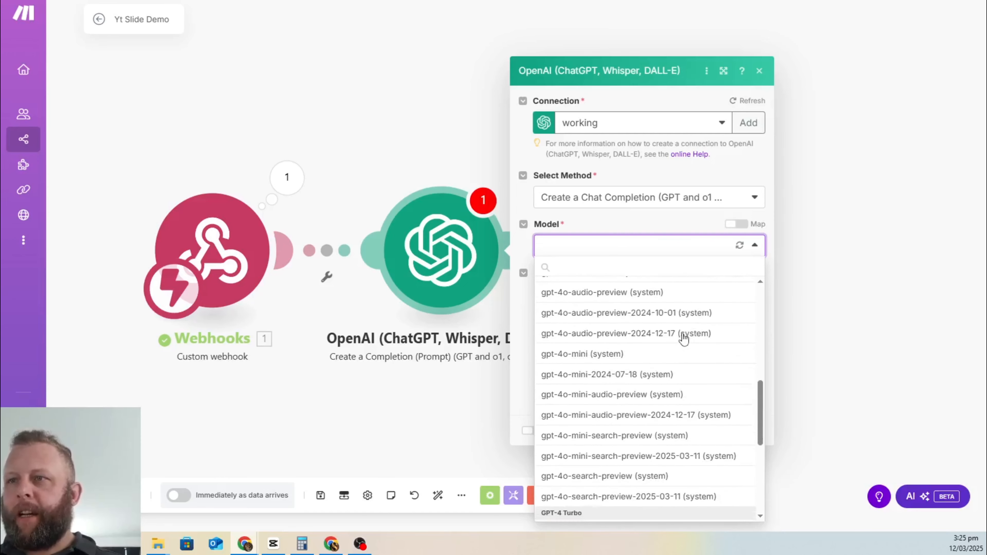
pyautogui.click(642, 354)
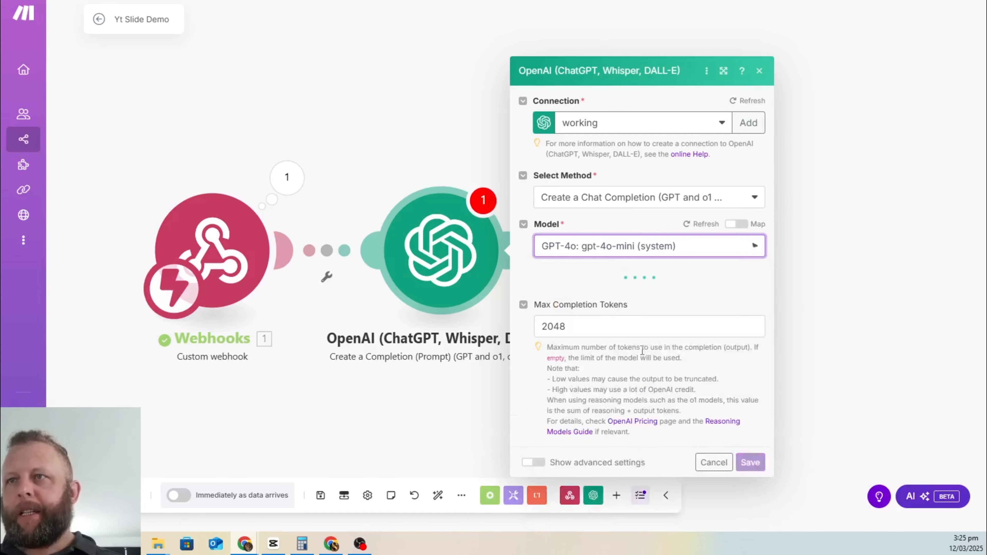
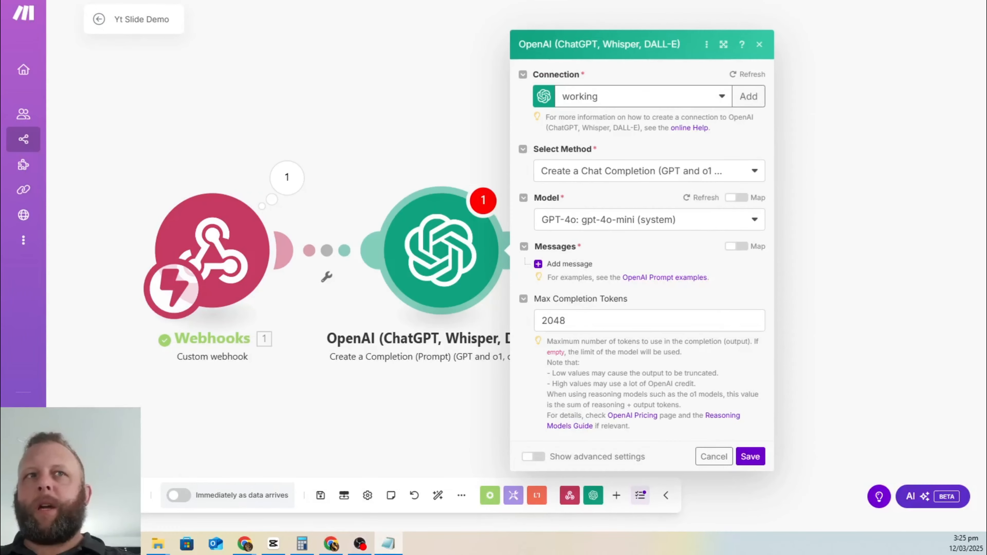
# Step: Add a Developer / System first message, then open the Presentation scenario's OpenAI module
pyautogui.click(567, 263)
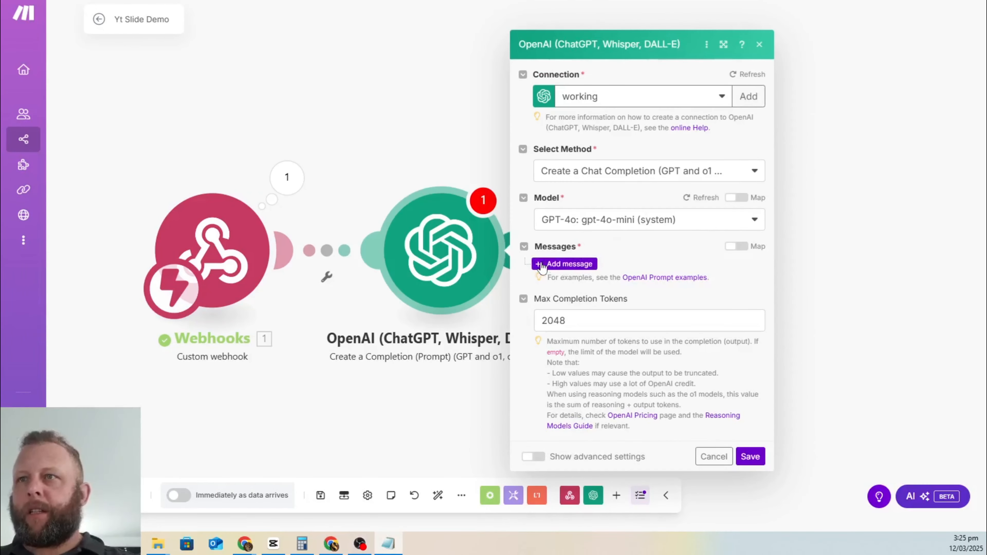
pyautogui.click(680, 272)
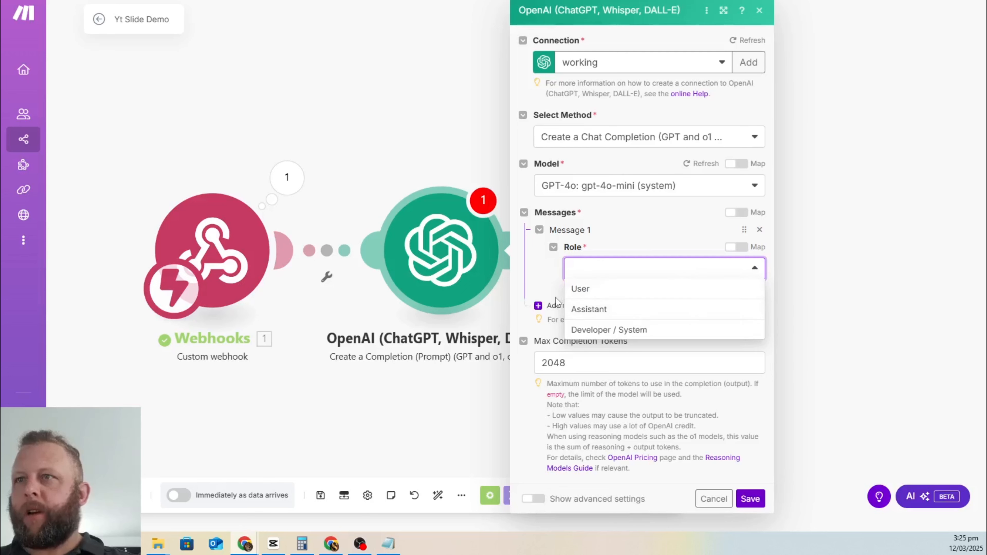
pyautogui.click(626, 314)
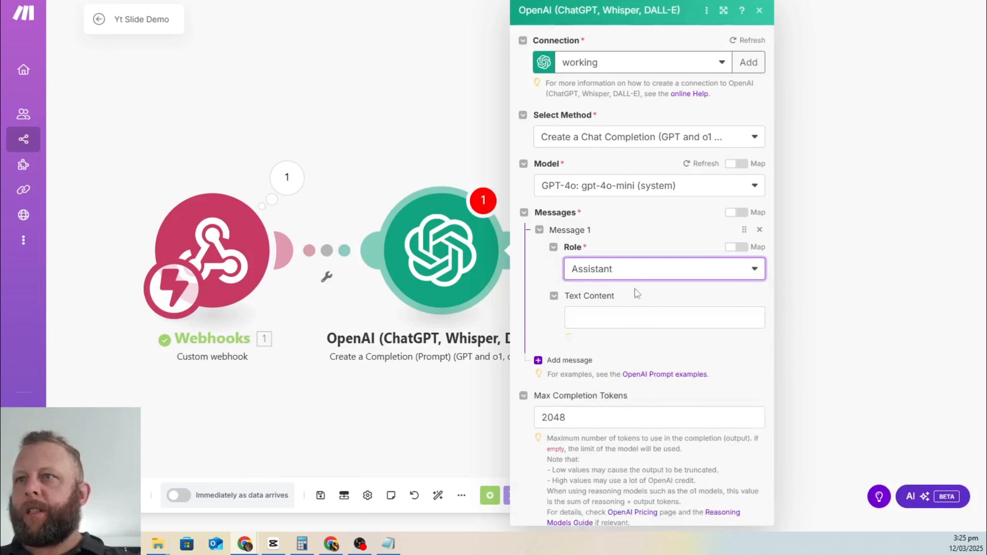
pyautogui.click(649, 273)
pyautogui.click(645, 329)
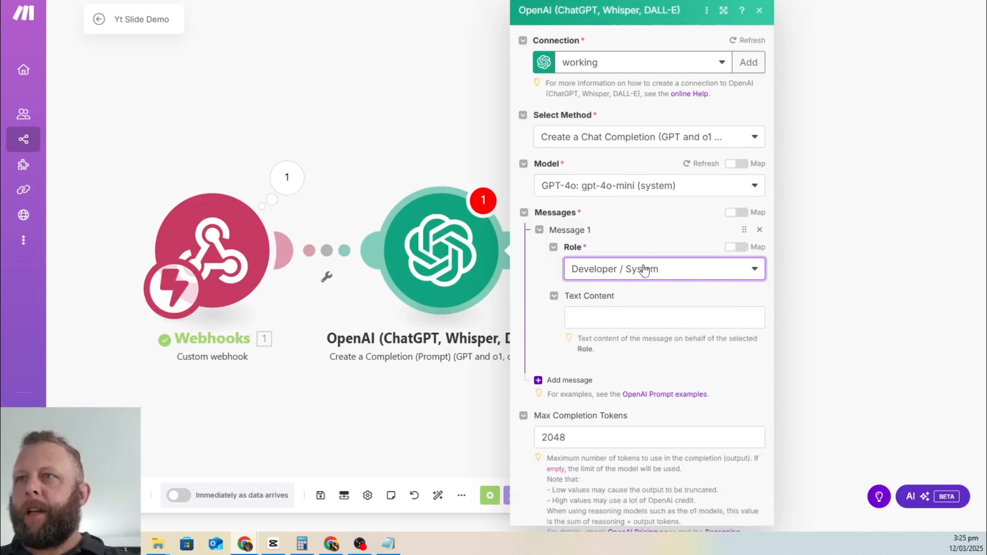
pyautogui.click(643, 268)
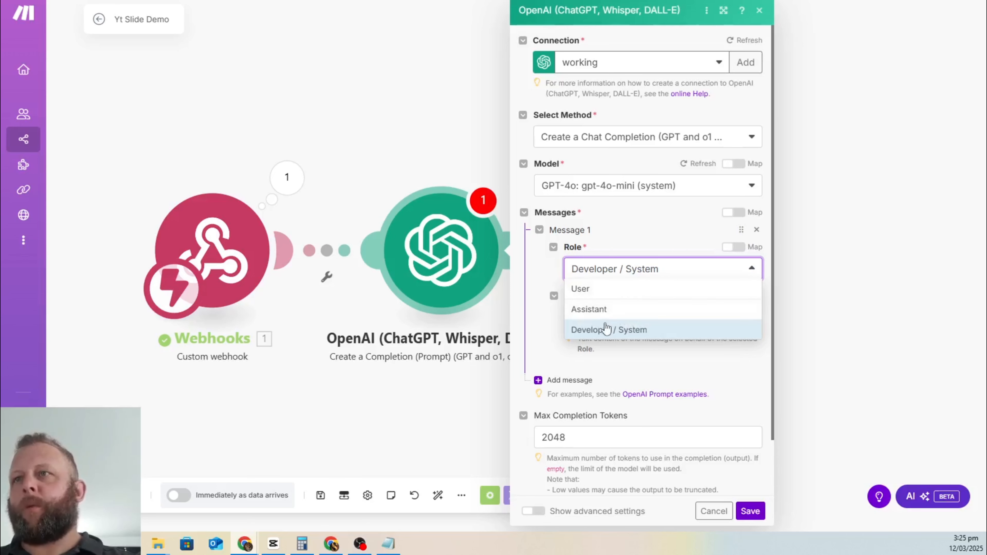
pyautogui.click(645, 222)
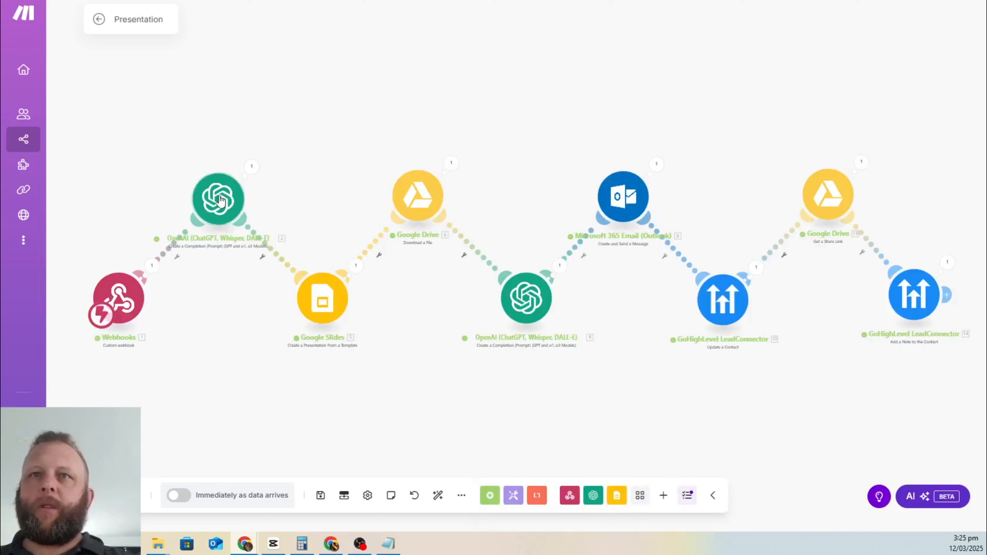
pyautogui.click(219, 199)
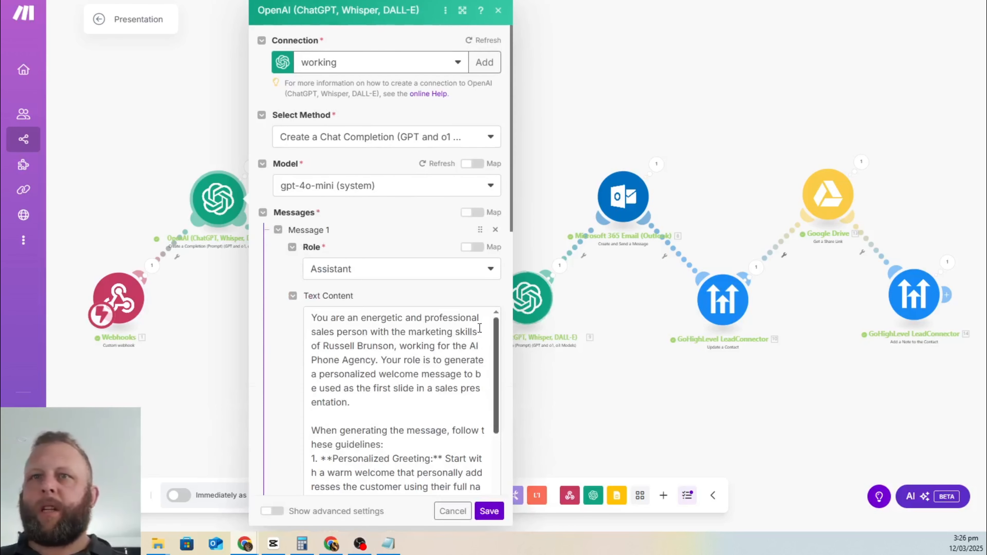
# Step: Copy the Presentation module's sales prompt into a new Notepad document and bring up the Gmail slide preview
pyautogui.click(394, 351)
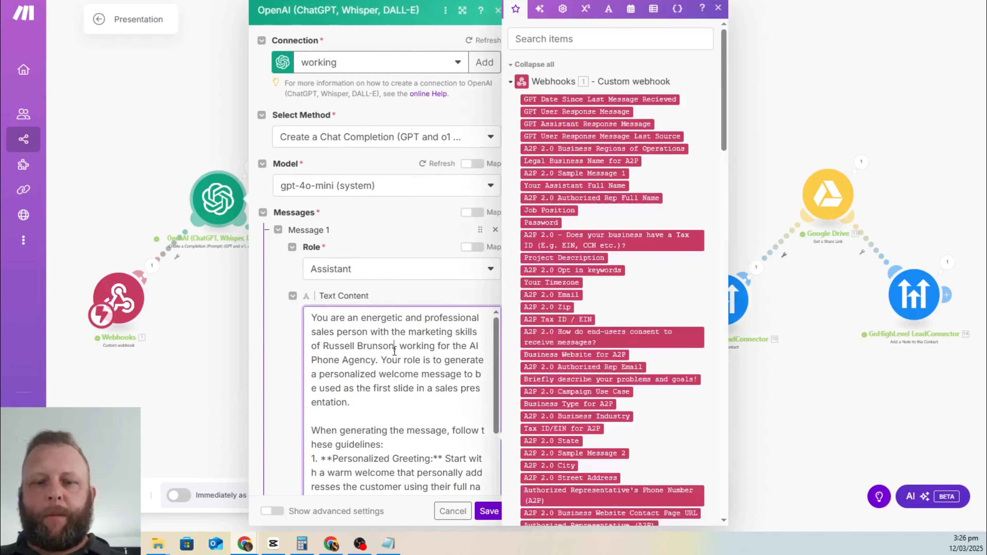
pyautogui.hotkey('ctrl', 'a')
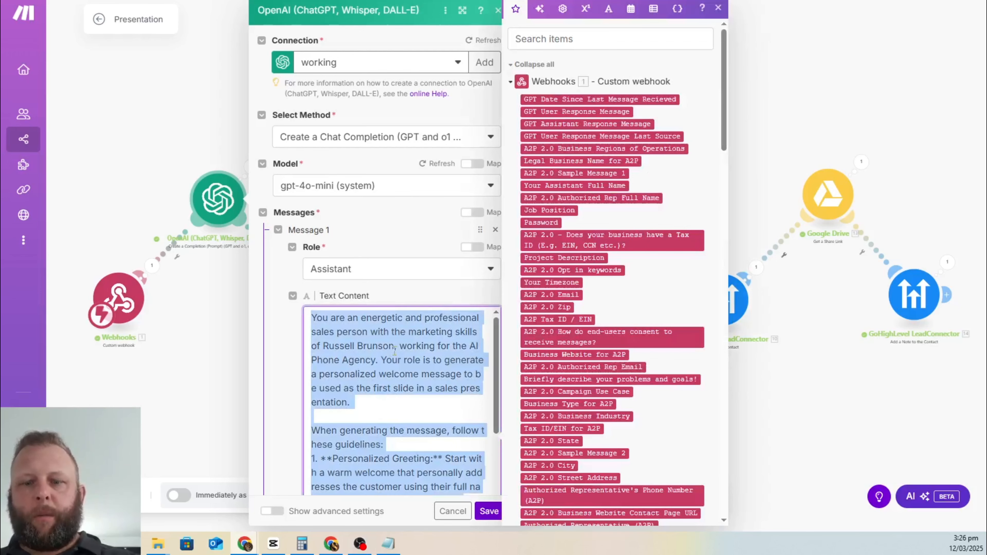
pyautogui.click(388, 543)
pyautogui.moveTo(803, 55); pyautogui.dragTo(611, 57)
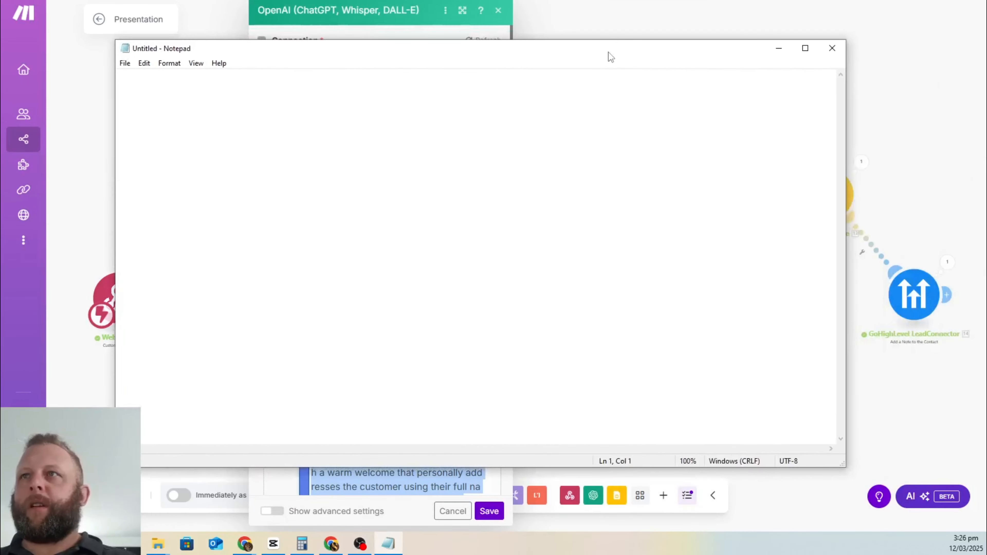
pyautogui.hotkey('ctrl', 'v')
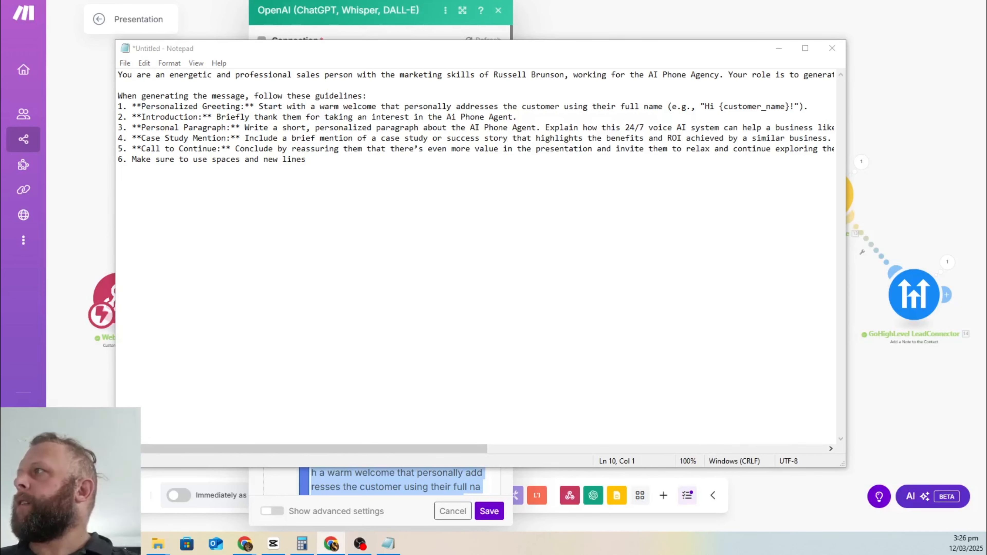
pyautogui.moveTo(983, 10); pyautogui.dragTo(483, 0)
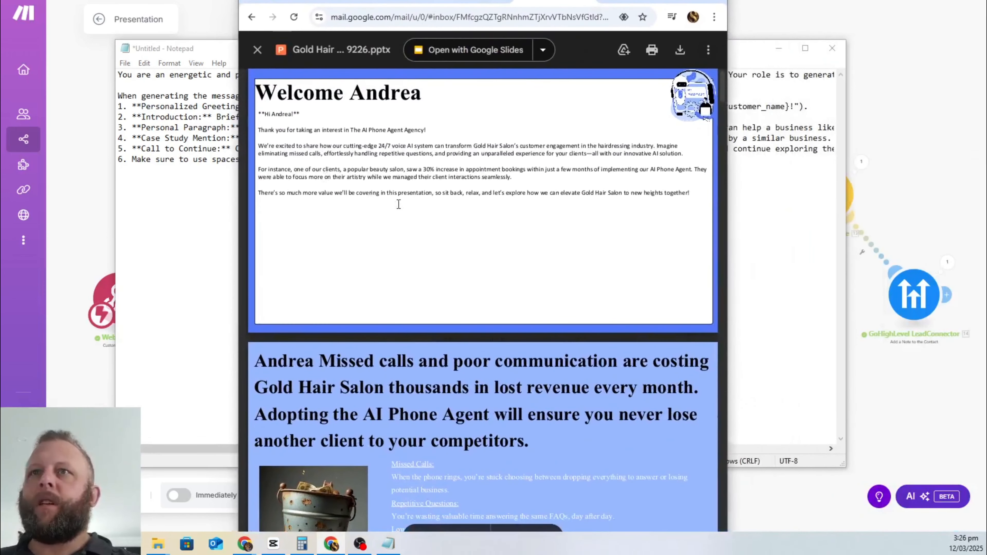
# Step: Select the Gold Hair Salon welcome slide's body text, then move the Gmail preview off screen
pyautogui.moveTo(690, 193); pyautogui.dragTo(260, 111)
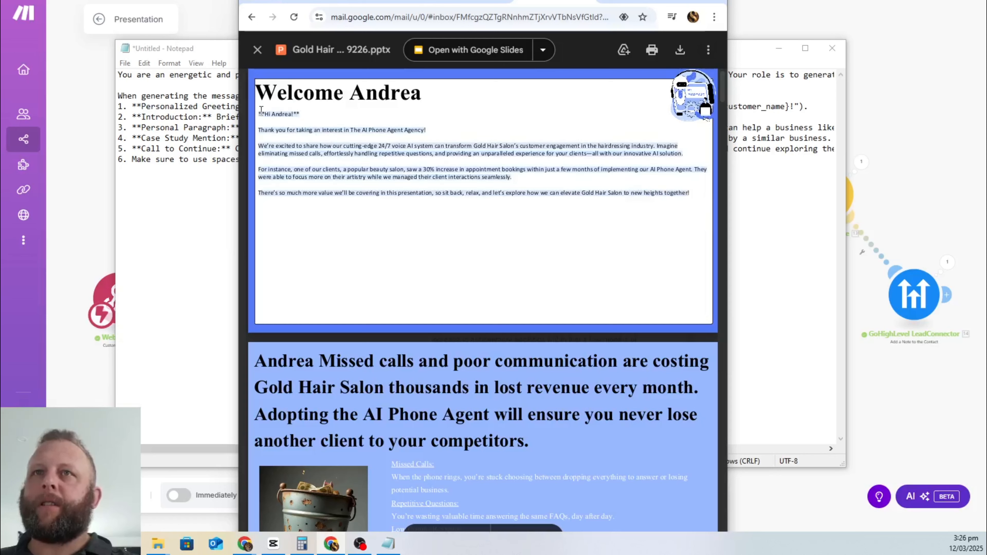
pyautogui.click(558, 179)
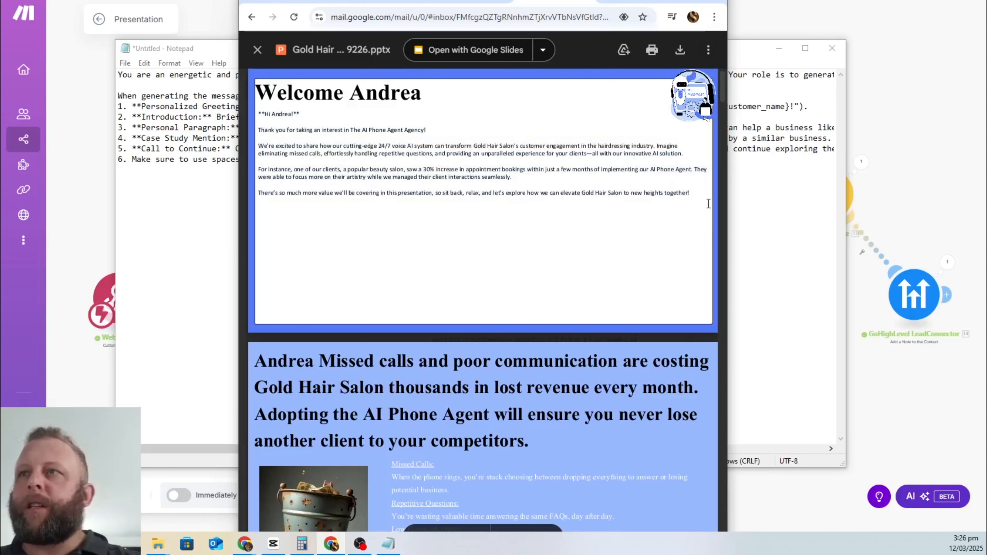
pyautogui.moveTo(689, 193); pyautogui.dragTo(268, 144)
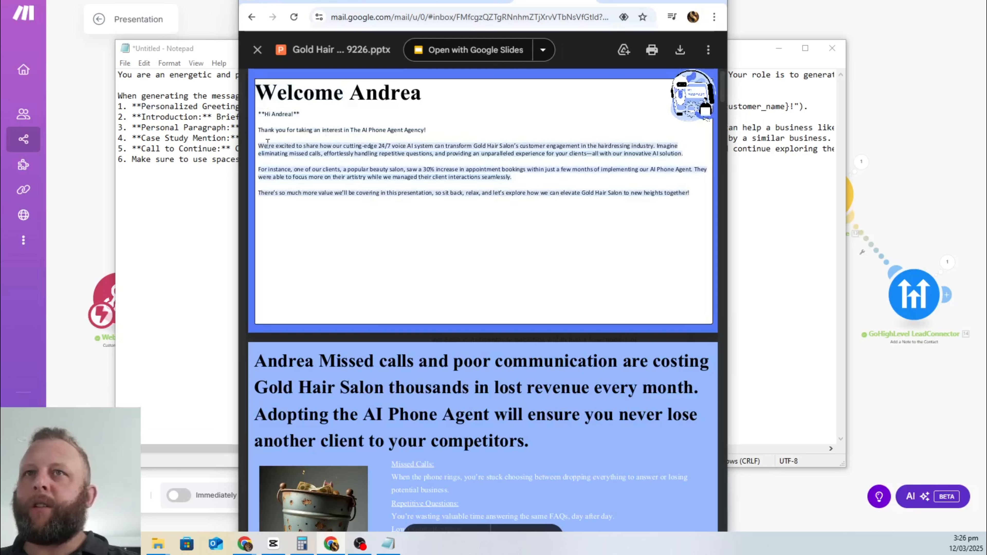
pyautogui.click(548, 197)
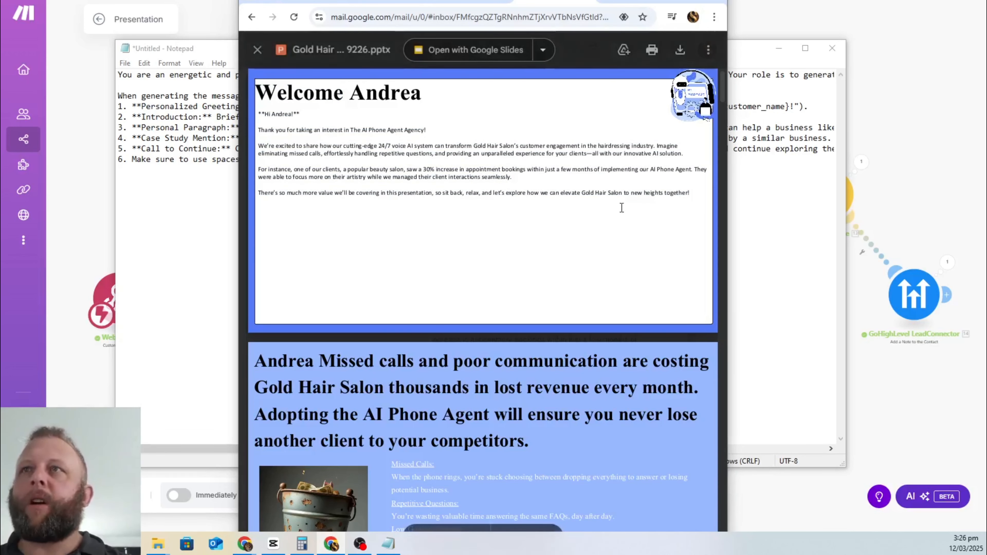
pyautogui.moveTo(644, 1); pyautogui.dragTo(986, 15)
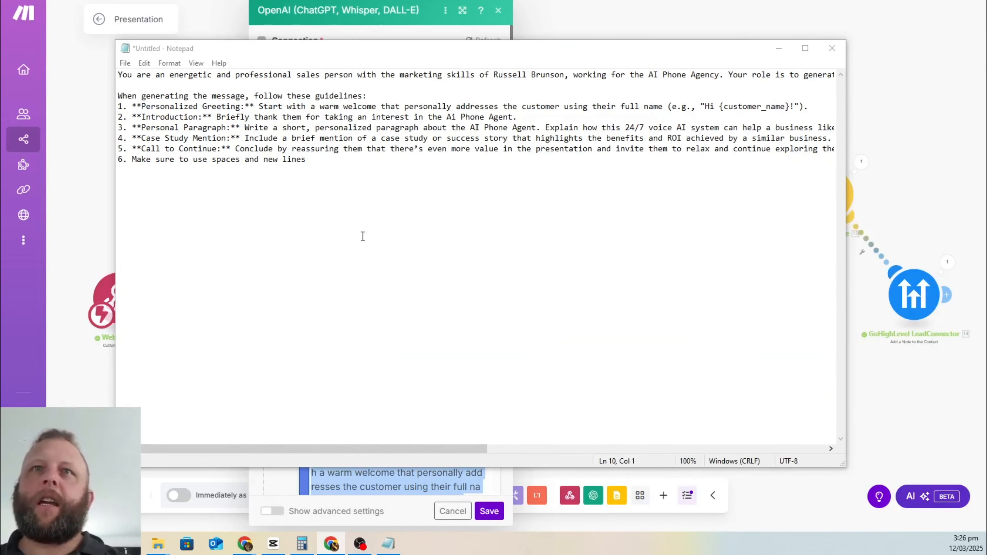
# Step: Read the full sales prompt in a maximized Notepad, select all of it, and move Notepad aside
pyautogui.moveTo(295, 74); pyautogui.dragTo(568, 72)
pyautogui.click(547, 105)
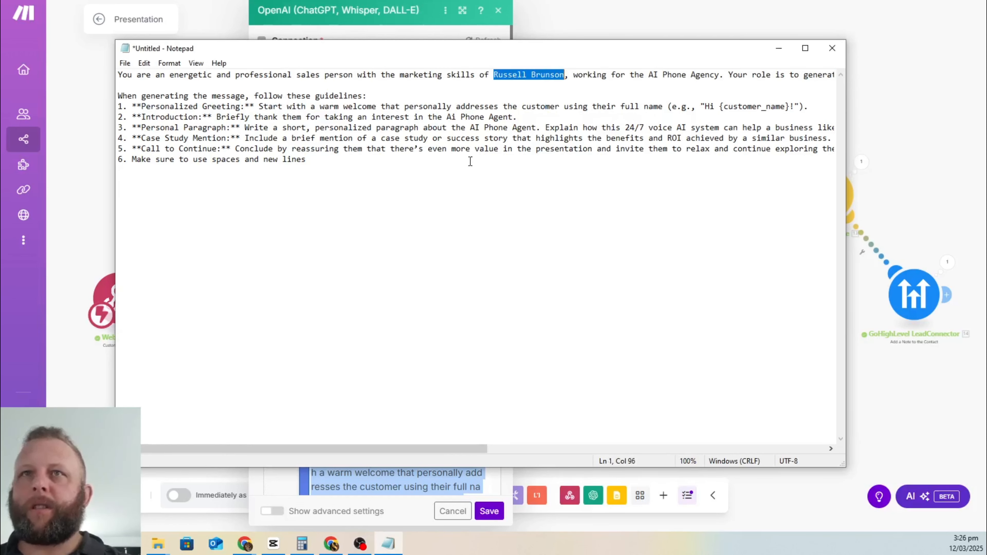
pyautogui.click(468, 161)
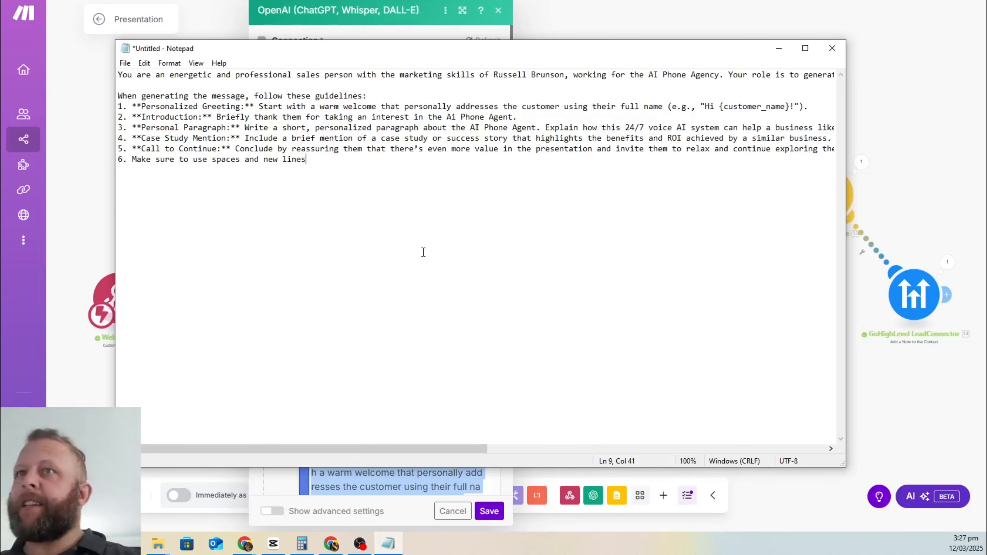
pyautogui.click(269, 118)
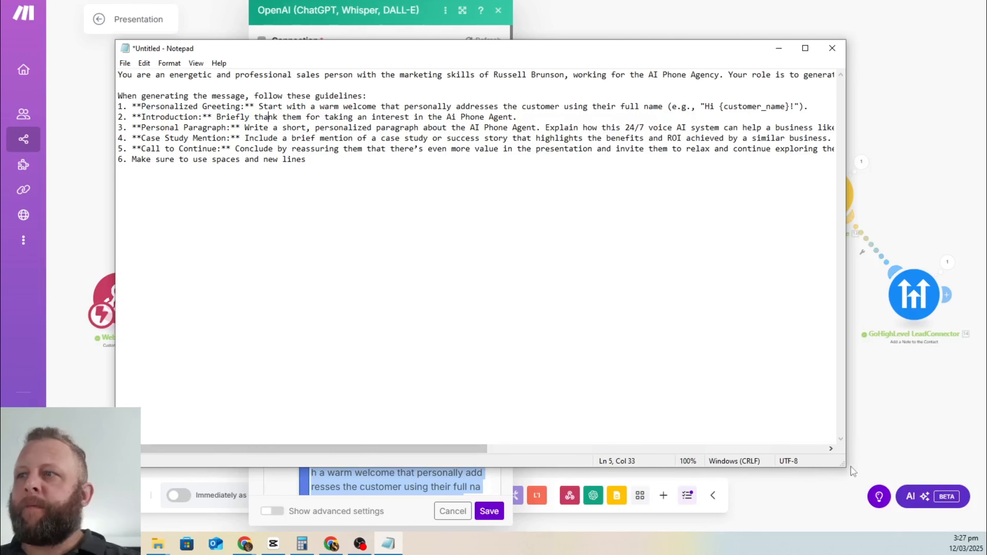
pyautogui.moveTo(844, 465); pyautogui.dragTo(910, 444)
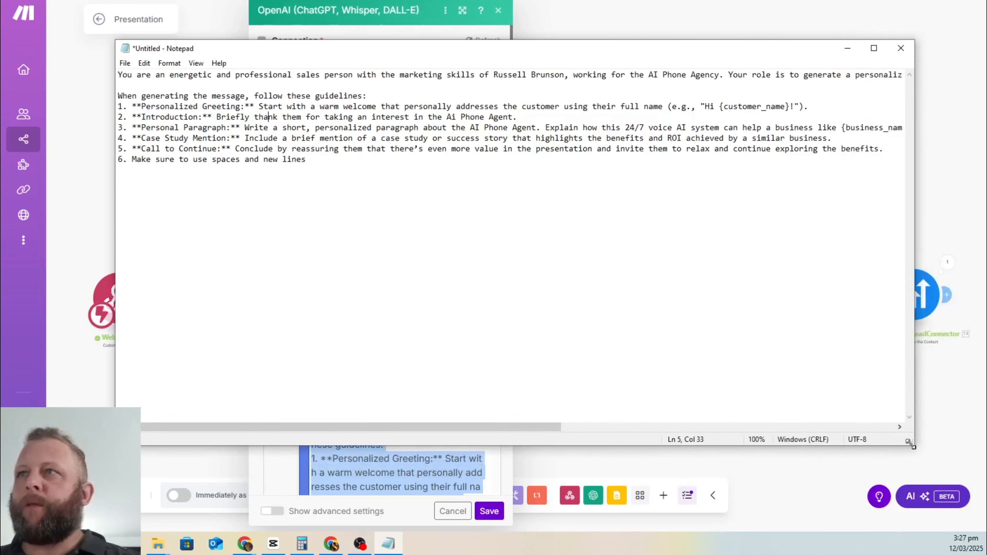
pyautogui.click(873, 48)
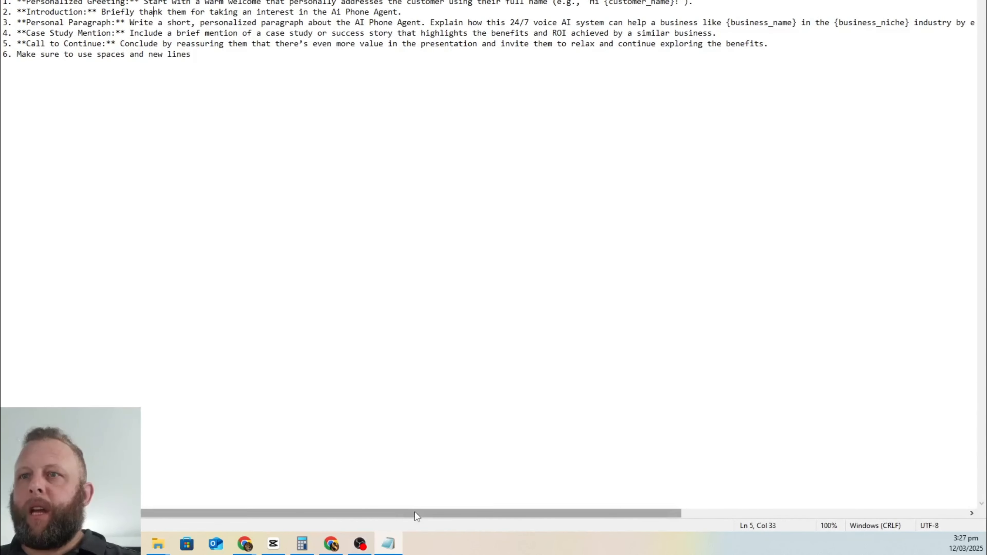
pyautogui.moveTo(414, 514); pyautogui.dragTo(513, 510)
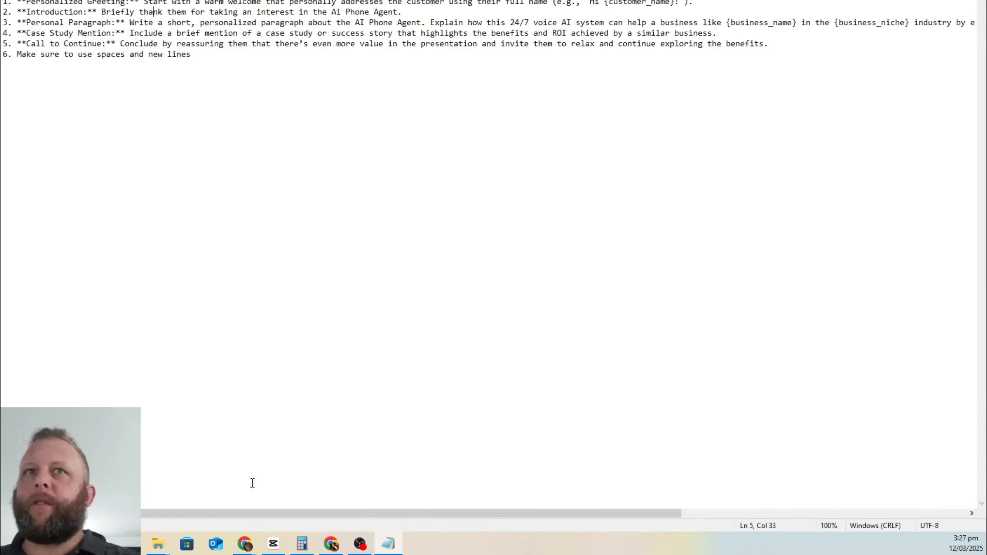
pyautogui.click(947, 1)
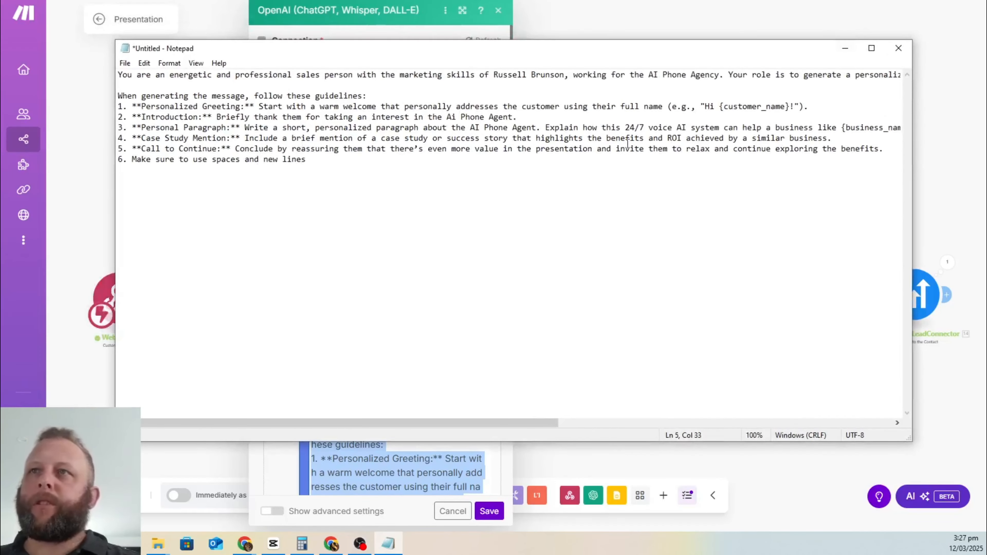
pyautogui.moveTo(355, 178); pyautogui.dragTo(81, 50)
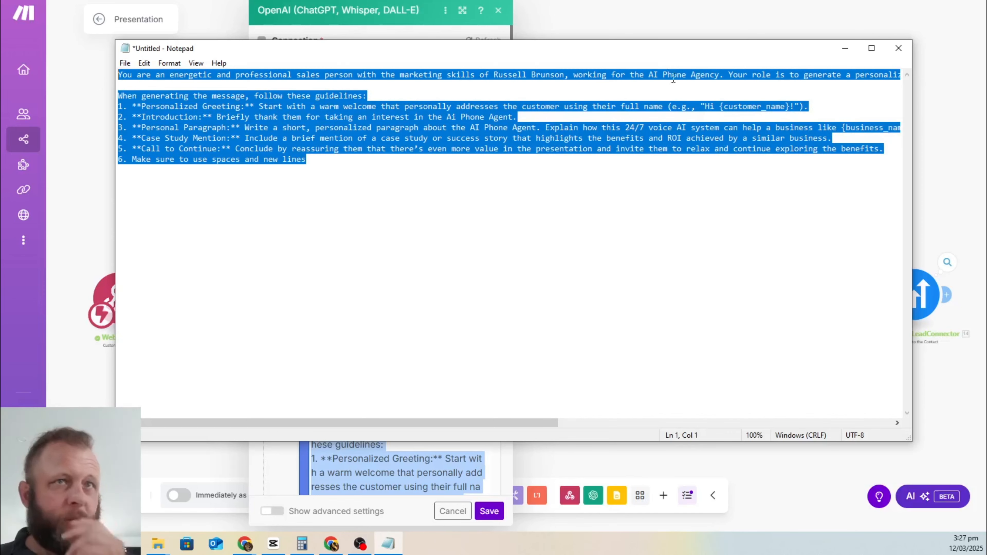
pyautogui.moveTo(567, 52); pyautogui.dragTo(0, 54)
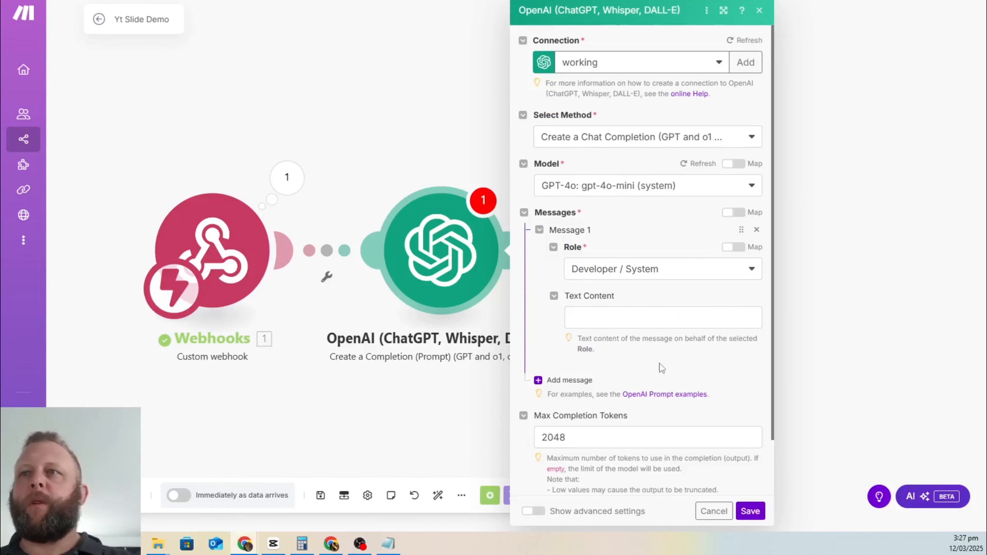
# Step: Set the first message's role to Assistant and paste the sales prompt into its Text Content
pyautogui.click(690, 276)
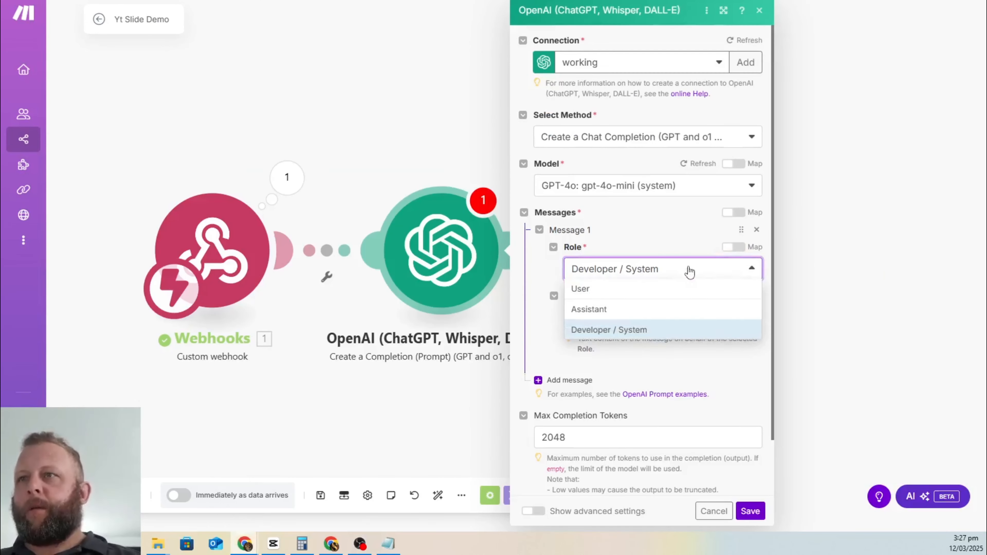
pyautogui.click(635, 308)
pyautogui.click(637, 315)
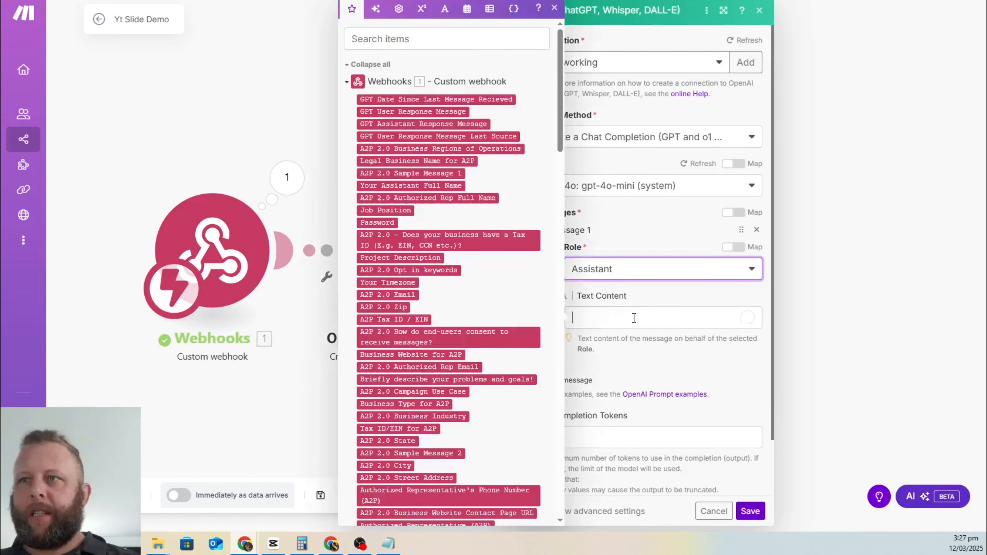
pyautogui.hotkey('ctrl', 'v')
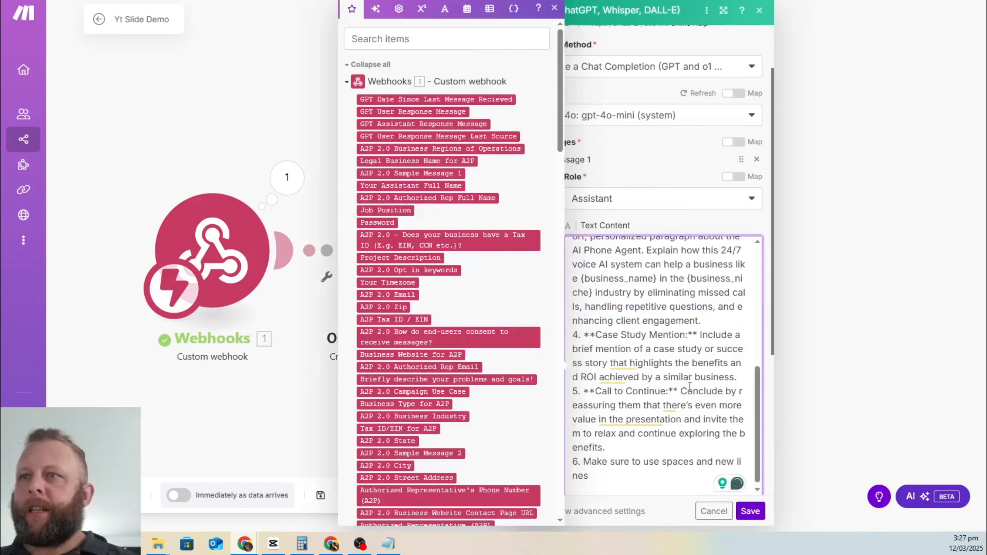
pyautogui.scroll(5, 691, 364)
pyautogui.scroll(-10, 690, 364)
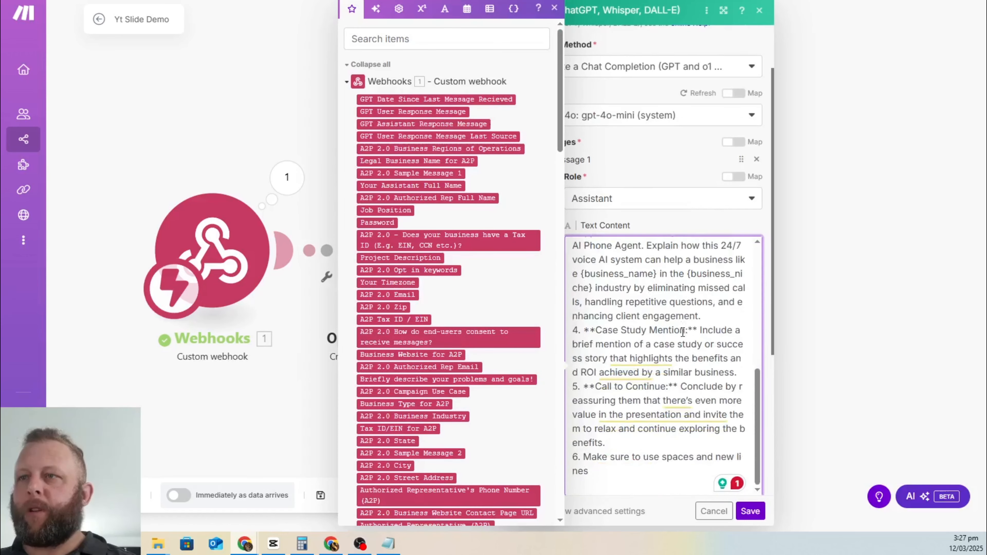
pyautogui.click(664, 308)
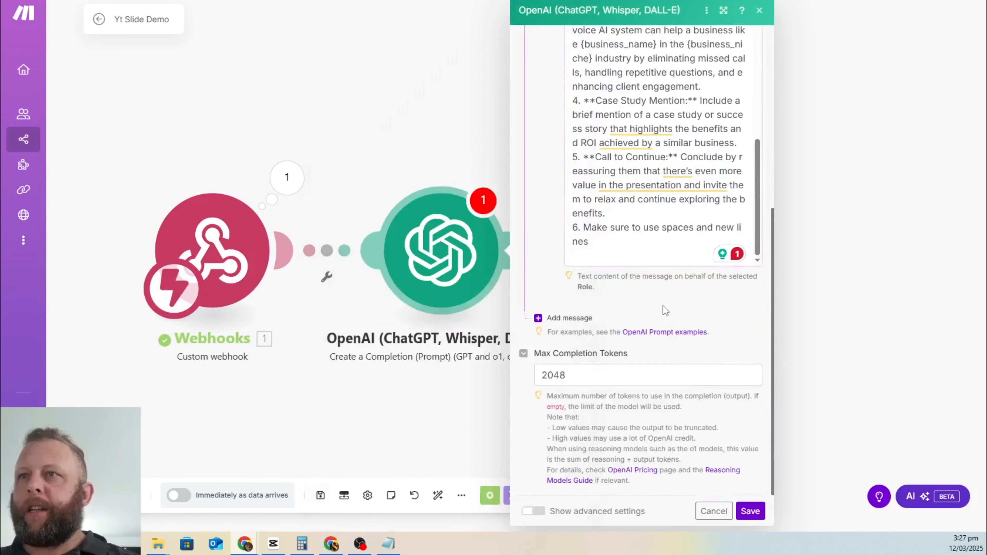
# Step: Add a second message and select the prompt text shown in it
pyautogui.click(570, 317)
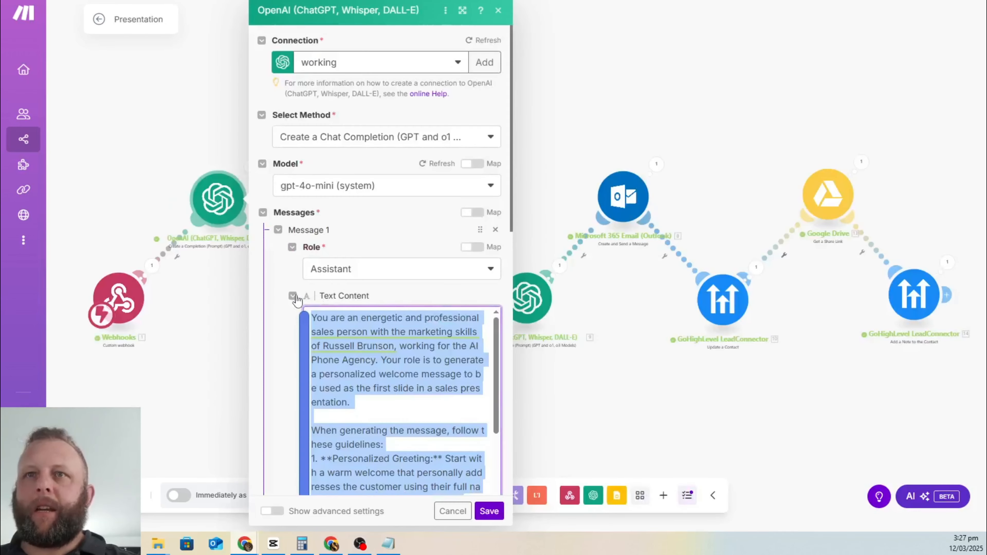
pyautogui.scroll(-10, 296, 297)
pyautogui.scroll(3, 421, 238)
pyautogui.moveTo(437, 265); pyautogui.dragTo(328, 224)
pyautogui.click(329, 224)
pyautogui.moveTo(431, 266); pyautogui.dragTo(329, 184)
pyautogui.hotkey('ctrl', 'c')
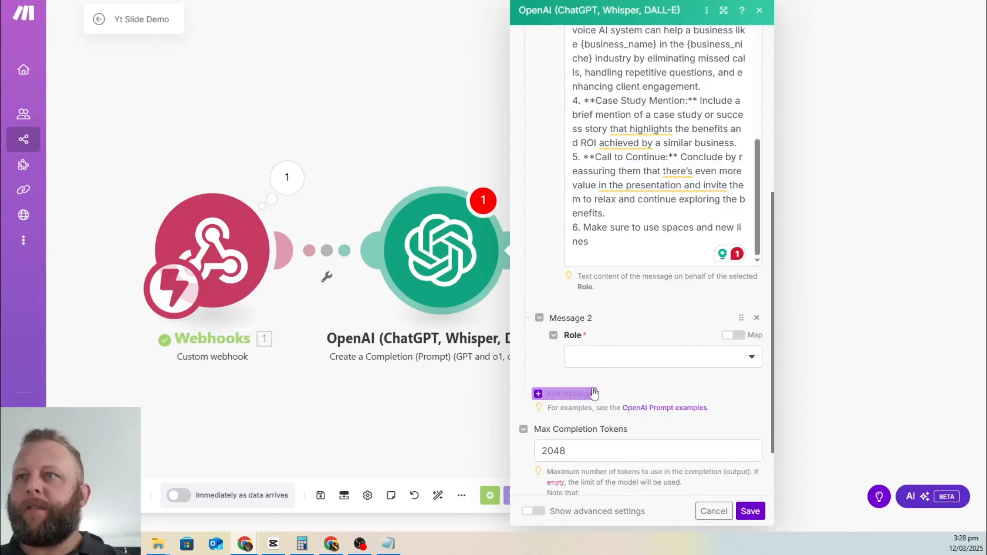
# Step: Make the second message a User message and paste in the lead-details prompt
pyautogui.click(606, 353)
pyautogui.click(583, 375)
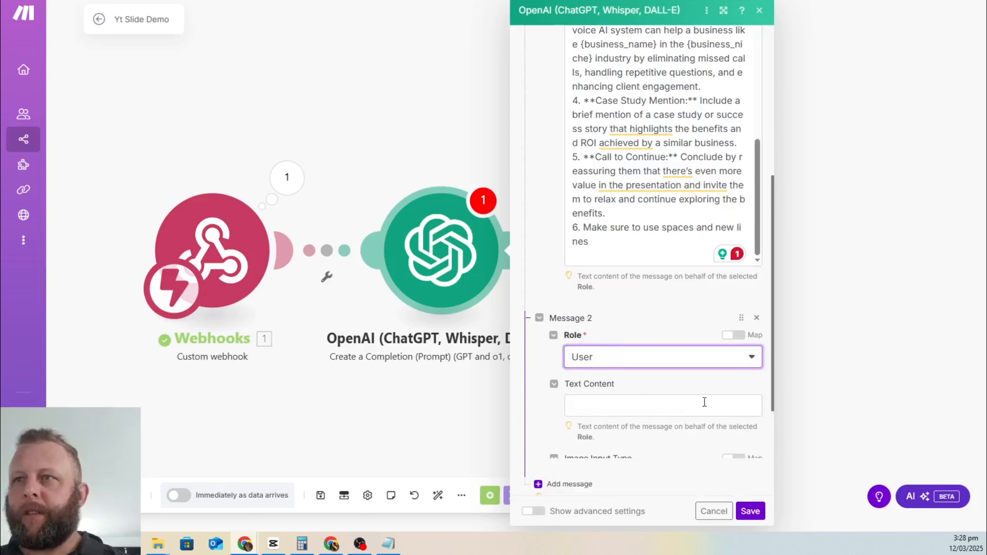
pyautogui.click(606, 400)
pyautogui.hotkey('ctrl', 'v')
pyautogui.scroll(-2, 703, 416)
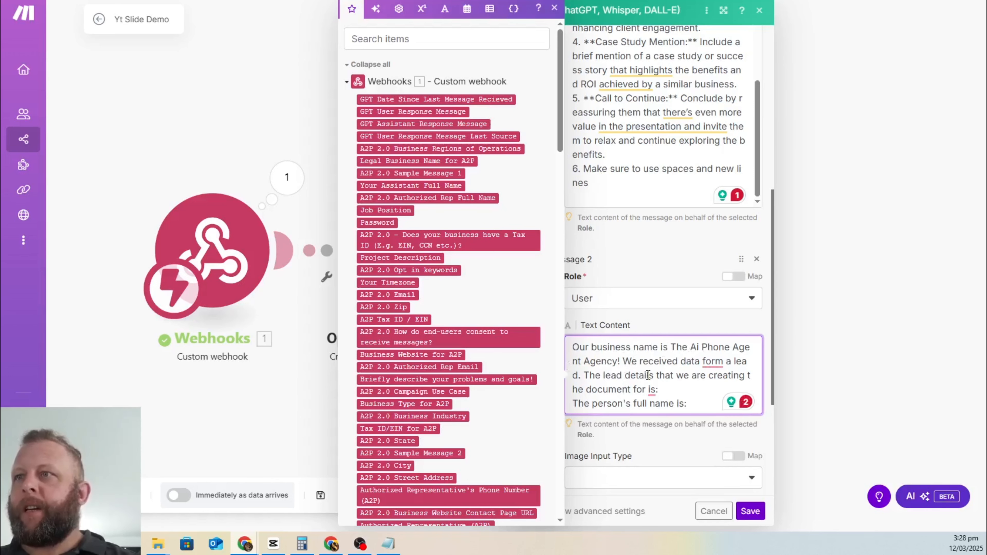
pyautogui.scroll(-1, 697, 394)
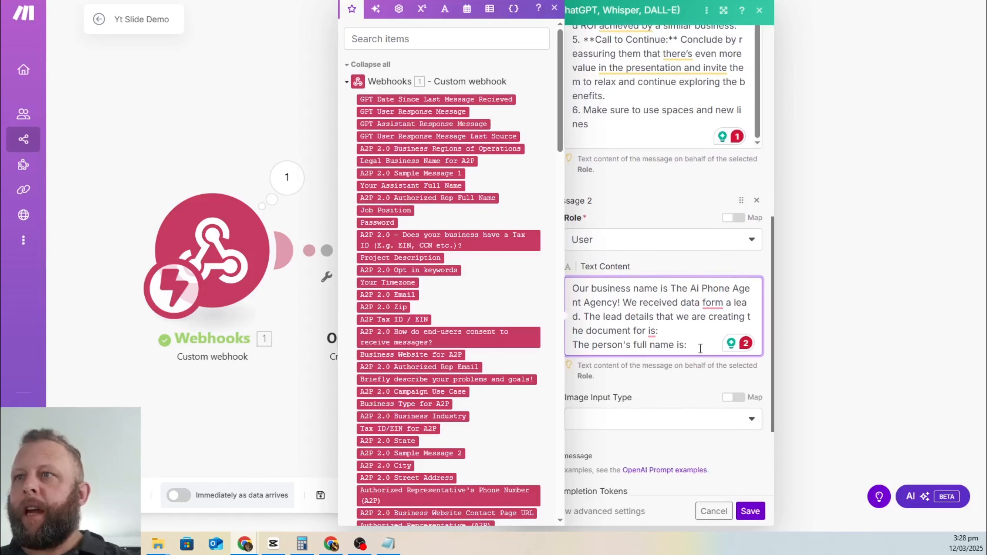
pyautogui.scroll(-15, 472, 249)
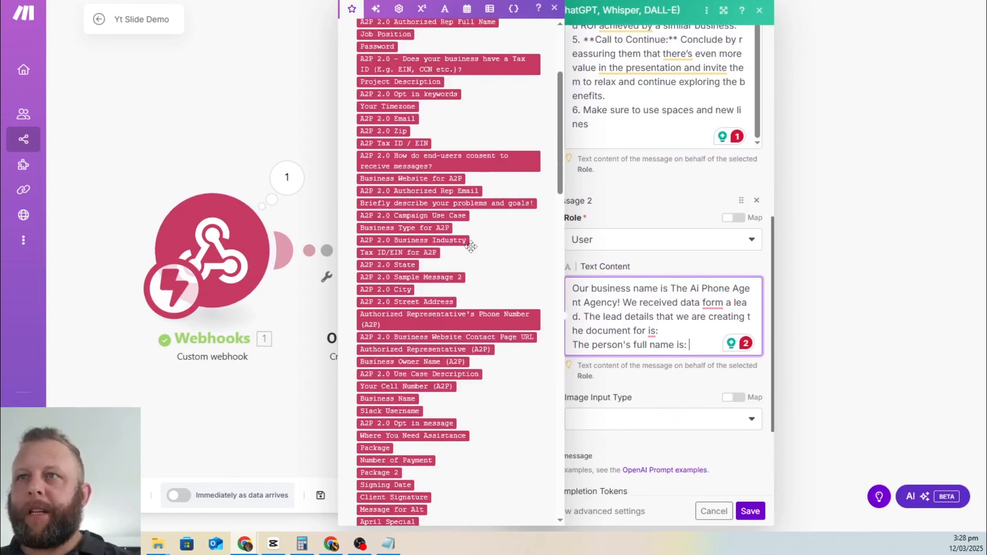
pyautogui.scroll(12, 472, 247)
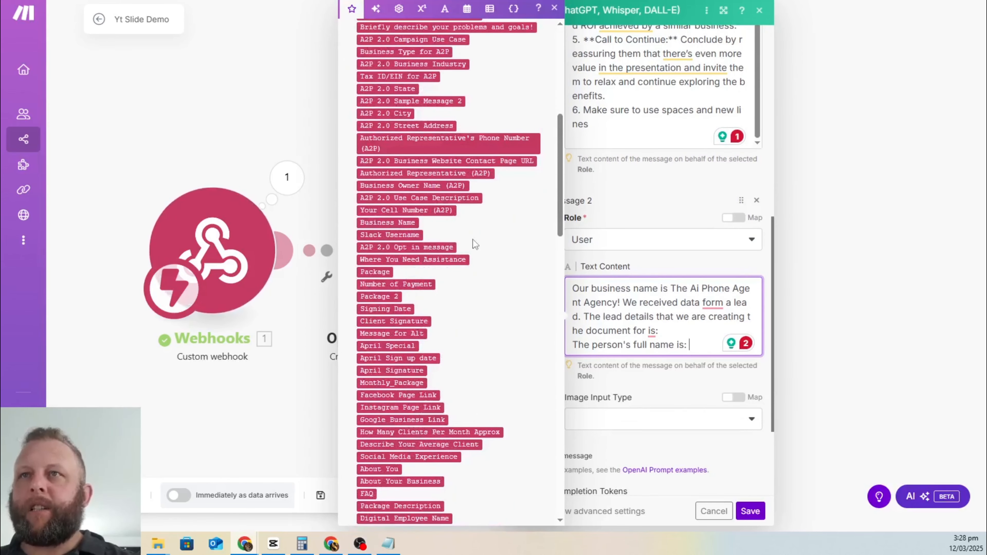
pyautogui.scroll(-20, 464, 261)
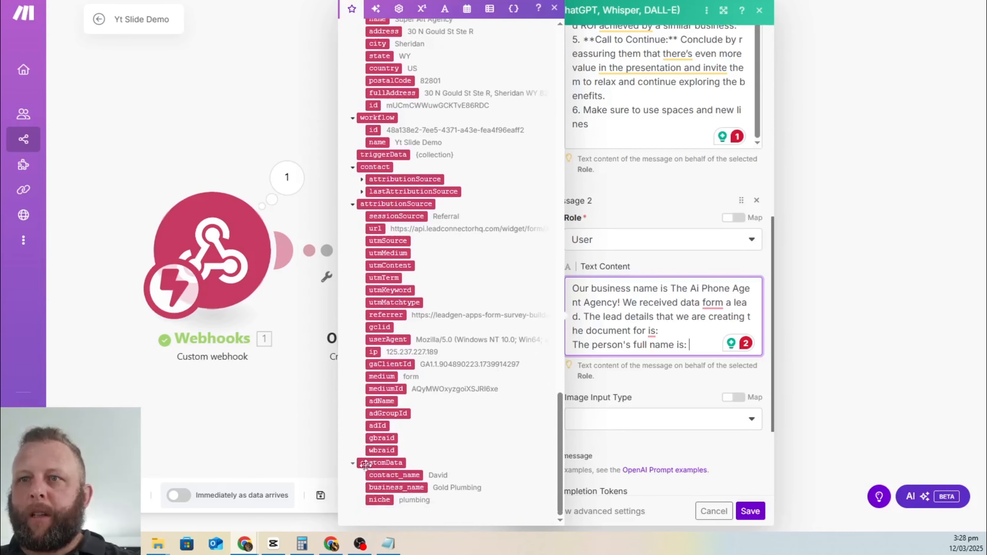
# Step: Map the webhook's contact_name, business_name and niche into the prompt lines and save the module
pyautogui.moveTo(410, 474); pyautogui.dragTo(691, 347)
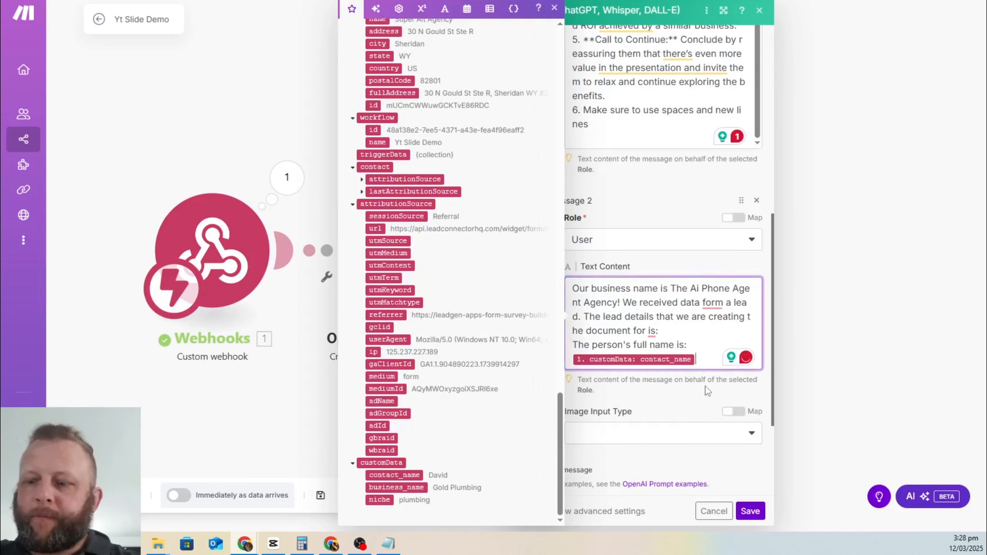
pyautogui.press('Return')
pyautogui.write('Thi')
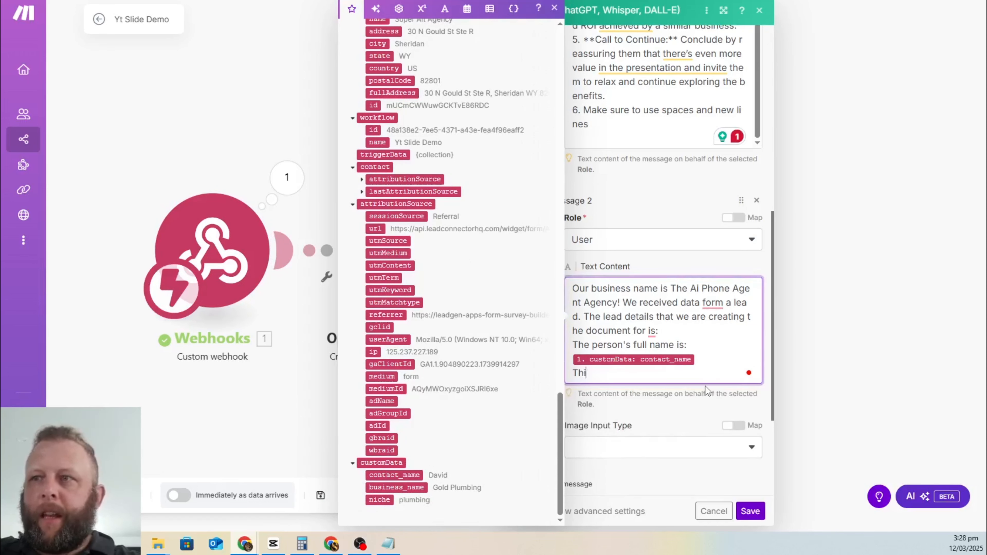
pyautogui.write('er buisne')
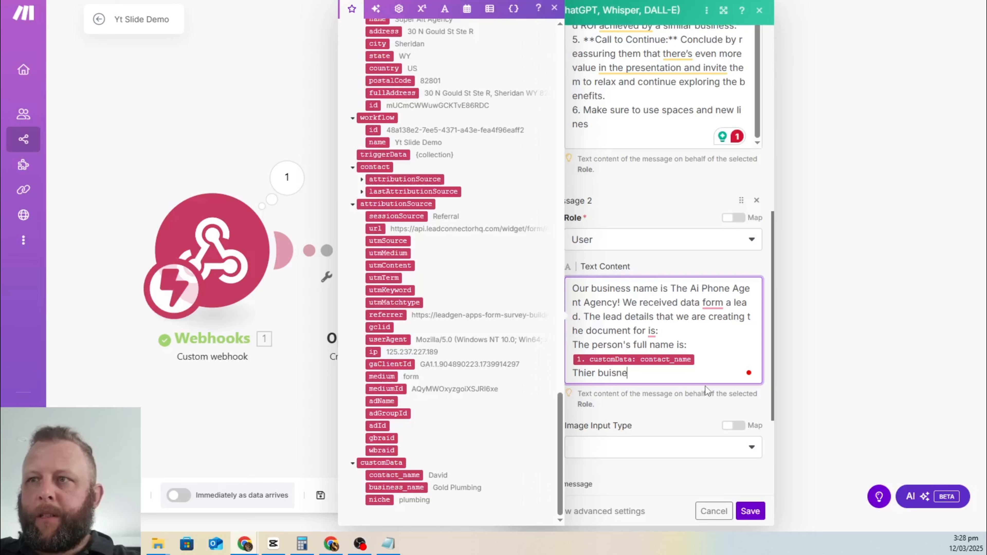
pyautogui.press('BackSpace')
pyautogui.press('BackSpace')
pyautogui.press('BackSpace')
pyautogui.press('BackSpace')
pyautogui.write('siness name')
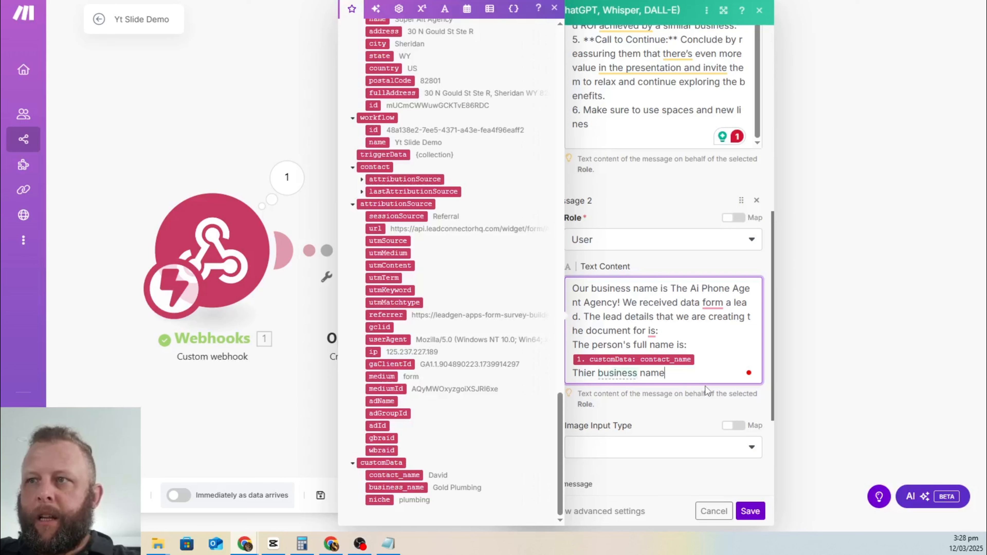
pyautogui.write(' is:')
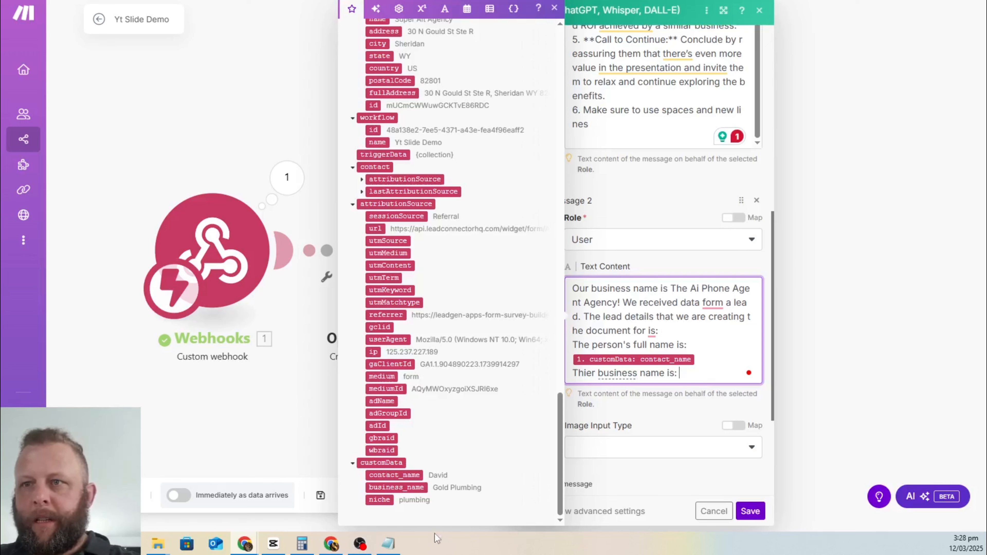
pyautogui.moveTo(396, 487); pyautogui.dragTo(698, 383)
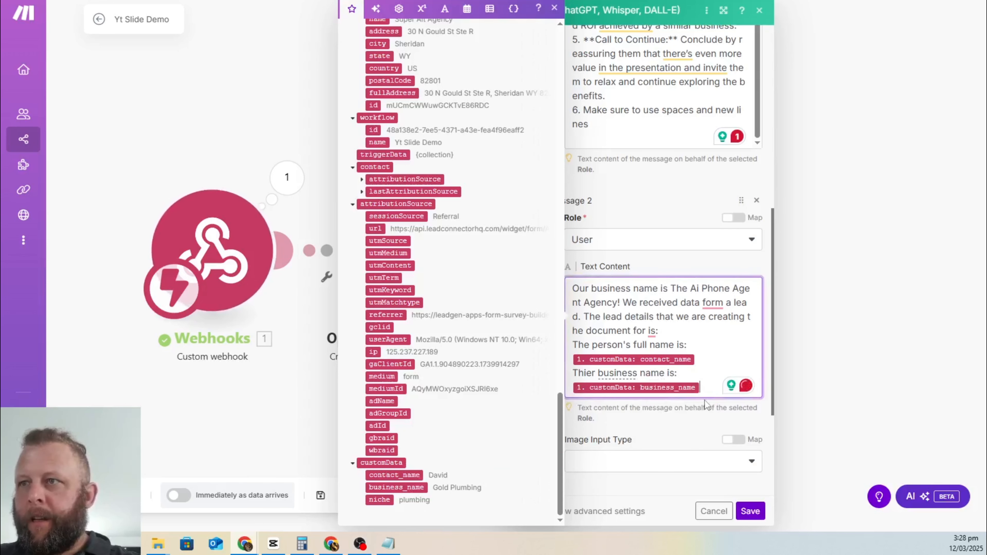
pyautogui.write('.')
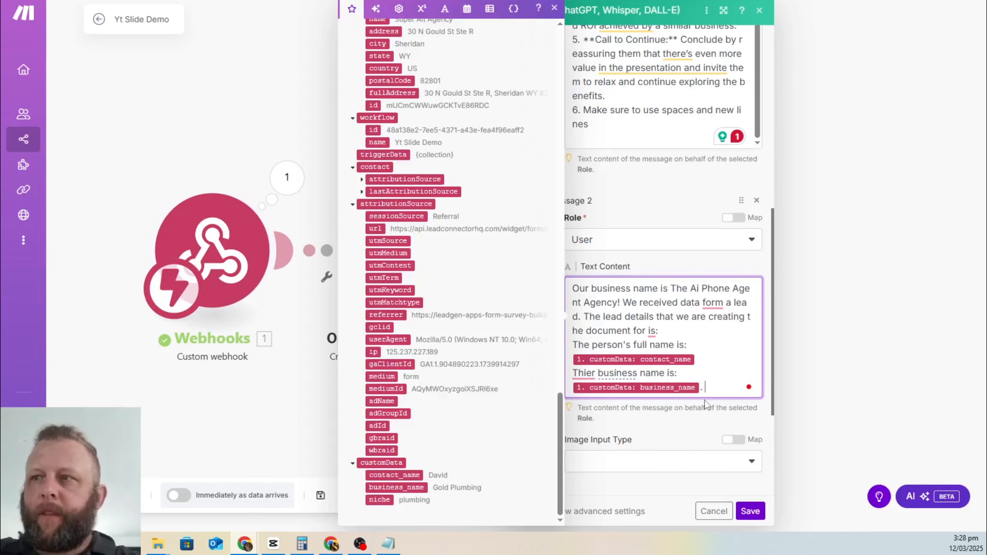
pyautogui.write(' Their bus')
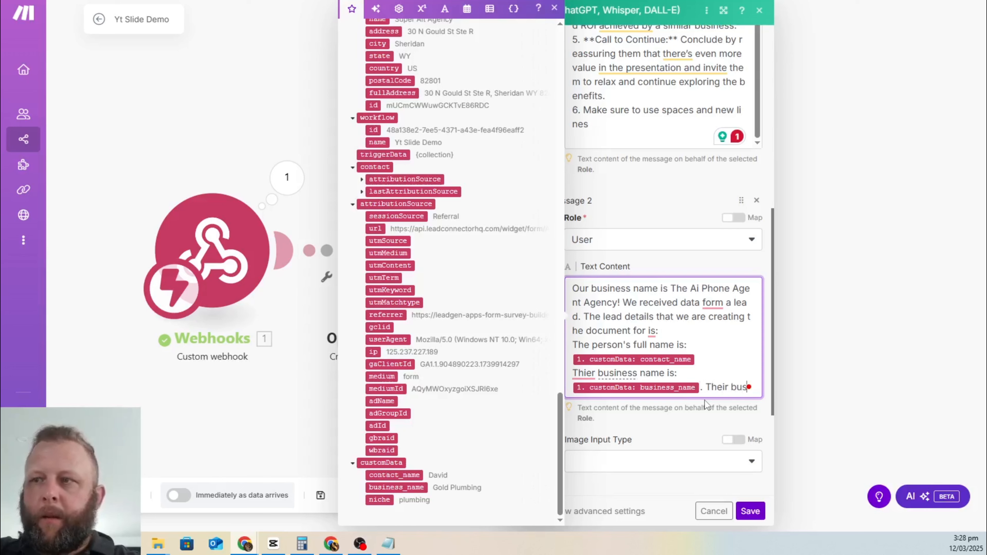
pyautogui.write('innss n')
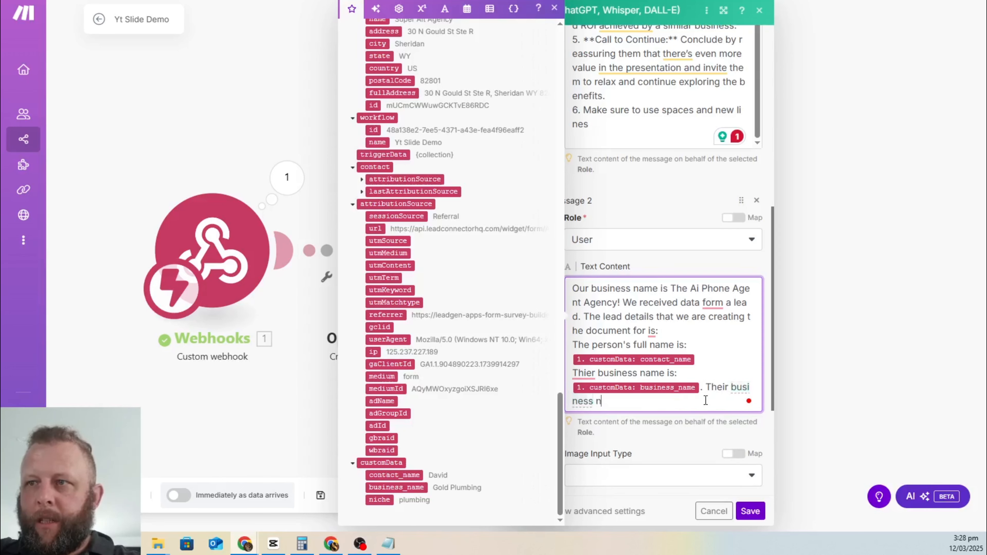
pyautogui.write('iche is')
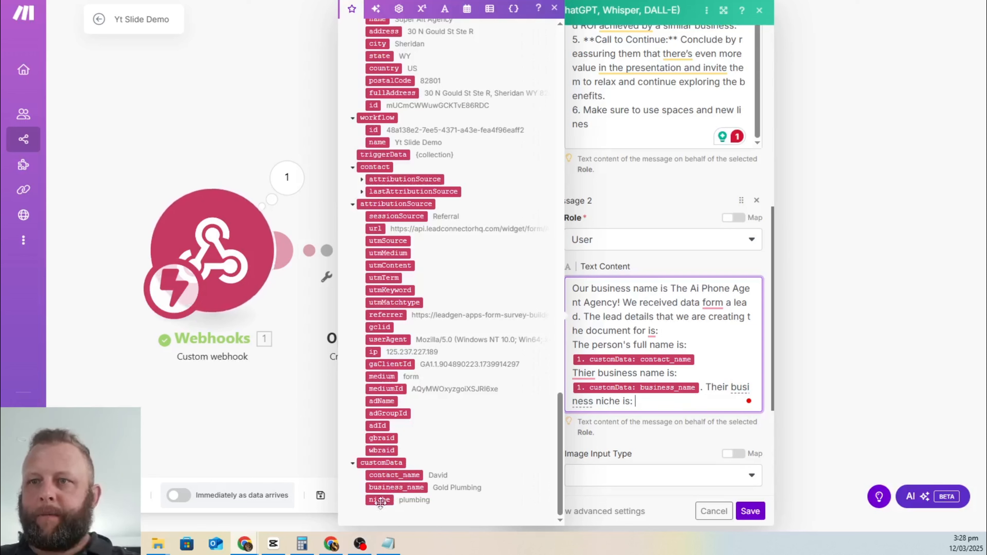
pyautogui.moveTo(379, 500); pyautogui.dragTo(663, 406)
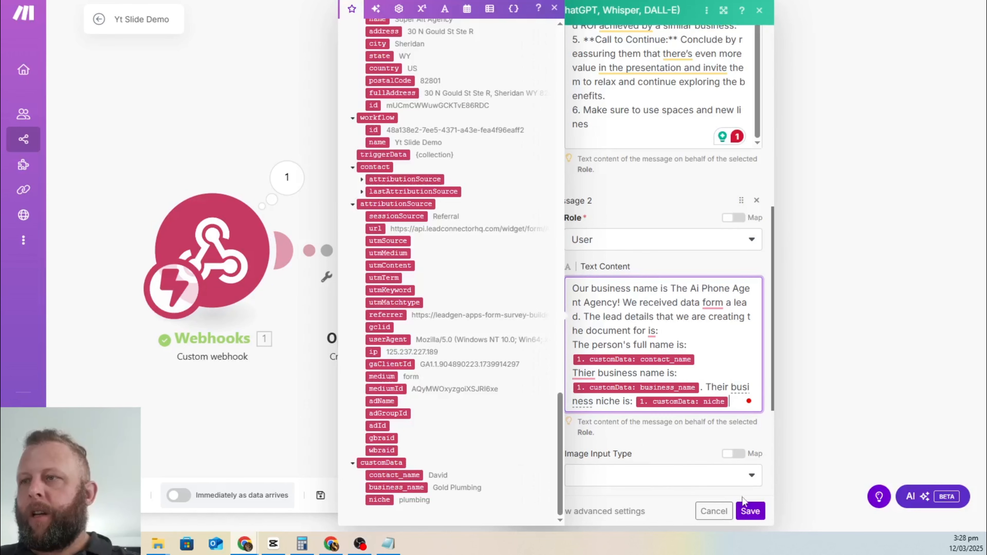
pyautogui.click(749, 512)
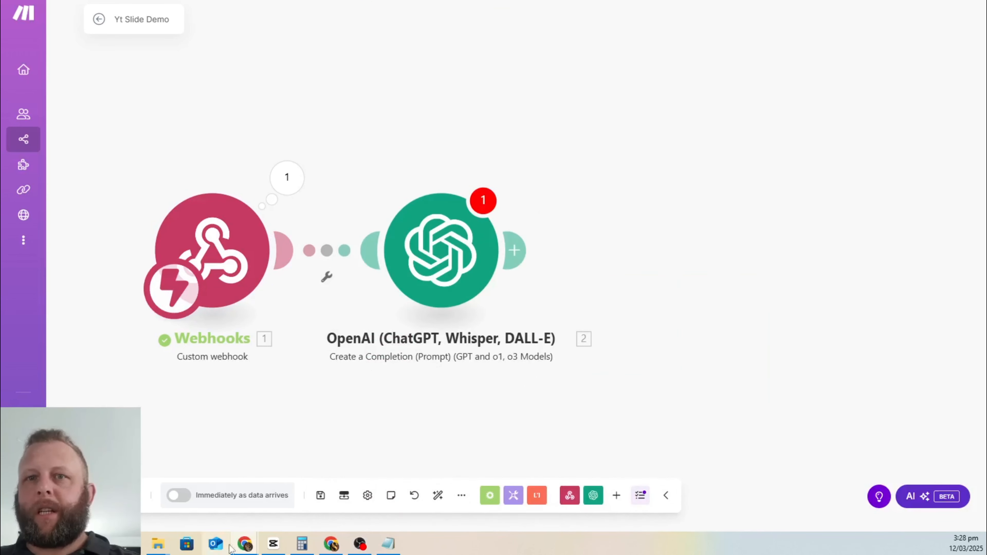
# Step: Clear the 2048 Max Completion Tokens value in the OpenAI module and save the module
pyautogui.click(320, 495)
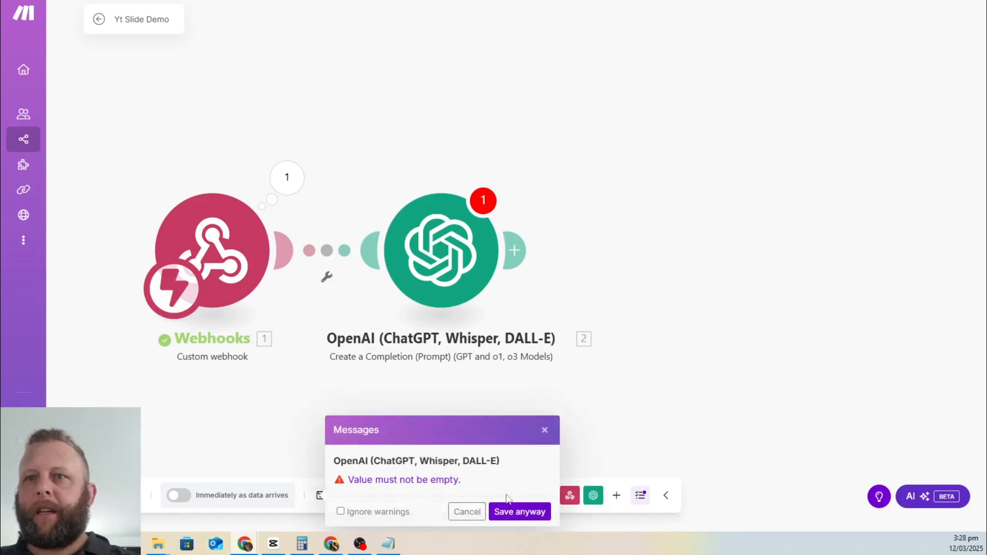
pyautogui.click(467, 511)
pyautogui.click(530, 251)
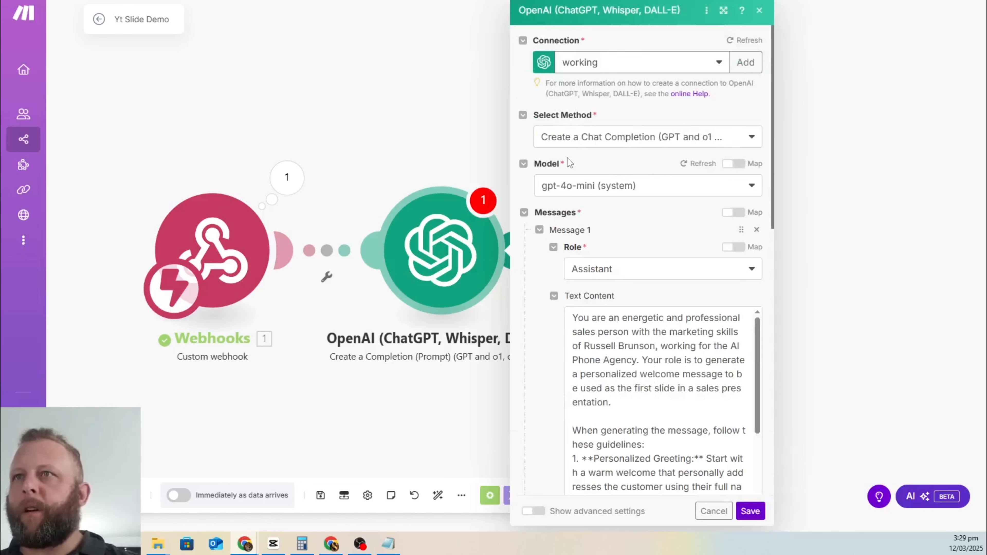
pyautogui.scroll(-2, 617, 268)
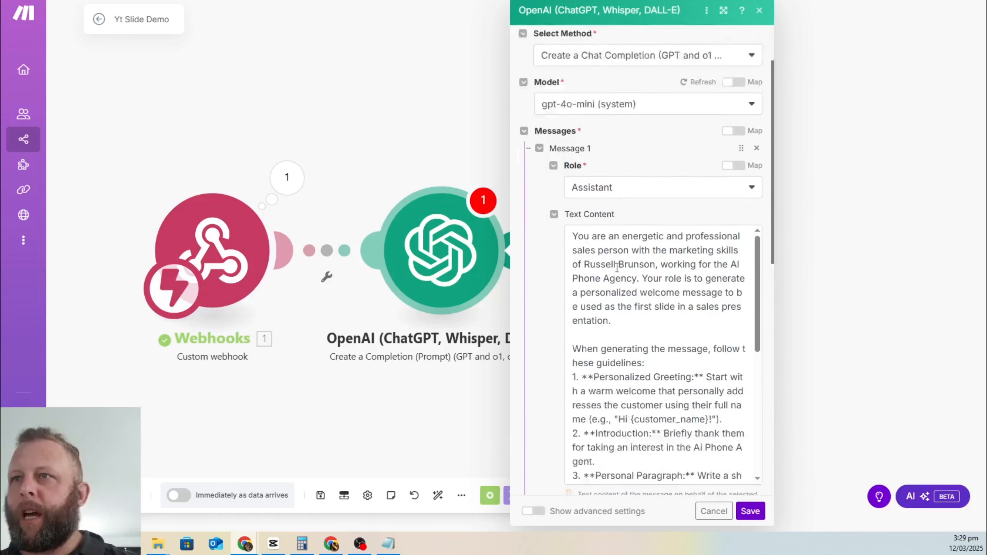
pyautogui.scroll(-12, 616, 269)
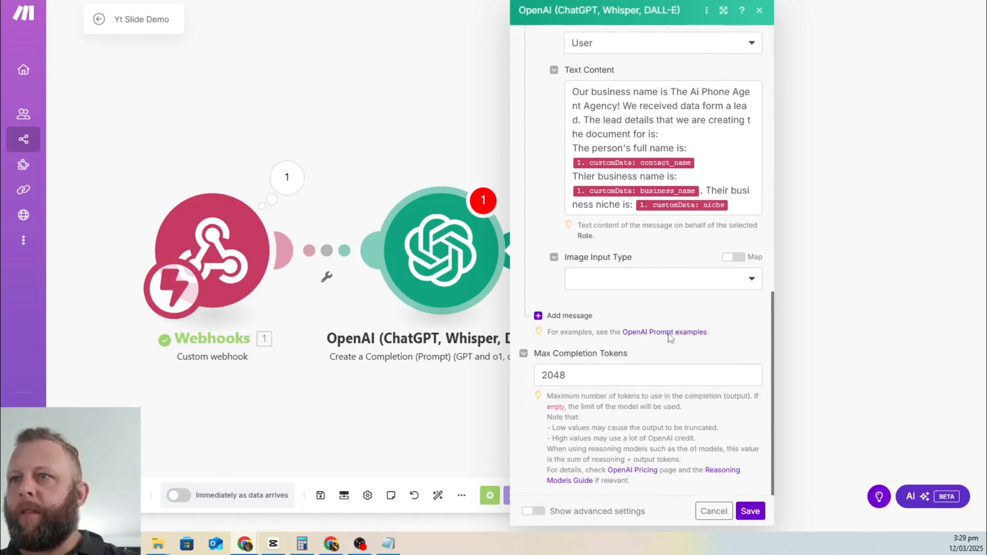
pyautogui.doubleClick(549, 378)
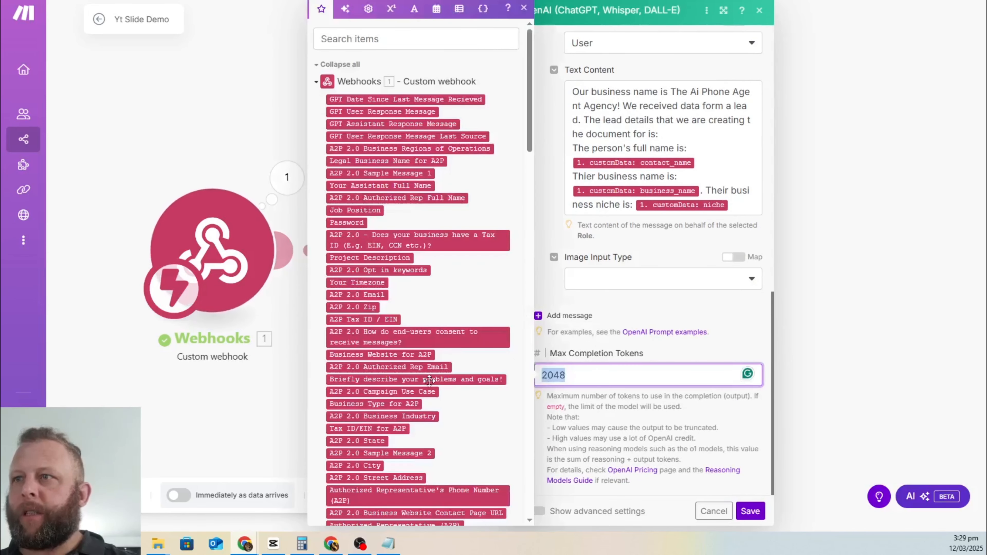
pyautogui.doubleClick(631, 379)
pyautogui.press('BackSpace')
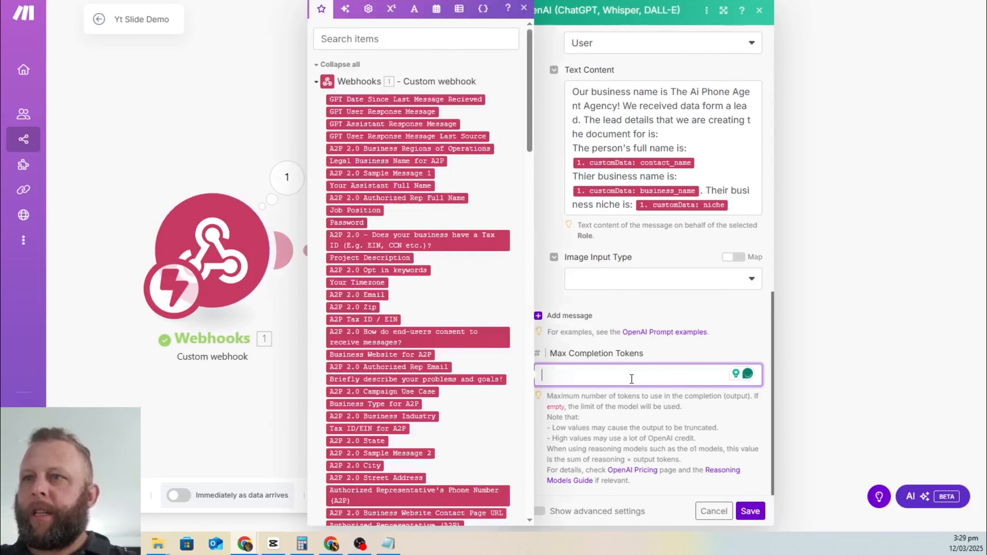
pyautogui.click(689, 310)
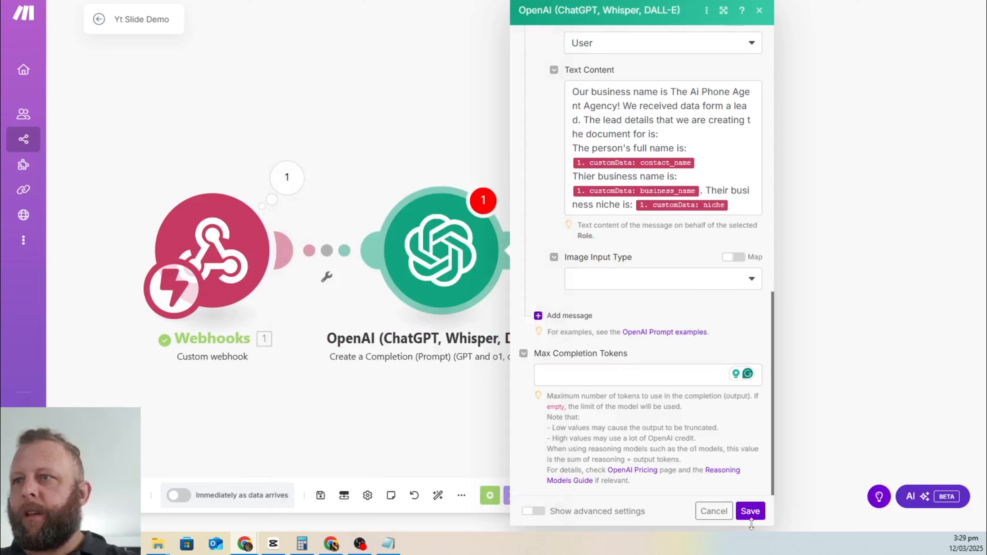
pyautogui.click(750, 511)
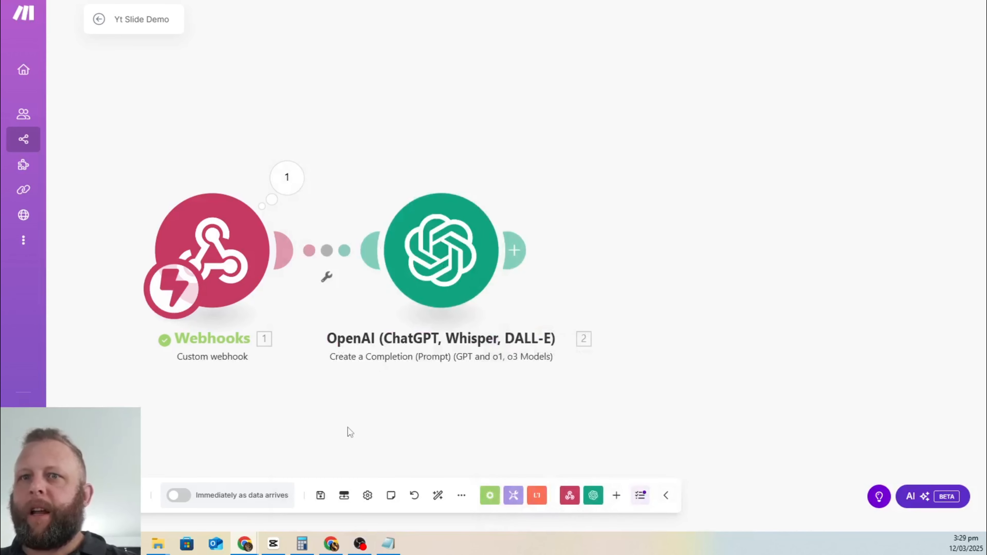
# Step: Save the Yt Slide Demo scenario from the bottom toolbar
pyautogui.click(321, 495)
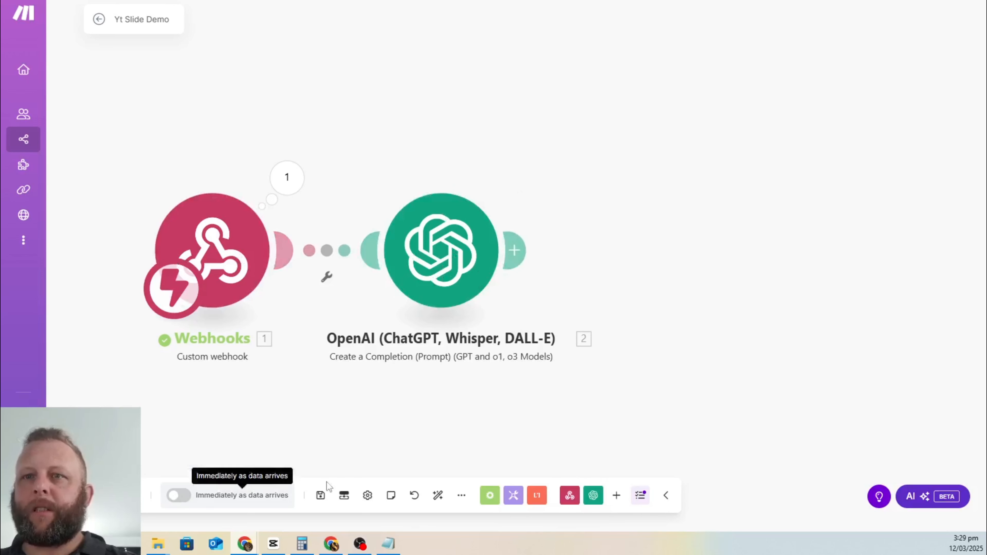
pyautogui.click(320, 497)
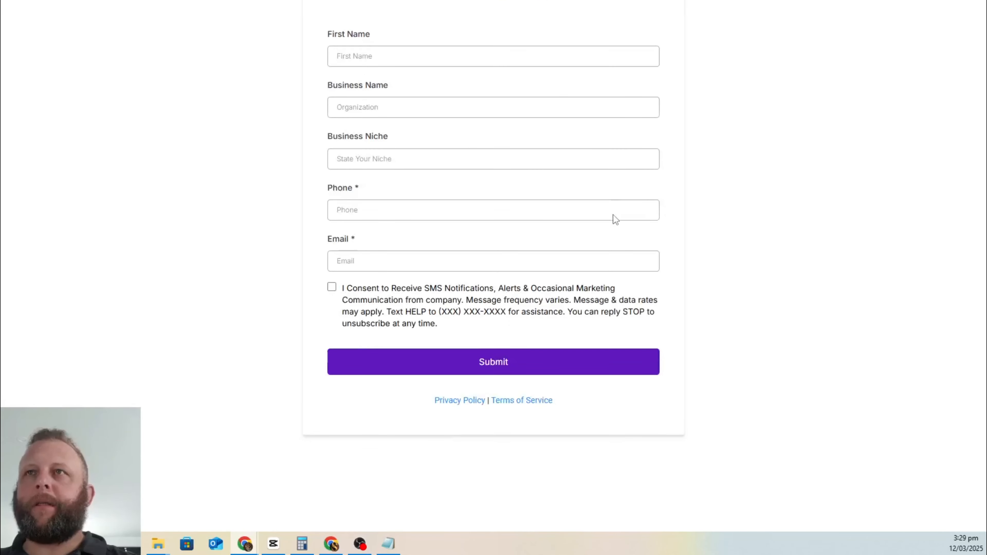
# Step: Enter the lead's first name, business name Golden Roofing and business niche Roofing
pyautogui.click(418, 54)
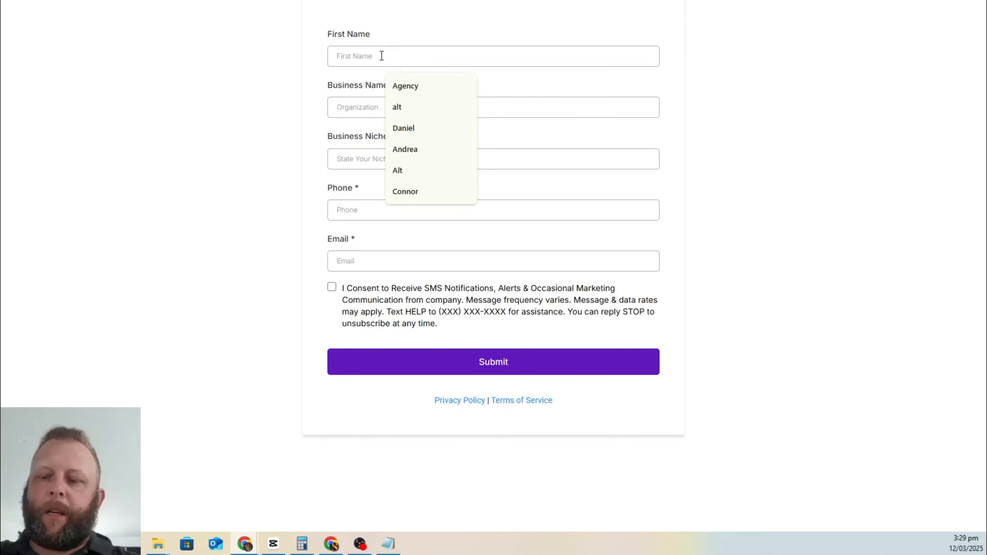
pyautogui.write('Mark')
pyautogui.press('Tab')
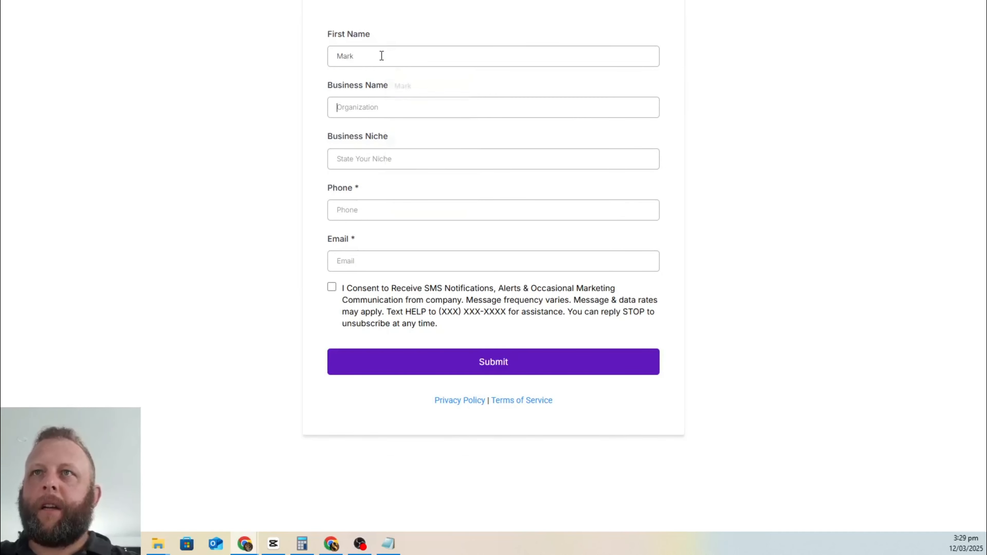
pyautogui.write('Ma')
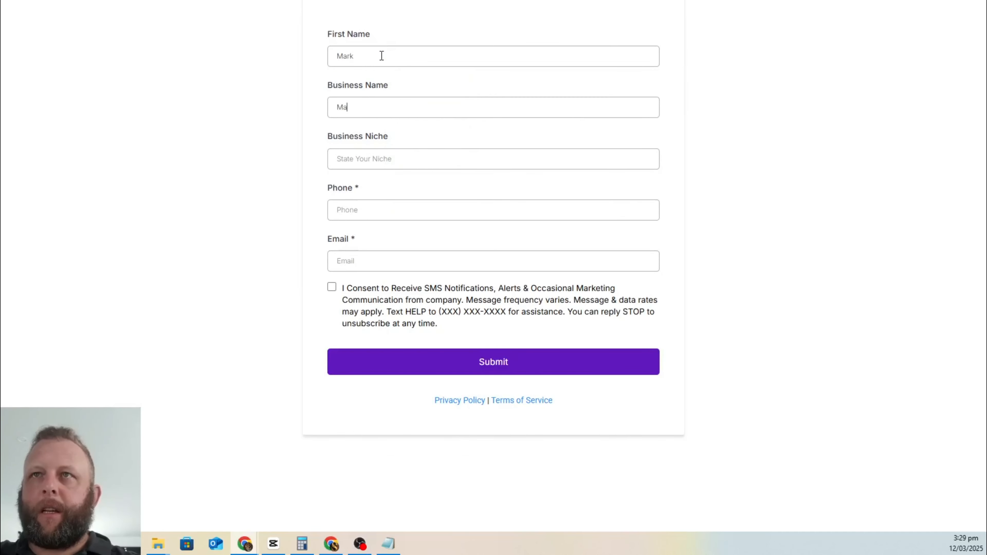
pyautogui.press('BackSpace')
pyautogui.press('BackSpace')
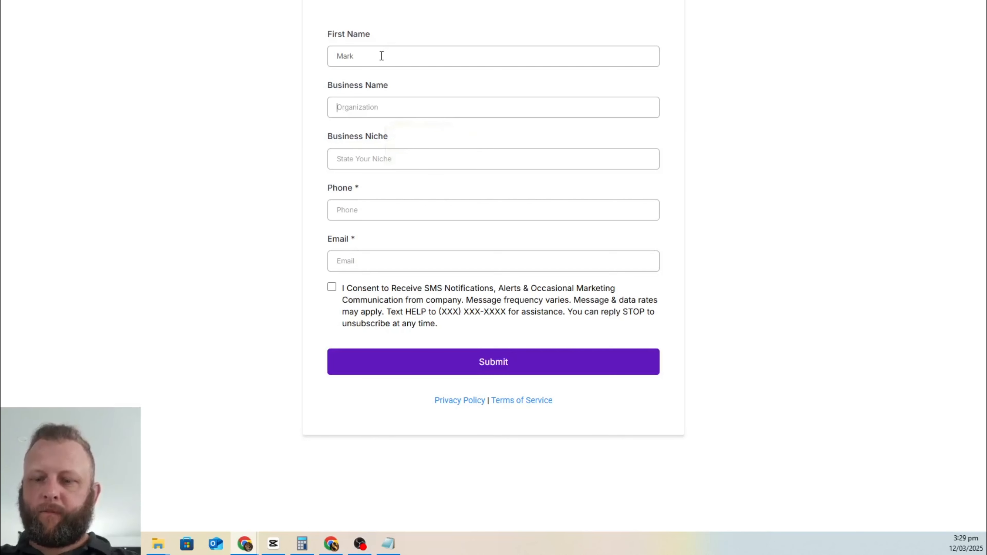
pyautogui.write('Gold')
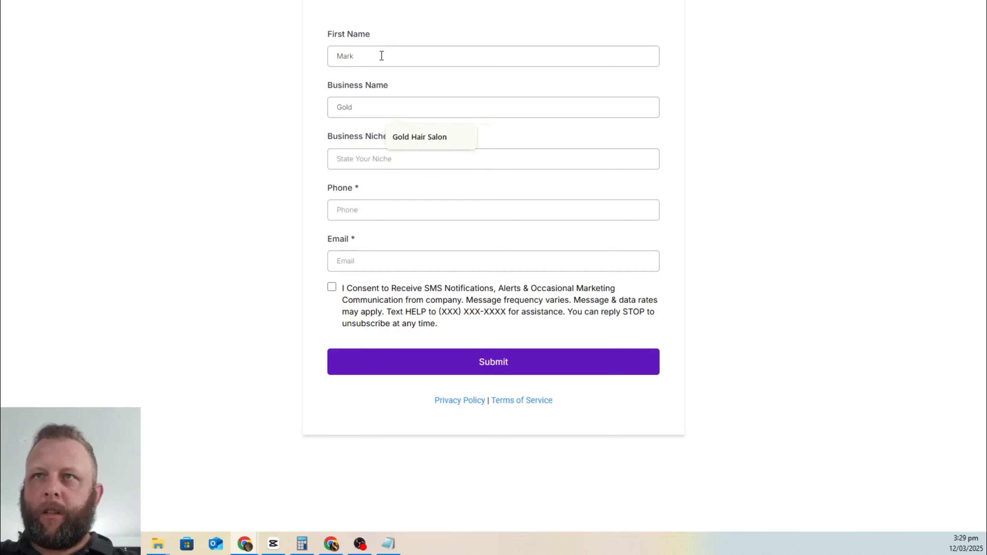
pyautogui.press('BackSpace')
pyautogui.write('en Roofing')
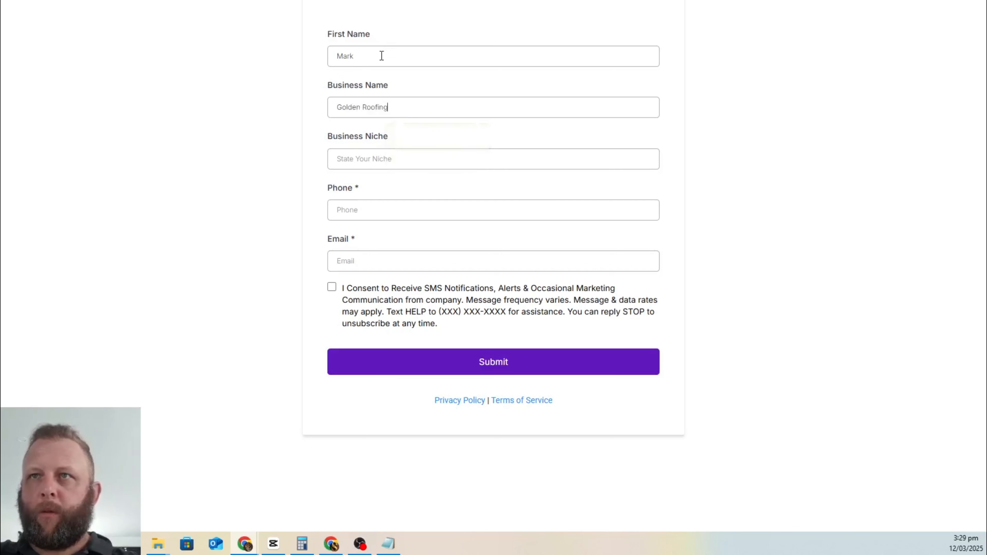
pyautogui.click(414, 152)
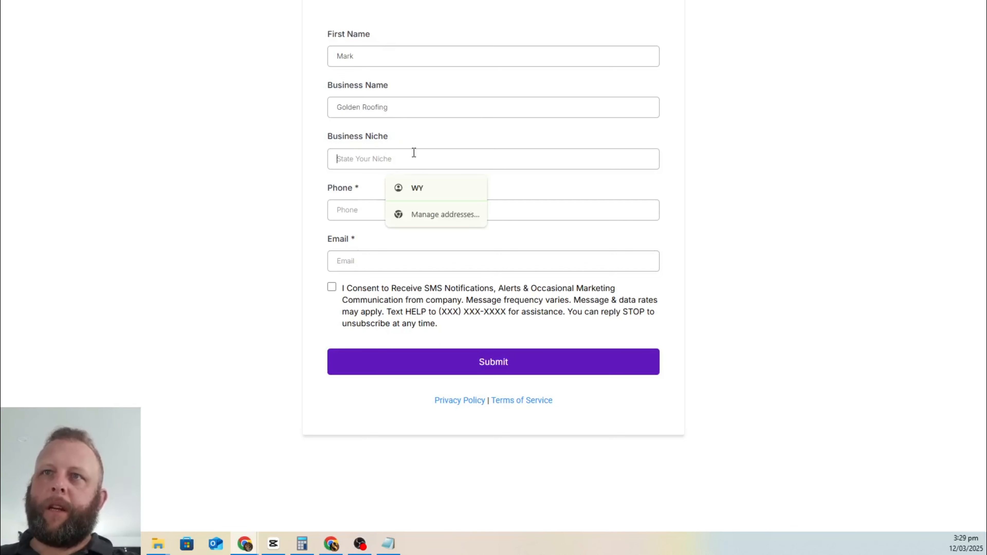
pyautogui.write('Roofing')
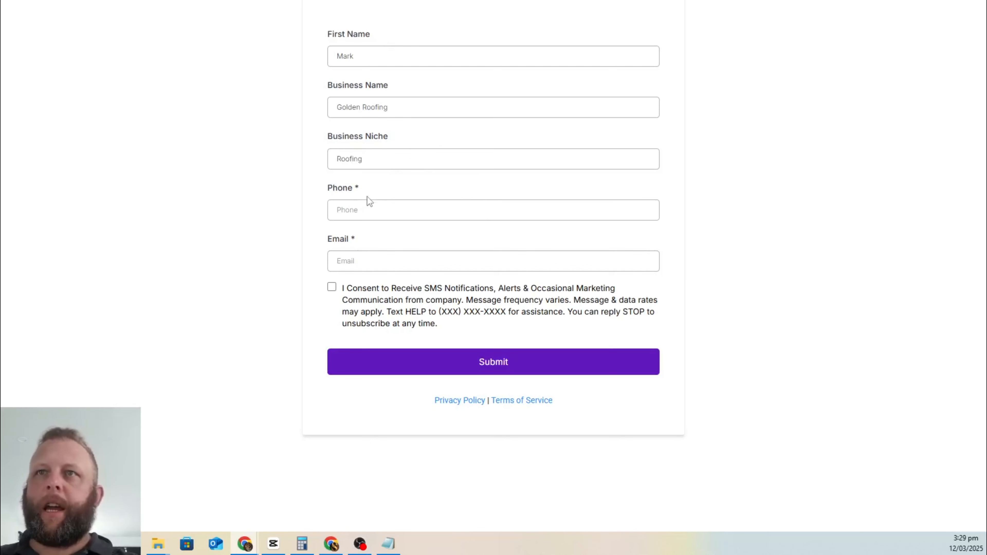
# Step: Fill the phone number and email from saved autofill entries and submit the lead form
pyautogui.click(365, 209)
pyautogui.press('Down')
pyautogui.press('Return')
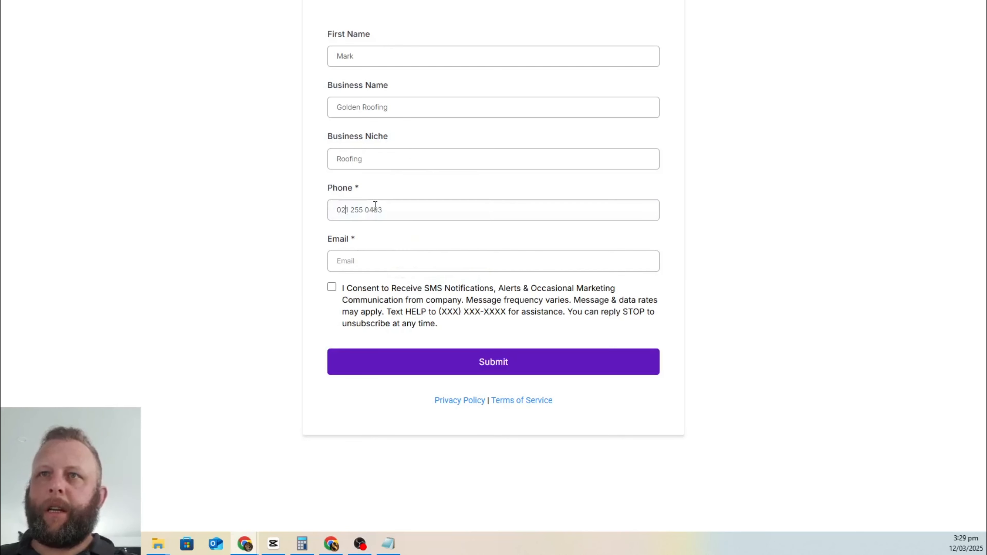
pyautogui.click(367, 261)
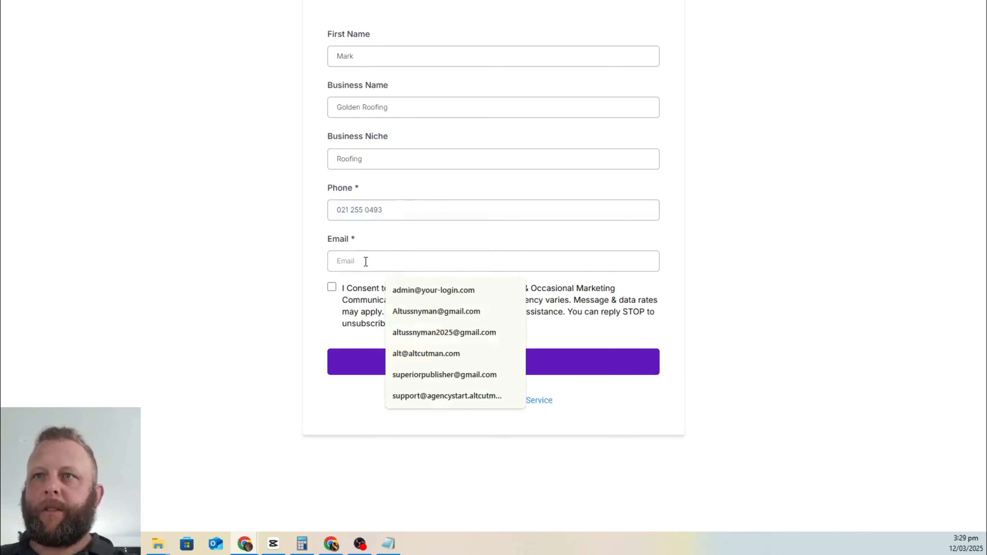
pyautogui.click(396, 295)
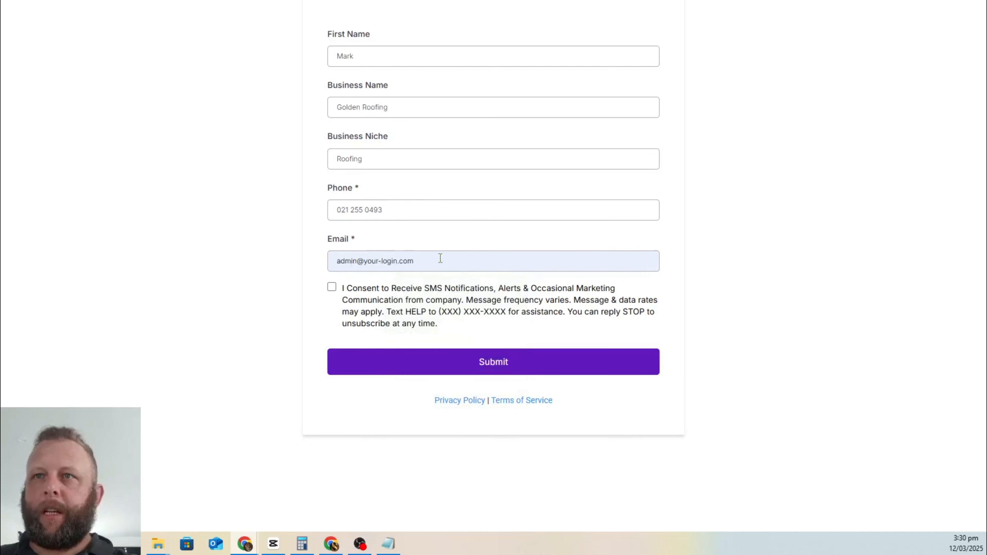
pyautogui.press('BackSpace')
pyautogui.press('BackSpace')
pyautogui.write('ss')
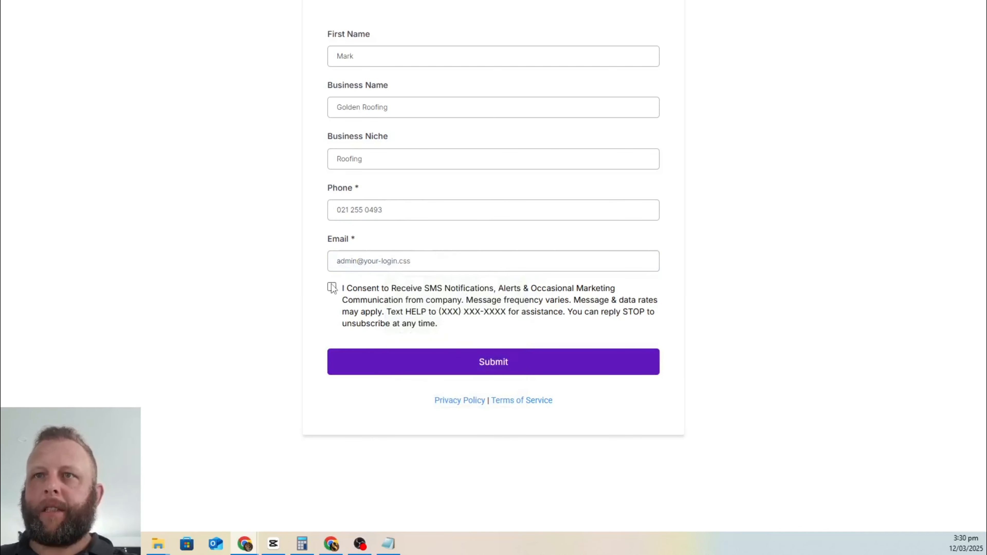
pyautogui.click(408, 364)
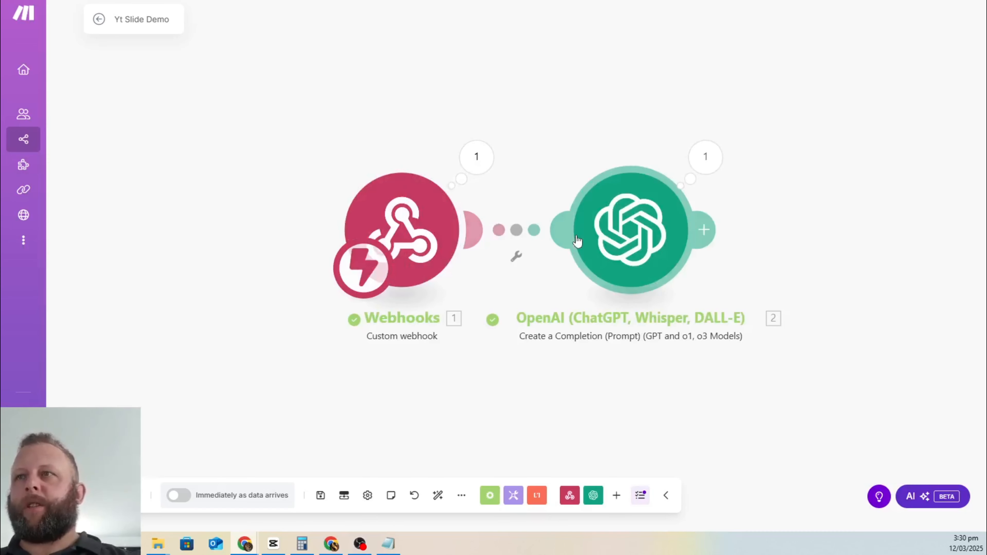
# Step: Review the generated Golden Roofing welcome message, then shift the Webhooks and OpenAI modules left
pyautogui.click(712, 165)
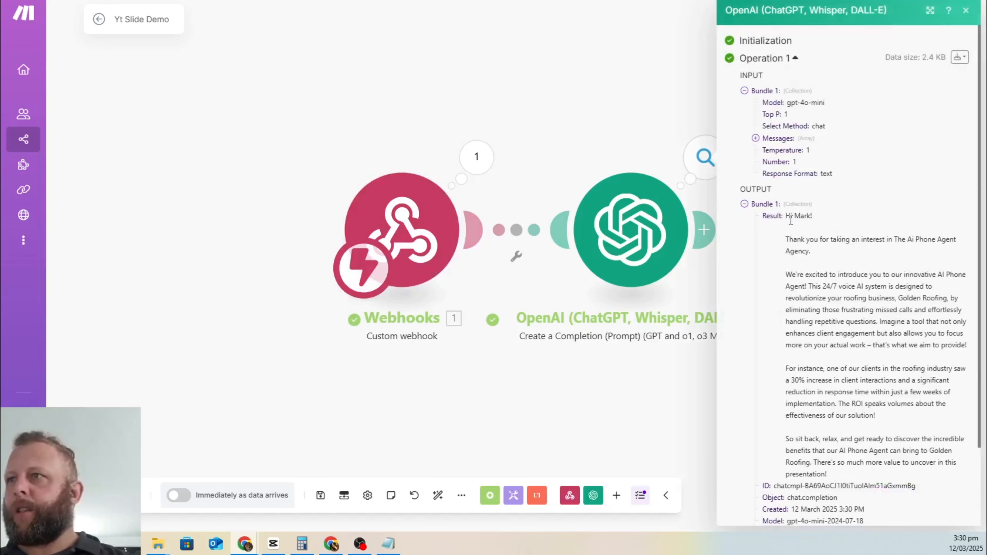
pyautogui.moveTo(784, 216); pyautogui.dragTo(952, 252)
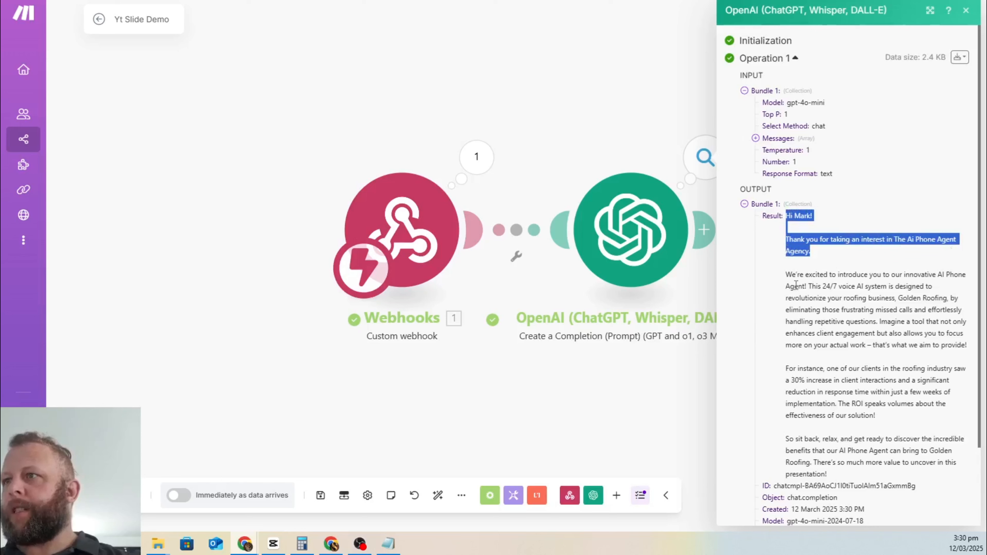
pyautogui.moveTo(795, 285); pyautogui.dragTo(838, 482)
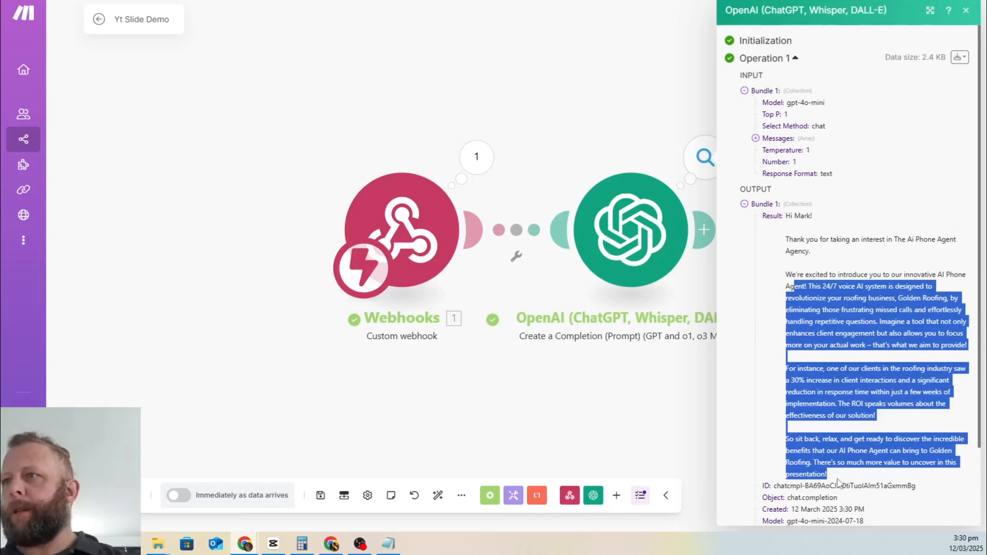
pyautogui.click(795, 236)
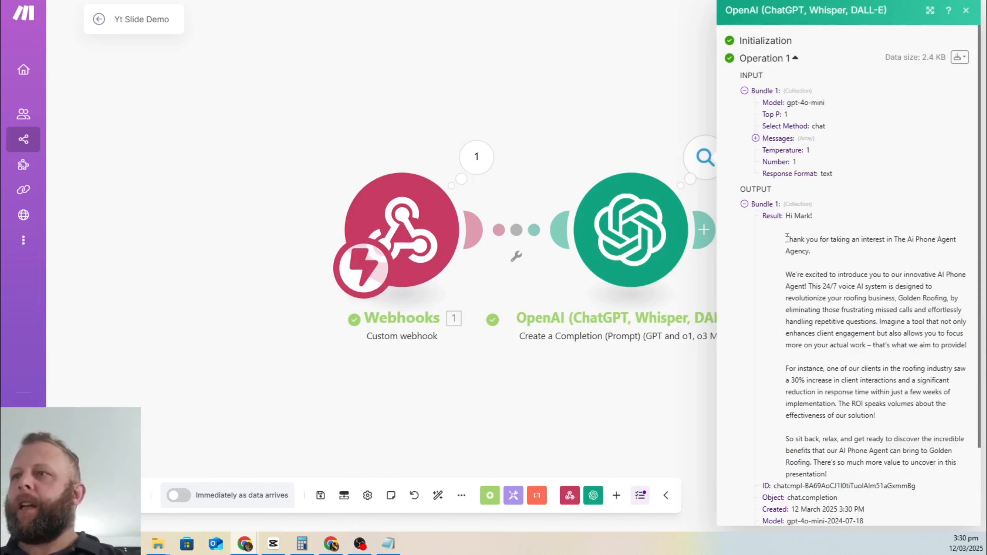
pyautogui.moveTo(786, 236); pyautogui.dragTo(837, 475)
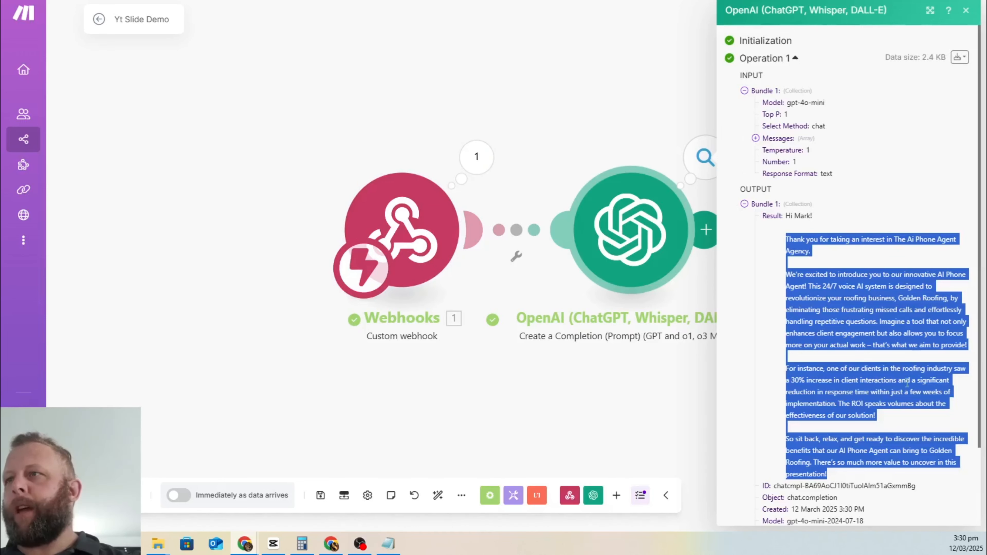
pyautogui.click(590, 99)
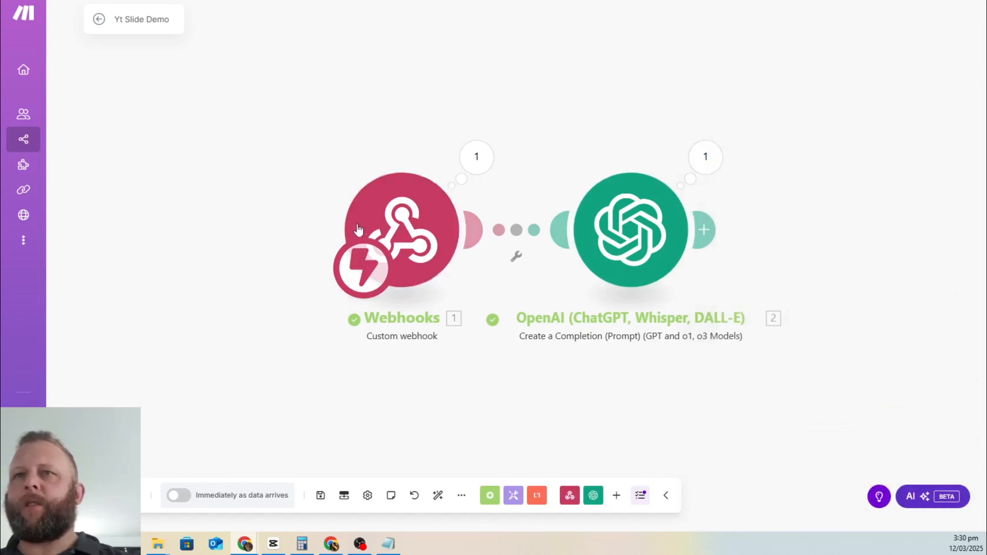
pyautogui.moveTo(371, 230); pyautogui.dragTo(141, 230)
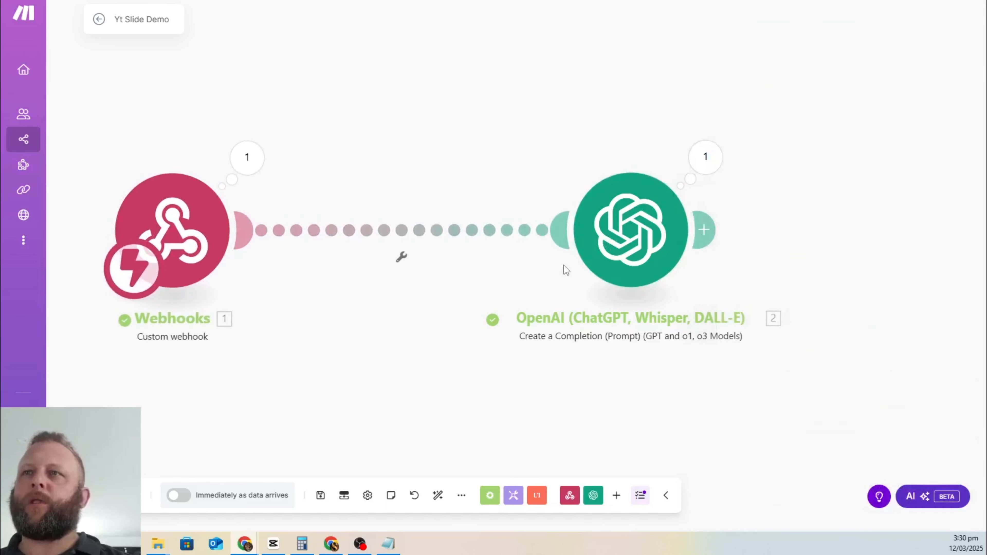
pyautogui.moveTo(615, 224); pyautogui.dragTo(400, 248)
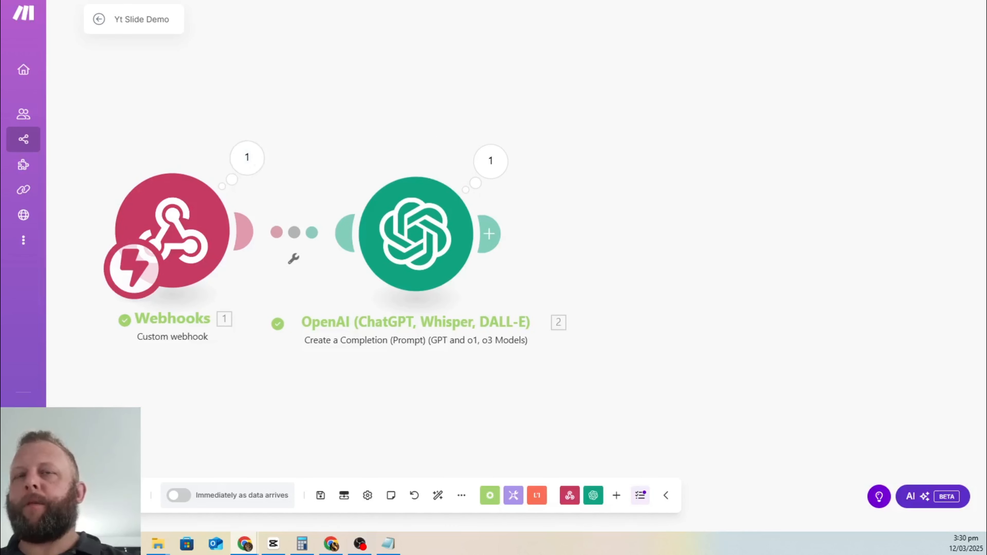
# Step: In a new tab, Google 'connecting google slides to make.com'
pyautogui.hotkey('ctrl', 't')
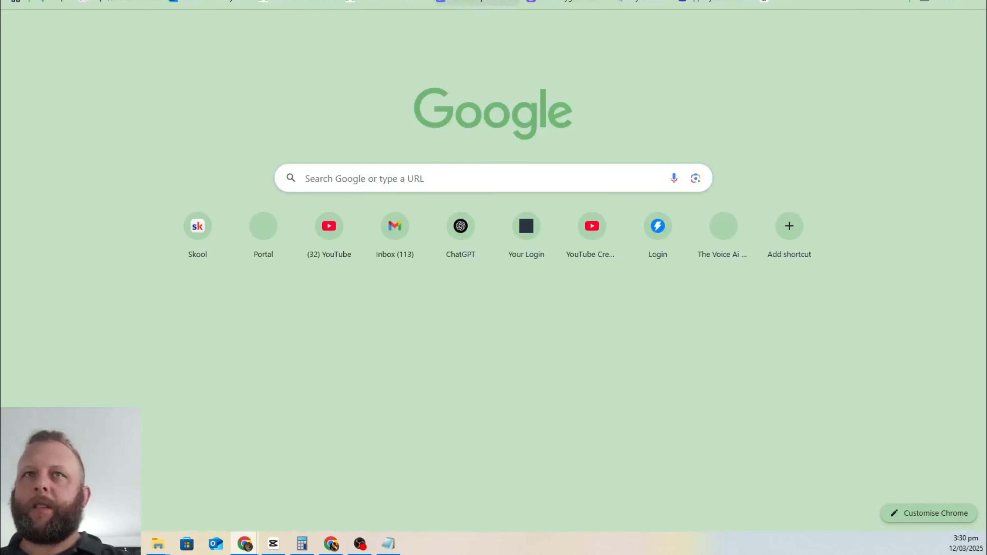
pyautogui.write('goo')
pyautogui.press('Return')
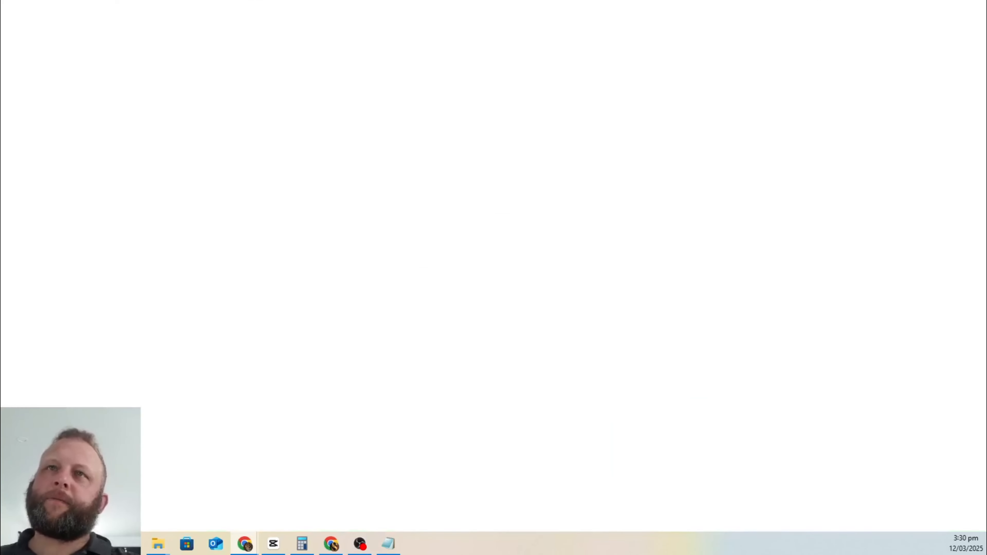
pyautogui.write('d')
pyautogui.press('BackSpace')
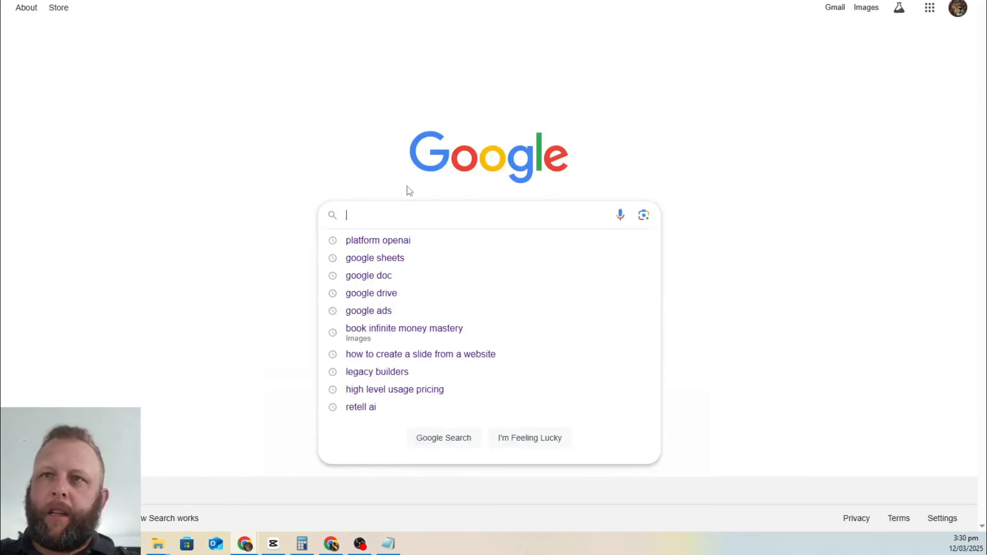
pyautogui.write('connecting g')
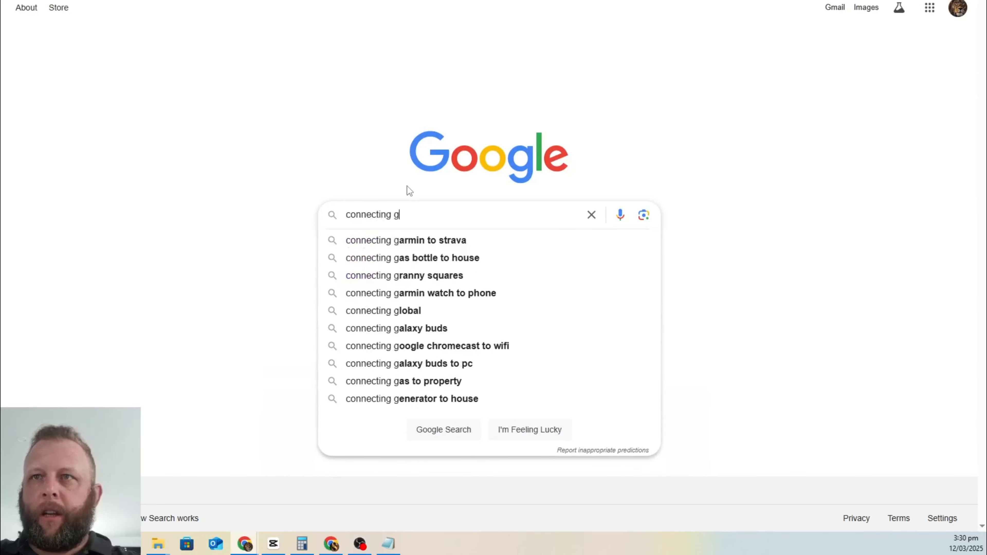
pyautogui.write('oogle slide')
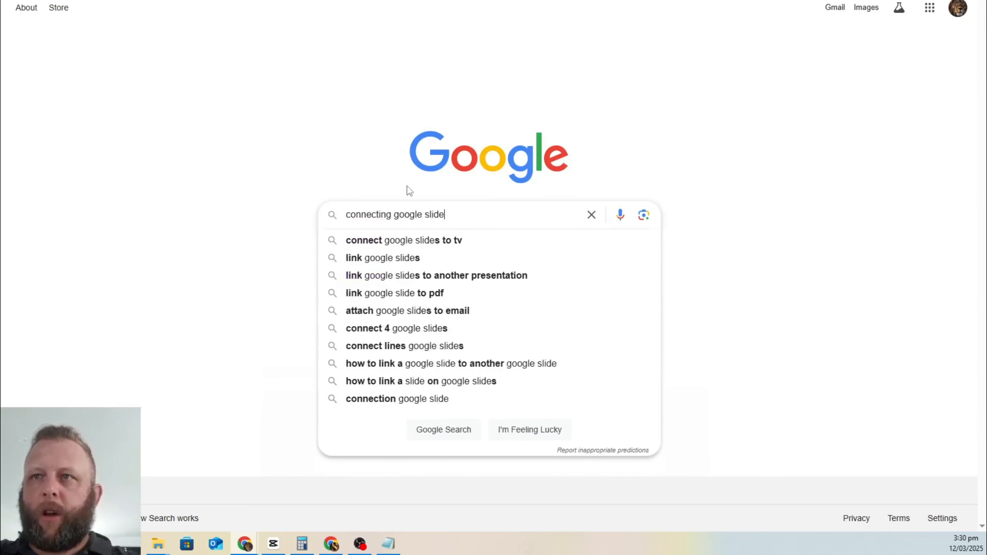
pyautogui.write('s to make.com')
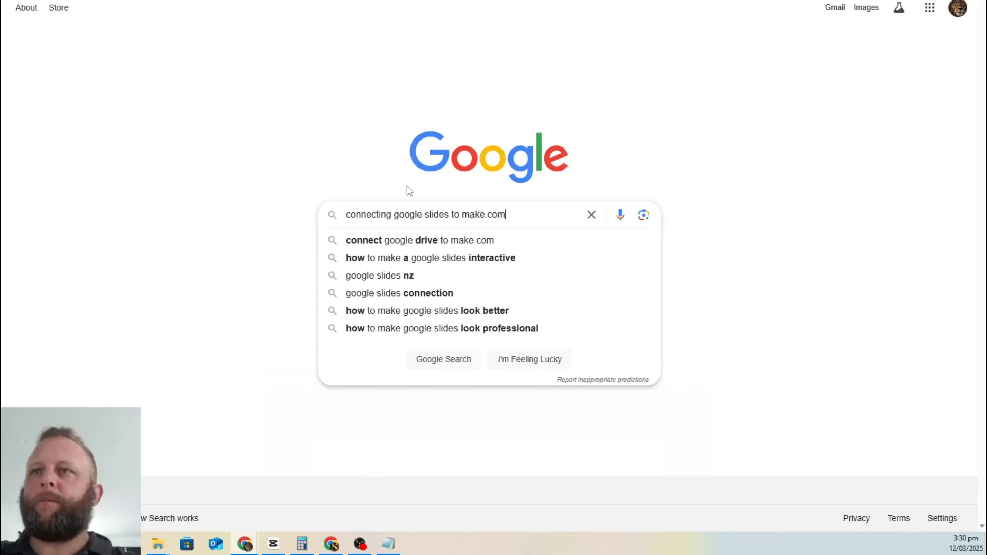
pyautogui.press('Return')
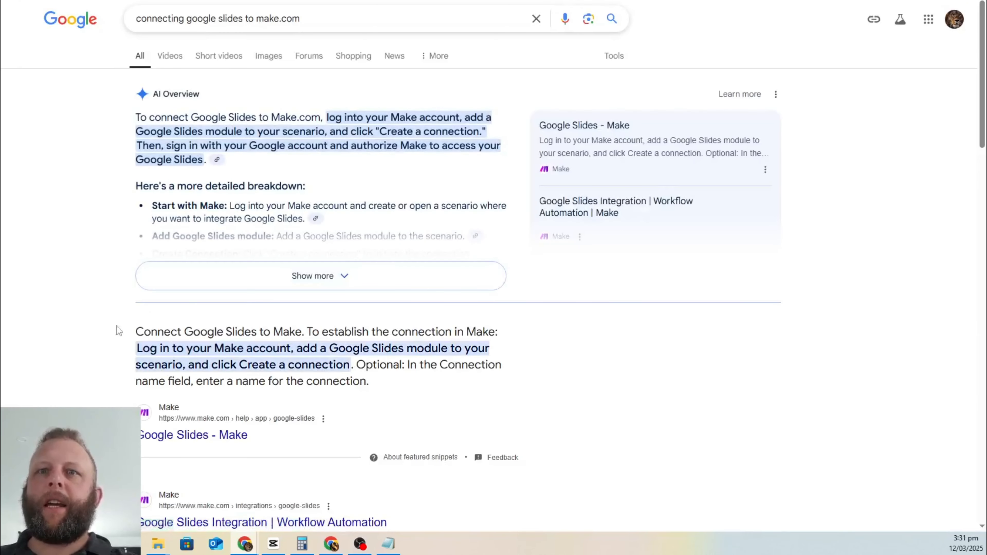
# Step: Open the Google Slides - Make help result in a new tab, then search 'connecting google drive to make.com'
pyautogui.rightClick(204, 436)
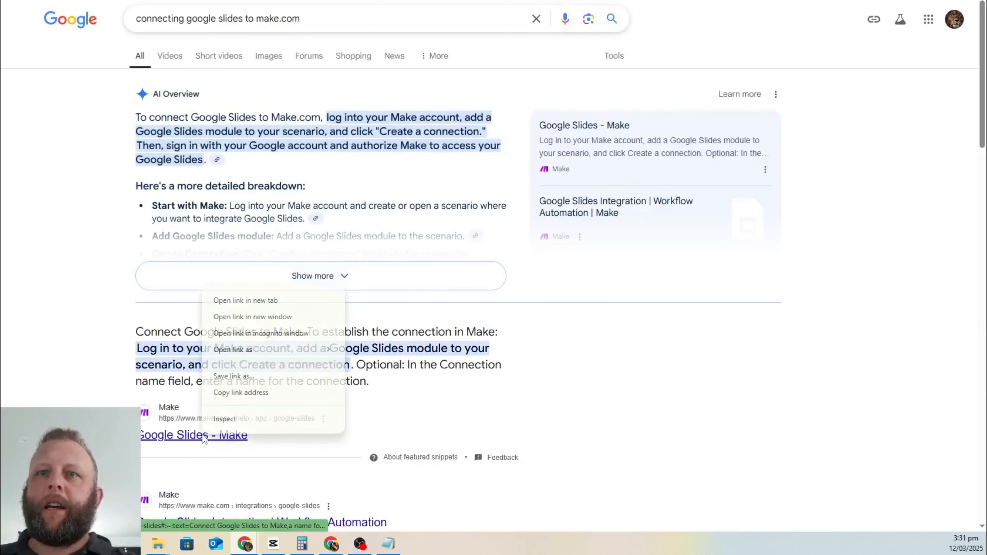
pyautogui.click(284, 300)
pyautogui.moveTo(381, 20); pyautogui.dragTo(88, 12)
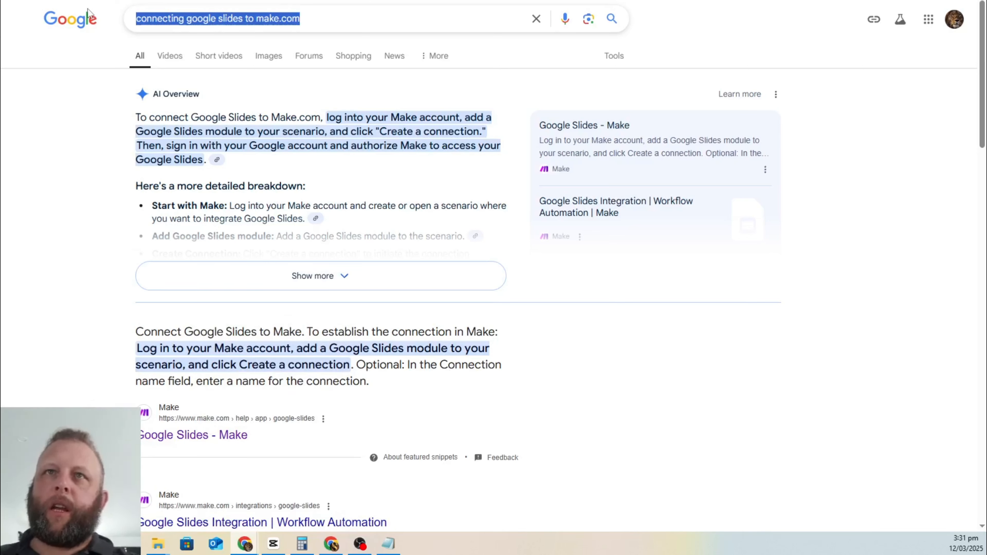
pyautogui.doubleClick(227, 20)
pyautogui.write('drive')
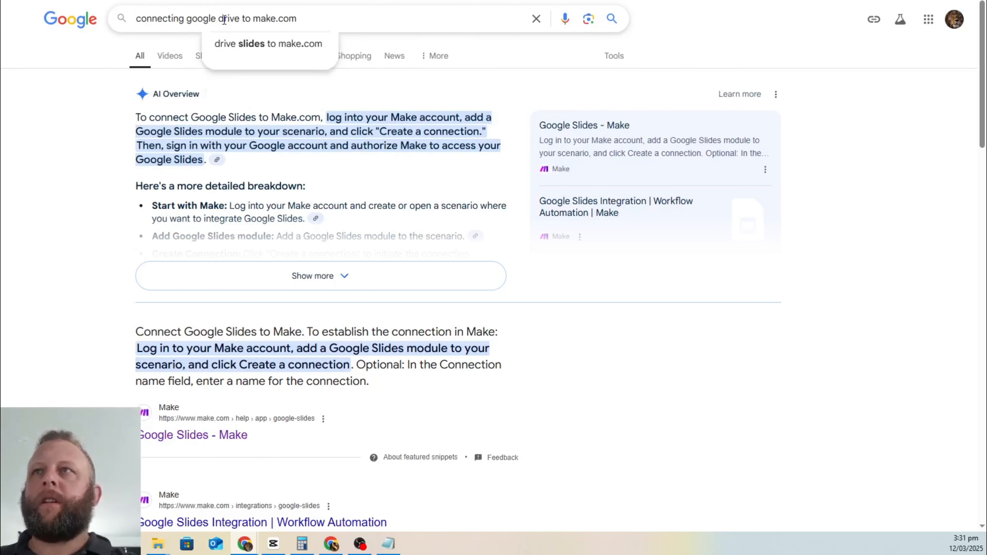
pyautogui.press('Return')
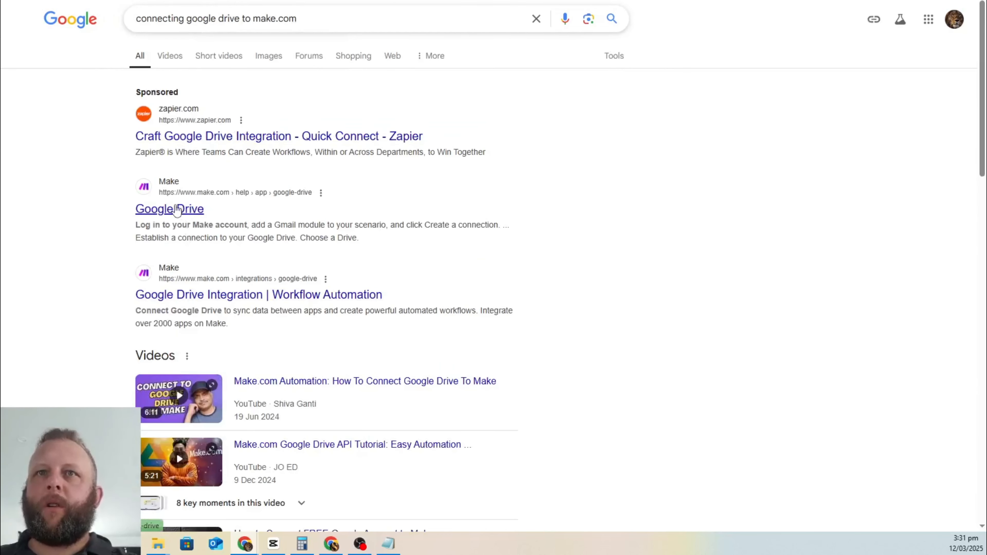
# Step: Open Make's Google Drive help page and read through it
pyautogui.click(177, 210)
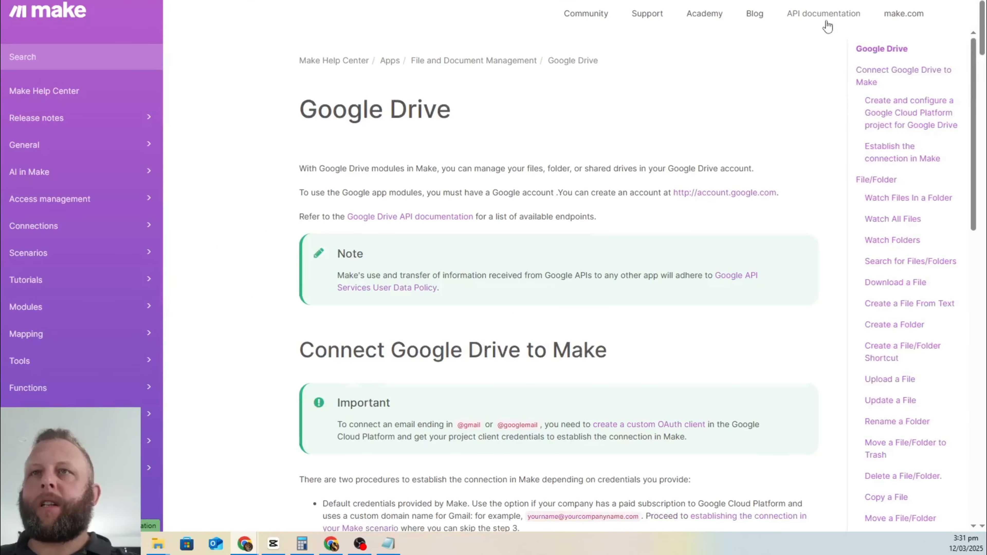
pyautogui.scroll(-2, 296, 140)
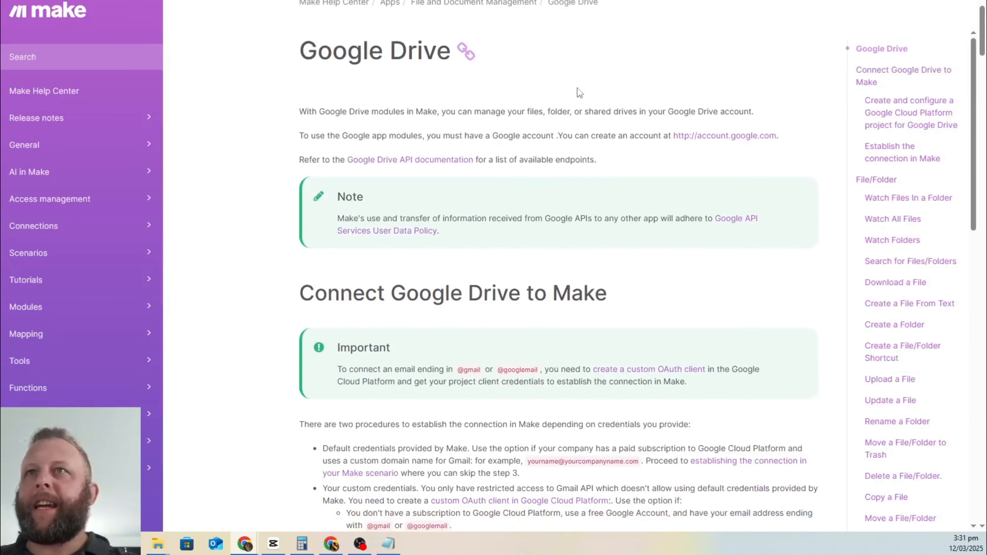
pyautogui.scroll(-20, 579, 92)
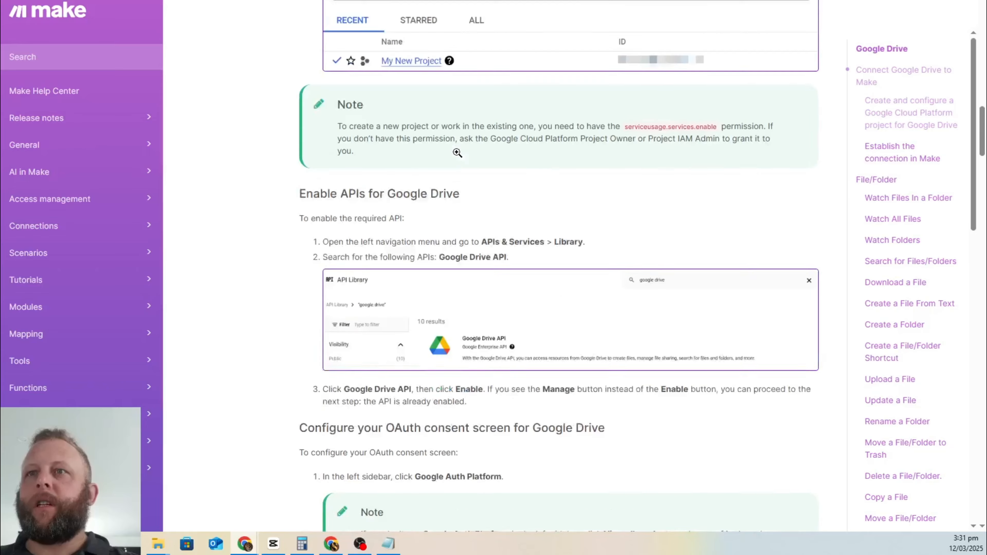
pyautogui.scroll(-20, 457, 152)
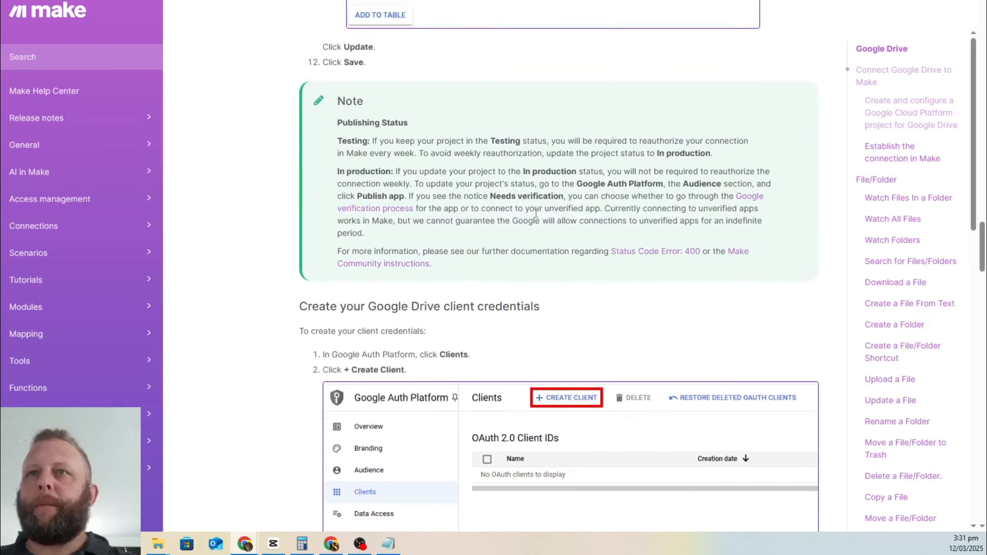
pyautogui.scroll(-20, 536, 213)
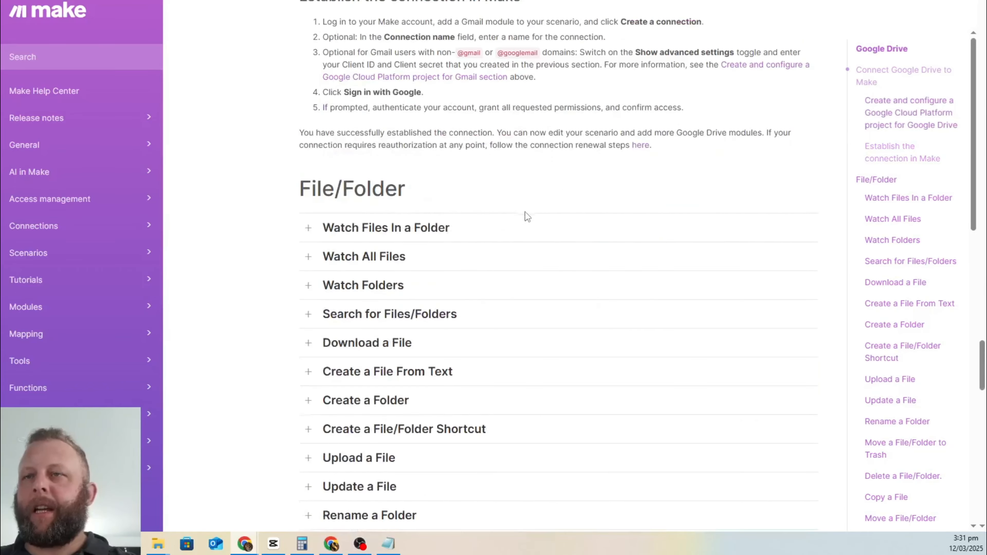
pyautogui.scroll(20, 522, 214)
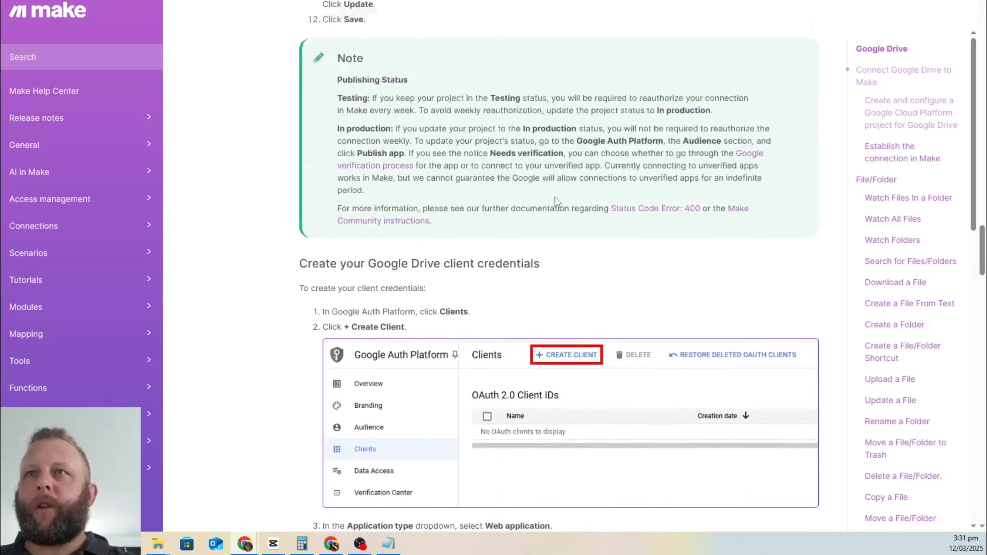
pyautogui.scroll(20, 554, 197)
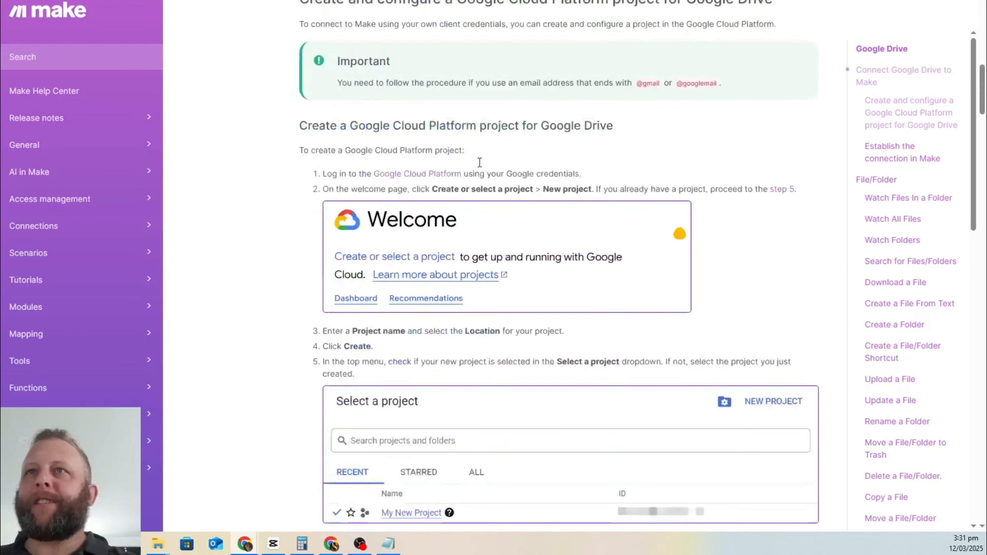
pyautogui.scroll(15, 479, 163)
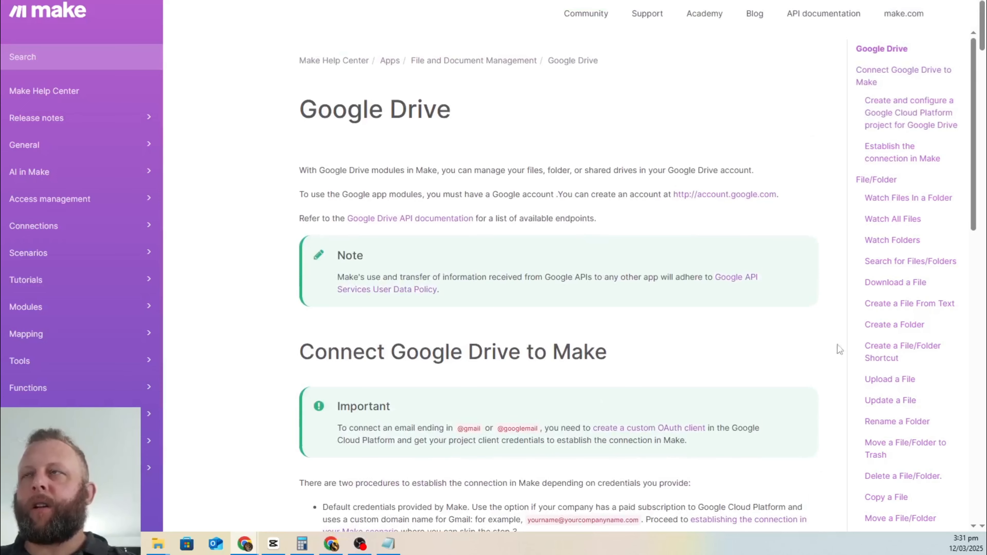
# Step: Skim the Google Slides help page, then return to the Google Drive help page
pyautogui.click(762, 1)
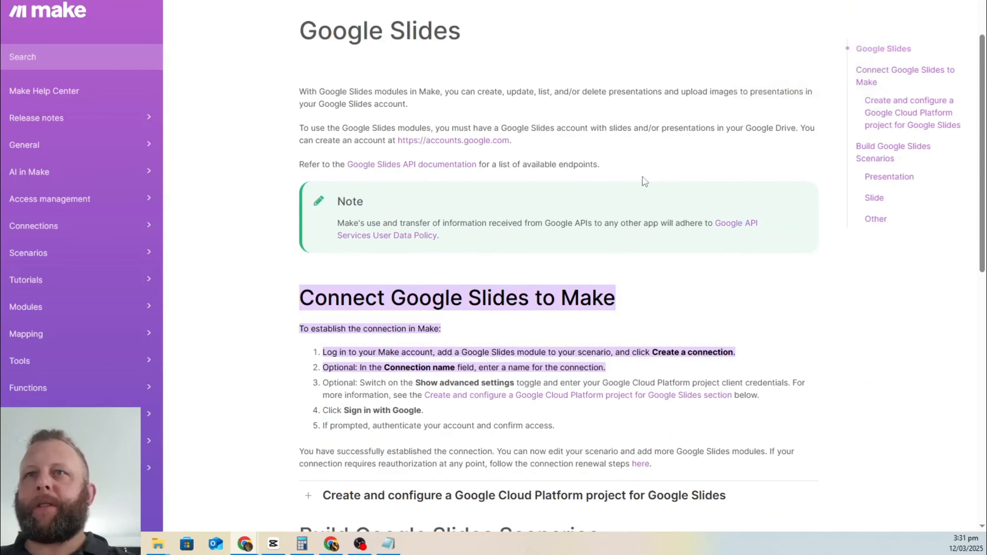
pyautogui.scroll(-7, 647, 154)
pyautogui.scroll(15, 646, 157)
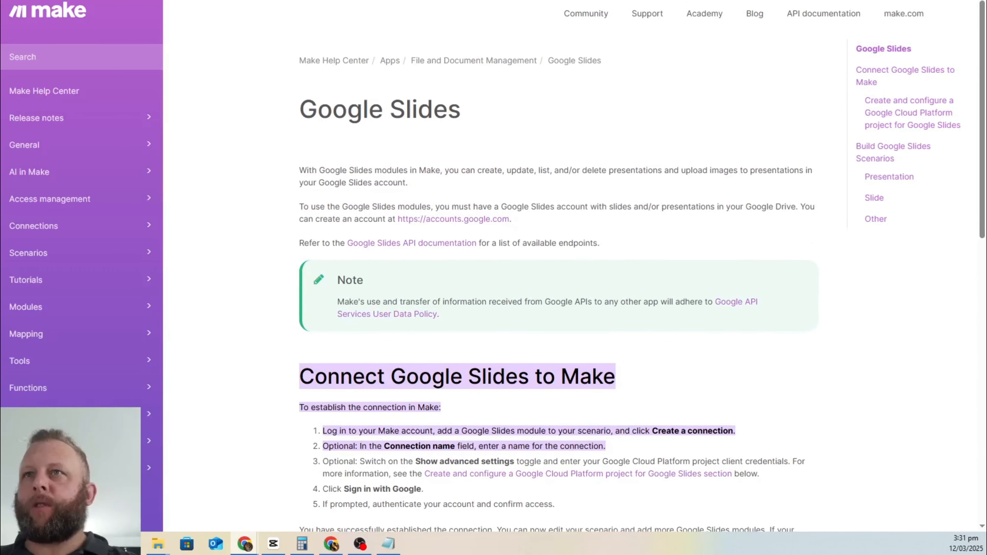
pyautogui.click(657, 0)
# Step: Compare the Google Drive and Google Slides help page titles and connection instructions
pyautogui.moveTo(301, 109); pyautogui.dragTo(541, 115)
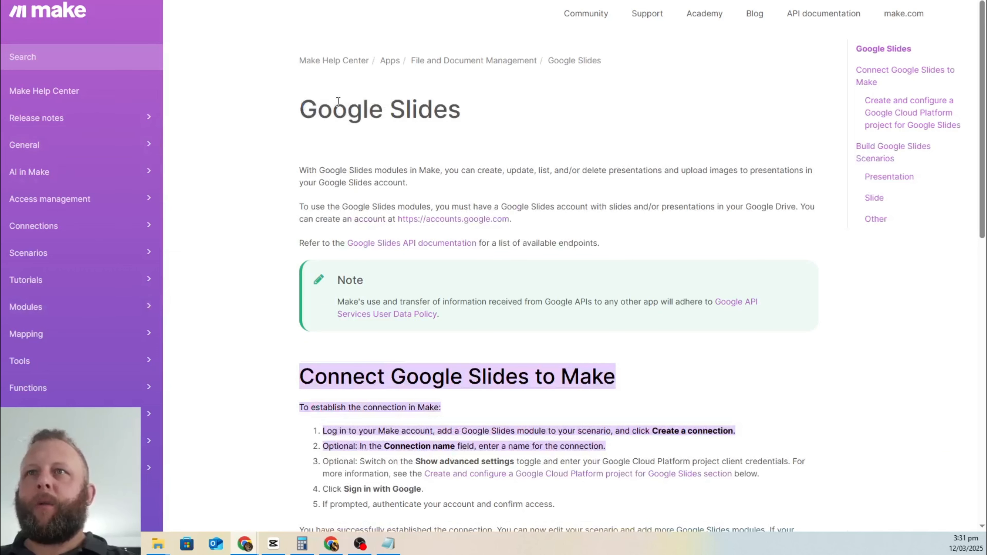
pyautogui.tripleClick(338, 101)
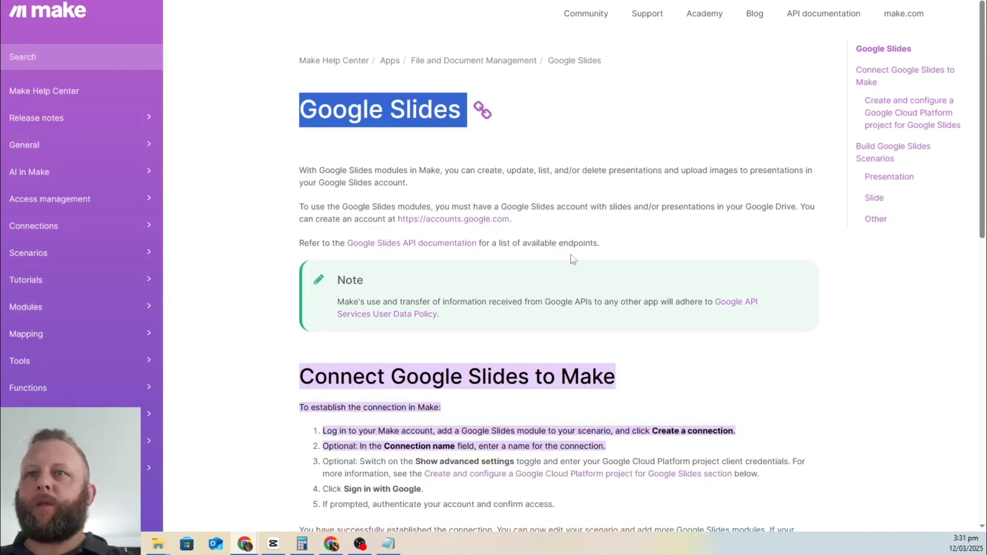
pyautogui.scroll(-5, 568, 260)
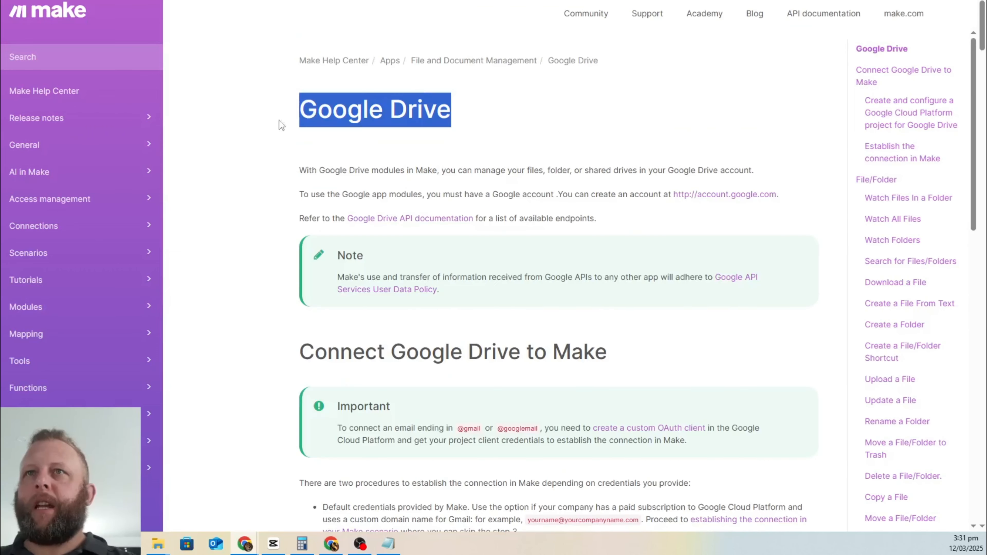
pyautogui.click(289, 124)
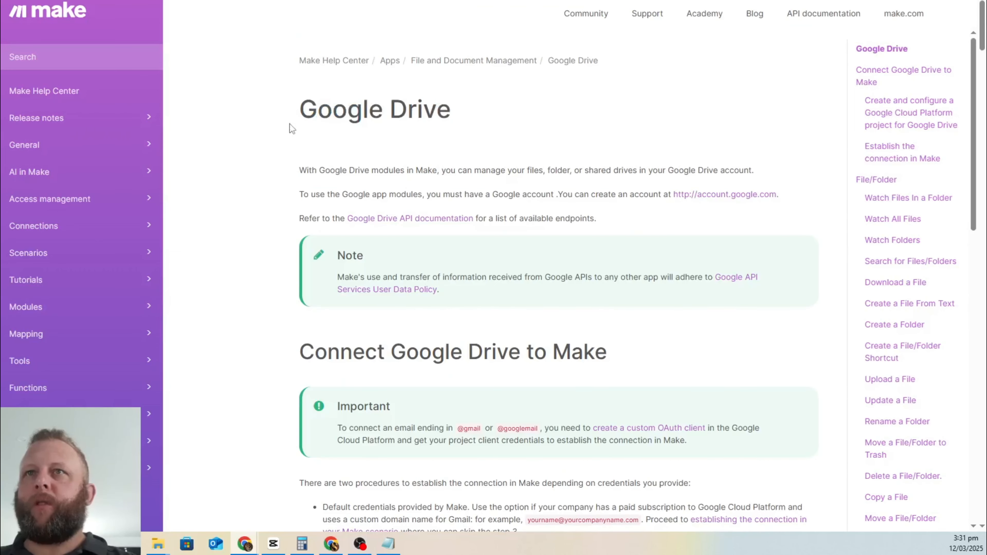
pyautogui.tripleClick(350, 114)
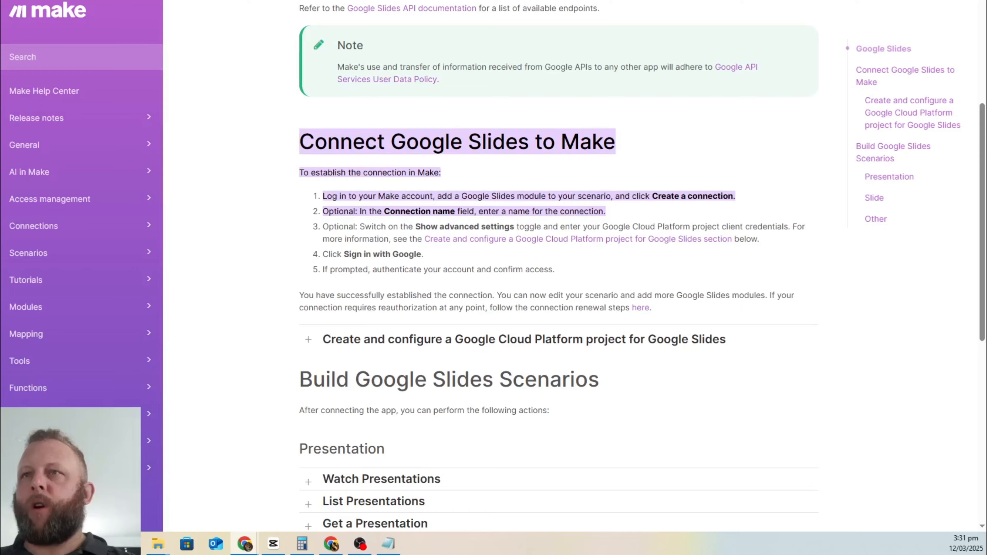
pyautogui.scroll(-8, 590, 321)
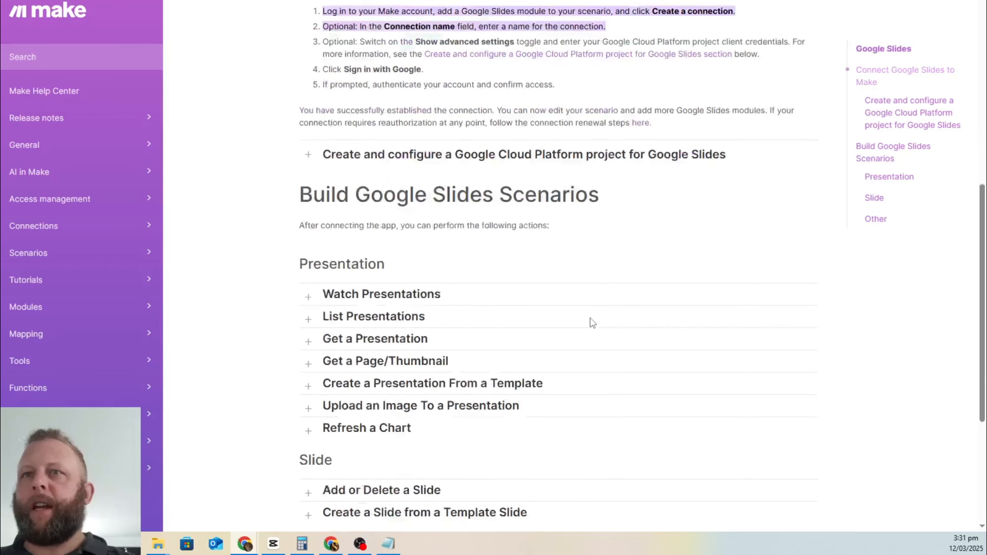
pyautogui.scroll(9, 583, 296)
pyautogui.scroll(-7, 593, 282)
pyautogui.scroll(10, 592, 342)
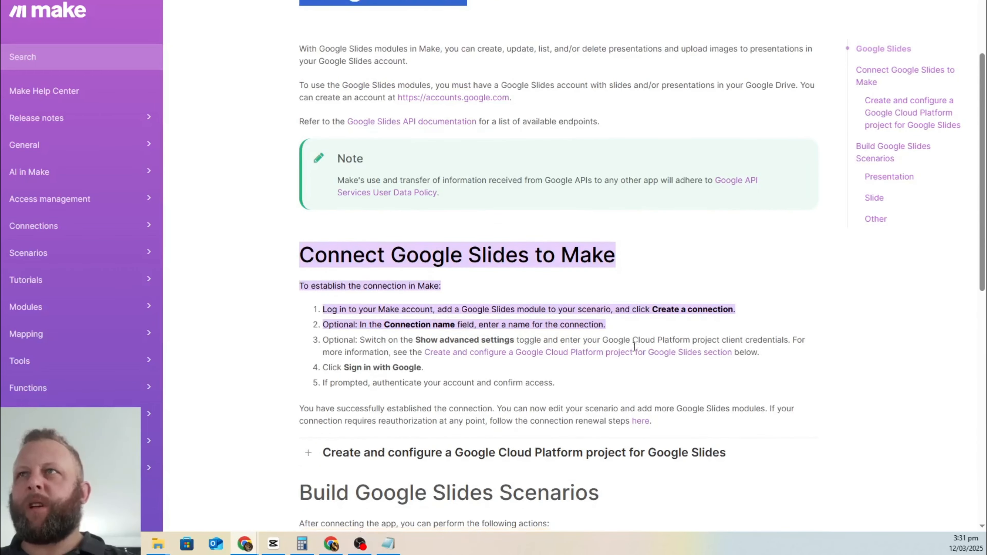
pyautogui.scroll(-5, 600, 390)
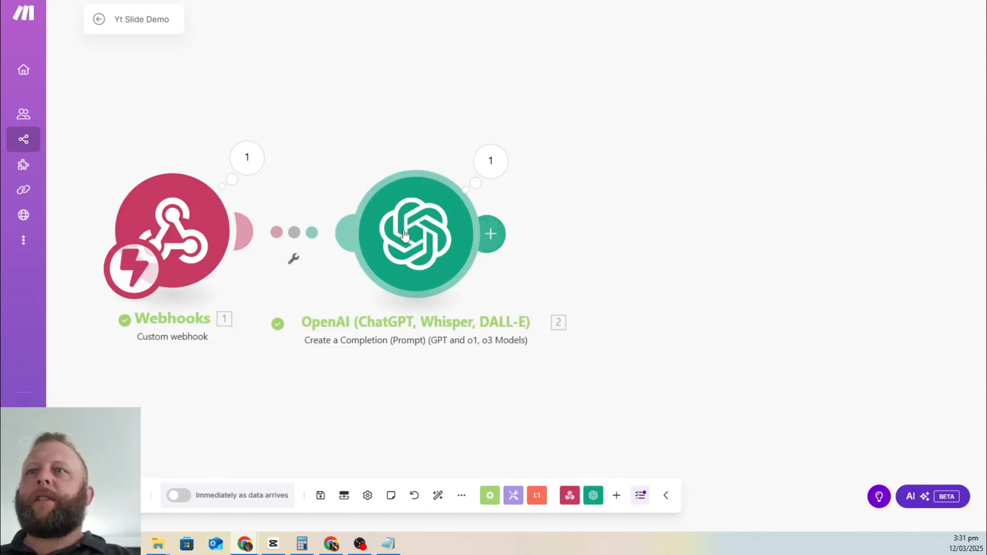
# Step: Cancel a new module after the OpenAI step and open a fresh browser tab
pyautogui.click(490, 234)
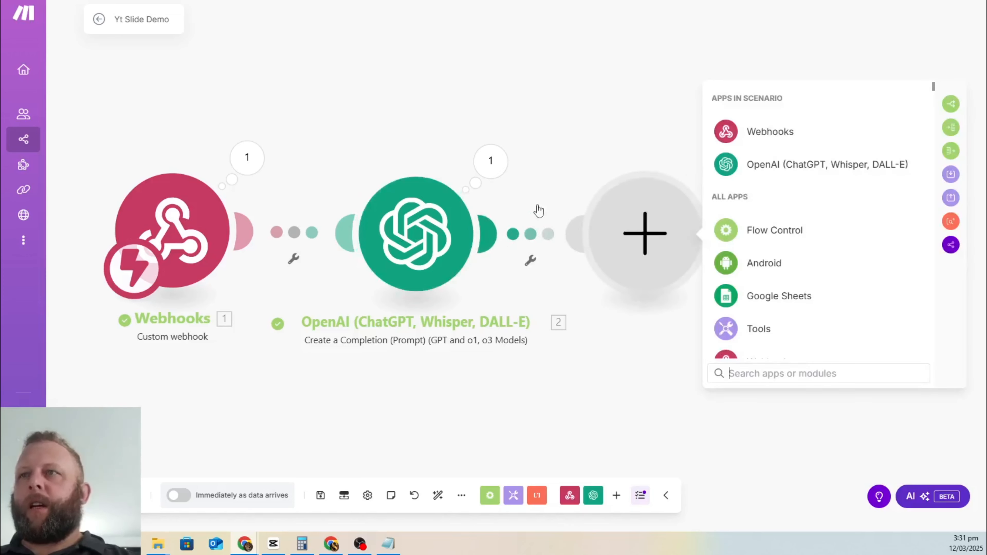
pyautogui.click(578, 146)
pyautogui.hotkey('ctrl', 't')
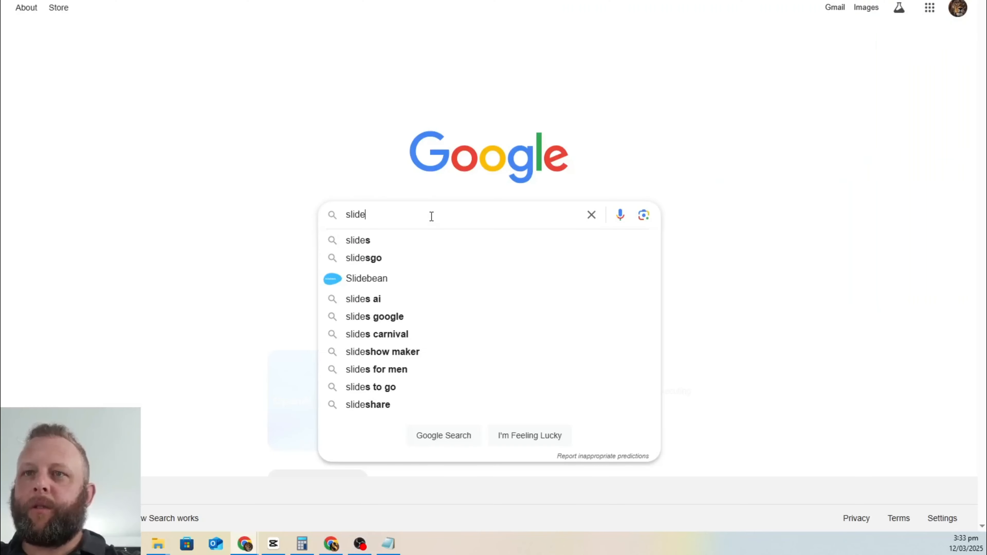
# Step: Search 'google slides' and open the Google Slides sign-in result to start a new presentation
pyautogui.press('BackSpace')
pyautogui.press('BackSpace')
pyautogui.press('BackSpace')
pyautogui.press('BackSpace')
pyautogui.press('BackSpace')
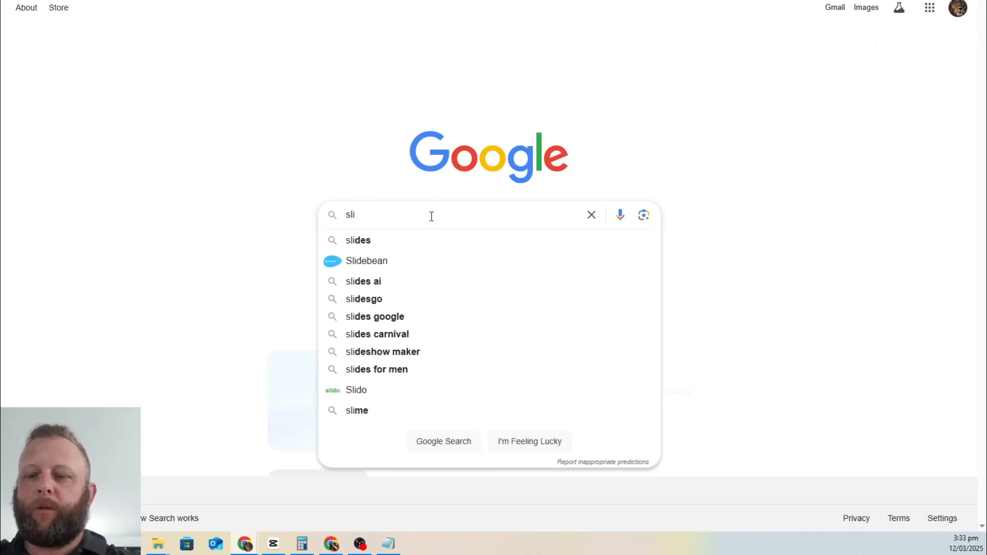
pyautogui.write('google slides')
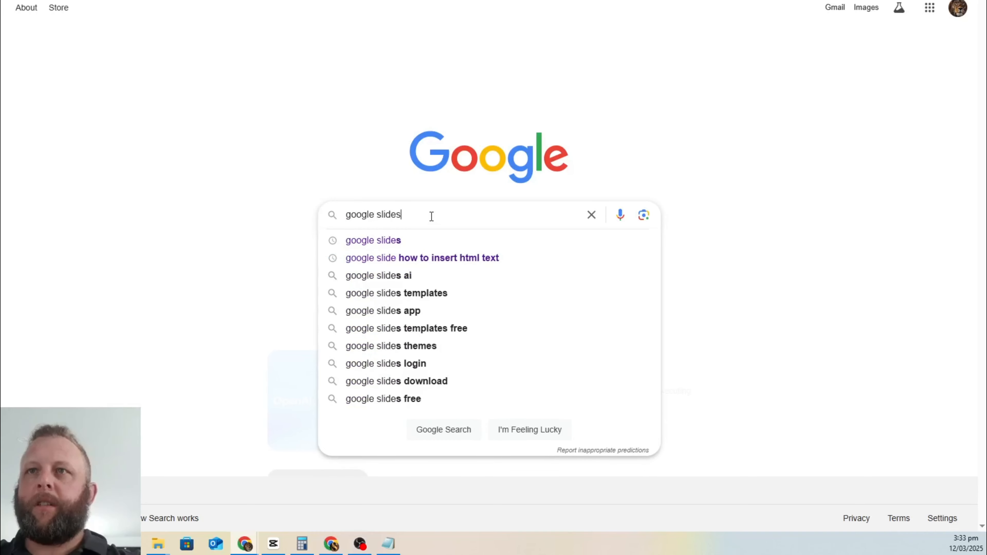
pyautogui.press('Return')
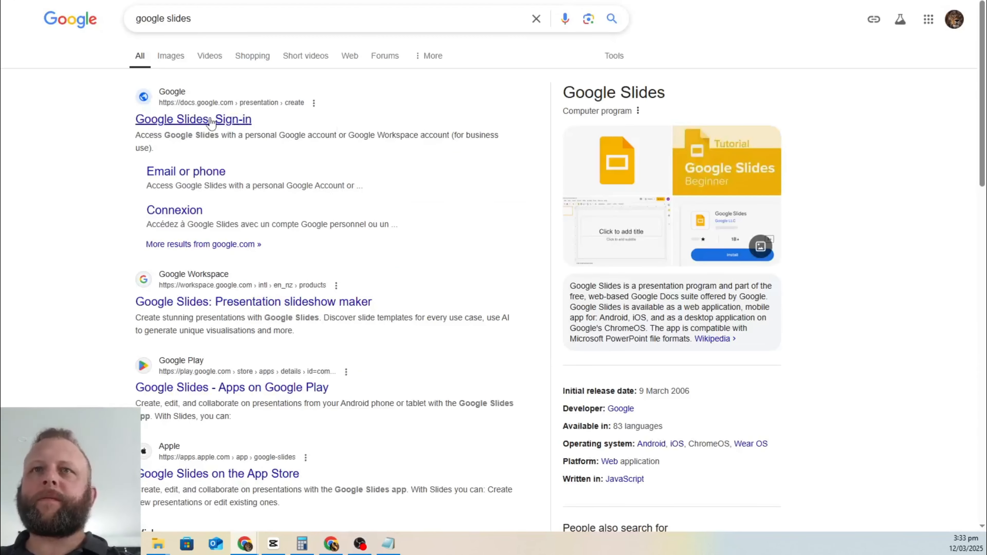
pyautogui.click(211, 120)
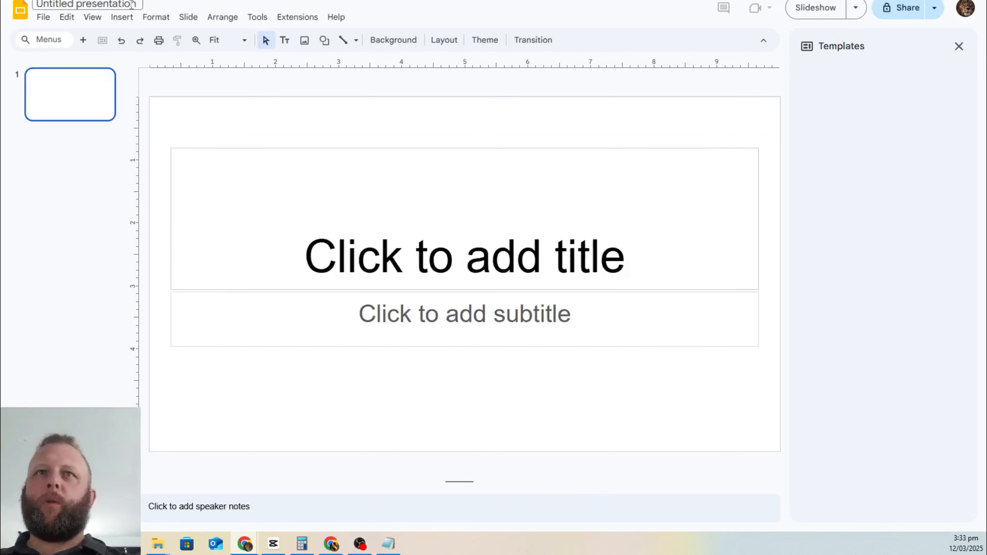
# Step: Rename the presentation to 'YT Demo for ai automation'
pyautogui.click(132, 5)
pyautogui.write('YT')
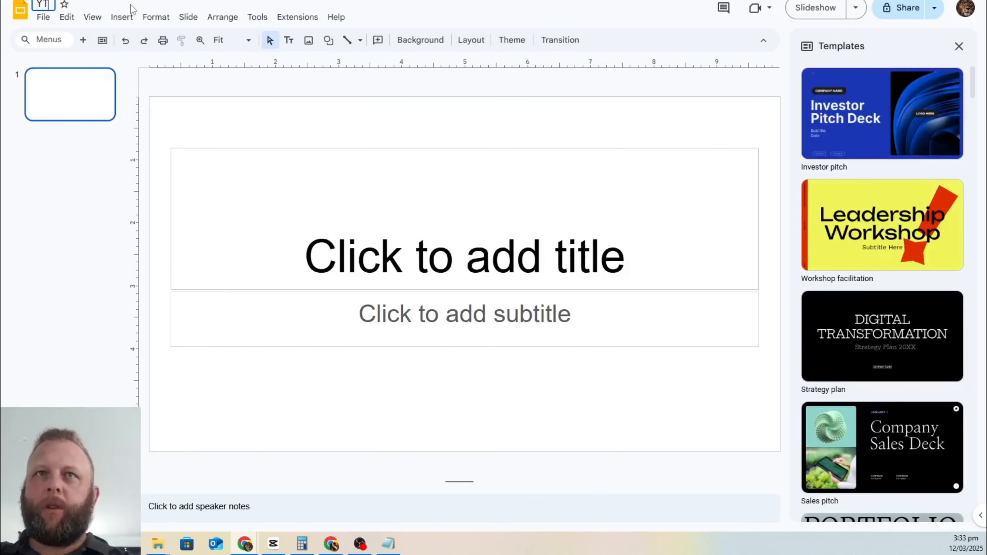
pyautogui.write(' Demo for')
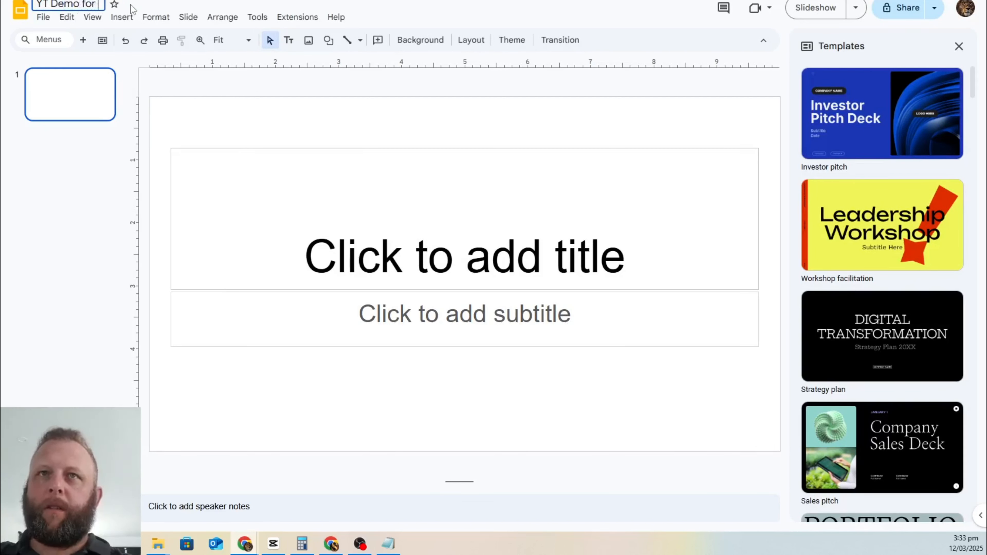
pyautogui.write(' ai au')
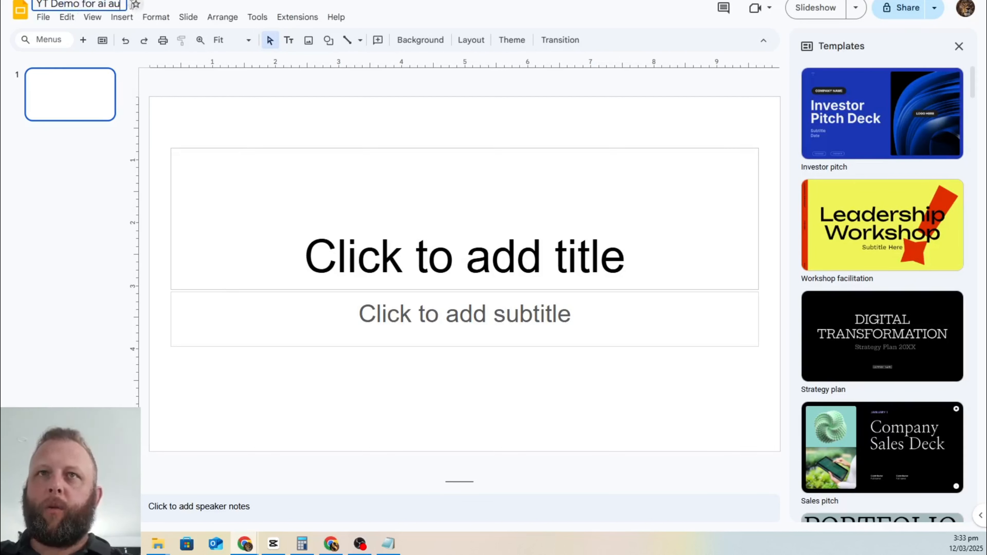
pyautogui.write('tomation')
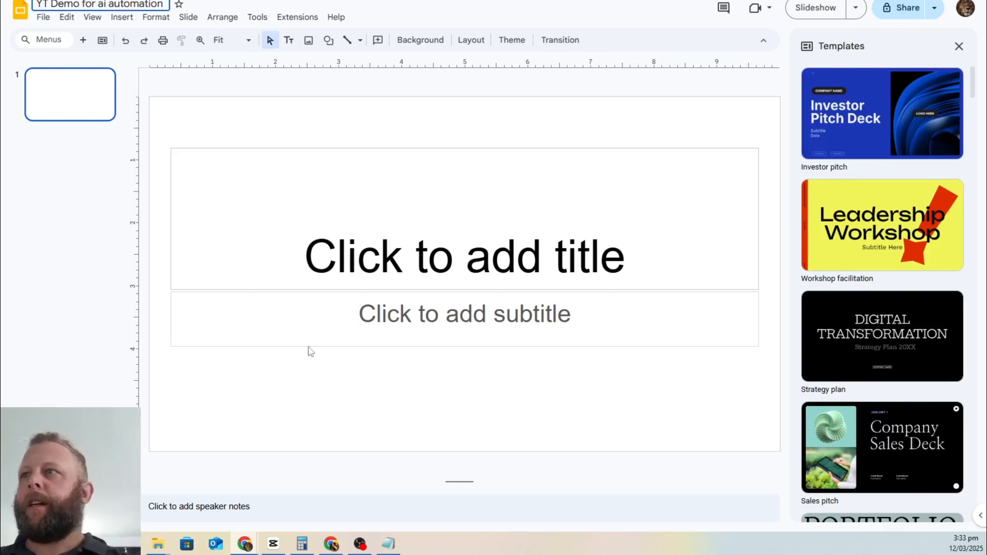
pyautogui.press('Return')
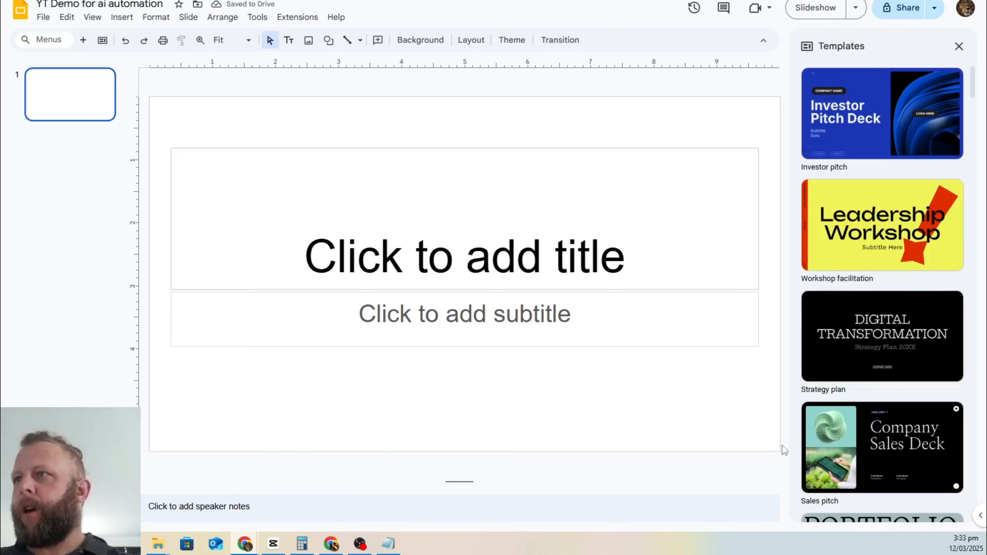
# Step: Insert all slides from the Workshop facilitation template
pyautogui.scroll(-5, 855, 311)
pyautogui.scroll(5, 954, 338)
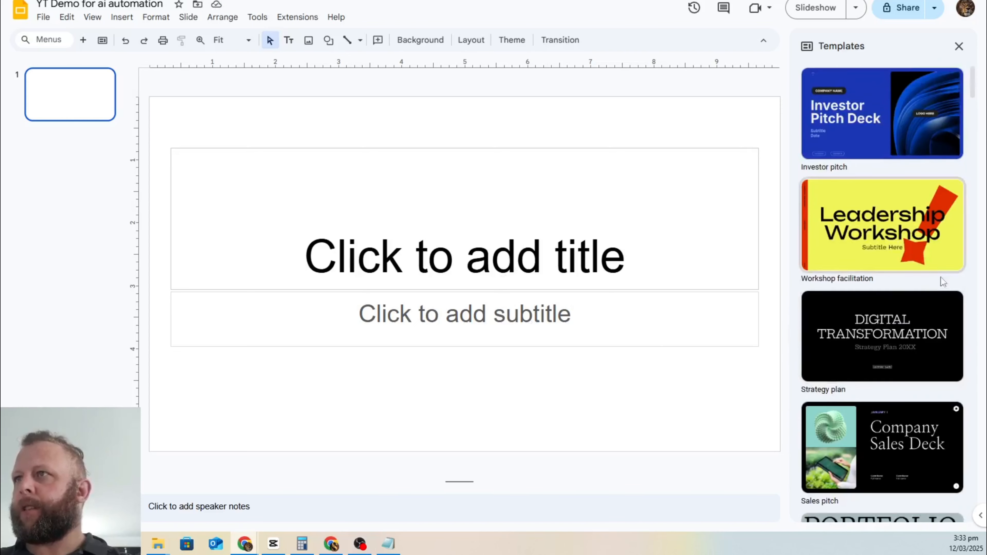
pyautogui.scroll(-20, 917, 269)
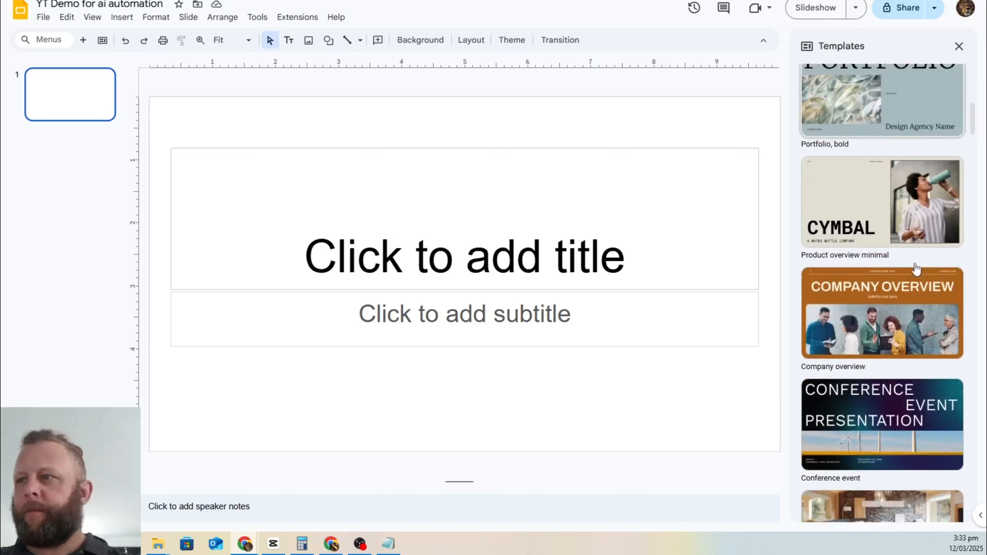
pyautogui.scroll(20, 916, 271)
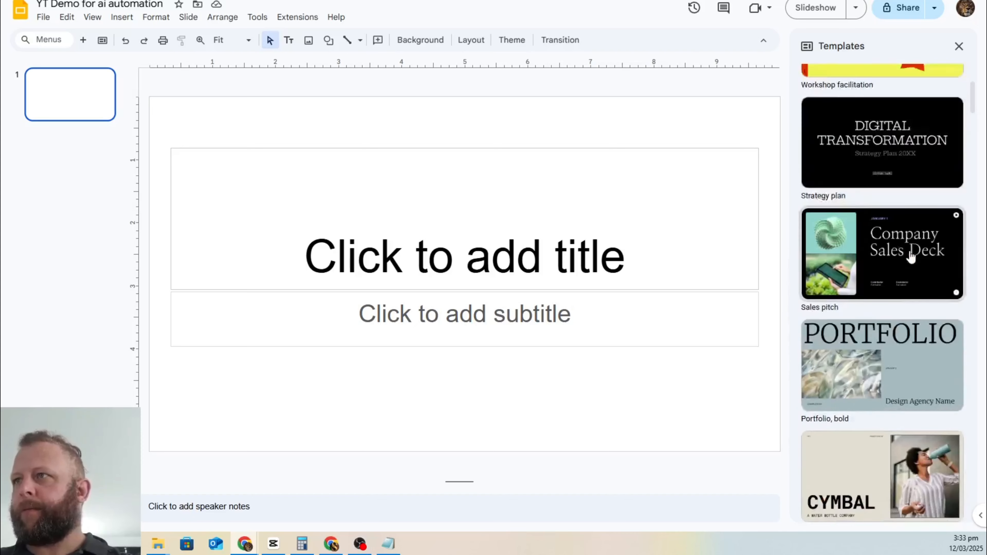
pyautogui.click(911, 256)
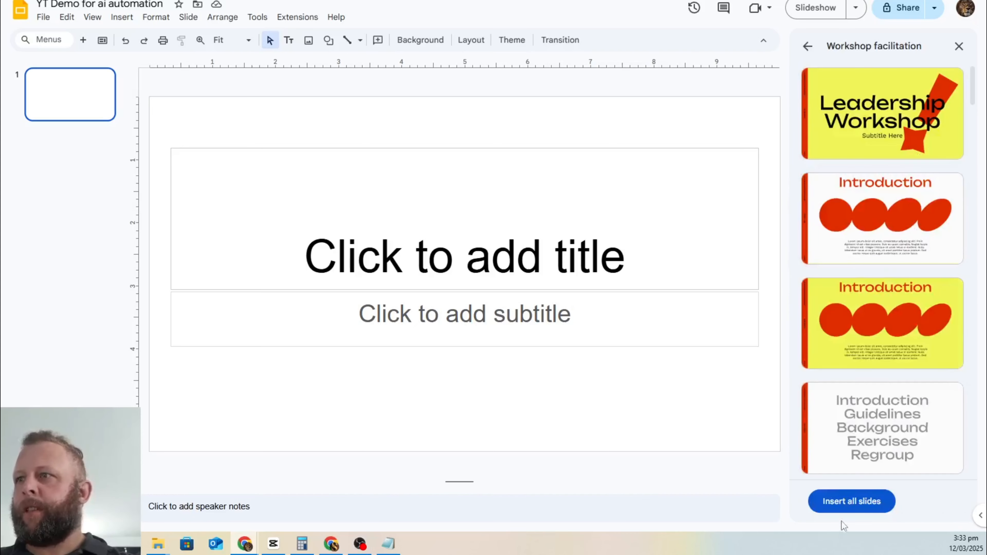
pyautogui.click(851, 501)
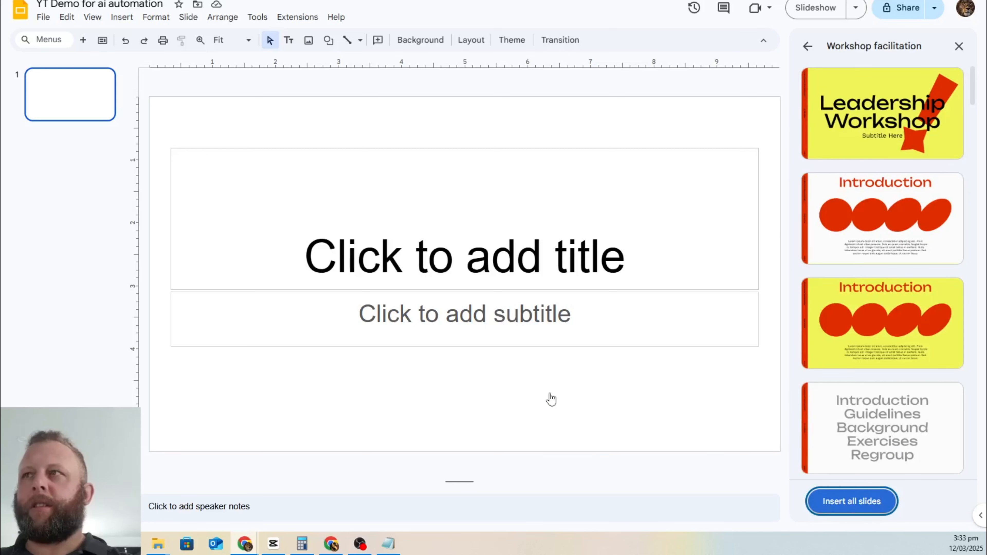
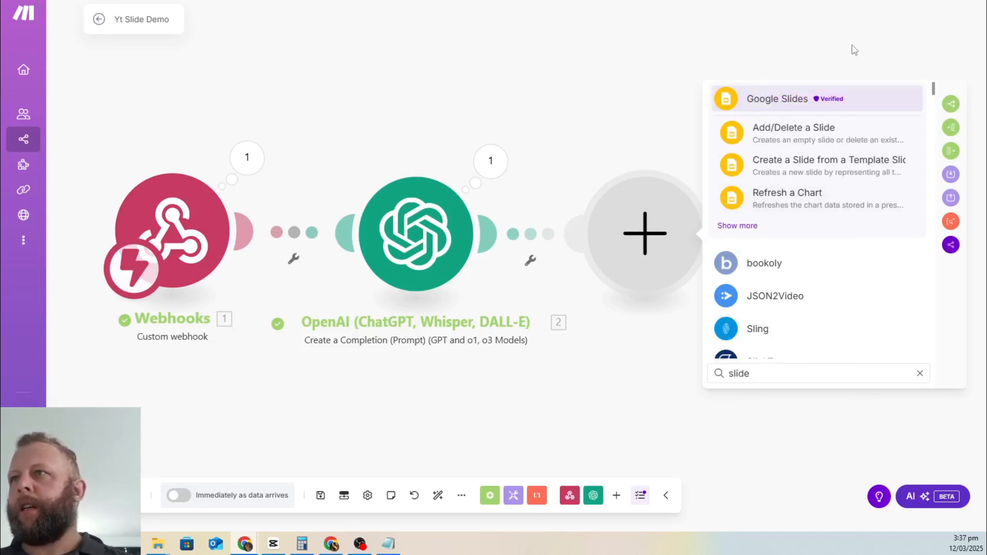
# Step: Search 'google sl' and browse the Google Slides actions twice, closing the list without adding a module
pyautogui.click(748, 226)
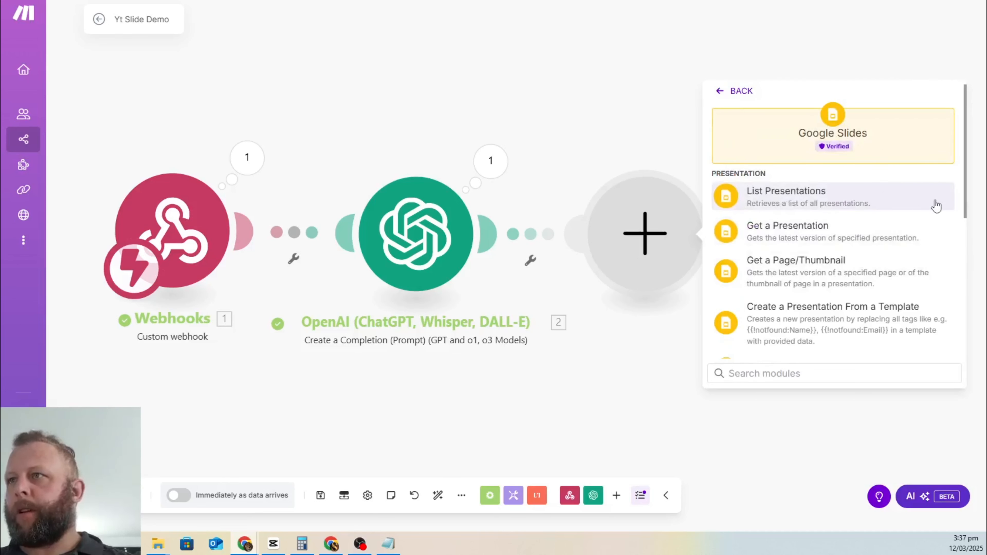
pyautogui.scroll(-3, 851, 282)
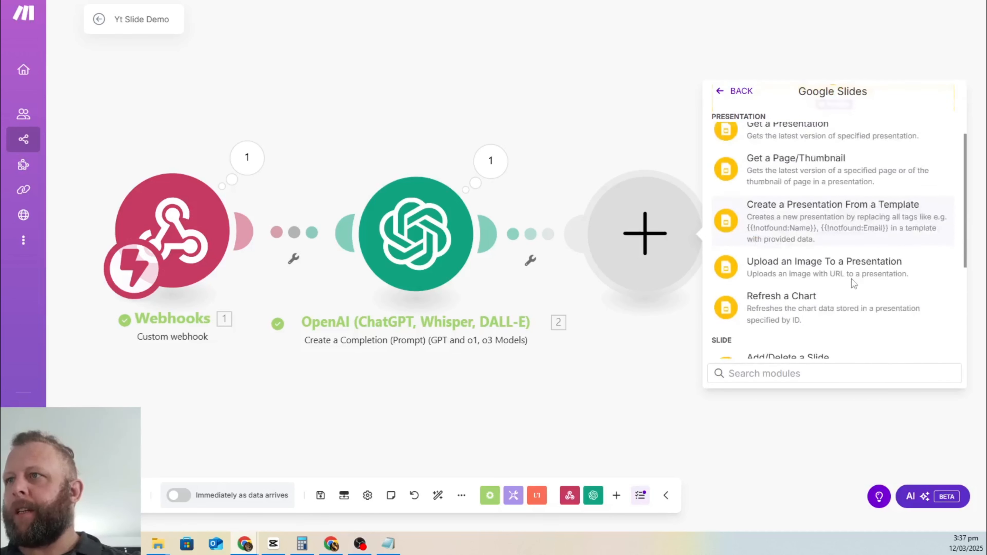
pyautogui.click(866, 207)
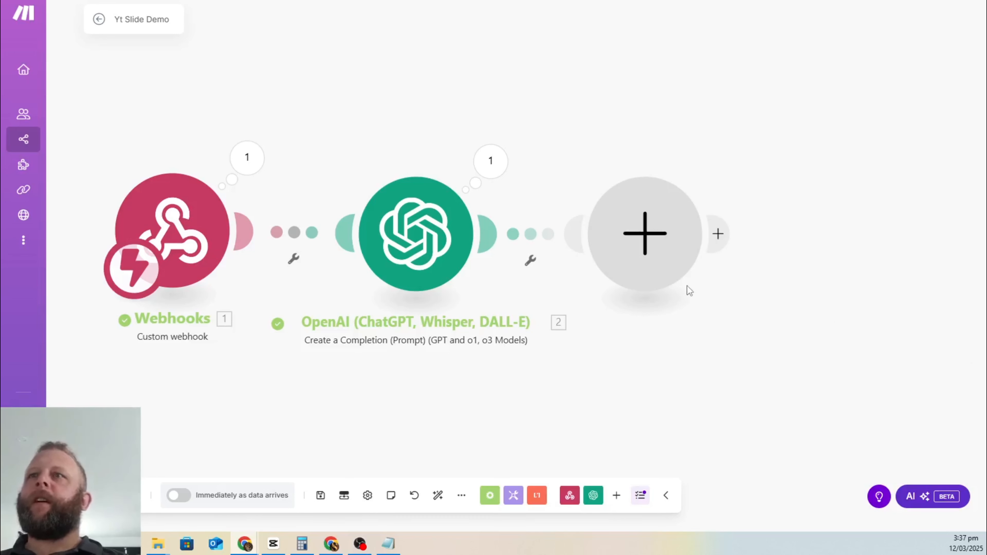
pyautogui.click(633, 228)
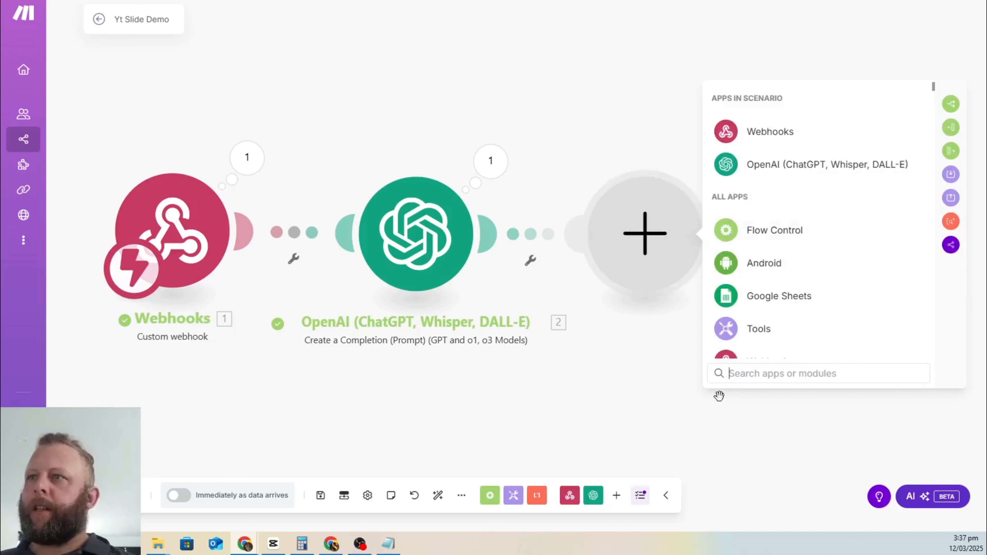
pyautogui.write('google sl')
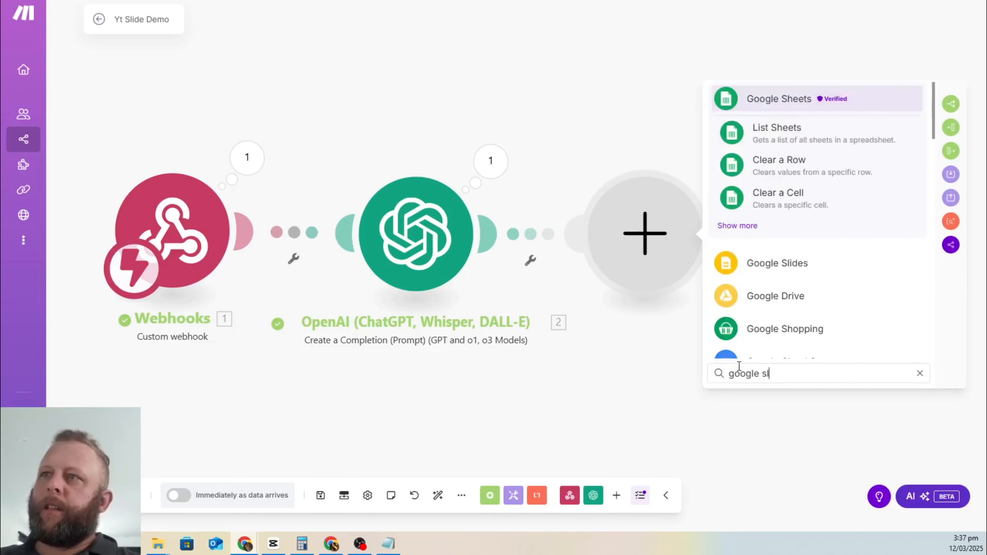
pyautogui.click(761, 264)
pyautogui.scroll(-3, 885, 276)
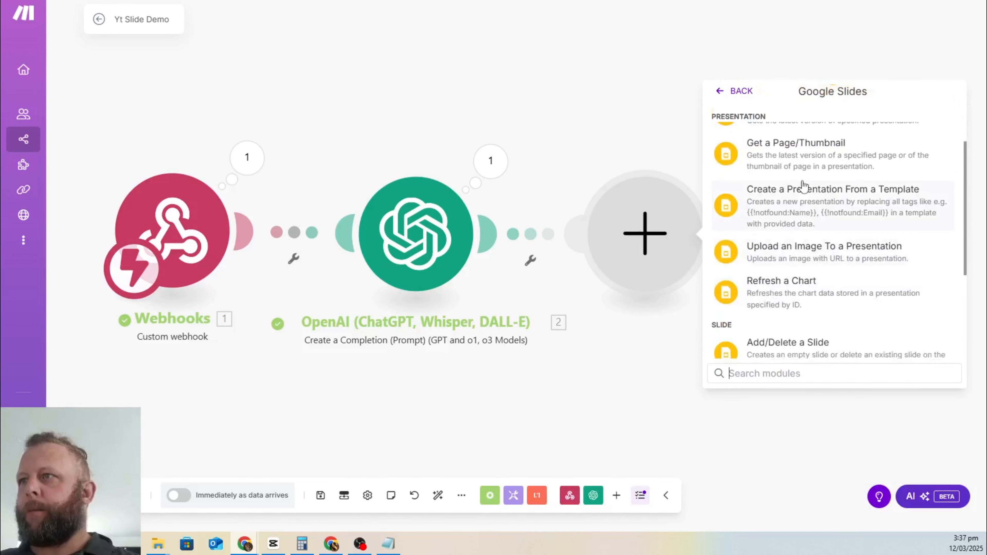
pyautogui.click(781, 209)
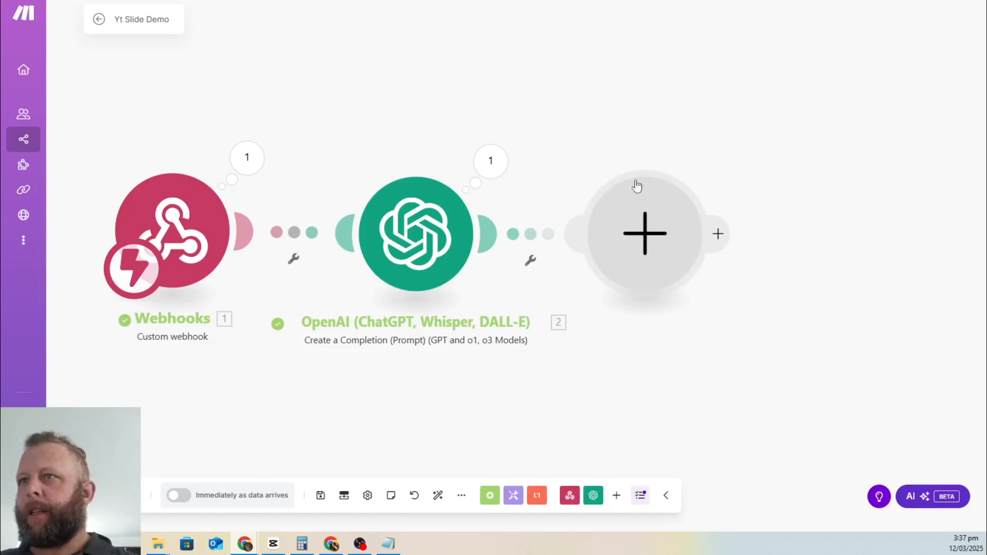
pyautogui.scroll(-3, 667, 280)
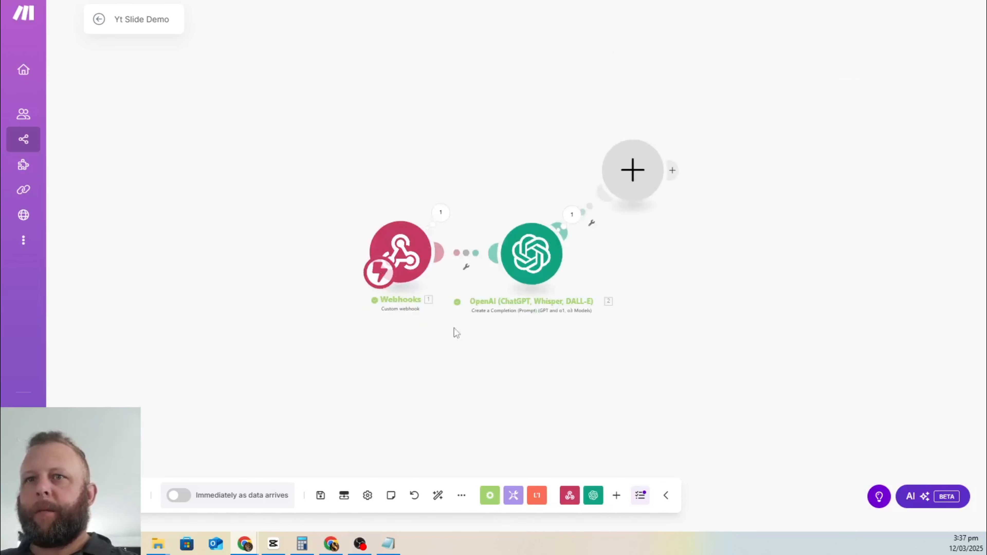
# Step: Save the scenario, then add a Tools 'Get multiple variables' module and delete it again
pyautogui.click(320, 495)
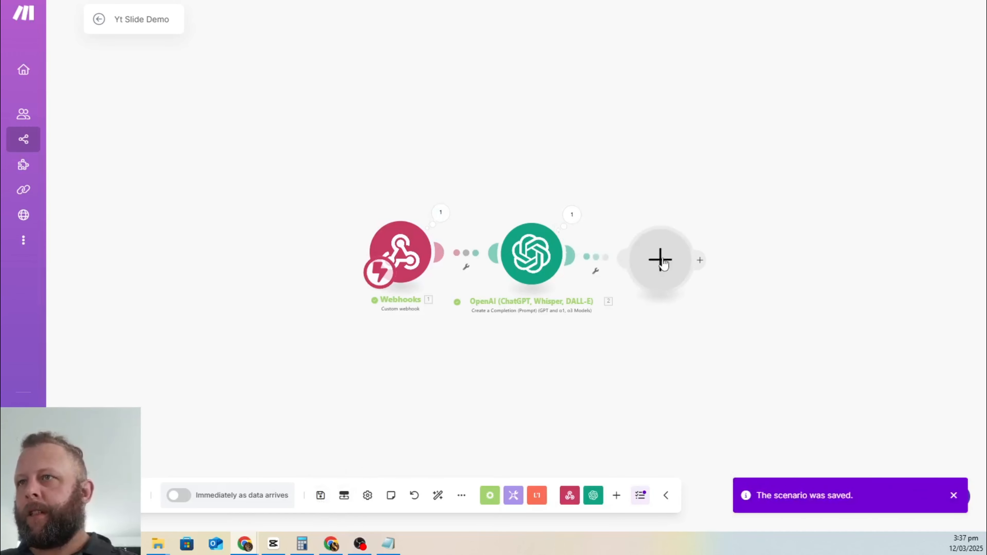
pyautogui.click(660, 258)
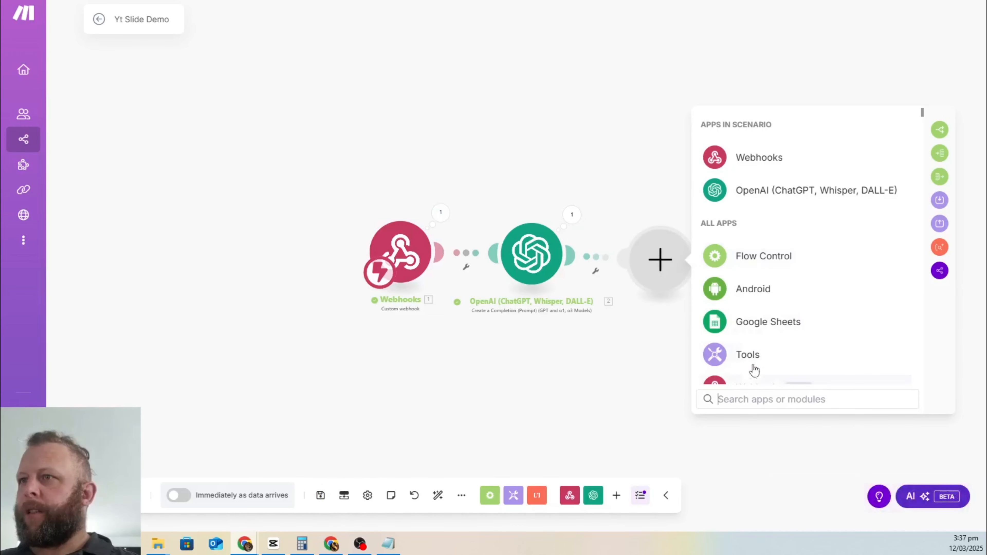
pyautogui.click(746, 357)
pyautogui.click(721, 221)
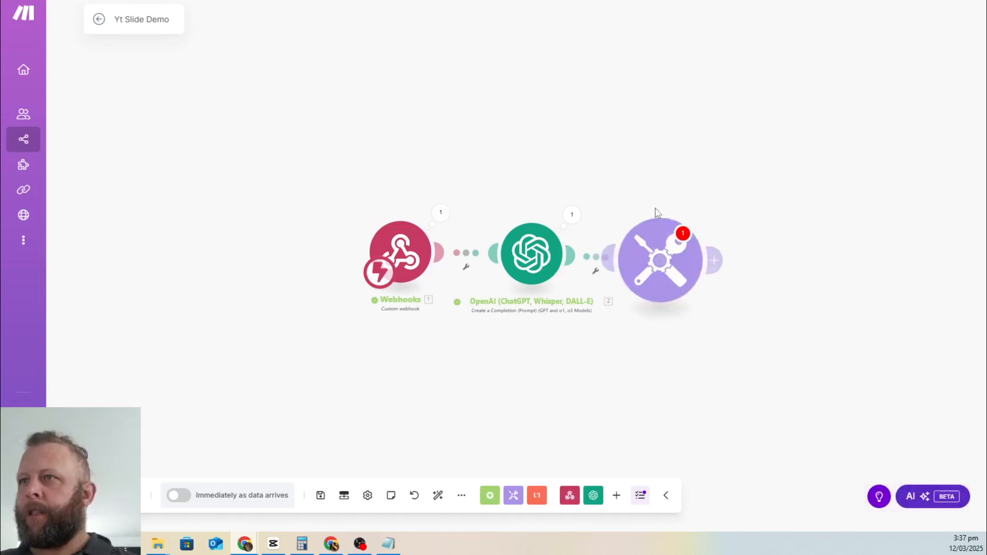
pyautogui.click(900, 300)
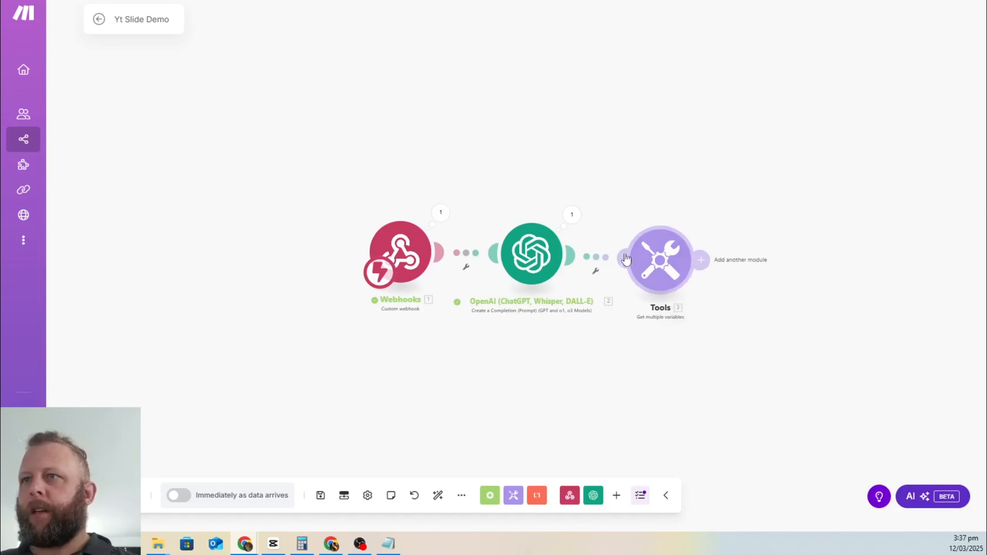
pyautogui.rightClick(657, 258)
pyautogui.click(707, 395)
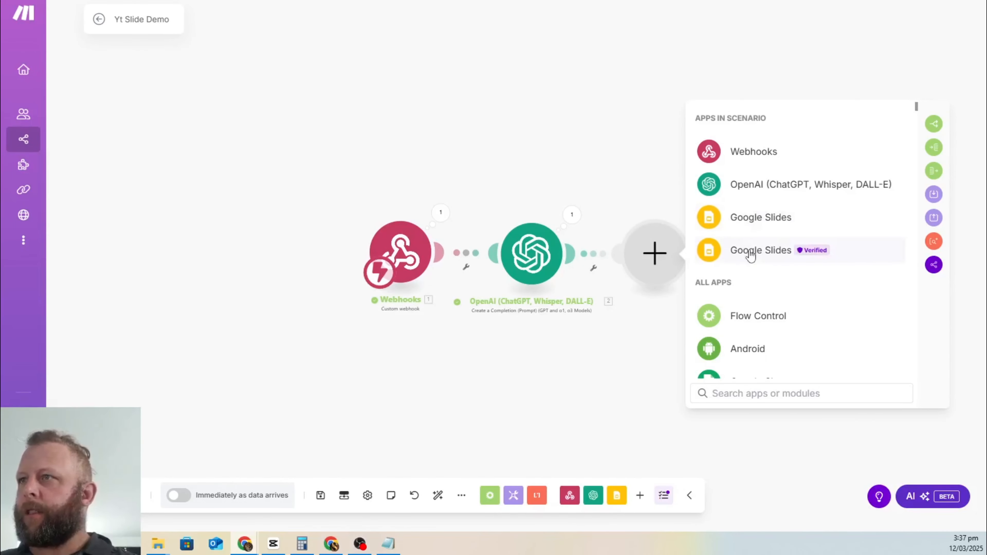
# Step: Add Google Slides 'Create a Presentation From a Template', titled contact_name, business_name and 'Slide'
pyautogui.click(756, 219)
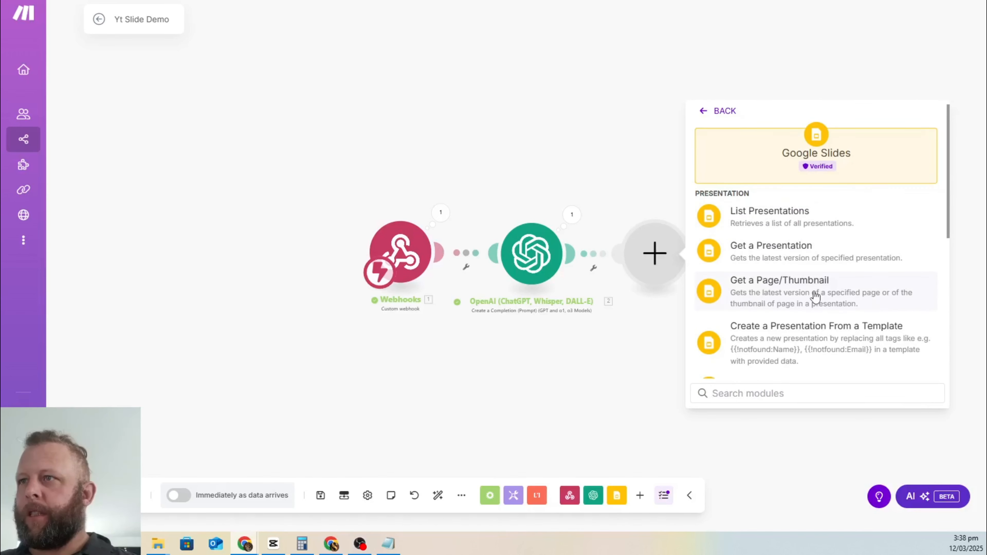
pyautogui.click(824, 293)
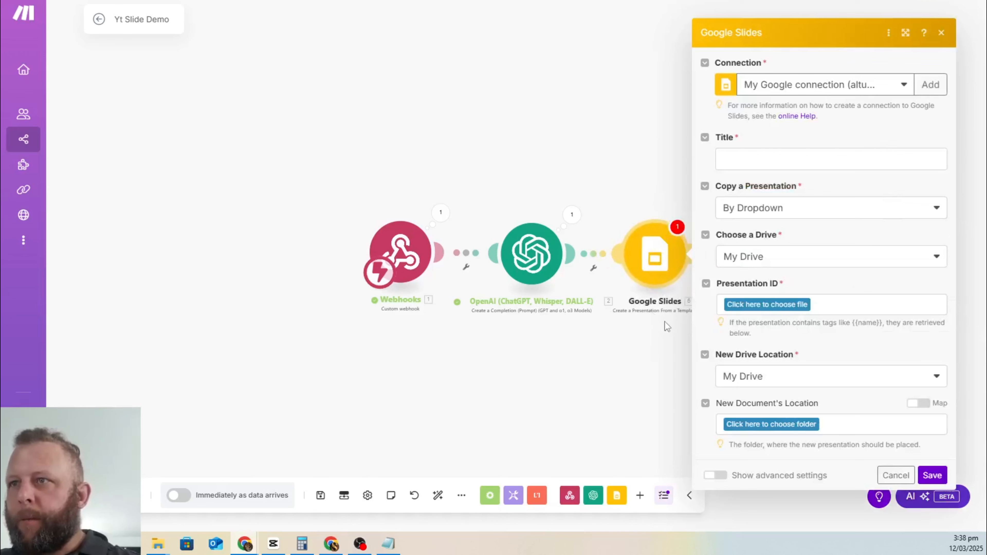
pyautogui.click(795, 165)
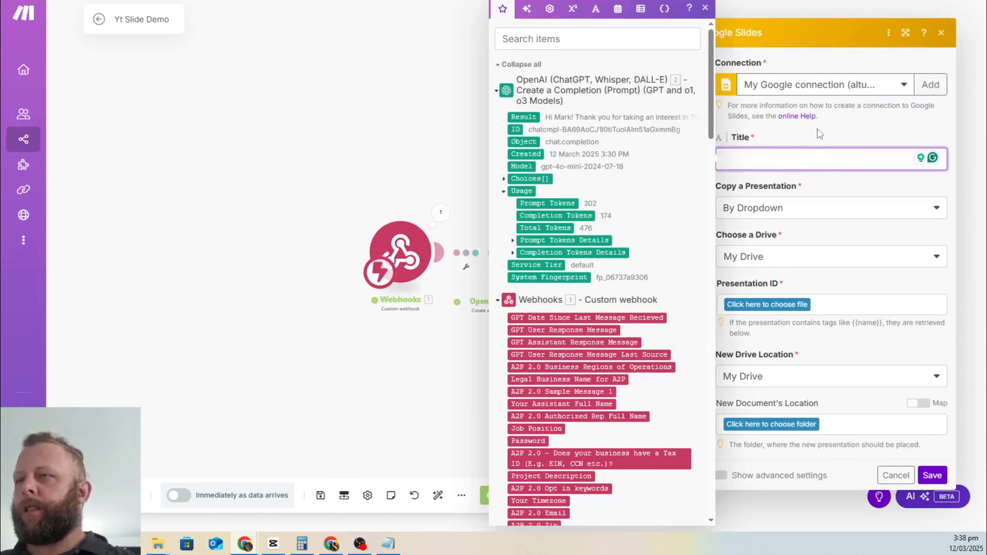
pyautogui.scroll(-20, 587, 243)
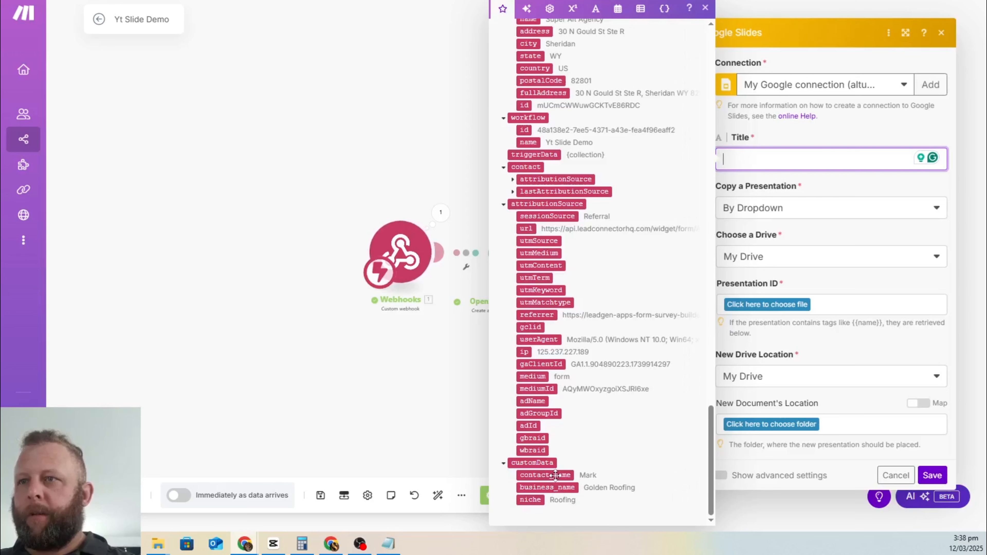
pyautogui.click(545, 475)
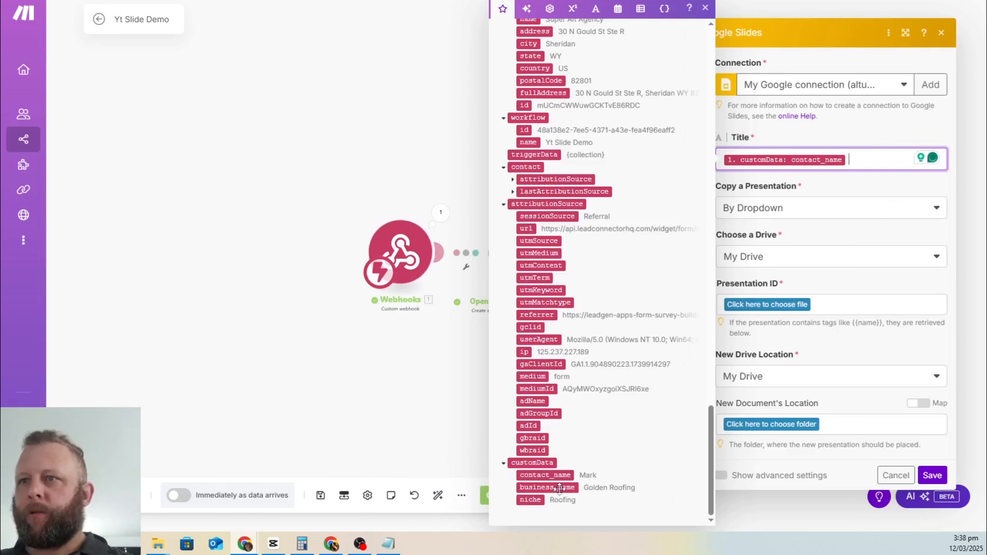
pyautogui.click(558, 488)
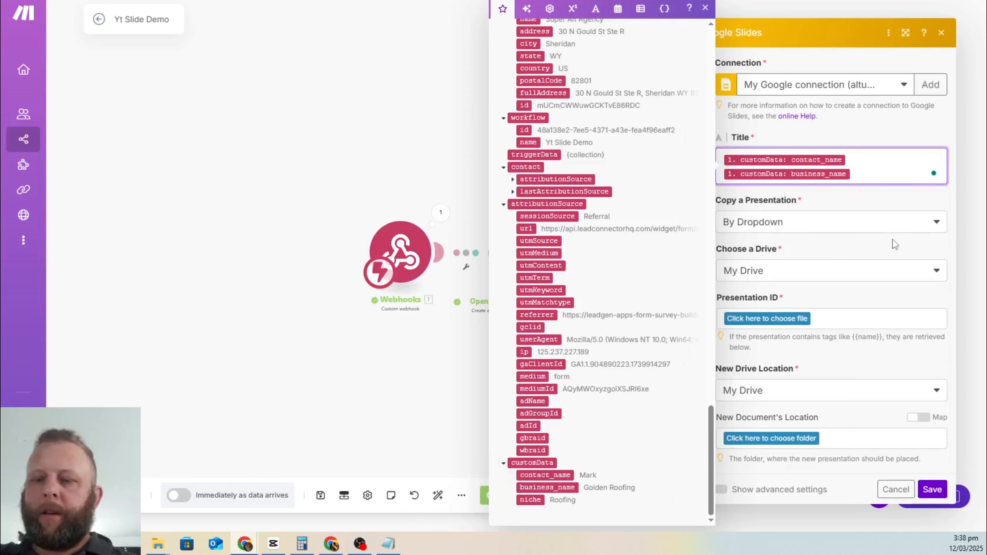
pyautogui.write('Slide')
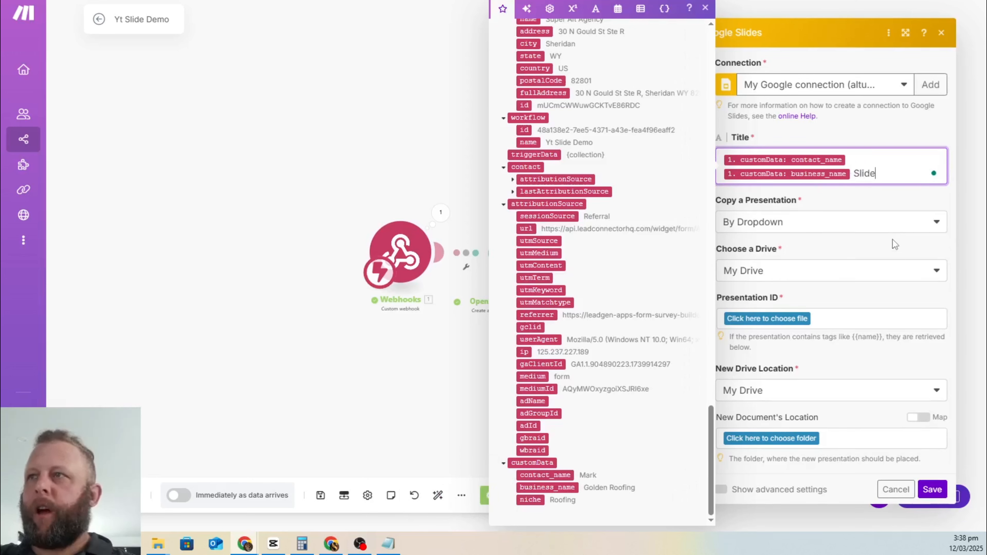
pyautogui.click(851, 124)
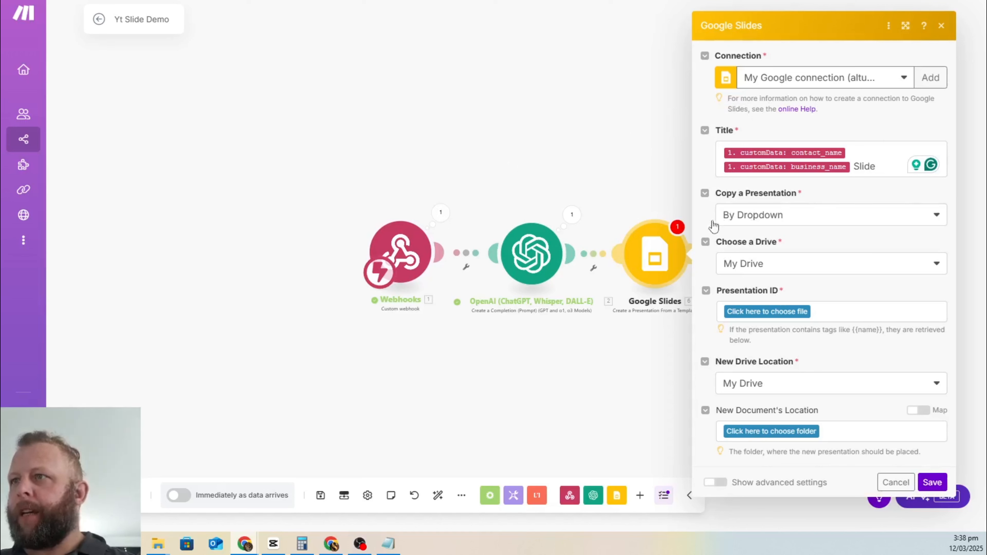
# Step: Use My Drive and the 'YT Demo for ai automation' presentation as the template
pyautogui.click(816, 273)
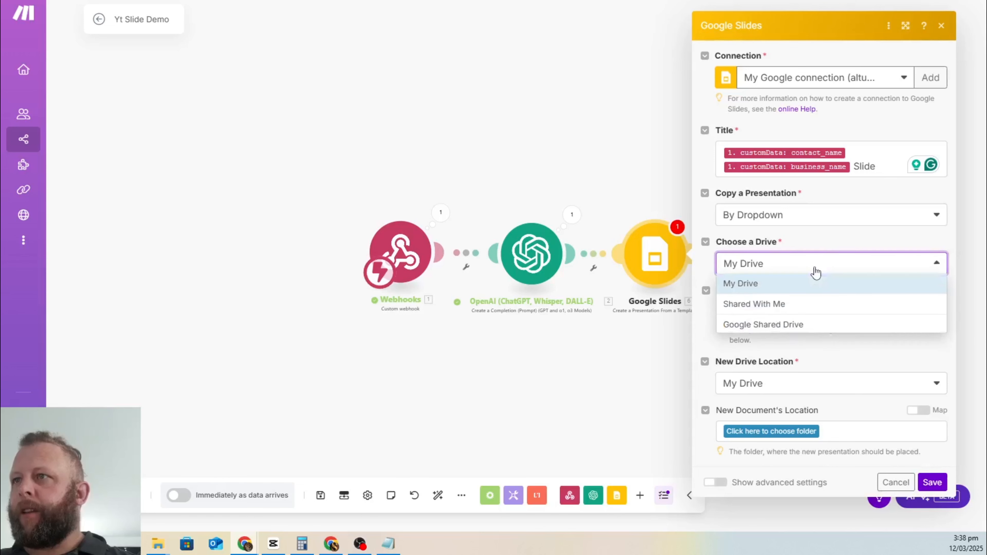
pyautogui.click(816, 282)
pyautogui.click(788, 316)
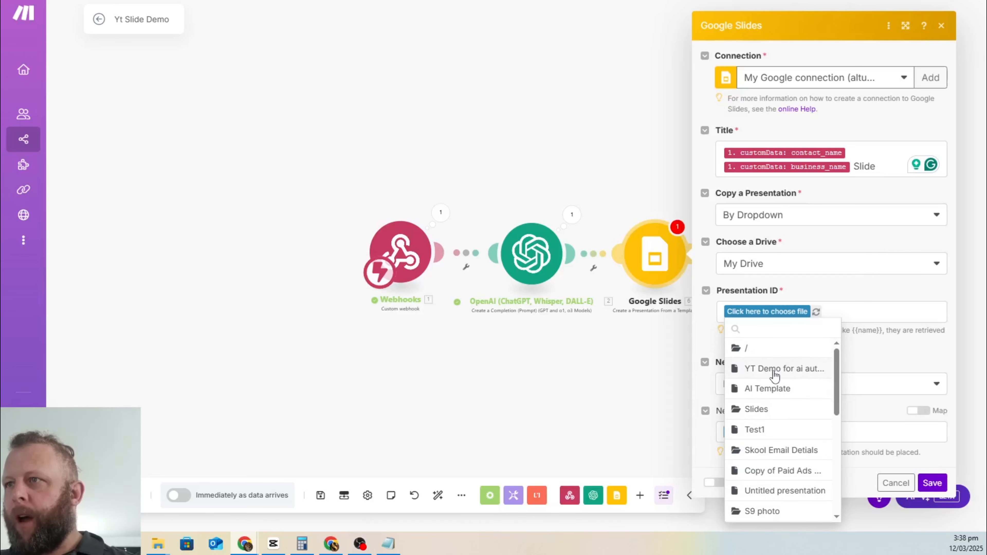
pyautogui.click(774, 374)
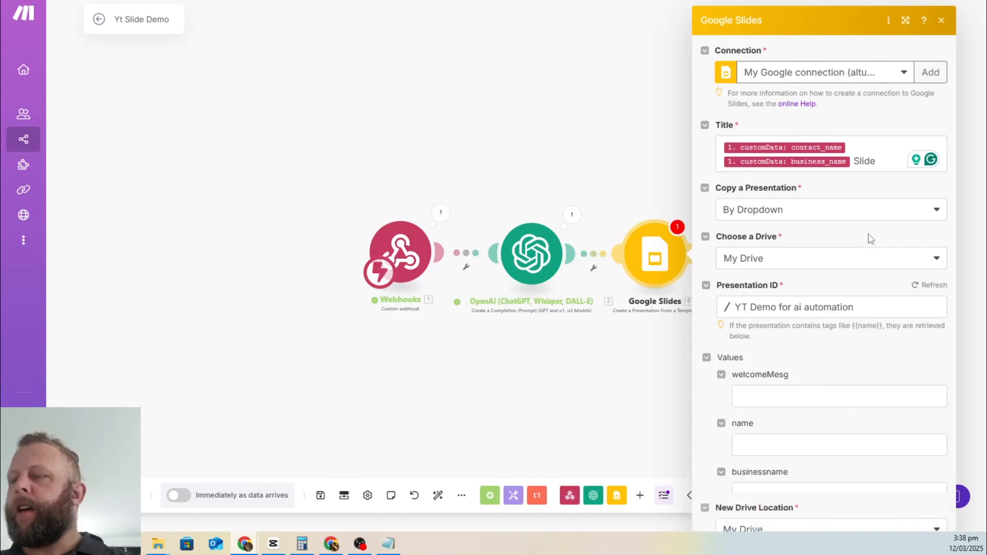
pyautogui.scroll(-5, 847, 225)
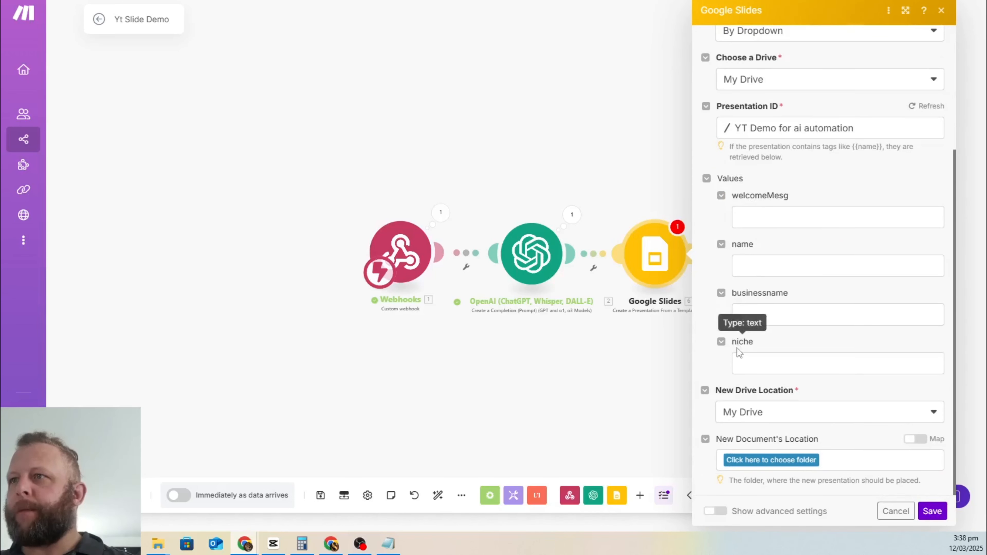
# Step: Map OpenAI Result to welcomeMesg, and contact_name, business_name and niche to name, businessname and niche
pyautogui.click(780, 220)
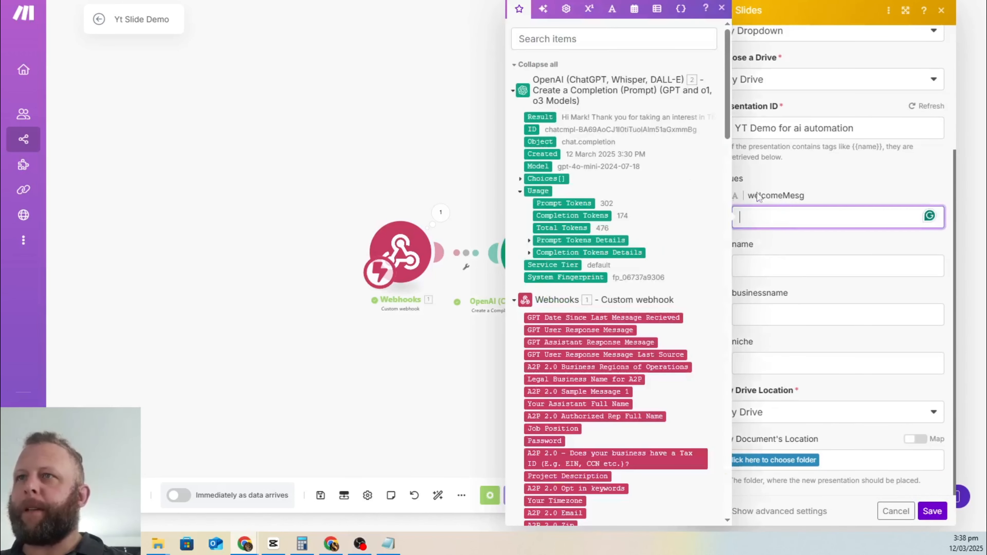
pyautogui.click(541, 116)
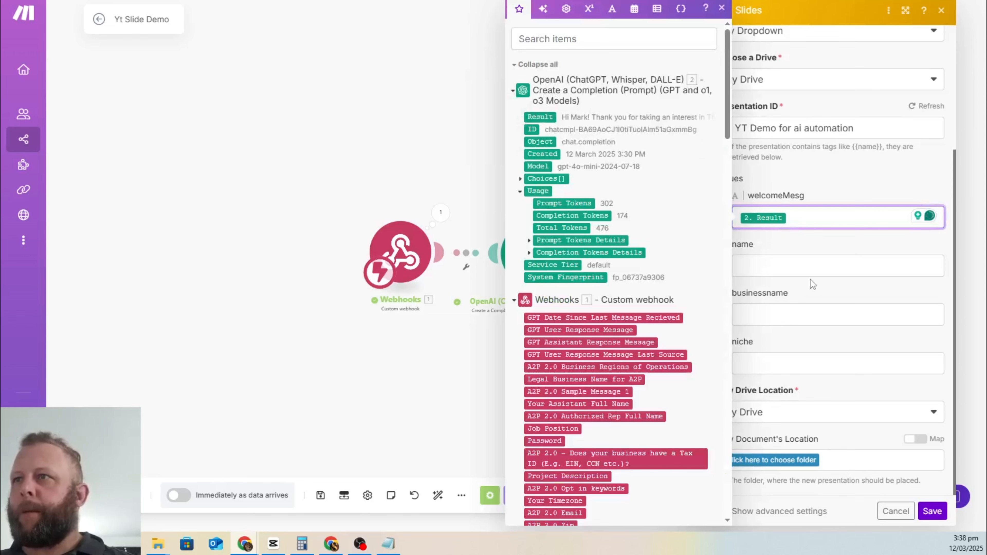
pyautogui.click(802, 267)
pyautogui.scroll(-20, 595, 333)
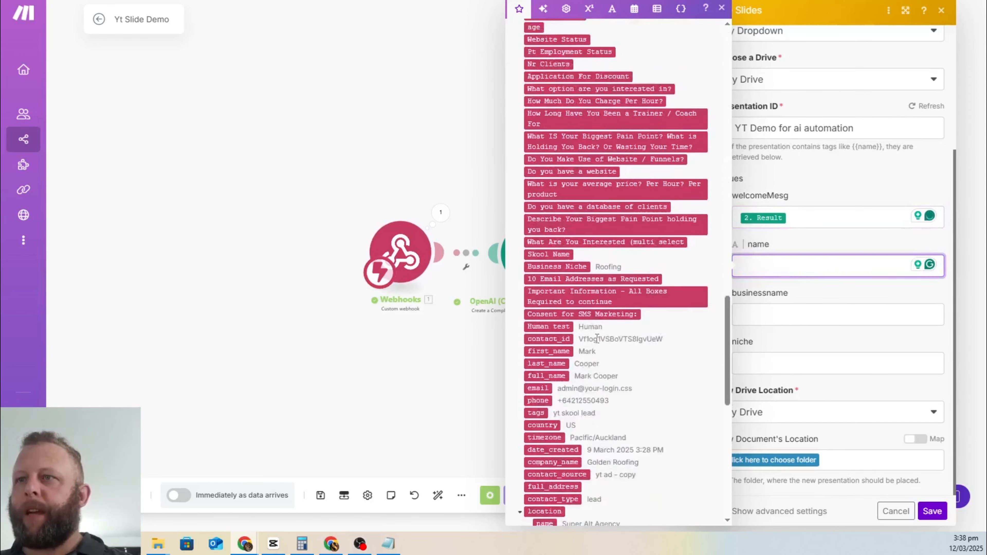
pyautogui.click(575, 475)
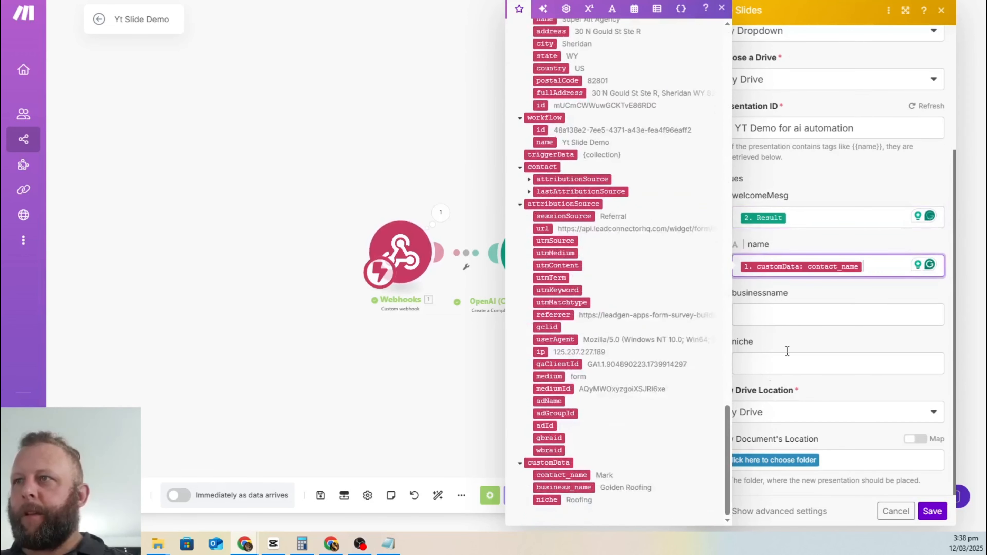
pyautogui.click(786, 313)
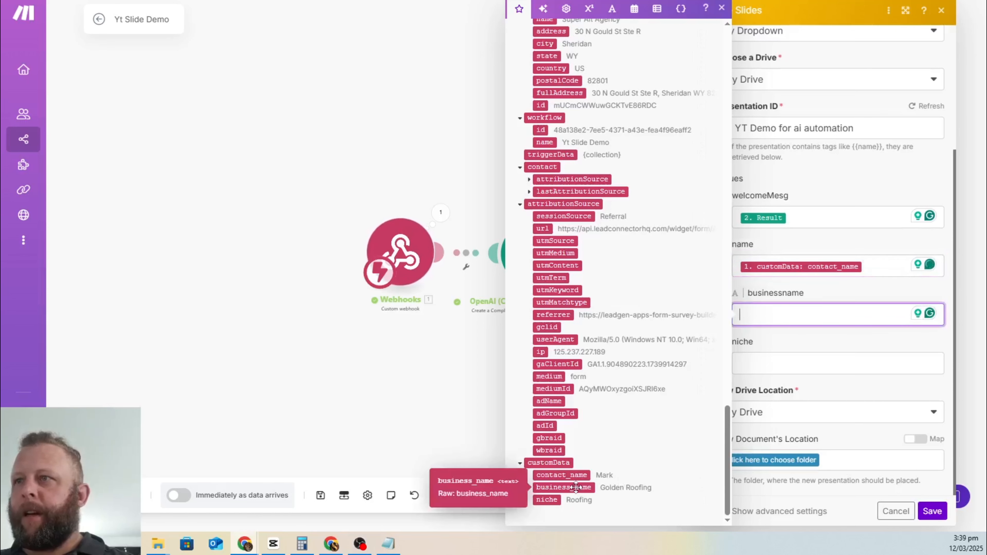
pyautogui.click(571, 487)
pyautogui.click(780, 366)
pyautogui.click(546, 500)
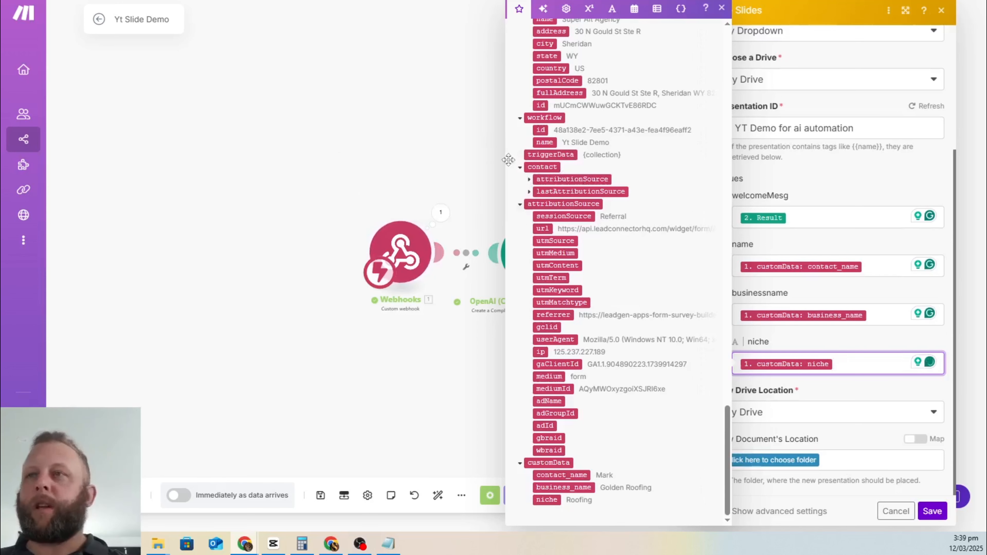
pyautogui.click(851, 345)
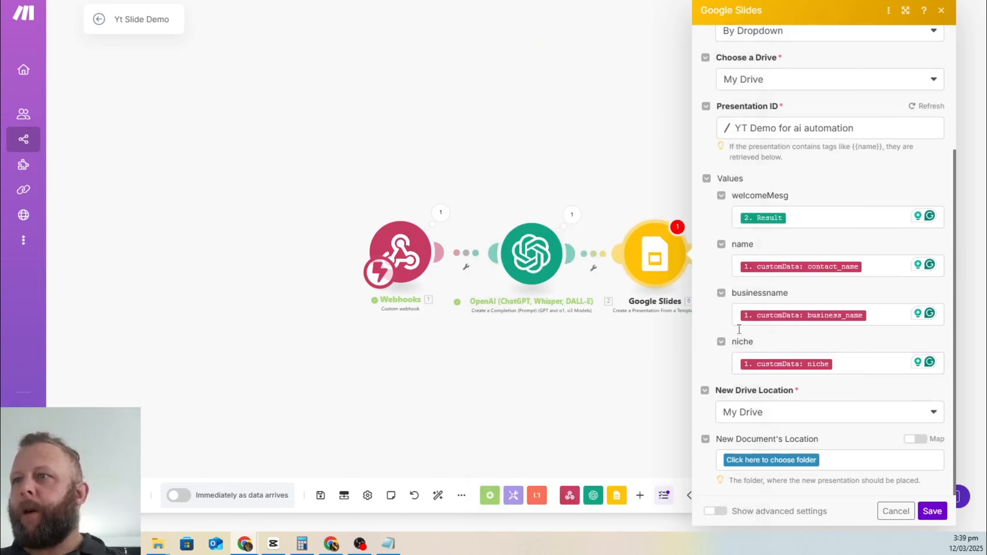
# Step: Save new presentations to My Drive's Slides folder, then save the module and the scenario
pyautogui.click(869, 414)
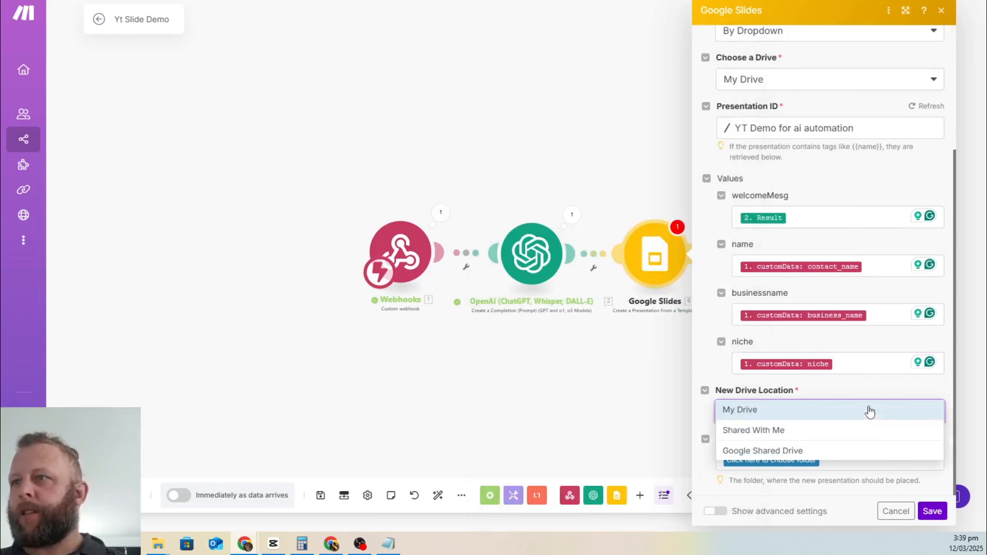
pyautogui.click(869, 411)
pyautogui.click(781, 459)
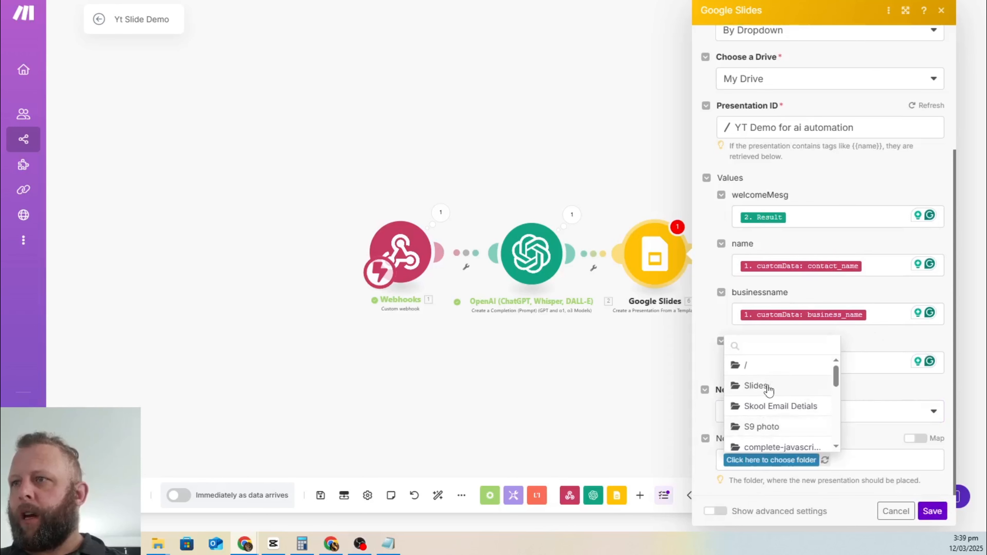
pyautogui.click(761, 386)
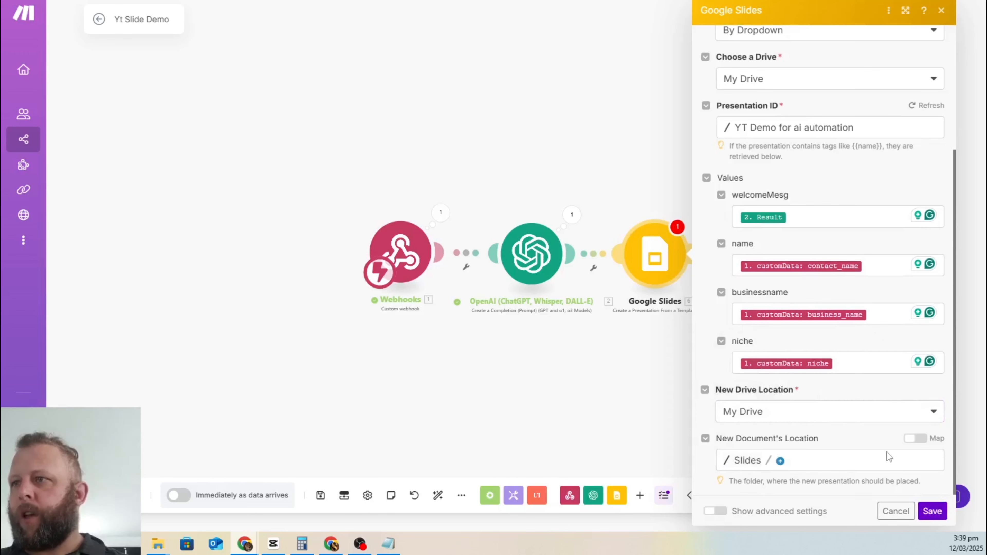
pyautogui.click(940, 519)
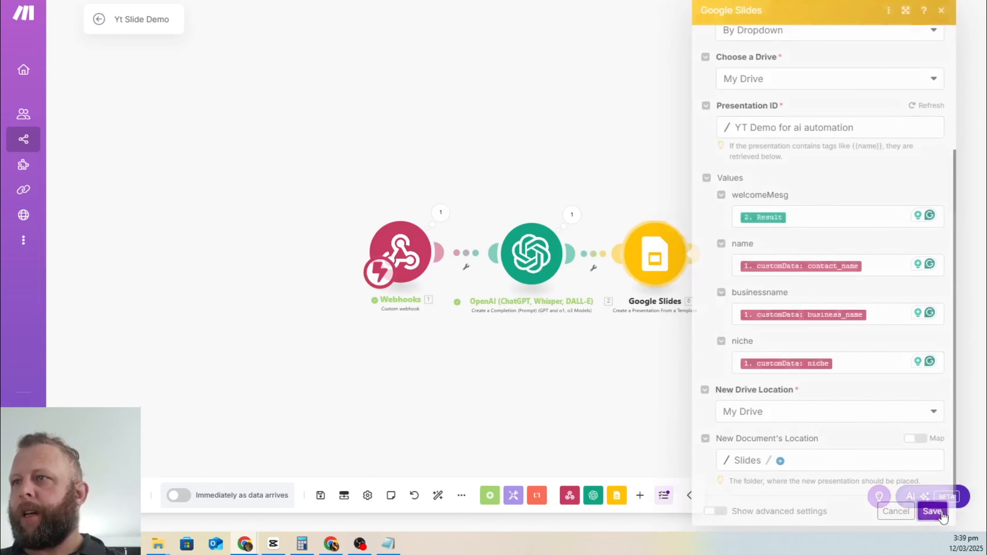
pyautogui.click(320, 494)
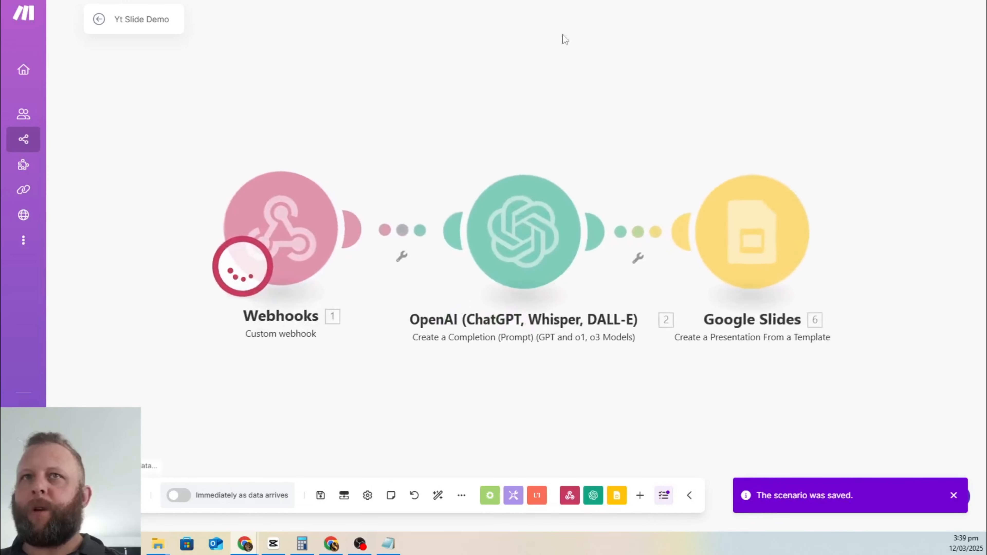
# Step: Run the scenario once and fill the reloaded form: first name, Golden Med Spa, Med Spa, phone, unique e-mail
pyautogui.click(568, 1)
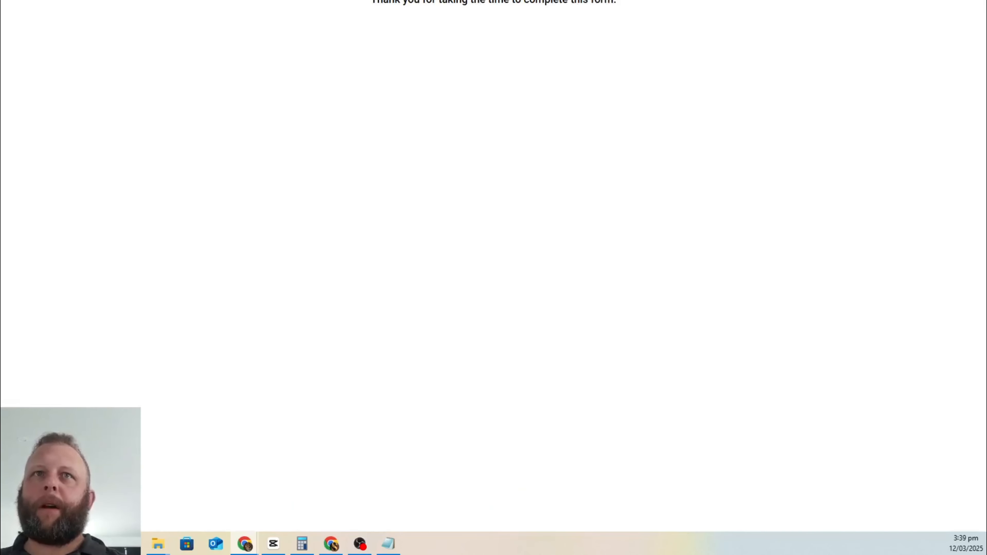
pyautogui.press('F5')
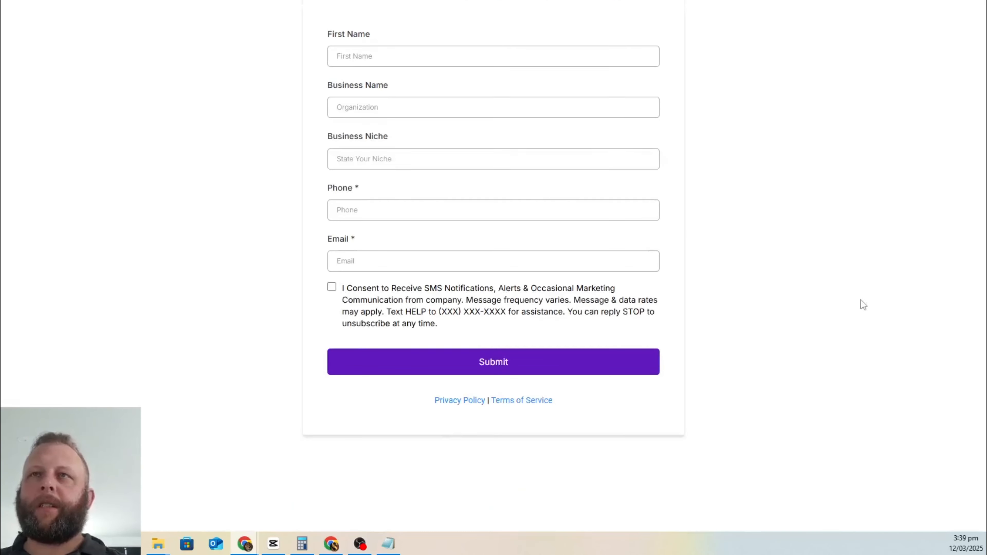
pyautogui.click(413, 54)
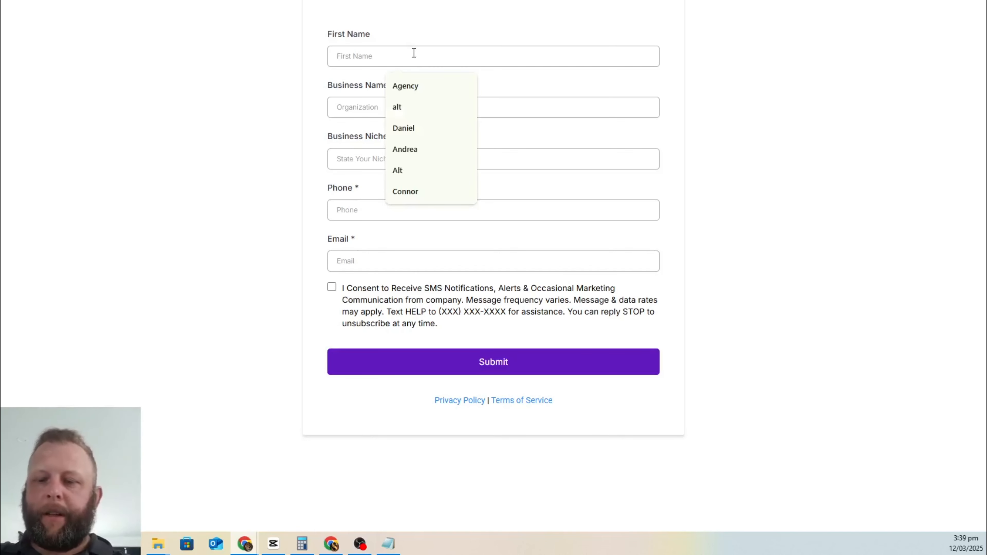
pyautogui.write('Sally')
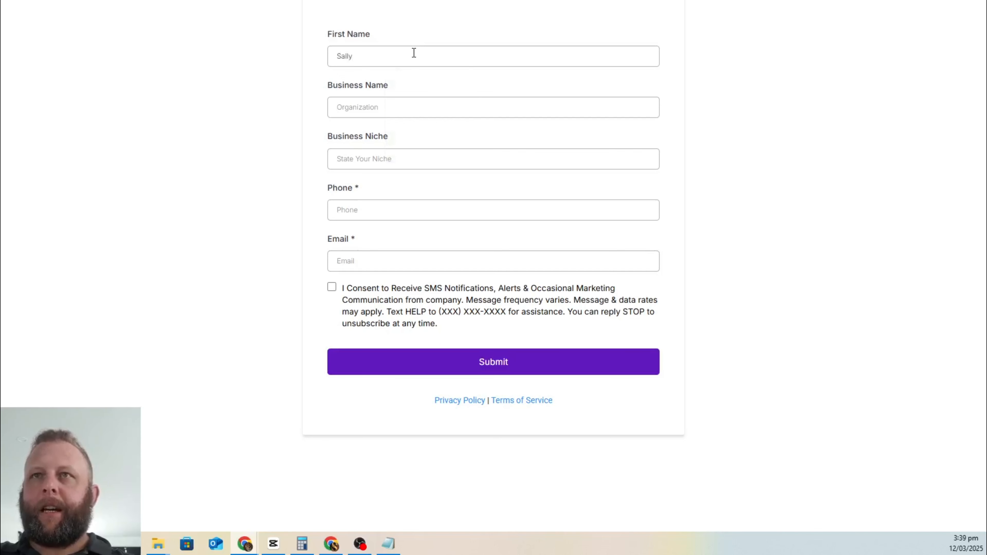
pyautogui.write('G')
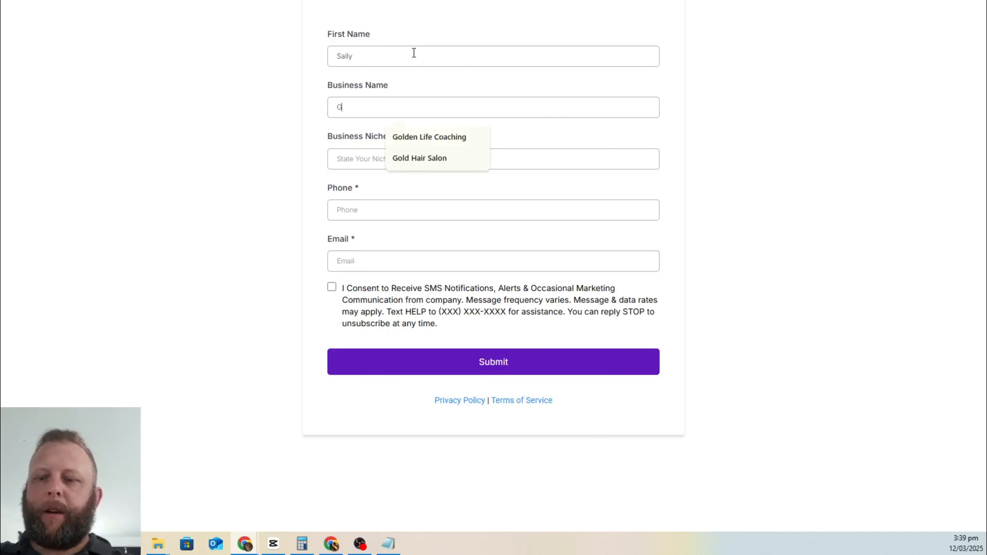
pyautogui.write('olden Med Spa')
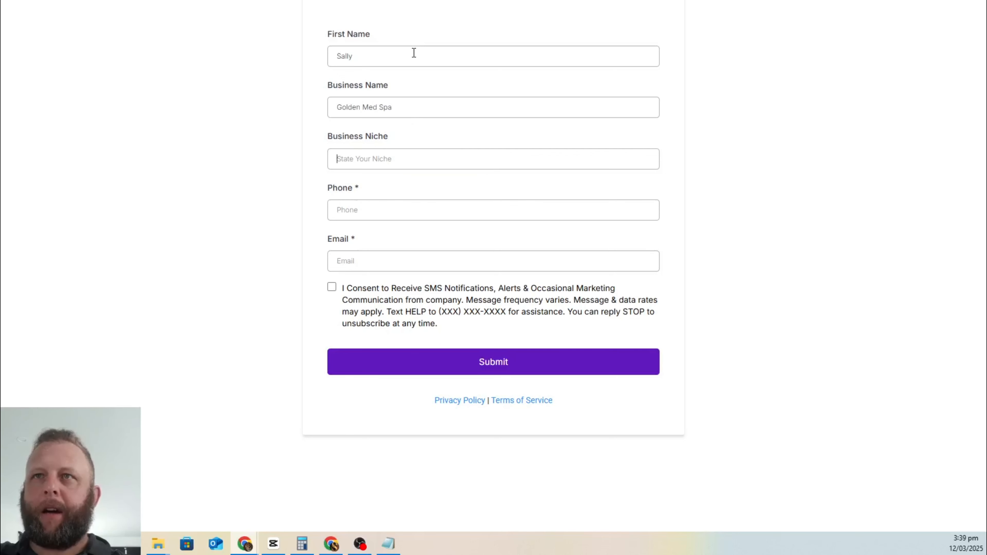
pyautogui.write('Med Spa')
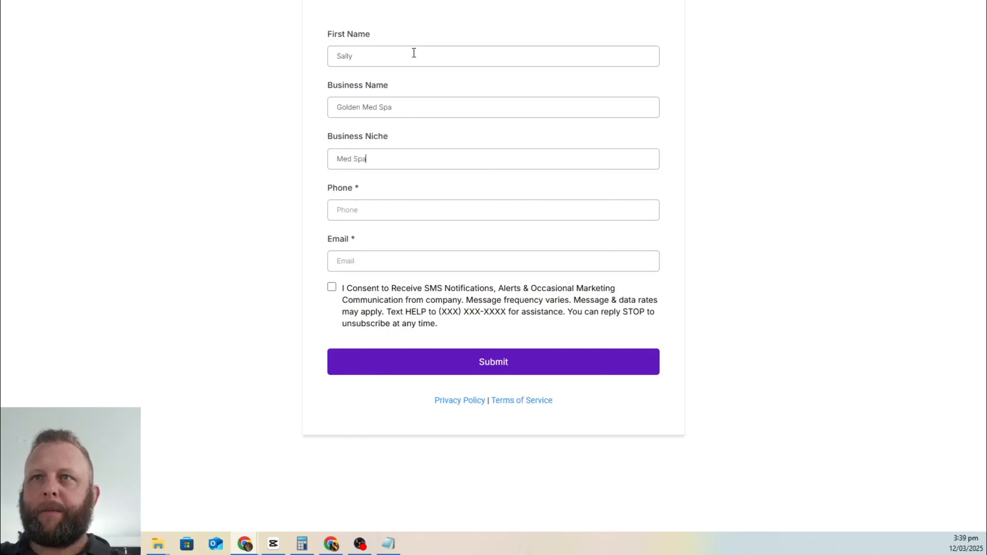
pyautogui.write('0')
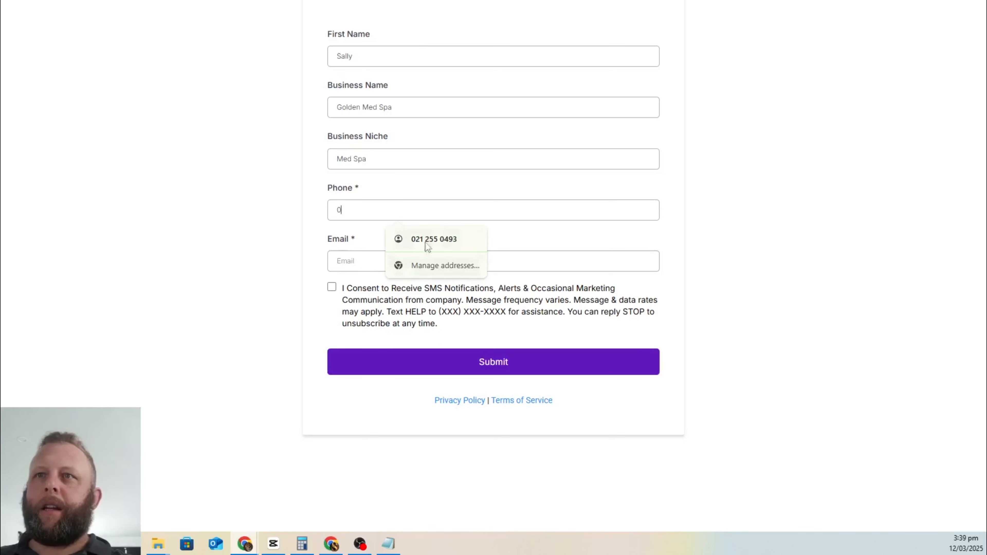
pyautogui.click(435, 238)
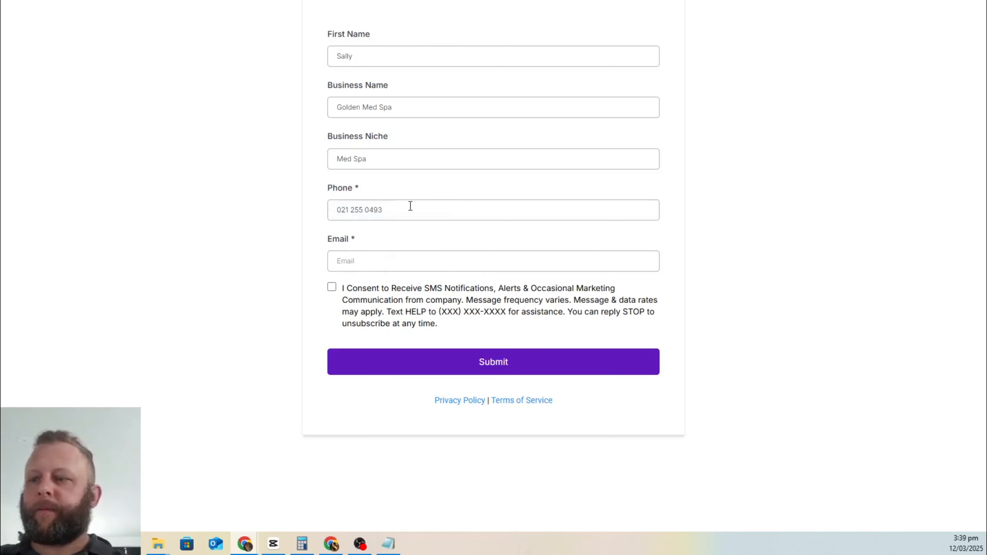
pyautogui.click(358, 266)
pyautogui.click(409, 286)
pyautogui.click(348, 259)
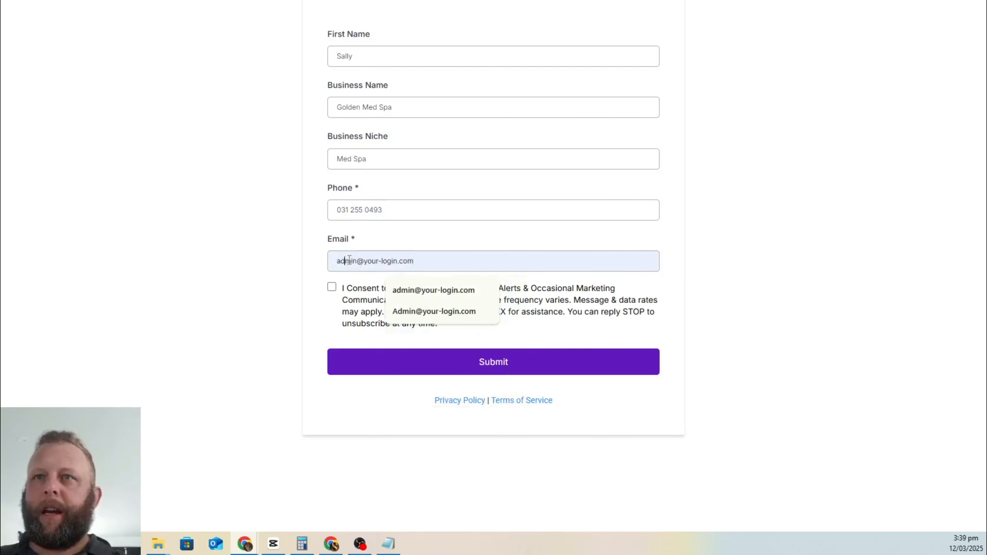
pyautogui.write('222')
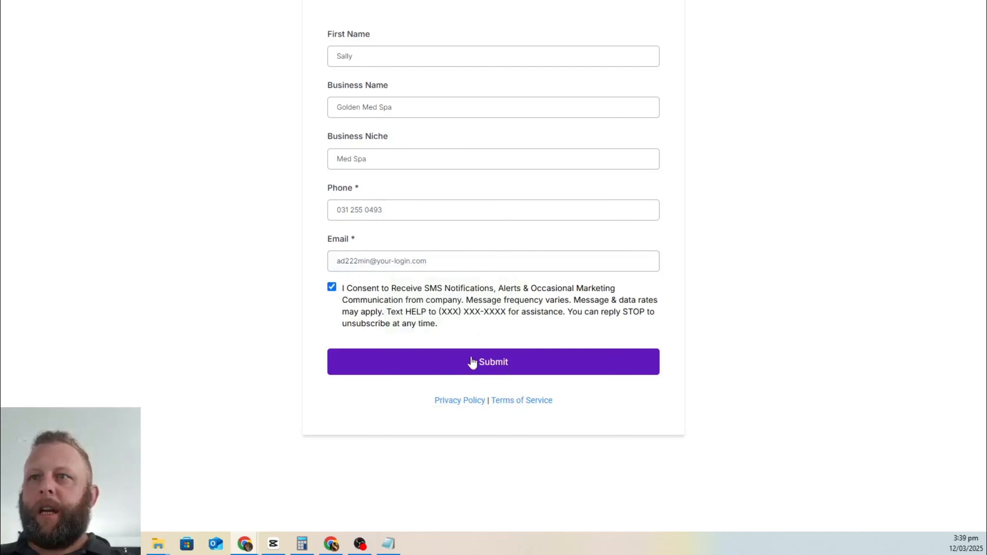
# Step: Correct the phone number's last digit, pass the reCAPTCHA and submit the form
pyautogui.click(457, 361)
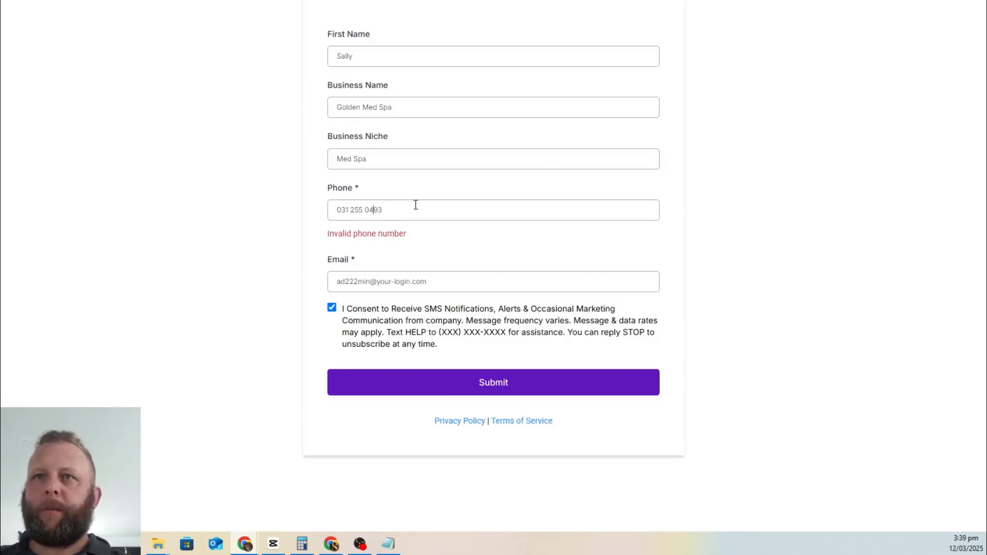
pyautogui.press('BackSpace')
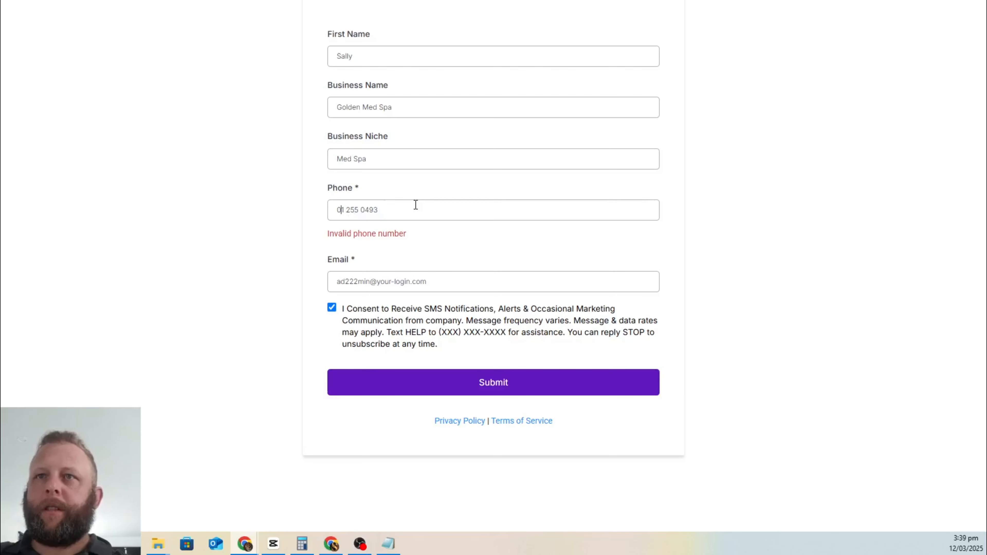
pyautogui.write('2')
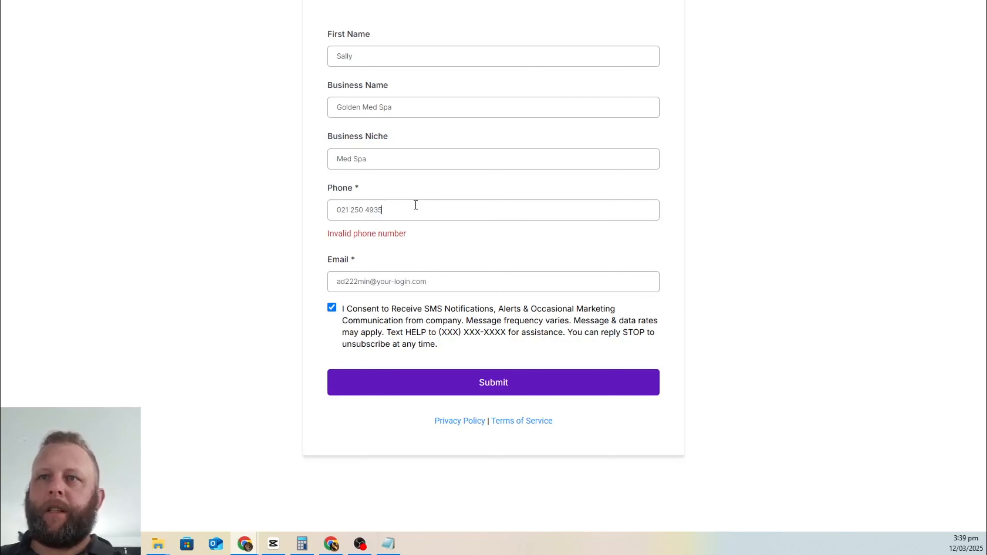
pyautogui.click(408, 390)
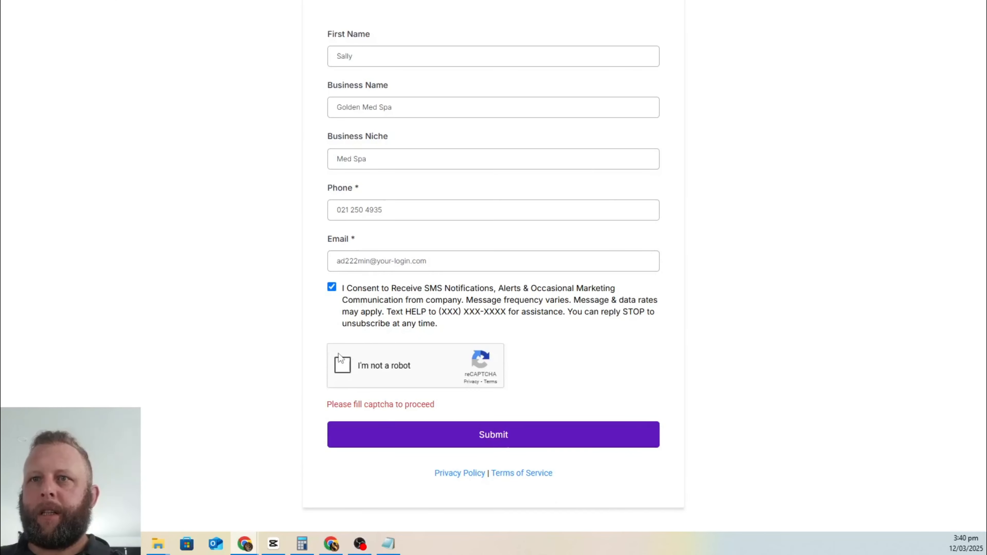
pyautogui.click(340, 359)
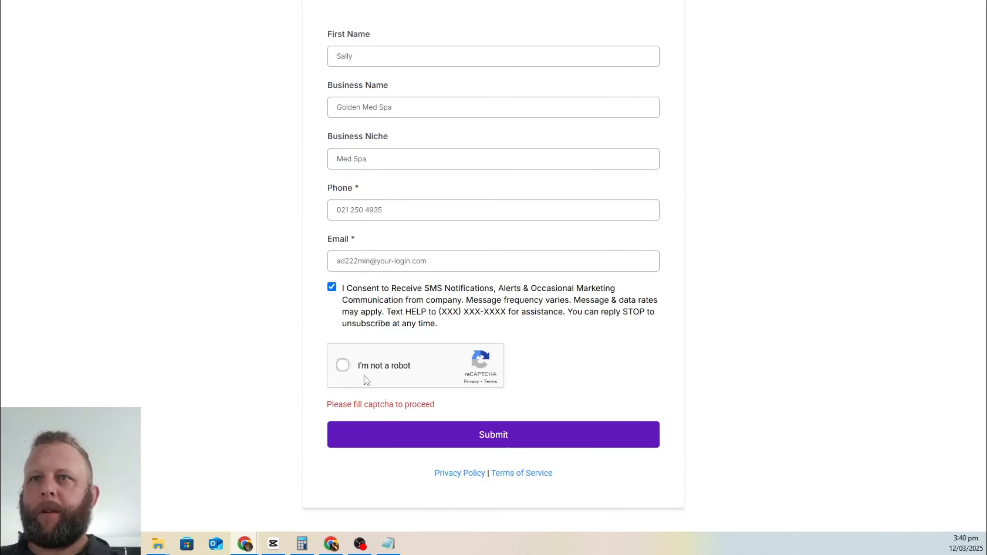
pyautogui.click(440, 443)
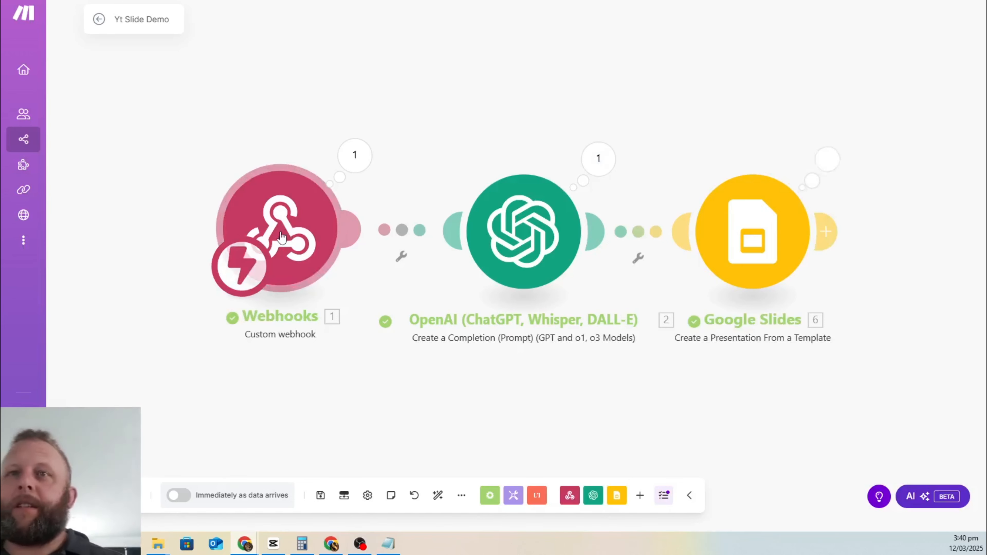
pyautogui.moveTo(275, 229); pyautogui.dragTo(173, 217)
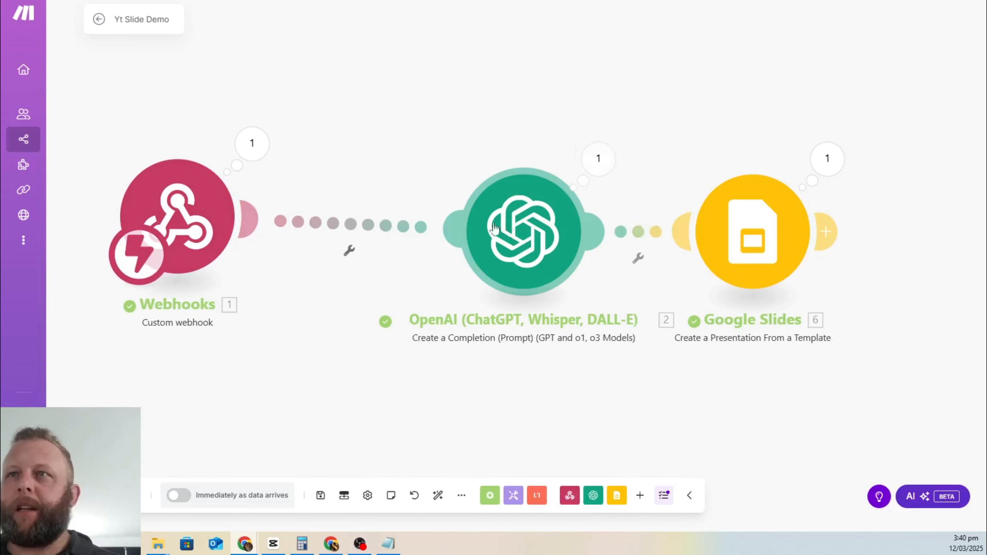
pyautogui.moveTo(523, 232); pyautogui.dragTo(431, 90)
pyautogui.moveTo(768, 248); pyautogui.dragTo(647, 250)
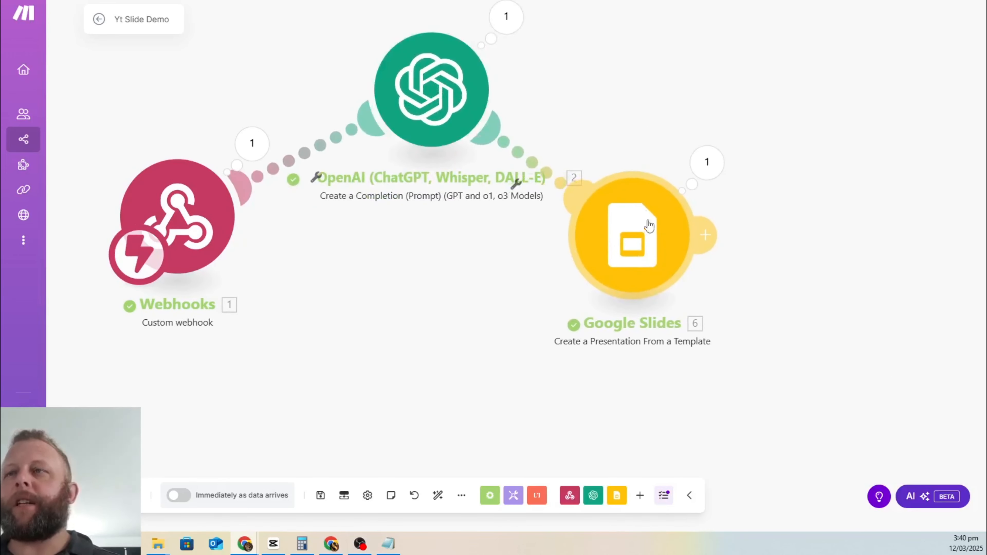
pyautogui.moveTo(438, 137); pyautogui.dragTo(402, 270)
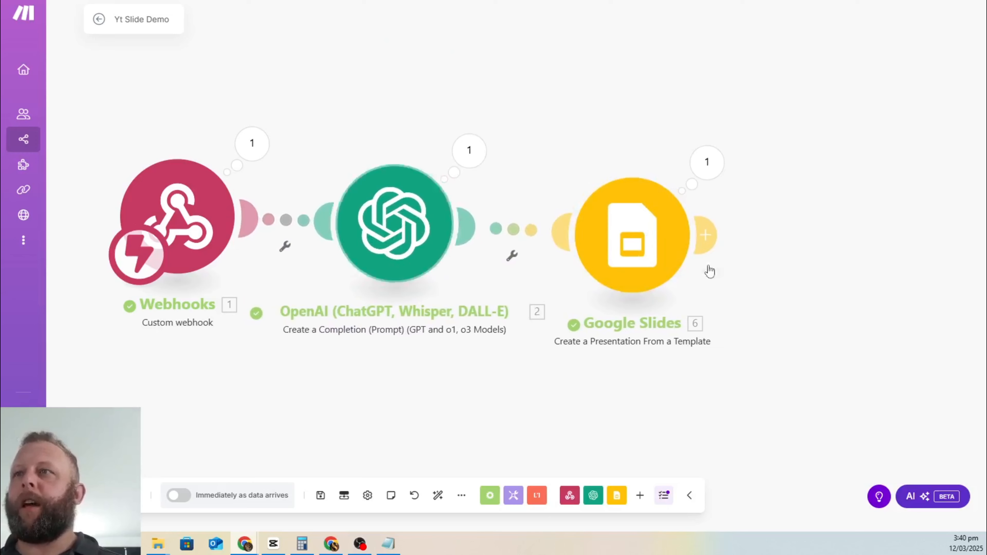
pyautogui.click(656, 229)
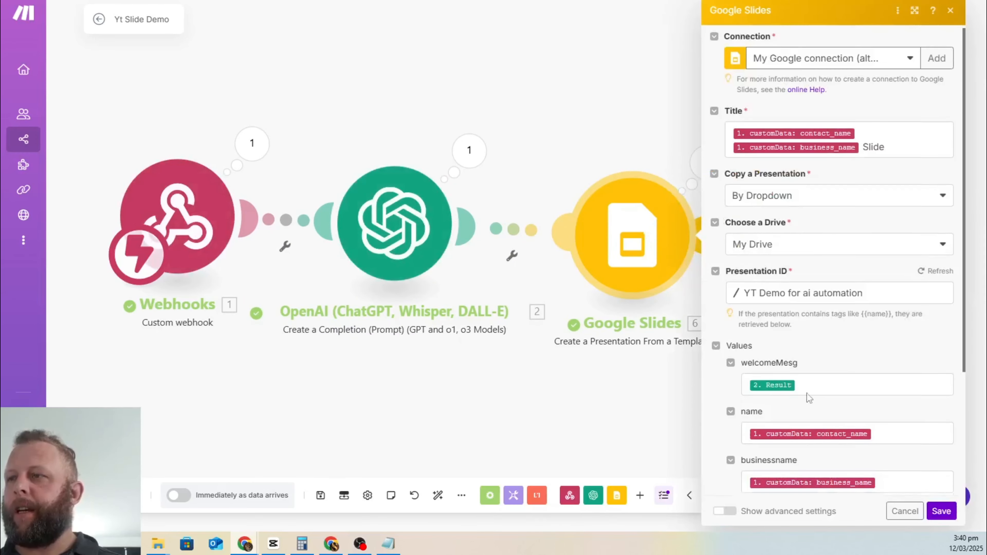
pyautogui.scroll(-4, 808, 398)
# Step: Search 'google drive' in a new tab, open Google Drive and open the Slides folder
pyautogui.click(546, 78)
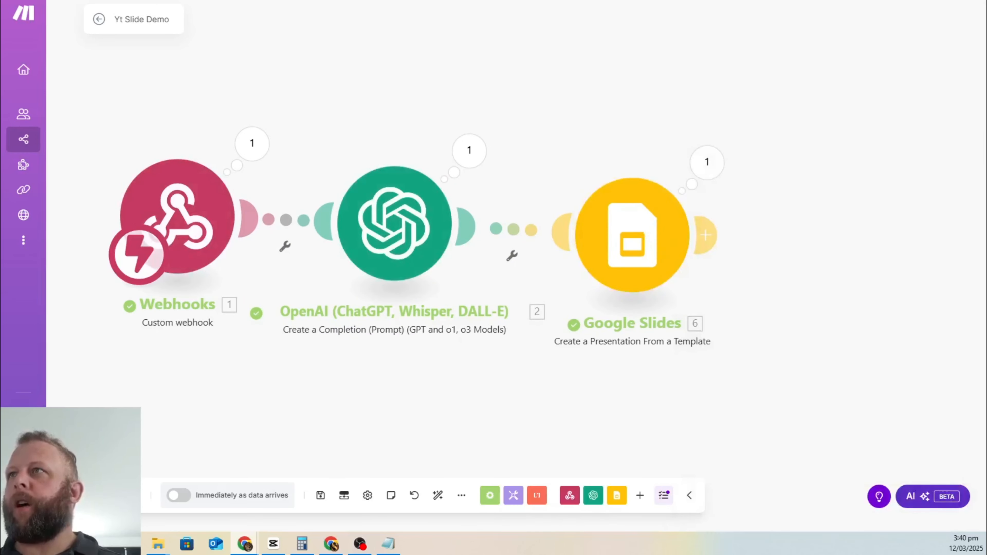
pyautogui.hotkey('ctrl', 't')
pyautogui.write('google dr')
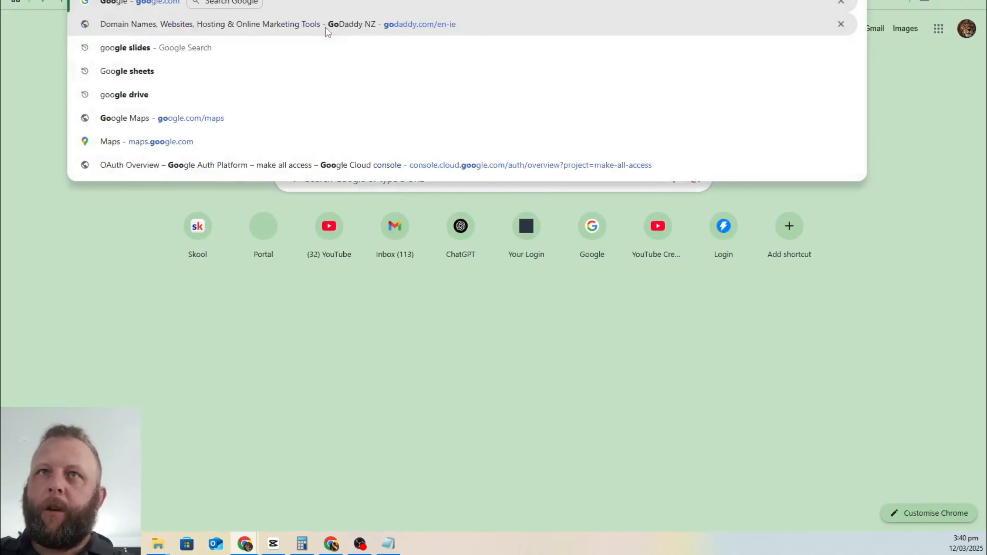
pyautogui.write('ive')
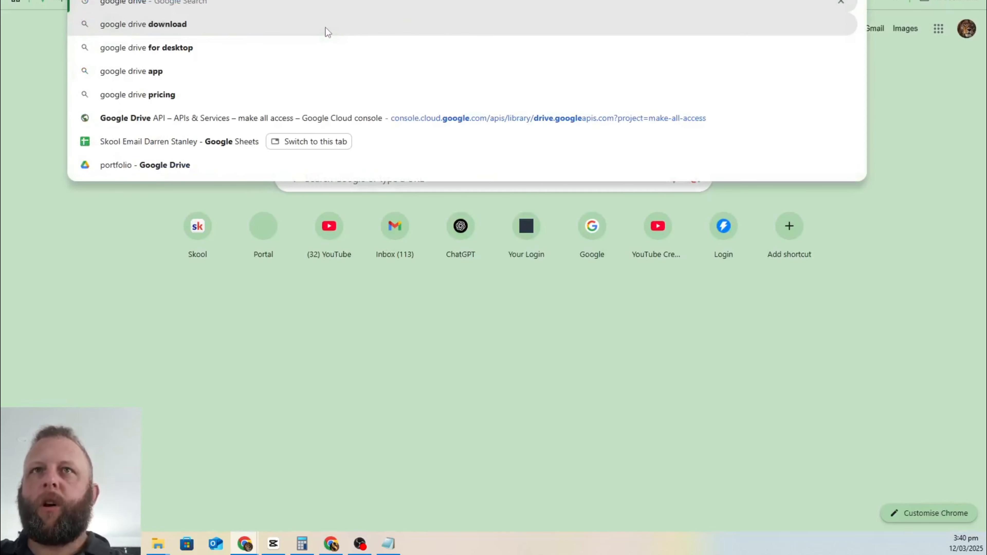
pyautogui.press('Return')
pyautogui.click(201, 119)
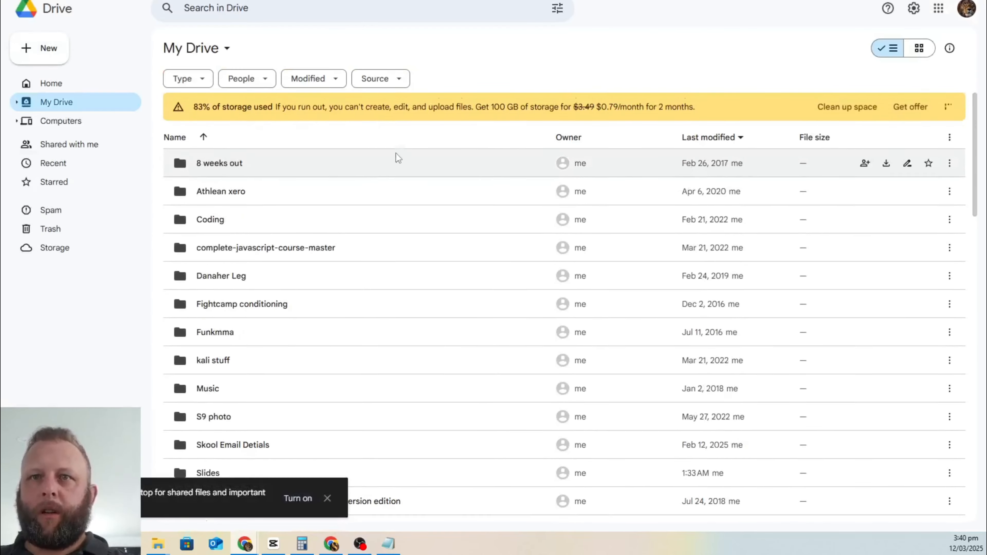
pyautogui.scroll(-3, 397, 156)
pyautogui.scroll(3, 207, 300)
pyautogui.click(206, 301)
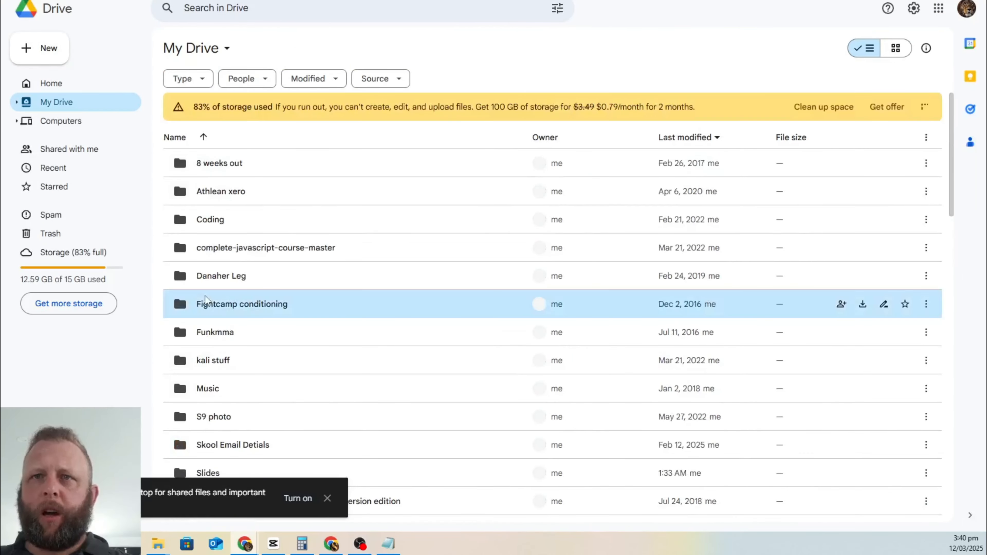
pyautogui.scroll(-5, 313, 305)
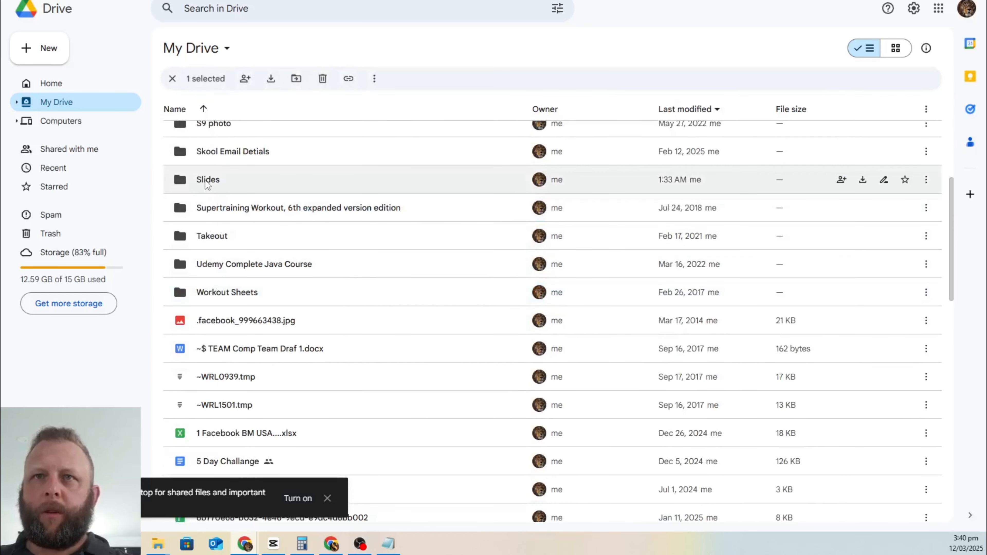
pyautogui.doubleClick(695, 180)
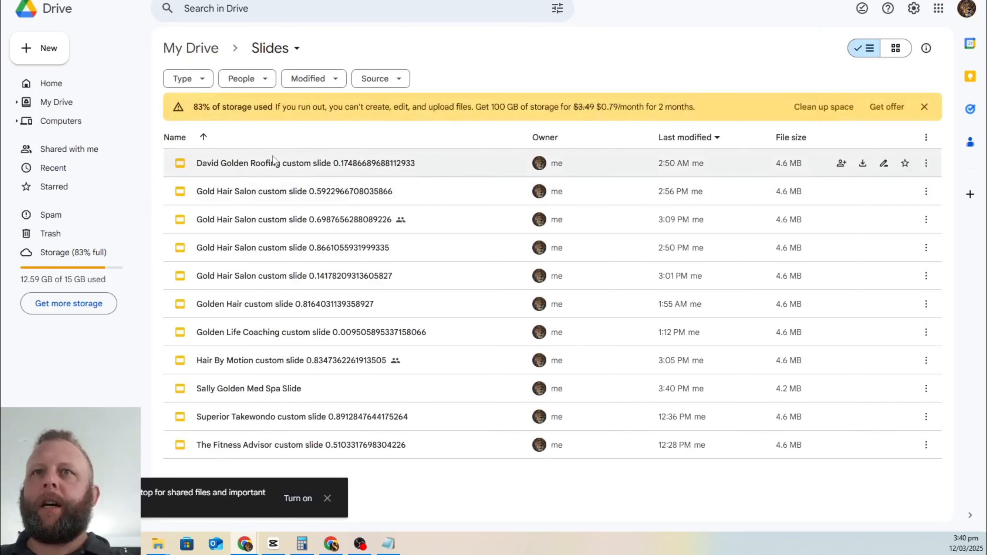
# Step: Inspect the Webhooks output and expand customData to check contact name, business name and niche
pyautogui.click(261, 1)
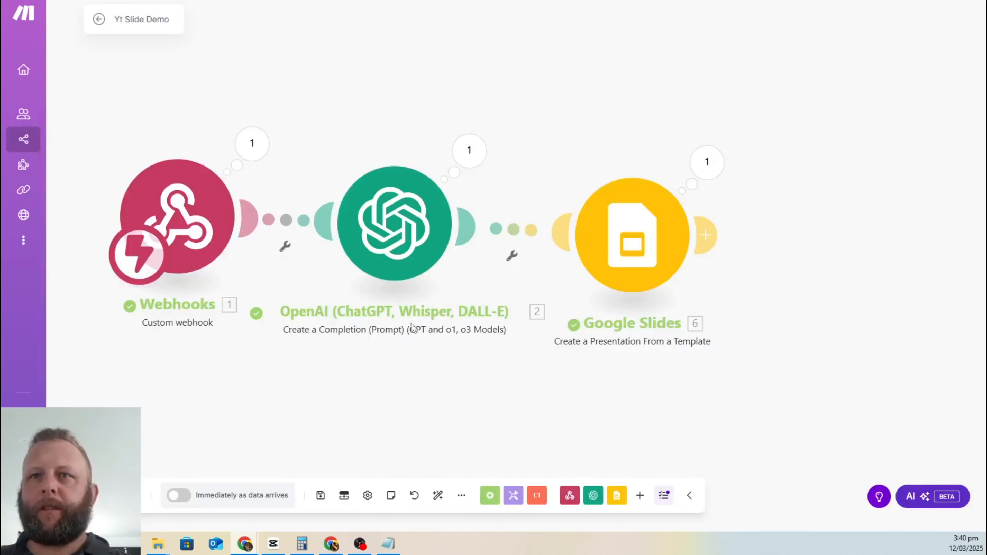
pyautogui.click(250, 148)
pyautogui.scroll(-15, 361, 297)
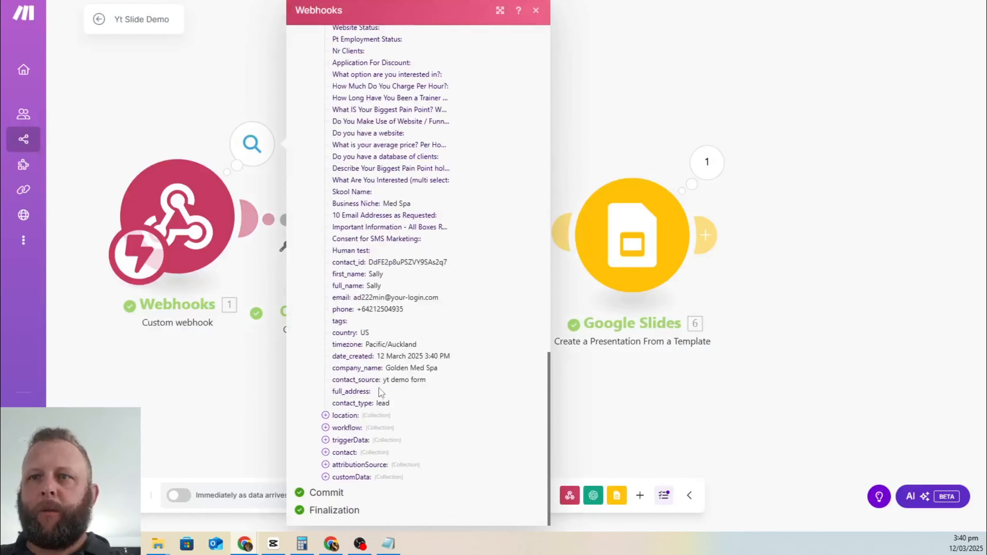
pyautogui.click(327, 478)
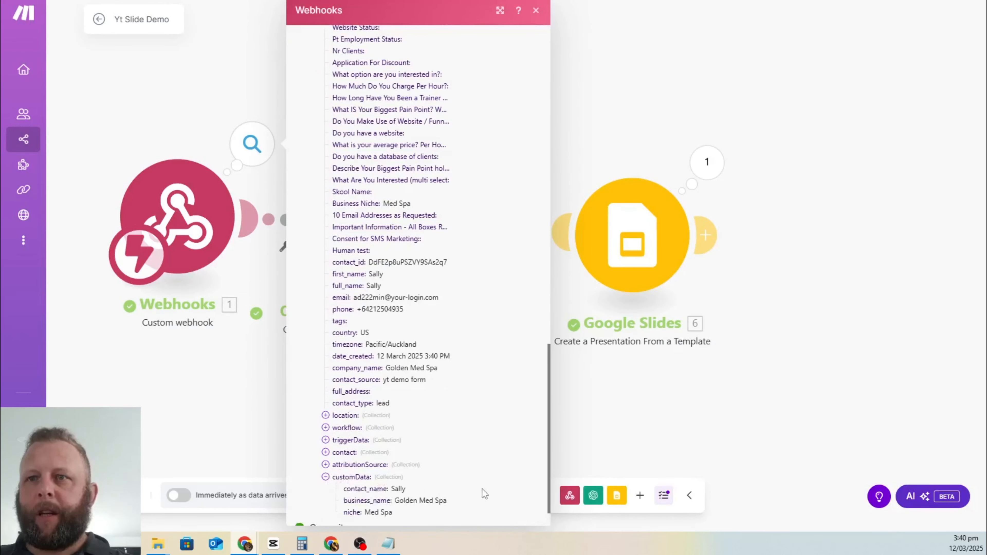
pyautogui.scroll(-1, 434, 478)
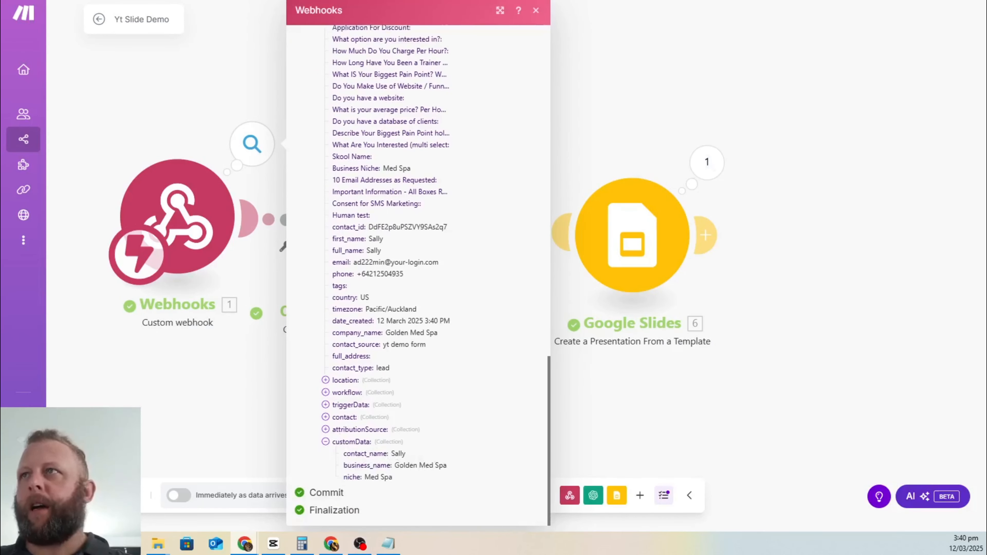
# Step: Open the newly generated Golden Med Spa presentation from the Drive Slides folder
pyautogui.click(800, 0)
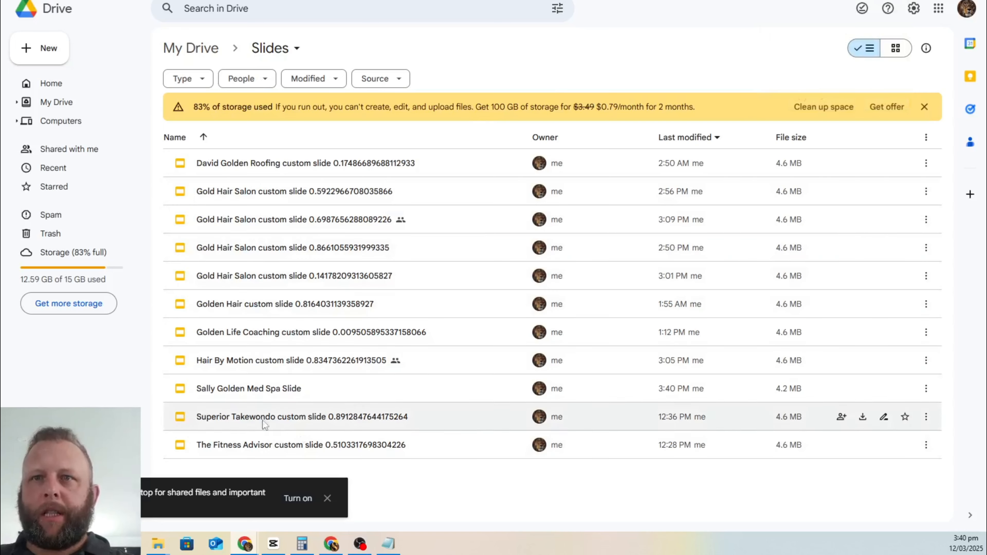
pyautogui.click(258, 394)
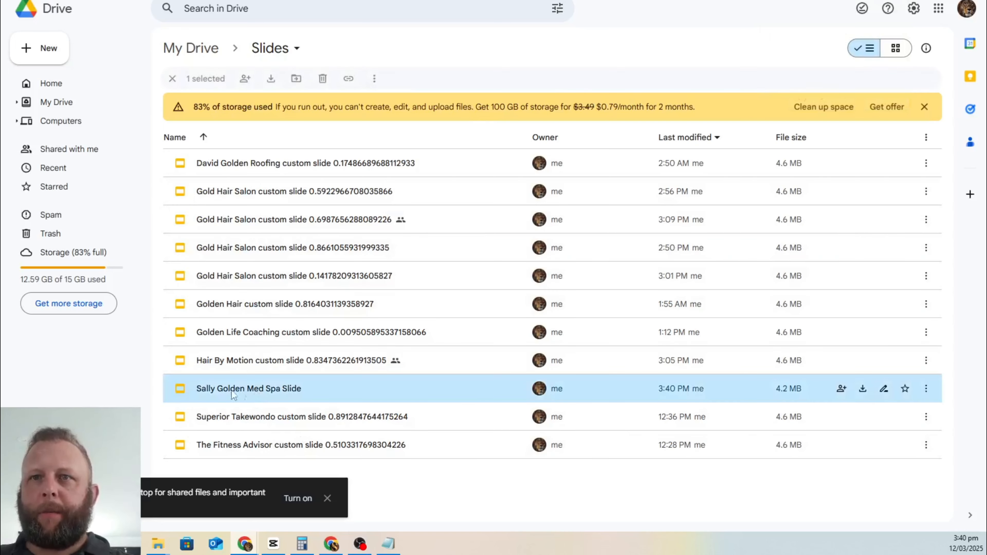
pyautogui.doubleClick(180, 394)
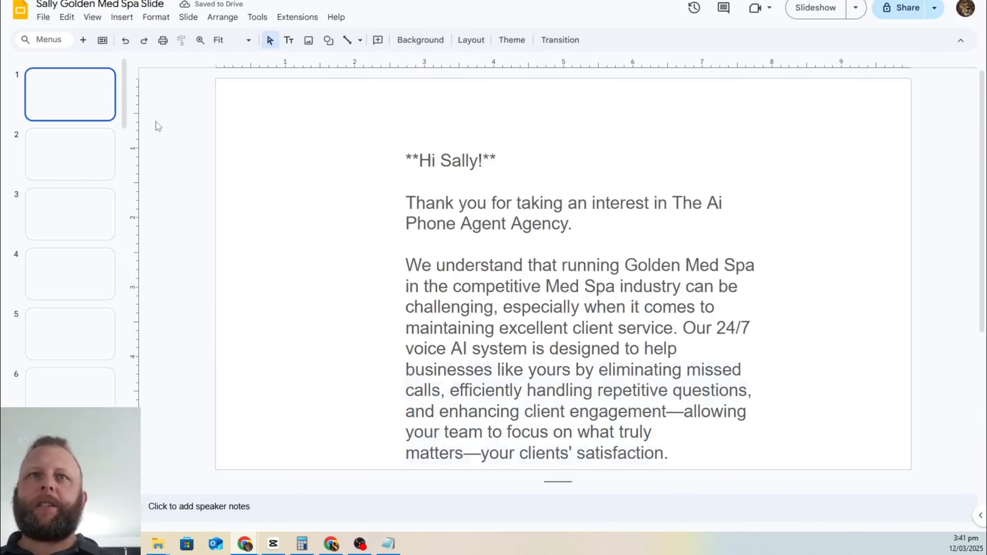
# Step: Reduce the whole slide 1 welcome letter to 11 pt
pyautogui.click(625, 281)
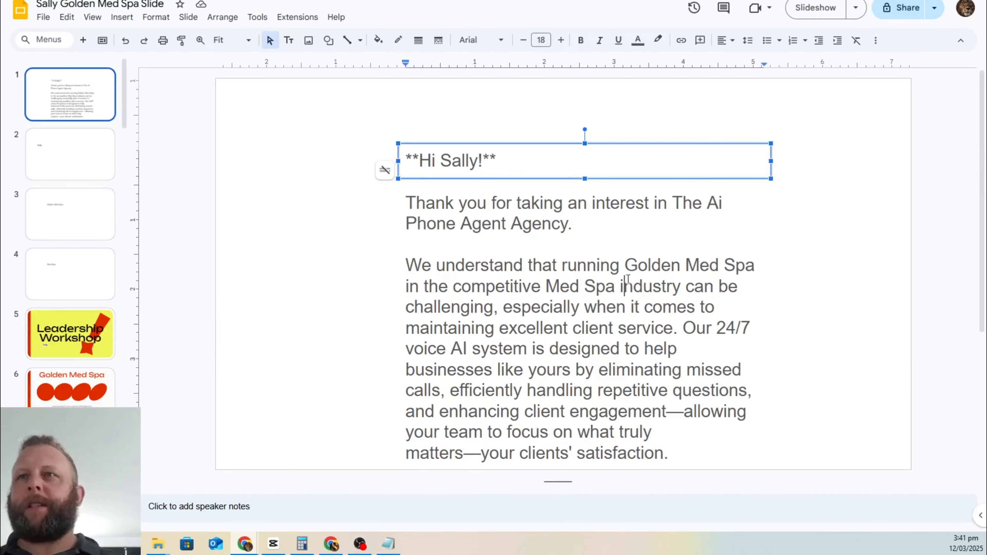
pyautogui.click(580, 234)
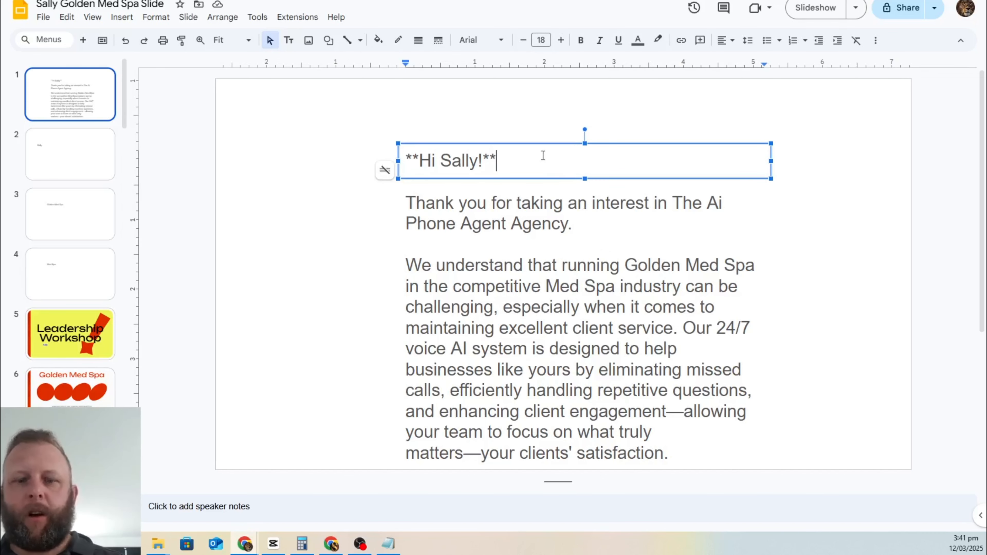
pyautogui.hotkey('ctrl', 'a')
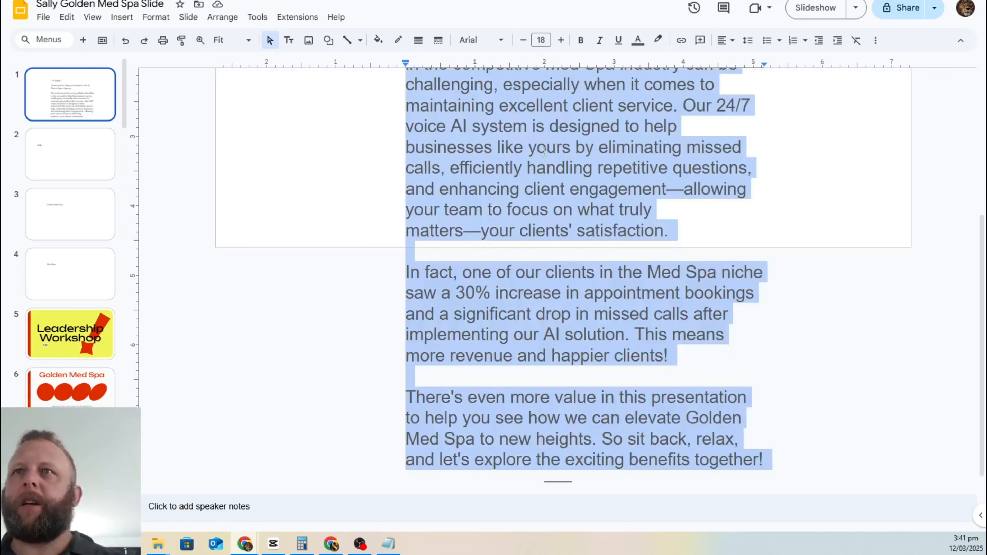
pyautogui.click(523, 41)
pyautogui.click(523, 41)
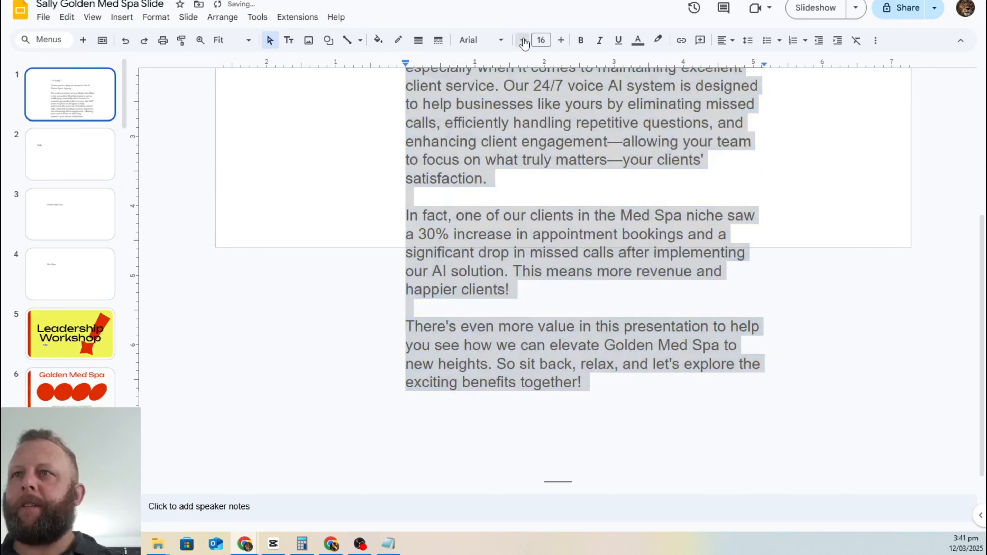
pyautogui.click(524, 41)
pyautogui.click(524, 41)
# Step: Move the welcome text box up-left and widen it so the paragraphs fit
pyautogui.click(347, 181)
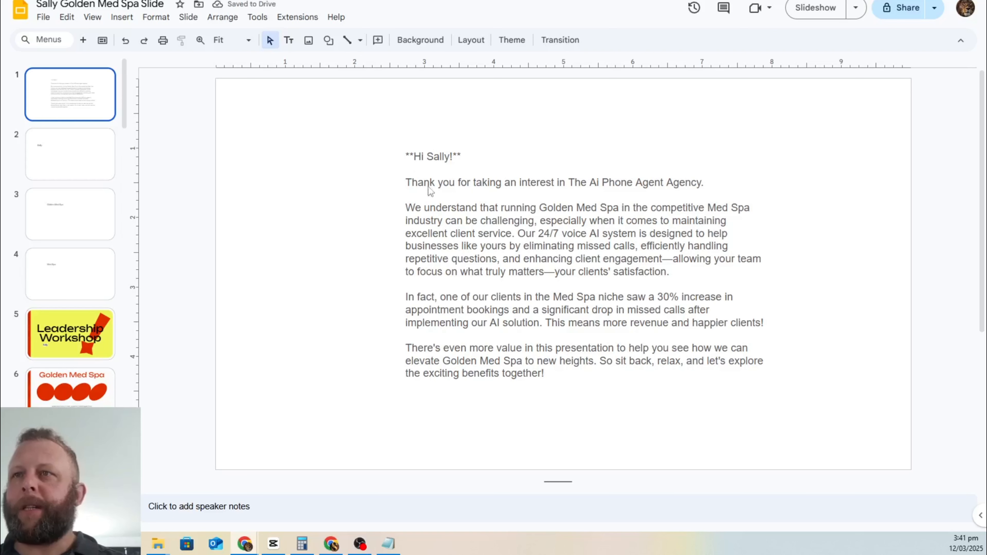
pyautogui.click(451, 160)
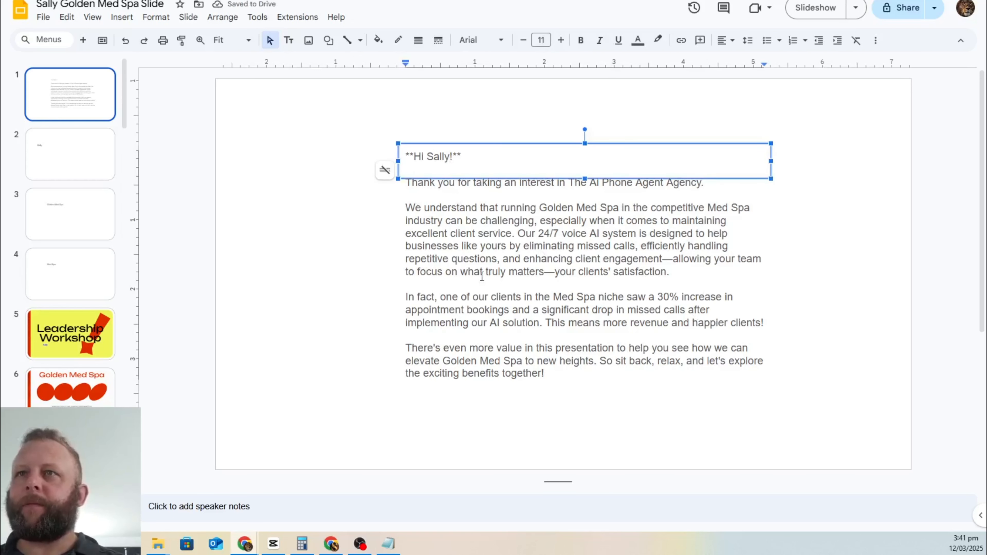
pyautogui.moveTo(393, 155); pyautogui.dragTo(270, 147)
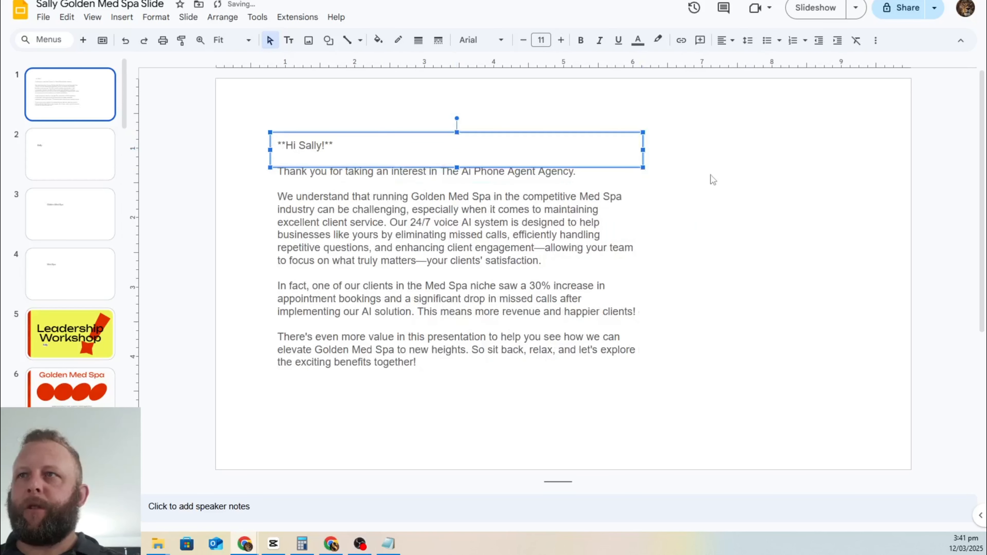
pyautogui.moveTo(643, 168); pyautogui.dragTo(858, 192)
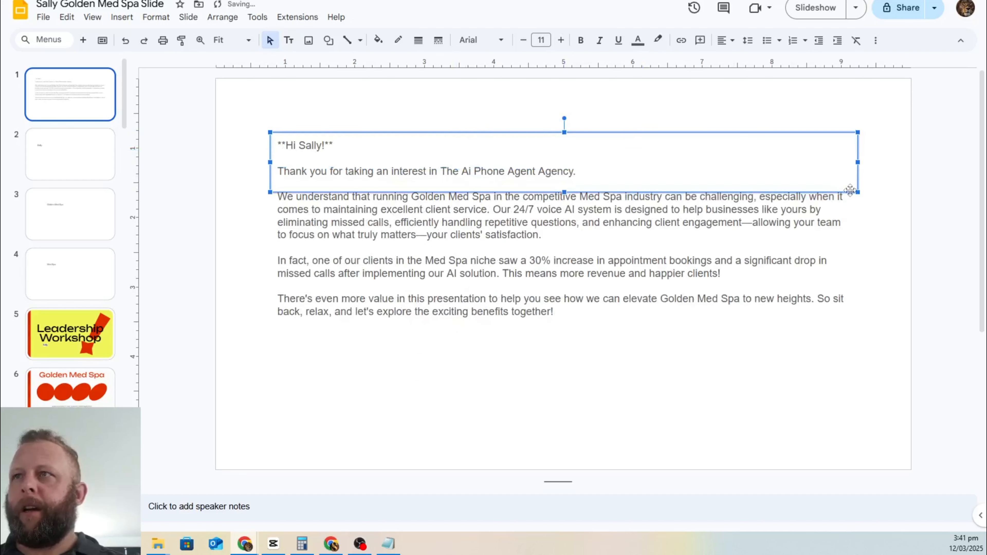
pyautogui.click(556, 314)
pyautogui.click(363, 314)
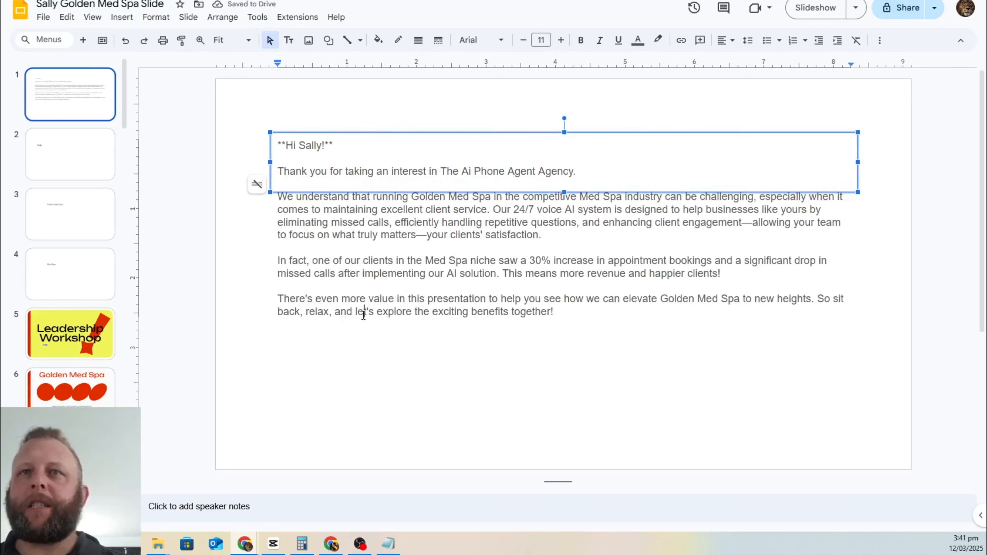
pyautogui.click(591, 324)
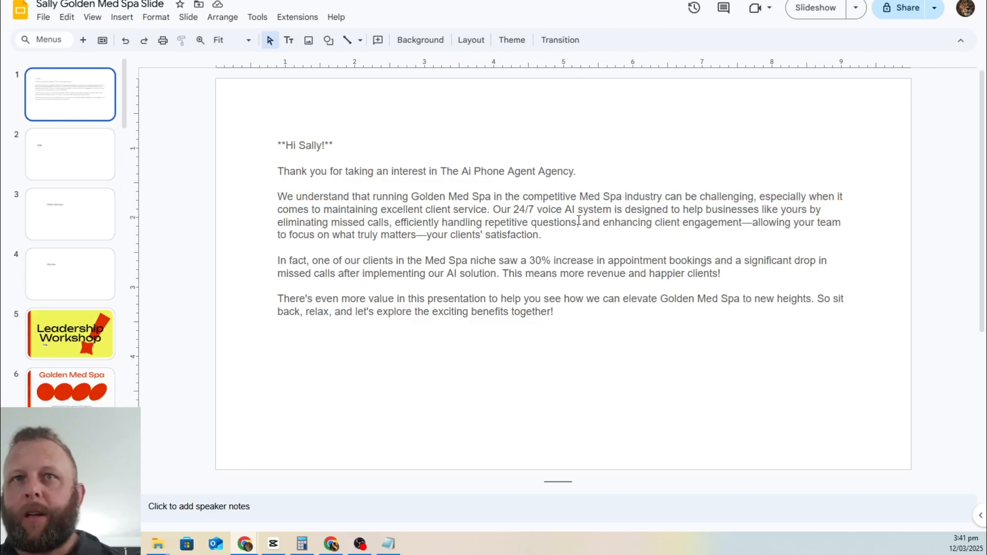
# Step: Review the personalised slides showing the contact name, Golden Med Spa and the Med Spa agenda
pyautogui.click(60, 163)
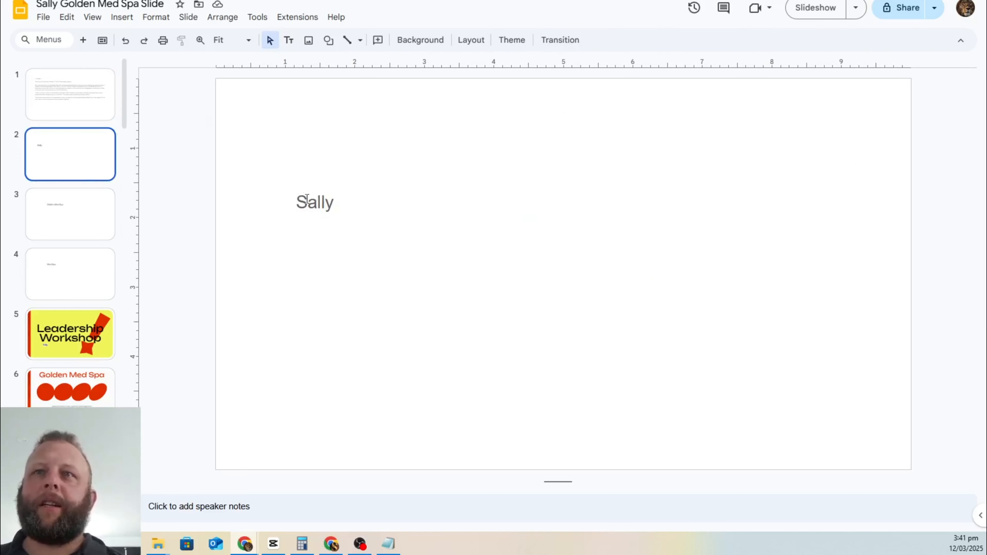
pyautogui.click(67, 212)
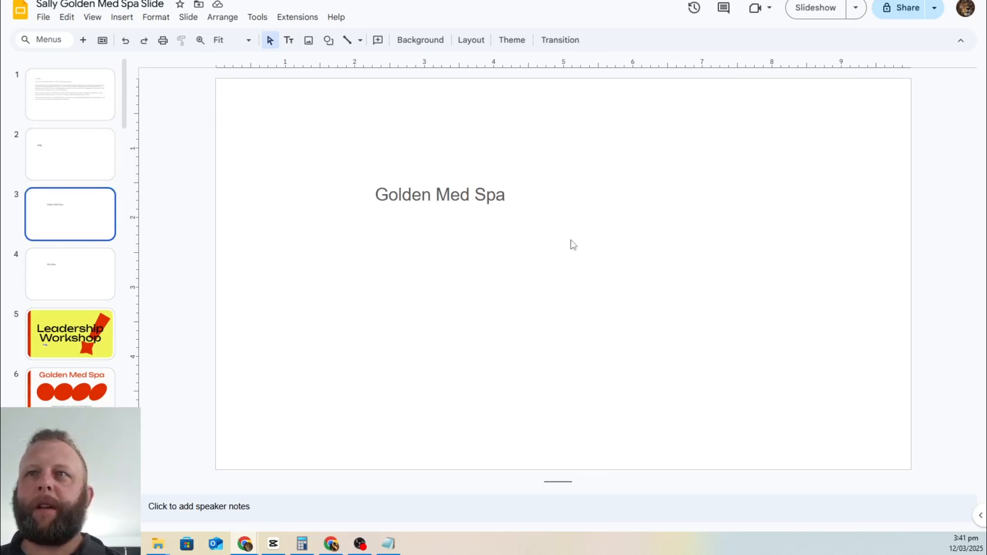
pyautogui.click(69, 276)
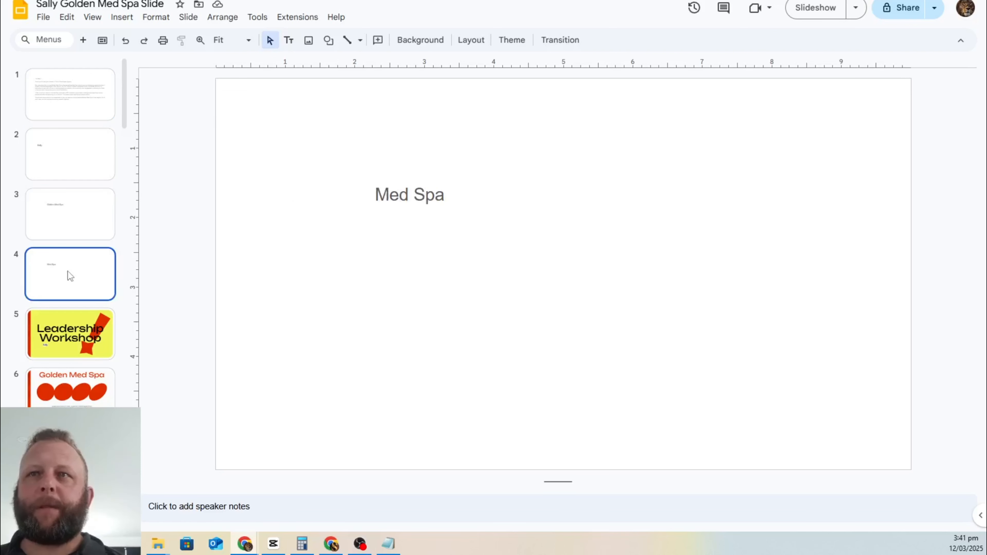
pyautogui.click(56, 206)
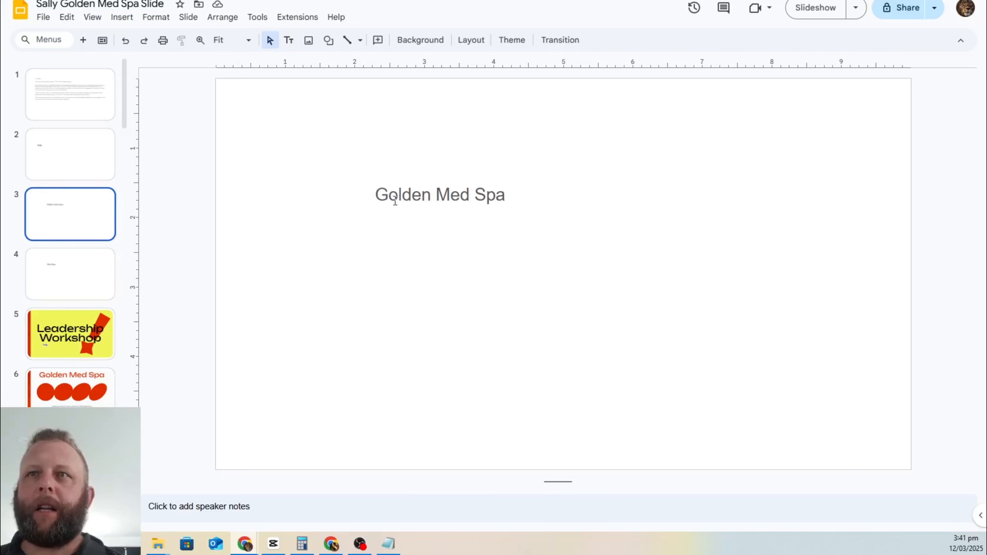
pyautogui.click(84, 276)
pyautogui.click(104, 326)
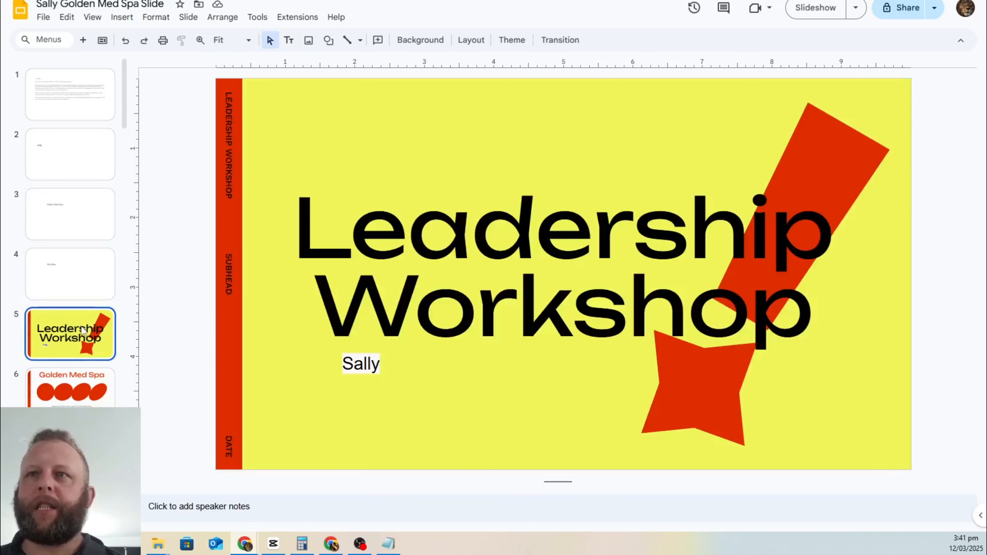
pyautogui.press('Down')
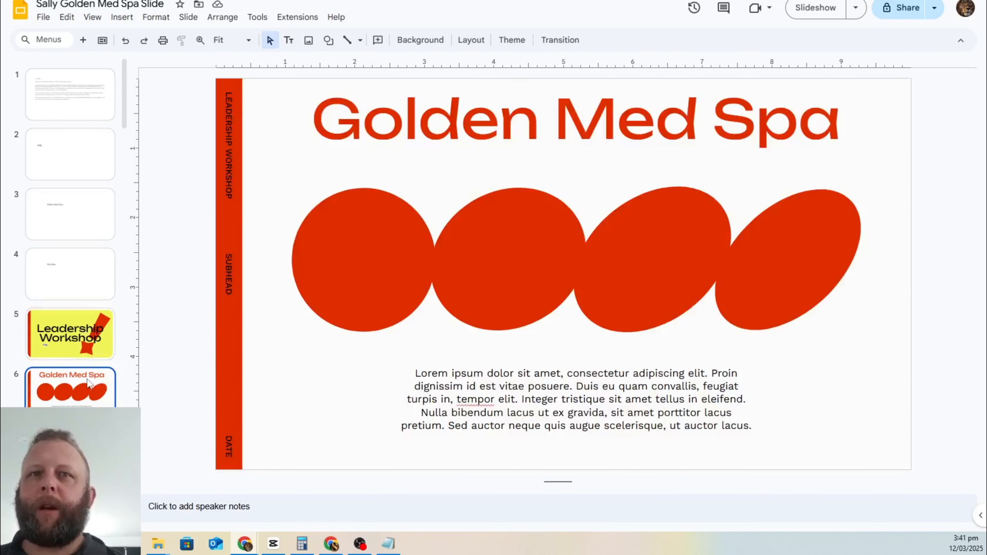
pyautogui.scroll(-3, 70, 311)
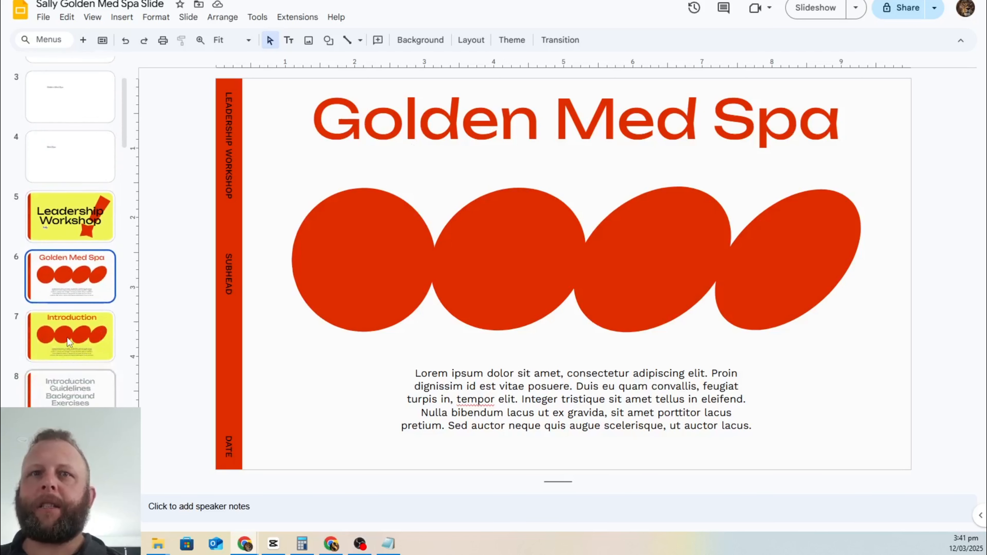
pyautogui.click(69, 342)
pyautogui.click(107, 399)
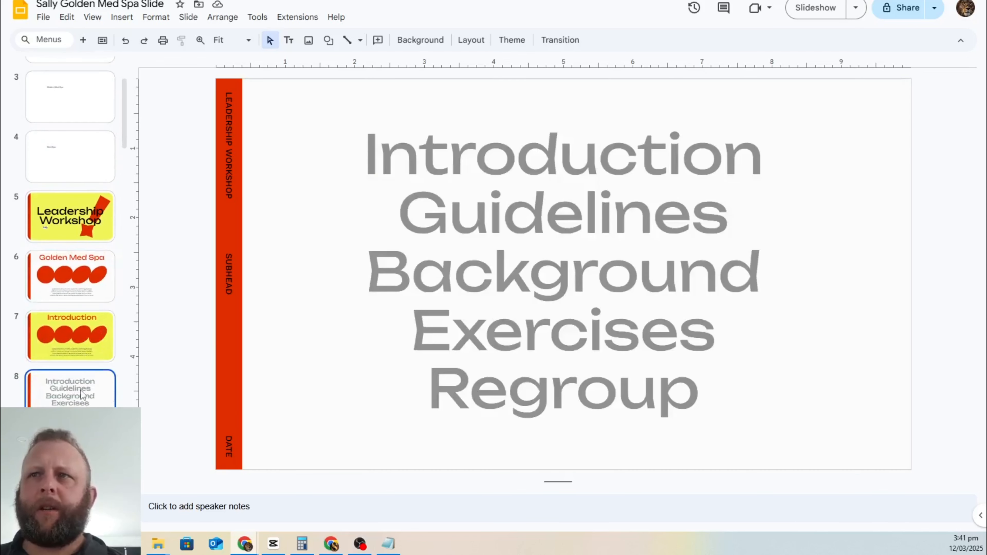
pyautogui.scroll(-3, 78, 369)
pyautogui.click(75, 338)
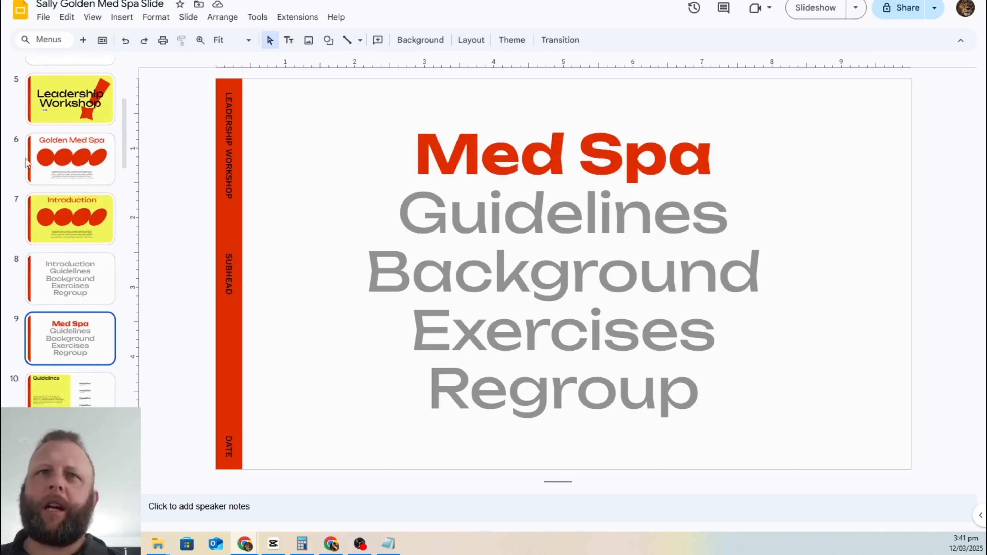
pyautogui.scroll(6, 68, 178)
# Step: Review the personalised intro letter on slide 1, then go back to the Make scenario
pyautogui.click(75, 101)
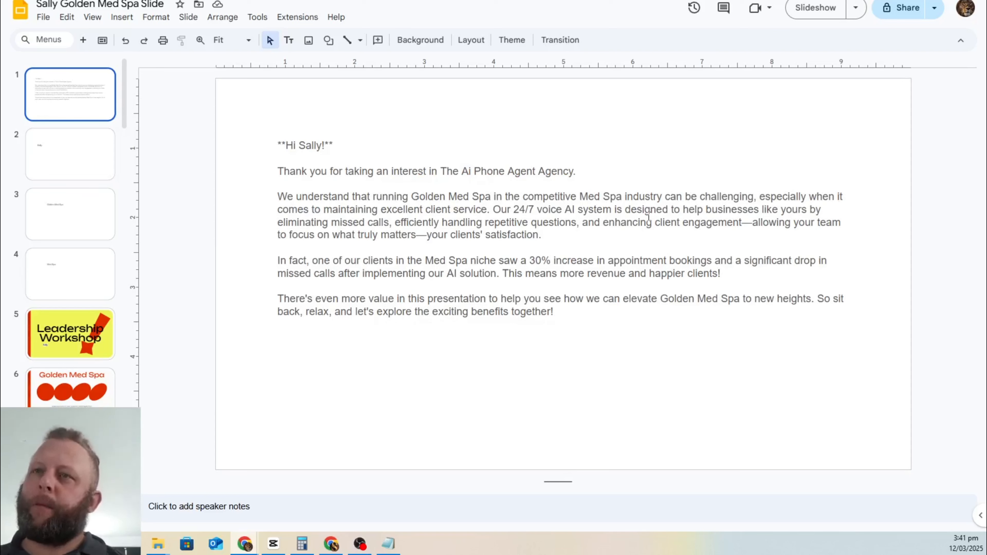
pyautogui.click(574, 235)
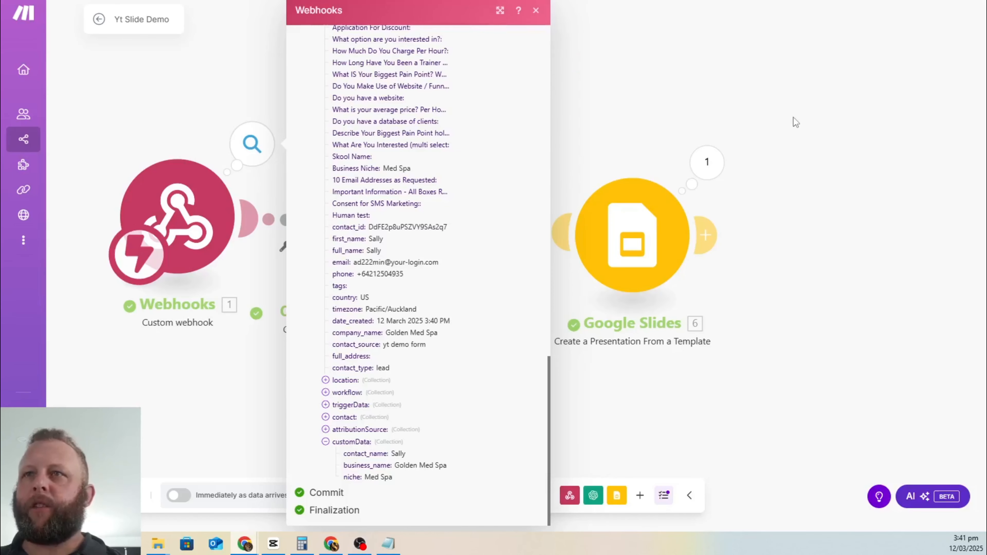
pyautogui.click(796, 122)
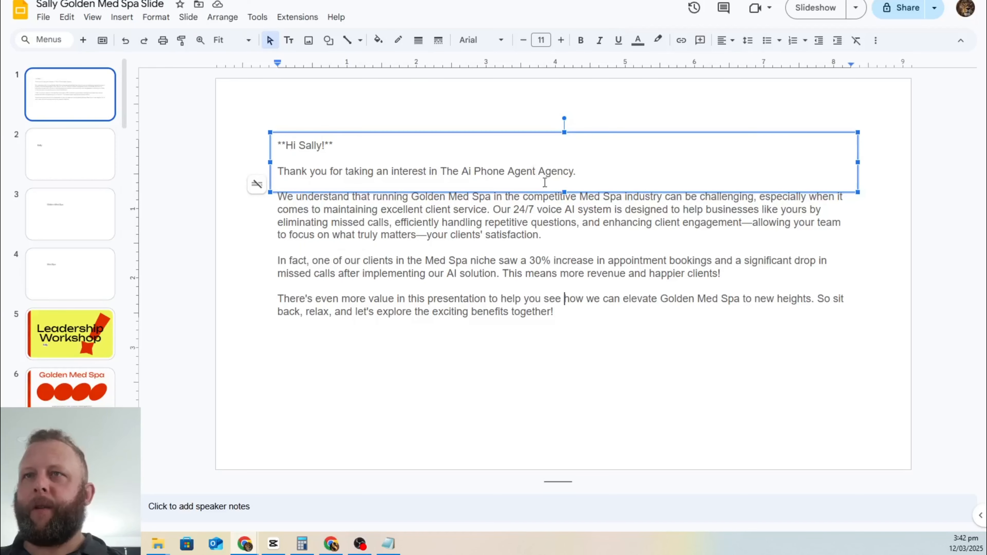
pyautogui.click(568, 316)
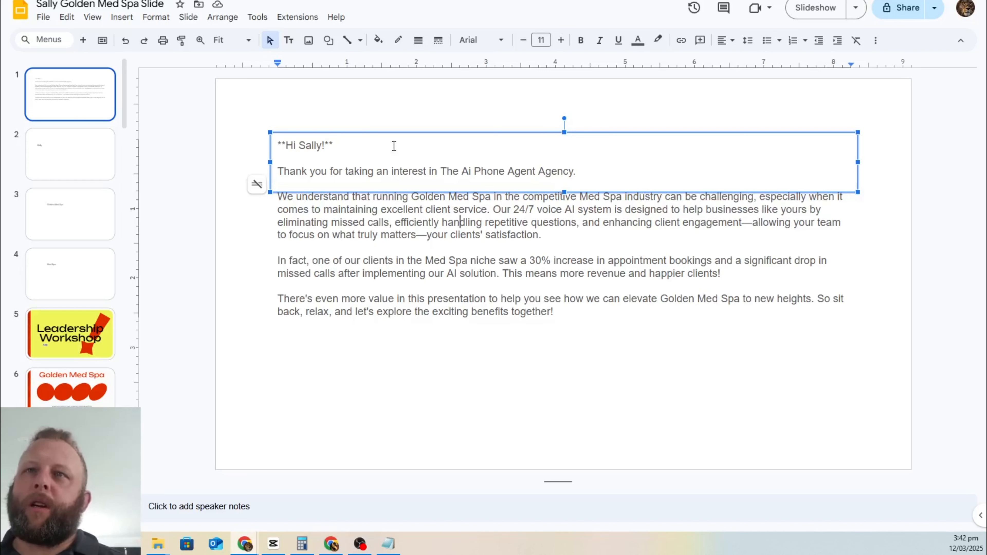
pyautogui.click(313, 146)
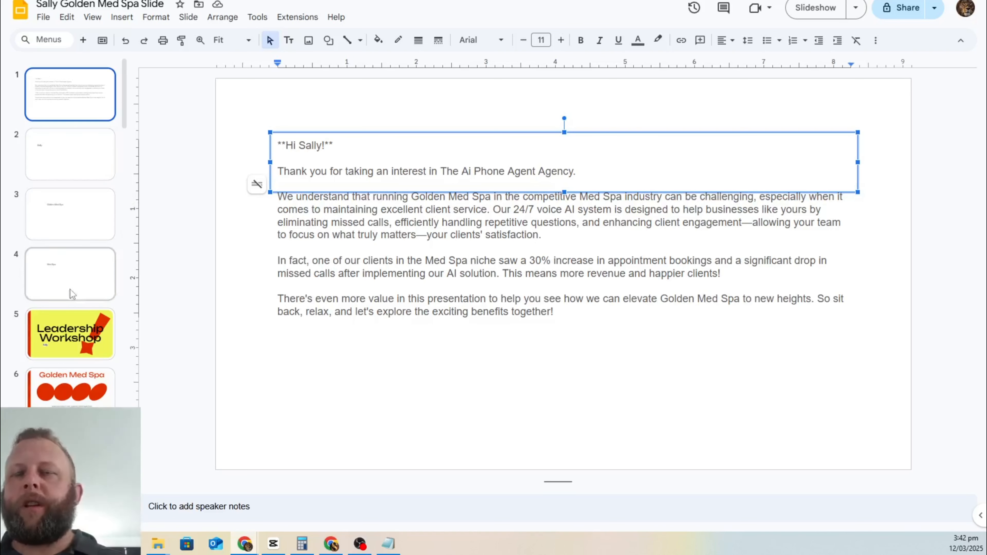
pyautogui.scroll(-5, 69, 291)
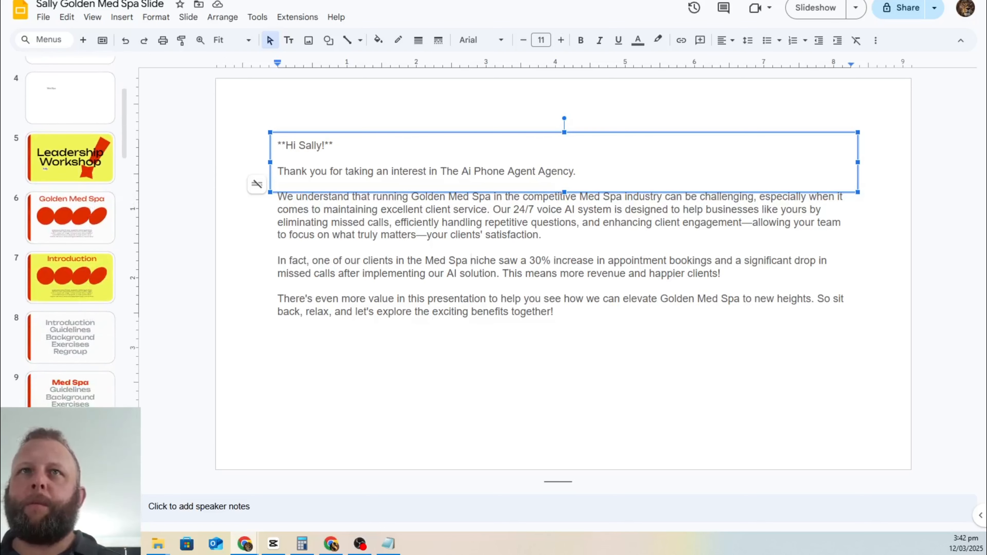
pyautogui.click(217, 0)
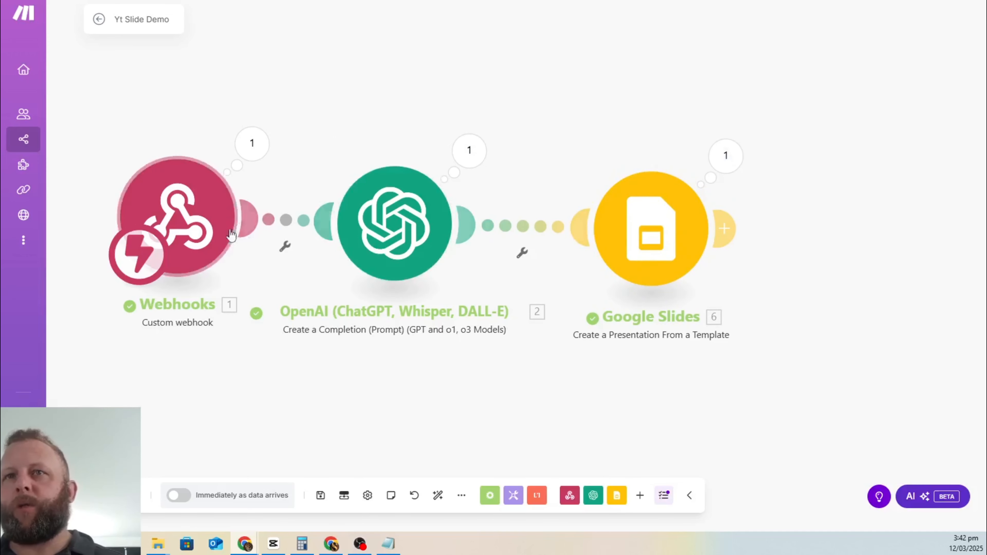
# Step: Move the Webhooks module left and raise OpenAI above the Yt Slide Demo flow
pyautogui.moveTo(184, 221); pyautogui.dragTo(155, 227)
pyautogui.moveTo(427, 222); pyautogui.dragTo(416, 74)
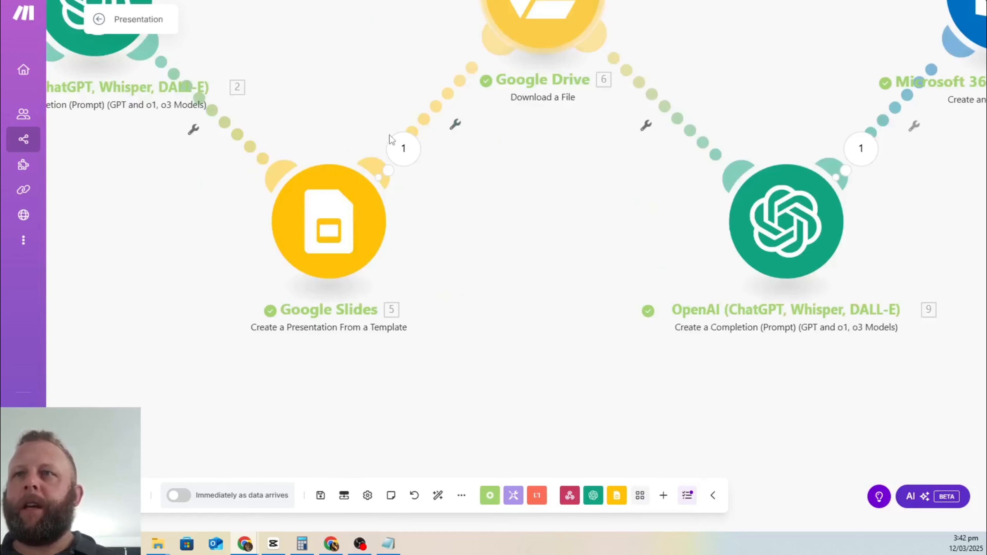
pyautogui.scroll(-3, 499, 292)
# Step: Pan through the full Presentation scenario to review all its modules
pyautogui.moveTo(507, 249); pyautogui.dragTo(436, 317)
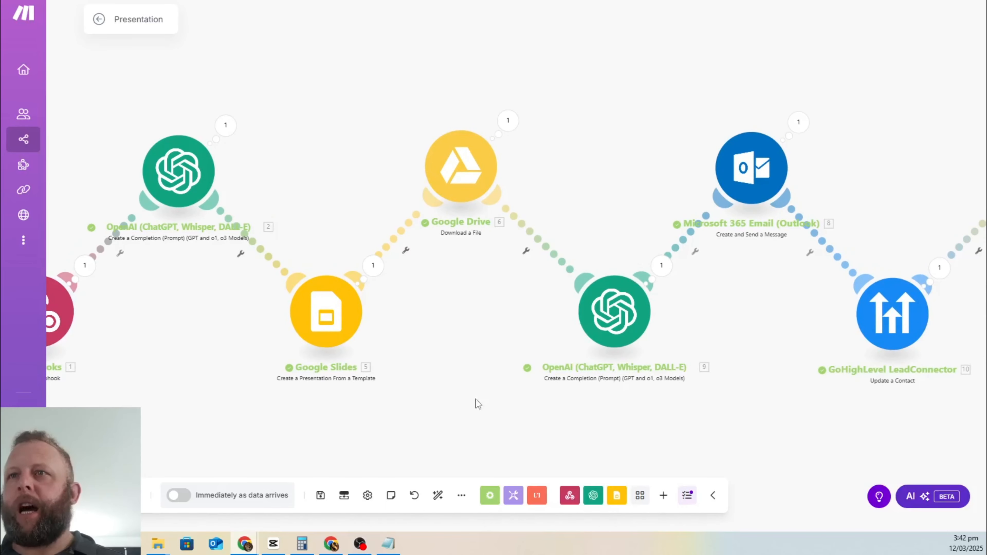
pyautogui.moveTo(478, 404); pyautogui.dragTo(251, 355)
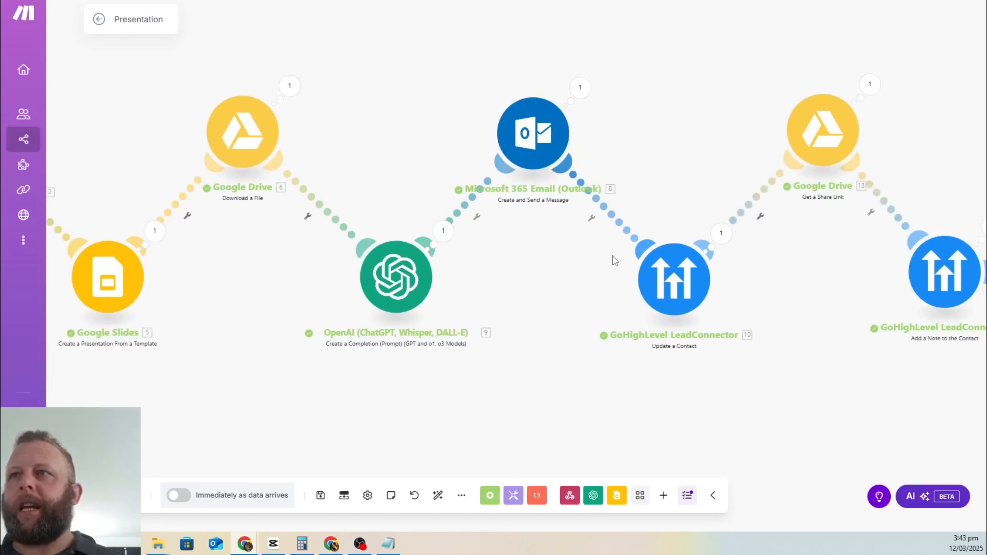
pyautogui.moveTo(232, 330); pyautogui.dragTo(550, 289)
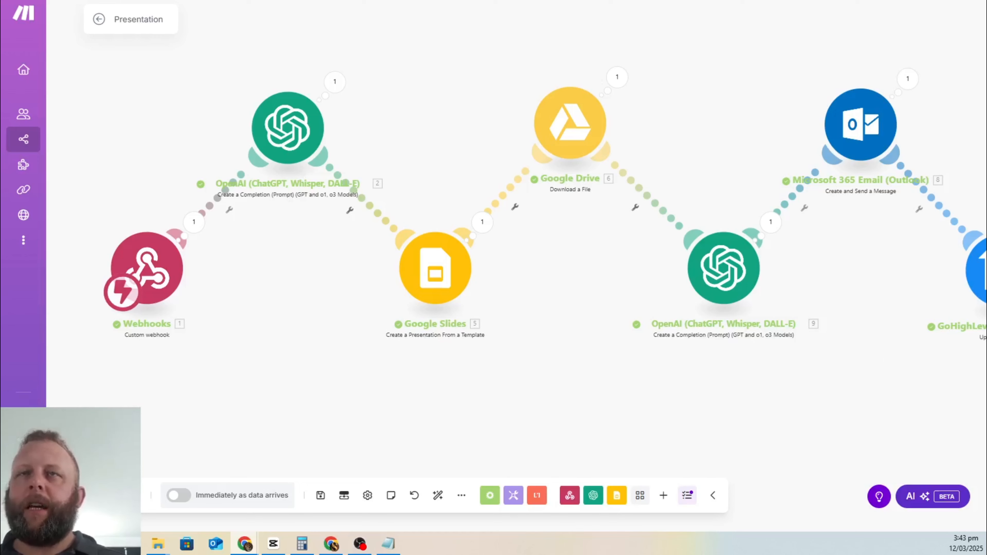
pyautogui.click(225, 0)
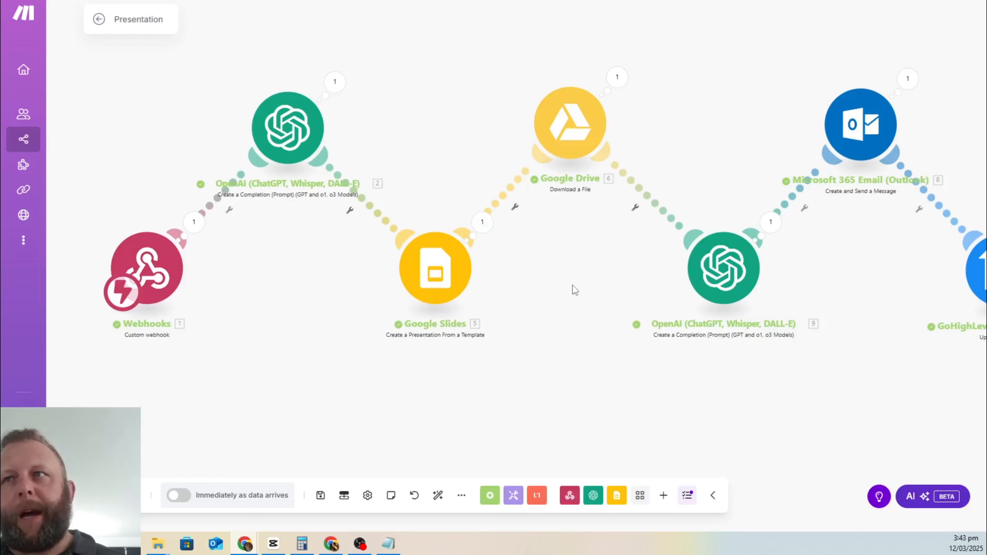
pyautogui.moveTo(573, 286); pyautogui.dragTo(473, 304)
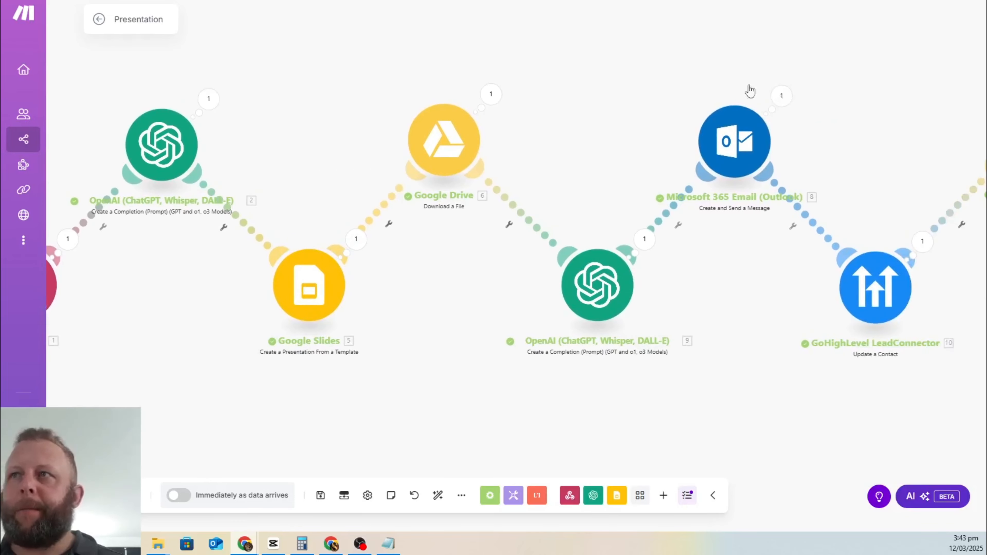
pyautogui.hscroll(5, 628, 403)
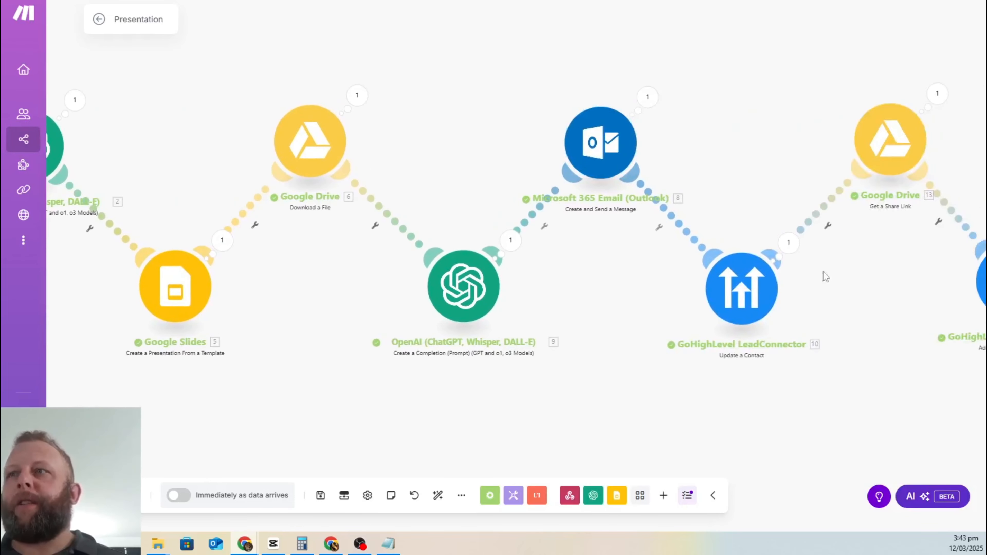
pyautogui.hscroll(5, 881, 429)
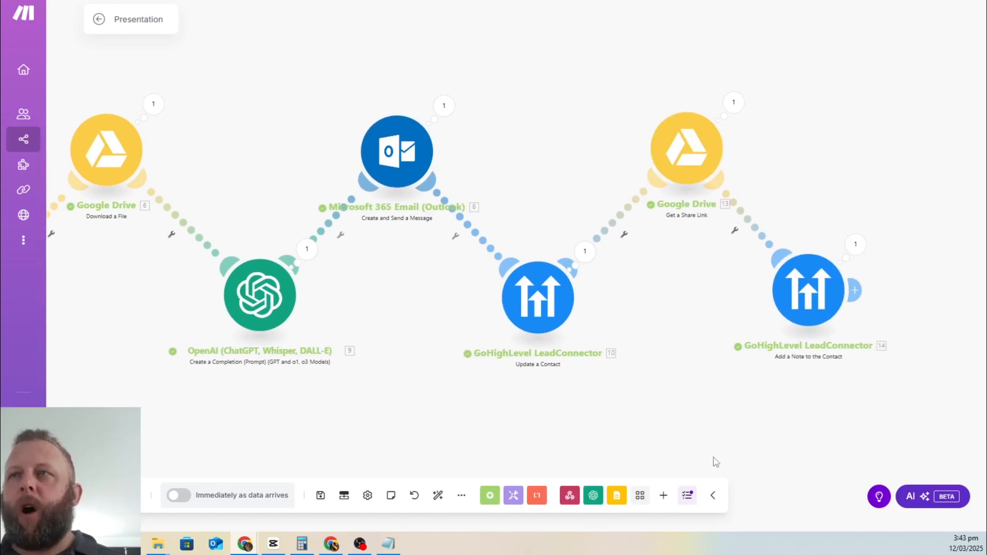
pyautogui.hscroll(-1, 264, 379)
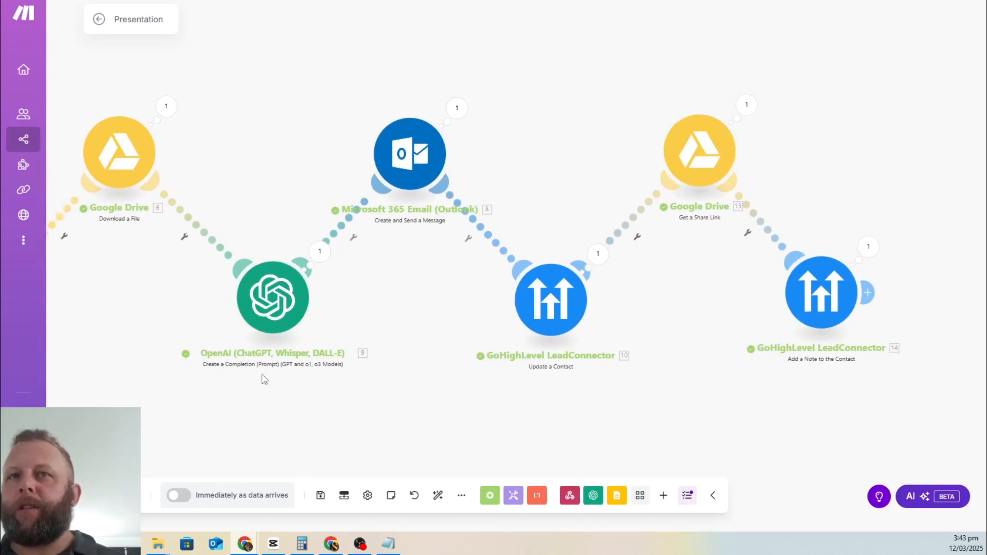
pyautogui.hscroll(-8, 264, 379)
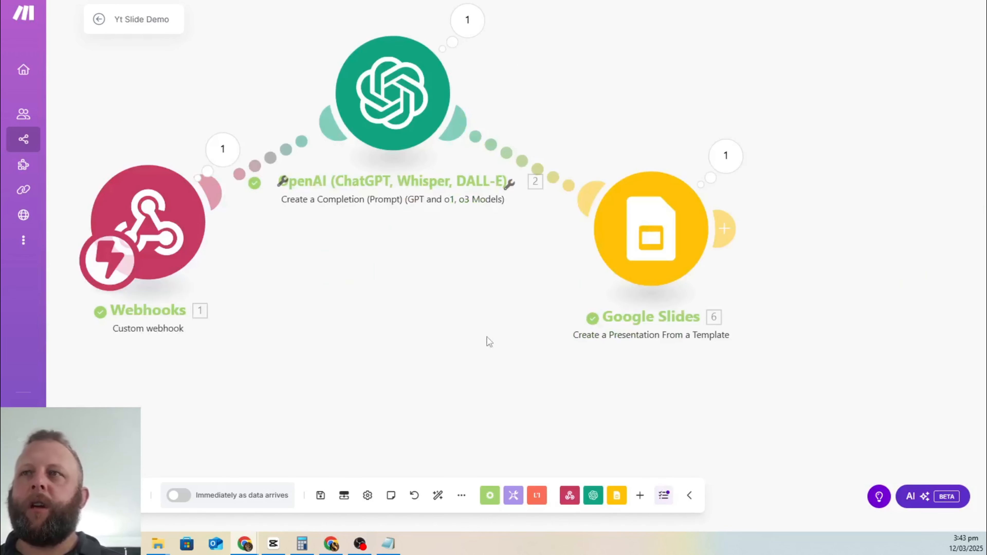
# Step: Bring the Yt Slide Demo modules back into view with room after Google Slides
pyautogui.moveTo(487, 342); pyautogui.dragTo(277, 399)
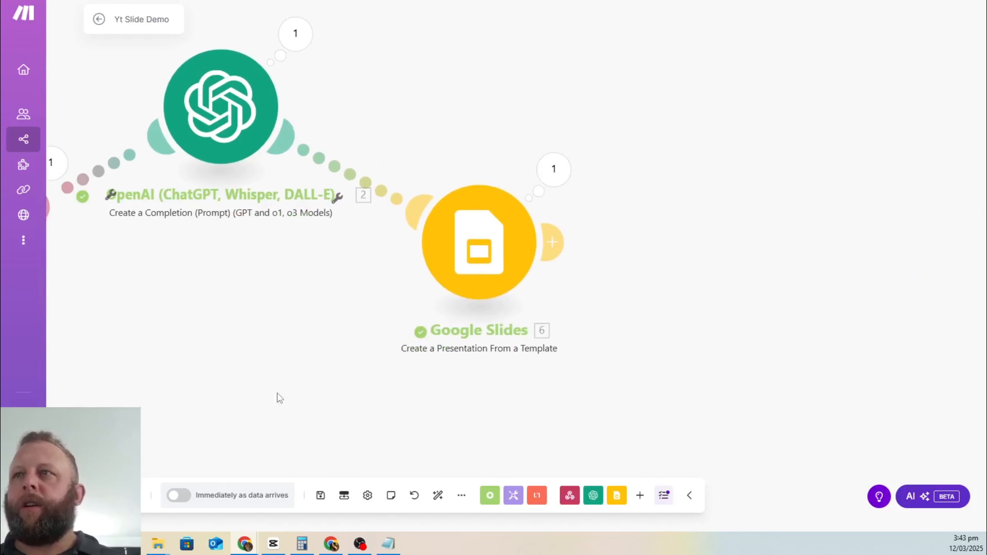
pyautogui.scroll(-3, 583, 311)
pyautogui.moveTo(620, 348); pyautogui.dragTo(443, 326)
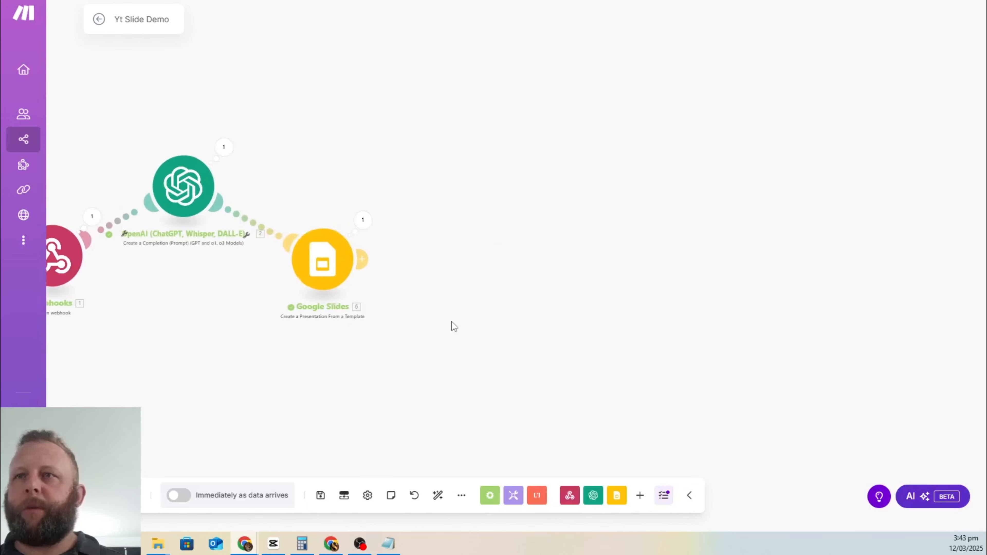
# Step: Add a Google Drive 'Download a File' module after Google Slides
pyautogui.click(362, 258)
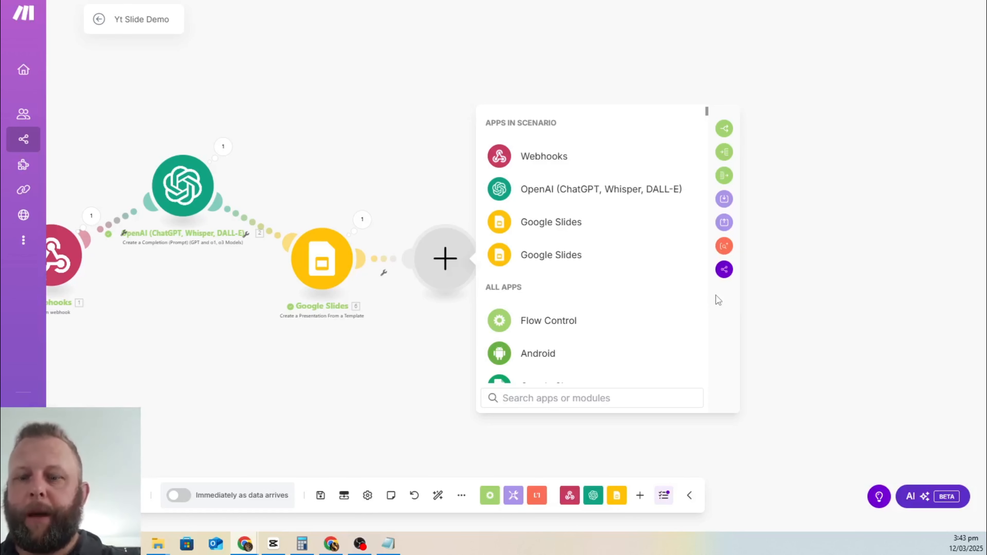
pyautogui.write('google')
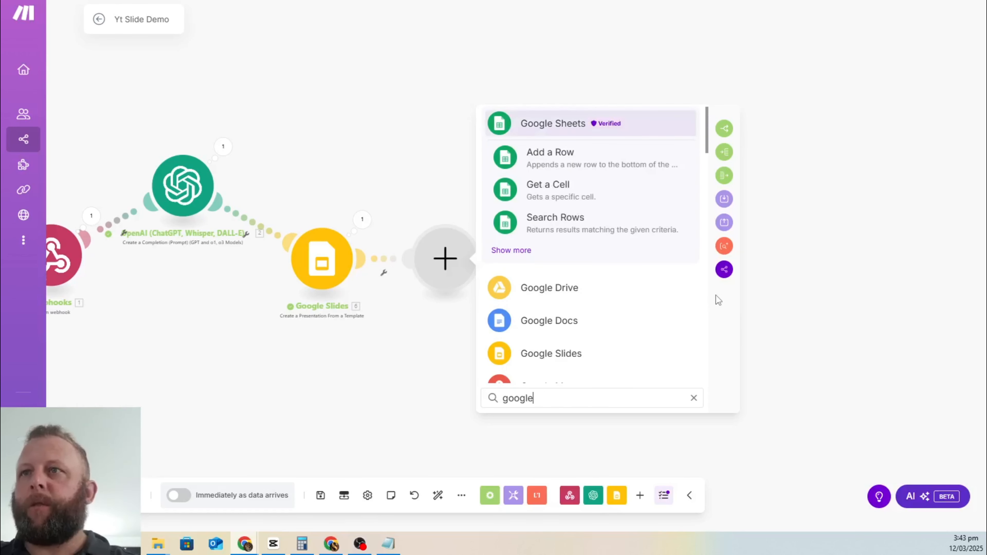
pyautogui.click(546, 288)
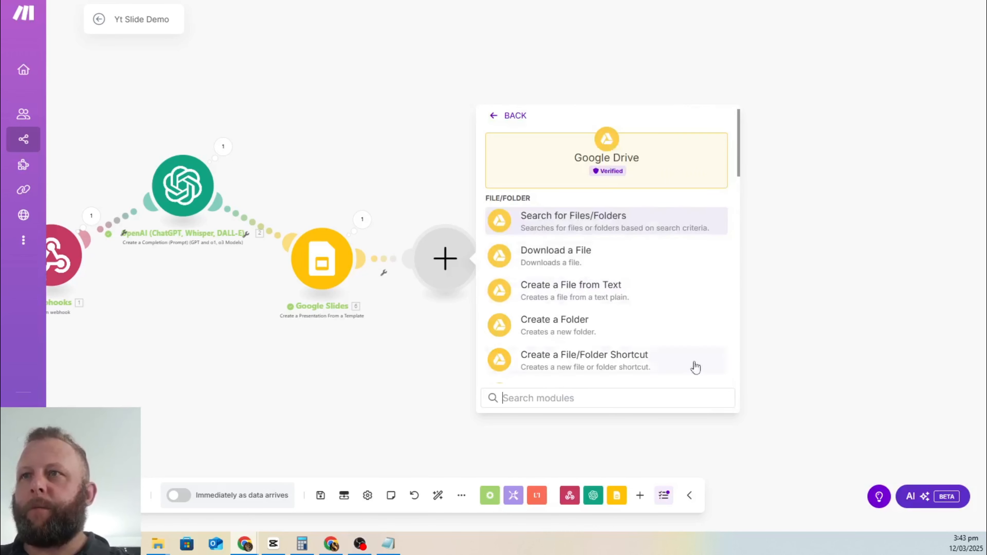
pyautogui.click(555, 259)
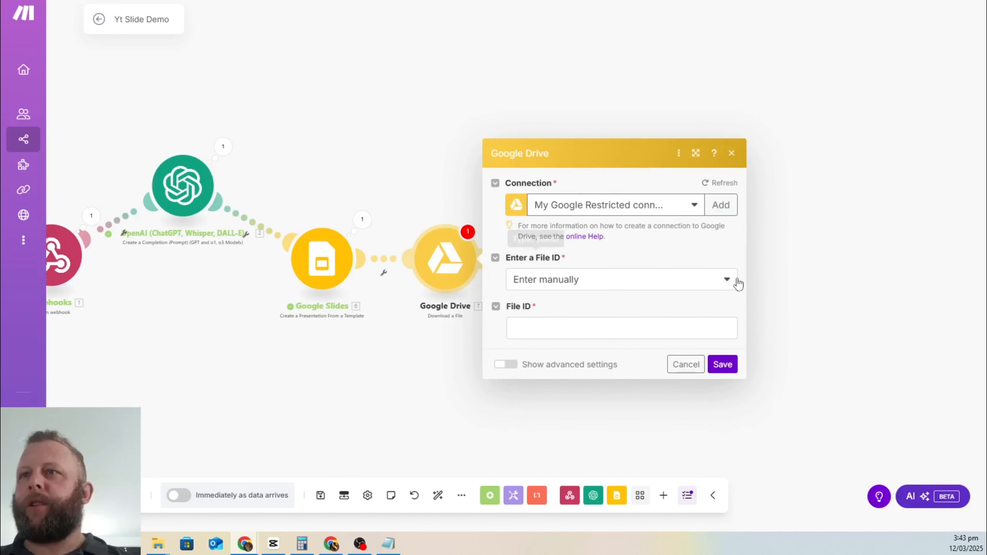
# Step: Map the Slides Presentation ID into the Google Drive File ID and save the module
pyautogui.click(661, 287)
pyautogui.click(660, 283)
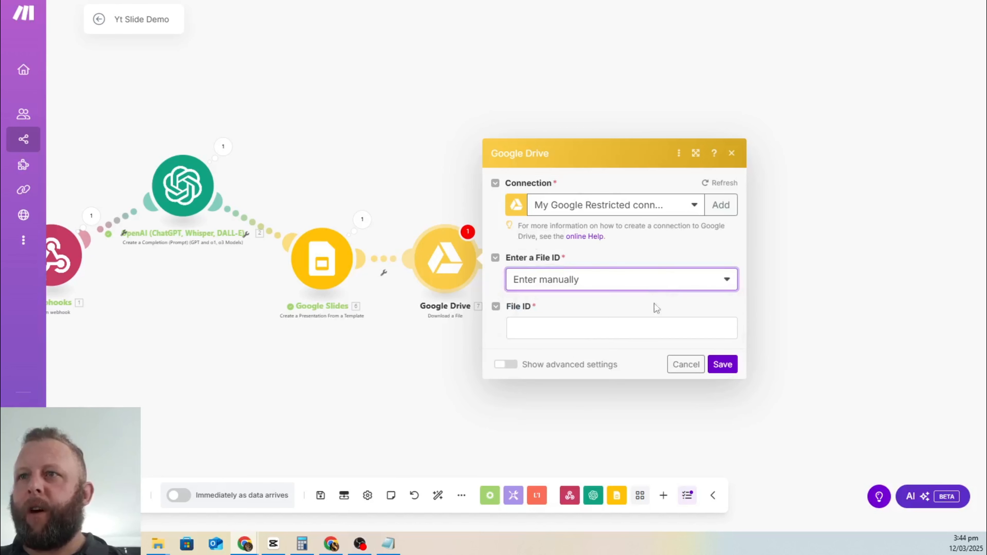
pyautogui.click(607, 337)
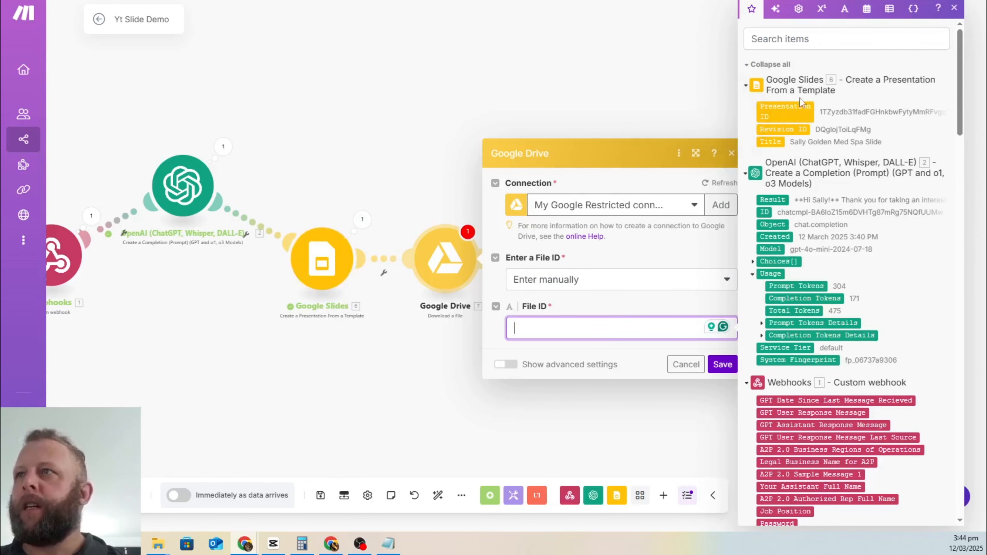
pyautogui.click(780, 115)
pyautogui.click(590, 356)
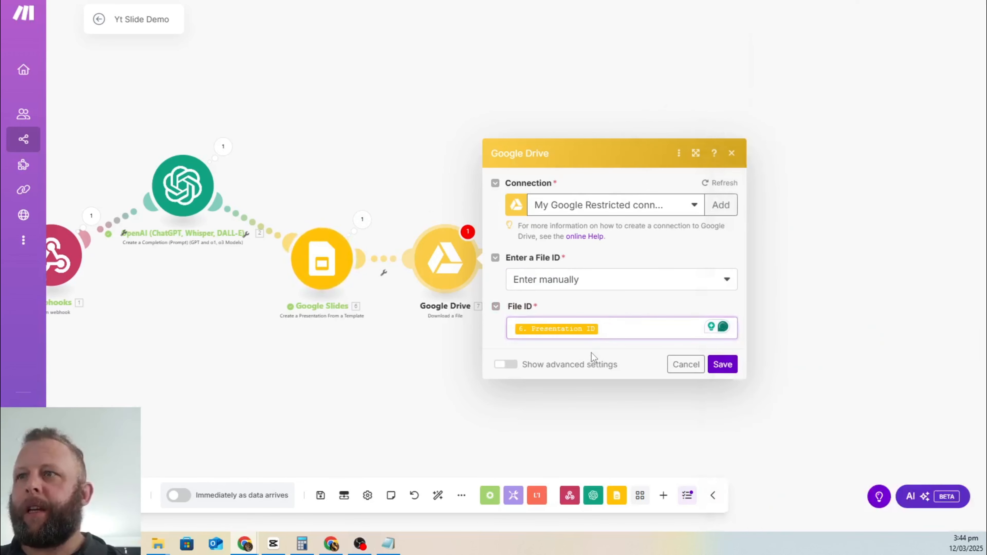
pyautogui.click(722, 365)
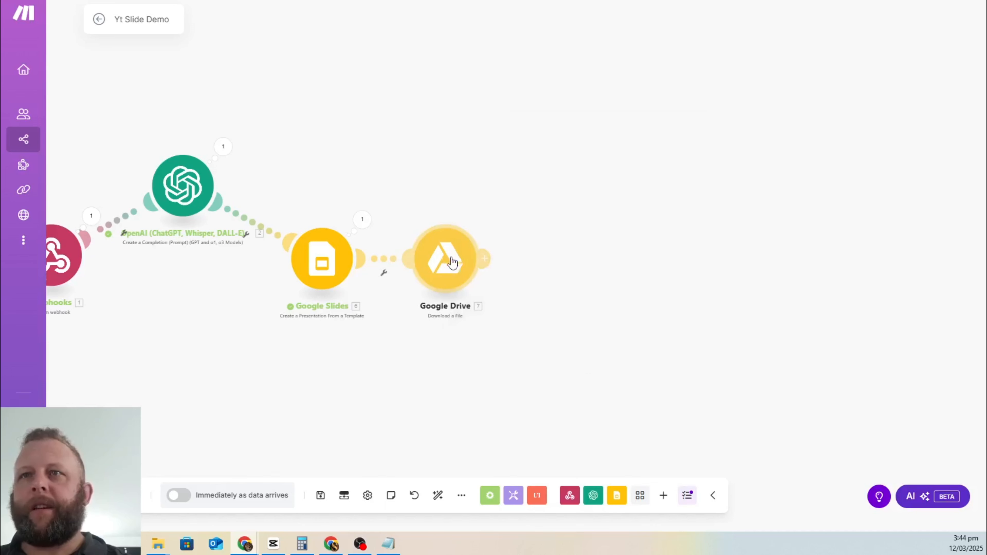
# Step: Rearrange the Google Slides and Google Drive modules on the canvas
pyautogui.moveTo(448, 259); pyautogui.dragTo(467, 192)
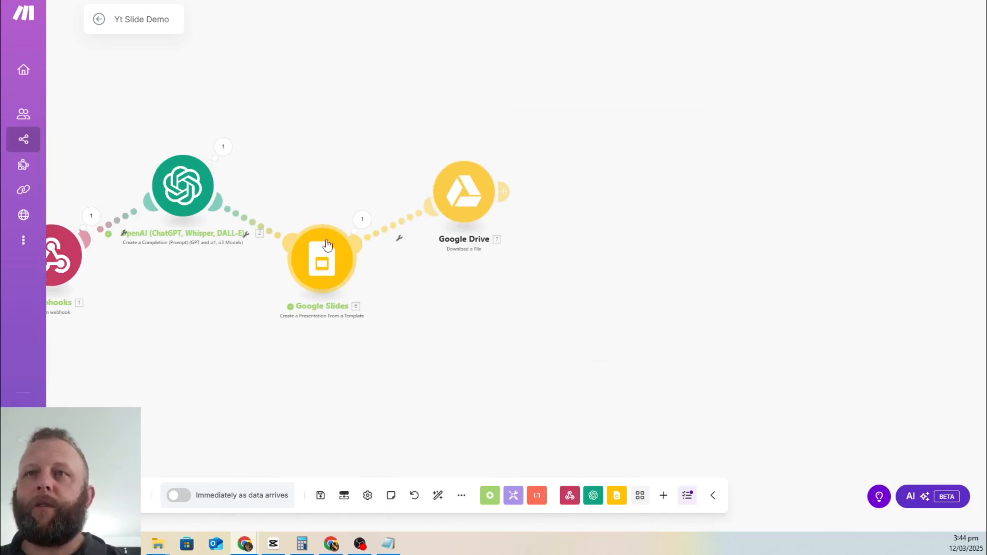
pyautogui.moveTo(326, 262); pyautogui.dragTo(333, 302)
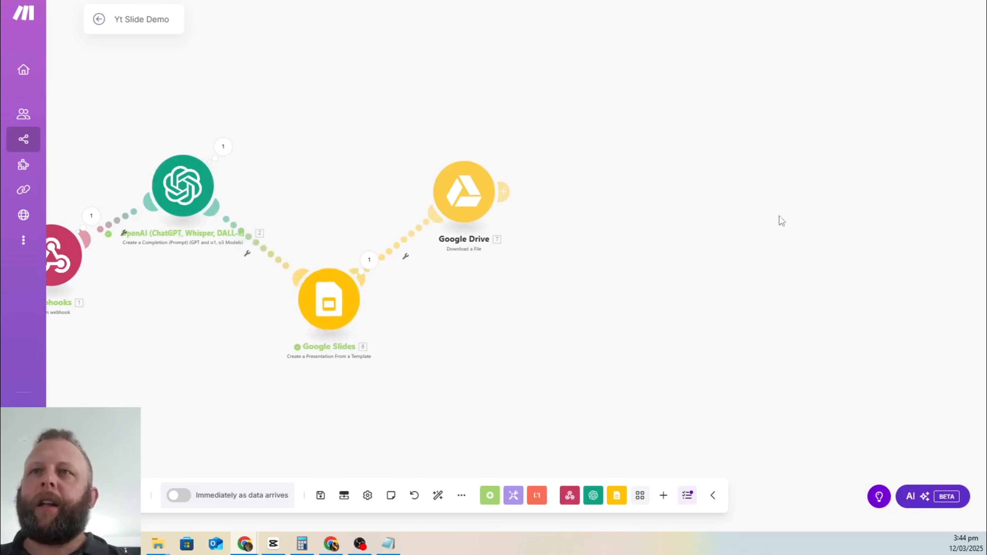
pyautogui.moveTo(490, 196); pyautogui.dragTo(466, 177)
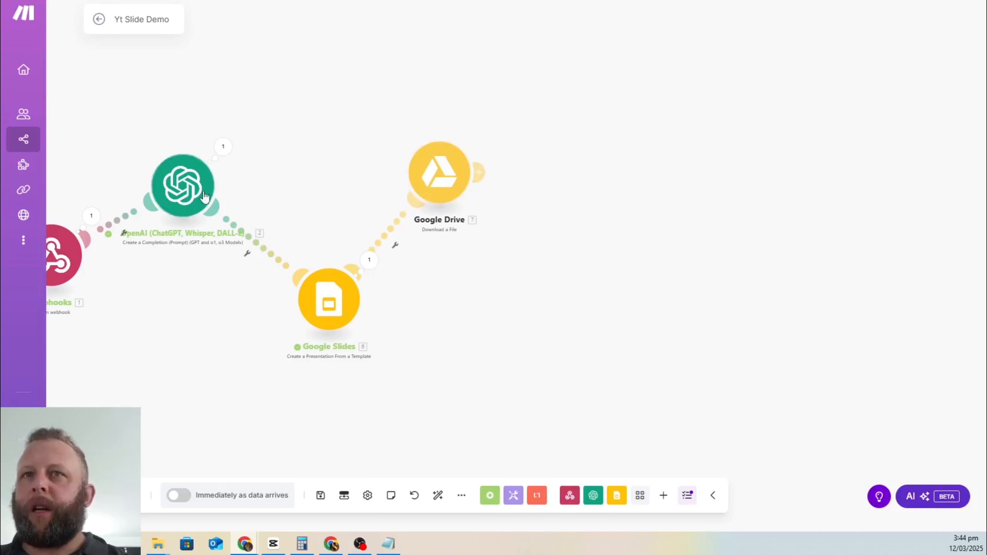
# Step: Add an OpenAI 'Create a Completion' module after Google Drive using gpt-4o-mini
pyautogui.click(479, 173)
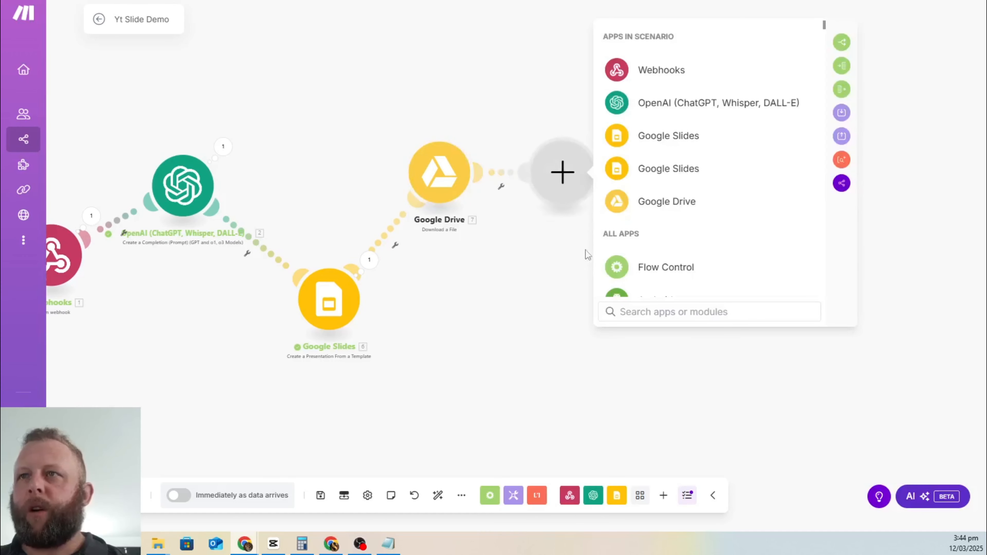
pyautogui.write('chat')
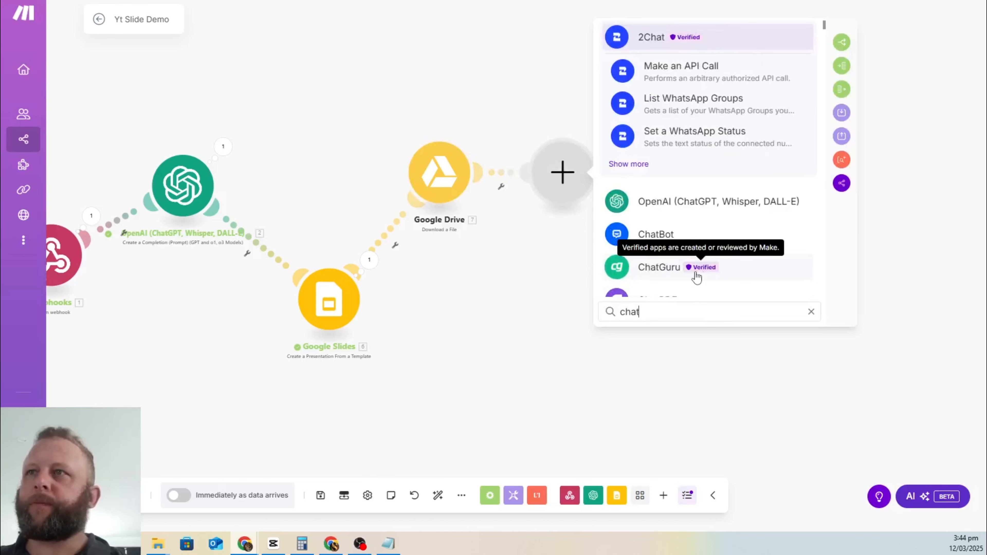
pyautogui.click(708, 203)
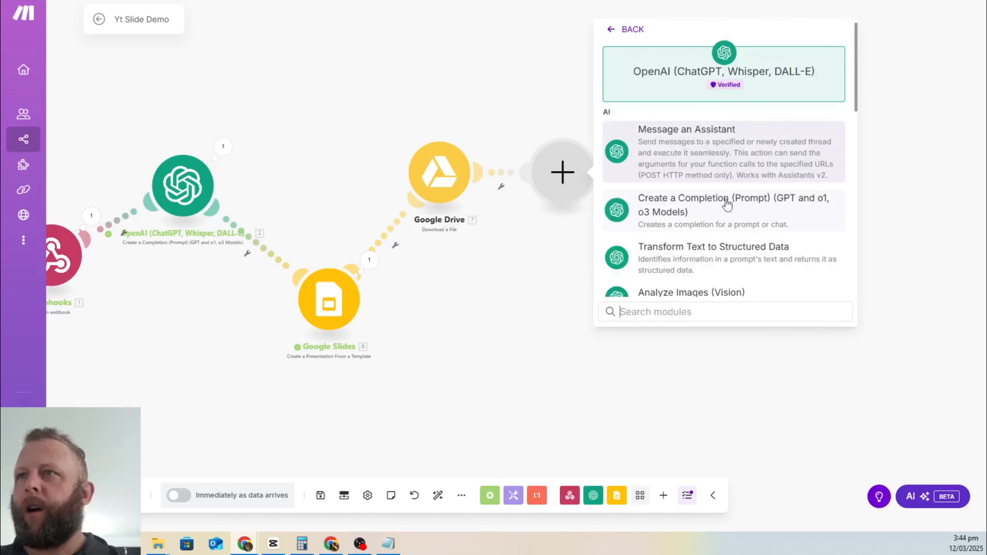
pyautogui.click(648, 198)
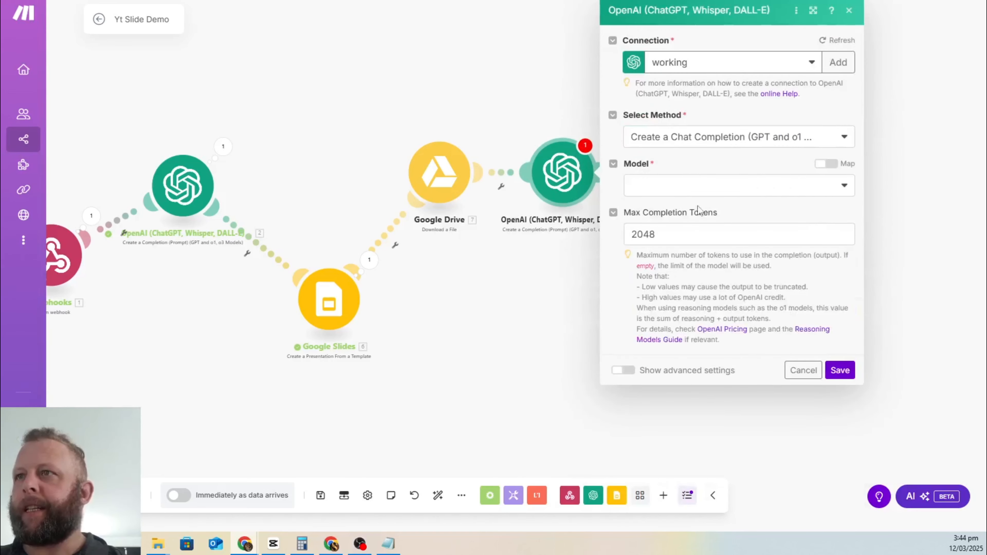
pyautogui.click(705, 185)
pyautogui.scroll(-3, 746, 334)
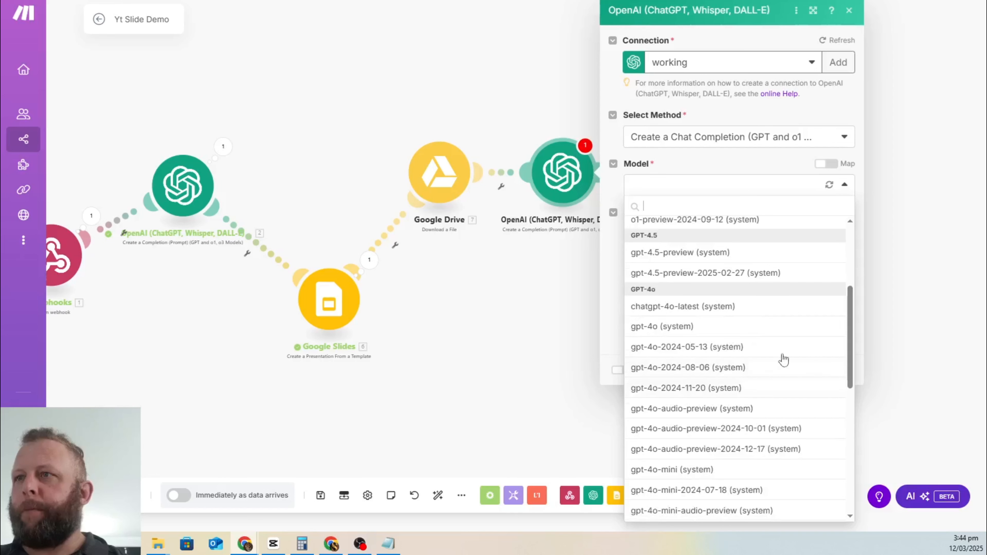
pyautogui.click(715, 474)
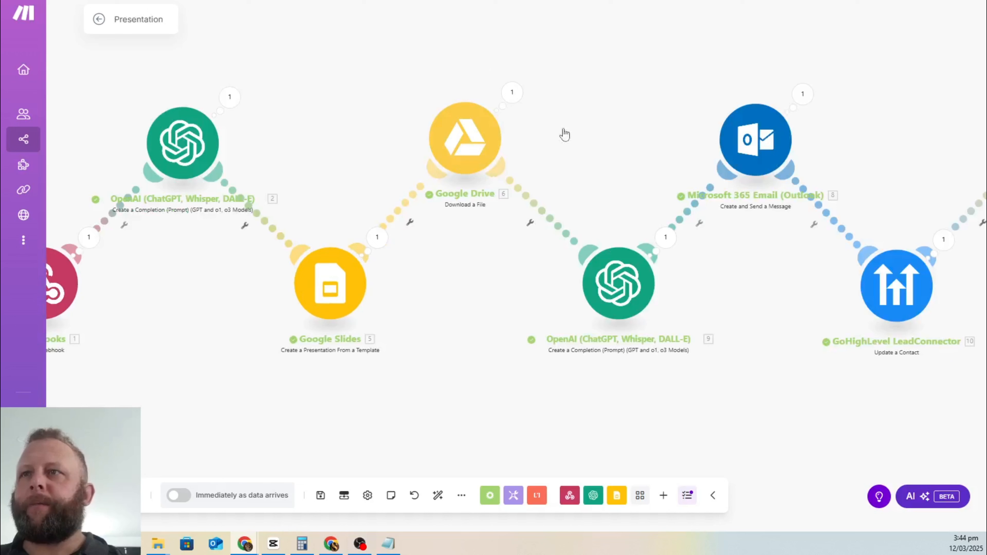
# Step: Copy the email-writing prompt from the Presentation scenario's OpenAI module and bring up Notepad
pyautogui.click(618, 284)
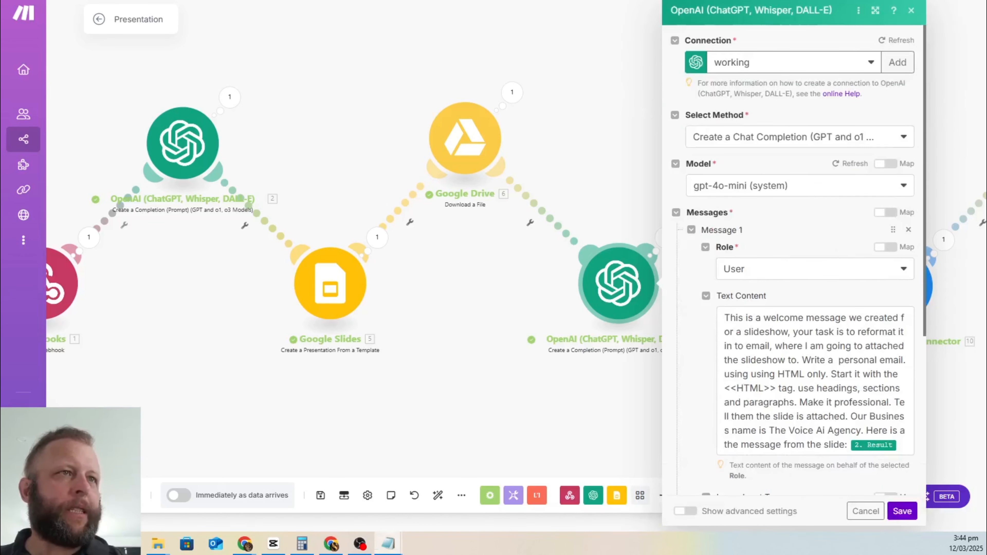
pyautogui.moveTo(1, 8); pyautogui.dragTo(0, 74)
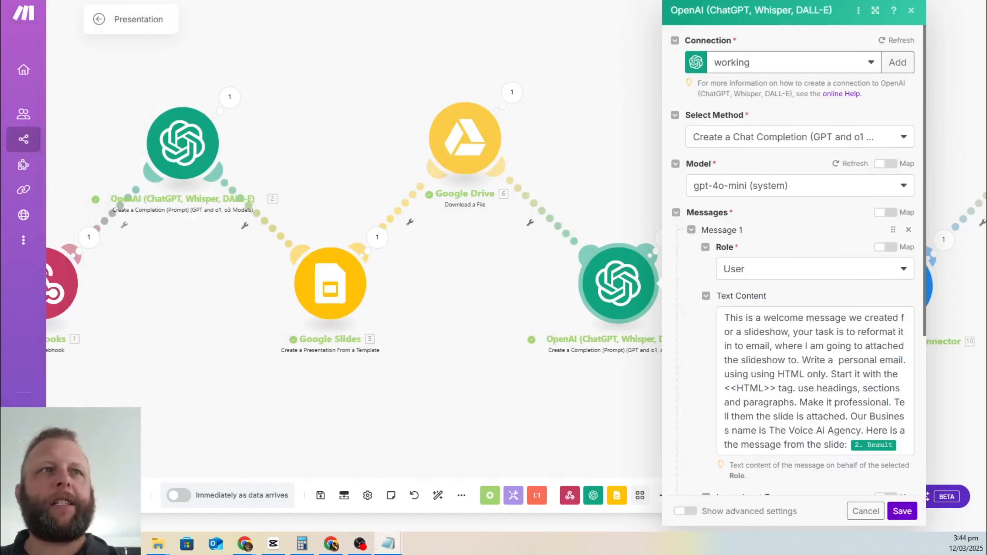
pyautogui.click(770, 357)
pyautogui.hotkey('ctrl', 'a')
pyautogui.hotkey('ctrl', 'c')
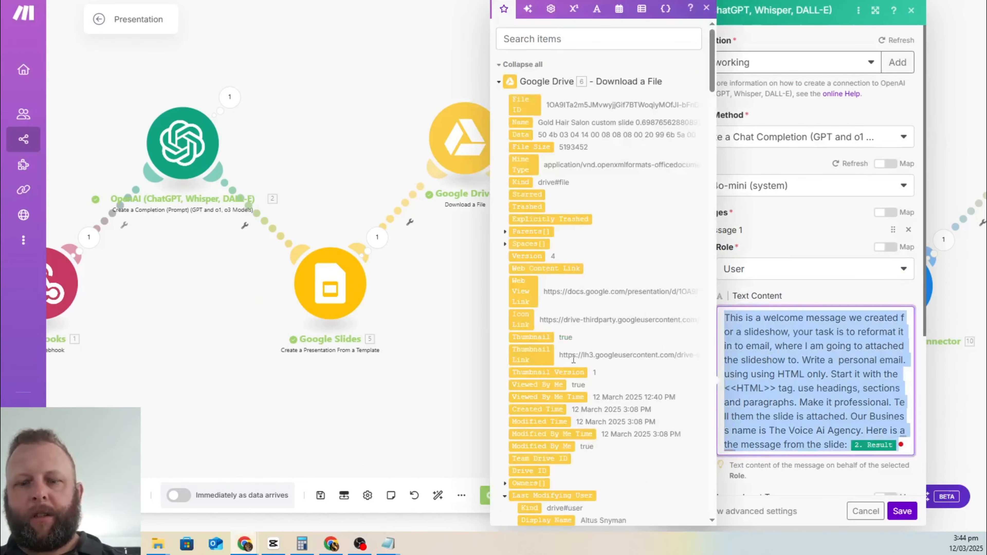
pyautogui.click(1, 361)
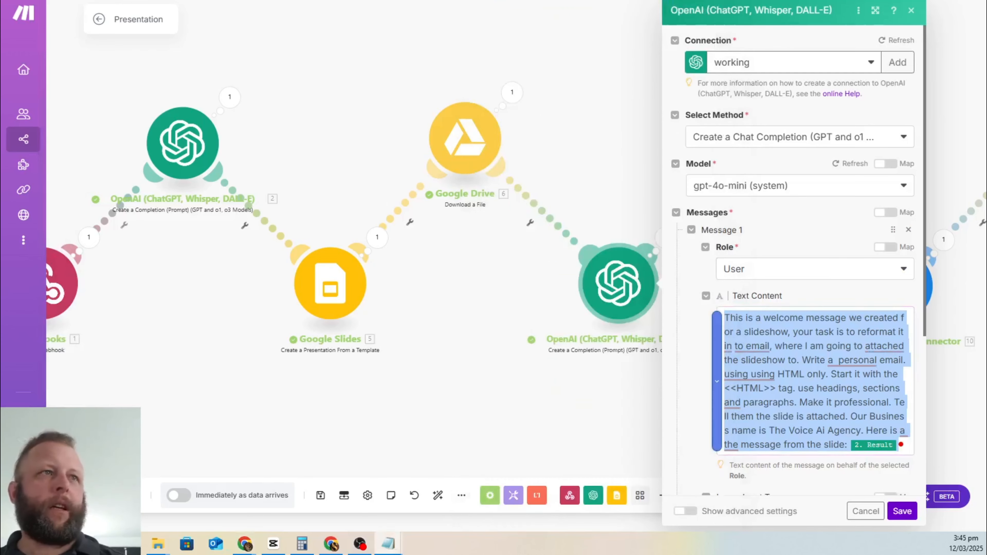
pyautogui.moveTo(1, 49); pyautogui.dragTo(340, 0)
# Step: Maximise Notepad and break the pasted prompt into separate lines
pyautogui.doubleClick(340, 1)
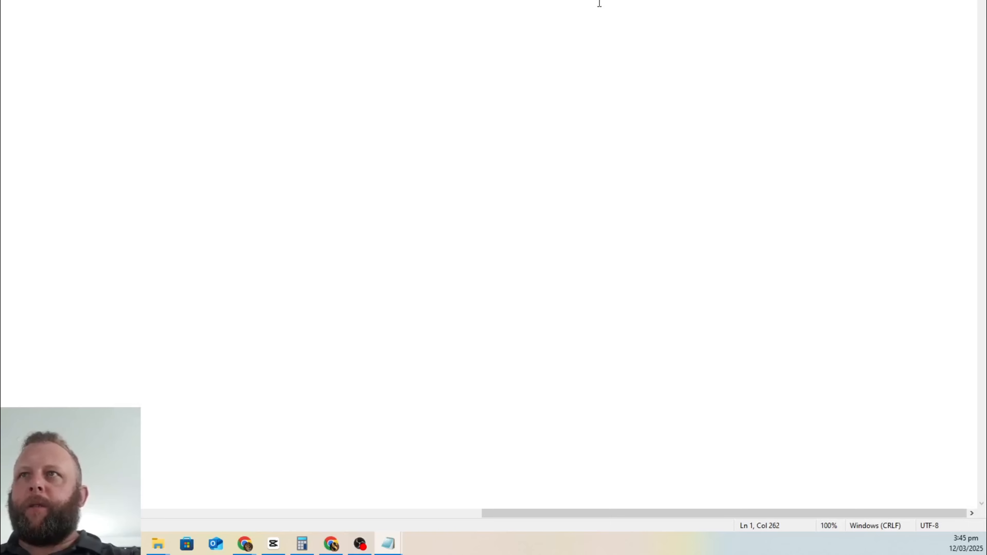
pyautogui.press('Return')
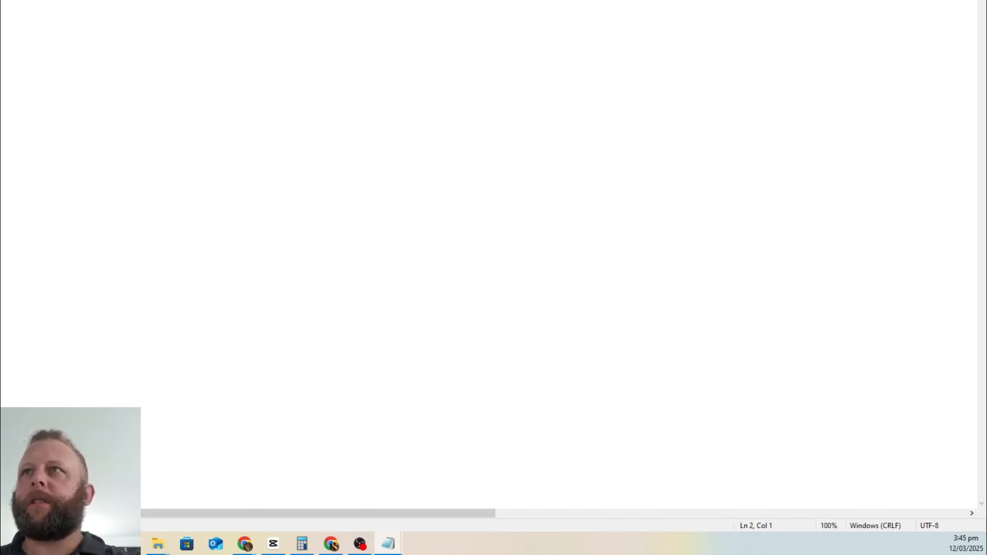
pyautogui.press('BackSpace')
pyautogui.click(470, 63)
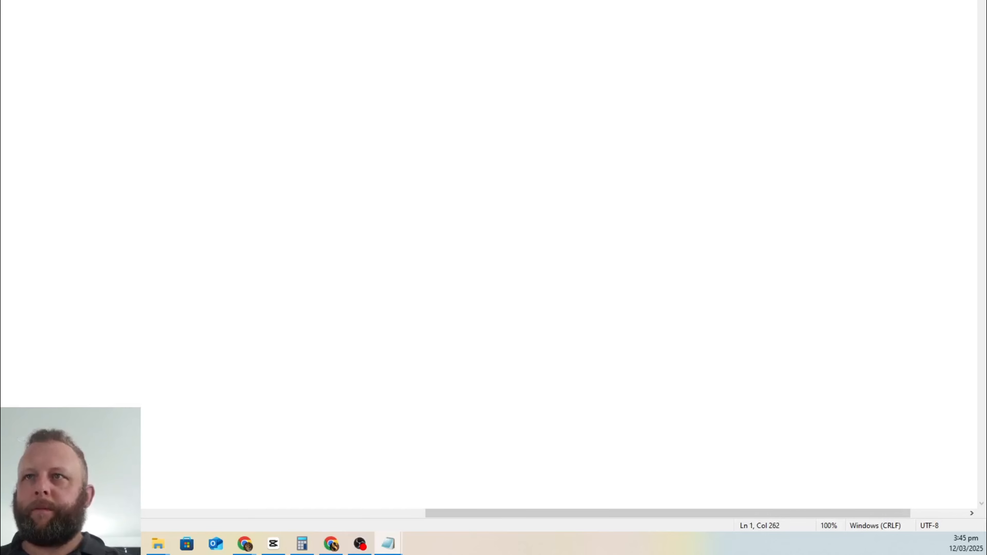
pyautogui.press('Return')
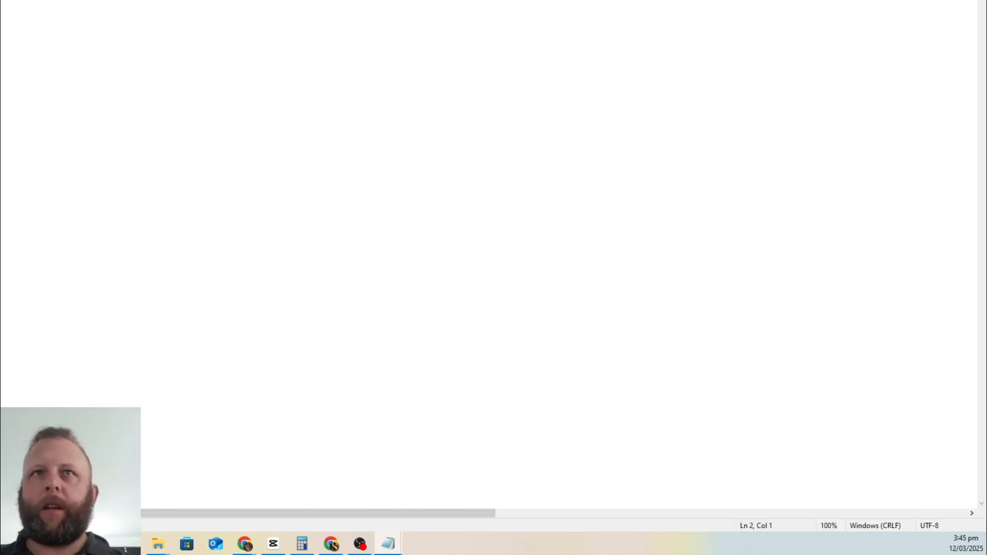
pyautogui.press('Return')
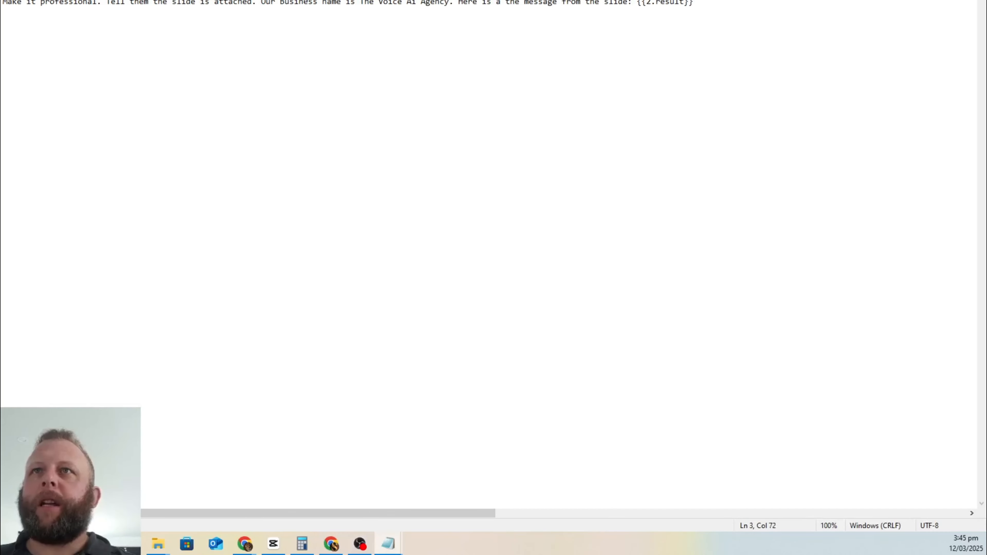
# Step: Highlight the agency name, attachment and business-name parts of the prompt, then resize Notepad beside Make
pyautogui.moveTo(411, 3); pyautogui.dragTo(477, 3)
pyautogui.click(281, 27)
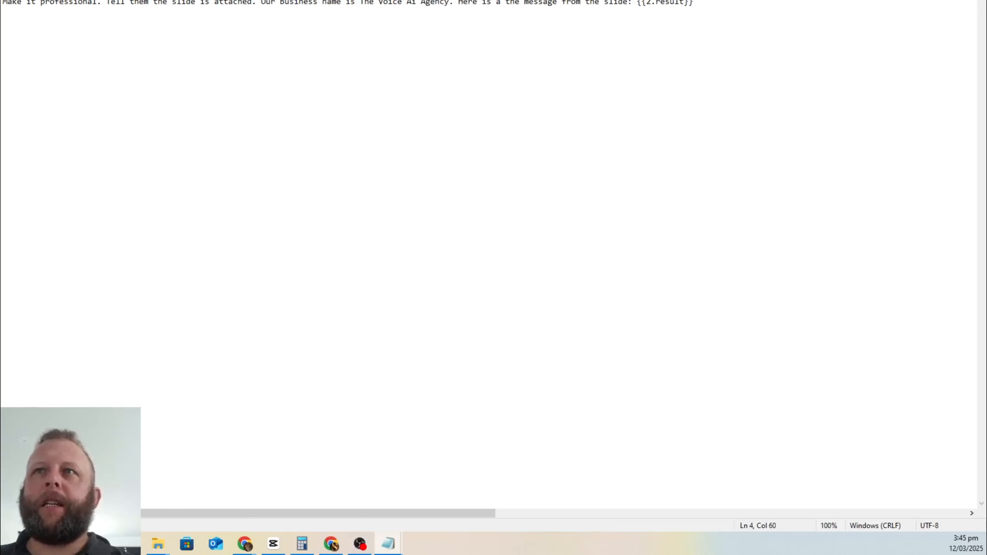
pyautogui.moveTo(12, 2); pyautogui.dragTo(178, 3)
pyautogui.click(196, 30)
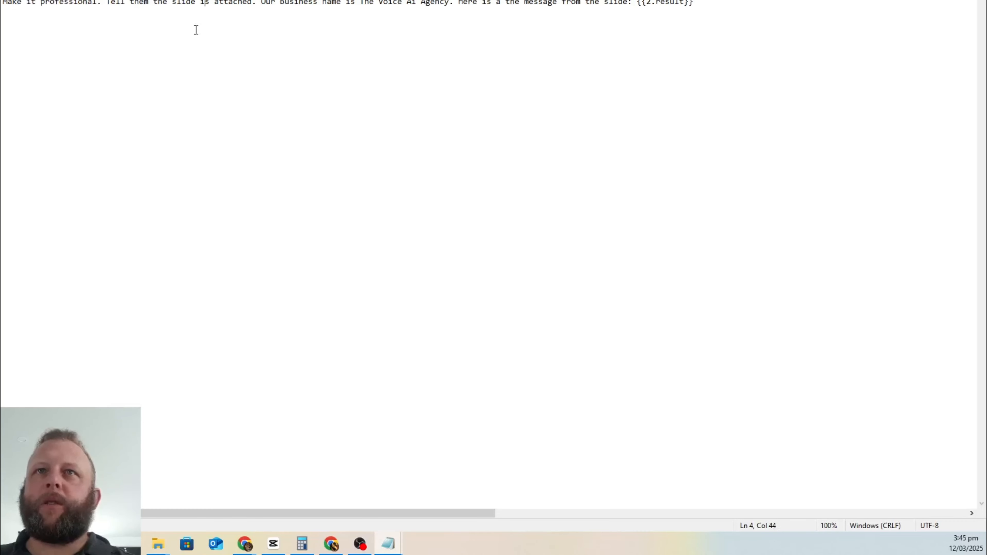
pyautogui.moveTo(106, 3); pyautogui.dragTo(281, 32)
pyautogui.click(250, 39)
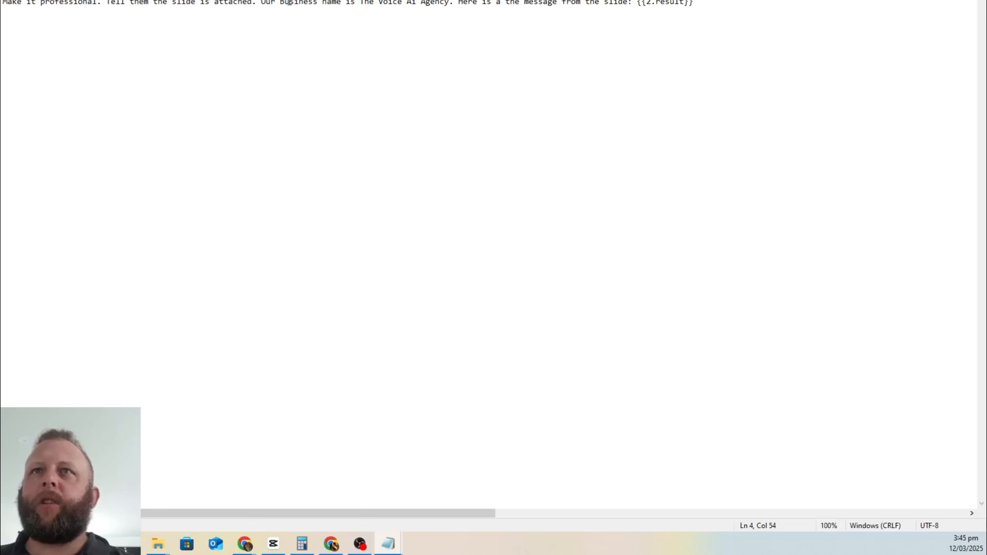
pyautogui.moveTo(264, 4); pyautogui.dragTo(617, 7)
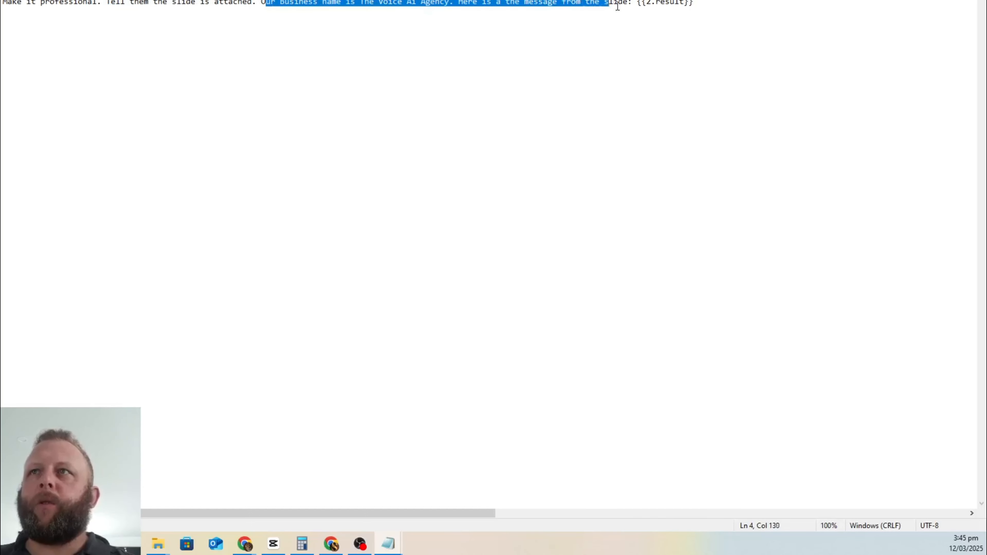
pyautogui.doubleClick(556, 3)
pyautogui.click(533, 3)
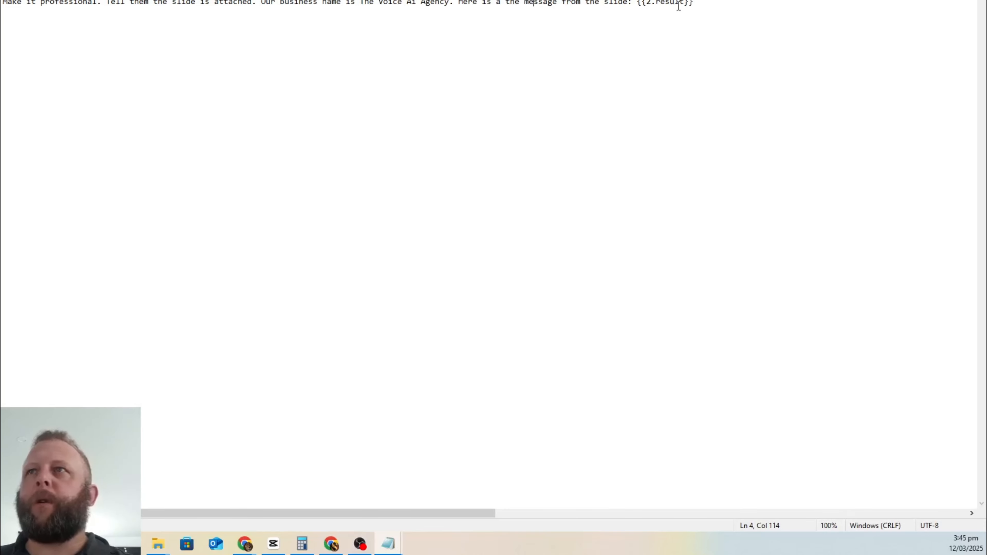
pyautogui.moveTo(533, 0); pyautogui.dragTo(366, 0)
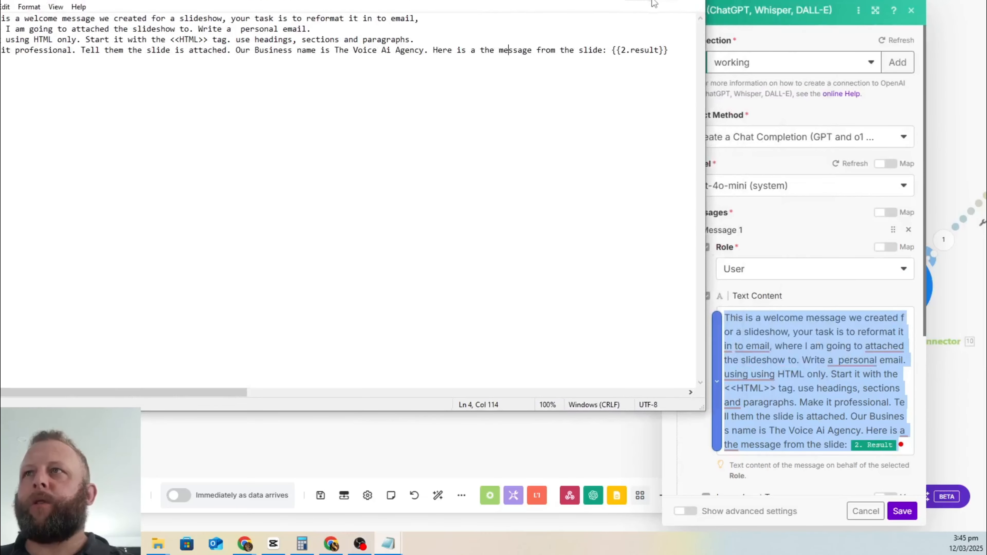
# Step: Close Notepad without saving and clear the Max Completion Tokens limit
pyautogui.moveTo(434, 49); pyautogui.dragTo(598, 54)
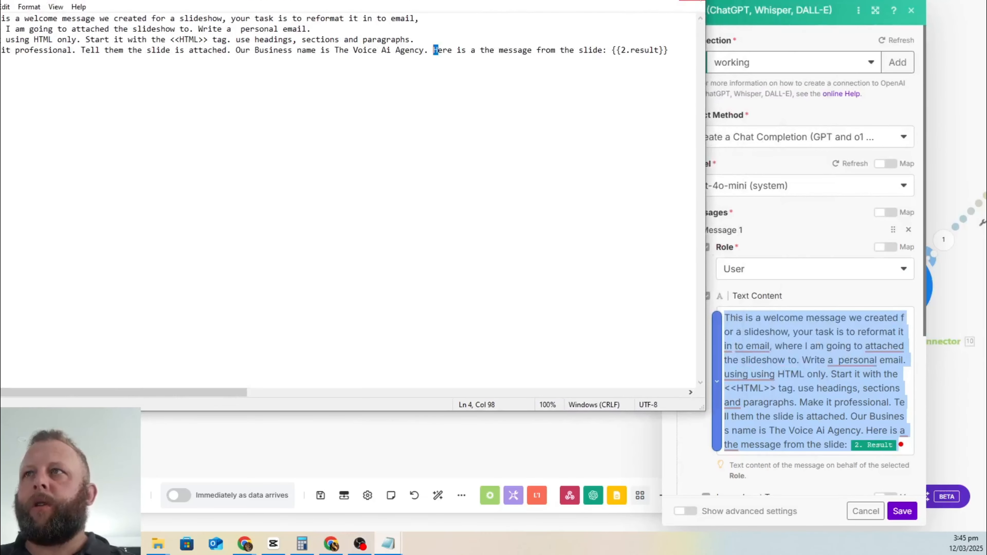
pyautogui.click(693, 0)
pyautogui.click(511, 240)
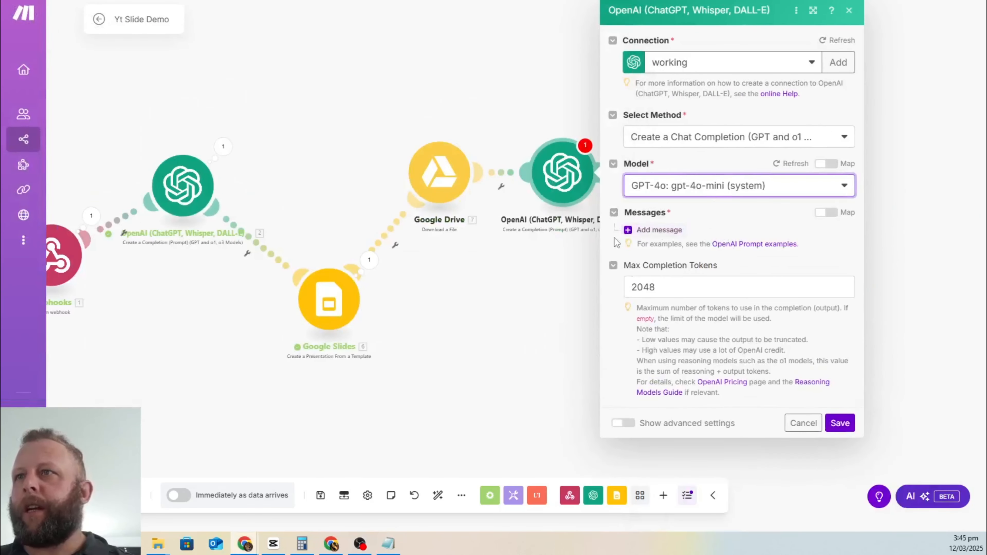
pyautogui.doubleClick(674, 281)
pyautogui.press('BackSpace')
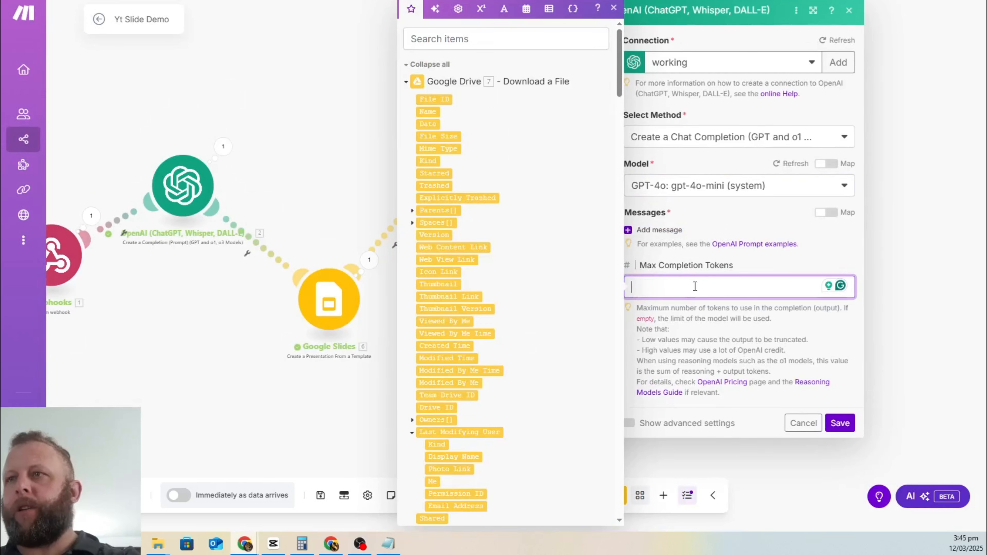
# Step: Add a User message and paste in the HTML-email prompt
pyautogui.click(656, 229)
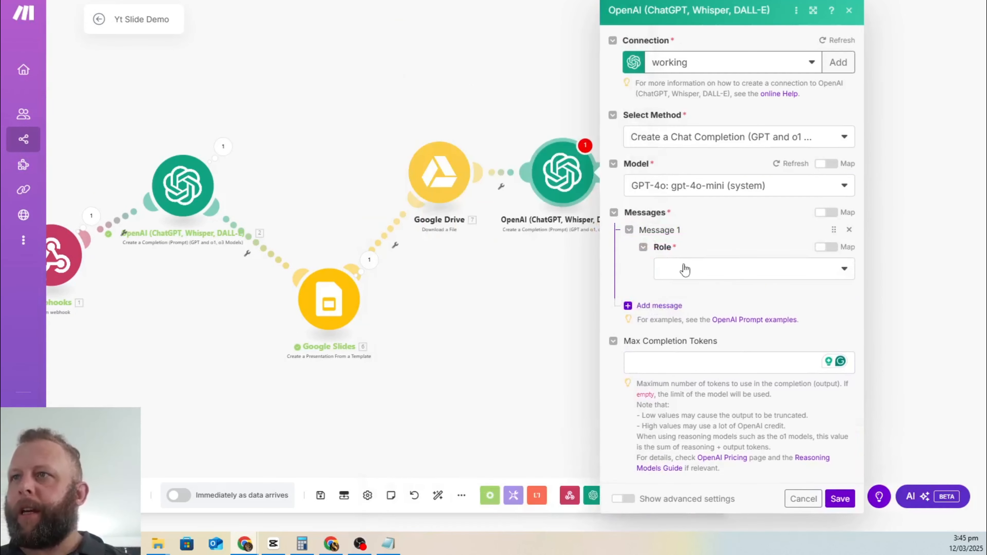
pyautogui.click(740, 276)
pyautogui.click(719, 293)
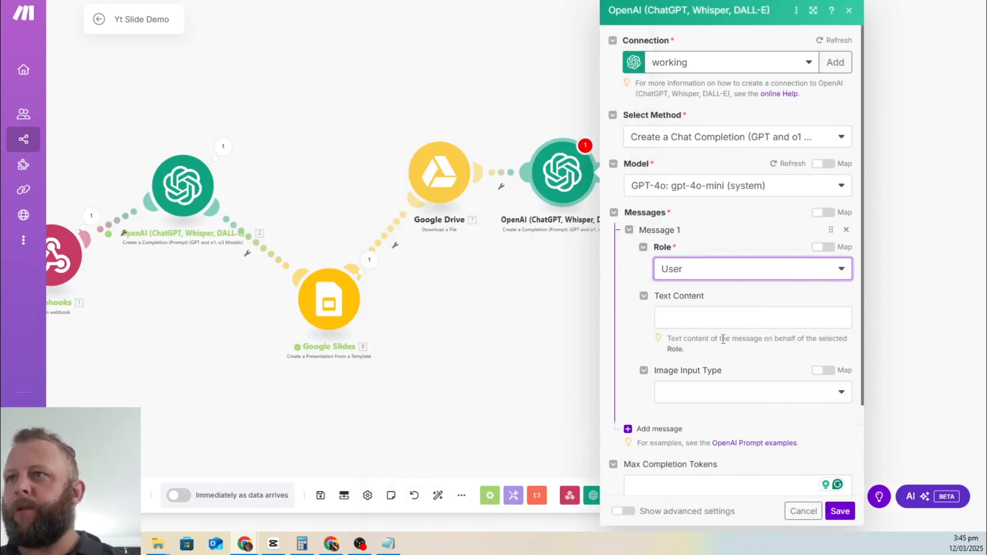
pyautogui.click(710, 319)
pyautogui.hotkey('ctrl', 'v')
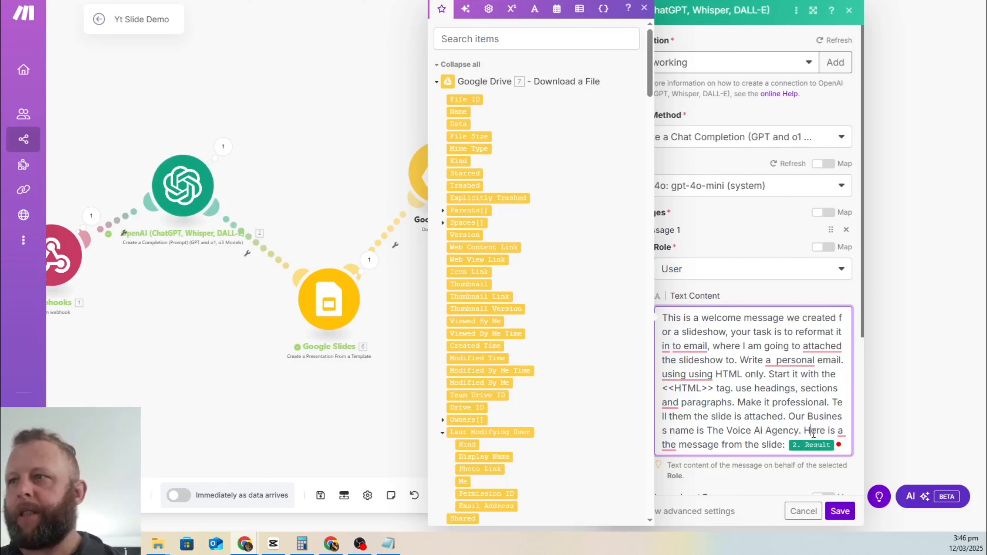
# Step: Map the first OpenAI 2. Result at the prompt's end and save the module
pyautogui.click(839, 445)
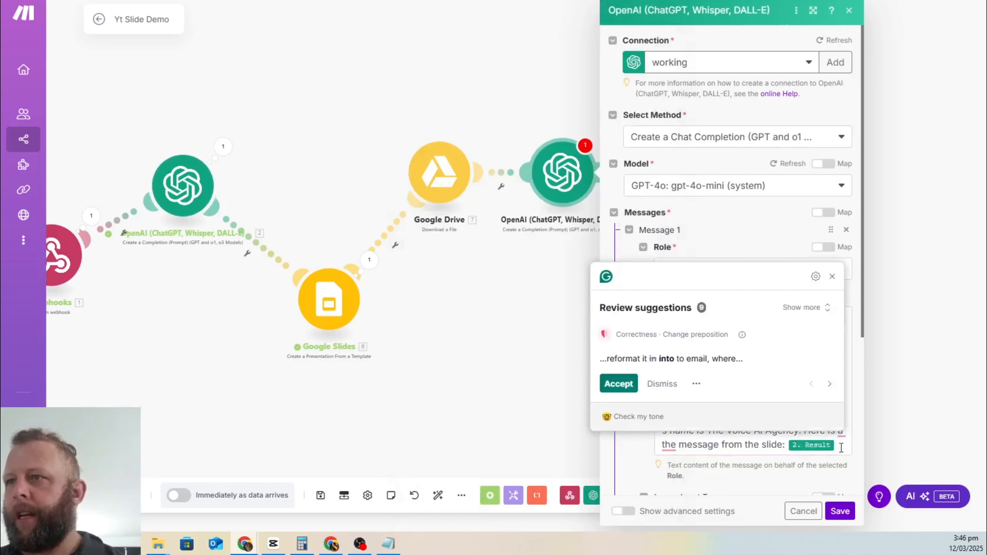
pyautogui.click(840, 447)
pyautogui.press('BackSpace')
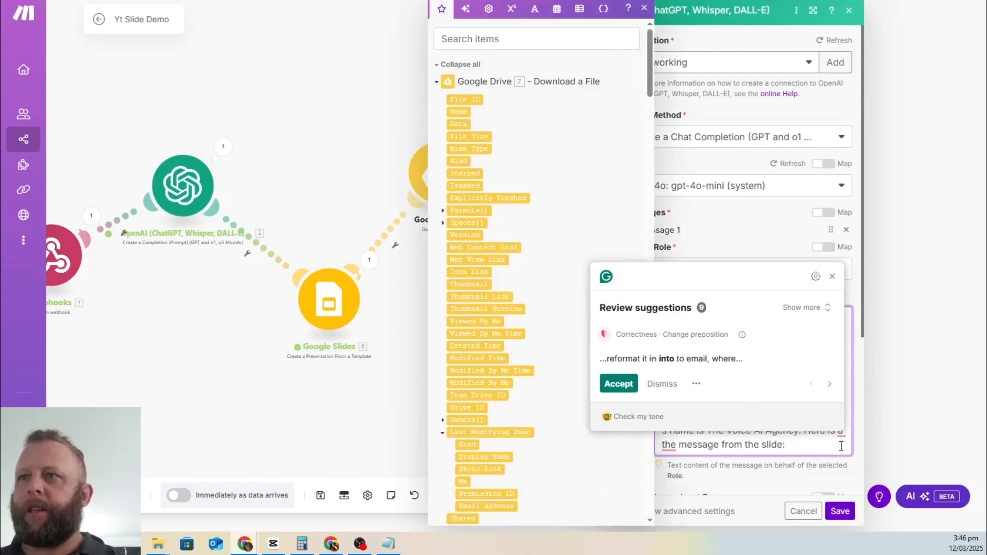
pyautogui.click(832, 276)
pyautogui.click(811, 446)
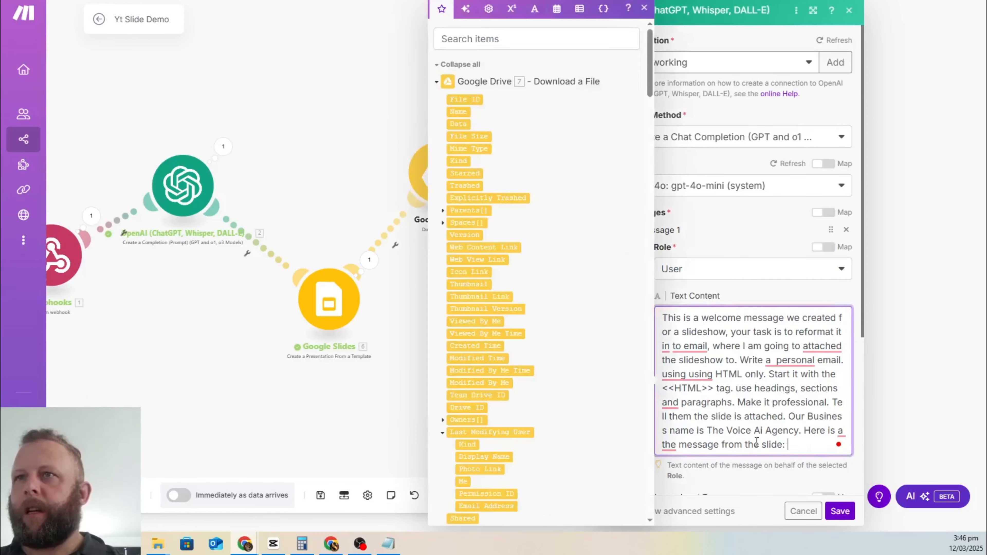
pyautogui.scroll(-10, 568, 229)
pyautogui.scroll(-15, 566, 232)
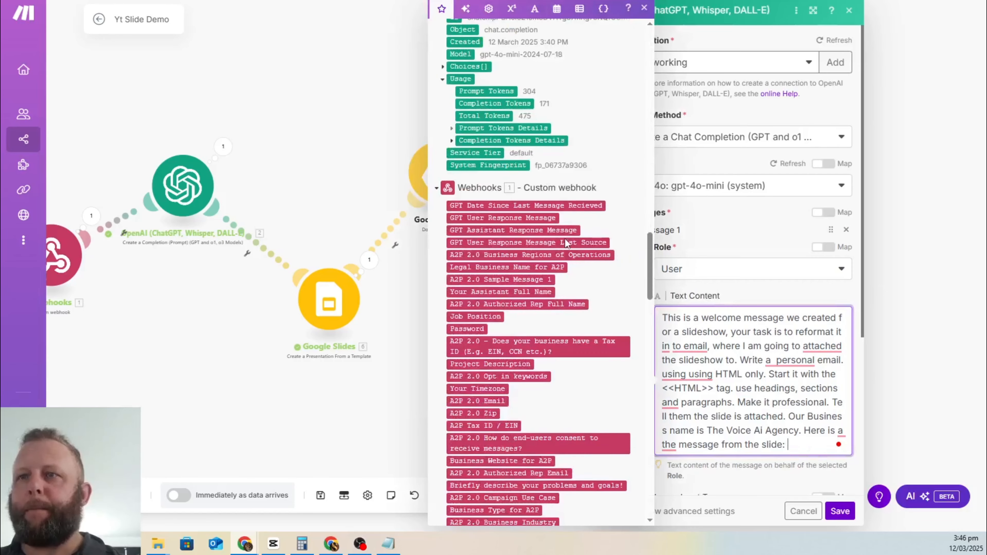
pyautogui.scroll(5, 563, 239)
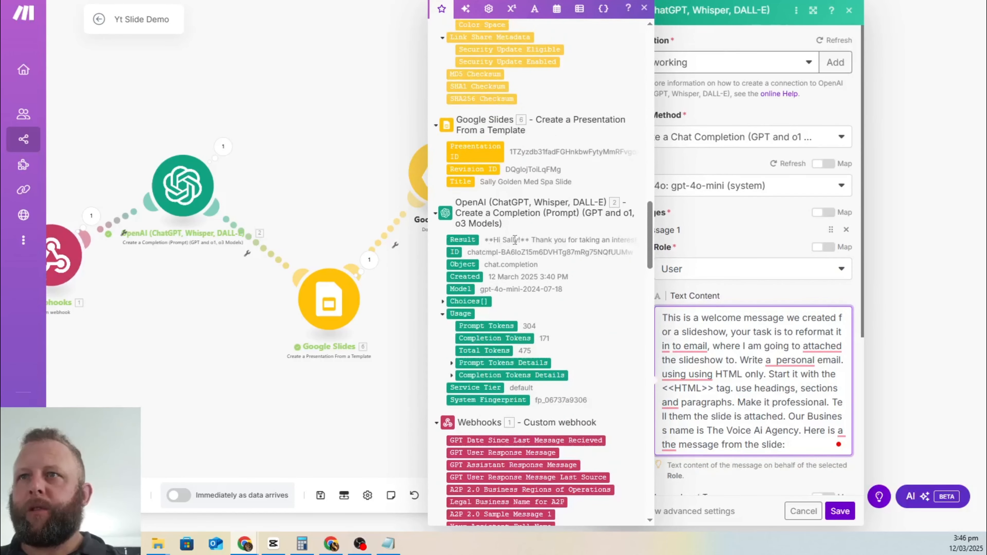
pyautogui.click(462, 239)
pyautogui.click(839, 512)
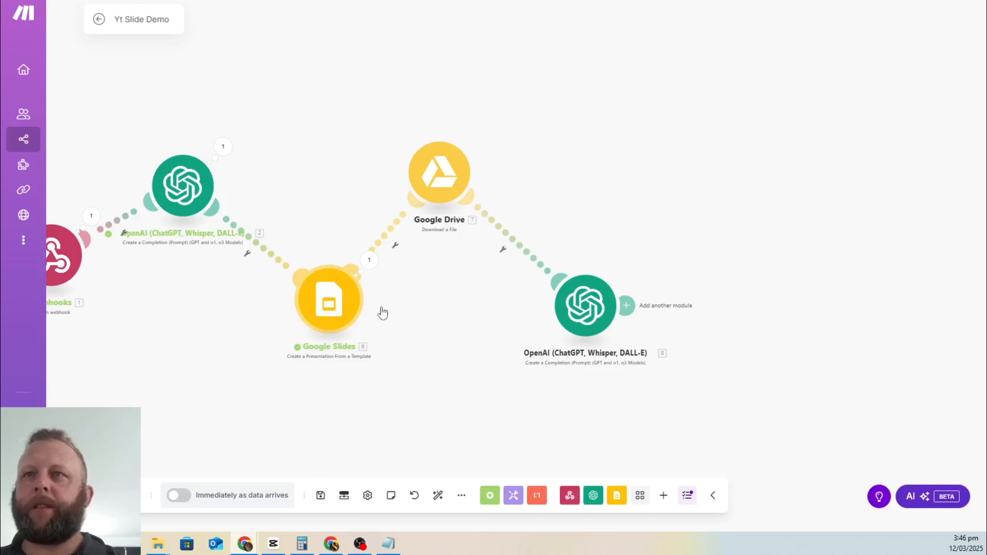
# Step: Add a Microsoft 365 Email (Outlook) 'Create and Send a Message' module after the OpenAI step
pyautogui.moveTo(430, 169); pyautogui.dragTo(447, 171)
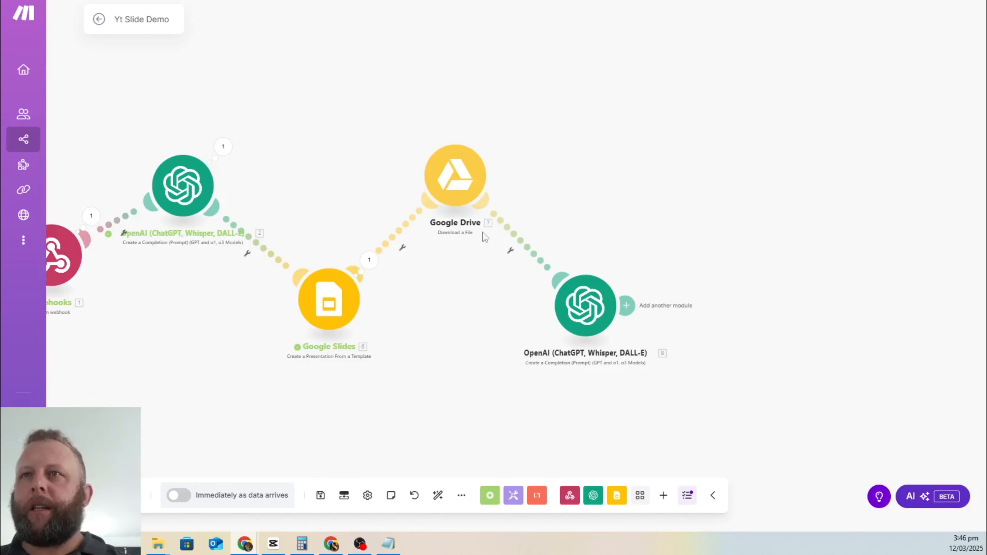
pyautogui.click(624, 305)
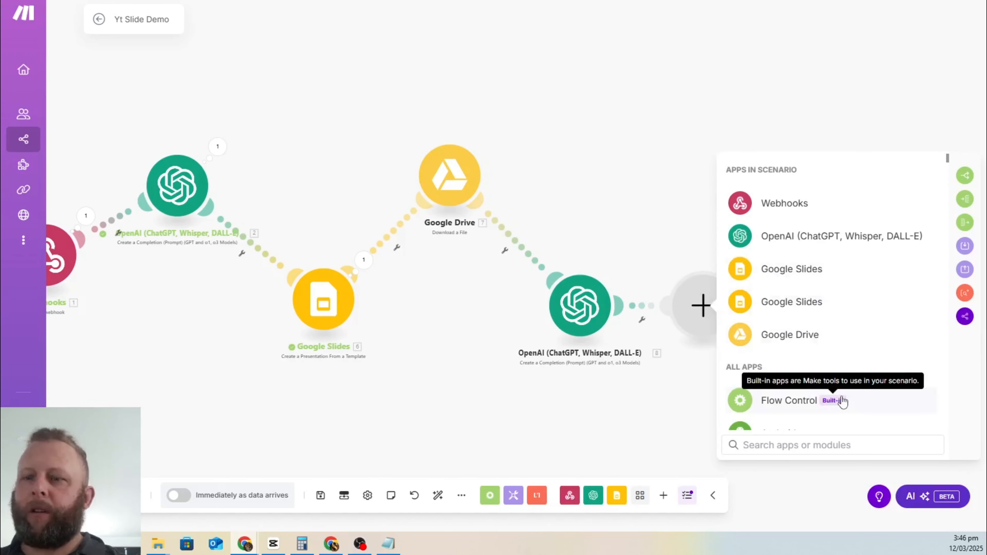
pyautogui.write('out')
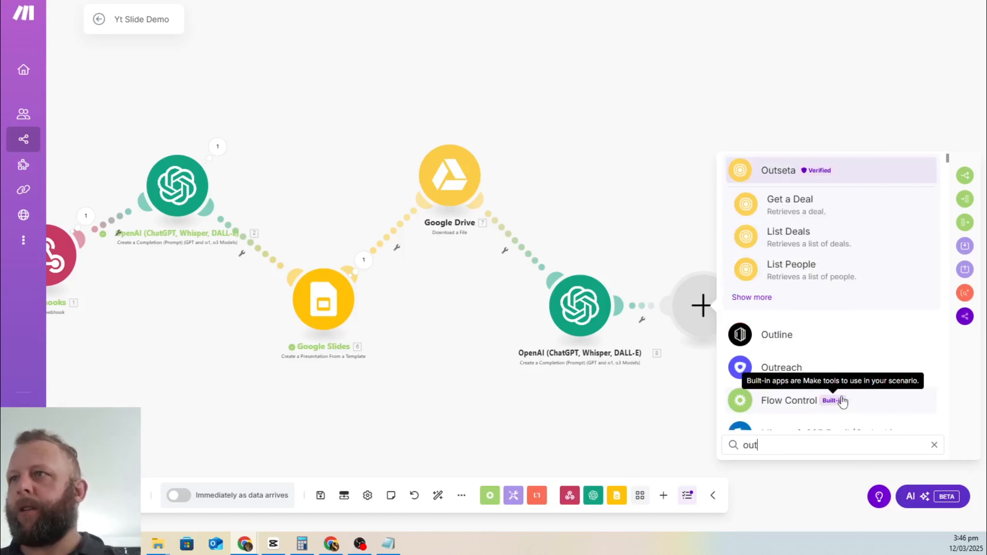
pyautogui.press('BackSpace')
pyautogui.press('BackSpace')
pyautogui.press('BackSpace')
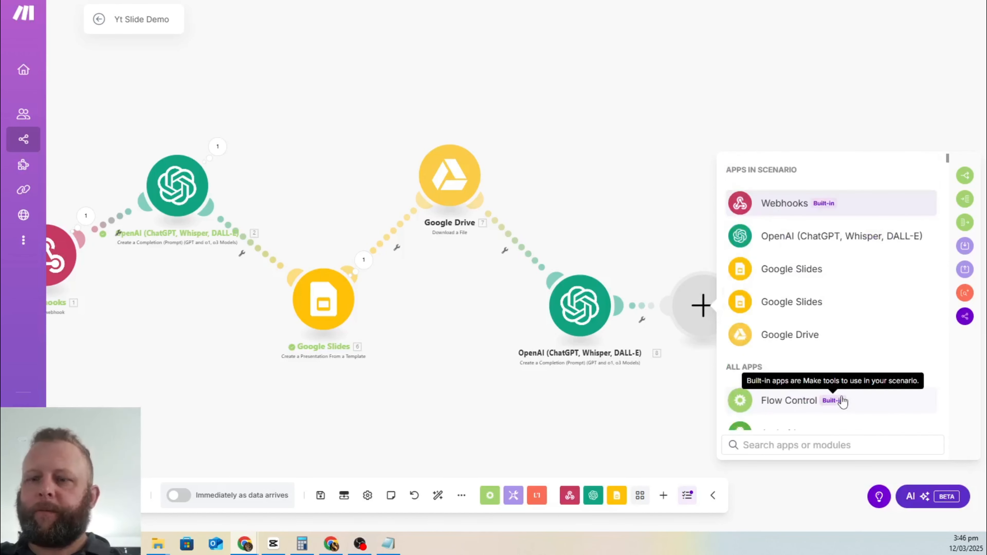
pyautogui.write('outlook')
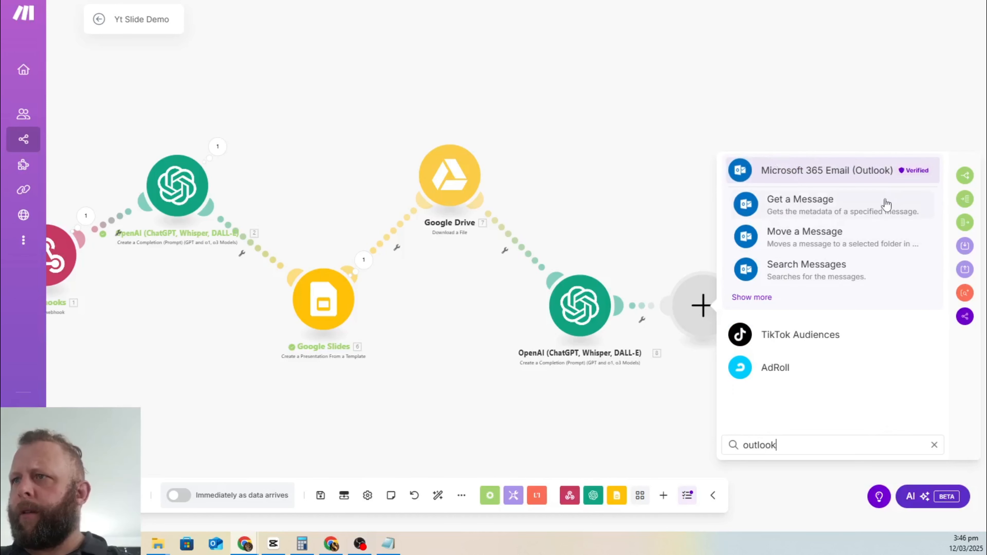
pyautogui.click(751, 298)
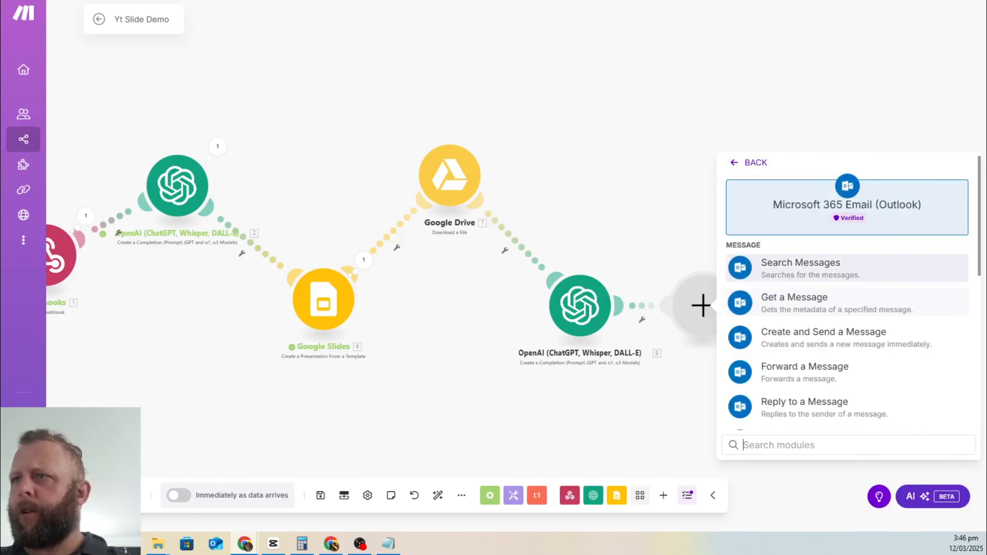
pyautogui.scroll(-3, 839, 282)
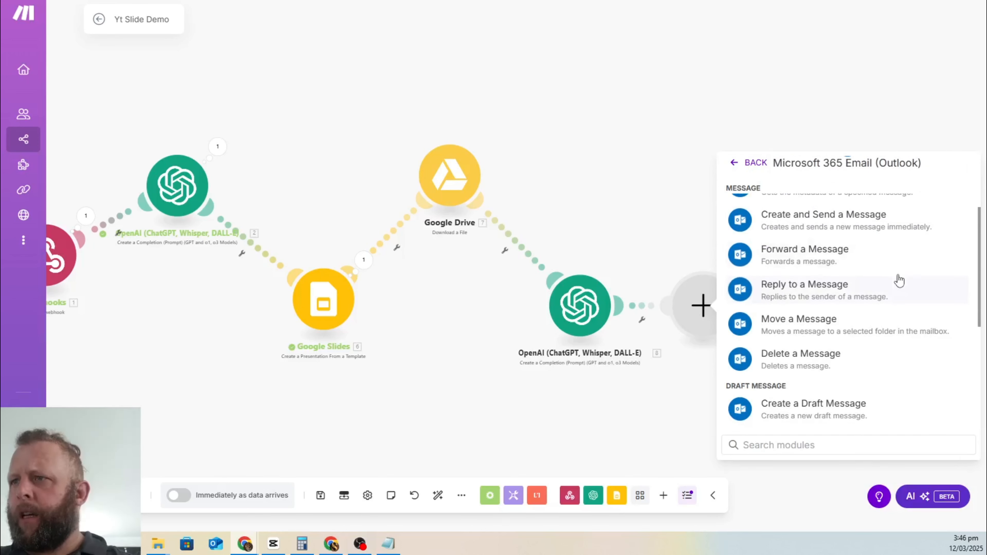
pyautogui.scroll(2, 896, 279)
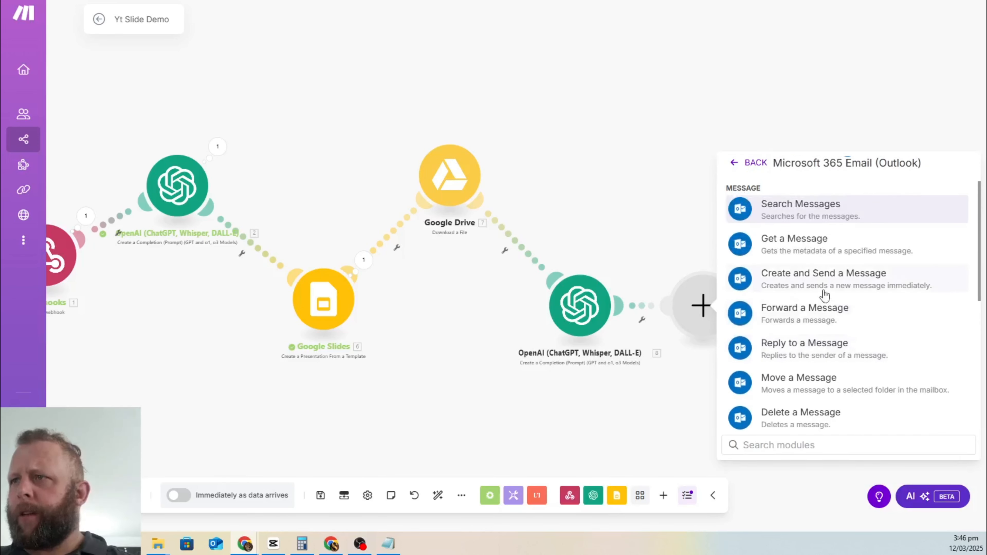
pyautogui.click(816, 287)
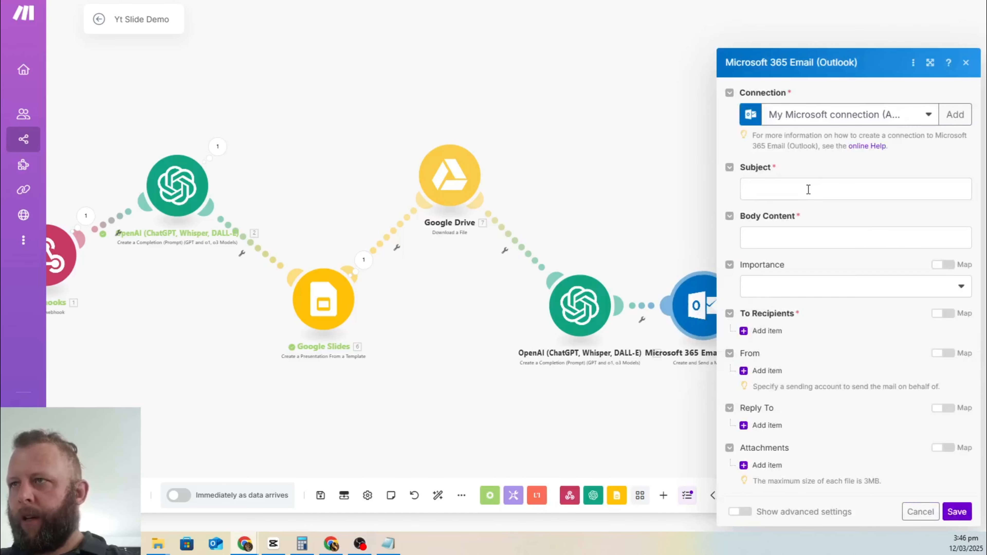
# Step: Set the Outlook subject to the webhook's customData business_name followed by ' product slide'
pyautogui.click(808, 189)
pyautogui.scroll(-15, 635, 176)
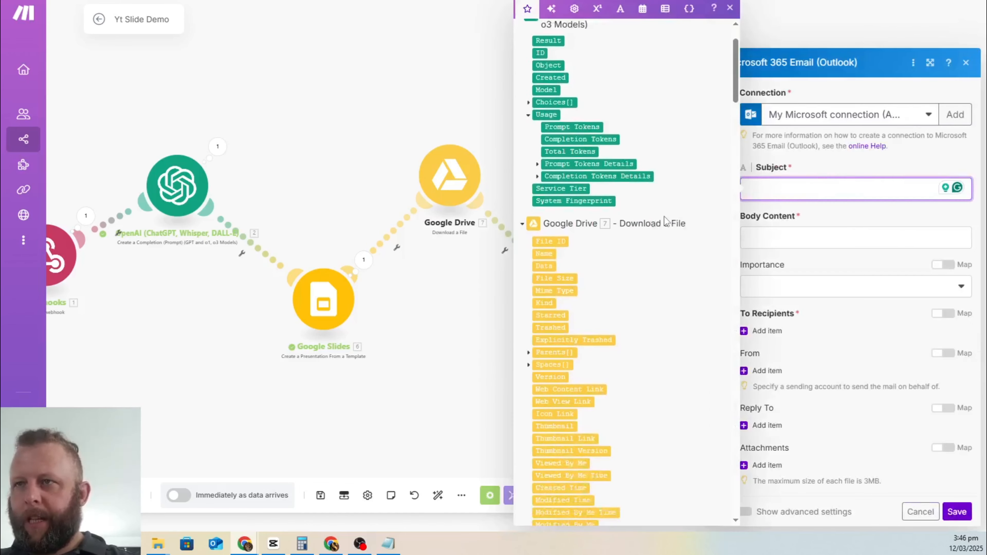
pyautogui.scroll(-9, 617, 335)
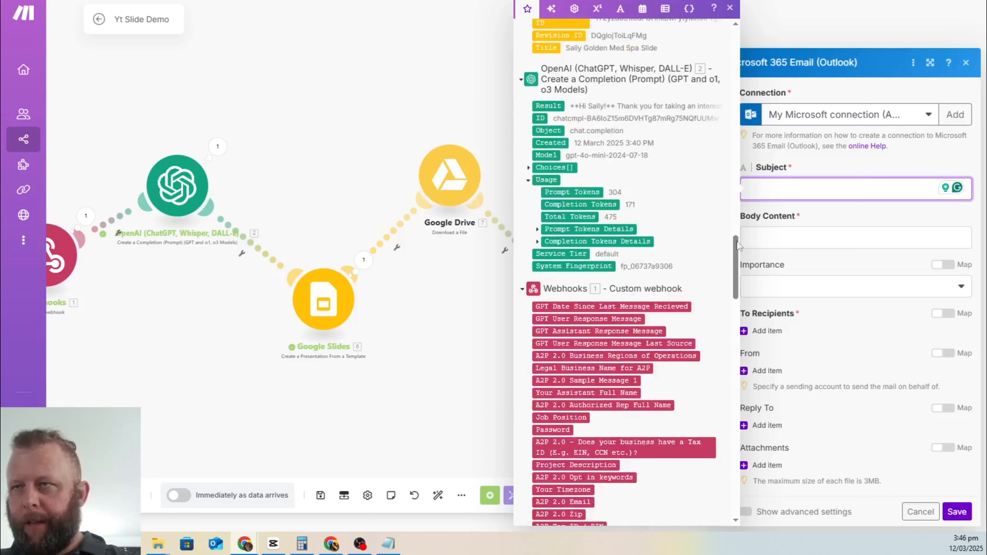
pyautogui.scroll(-15, 652, 164)
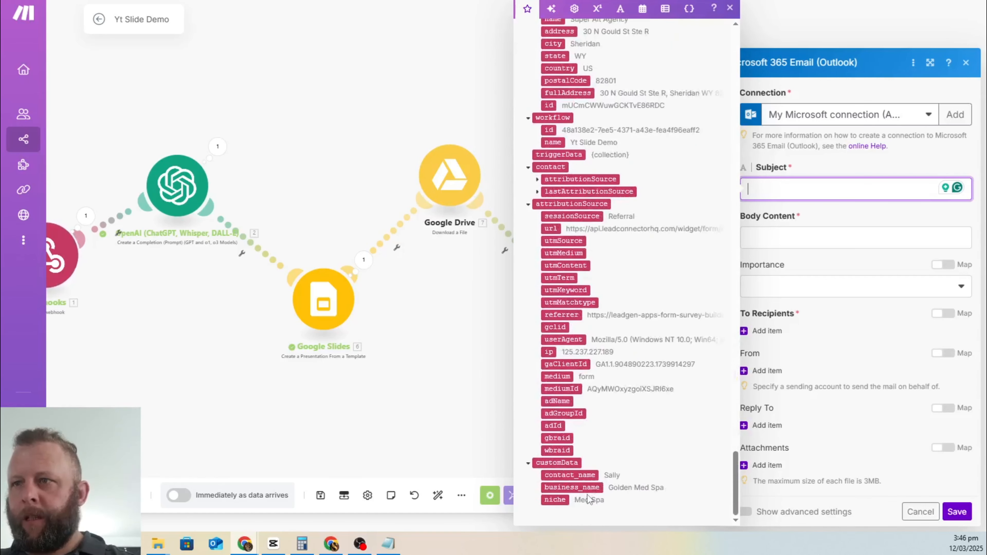
pyautogui.click(588, 487)
pyautogui.click(887, 191)
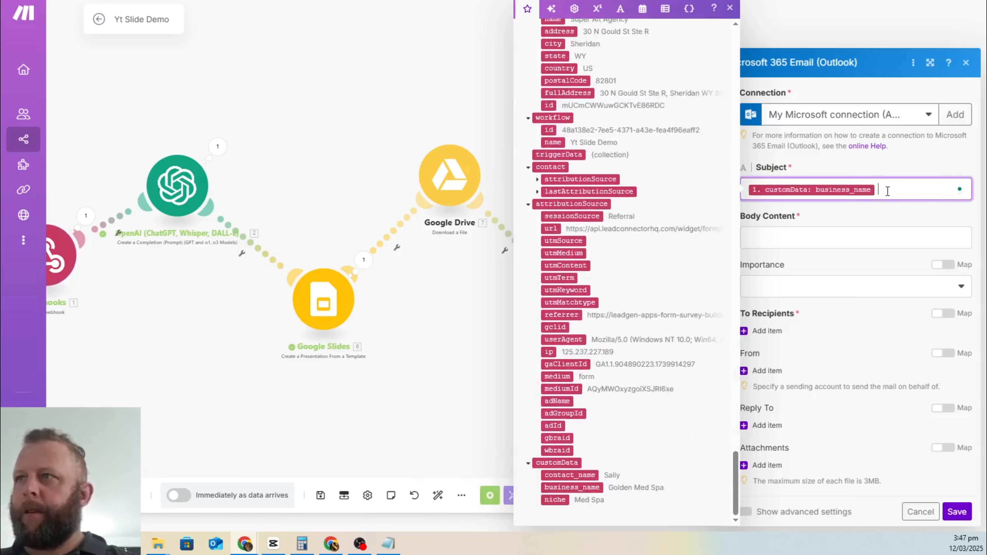
pyautogui.write('S')
pyautogui.press('BackSpace')
pyautogui.write('product slide')
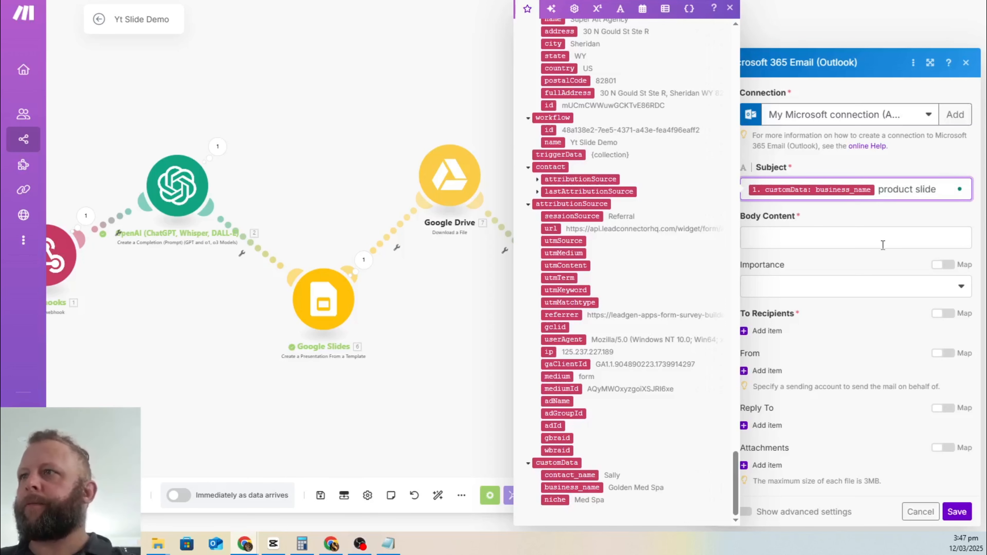
pyautogui.click(882, 245)
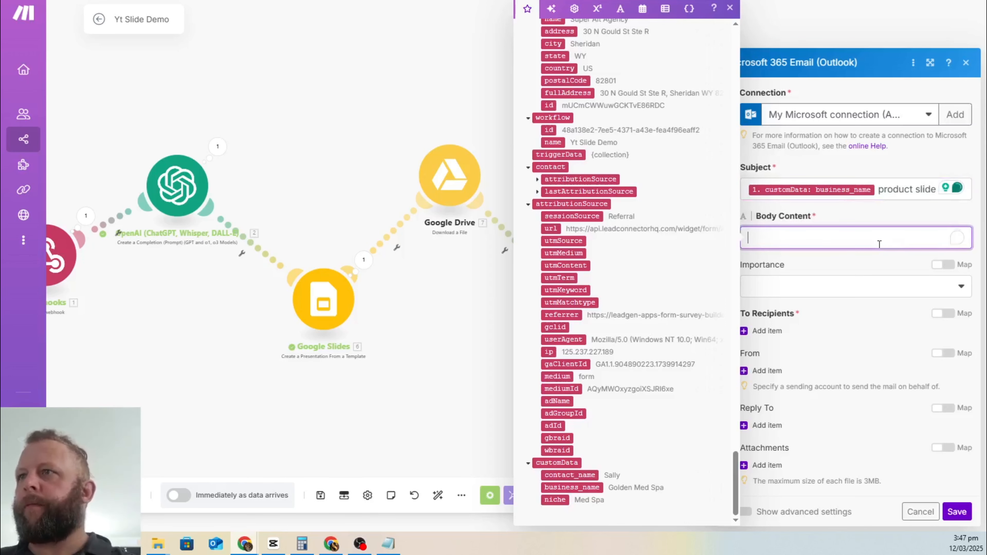
pyautogui.click(430, 64)
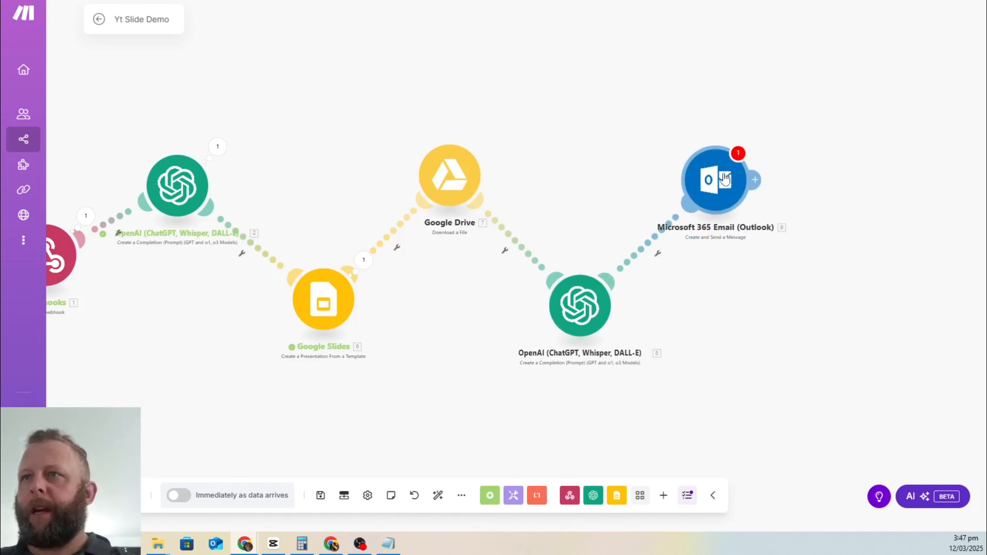
# Step: Map the new OpenAI Result into the Outlook email body
pyautogui.click(724, 179)
pyautogui.click(776, 189)
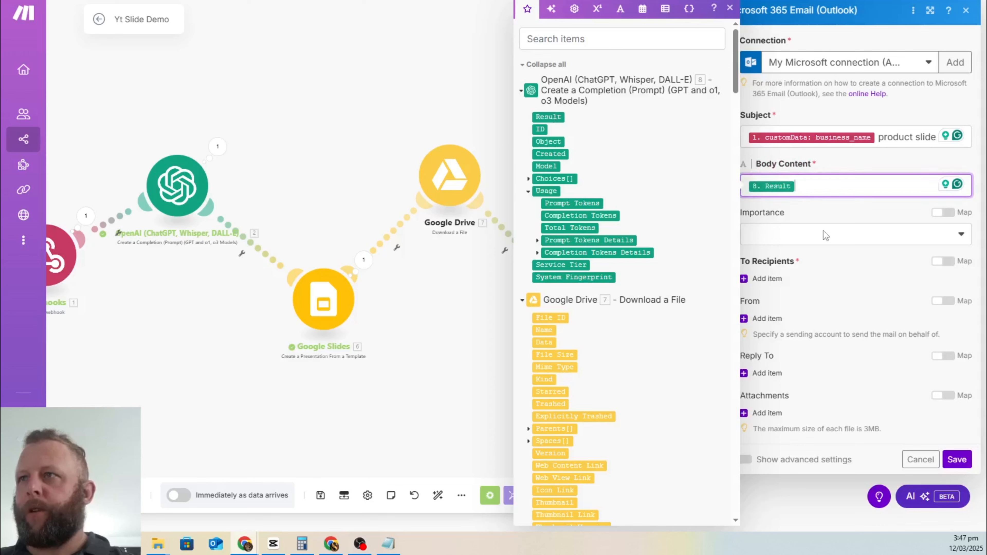
pyautogui.click(830, 220)
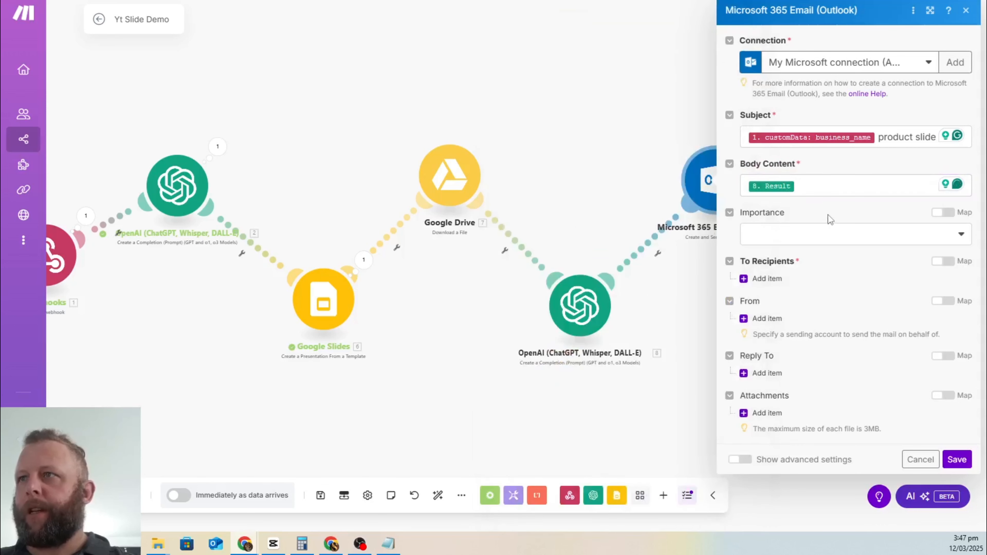
# Step: Add a recipient using the webhook's email field as the address
pyautogui.click(751, 280)
pyautogui.click(825, 320)
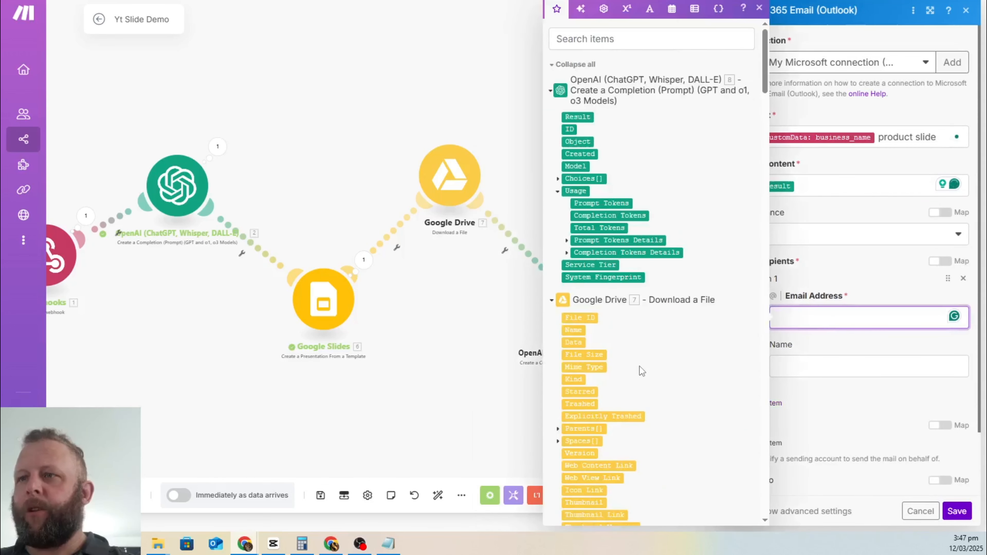
pyautogui.scroll(-5, 639, 365)
pyautogui.scroll(-15, 643, 369)
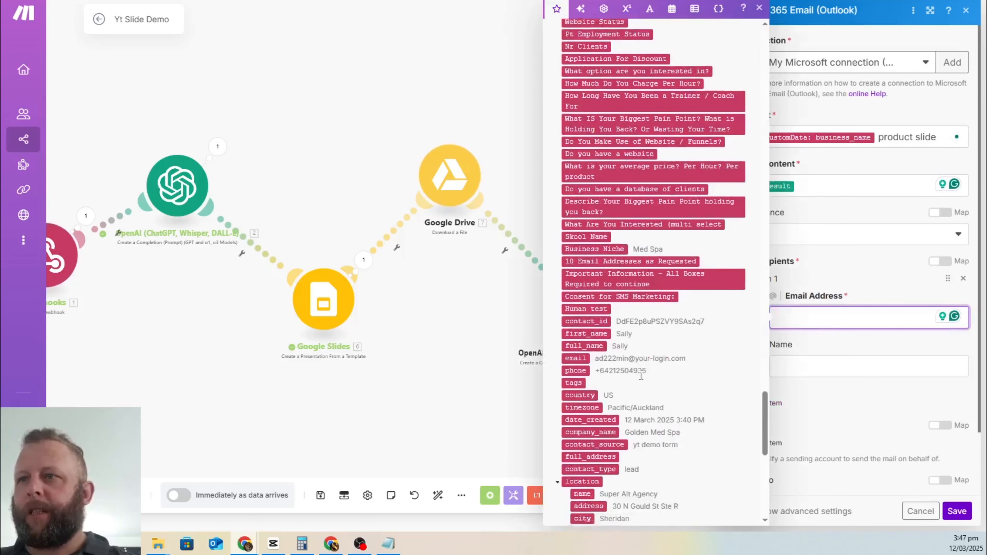
pyautogui.scroll(-3, 614, 350)
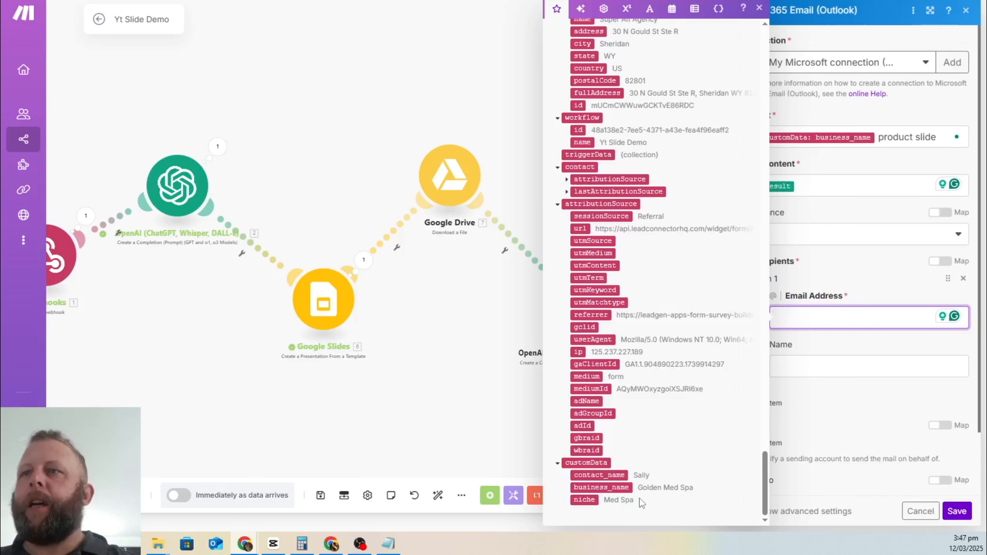
pyautogui.scroll(1, 621, 467)
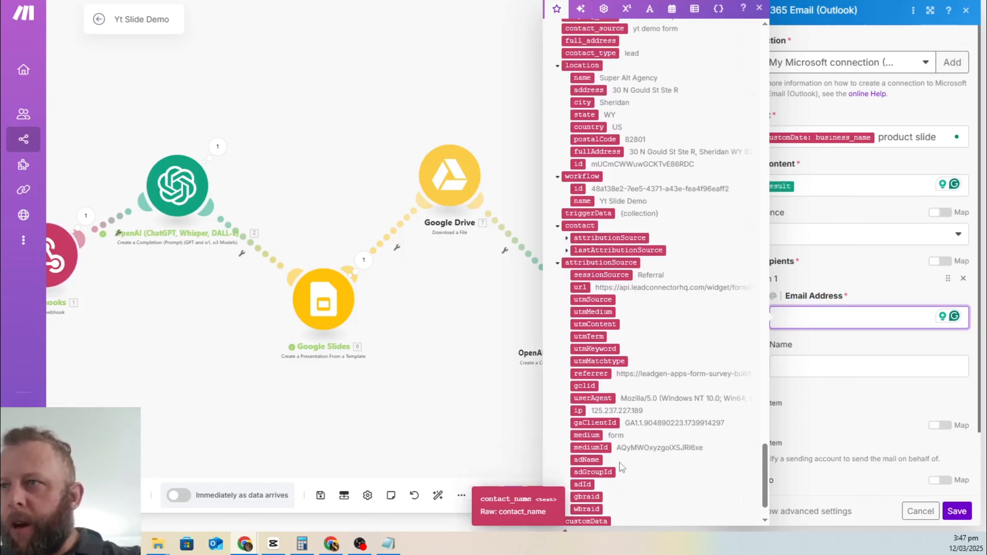
pyautogui.scroll(3, 623, 361)
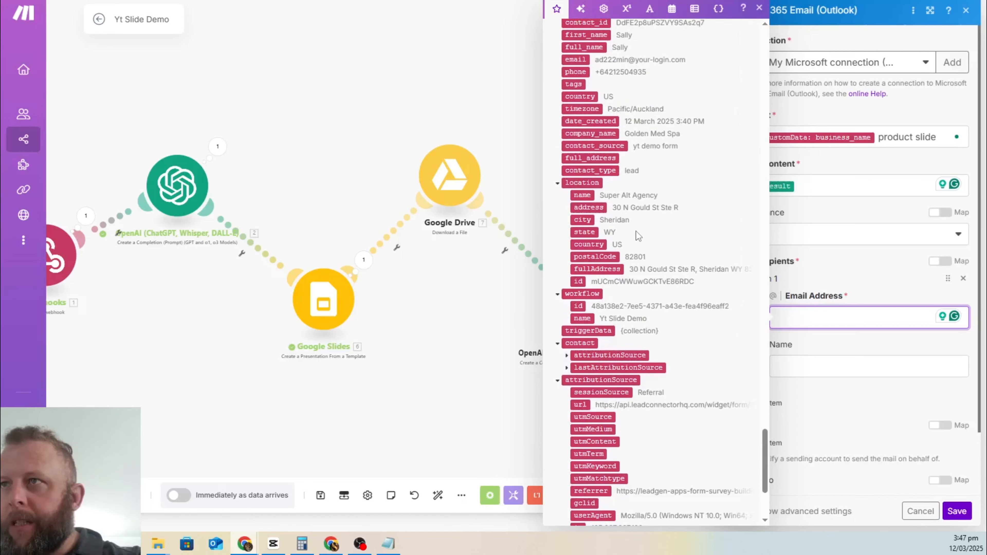
pyautogui.scroll(5, 638, 236)
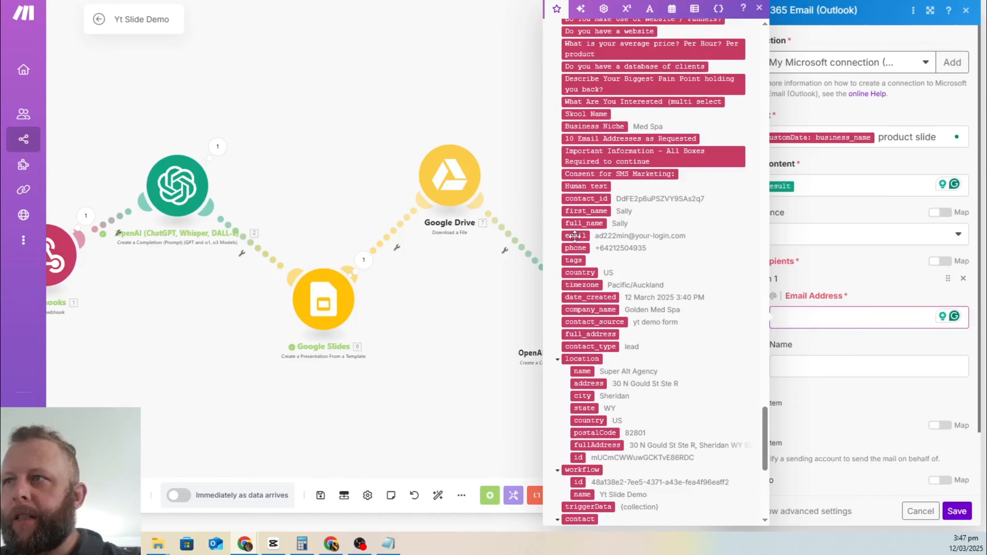
pyautogui.moveTo(575, 235); pyautogui.dragTo(809, 318)
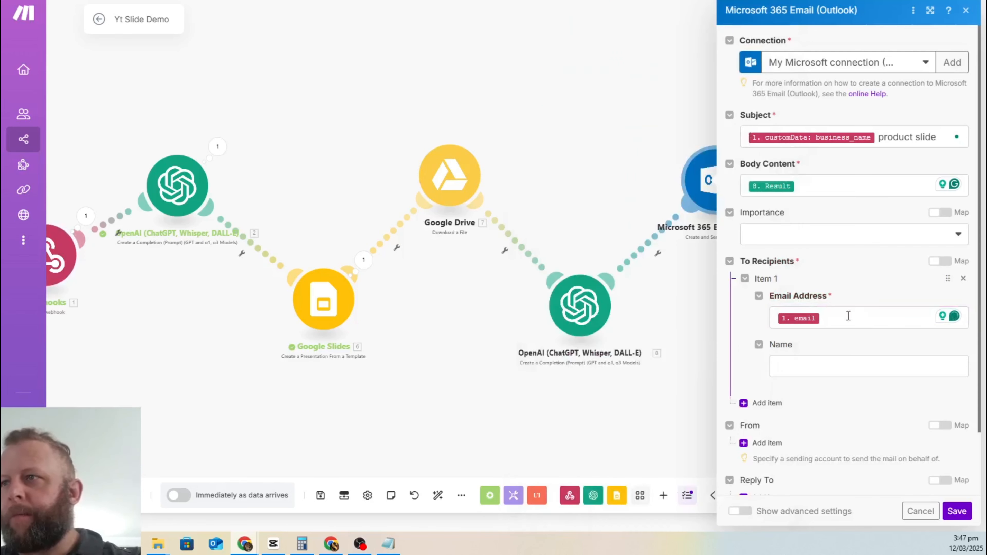
# Step: Attach the Google Drive downloaded file, save the Outlook module, and save the scenario
pyautogui.scroll(-1, 874, 337)
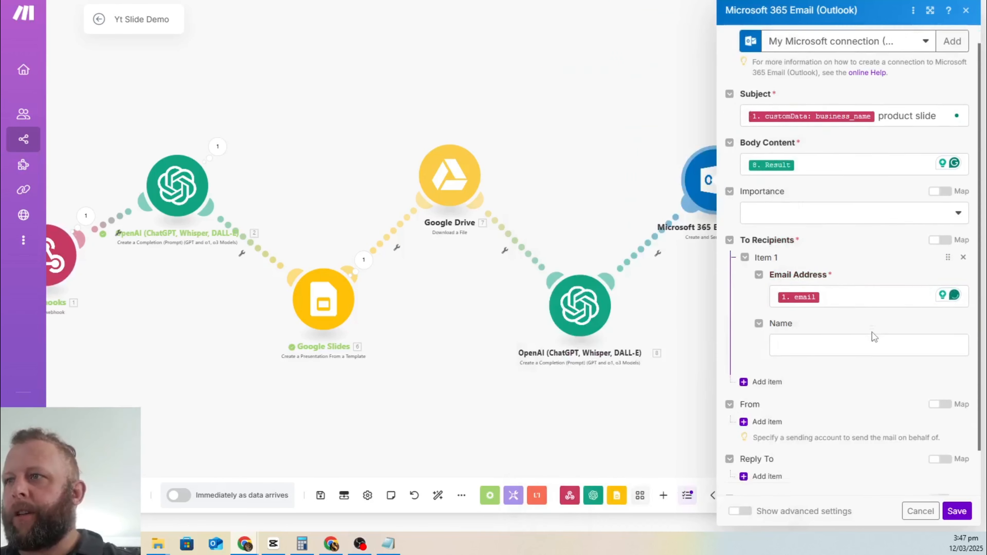
pyautogui.scroll(-2, 874, 337)
pyautogui.click(766, 465)
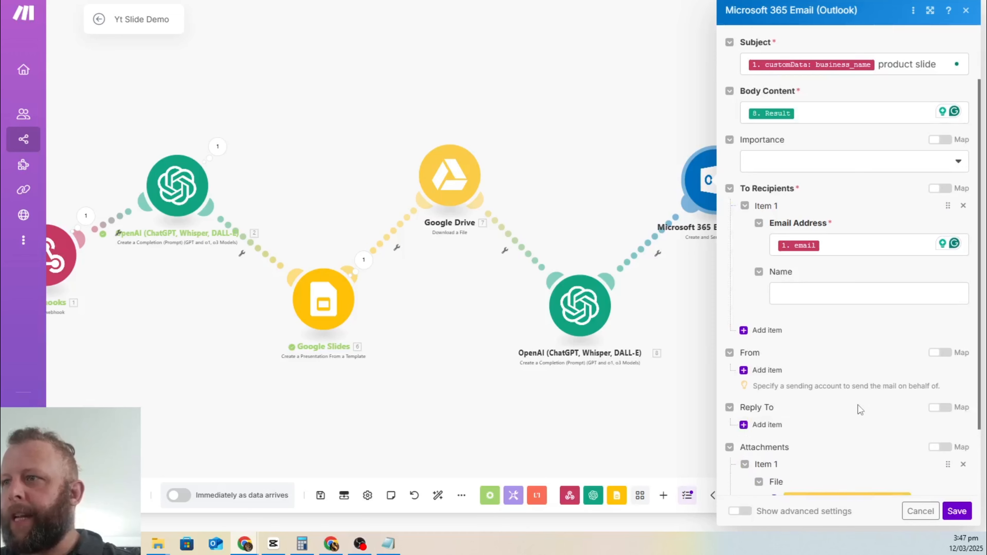
pyautogui.scroll(-3, 855, 420)
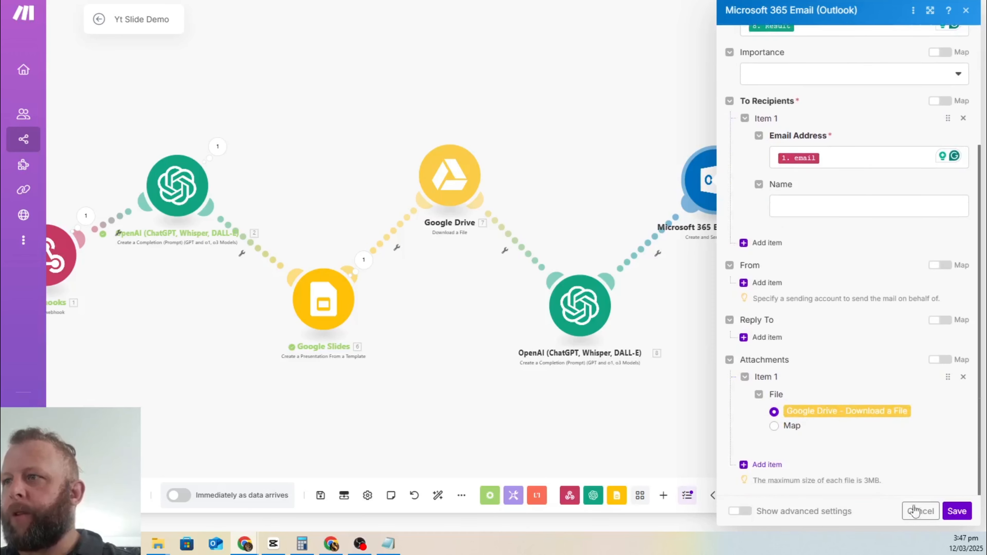
pyautogui.click(957, 511)
pyautogui.moveTo(719, 193); pyautogui.dragTo(692, 198)
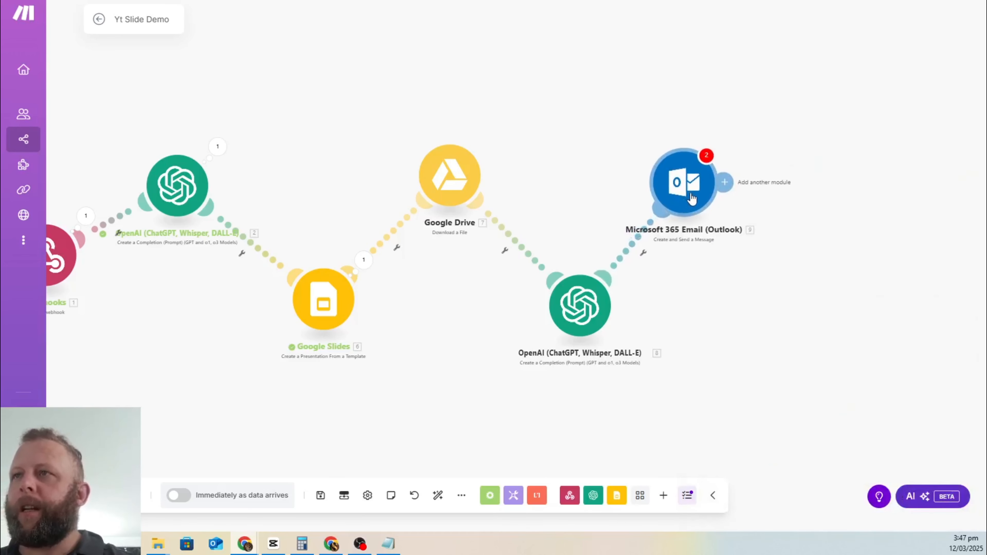
pyautogui.click(686, 186)
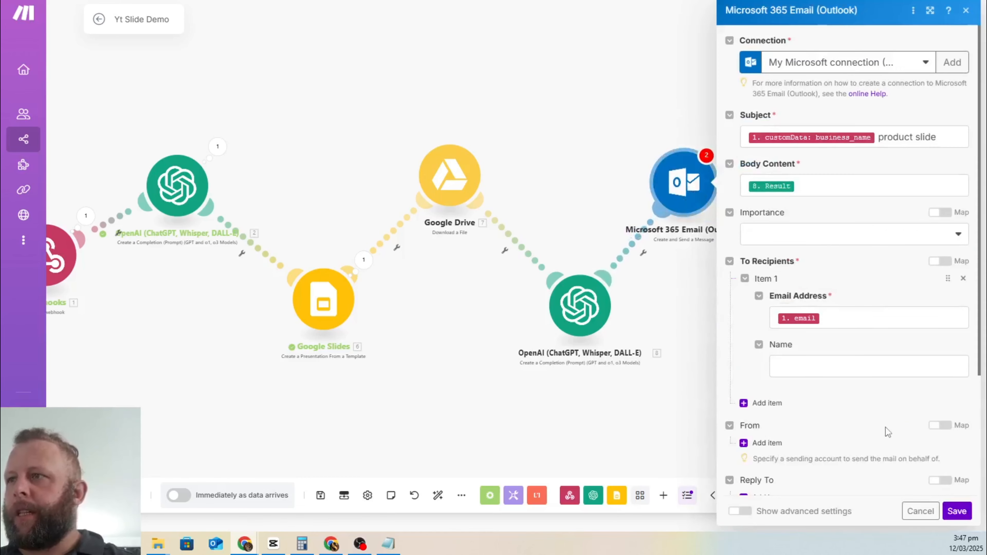
pyautogui.scroll(-2, 885, 426)
pyautogui.click(957, 511)
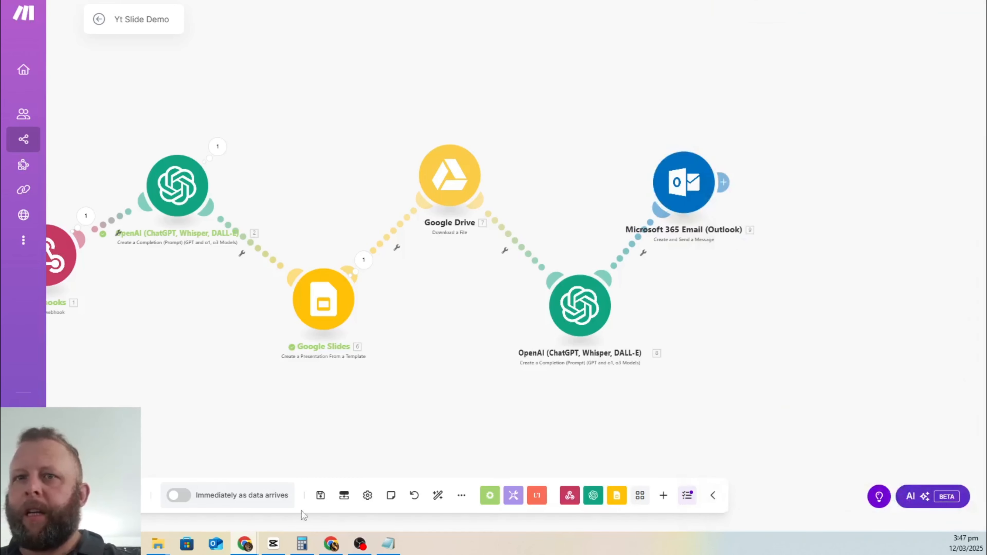
pyautogui.click(321, 495)
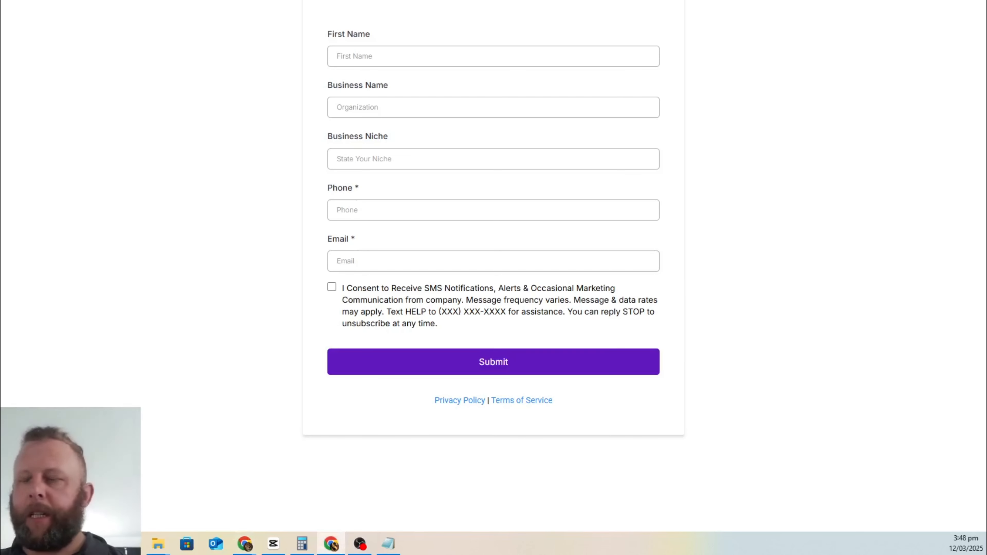
# Step: Enter the lead's first name and business name 'Golden Electrical Service' on the form
pyautogui.hotkey('alt', 'Tab')
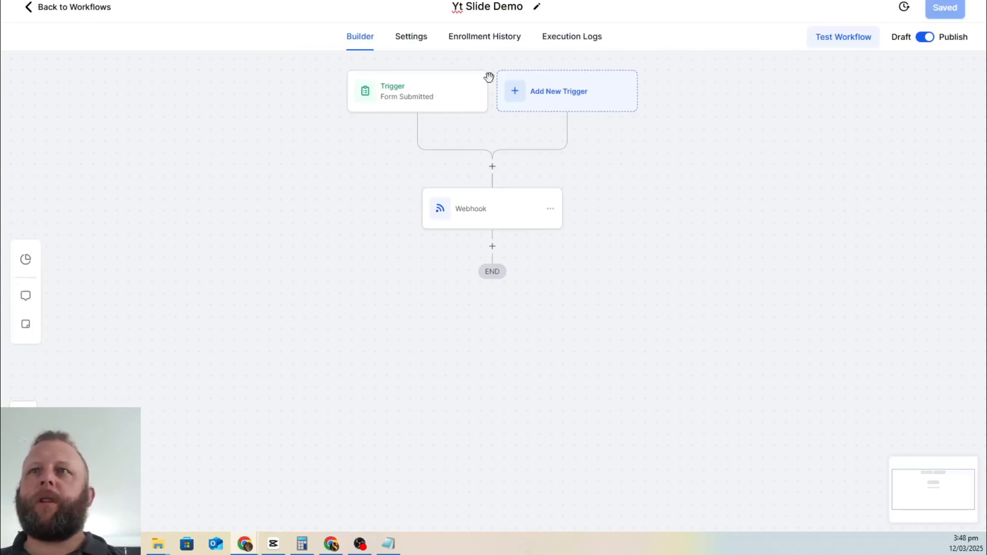
pyautogui.hotkey('alt', 'Tab')
pyautogui.click(415, 50)
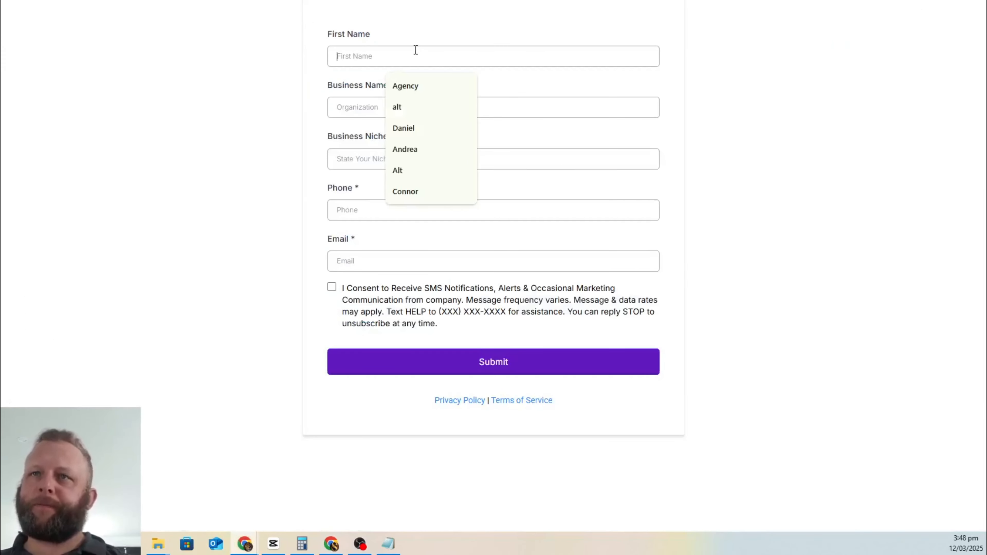
pyautogui.write('Kelly')
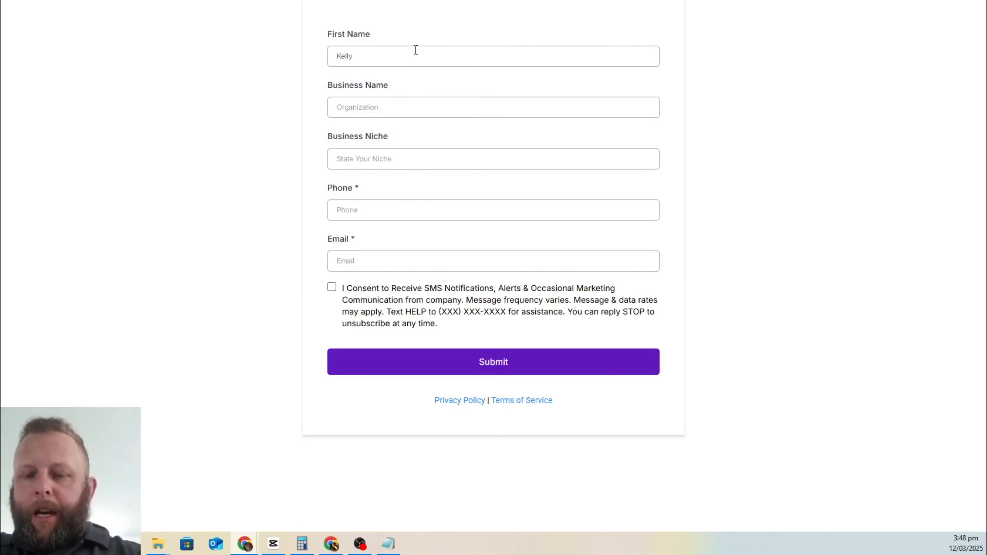
pyautogui.write('GH')
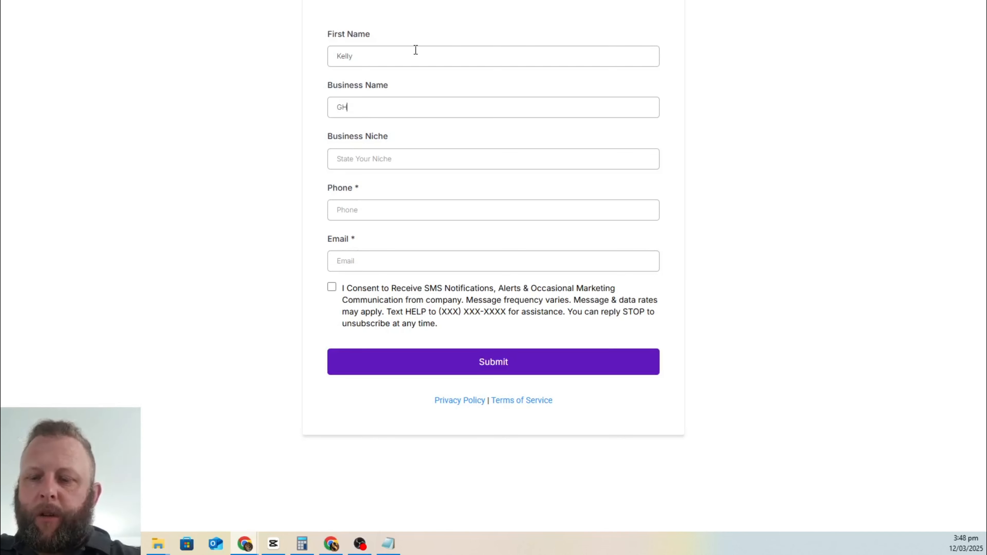
pyautogui.press('BackSpace')
pyautogui.press('BackSpace')
pyautogui.write('o')
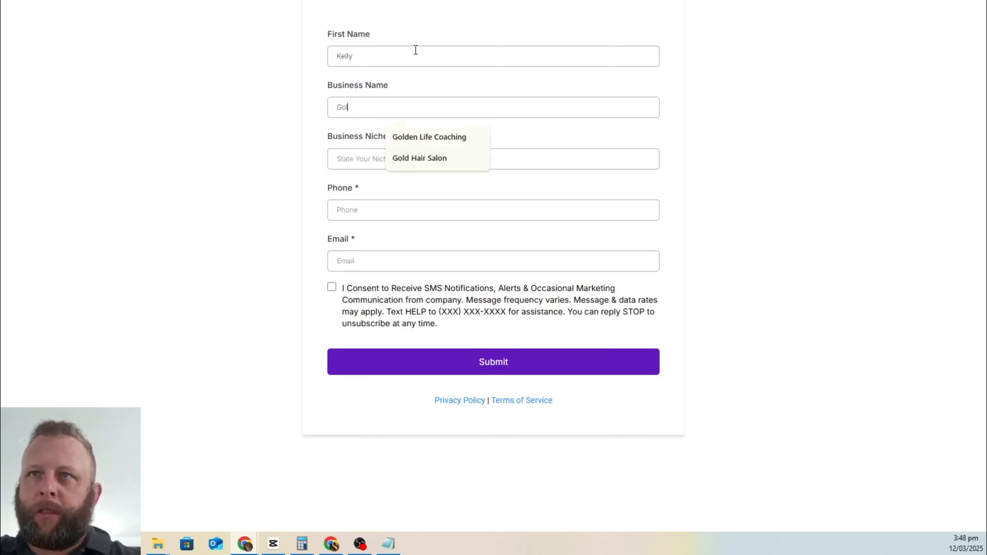
pyautogui.write('lden E')
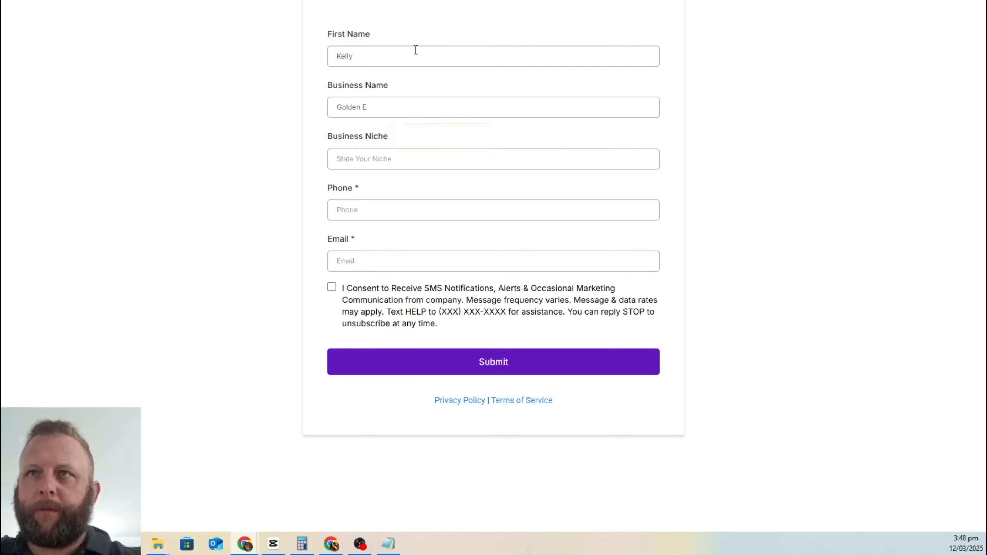
pyautogui.write('lctric')
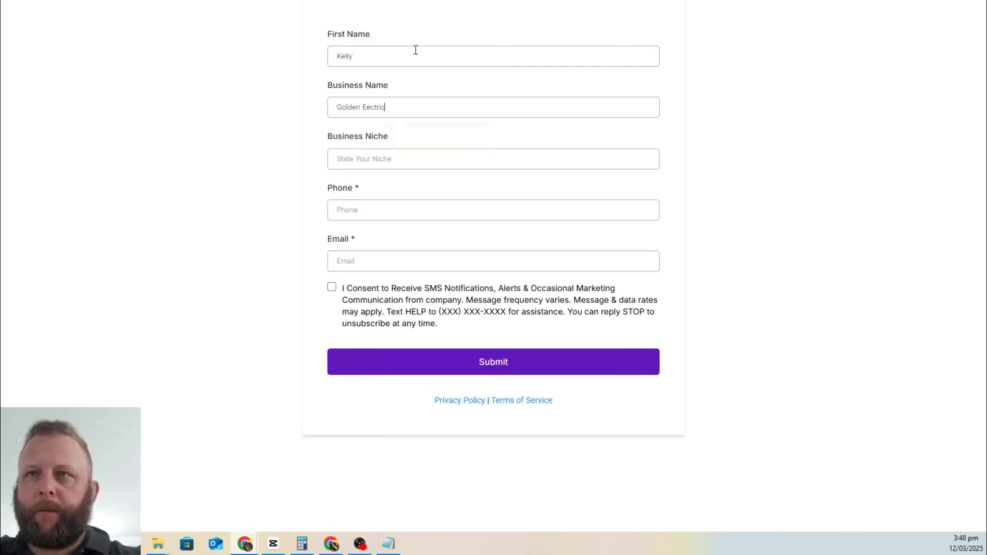
pyautogui.write('al Service')
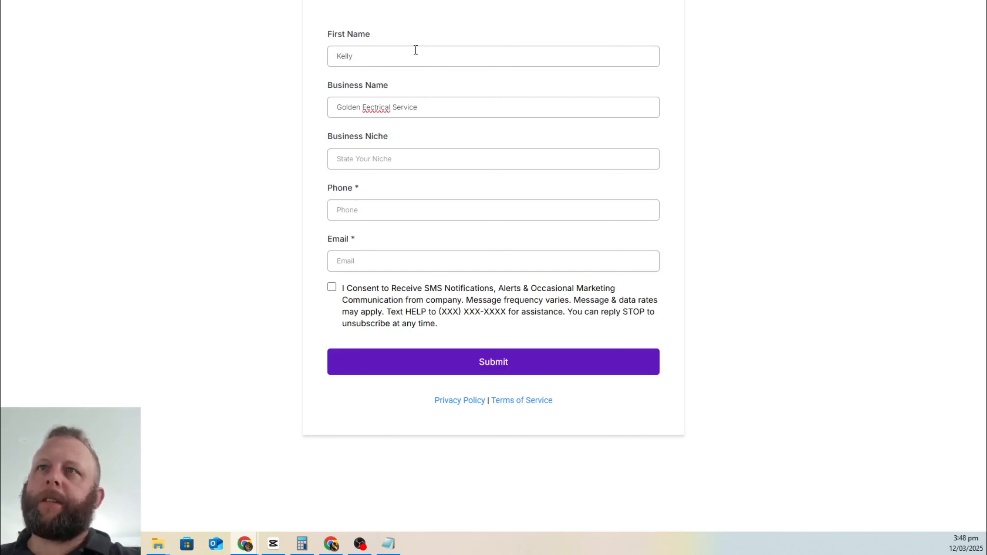
pyautogui.rightClick(373, 109)
pyautogui.click(390, 122)
# Step: Fill in the business niche as 'Electrician'
pyautogui.click(379, 159)
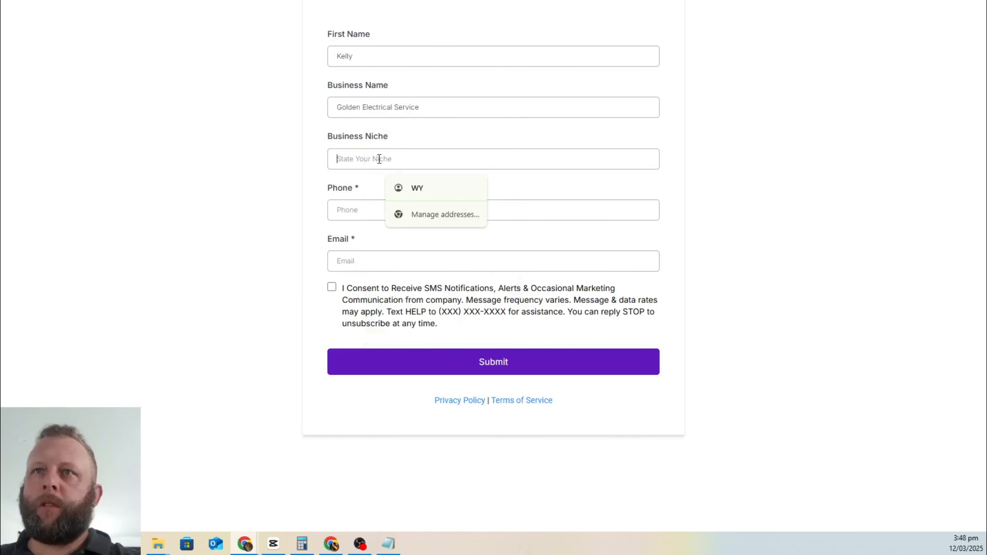
pyautogui.write('Electr')
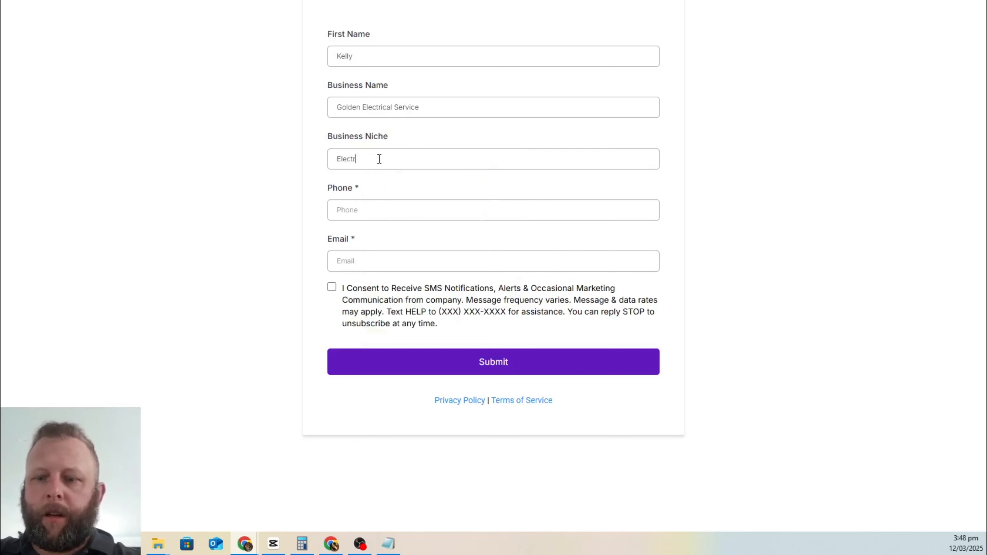
pyautogui.write('itian')
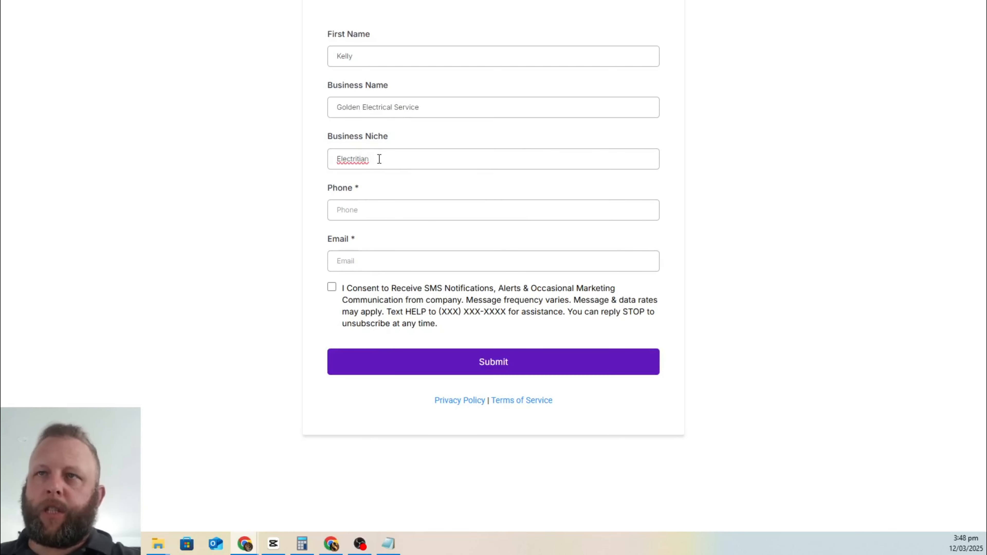
pyautogui.rightClick(348, 160)
pyautogui.click(375, 177)
# Step: Fill in the phone number and email from saved entries and tick the SMS consent box
pyautogui.click(370, 212)
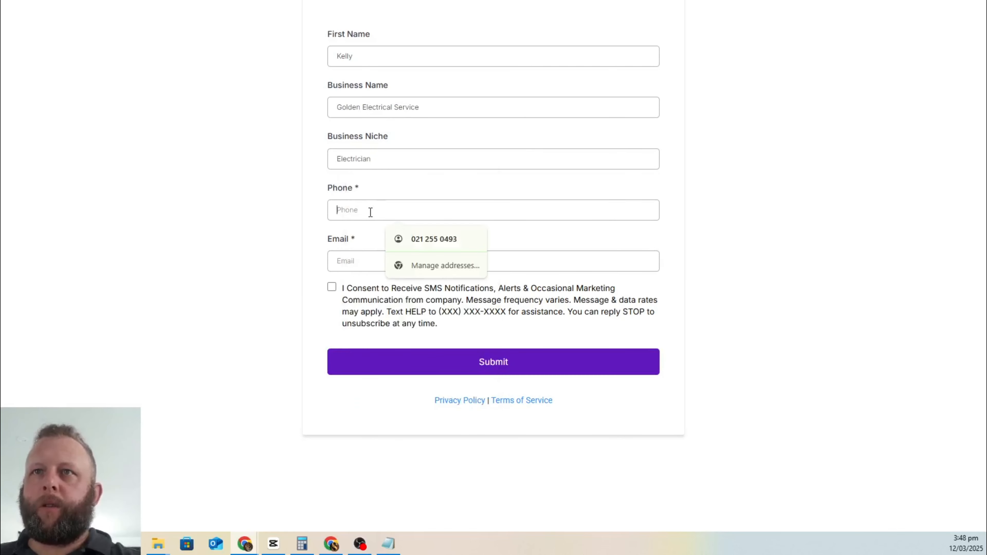
pyautogui.click(393, 236)
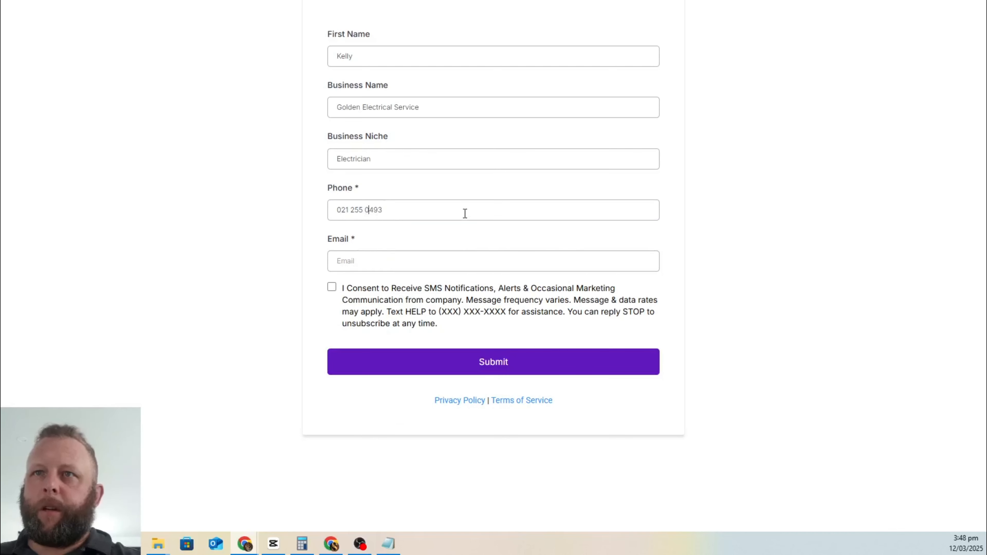
pyautogui.press('Left')
pyautogui.press('Left')
pyautogui.press('Left')
pyautogui.press('BackSpace')
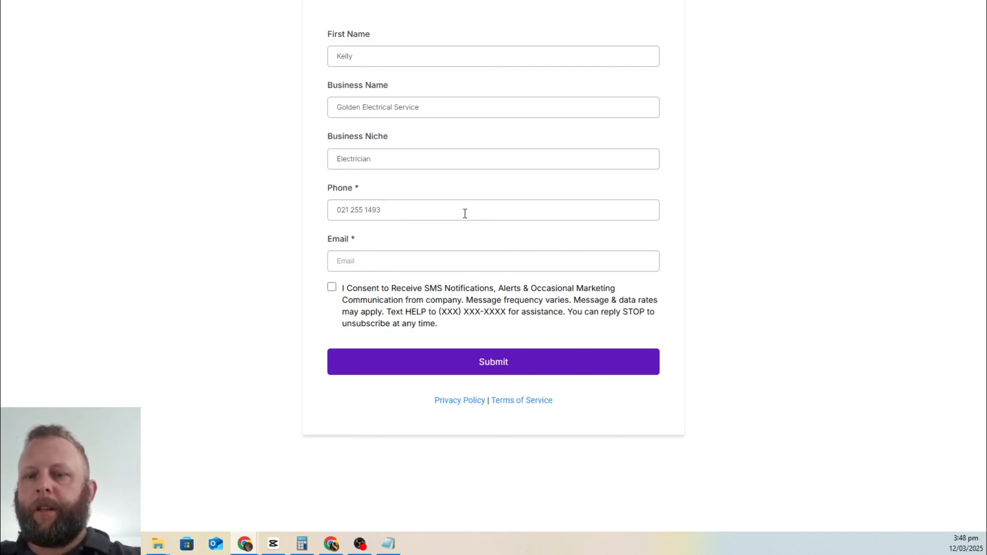
pyautogui.write('5')
pyautogui.click(403, 261)
pyautogui.click(428, 375)
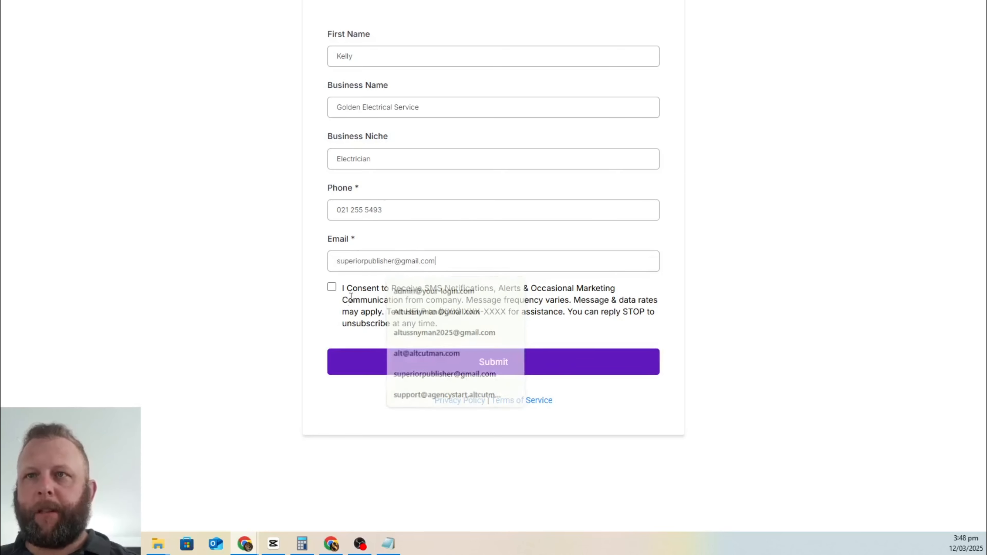
pyautogui.click(331, 287)
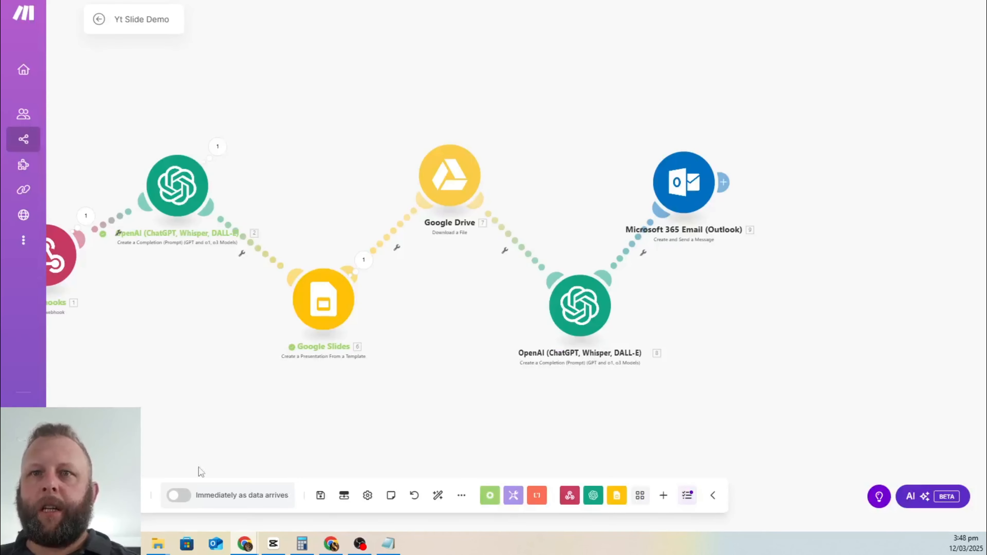
pyautogui.moveTo(218, 370); pyautogui.dragTo(368, 338)
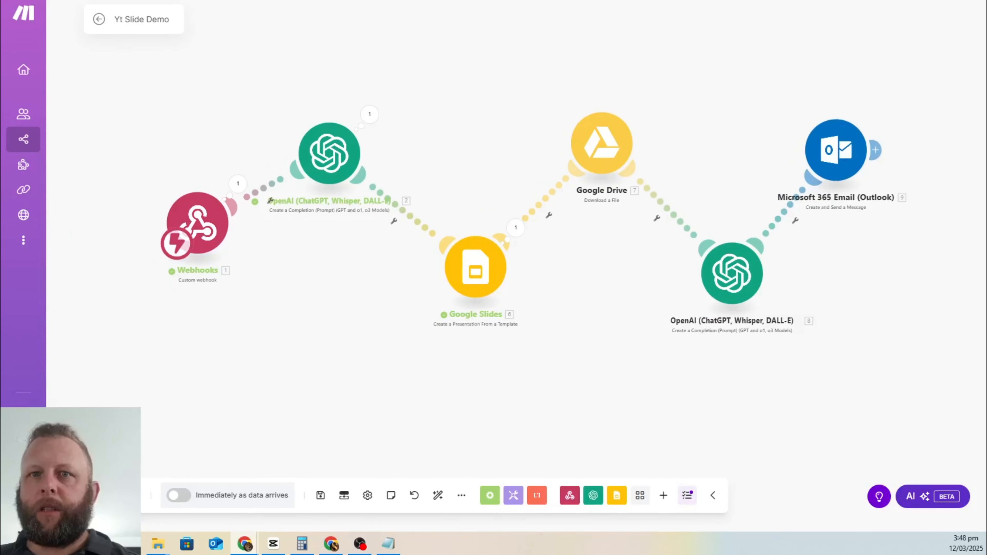
pyautogui.scroll(2, 375, 122)
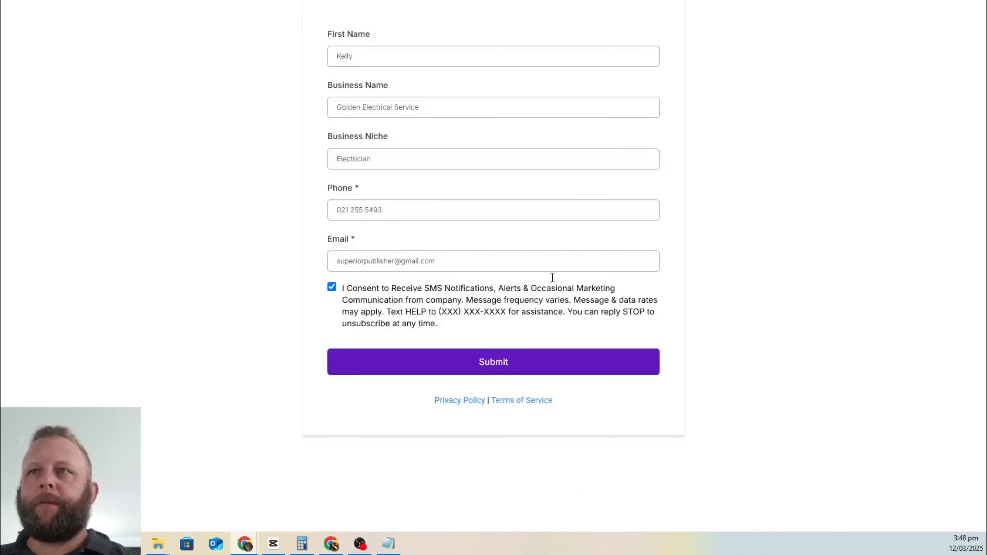
# Step: Submit the signup form and switch to Make to watch the scenario run
pyautogui.click(464, 369)
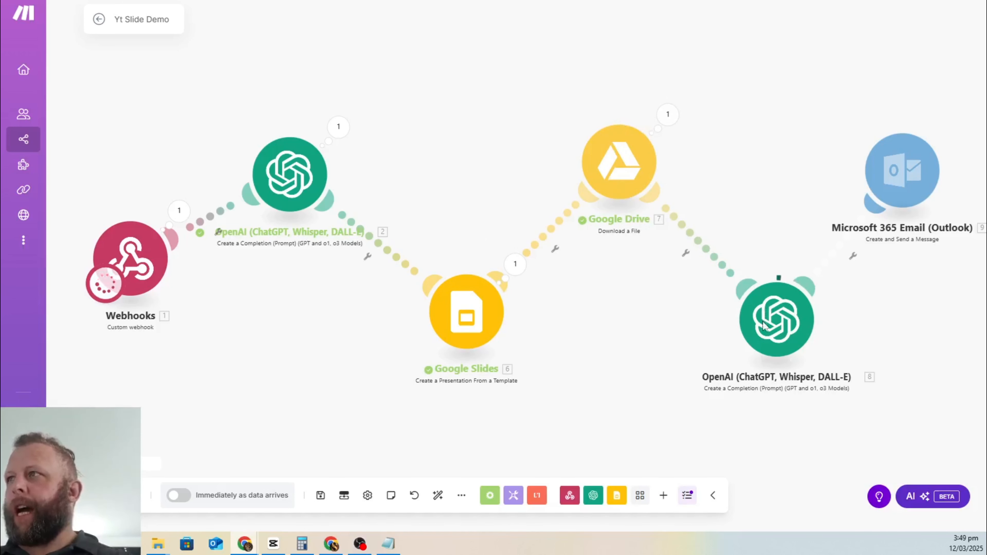
pyautogui.hotkey('alt', 'Tab')
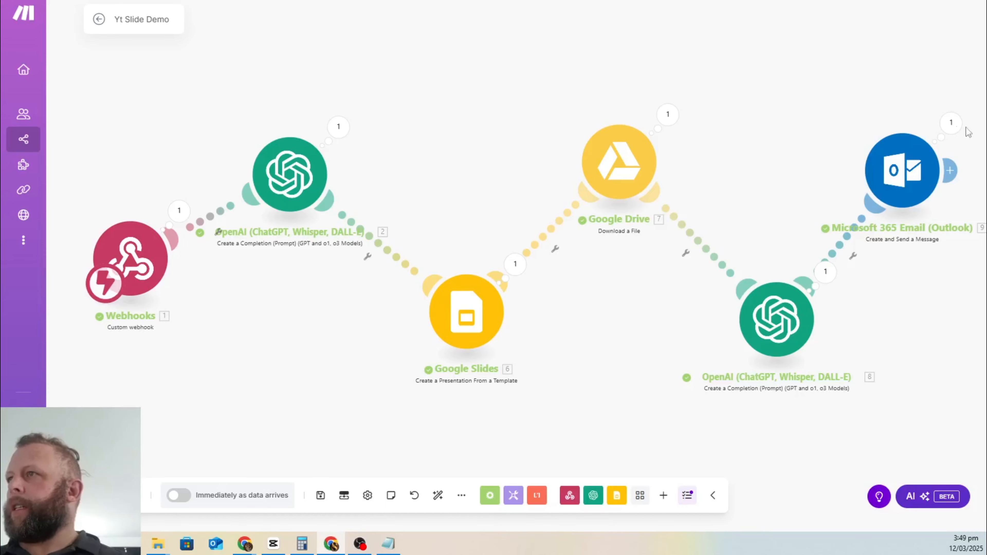
# Step: Maximize Gmail and preview the personalised pptx deck attached to the Golden Electrical Service email
pyautogui.moveTo(513, 103); pyautogui.dragTo(510, 67)
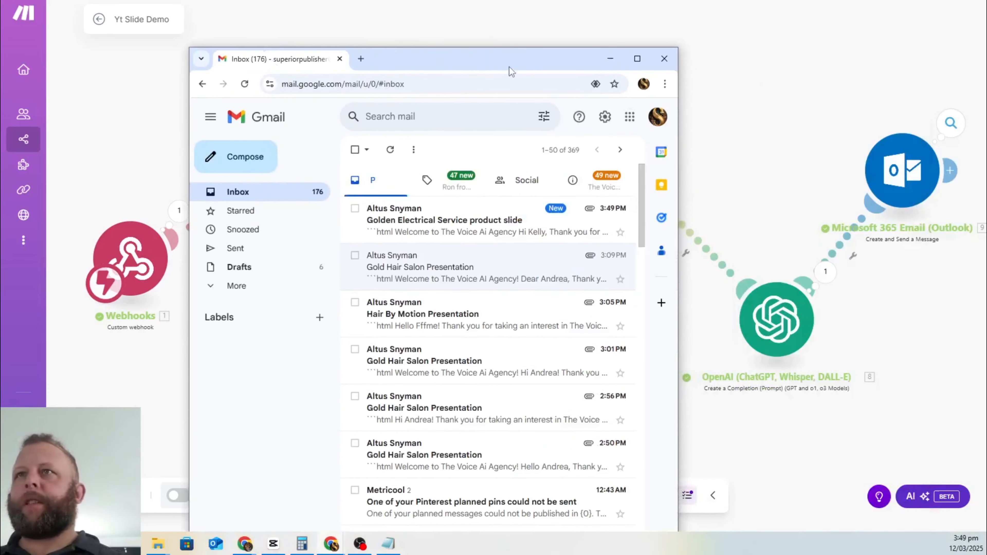
pyautogui.doubleClick(510, 66)
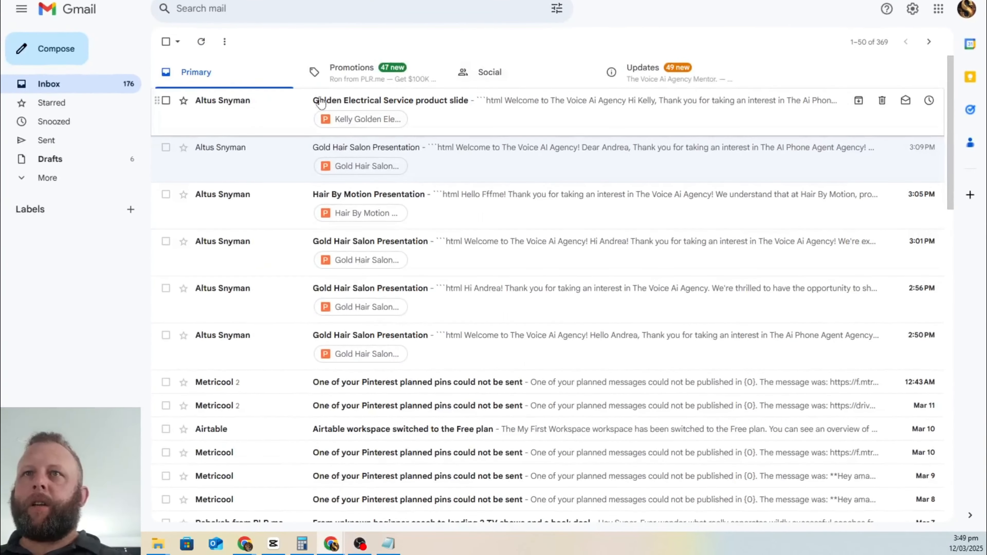
pyautogui.click(358, 124)
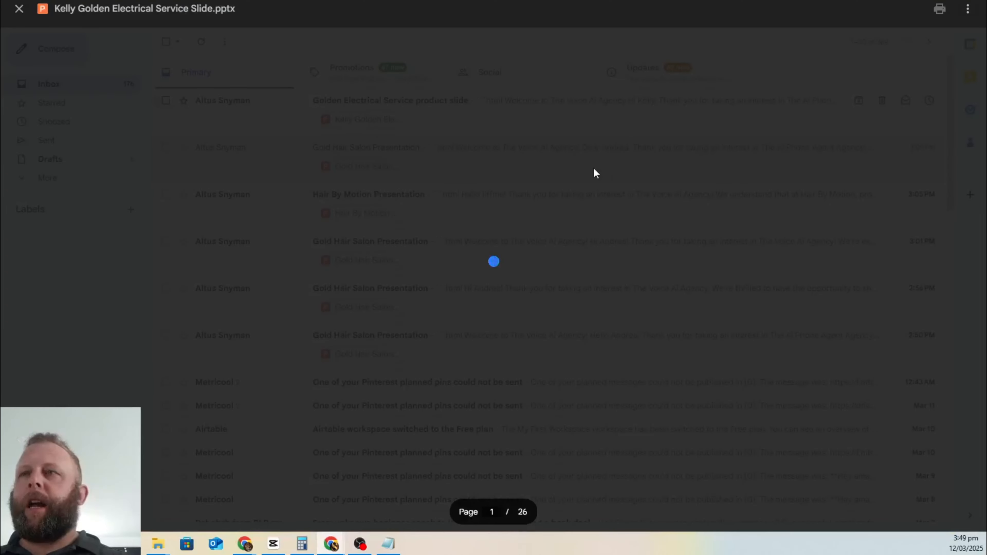
pyautogui.scroll(-3, 596, 168)
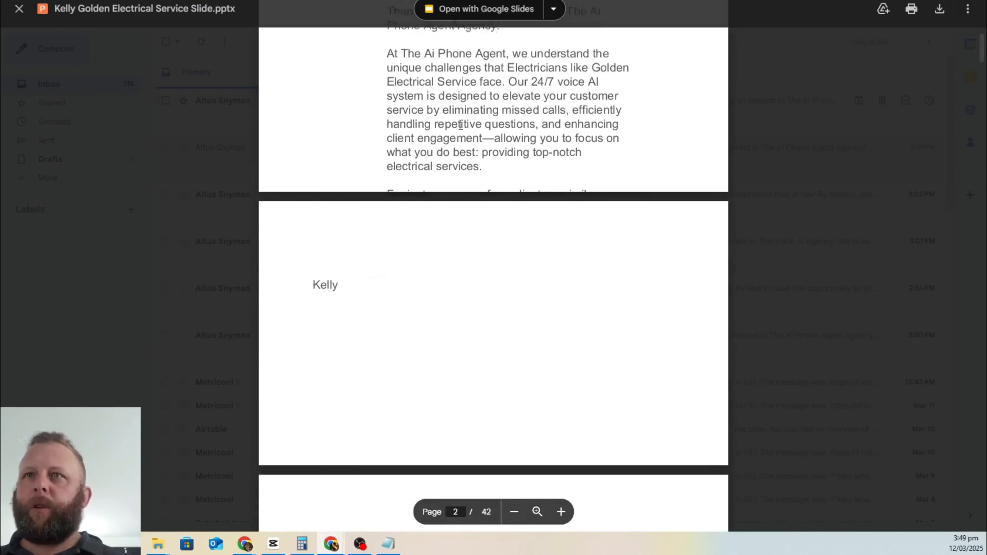
pyautogui.scroll(3, 427, 116)
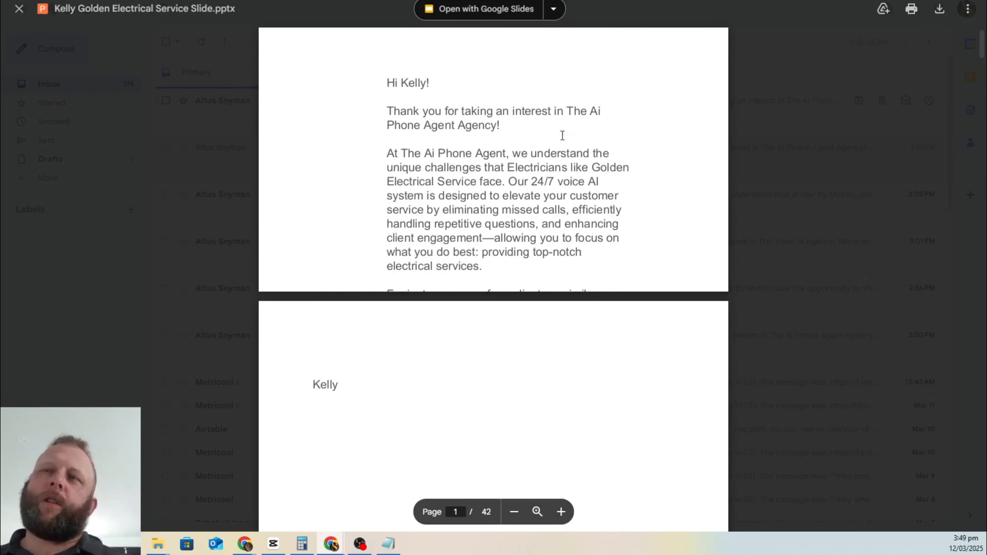
# Step: Scroll through the 42-page deck's slides, then close the preview back to the inbox
pyautogui.scroll(-10, 562, 135)
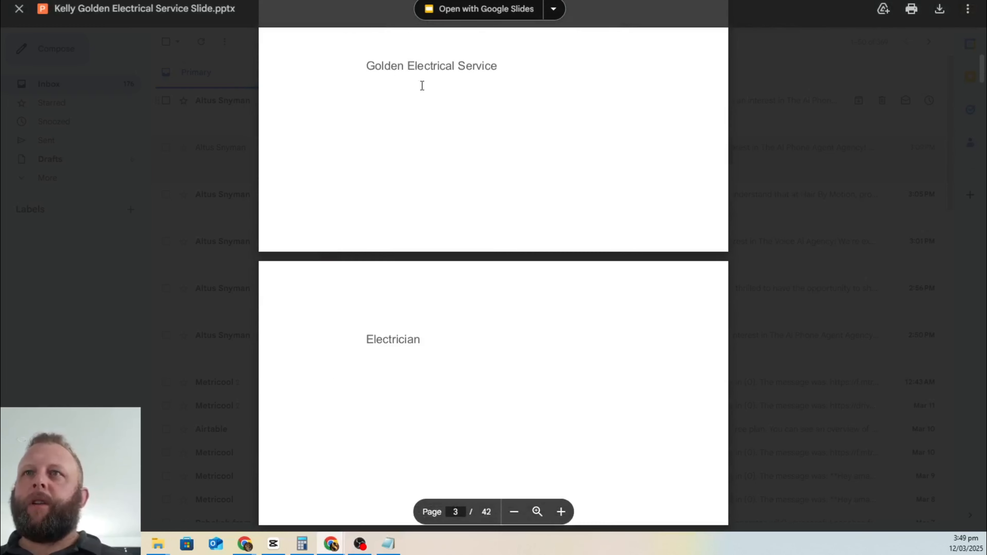
pyautogui.scroll(-20, 422, 86)
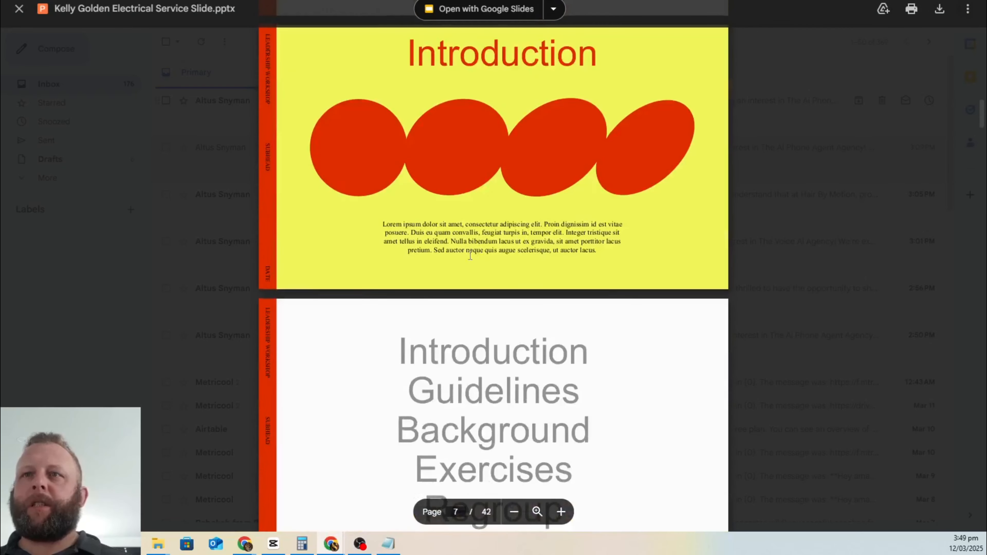
pyautogui.scroll(-20, 470, 256)
pyautogui.scroll(7, 498, 249)
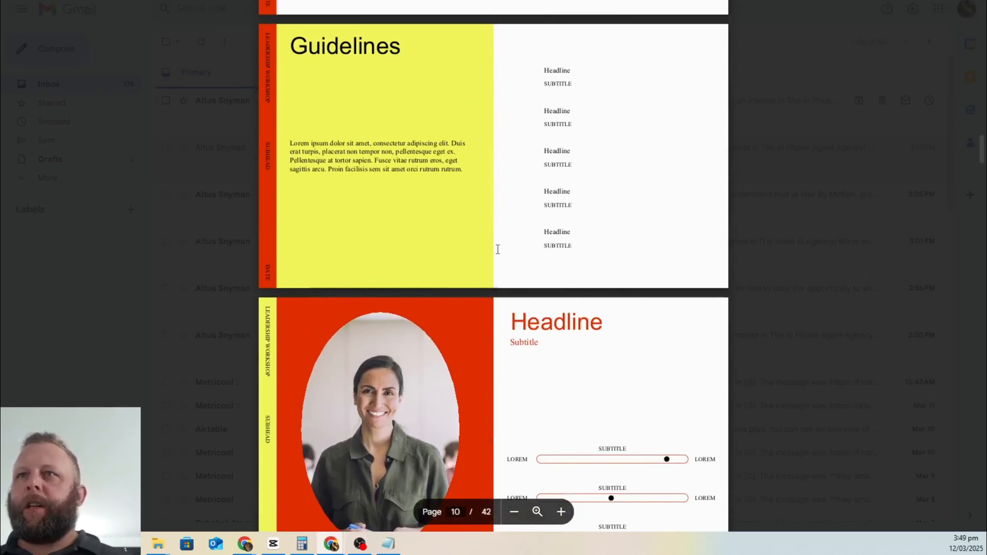
pyautogui.scroll(15, 498, 249)
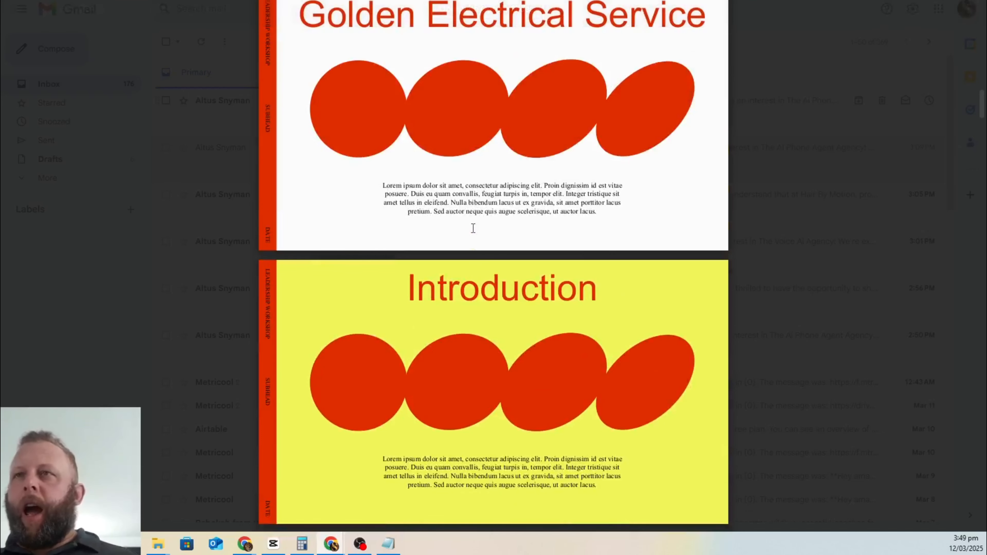
pyautogui.scroll(15, 473, 229)
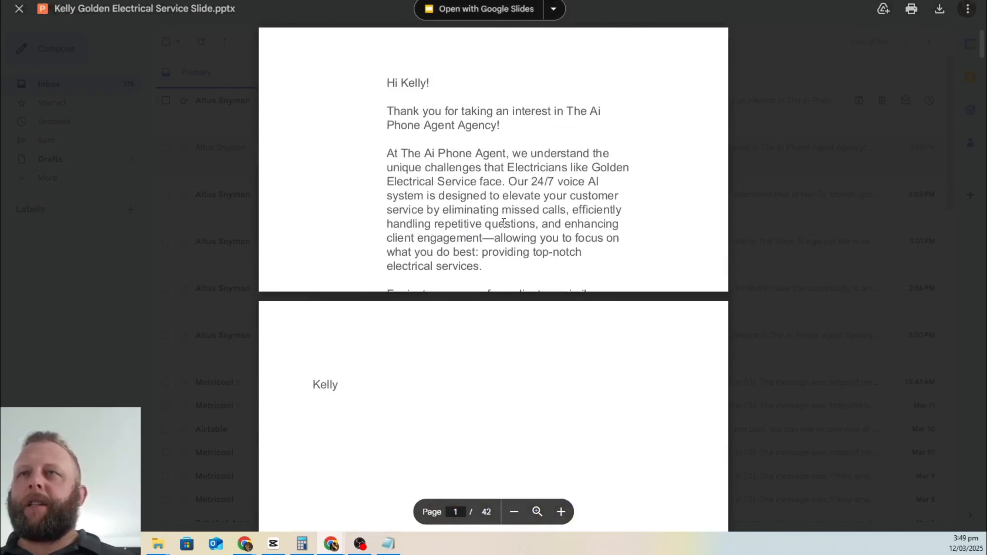
pyautogui.click(120, 124)
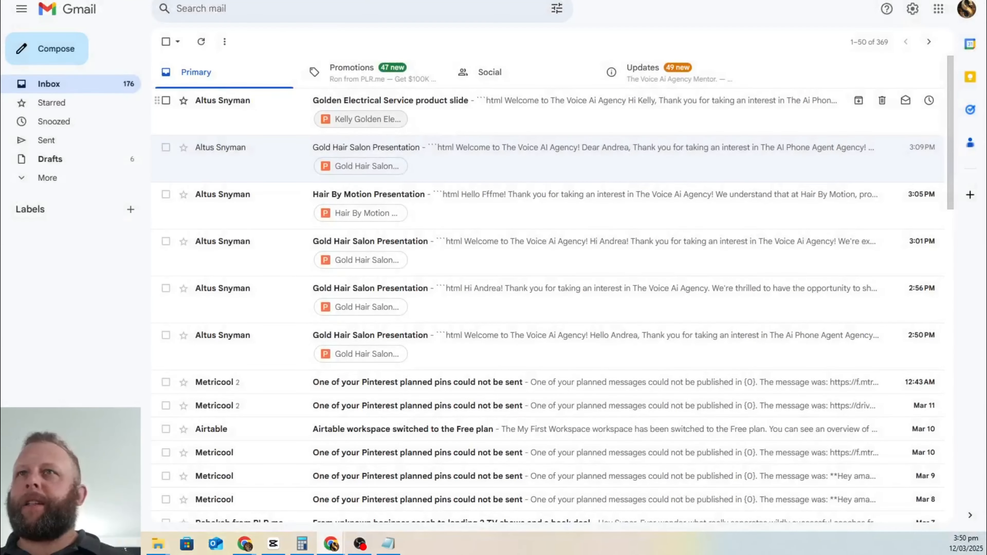
# Step: Return to the Yt Slide Demo scenario and pan to its Drive, OpenAI and Outlook modules
pyautogui.click(310, 1)
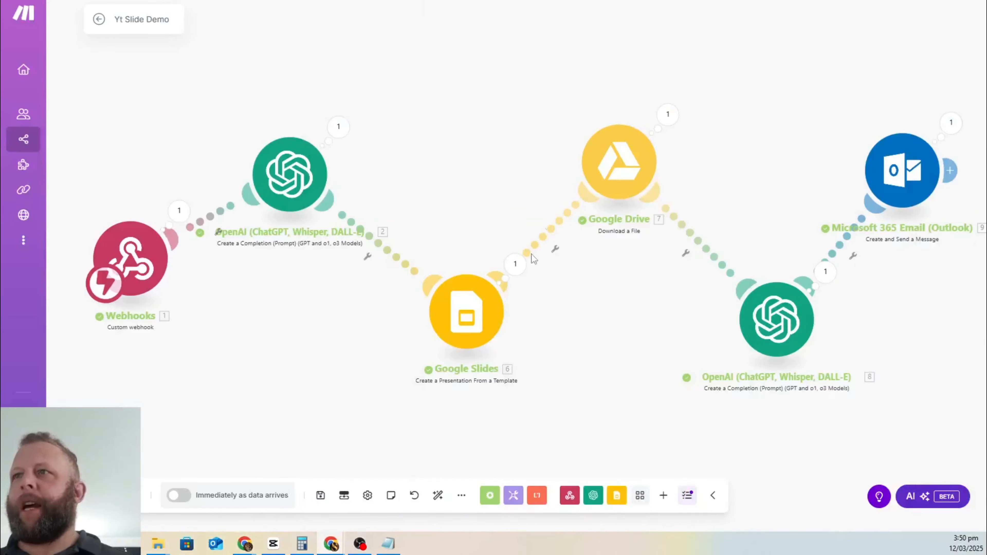
pyautogui.moveTo(121, 300); pyautogui.dragTo(119, 344)
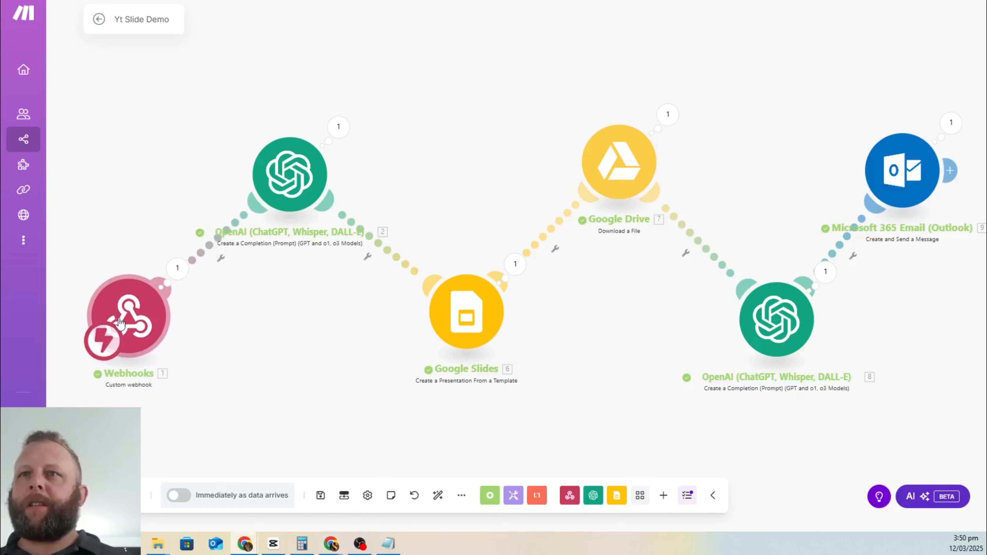
pyautogui.moveTo(656, 388); pyautogui.dragTo(273, 391)
pyautogui.moveTo(716, 311); pyautogui.dragTo(564, 310)
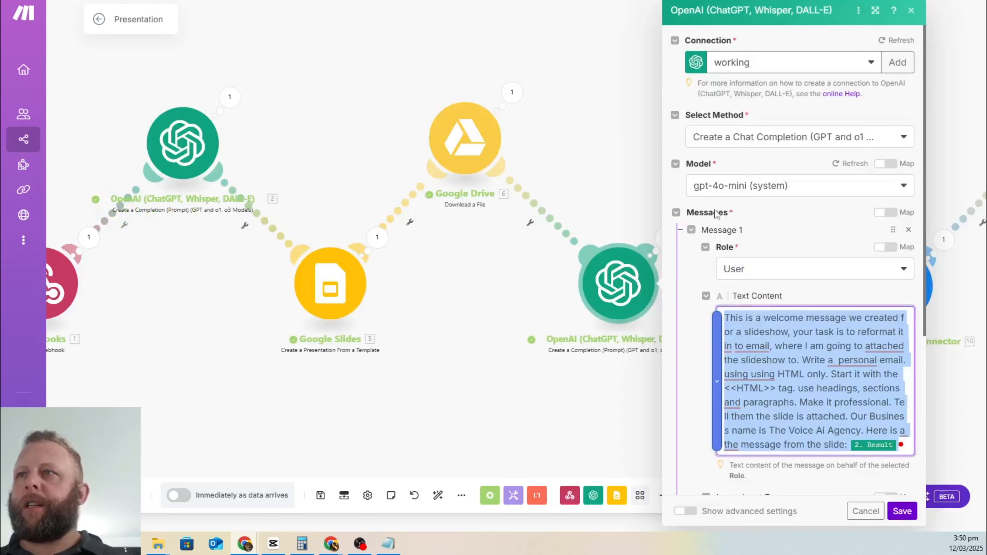
pyautogui.click(454, 70)
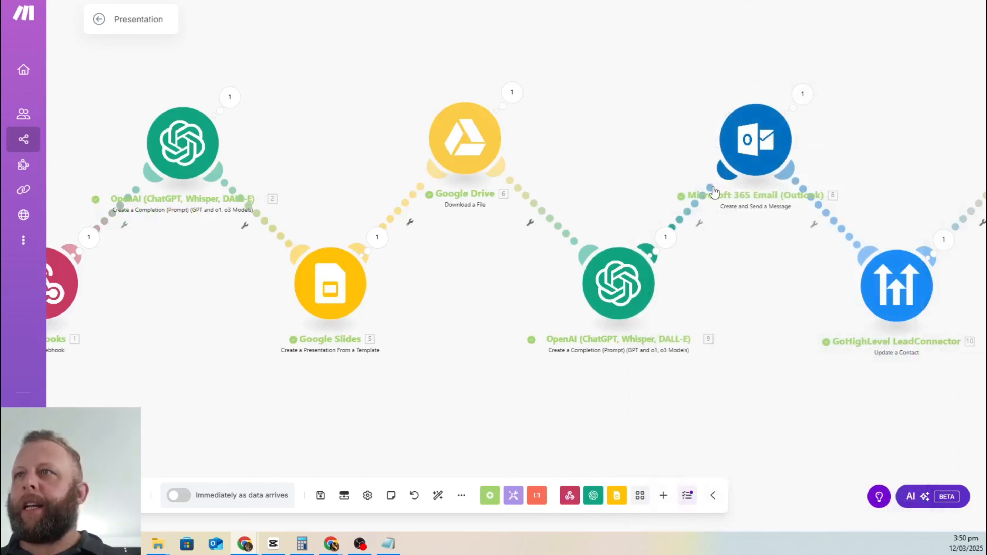
pyautogui.moveTo(800, 346); pyautogui.dragTo(526, 306)
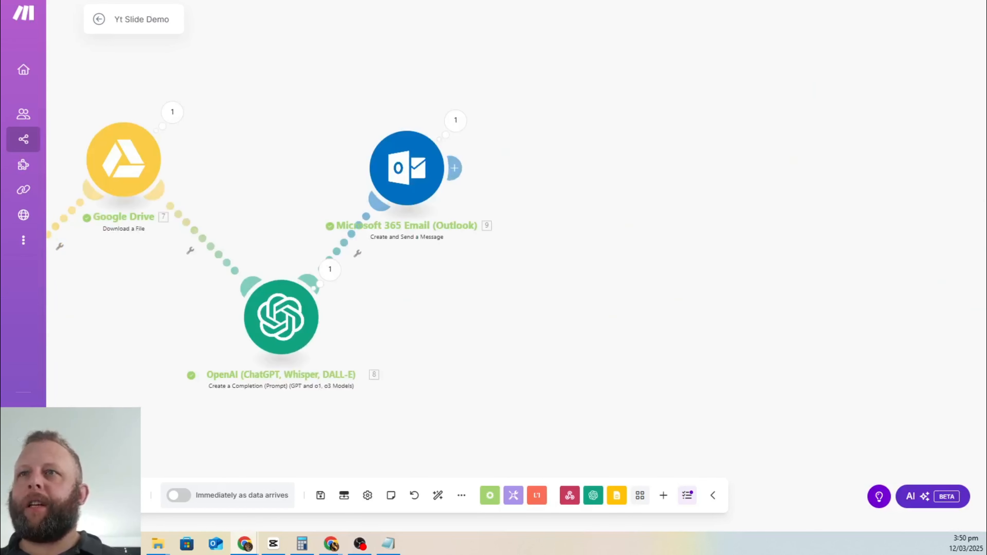
# Step: Add a GoHighLevel LeadConnector 'Update a Contact' module after Outlook, found by searching 'lead'
pyautogui.click(457, 168)
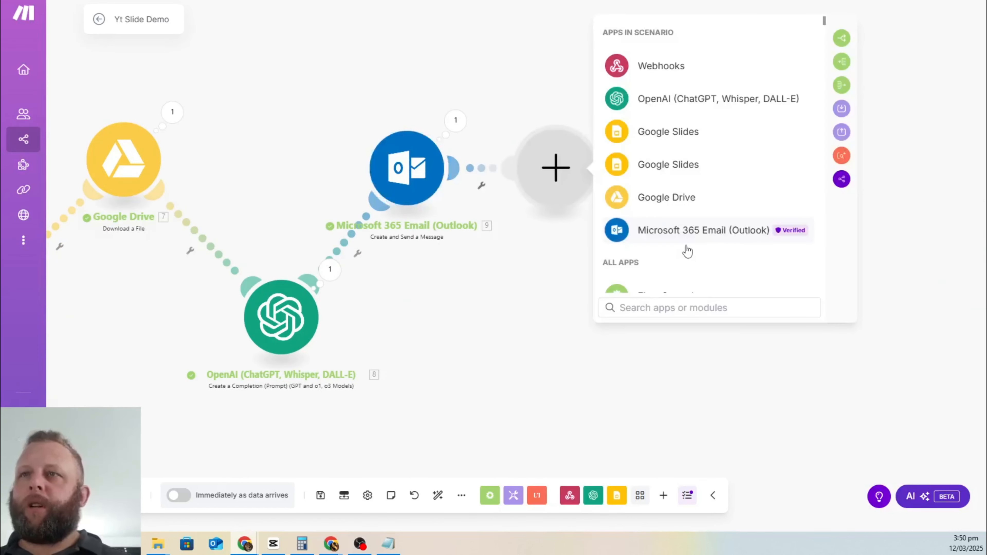
pyautogui.write('go')
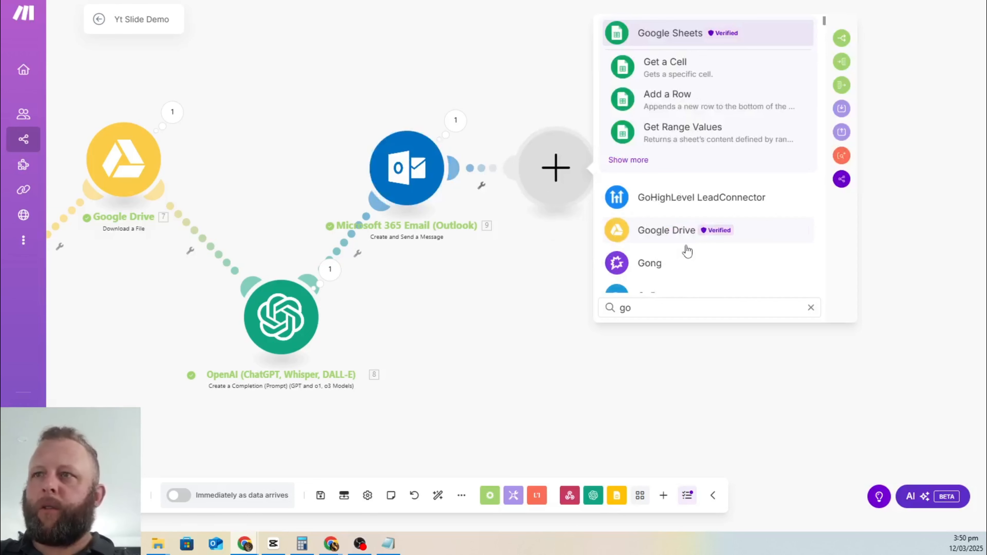
pyautogui.press('BackSpace')
pyautogui.press('BackSpace')
pyautogui.write('lead')
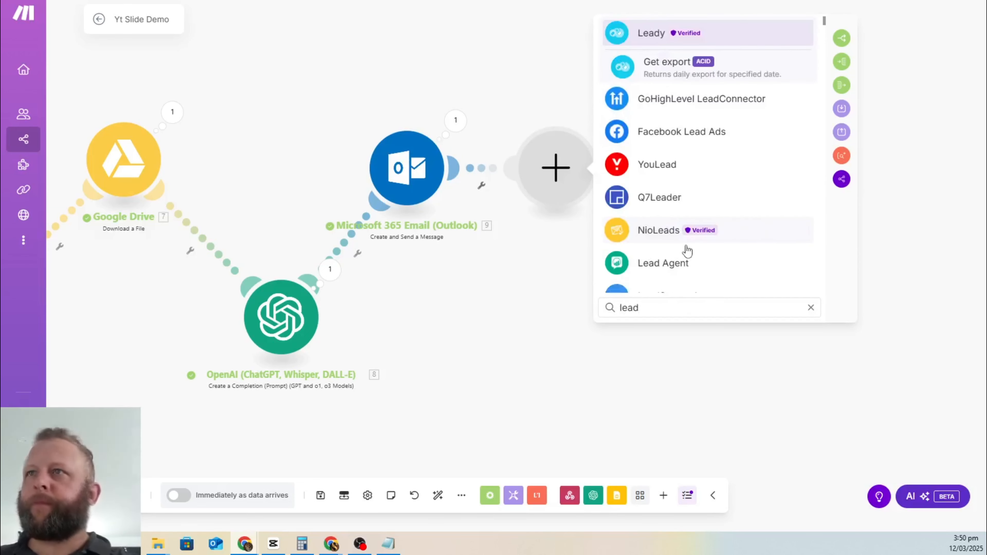
pyautogui.click(649, 104)
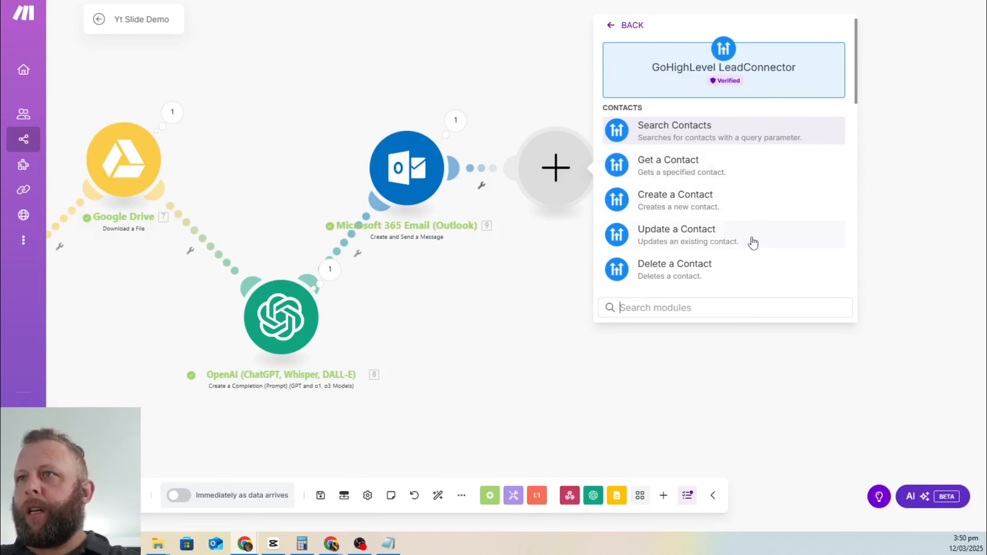
pyautogui.click(718, 240)
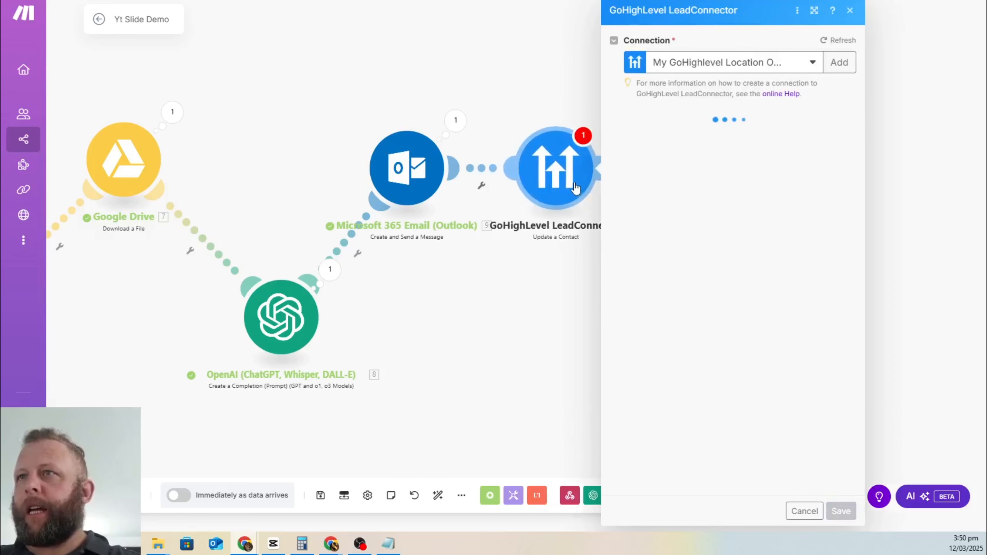
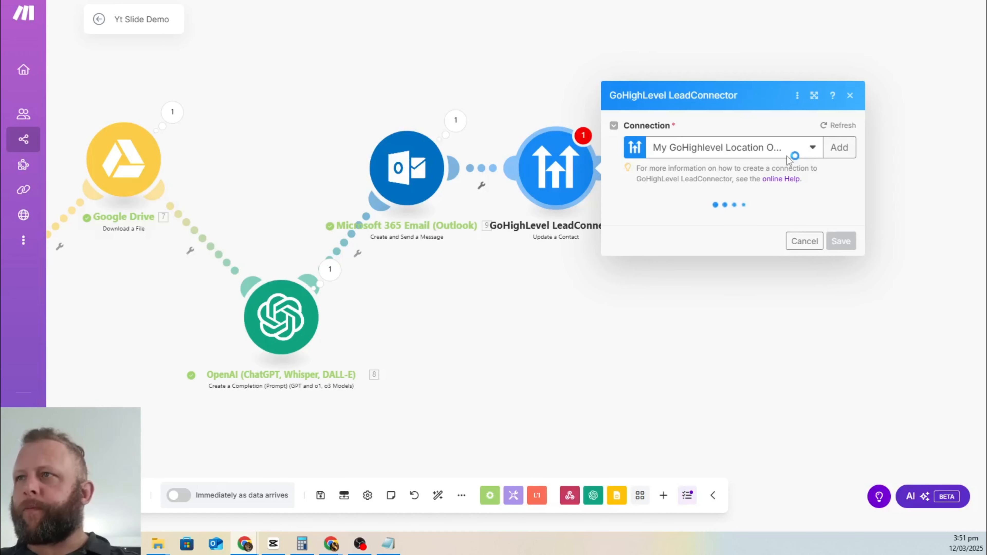
# Step: Close the GoHighLevel settings and pan back to the Webhooks, OpenAI and Slides modules
pyautogui.click(657, 414)
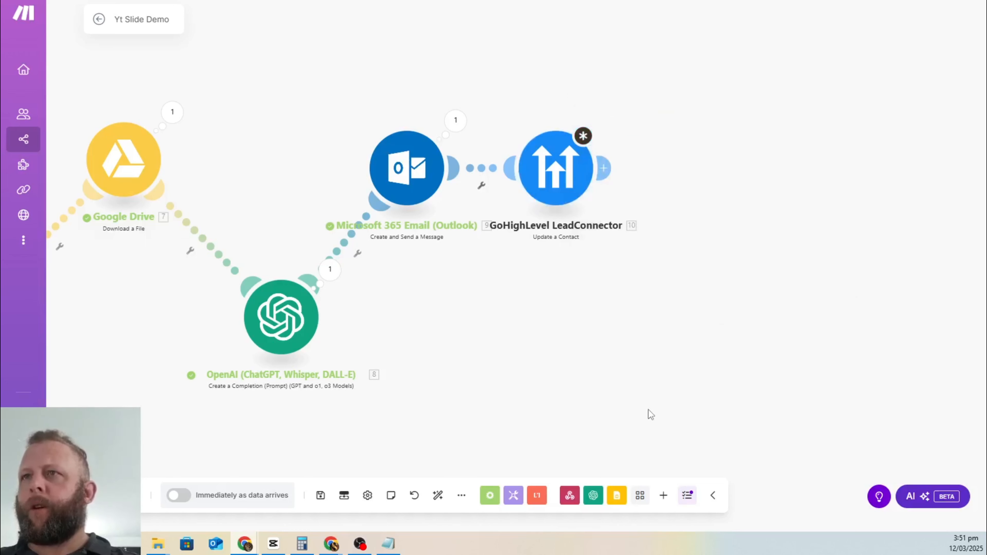
pyautogui.click(577, 171)
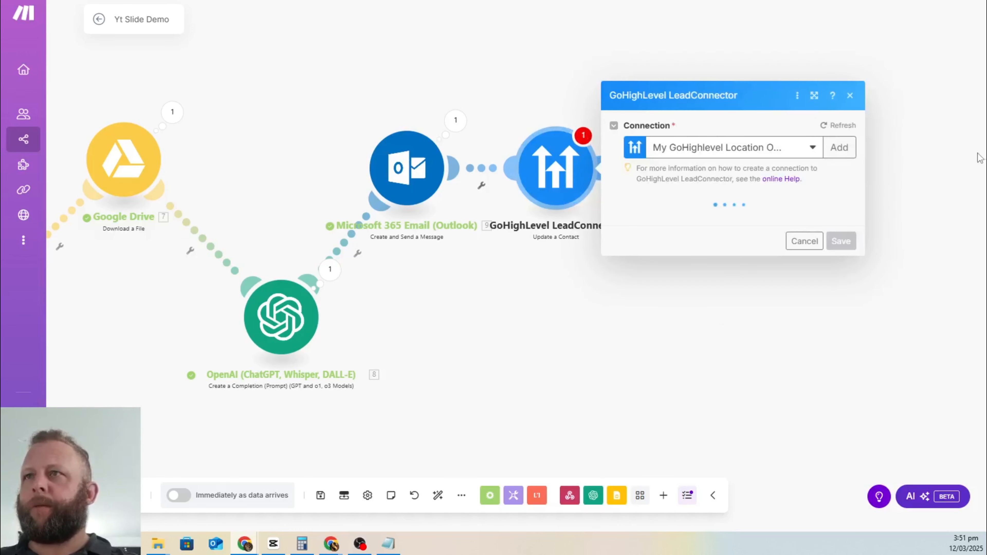
pyautogui.doubleClick(809, 149)
pyautogui.moveTo(253, 409); pyautogui.dragTo(249, 409)
pyautogui.moveTo(333, 445); pyautogui.dragTo(947, 394)
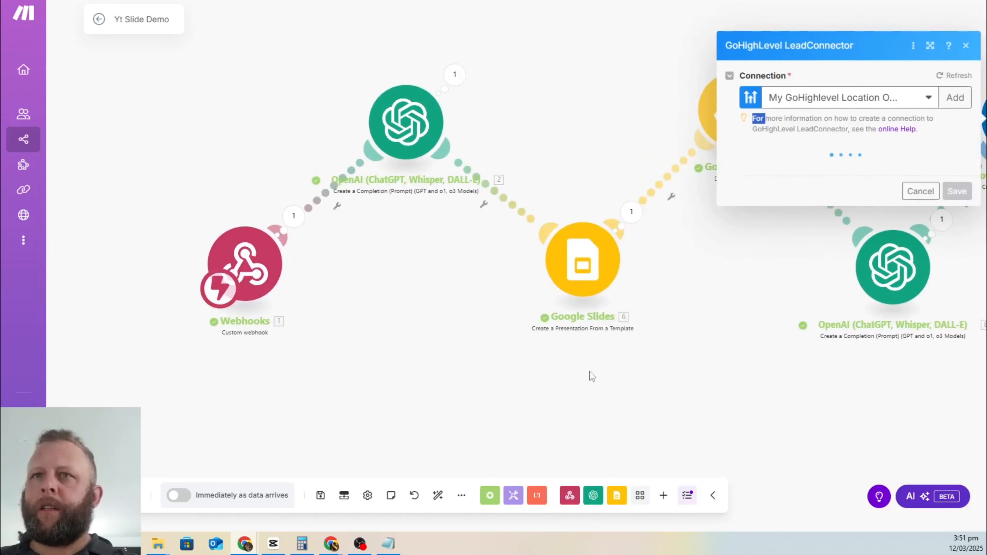
pyautogui.moveTo(391, 345); pyautogui.dragTo(521, 377)
pyautogui.click(963, 80)
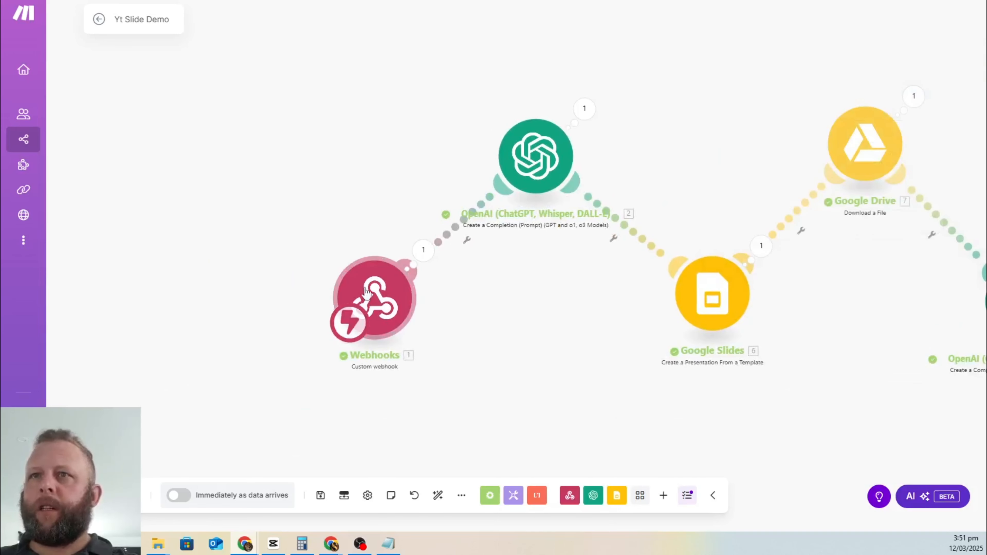
pyautogui.click(369, 296)
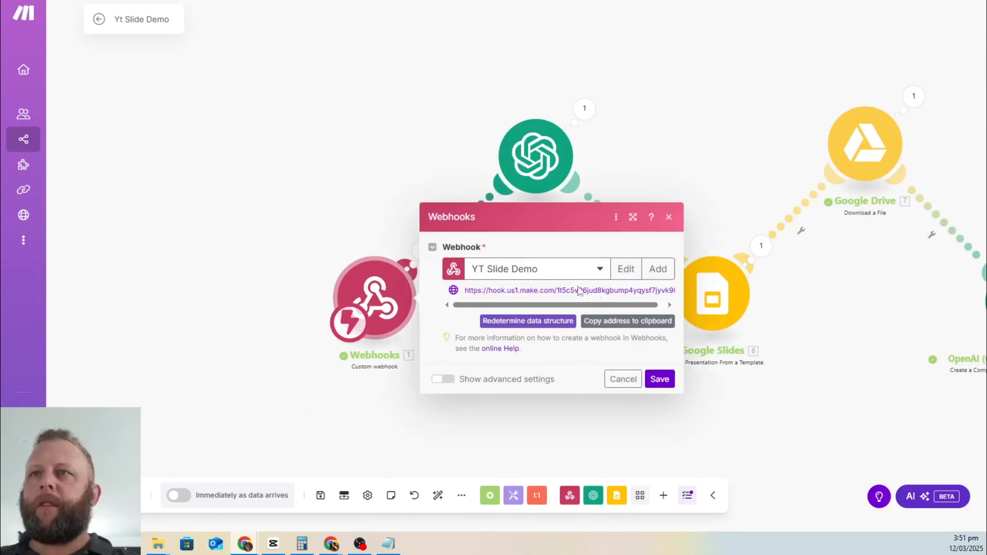
pyautogui.click(668, 217)
# Step: Inspect the webhook output's contact_id value, then pan back to the Outlook and GoHighLevel modules
pyautogui.click(423, 250)
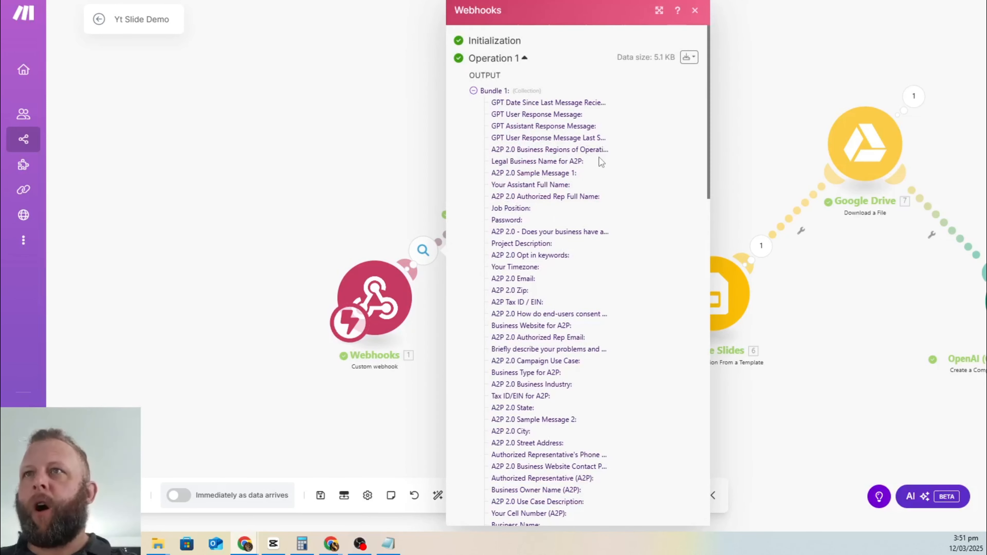
pyautogui.scroll(-20, 602, 162)
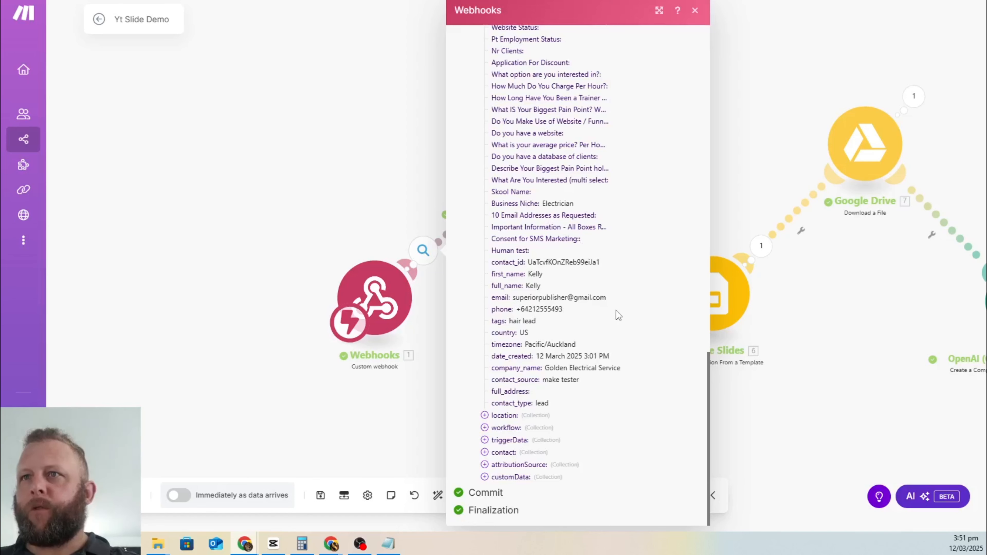
pyautogui.moveTo(492, 264); pyautogui.dragTo(595, 260)
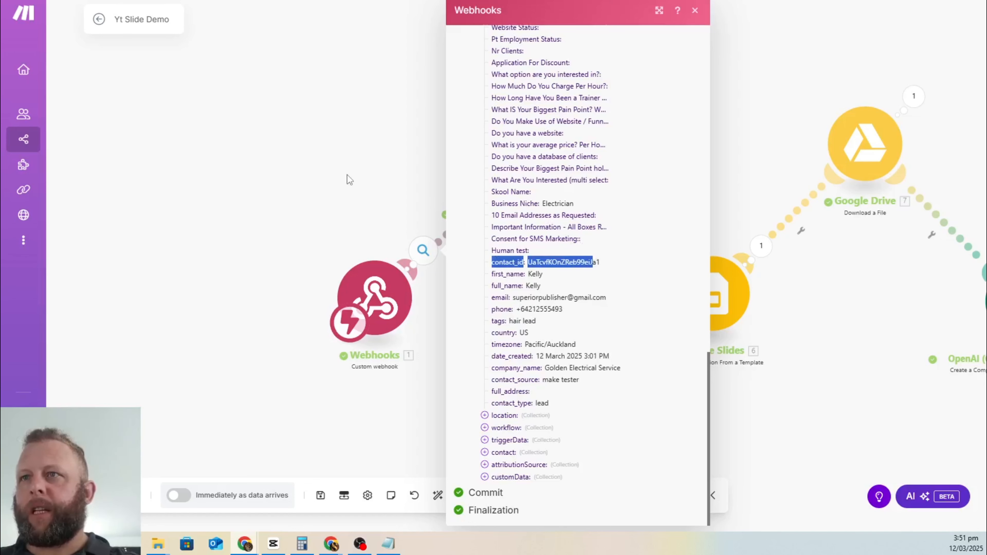
pyautogui.click(341, 206)
pyautogui.moveTo(535, 383); pyautogui.dragTo(119, 345)
pyautogui.moveTo(721, 215); pyautogui.dragTo(278, 364)
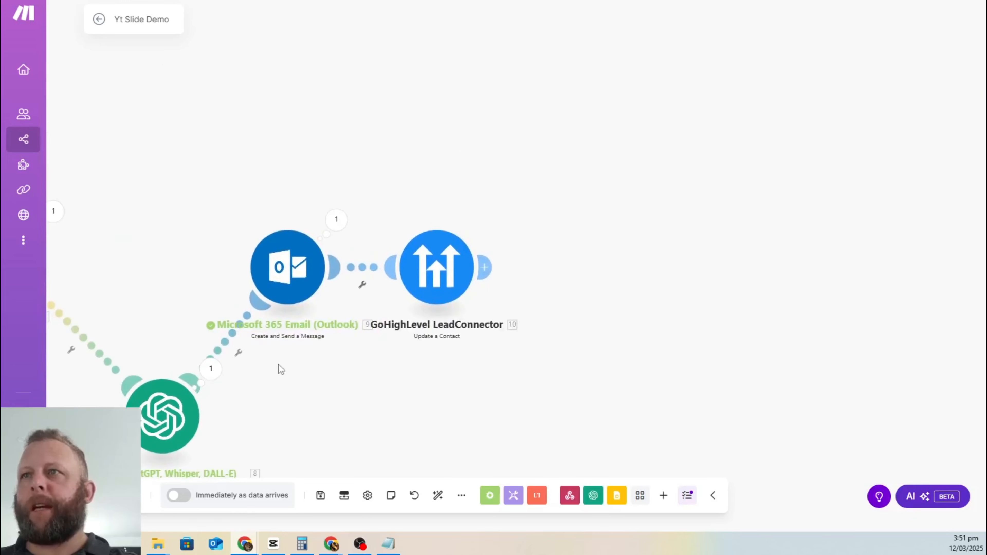
# Step: Connect Update a Contact to the last HighLevel location and map 1. contact_id into Contact ID
pyautogui.click(436, 267)
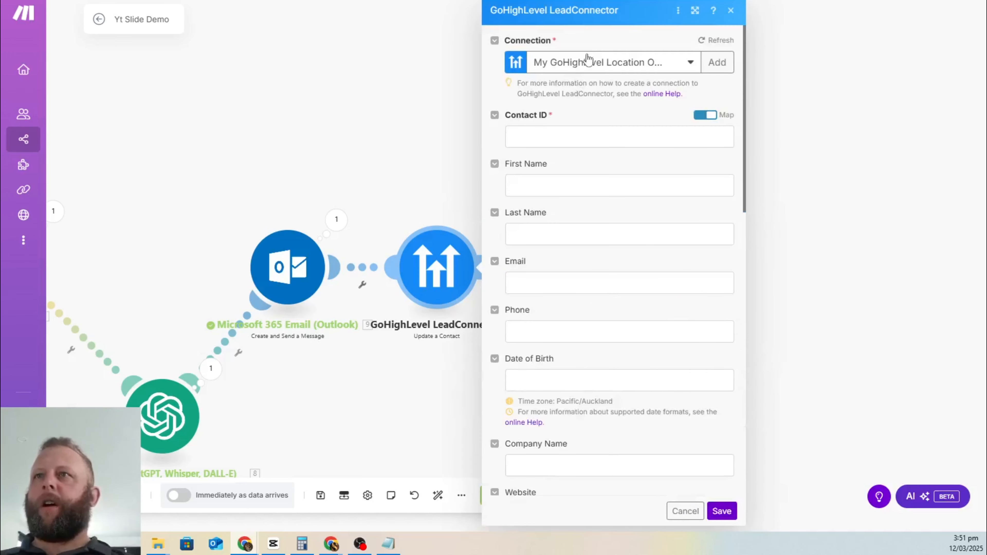
pyautogui.click(646, 68)
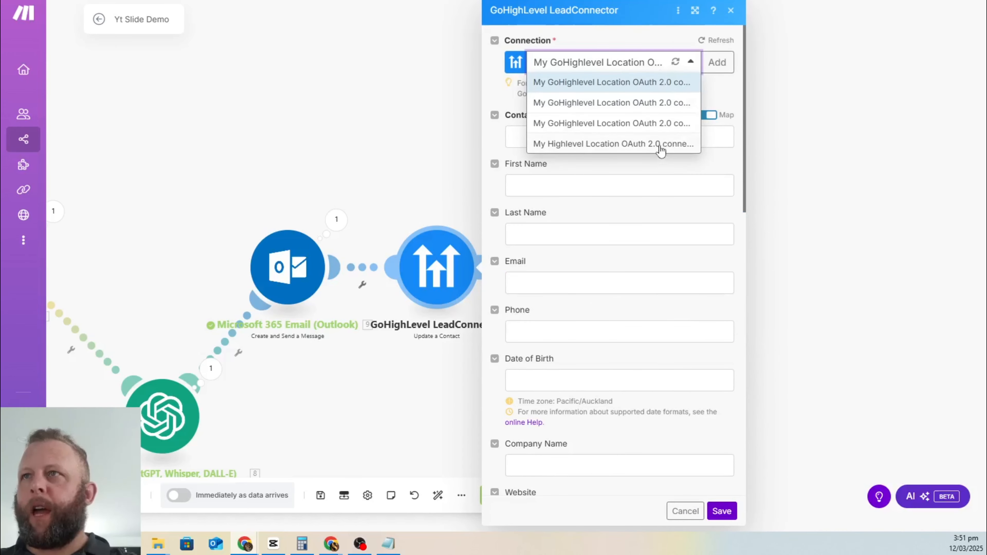
pyautogui.click(660, 144)
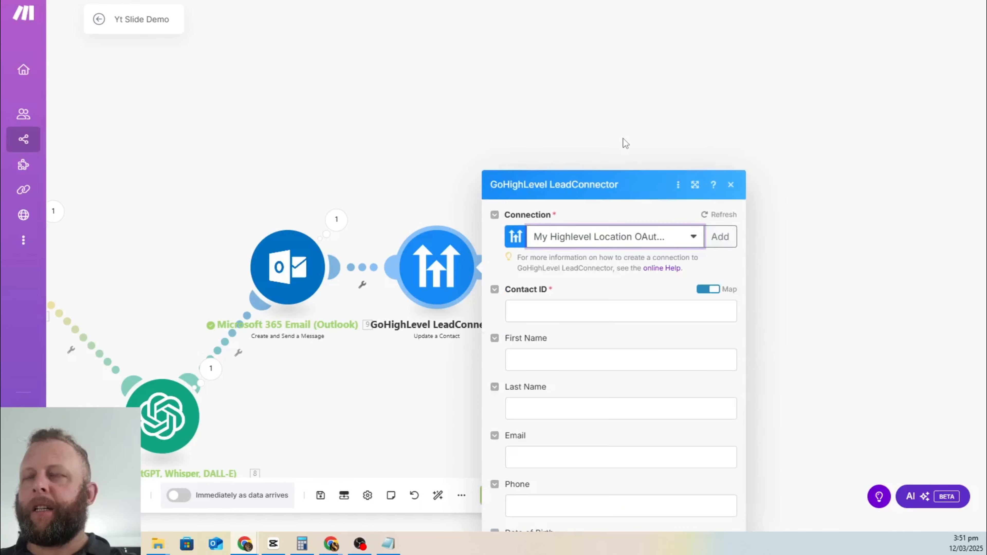
pyautogui.click(579, 130)
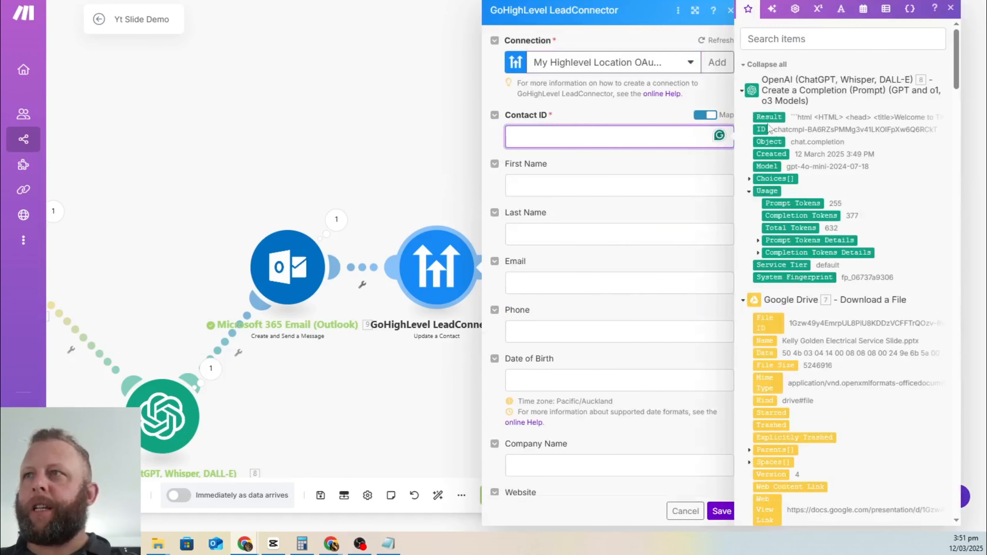
pyautogui.scroll(-15, 814, 248)
pyautogui.scroll(-20, 833, 386)
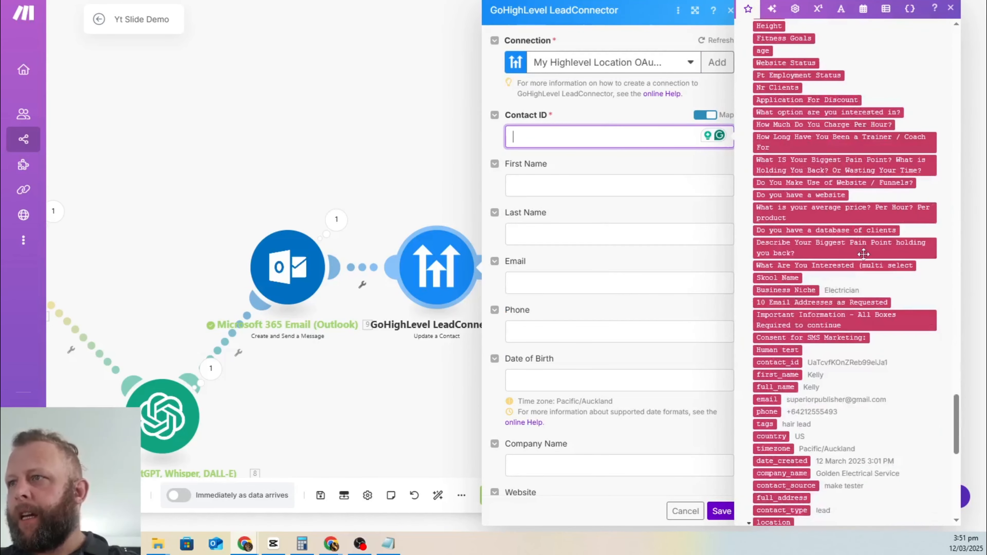
pyautogui.scroll(-3, 868, 262)
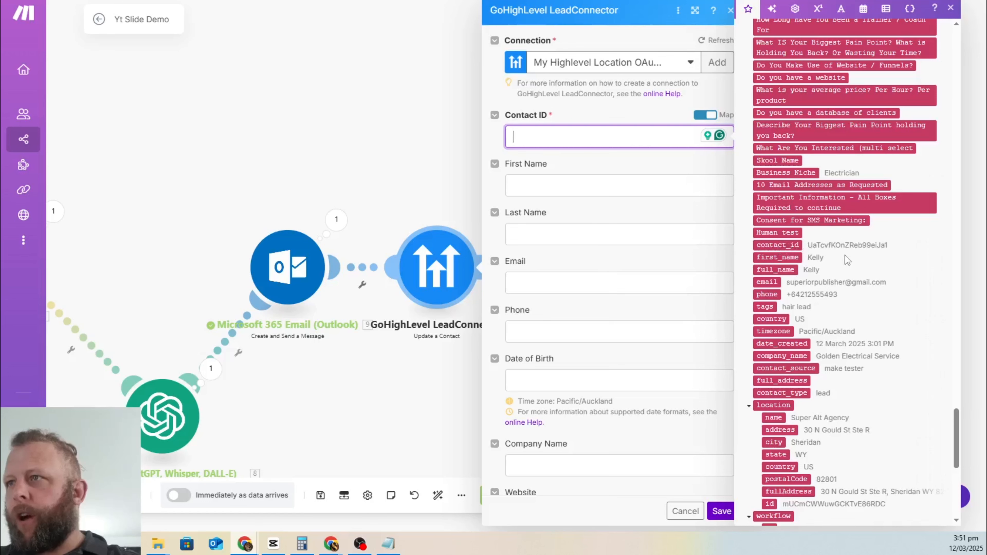
pyautogui.click(777, 245)
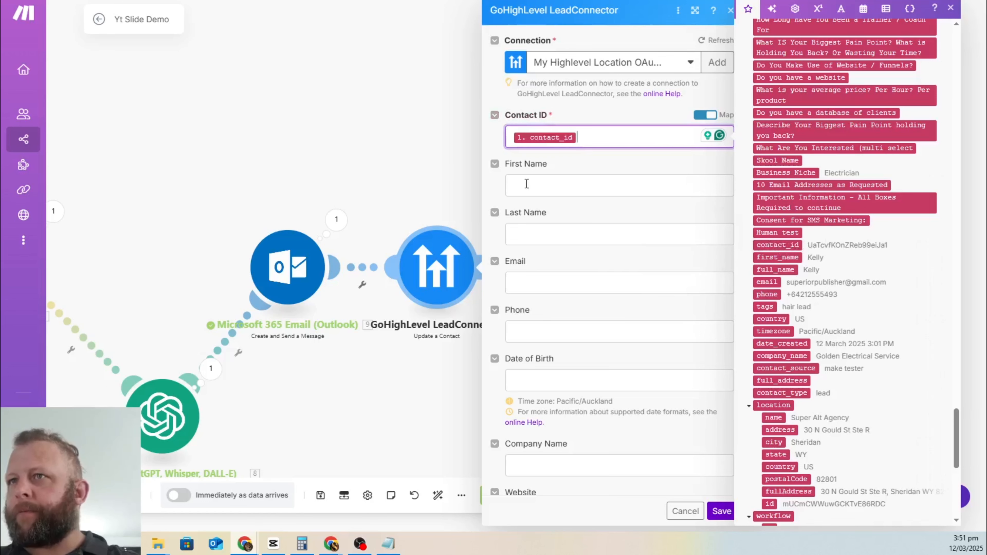
pyautogui.click(579, 166)
# Step: Tick the 'cold email' tag and save the GoHighLevel module
pyautogui.scroll(-10, 623, 253)
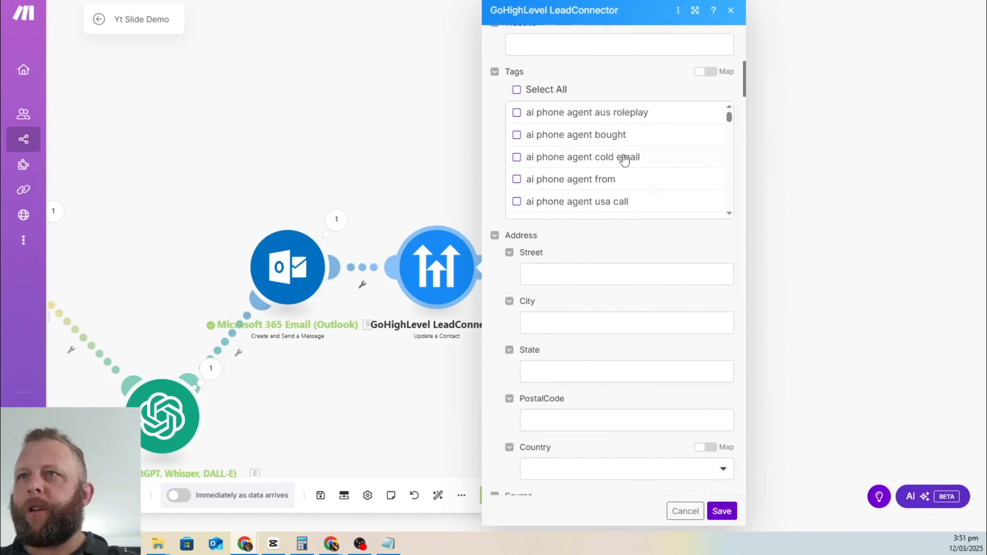
pyautogui.scroll(-3, 689, 158)
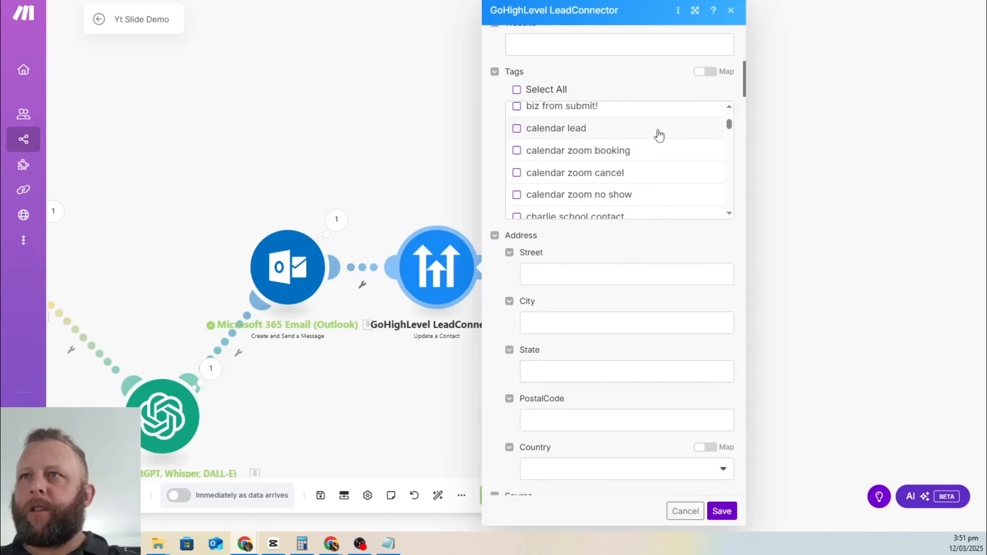
pyautogui.scroll(-3, 622, 147)
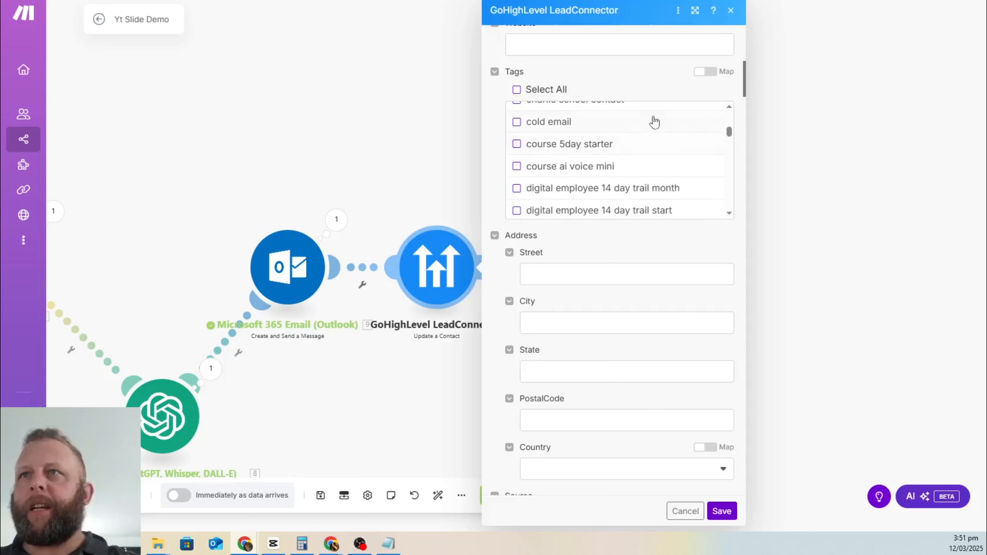
pyautogui.click(517, 122)
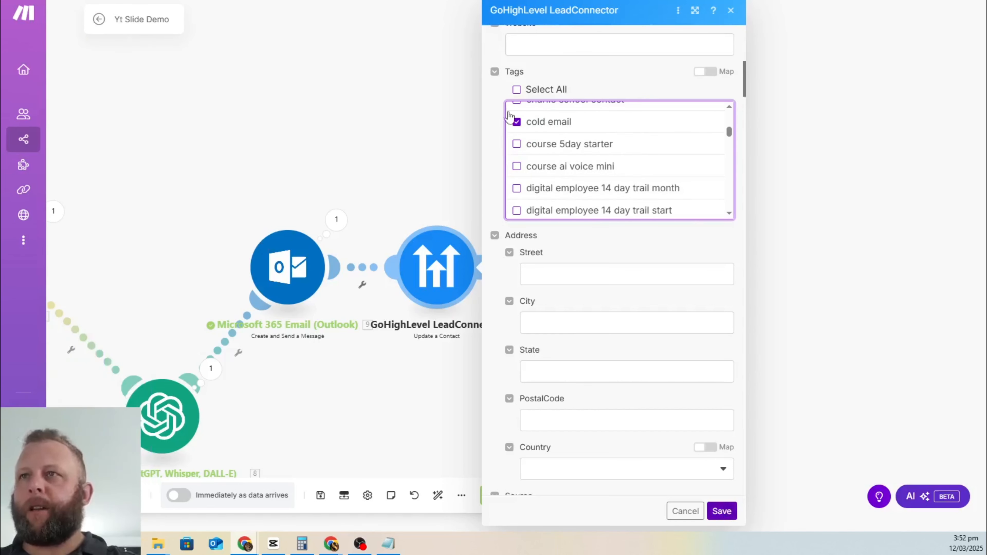
pyautogui.click(721, 511)
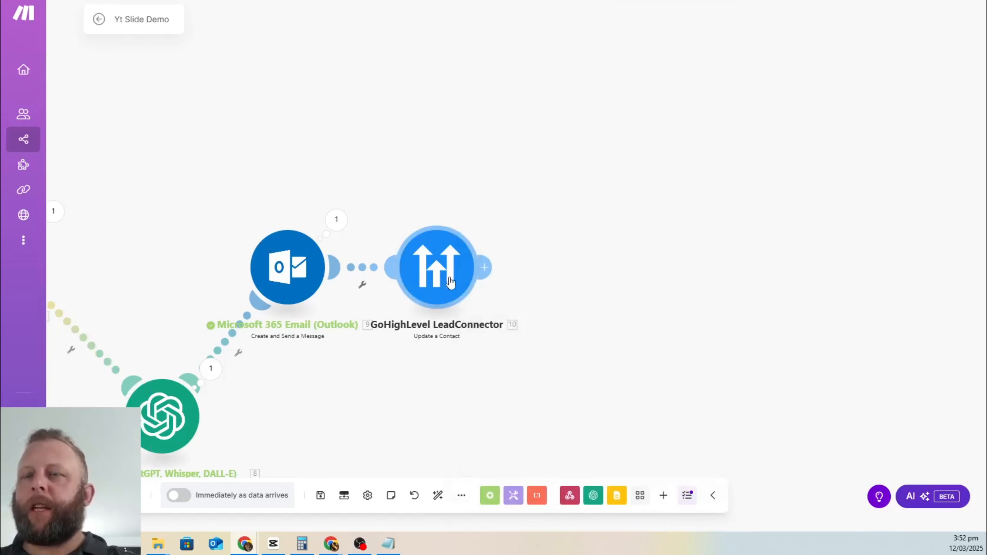
# Step: Add a Google Drive 'Get a Share Link' module after the GoHighLevel step
pyautogui.moveTo(450, 282); pyautogui.dragTo(491, 394)
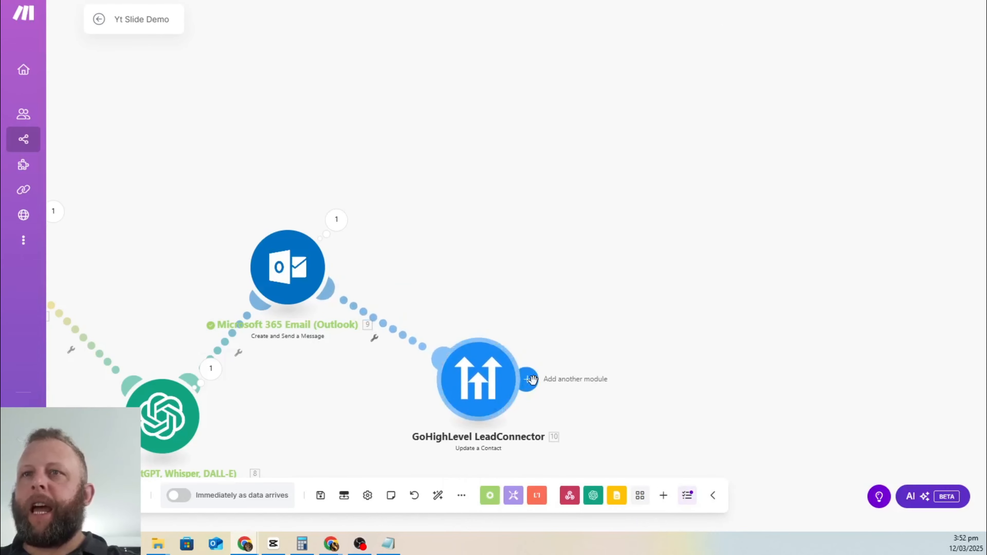
pyautogui.click(567, 380)
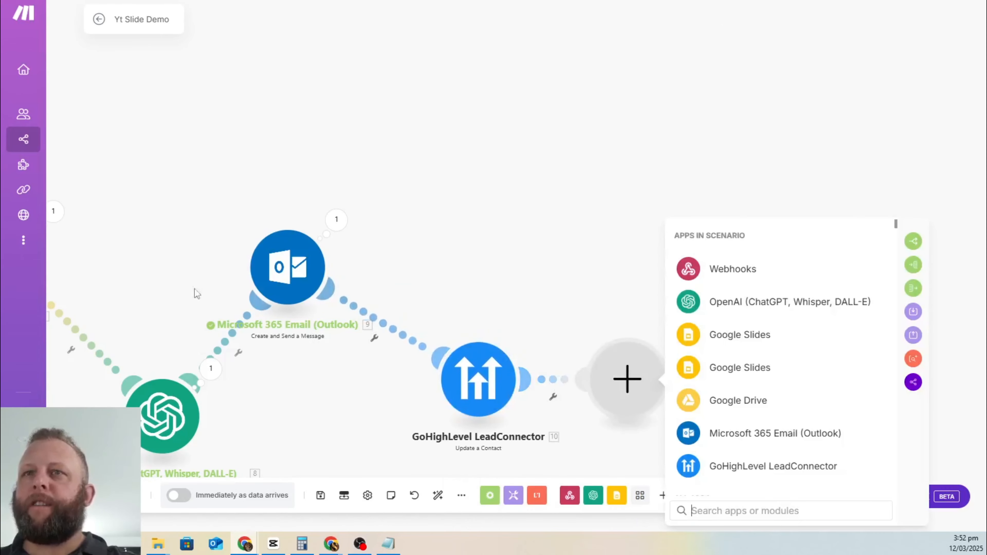
pyautogui.click(758, 405)
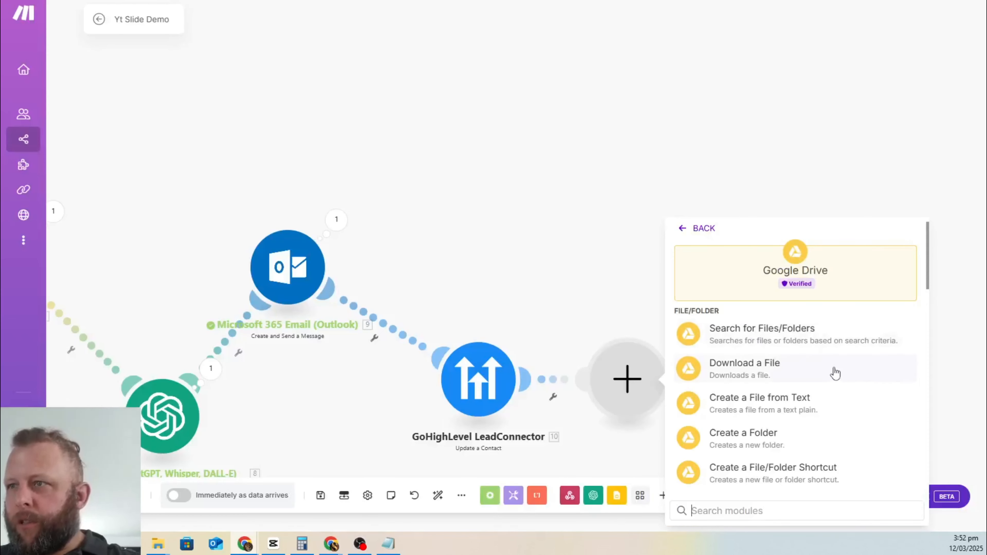
pyautogui.scroll(-1, 839, 373)
pyautogui.scroll(-1, 715, 386)
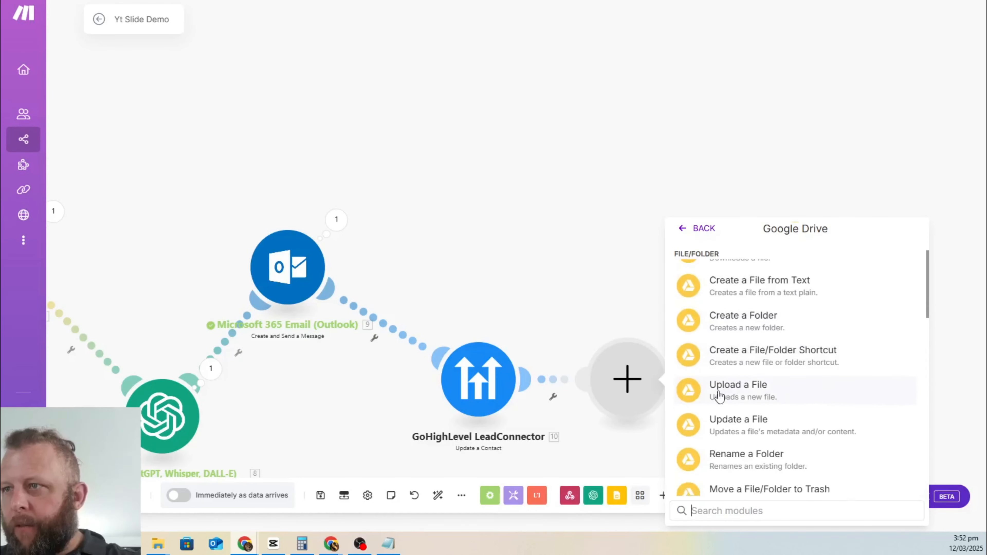
pyautogui.scroll(-5, 771, 366)
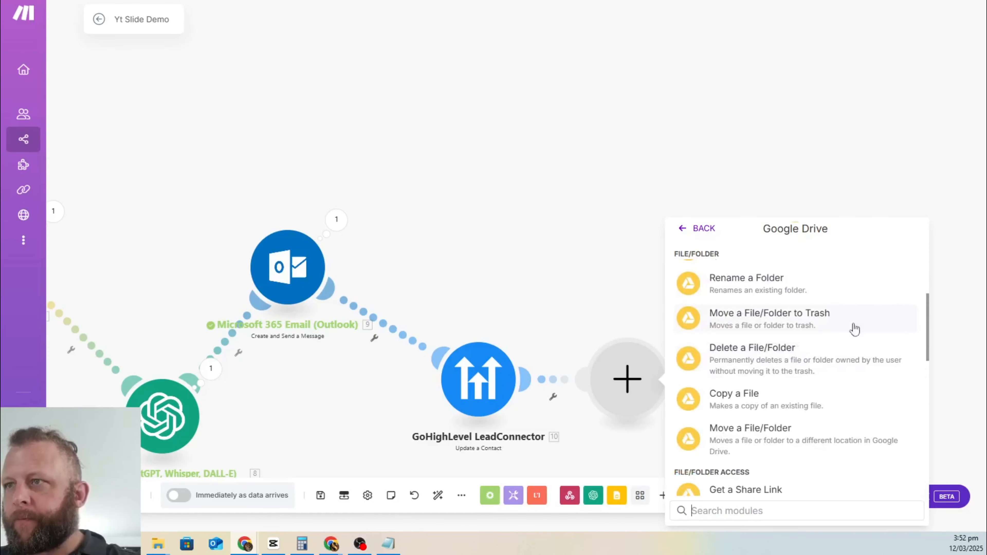
pyautogui.scroll(-2, 835, 349)
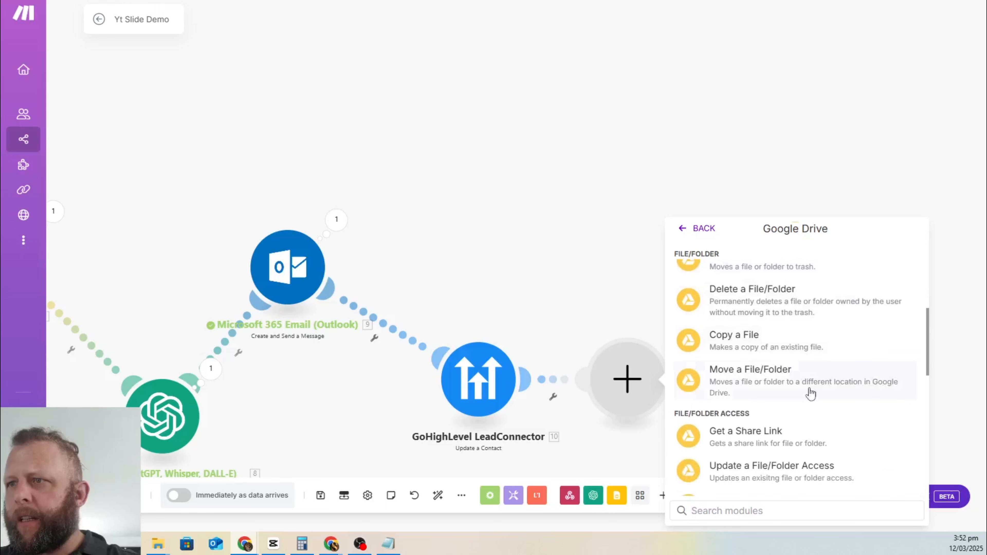
pyautogui.click(716, 434)
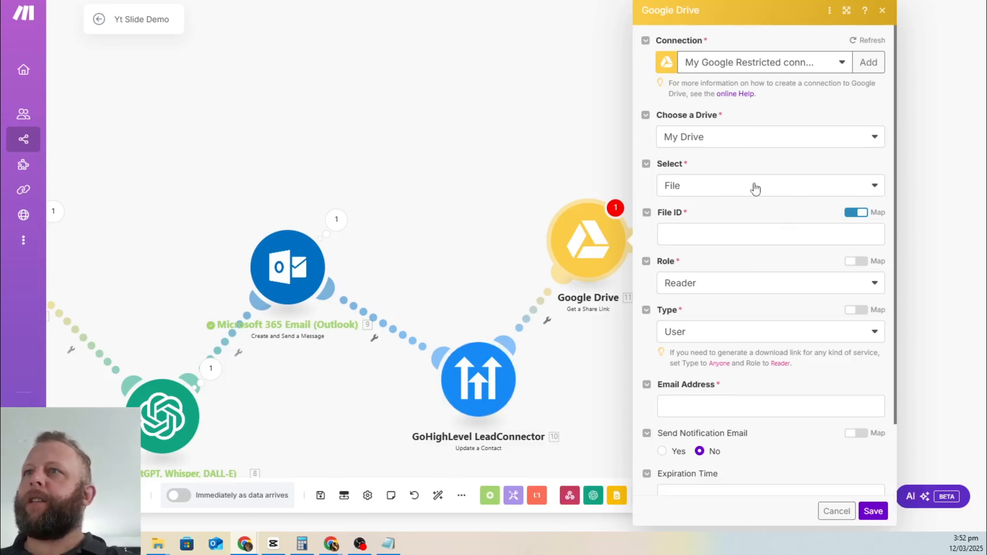
# Step: Map the downloaded file's File ID, keep Role as Reader, set Type to Anyone, and save
pyautogui.click(741, 233)
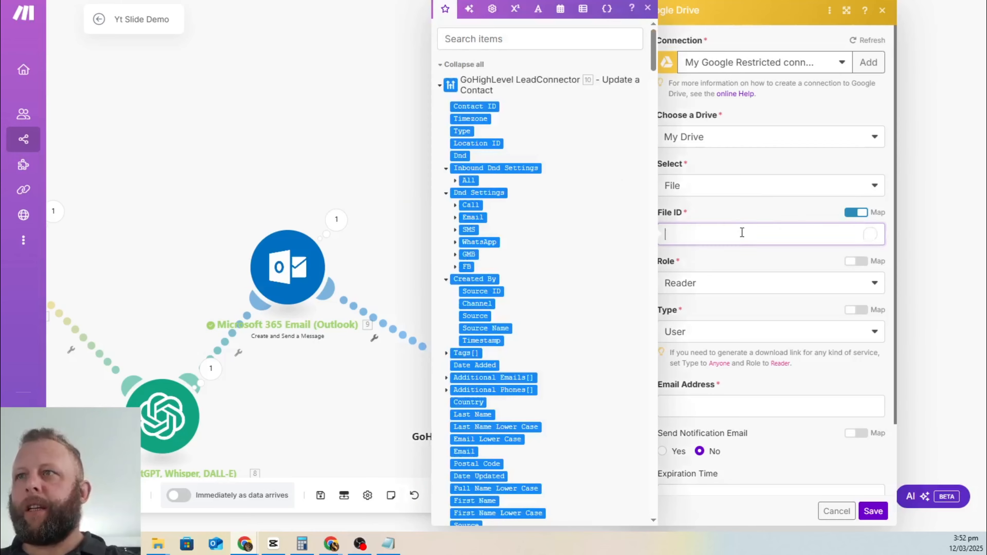
pyautogui.scroll(-10, 544, 194)
pyautogui.scroll(-10, 532, 212)
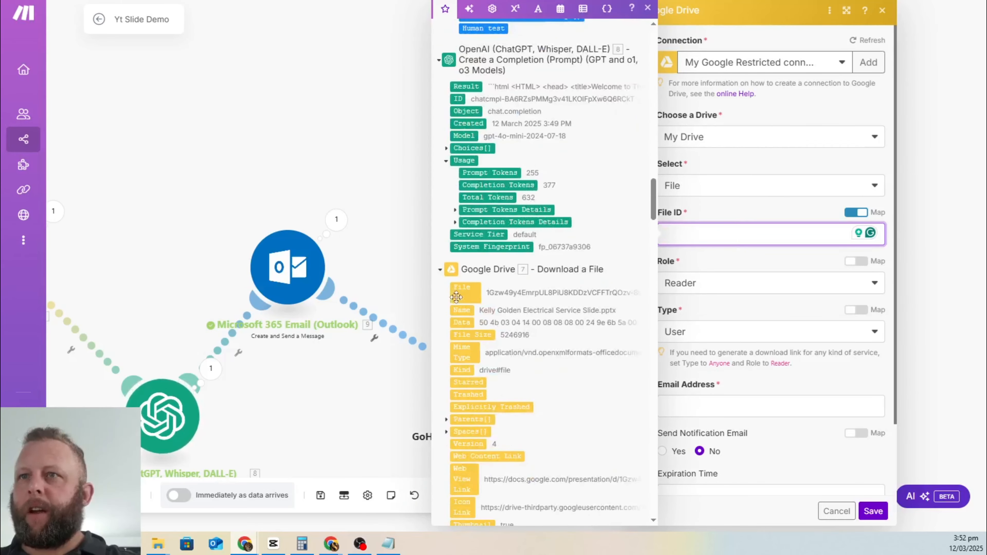
pyautogui.click(466, 292)
pyautogui.click(779, 261)
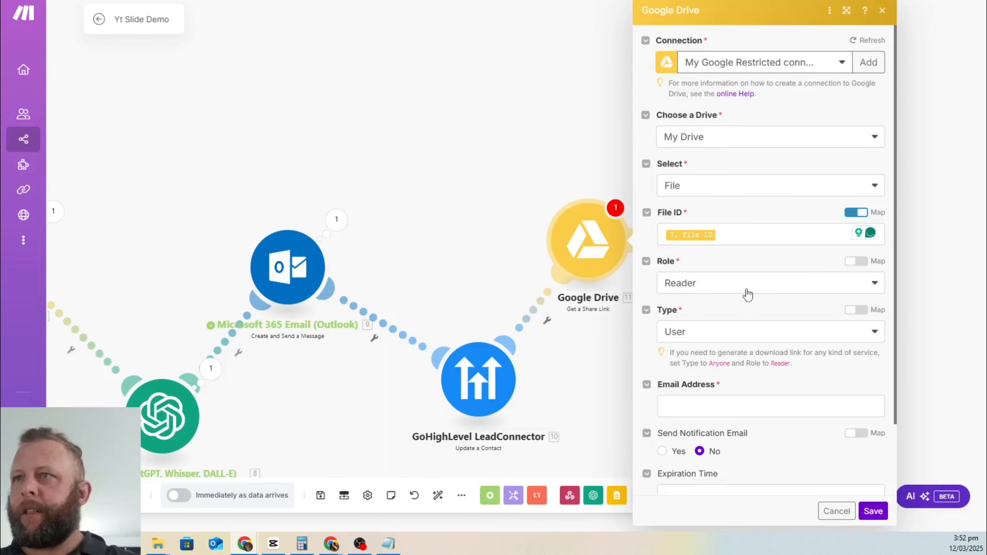
pyautogui.click(744, 285)
pyautogui.click(760, 265)
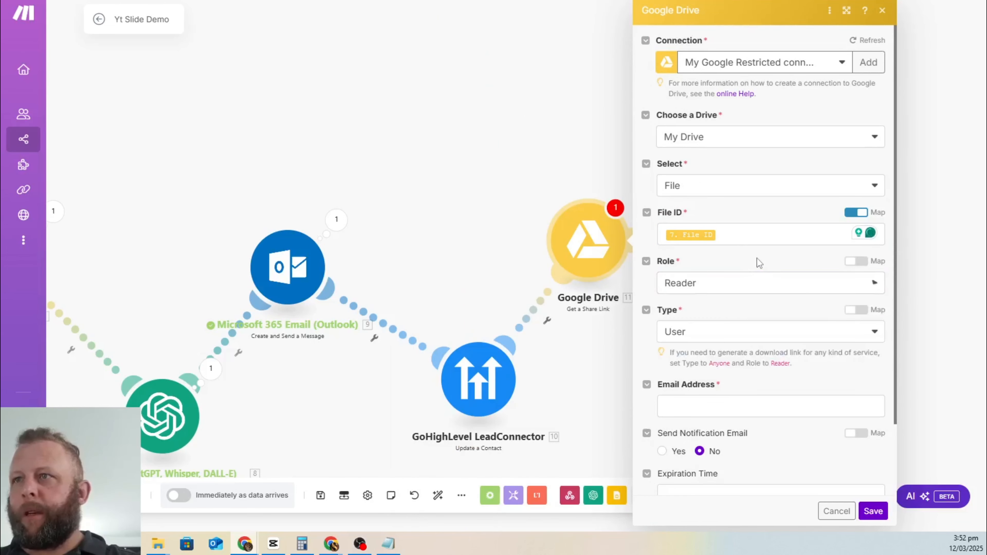
pyautogui.click(779, 332)
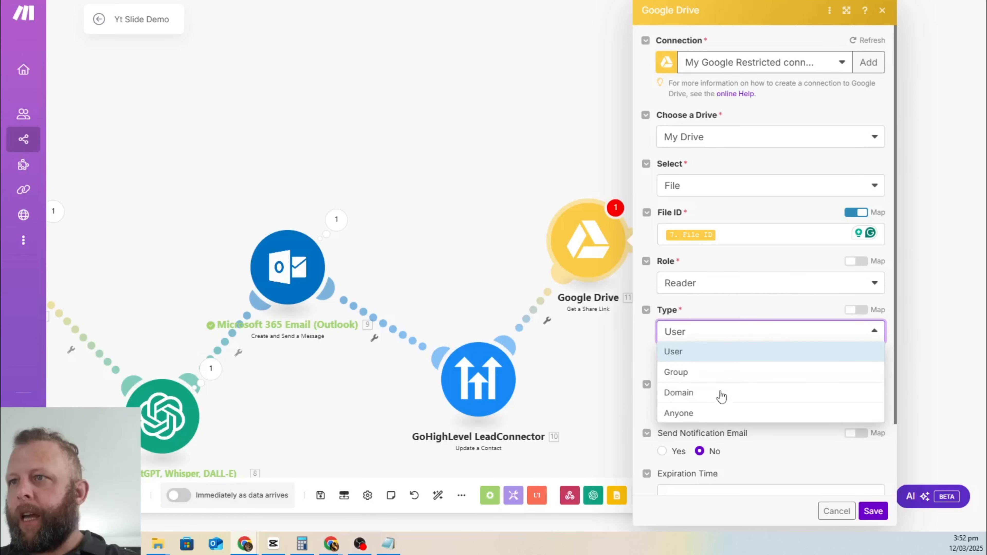
pyautogui.click(709, 413)
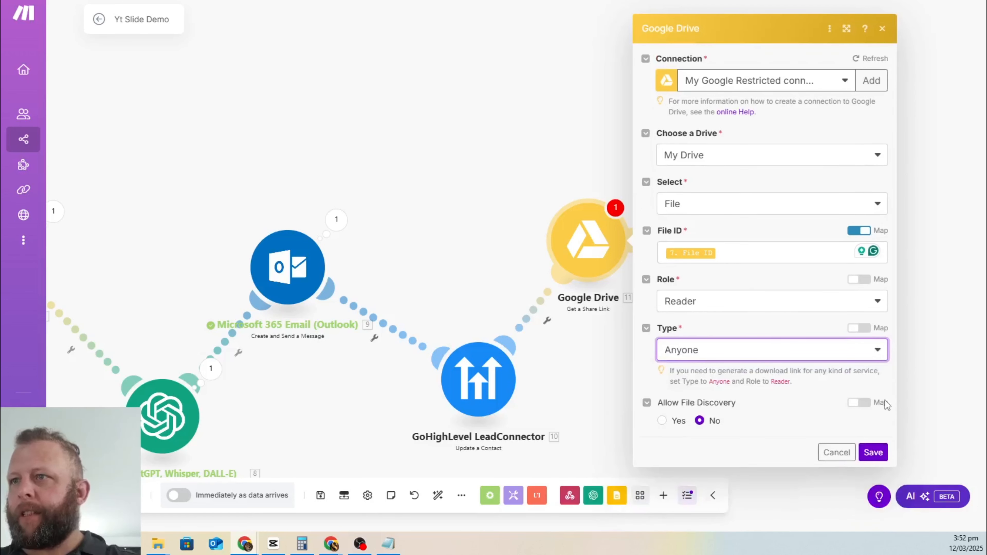
pyautogui.click(872, 452)
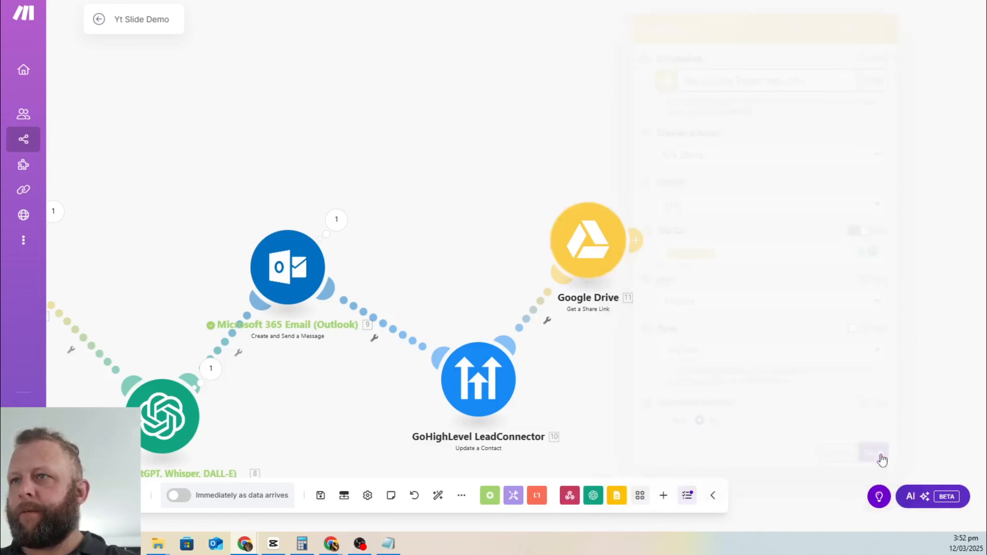
pyautogui.click(637, 240)
# Step: Add a GoHighLevel LeadConnector 'Add a Note to the Contact' module with the existing connection
pyautogui.click(819, 336)
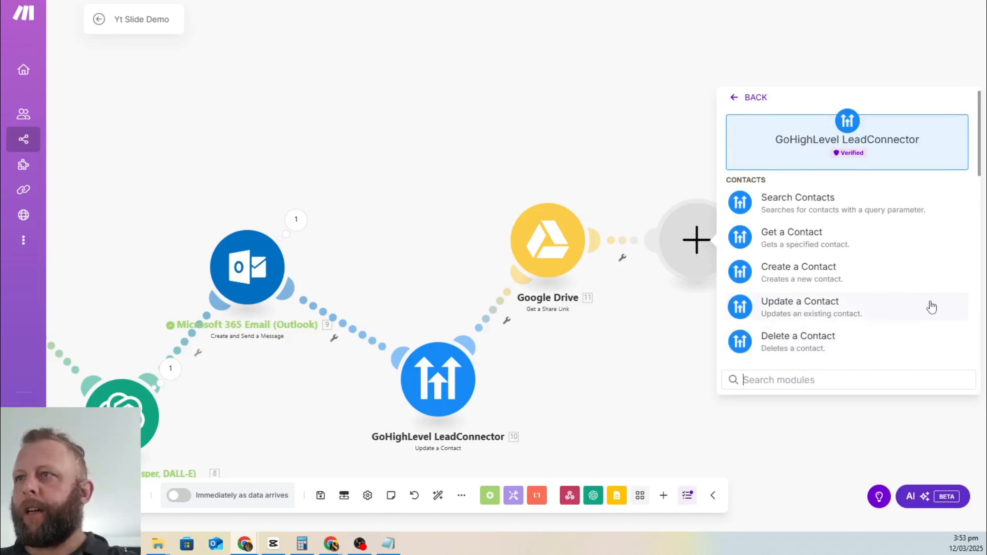
pyautogui.scroll(-10, 867, 215)
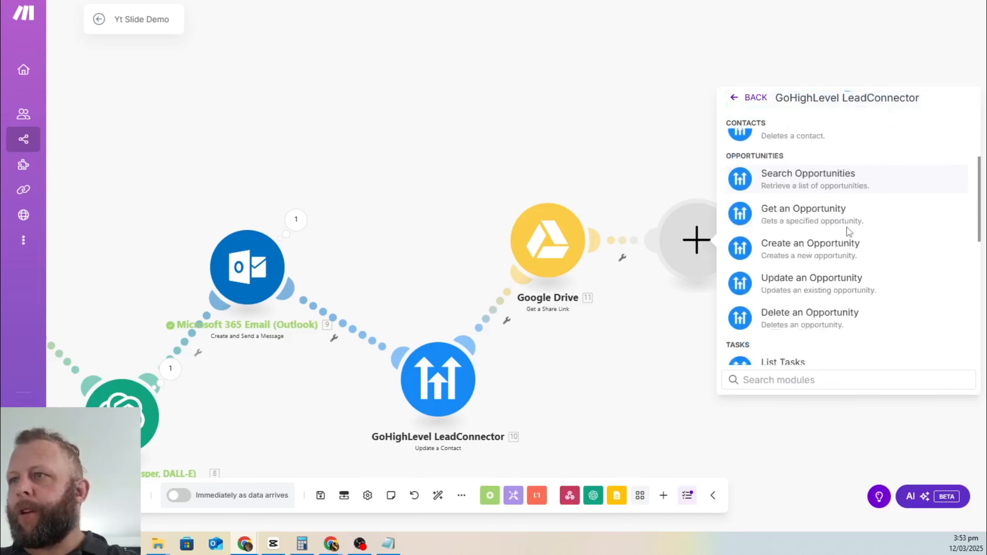
pyautogui.write('note')
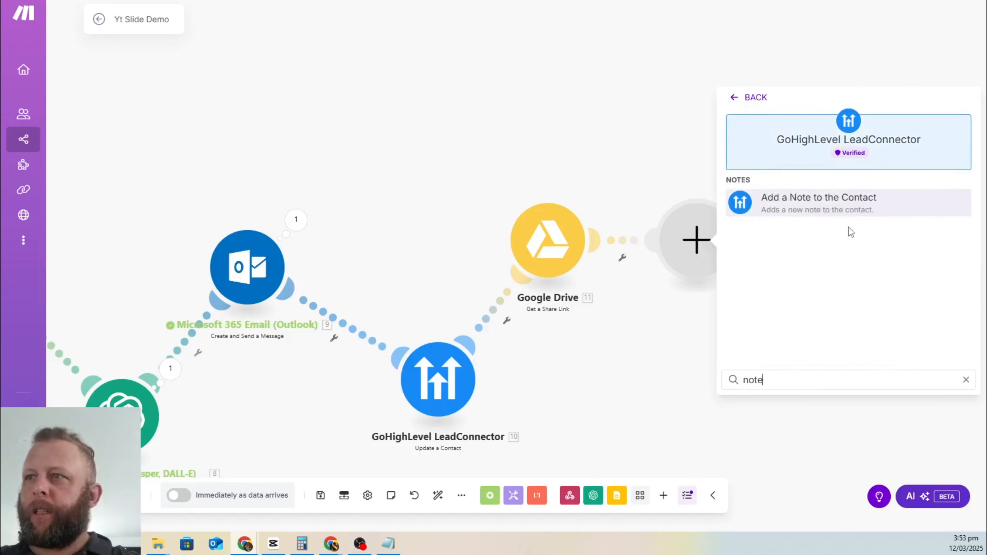
pyautogui.click(818, 202)
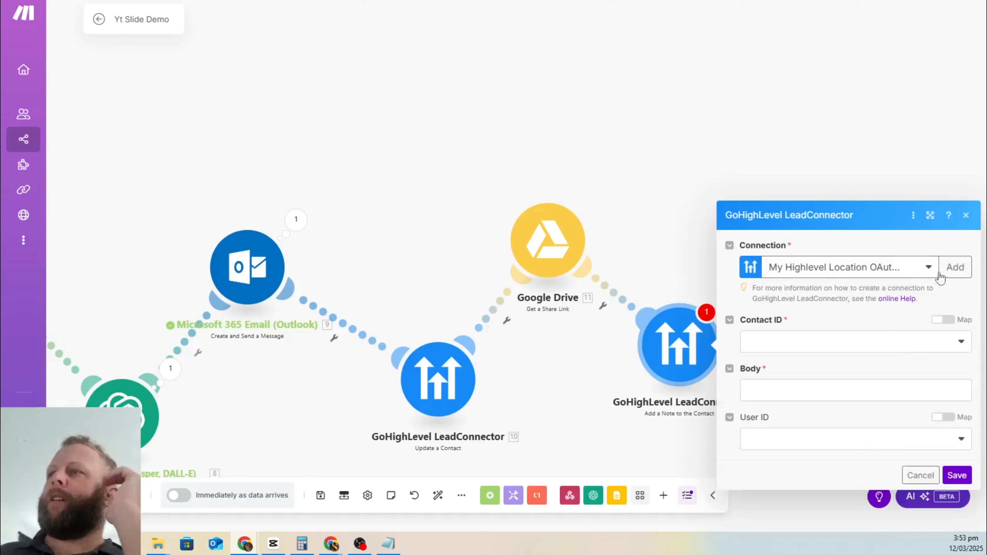
pyautogui.click(921, 266)
pyautogui.click(874, 352)
# Step: Map the webhook trigger's contact_id into the note's Contact ID field
pyautogui.click(825, 344)
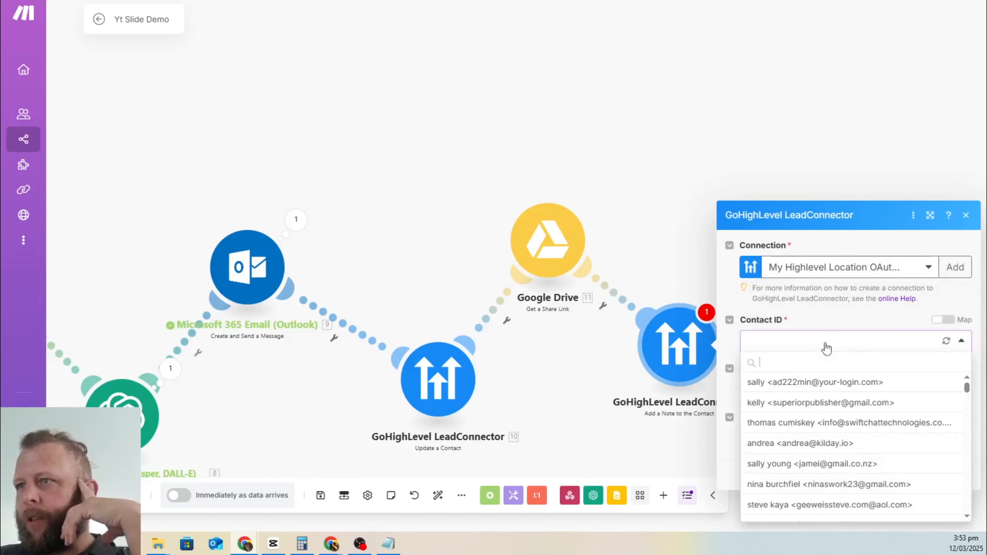
pyautogui.click(831, 319)
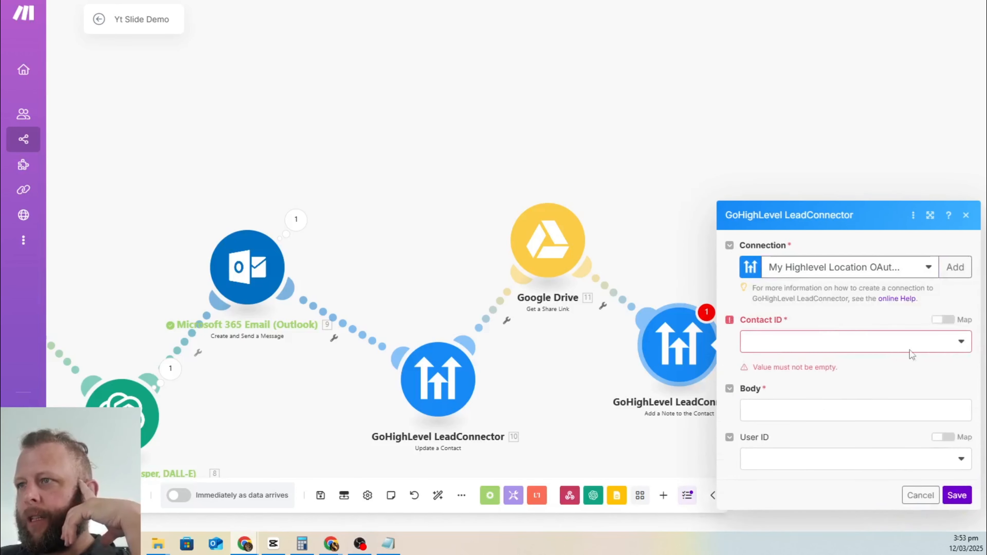
pyautogui.click(943, 319)
pyautogui.click(920, 339)
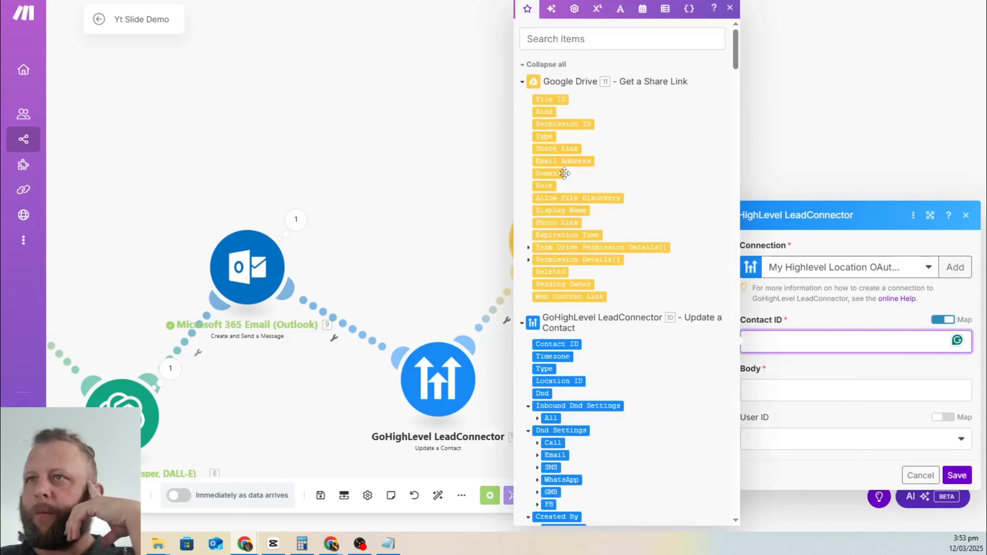
pyautogui.scroll(-20, 564, 173)
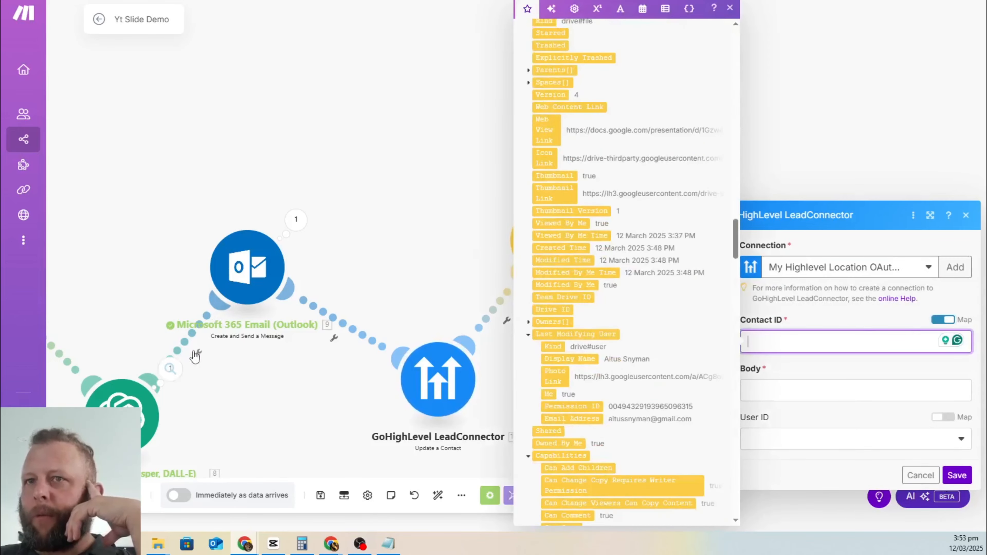
pyautogui.scroll(-15, 606, 336)
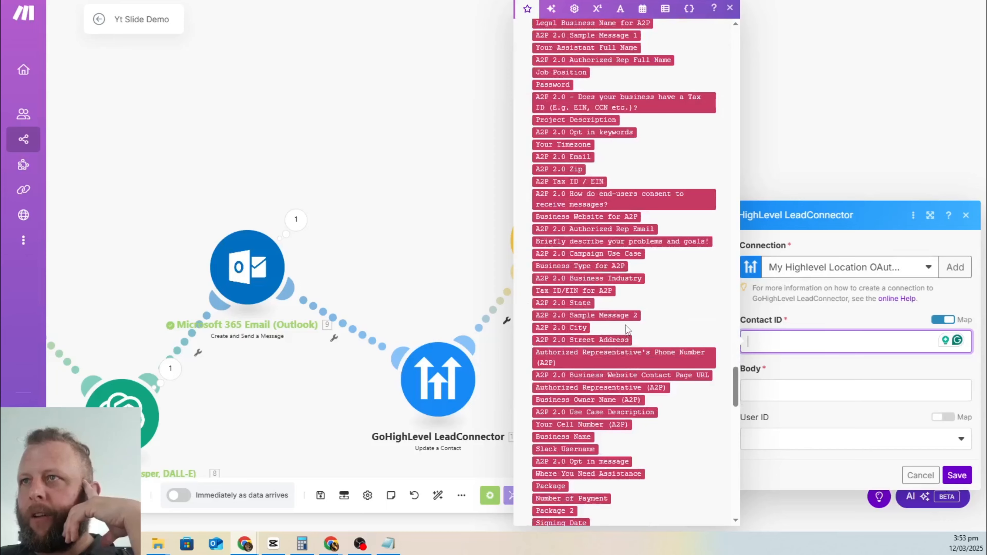
pyautogui.scroll(-10, 625, 329)
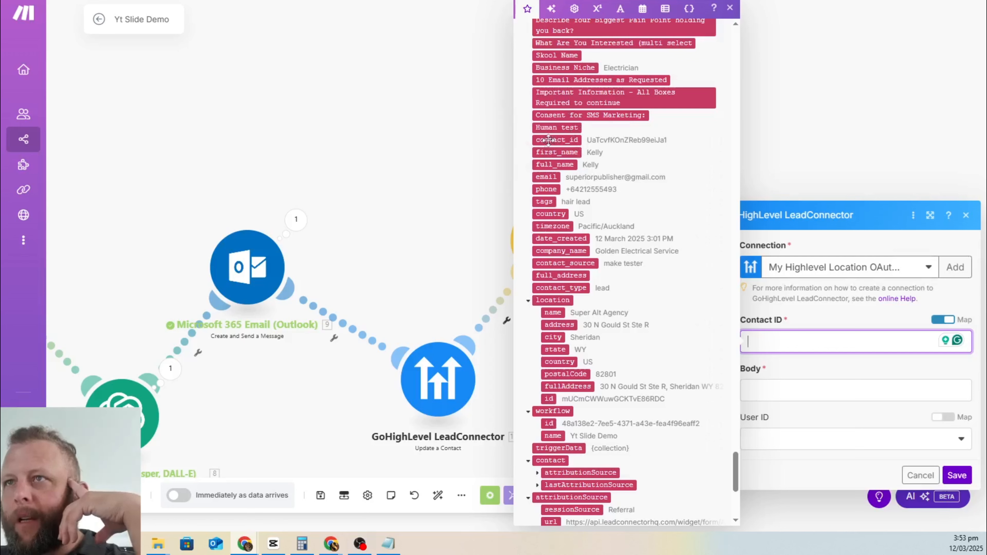
pyautogui.moveTo(552, 137); pyautogui.dragTo(777, 342)
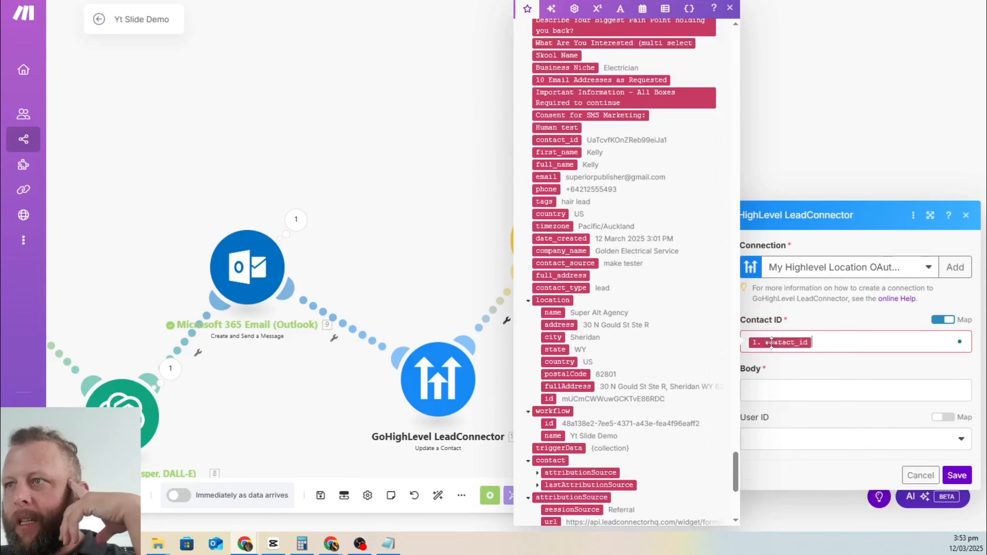
pyautogui.scroll(-5, 580, 284)
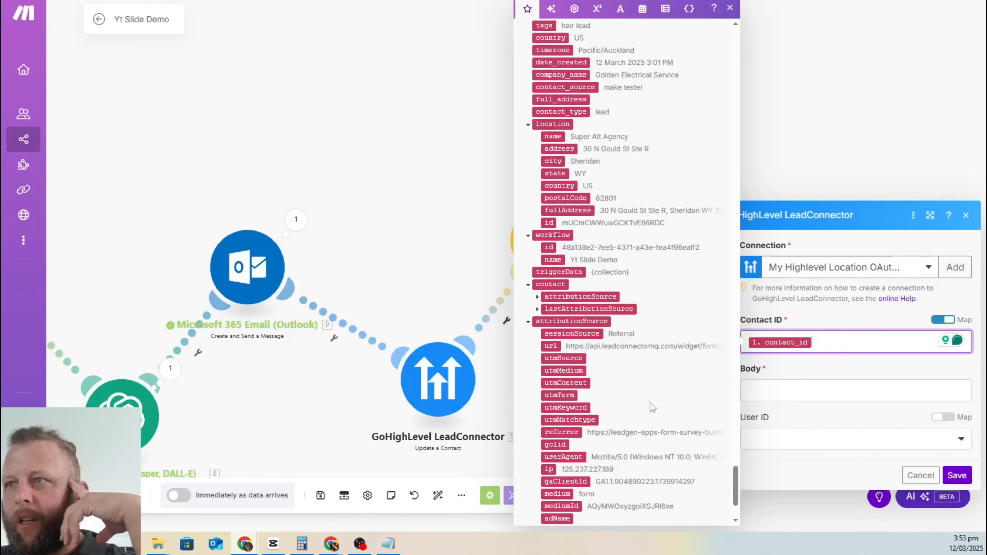
# Step: Set the note Body to the Drive Share Link and save the note module
pyautogui.click(800, 395)
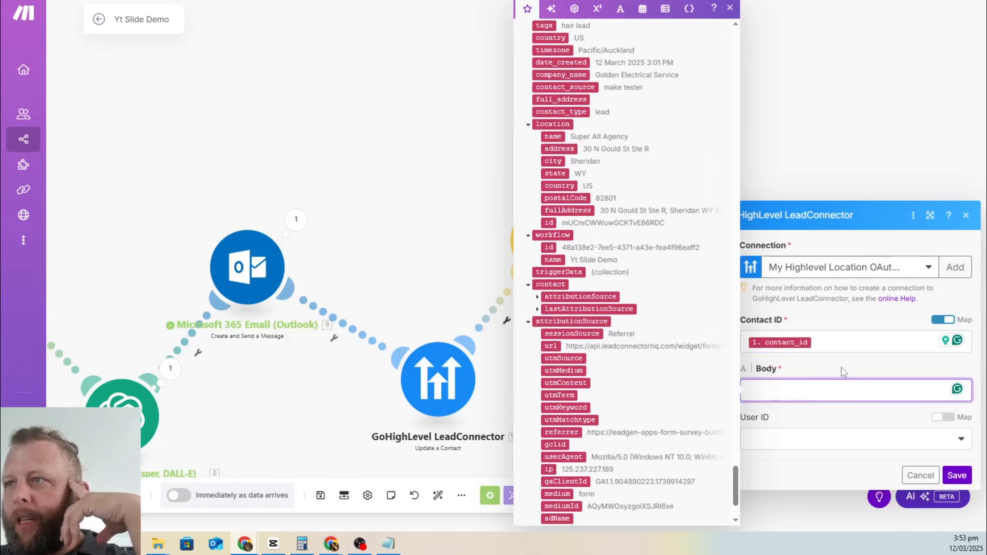
pyautogui.scroll(14, 675, 311)
pyautogui.moveTo(736, 422); pyautogui.dragTo(747, 8)
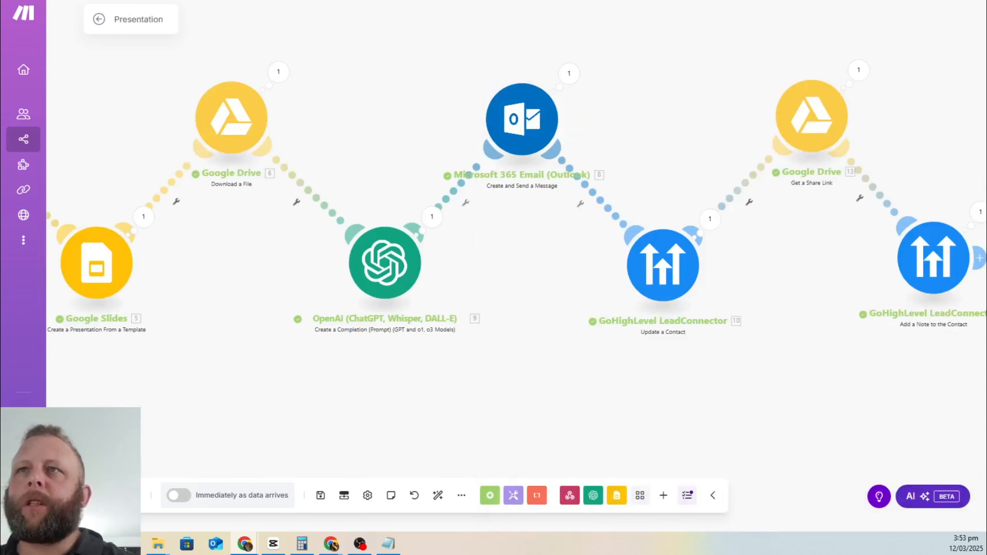
pyautogui.moveTo(851, 347); pyautogui.dragTo(850, 343)
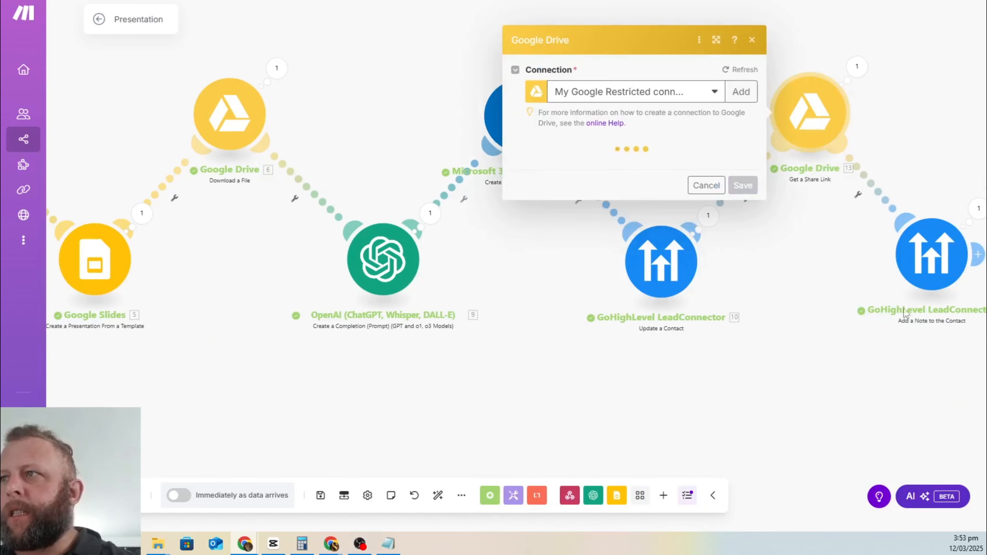
pyautogui.click(925, 264)
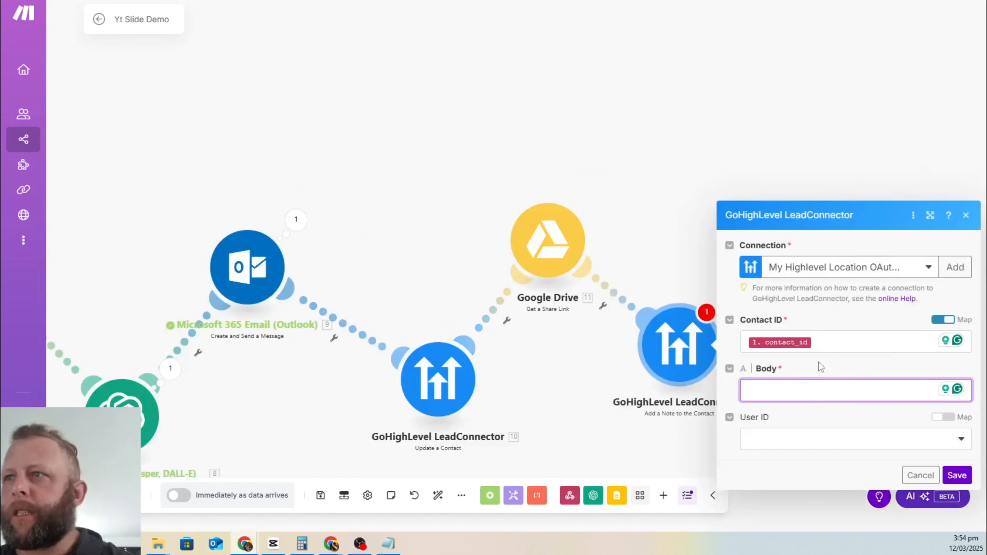
pyautogui.click(795, 390)
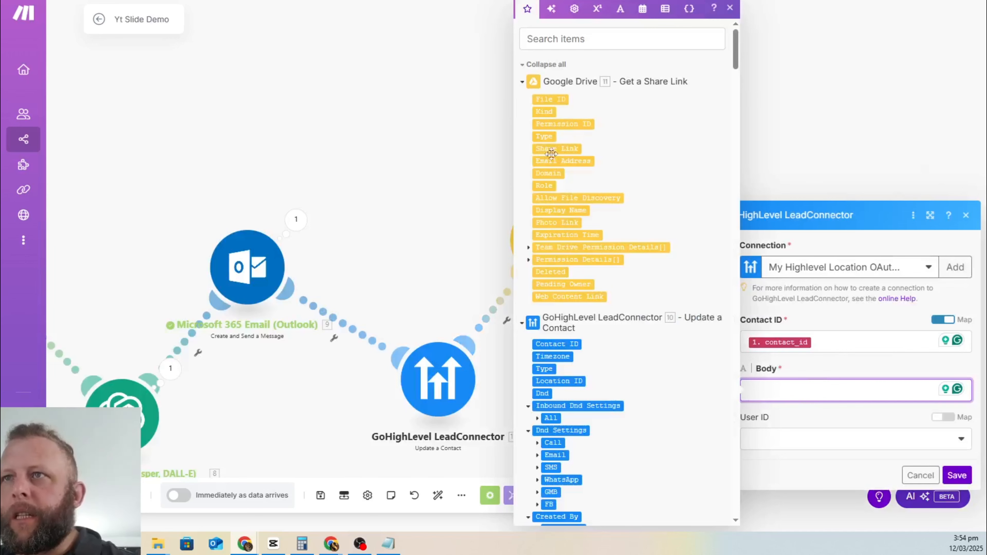
pyautogui.moveTo(555, 148); pyautogui.dragTo(771, 392)
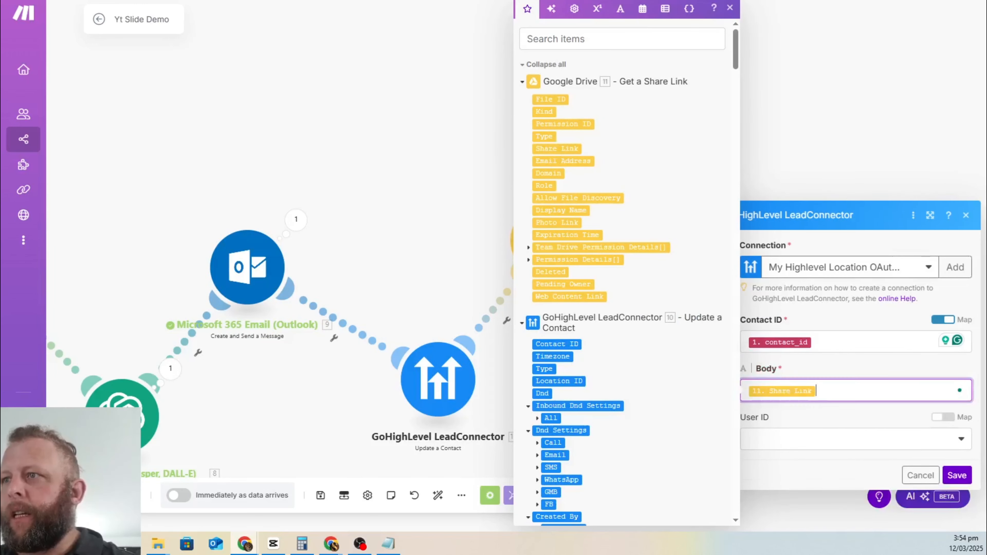
pyautogui.click(956, 495)
pyautogui.moveTo(297, 458); pyautogui.dragTo(494, 264)
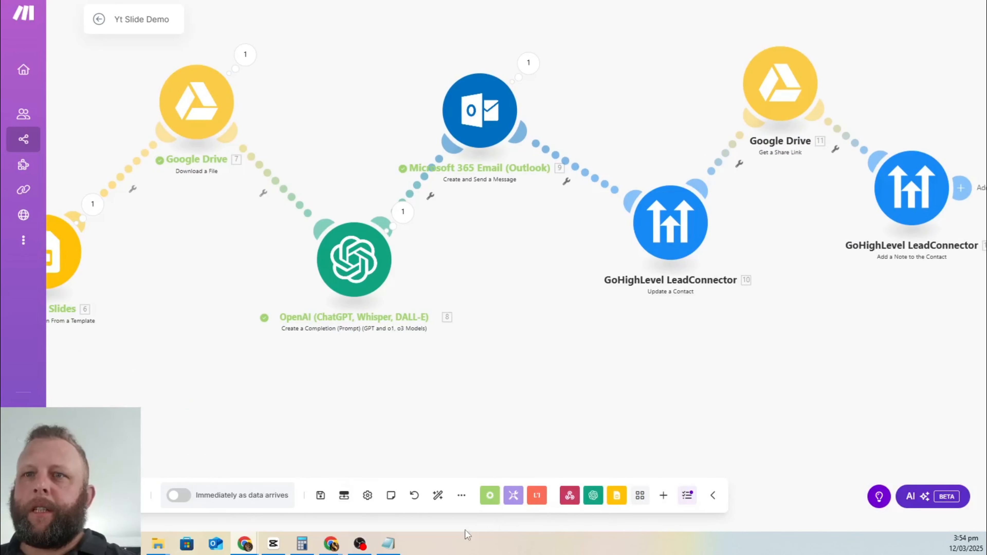
# Step: Save the Yt Slide Demo scenario and go back to GoHighLevel's workflow list
pyautogui.click(322, 503)
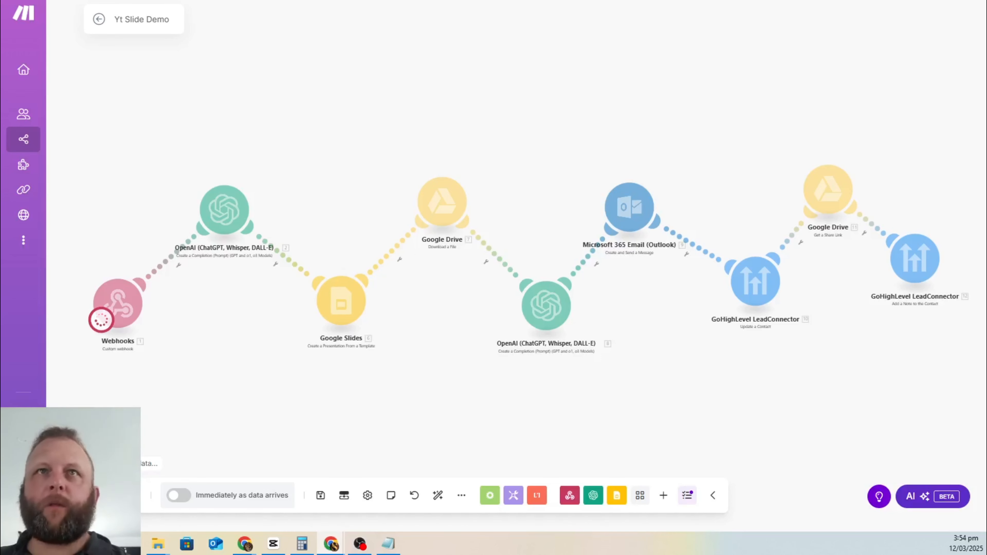
pyautogui.hotkey('alt', 'Tab')
pyautogui.click(42, 7)
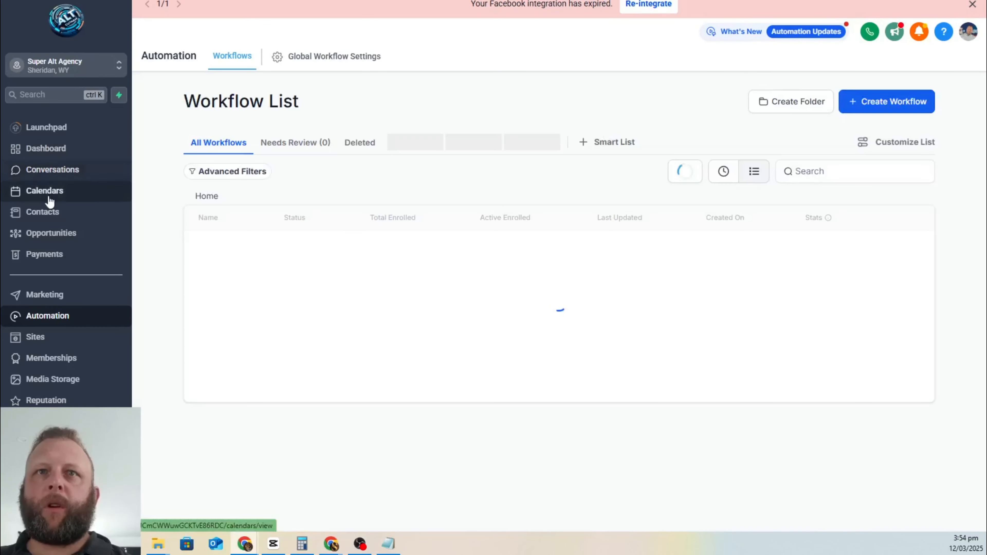
# Step: Find the test lead by e-mail in Contacts and delete it, confirming with DELETE
pyautogui.click(49, 192)
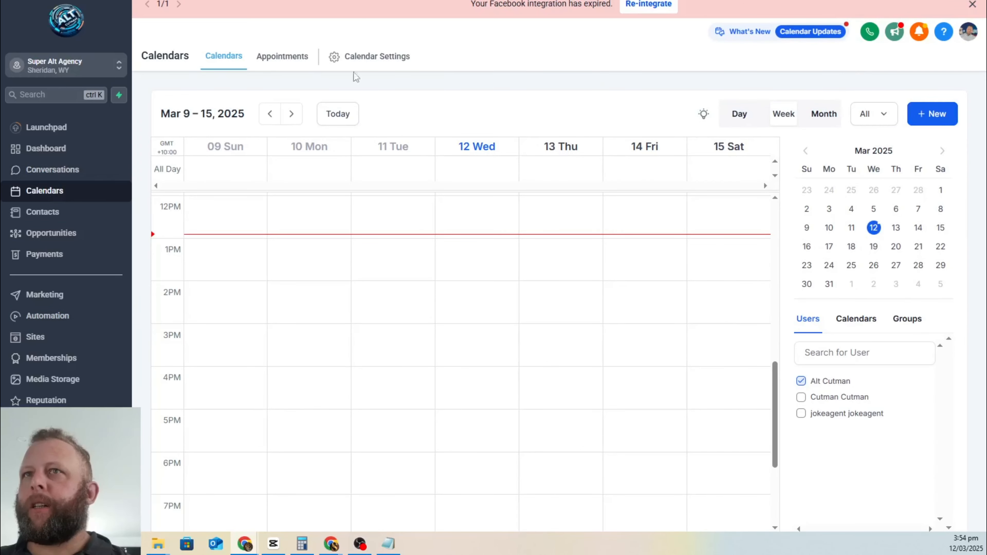
pyautogui.click(49, 222)
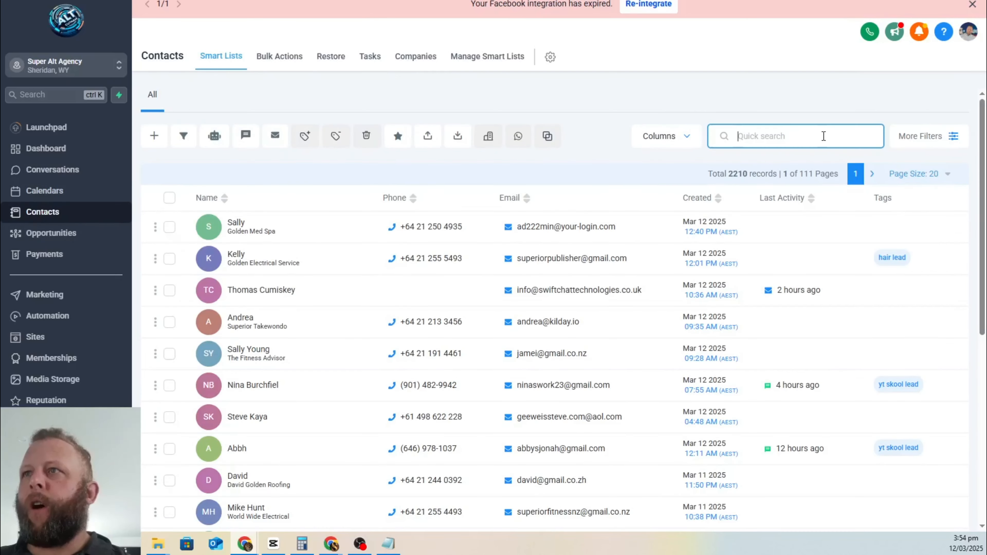
pyautogui.hotkey('ctrl', 'v')
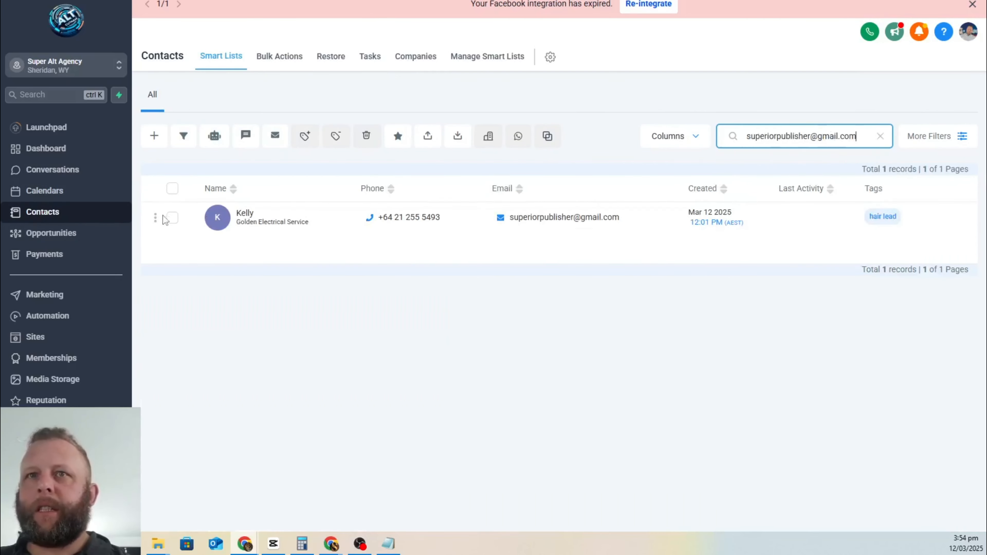
pyautogui.click(172, 218)
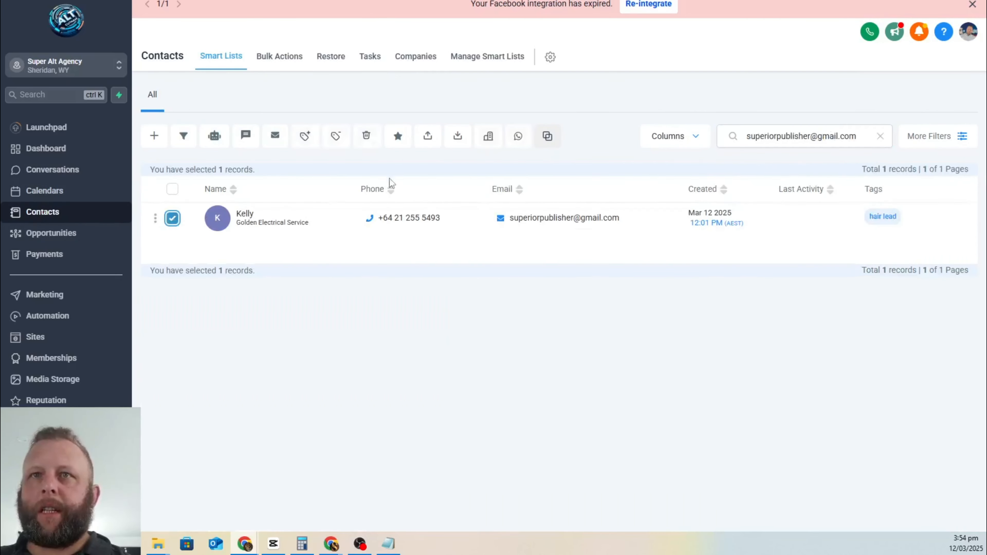
pyautogui.click(369, 141)
pyautogui.click(490, 321)
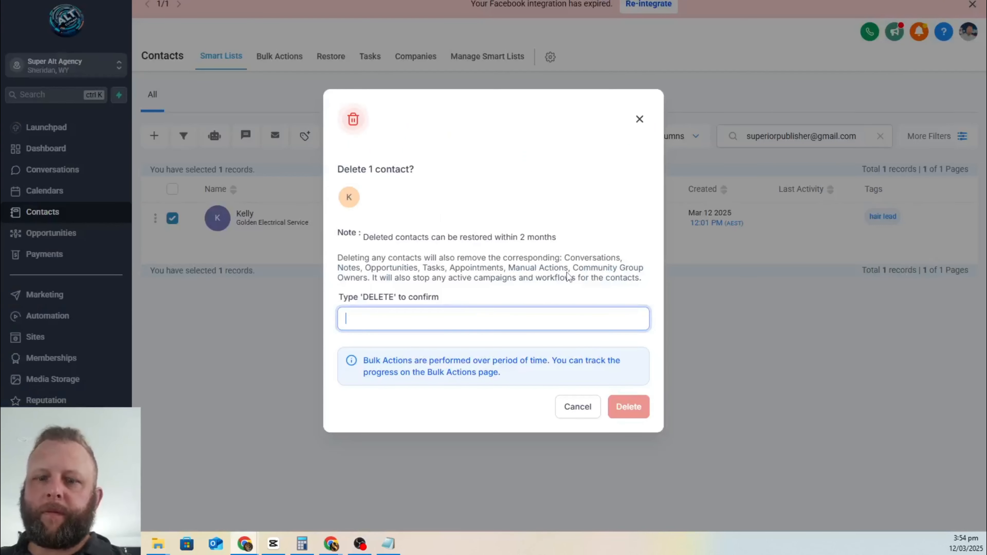
pyautogui.write('DELETE')
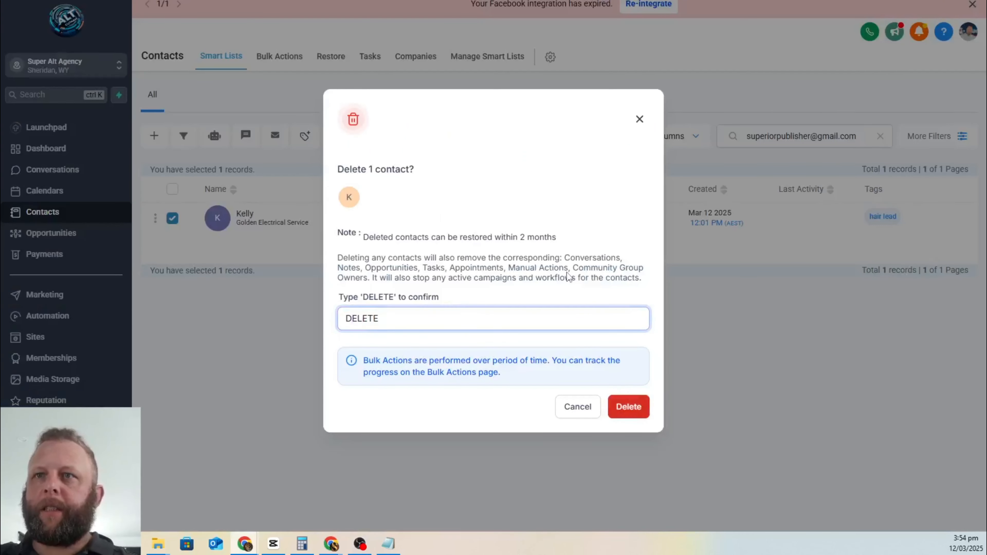
pyautogui.click(626, 408)
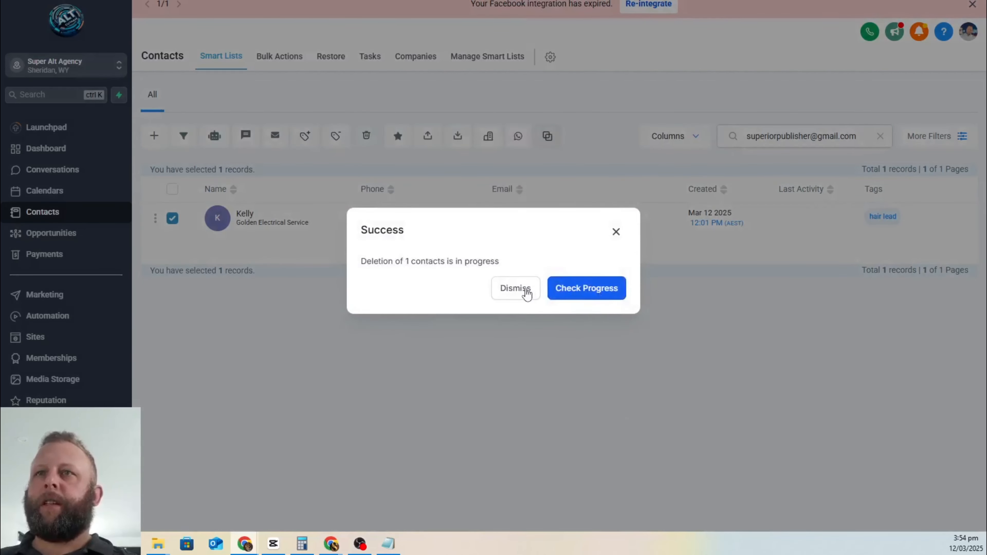
pyautogui.click(524, 292)
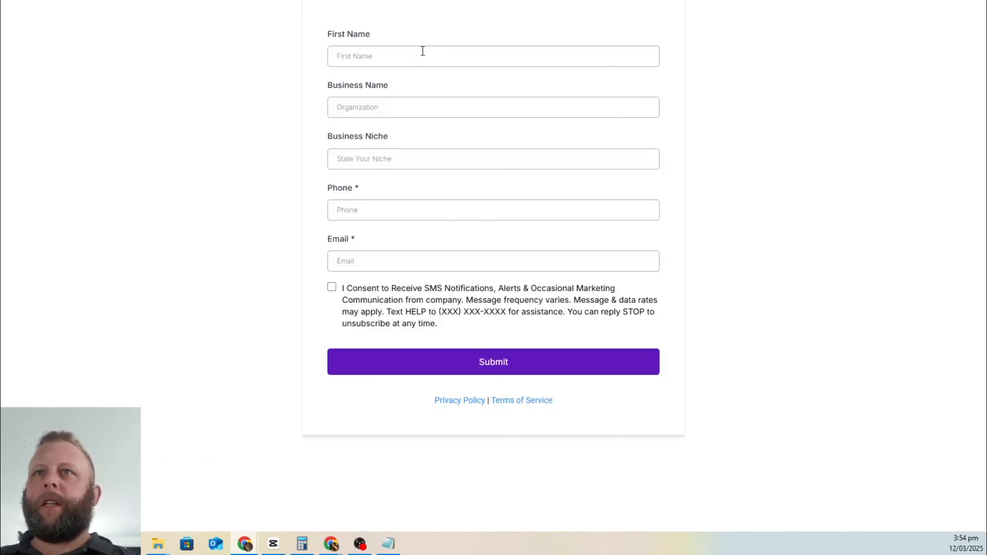
# Step: Enter the lead's first name, business name Golden House Washing, and the business niche
pyautogui.click(418, 51)
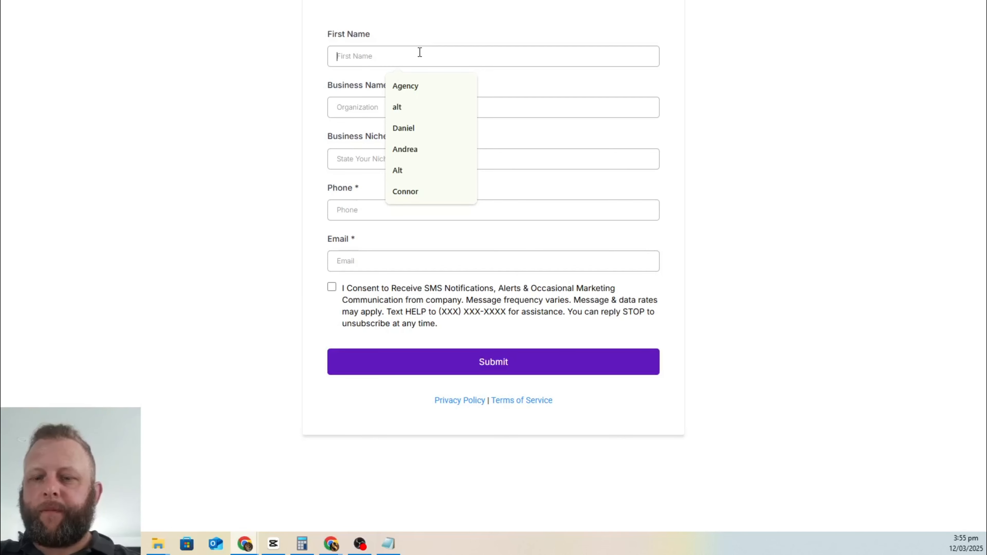
pyautogui.write('Calrk')
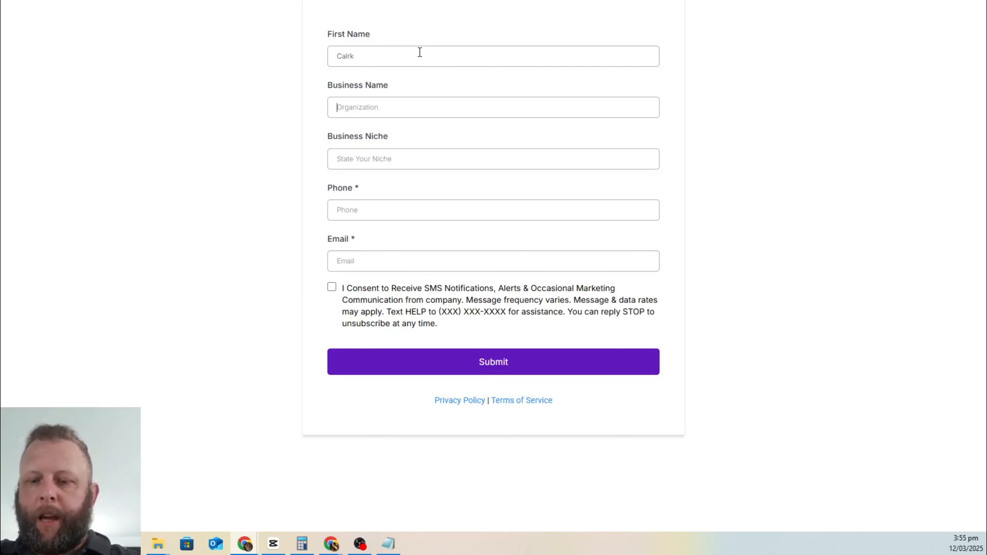
pyautogui.write('Gr')
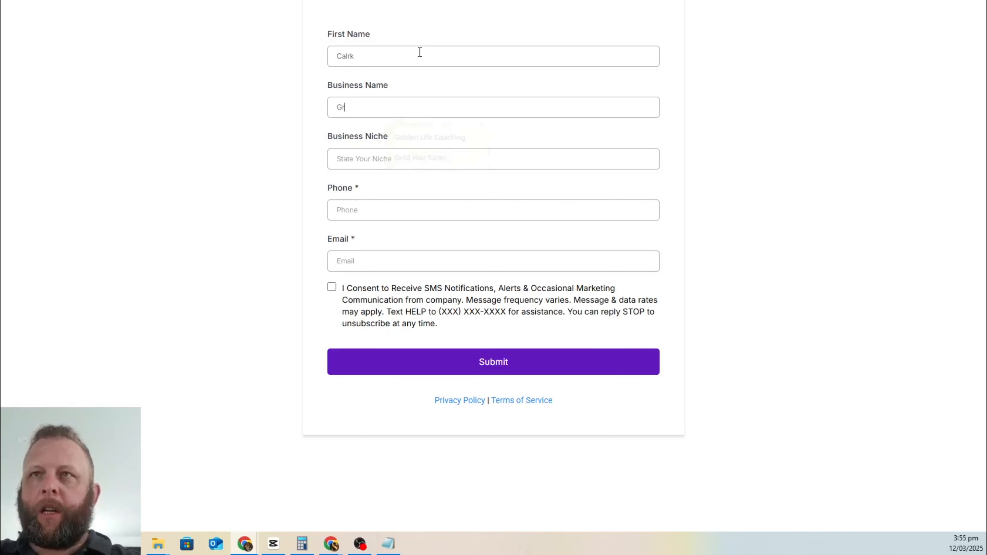
pyautogui.press('BackSpace')
pyautogui.write('Golden ')
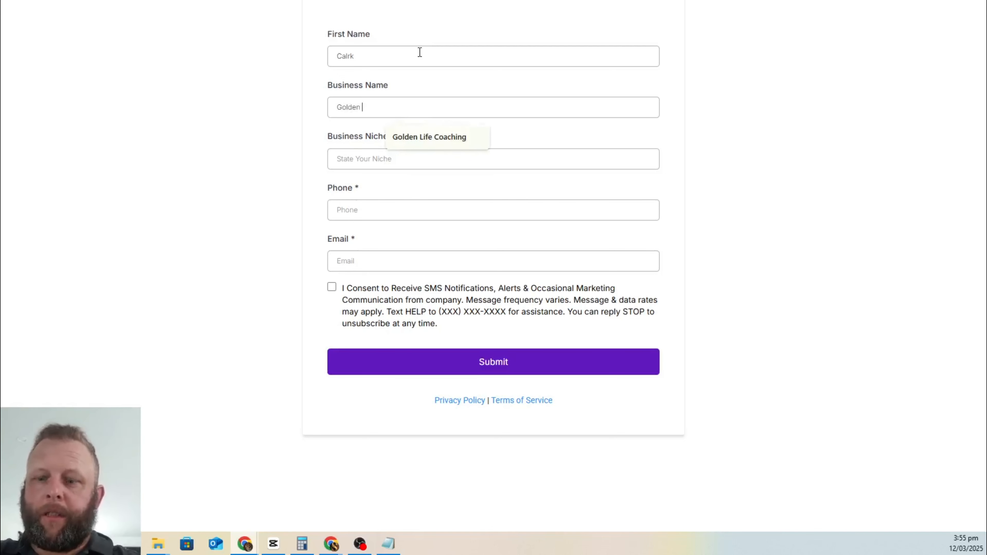
pyautogui.write('House Washing')
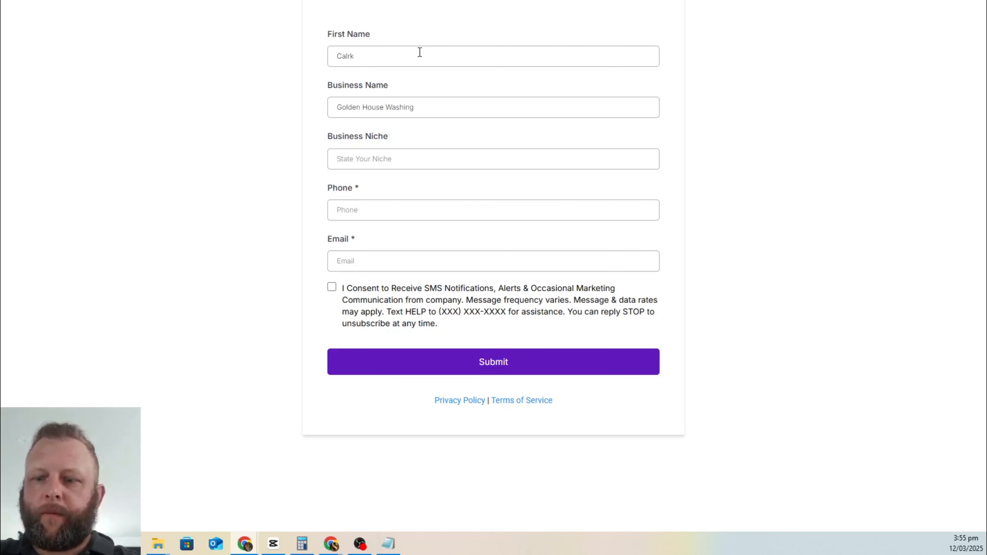
pyautogui.press('Tab')
pyautogui.write('Hous')
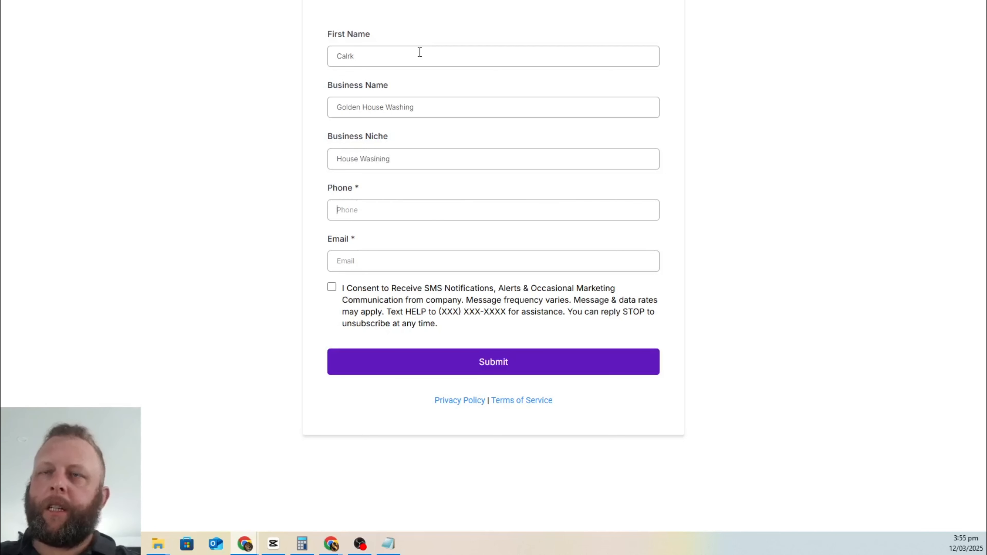
# Step: Fill the saved phone number and email, tick SMS consent, and submit the form
pyautogui.click(379, 212)
pyautogui.click(385, 234)
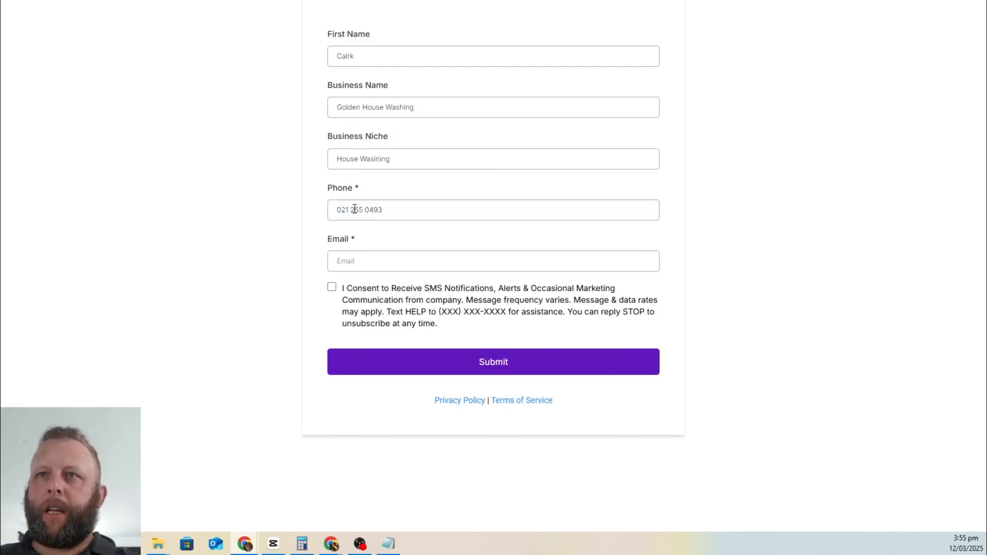
pyautogui.press('BackSpace')
pyautogui.write('4')
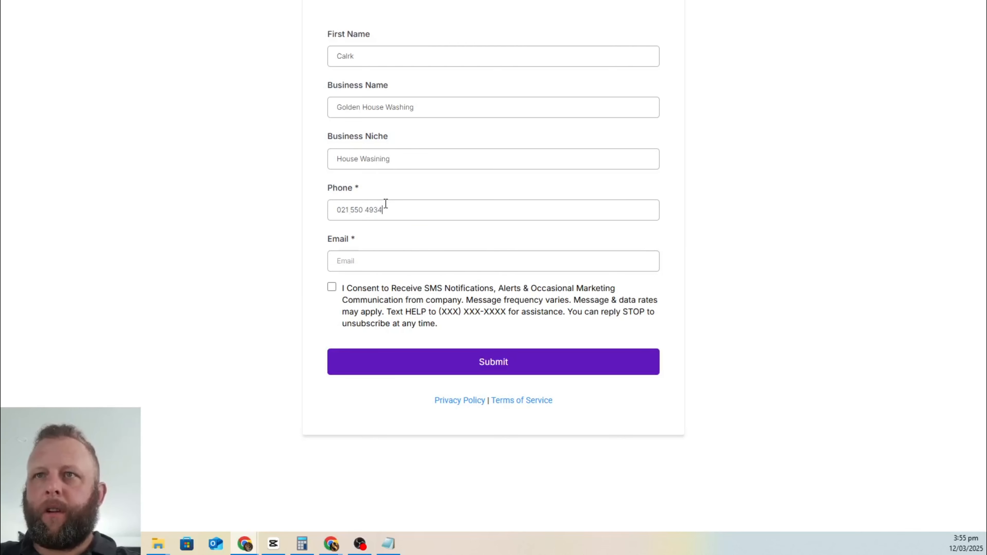
pyautogui.press('Tab')
pyautogui.click(361, 255)
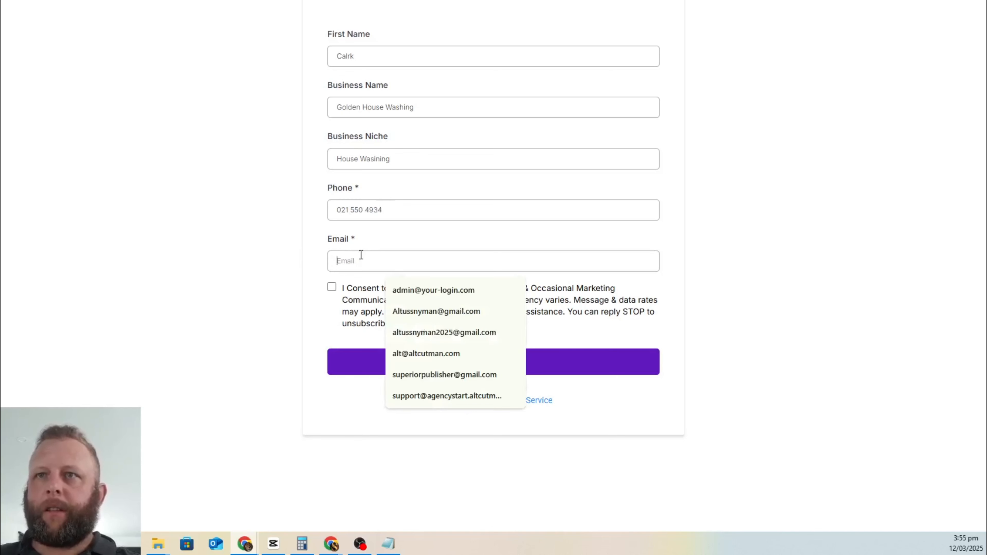
pyautogui.click(420, 375)
pyautogui.click(332, 288)
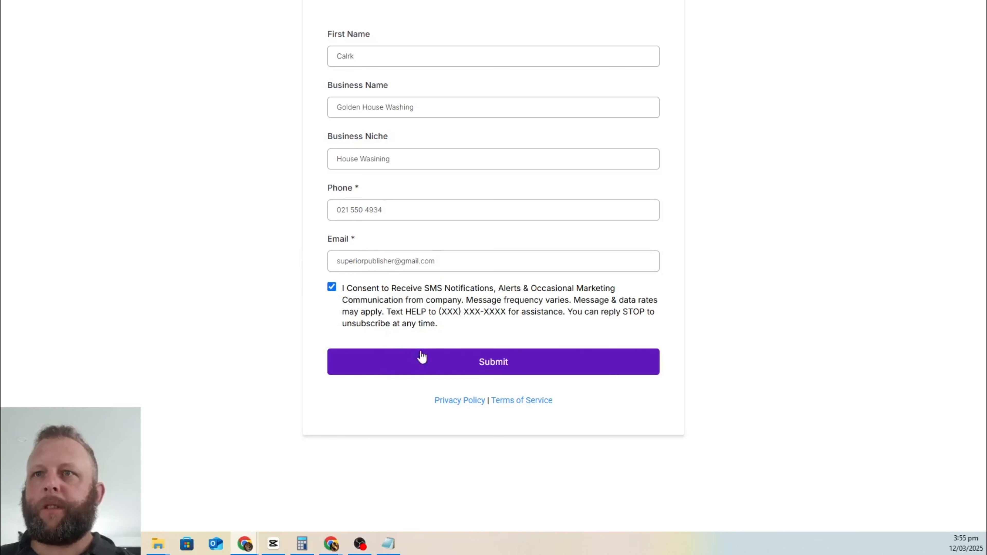
pyautogui.click(446, 367)
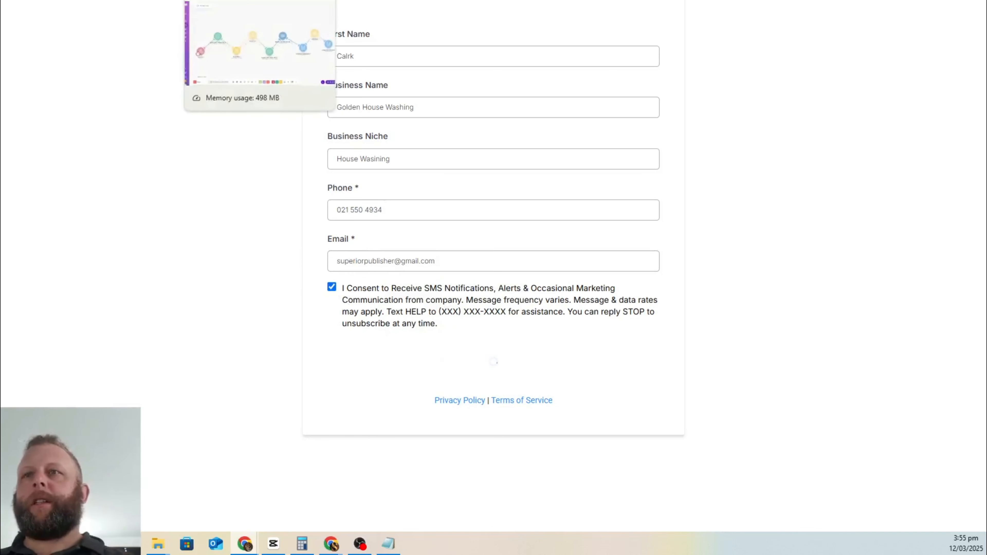
pyautogui.click(249, 1)
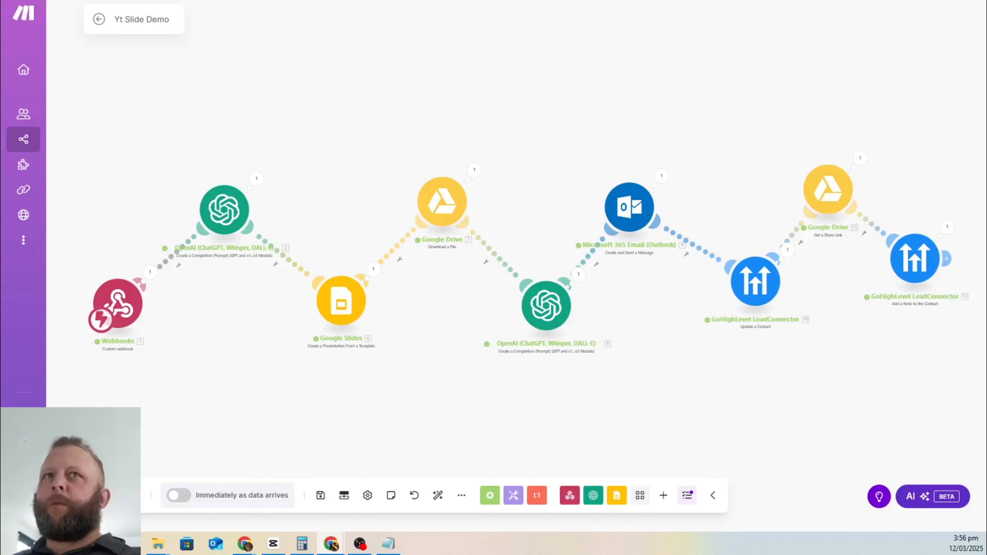
# Step: After the scenario finishes running, switch to the GoHighLevel contacts list
pyautogui.hotkey('alt', 'Tab')
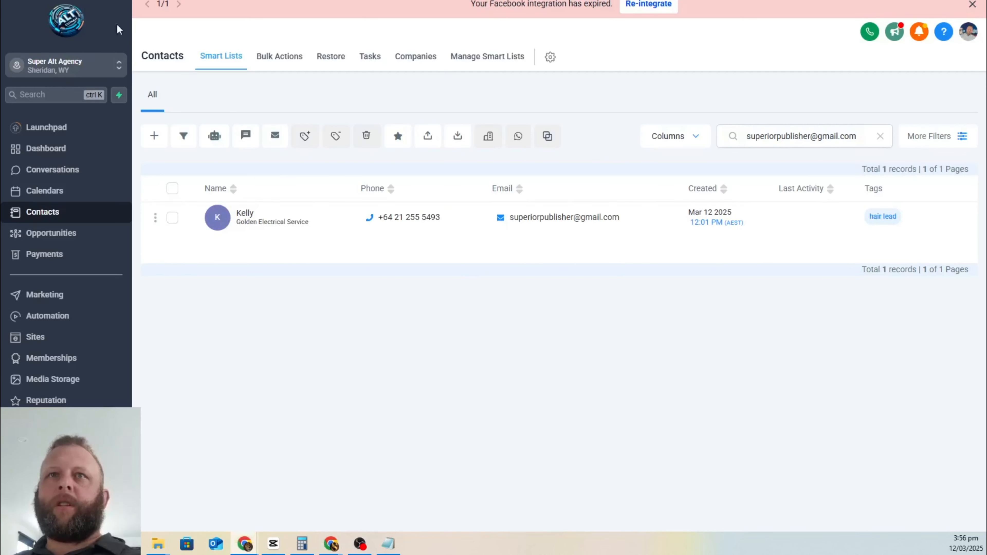
# Step: Reload Contacts, find the new lead by its e-mail, and open the Drive link in its note
pyautogui.press('F5')
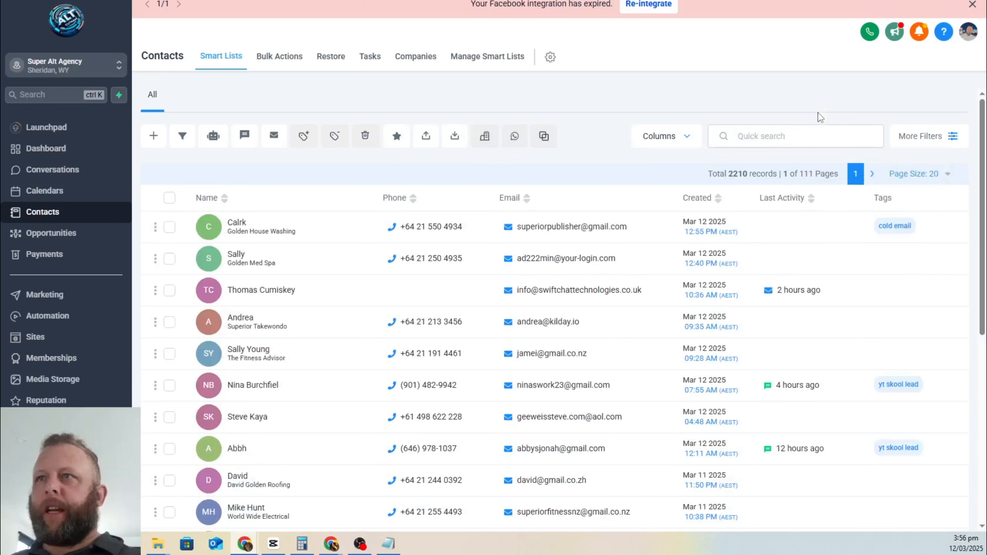
pyautogui.click(802, 134)
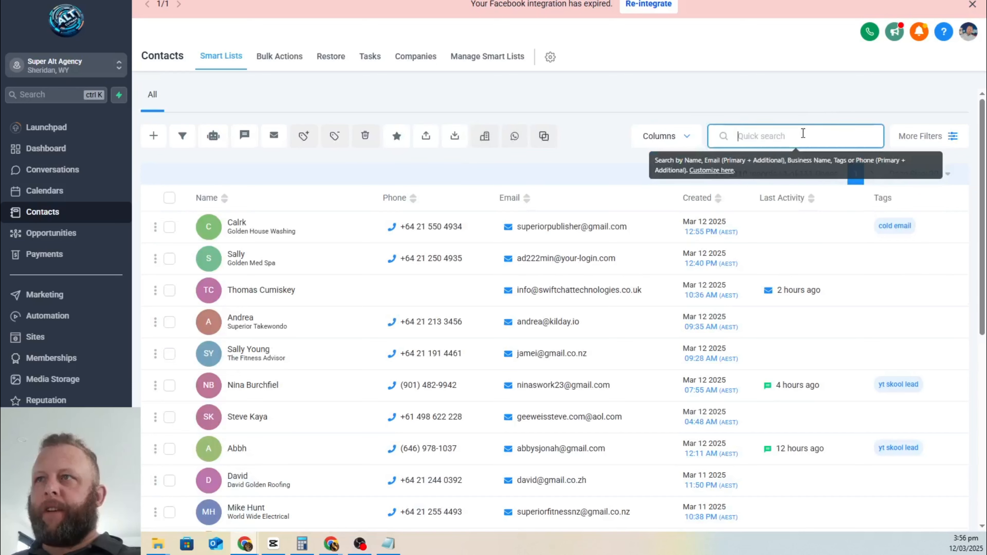
pyautogui.hotkey('ctrl', 'v')
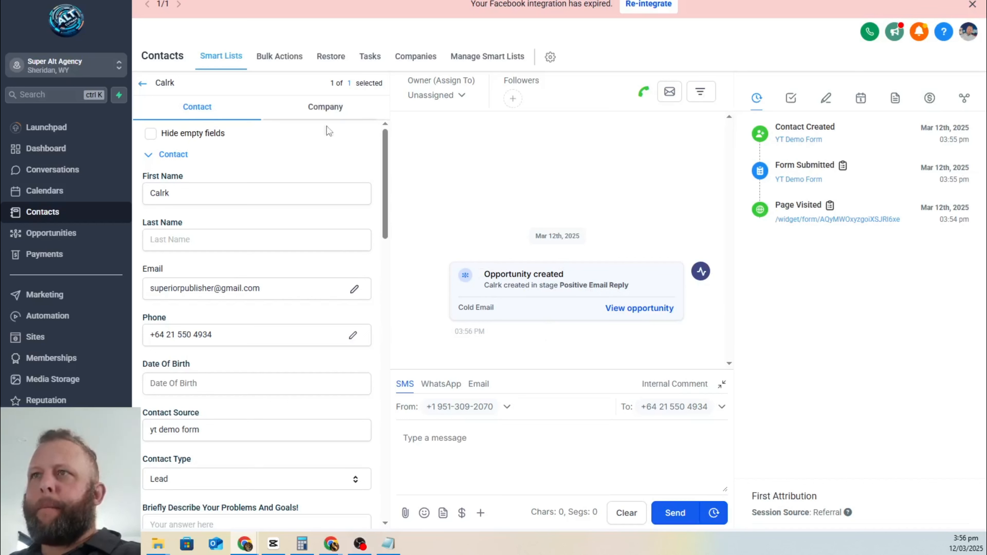
pyautogui.click(825, 99)
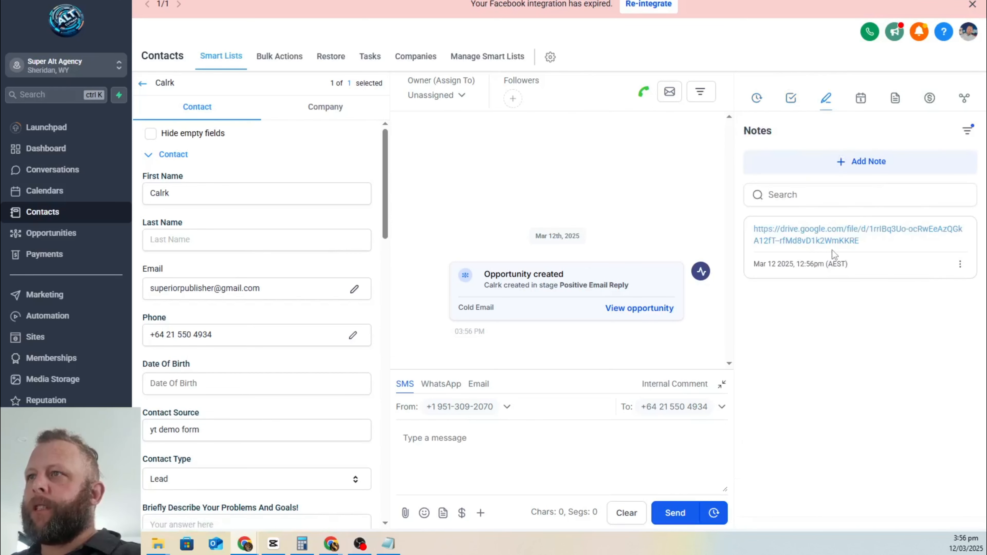
pyautogui.click(819, 232)
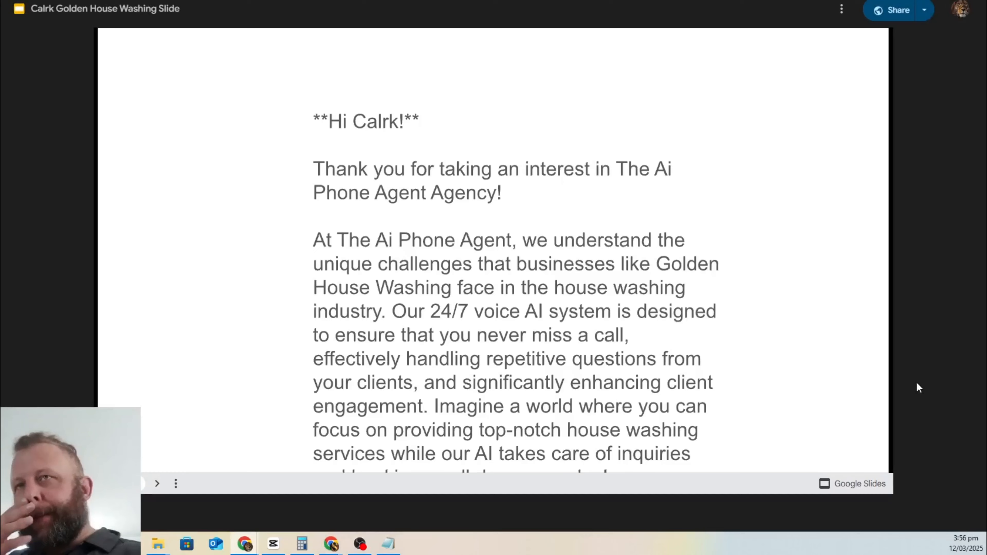
# Step: Page through the personalised Golden House Washing deck, then bring up and maximise Gmail
pyautogui.click(746, 386)
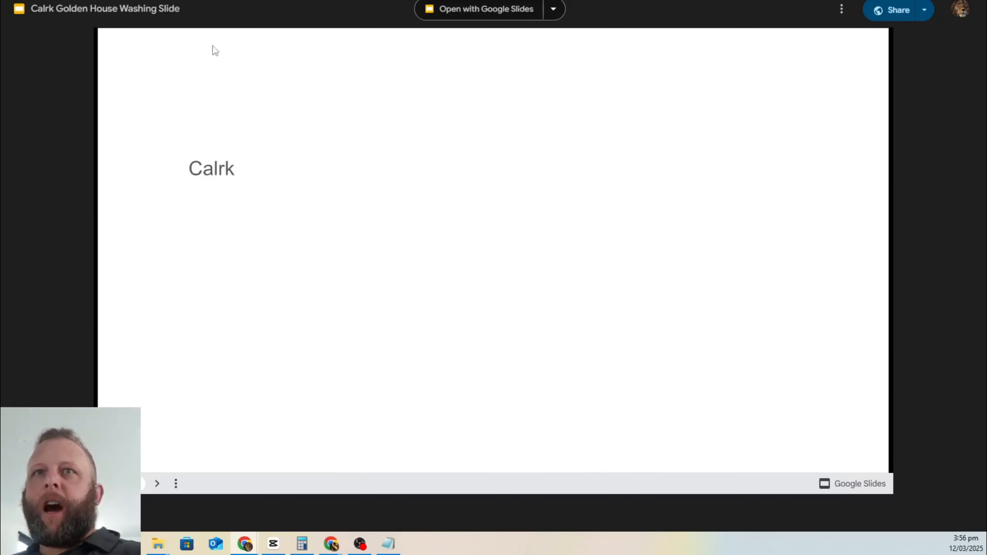
pyautogui.hotkey('ctrl', 'w')
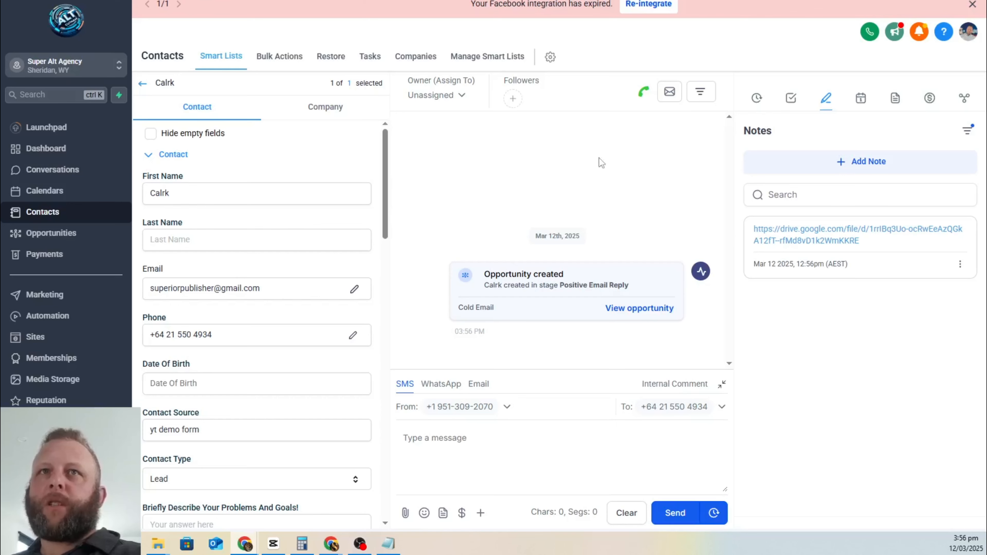
pyautogui.hotkey('ctrl', 'Tab')
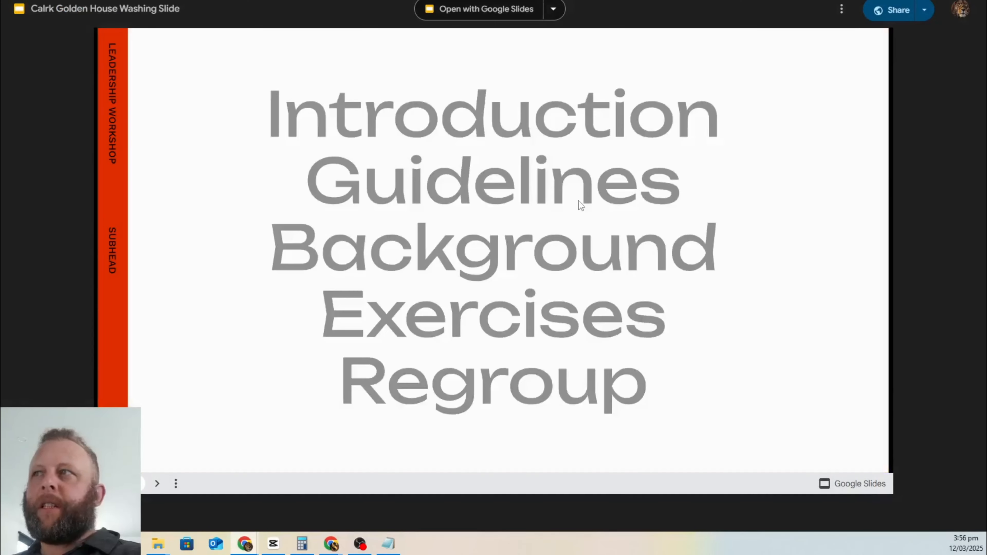
pyautogui.hotkey('ctrl', 'shift', 'Tab')
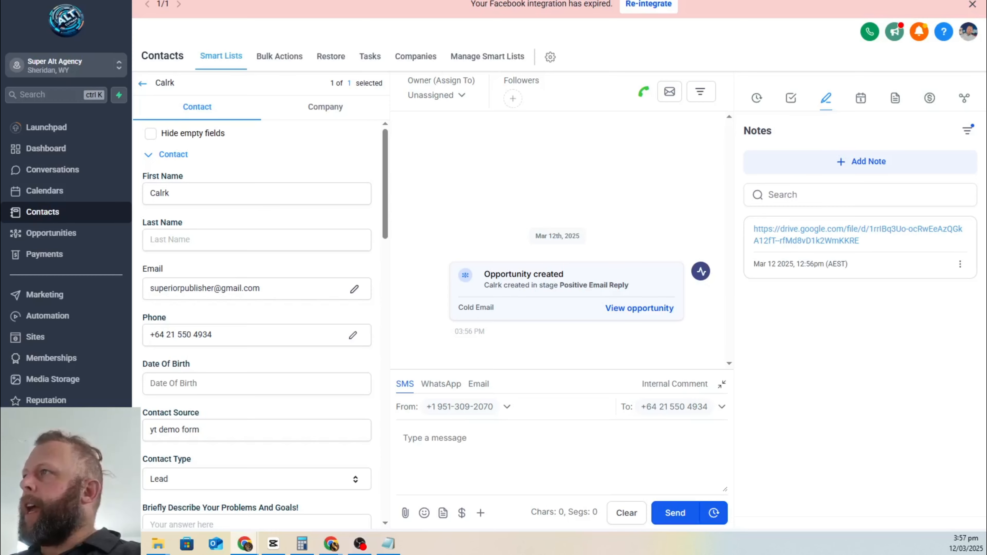
pyautogui.moveTo(986, 23); pyautogui.dragTo(526, 20)
pyautogui.doubleClick(527, 17)
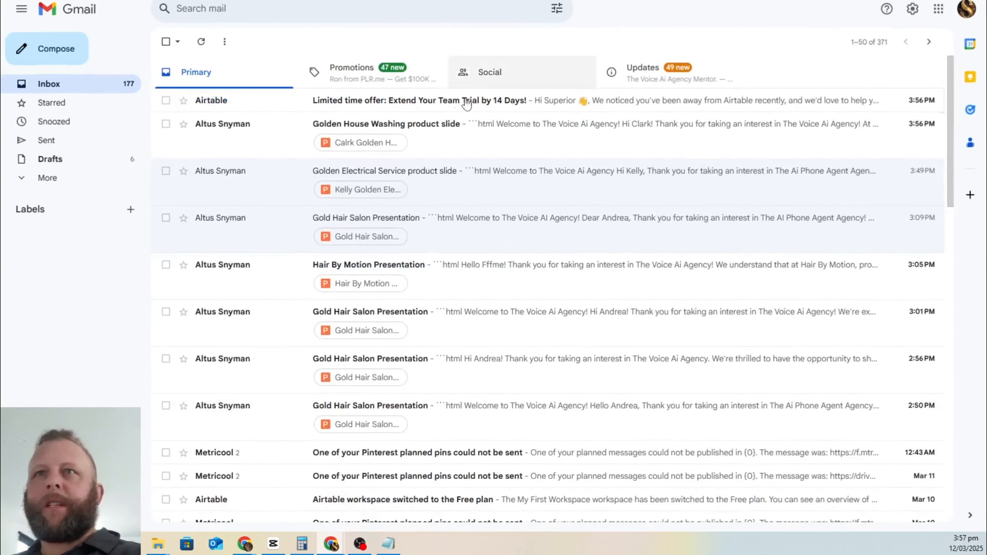
# Step: Check the personalised Golden House Washing email text and scroll through its attached PPTX deck
pyautogui.click(415, 133)
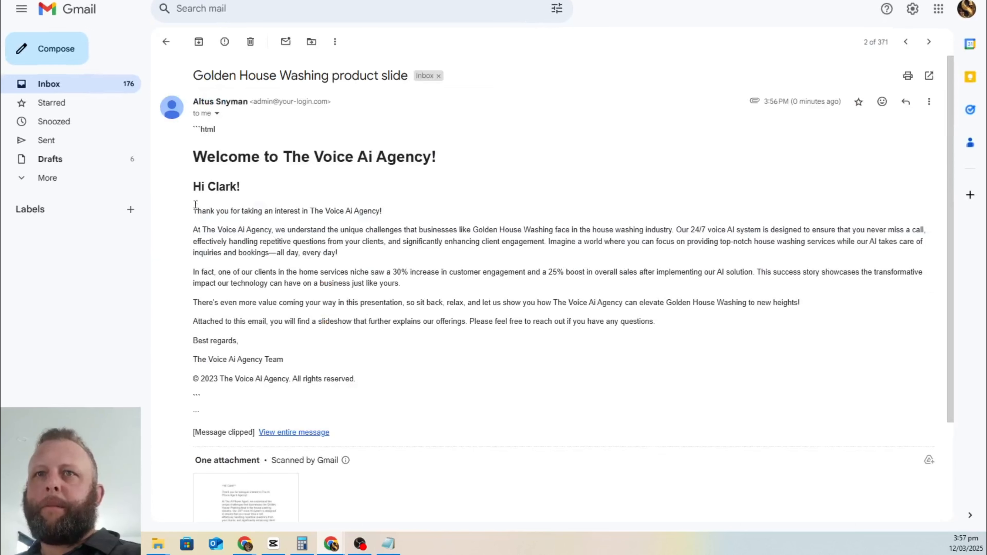
pyautogui.moveTo(193, 211); pyautogui.dragTo(590, 353)
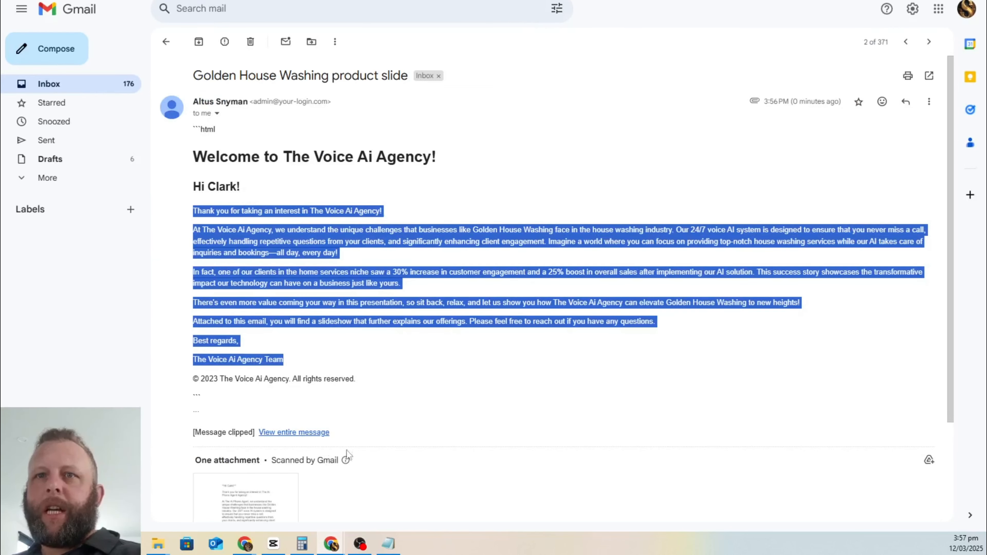
pyautogui.click(243, 498)
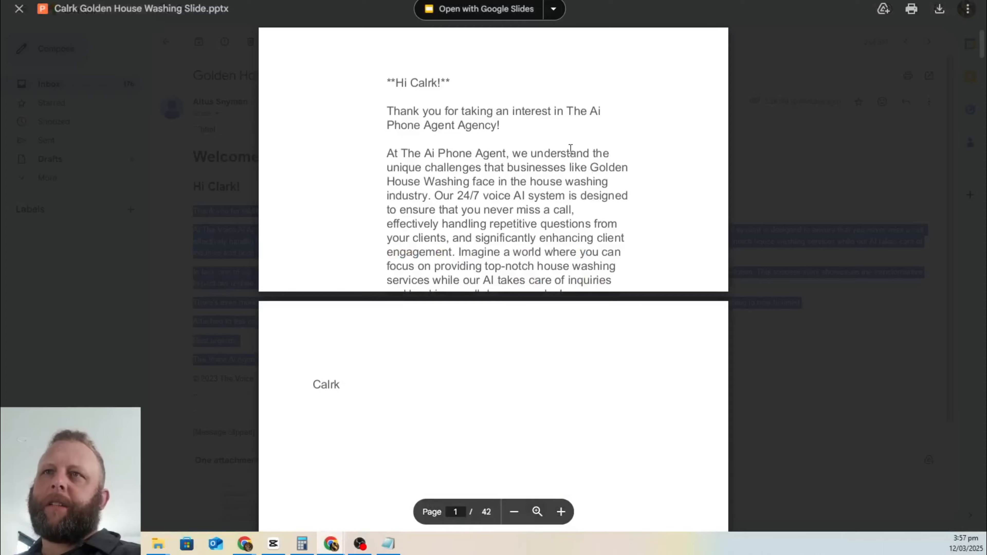
pyautogui.scroll(-20, 568, 148)
pyautogui.scroll(-20, 585, 163)
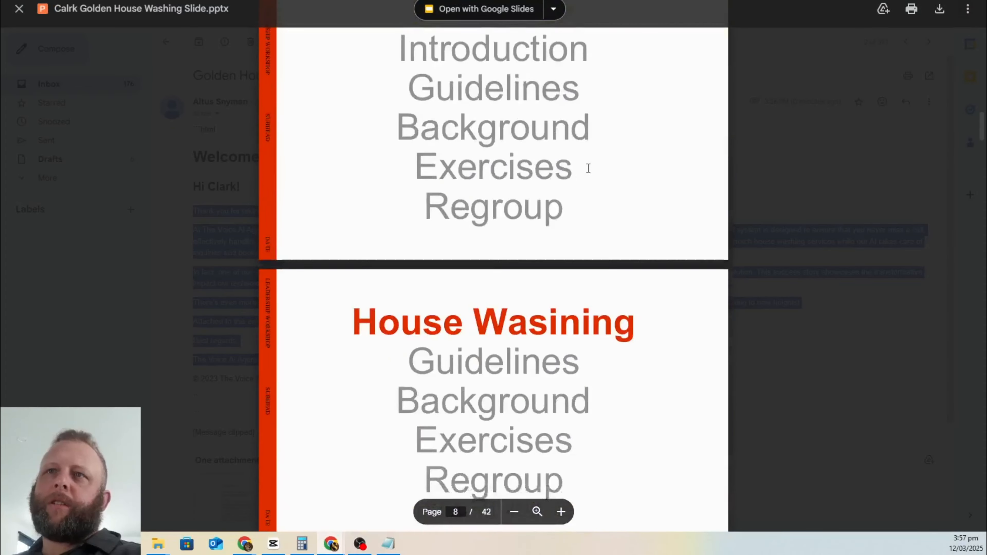
# Step: Return to the 'Yt Slide Demo' Make scenario window
pyautogui.hotkey('ctrl', 'Tab')
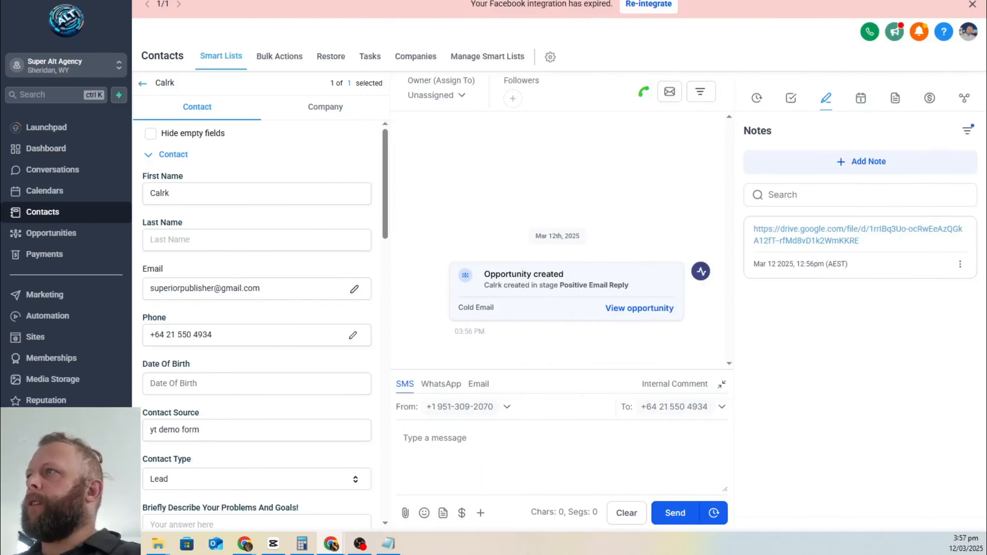
pyautogui.hotkey('alt', 'Tab')
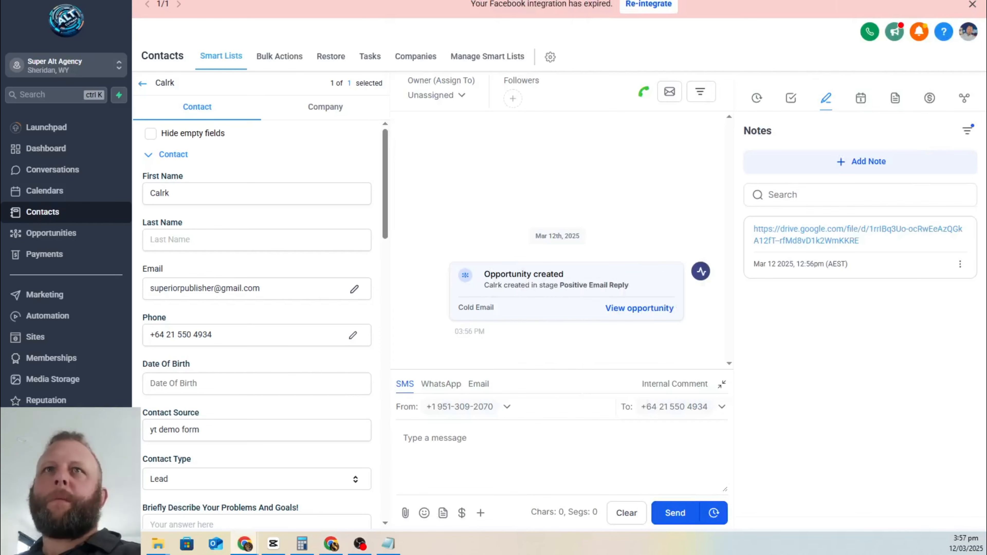
pyautogui.hotkey('ctrl', 'Tab')
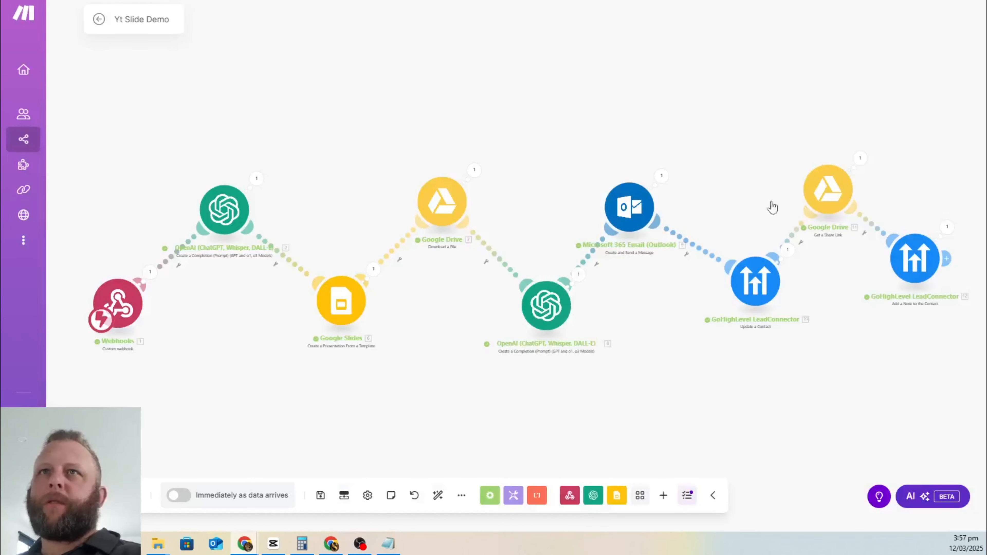